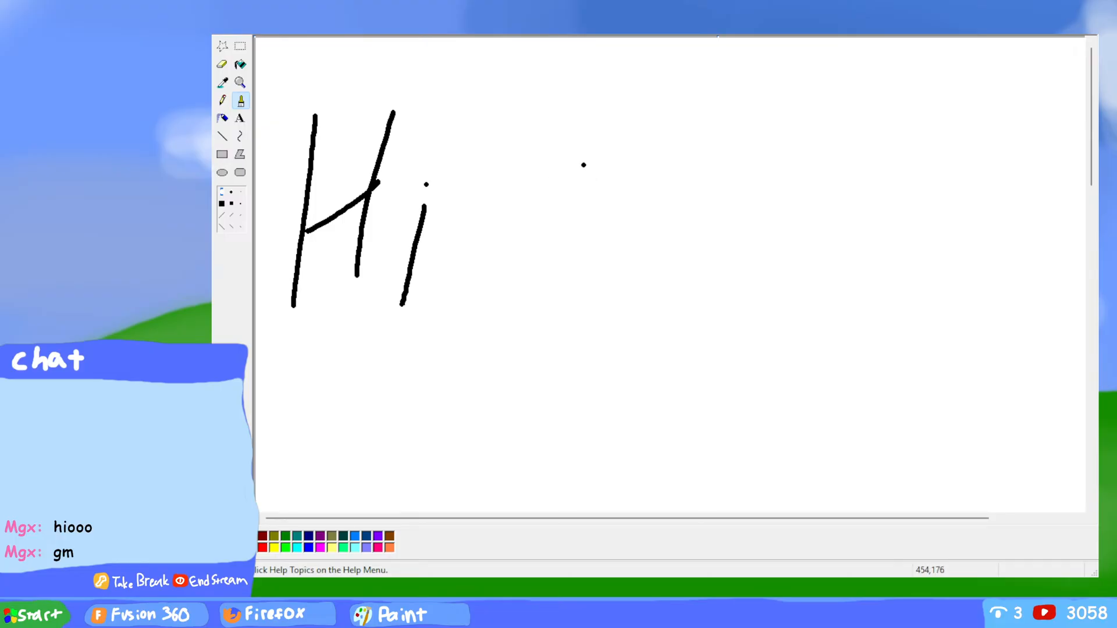
Step: Handwrite "grabber part 3" in black brush strokes to the right of "Hi" on the canvas
mouse_move(592, 102)
left_mouse_down()
mouse_move(547, 239)
mouse_move(540, 206)
left_mouse_up()
mouse_move(610, 163)
left_mouse_down()
mouse_move(601, 247)
mouse_move(663, 174)
mouse_move(678, 175)
mouse_move(680, 254)
left_mouse_up()
mouse_move(709, 106)
left_mouse_down()
mouse_move(722, 147)
mouse_move(701, 266)
left_mouse_up()
left_click_drag(750, 115, 734, 256)
mouse_move(735, 192)
left_mouse_down()
mouse_move(756, 154)
mouse_move(741, 260)
left_mouse_up()
mouse_move(778, 224)
left_mouse_down()
mouse_move(806, 144)
mouse_move(799, 261)
mouse_move(833, 146)
left_mouse_up()
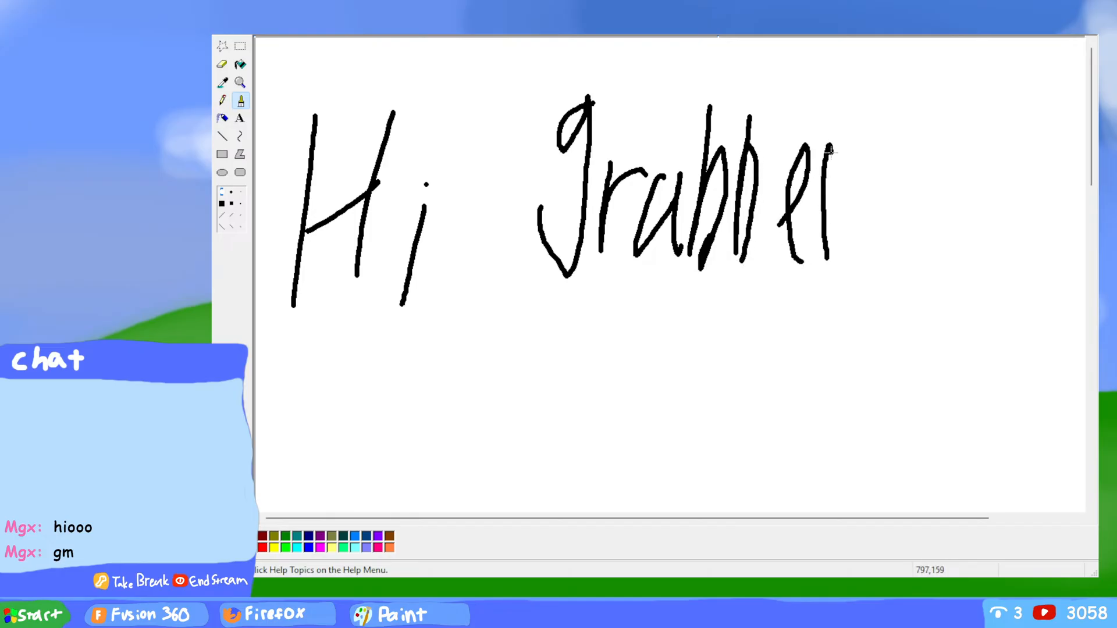
mouse_move(904, 133)
left_mouse_down()
mouse_move(898, 268)
mouse_move(901, 232)
left_mouse_up()
mouse_move(943, 124)
left_mouse_down()
mouse_move(962, 262)
mouse_move(957, 122)
mouse_move(973, 119)
mouse_move(990, 171)
mouse_move(988, 249)
left_mouse_up()
mouse_move(980, 132)
left_mouse_down()
mouse_move(996, 120)
mouse_move(1037, 138)
mouse_move(1029, 280)
left_mouse_up()
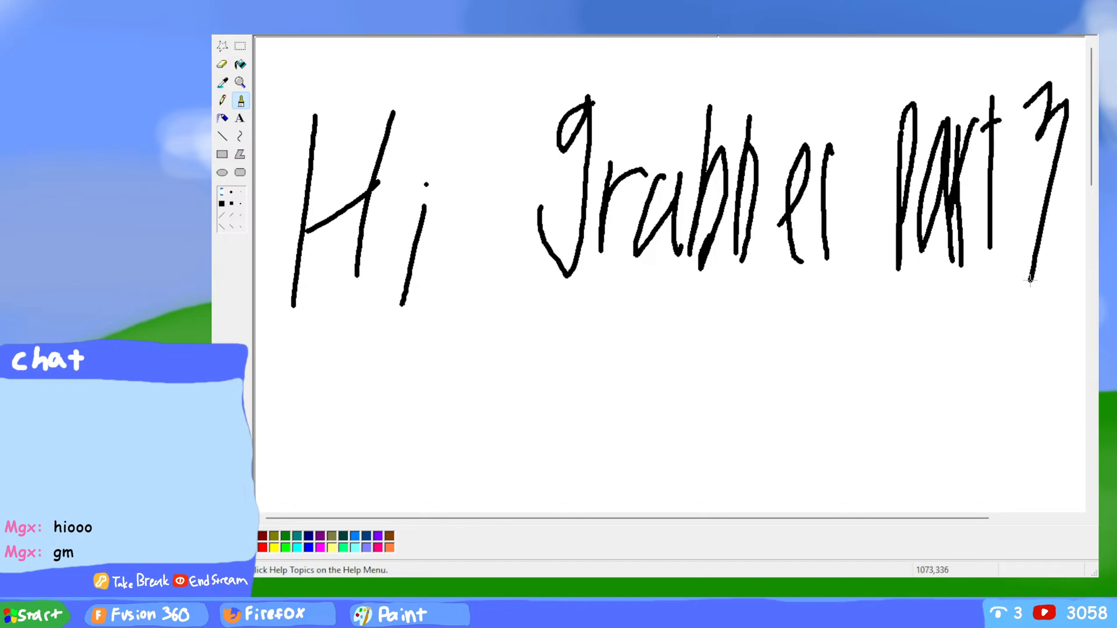
Step: Select the handwritten "grabber part 3" text and squash it vertically into a low line beside "Hi"
left_click(240, 46)
left_click_drag(528, 71, 1083, 309)
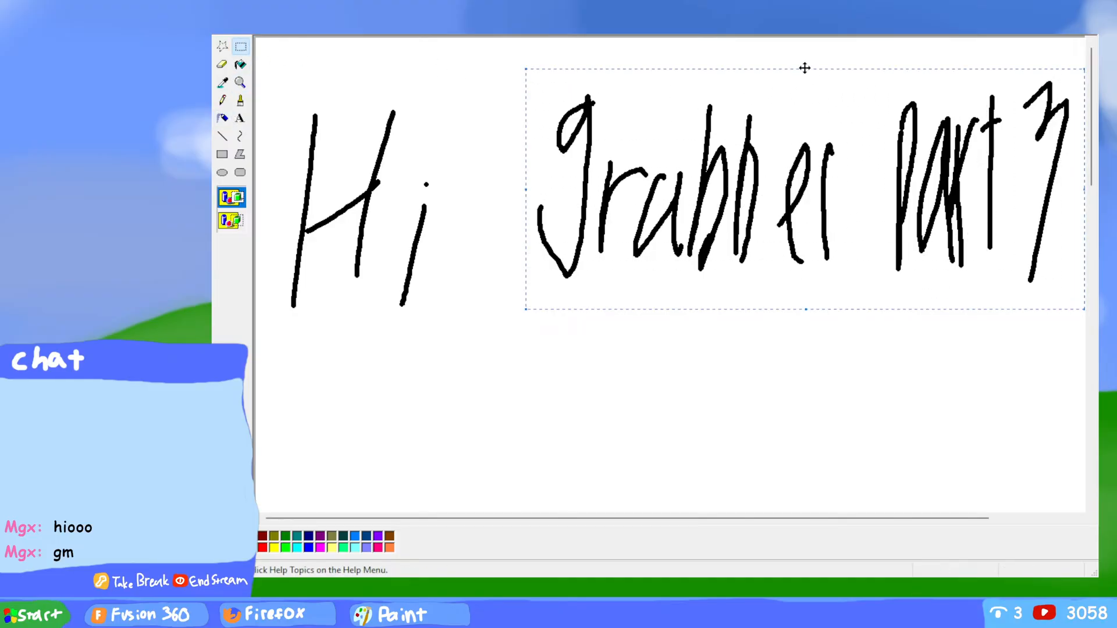
left_click_drag(804, 69, 791, 266)
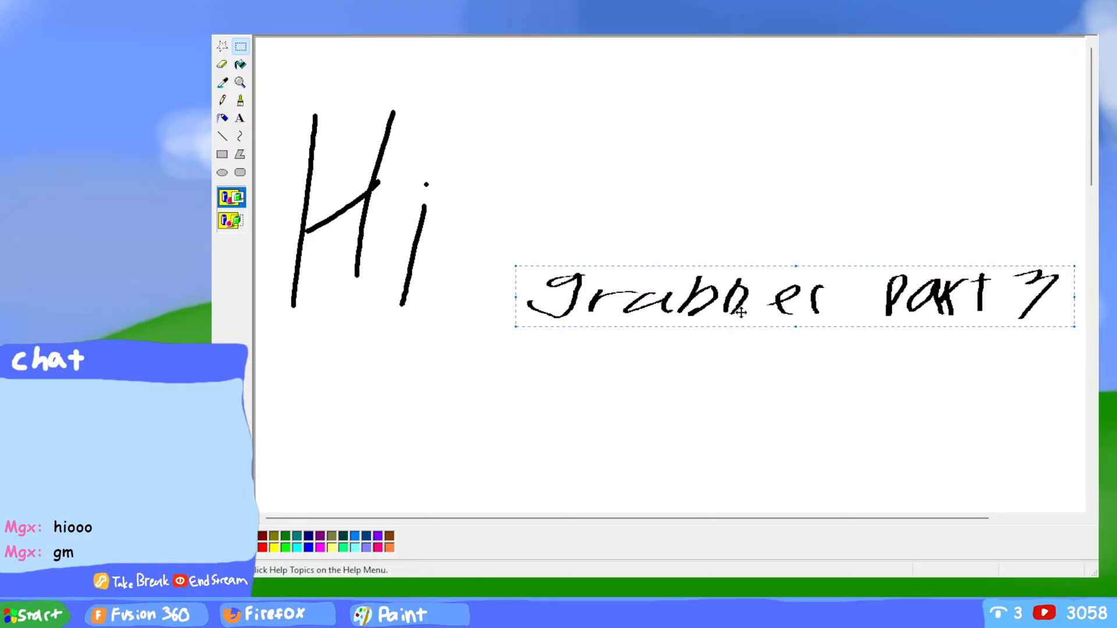
left_click_drag(795, 266, 783, 85)
left_click(685, 386)
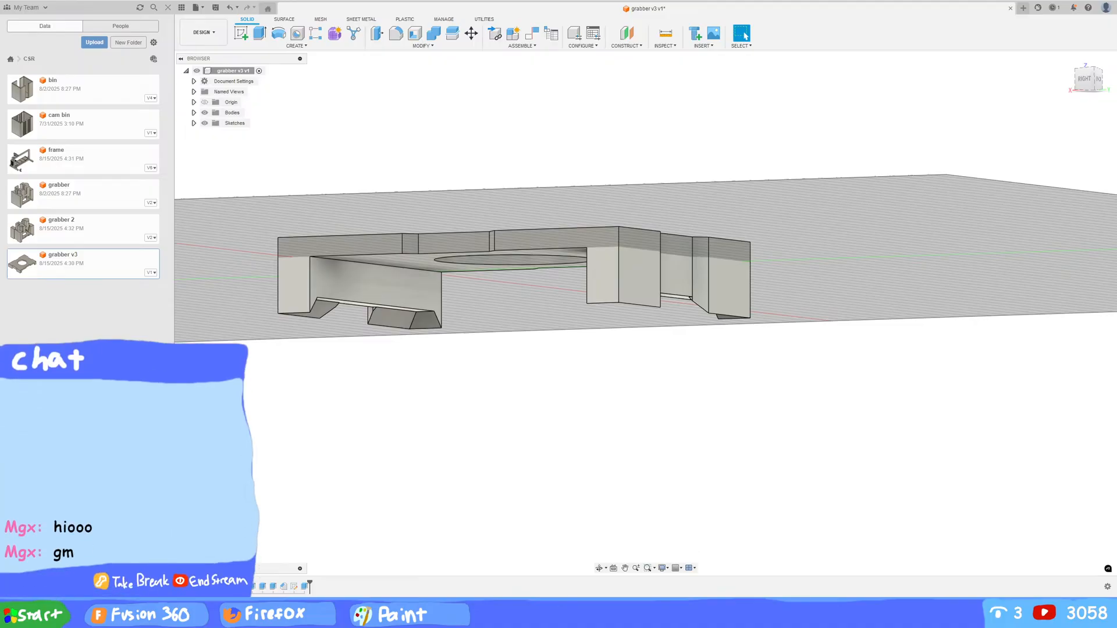
Step: Examine the grabber v3 plate in Fusion 360 from above and from several sides, including its legs, edge notches and round hole
middle_click_drag(417, 462, 602, 441, "shift")
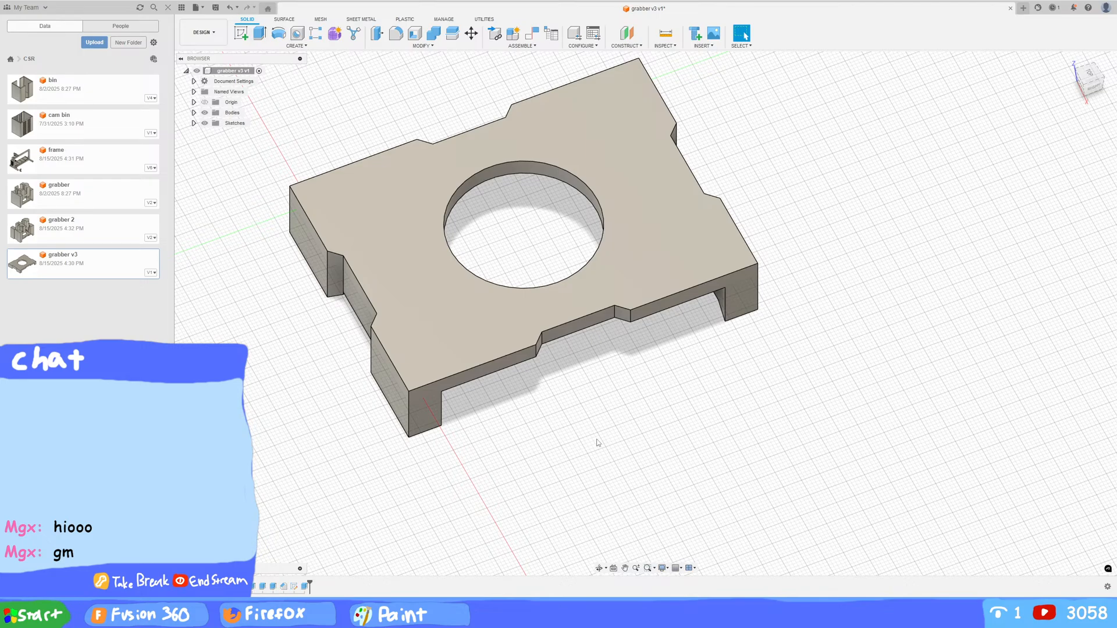
middle_click_drag(606, 440, 572, 491, "shift")
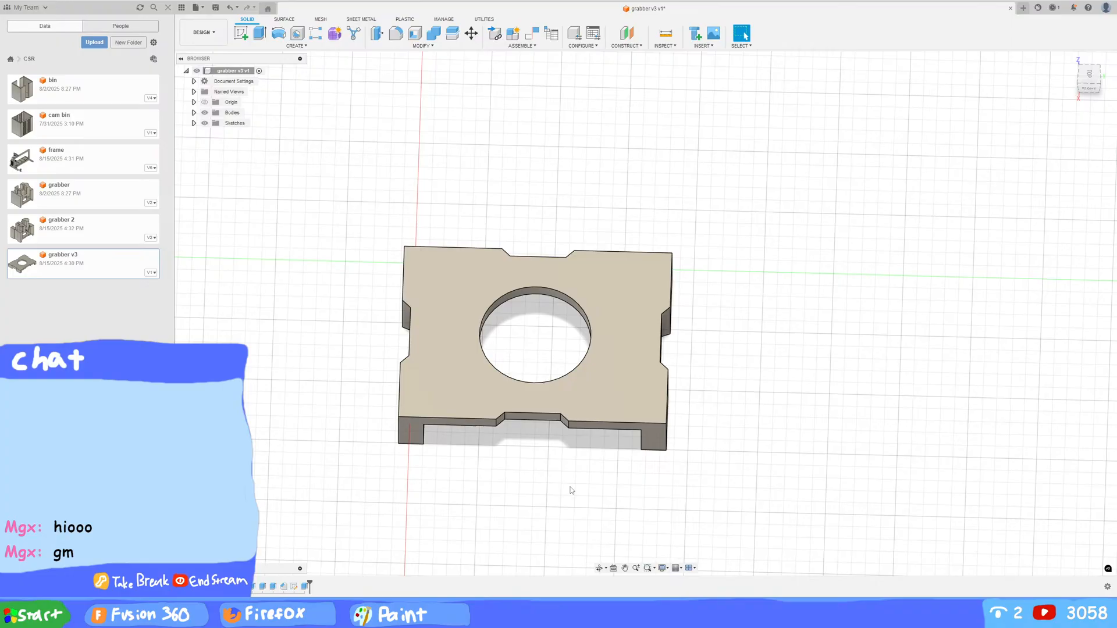
middle_click_drag(748, 414, 669, 376, "shift")
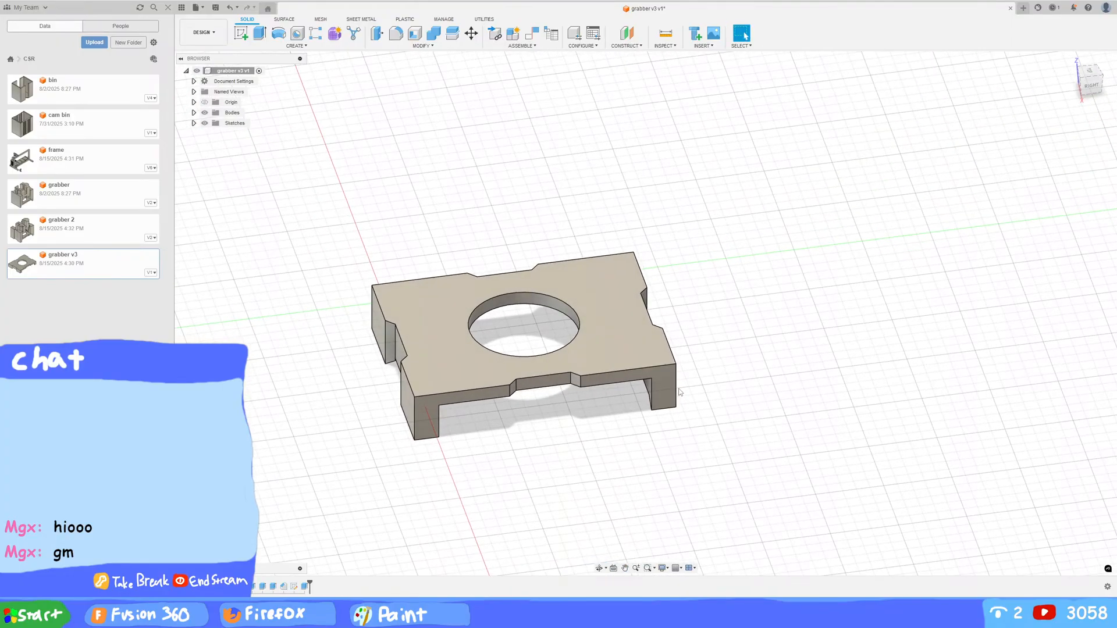
scroll(701, 379, "down", 2)
scroll(717, 373, "up", 4)
middle_click_drag(717, 372, 809, 387, "shift")
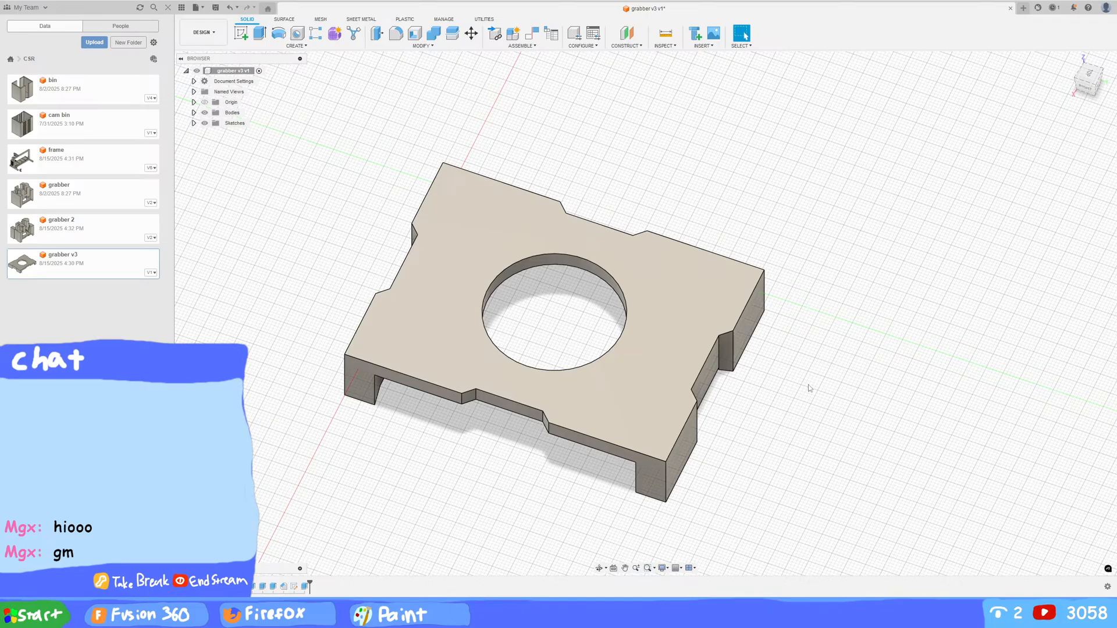
middle_click_drag(650, 372, 724, 375, "shift")
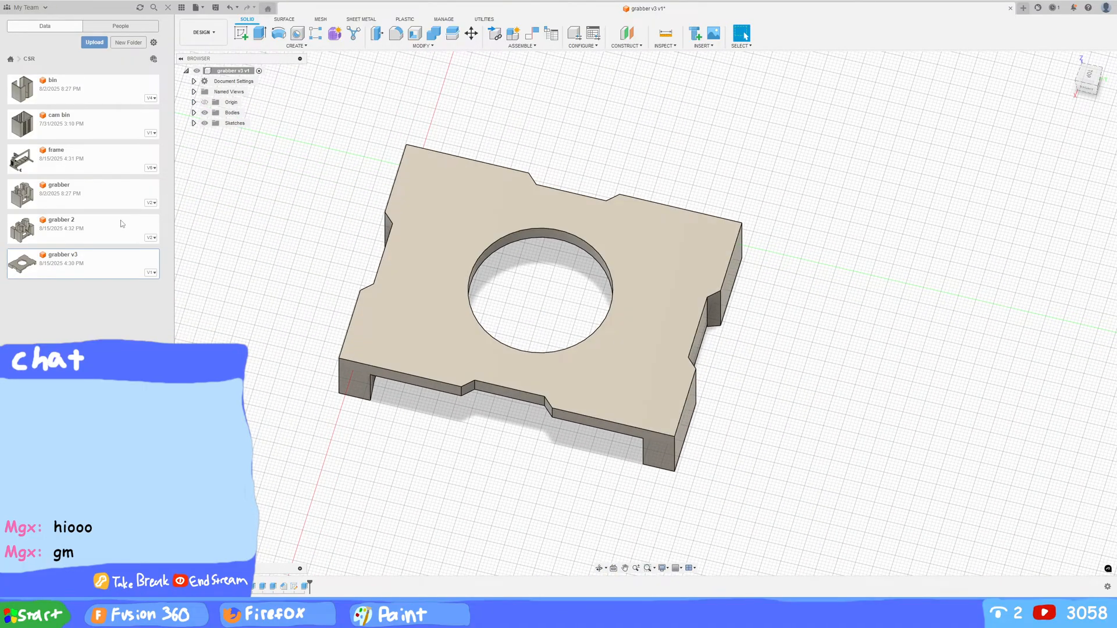
Step: Open the grabber 2 design and examine its posts, upper blocks and base from several angles
left_click_drag(121, 225, 716, 310)
mouse_move(721, 314)
middle_mouse_down("shift")
mouse_move(867, 352)
mouse_move(893, 301)
mouse_move(972, 357)
mouse_move(876, 309)
mouse_move(826, 352)
mouse_move(908, 364)
mouse_move(878, 293)
mouse_move(925, 303)
mouse_move(863, 343)
mouse_move(850, 305)
mouse_move(857, 386)
mouse_move(803, 306)
mouse_move(864, 347)
mouse_move(859, 354)
mouse_move(894, 356)
mouse_move(927, 324)
mouse_move(942, 356)
mouse_move(937, 379)
mouse_move(950, 379)
mouse_move(876, 407)
mouse_move(895, 273)
mouse_move(868, 393)
mouse_move(857, 399)
middle_mouse_up("shift")
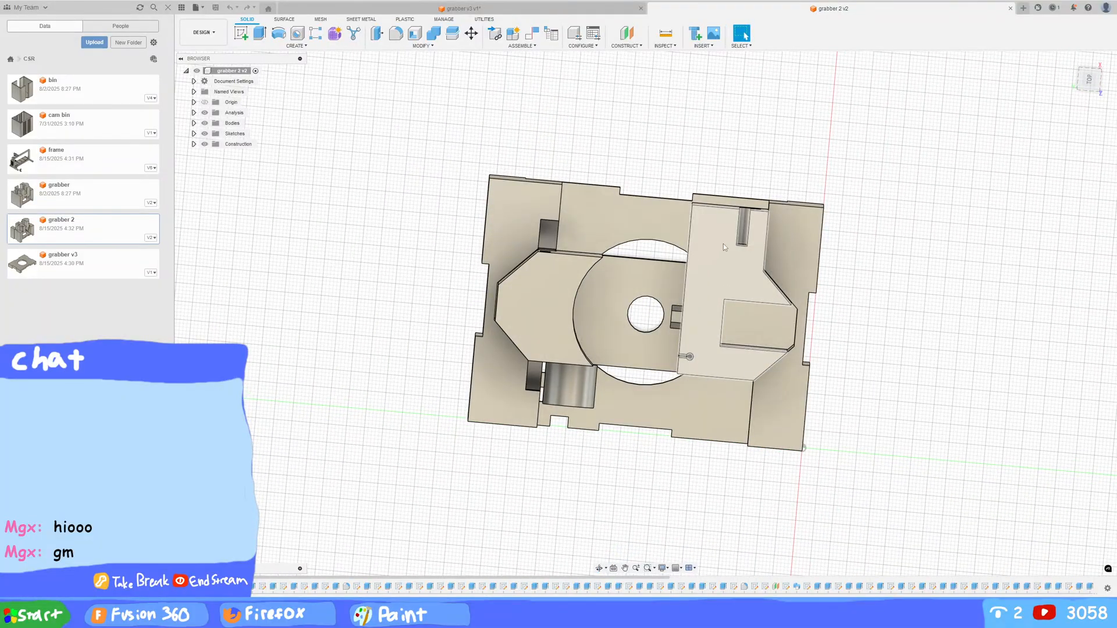
middle_click_drag(871, 297, 904, 264, "shift")
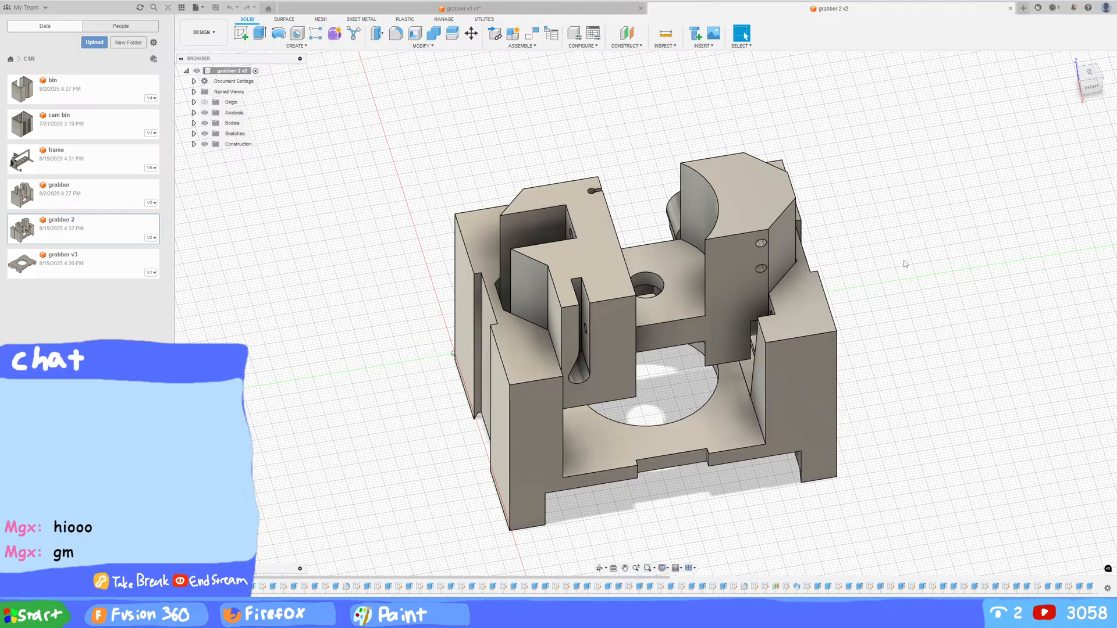
middle_click_drag(875, 254, 807, 293)
middle_click_drag(794, 292, 703, 262, "shift")
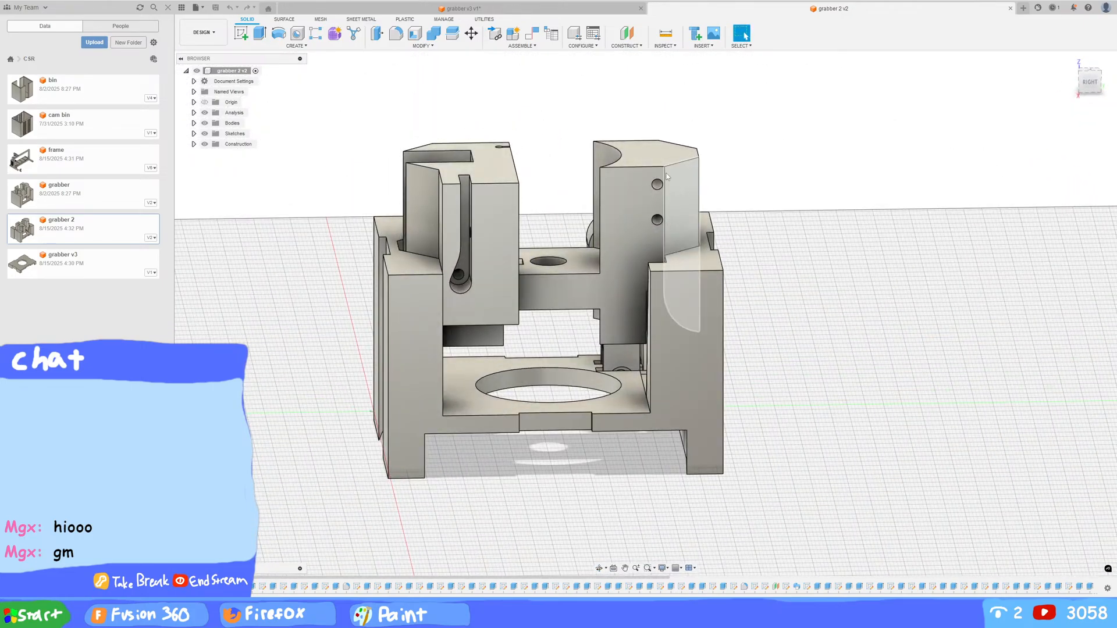
middle_click_drag(844, 235, 819, 231, "shift")
middle_click_drag(522, 234, 581, 244, "shift")
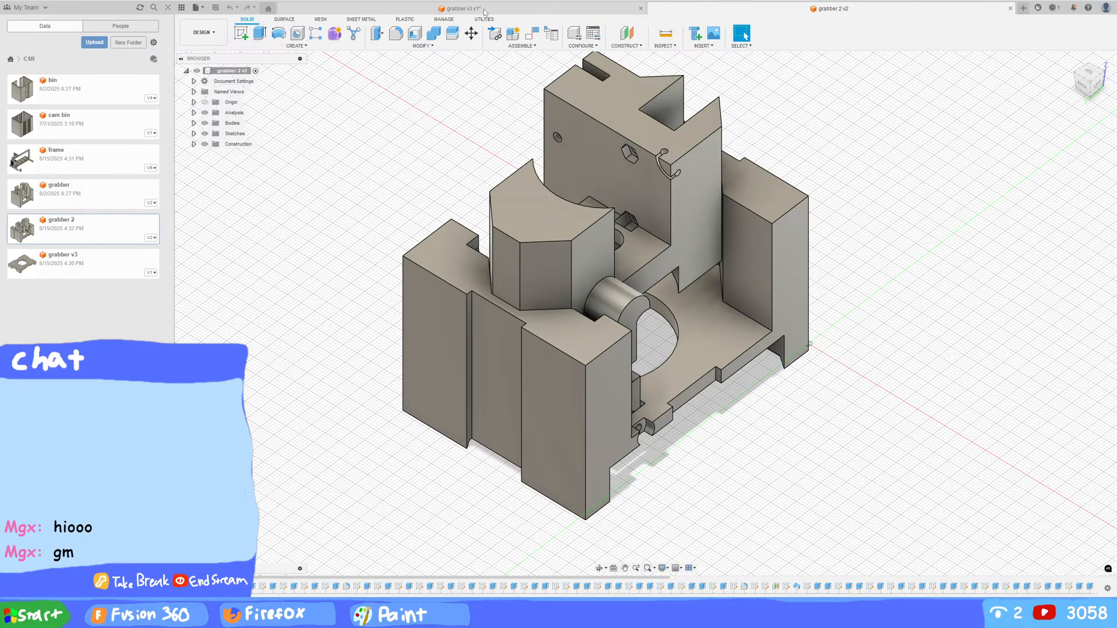
Step: Return to the grabber v3 plate and compare its leg faces with the posts of grabber 2
left_click(474, 9)
middle_click_drag(811, 332, 834, 220, "shift")
mouse_move(774, 333)
middle_mouse_down("shift")
mouse_move(718, 255)
mouse_move(741, 271)
mouse_move(736, 235)
mouse_move(685, 195)
mouse_move(669, 210)
mouse_move(739, 357)
mouse_move(788, 308)
mouse_move(800, 329)
mouse_move(785, 344)
middle_mouse_up("shift")
left_click(657, 192)
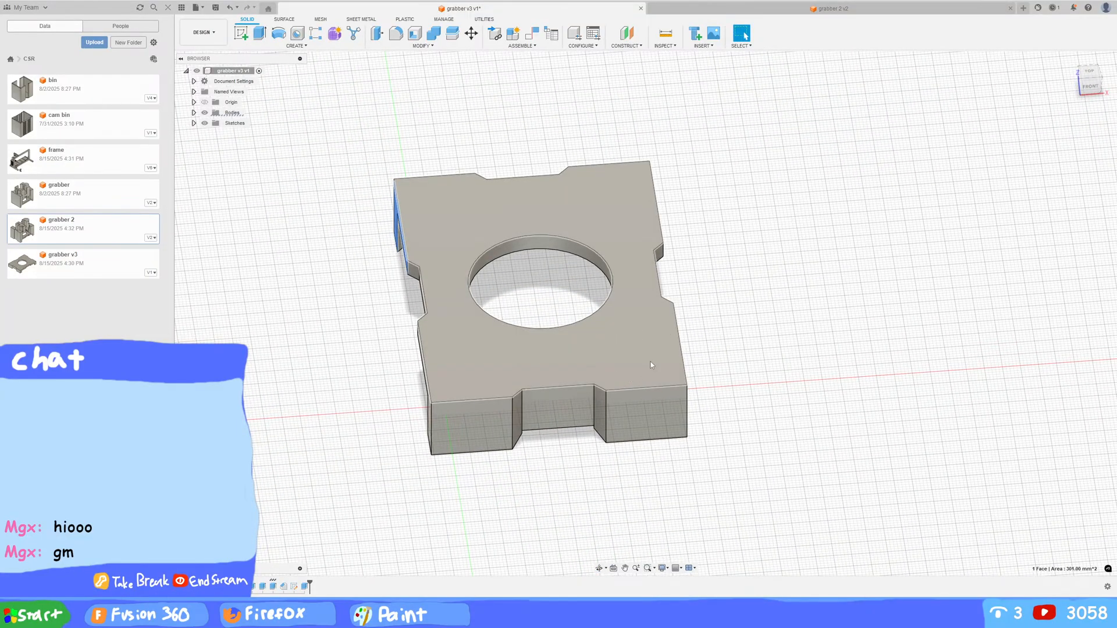
middle_click_drag(677, 340, 835, 312, "shift")
left_click(718, 389)
middle_click_drag(718, 388, 665, 304, "shift")
left_click(872, 11)
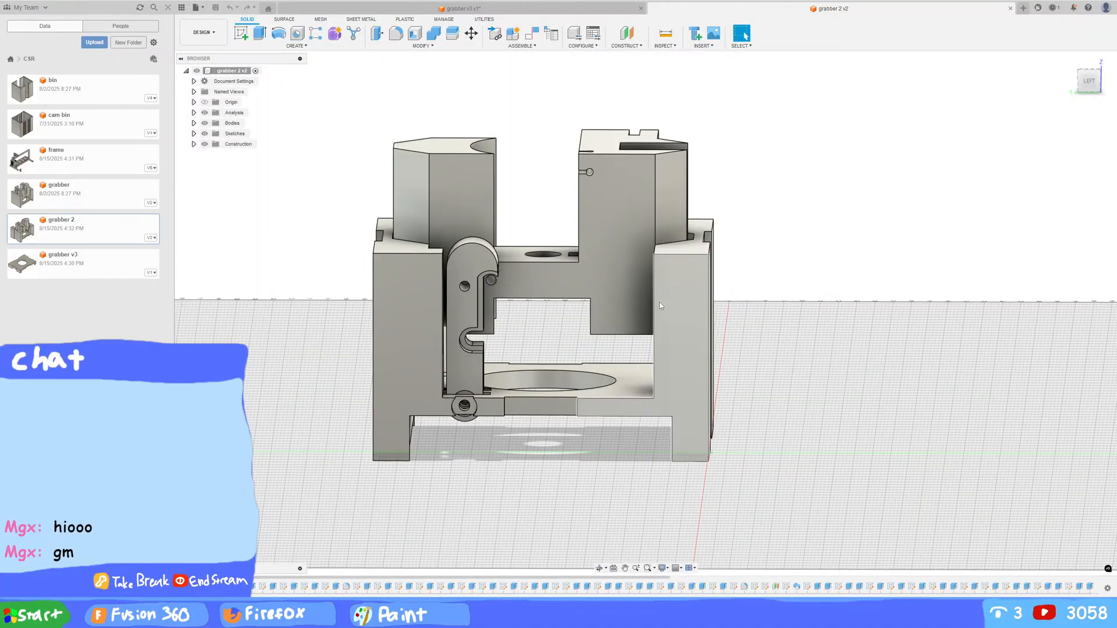
left_click(460, 8)
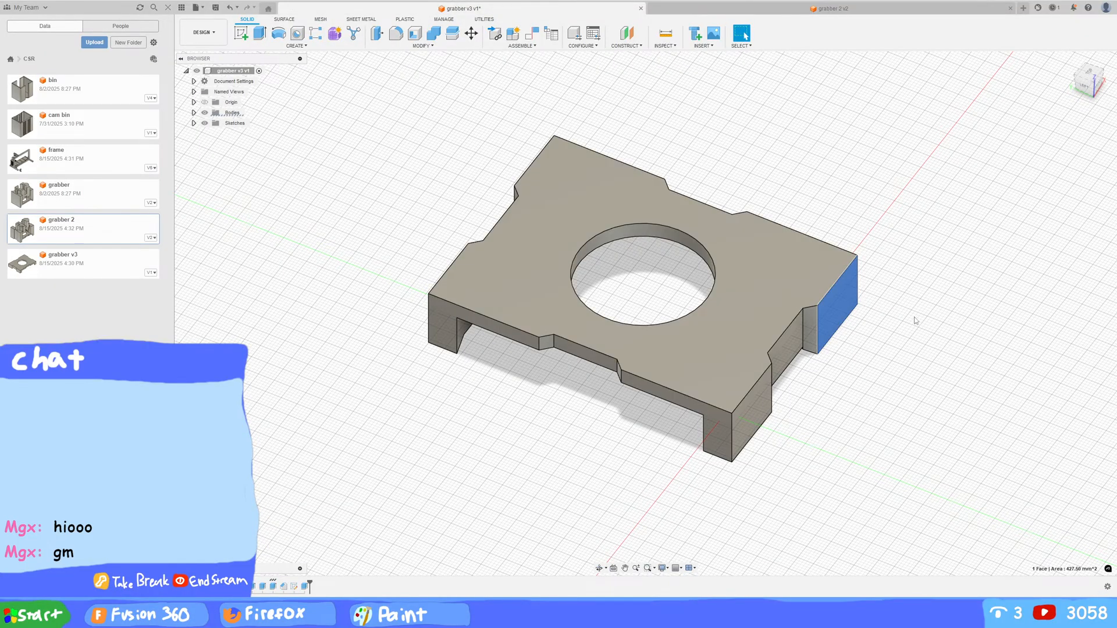
Step: Create a sketch on the top face of the grabber v3 plate and check grabber 2's layout from above
left_click(721, 434)
middle_click_drag(917, 379, 802, 279)
left_click(512, 274)
left_click(241, 33)
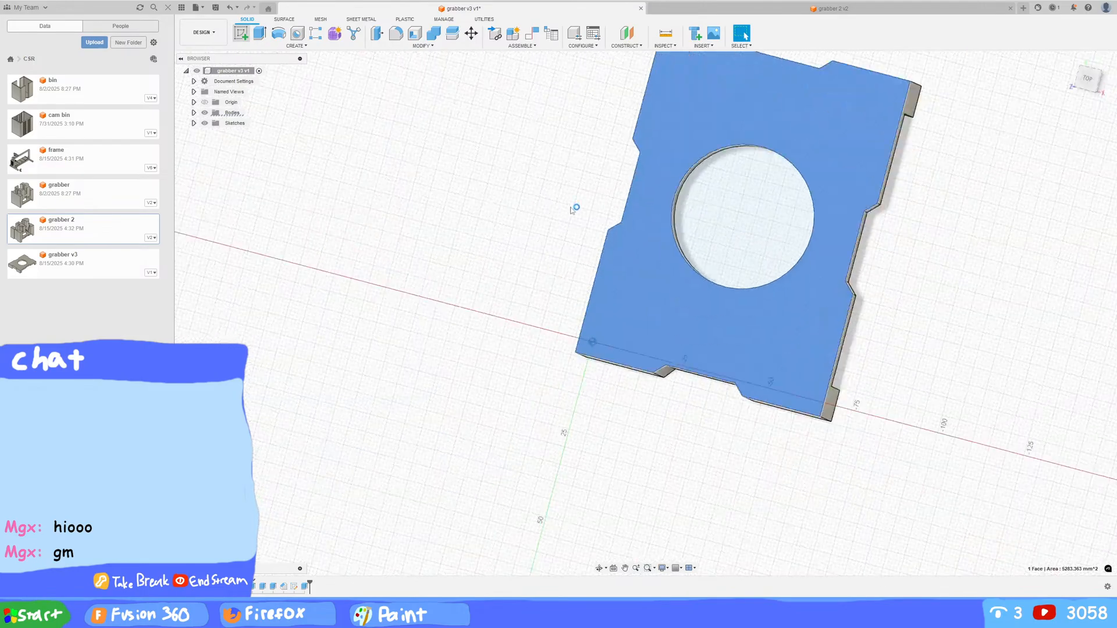
key("ctrl+Tab")
mouse_move(727, 244)
middle_mouse_down("shift")
mouse_move(728, 291)
mouse_move(683, 345)
middle_mouse_up("shift")
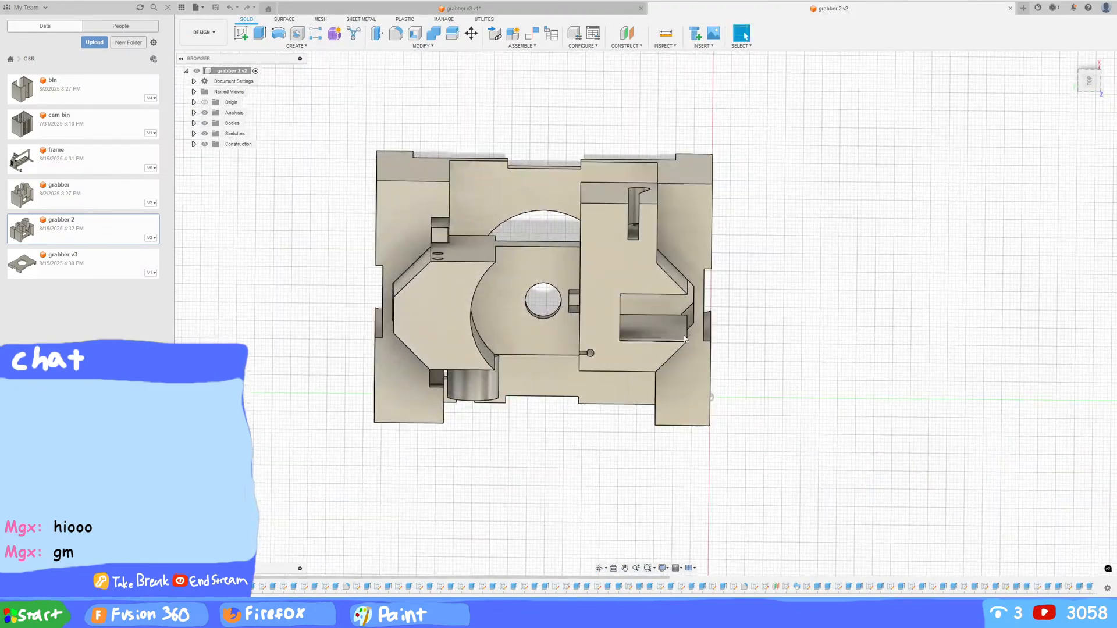
key("ctrl+Tab")
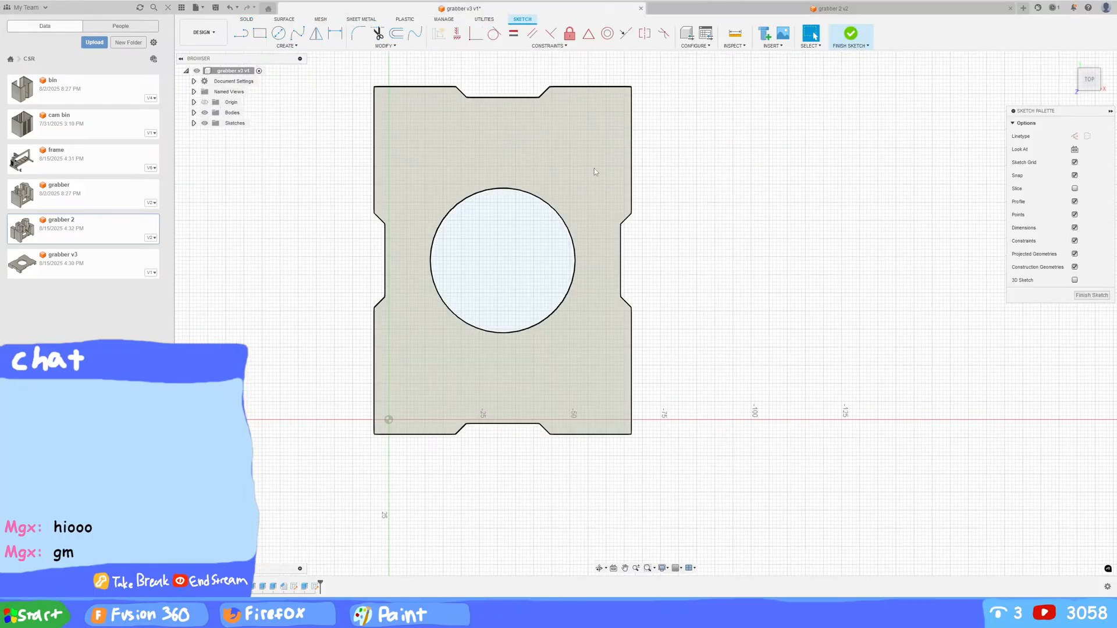
Step: Draw a center rectangle from the center of the round hole out to the plate's outer corner
key("r")
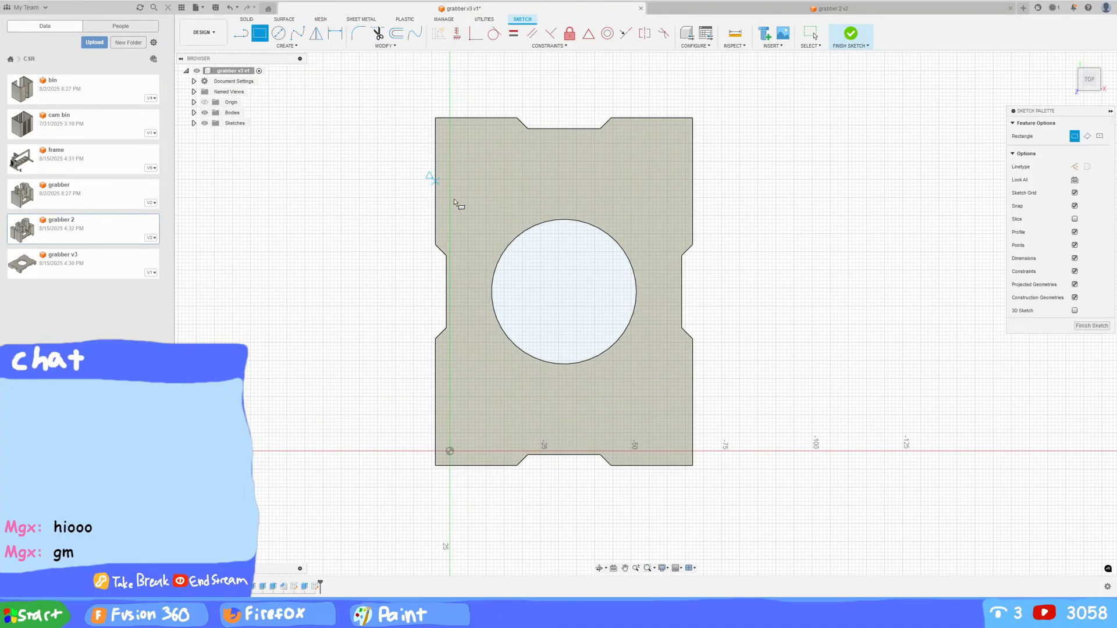
left_click(285, 45)
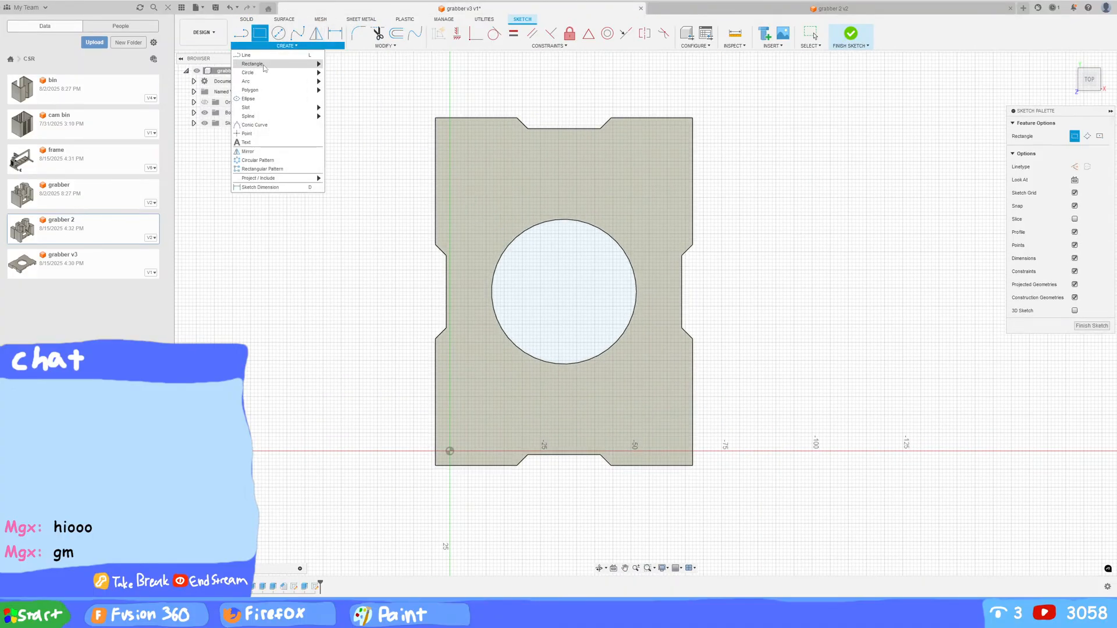
mouse_move(279, 63)
left_click(350, 81)
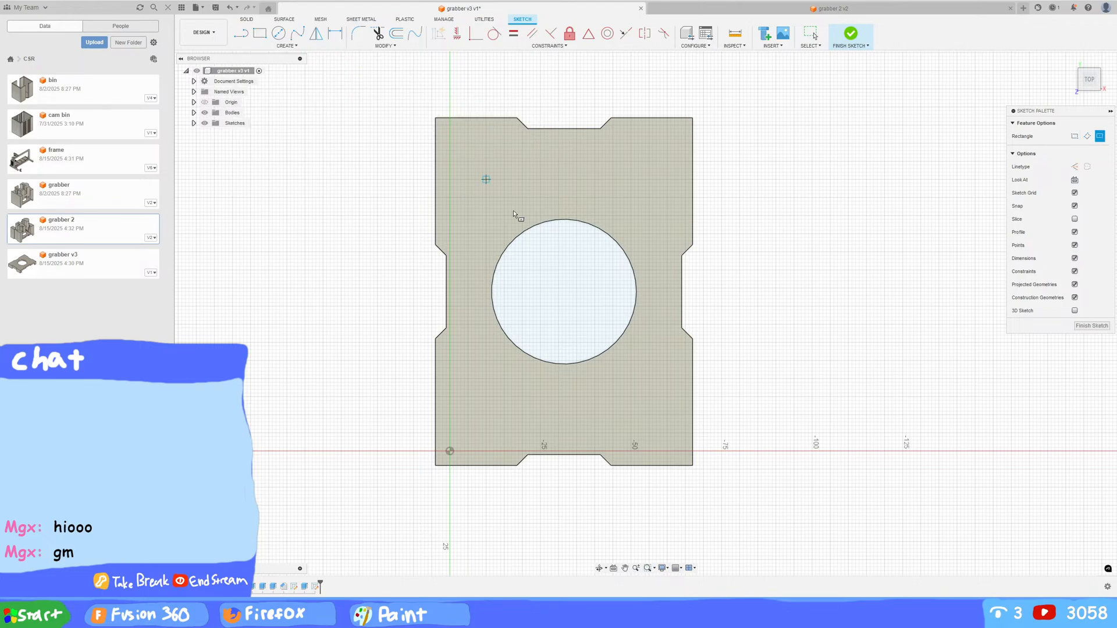
left_click(564, 292)
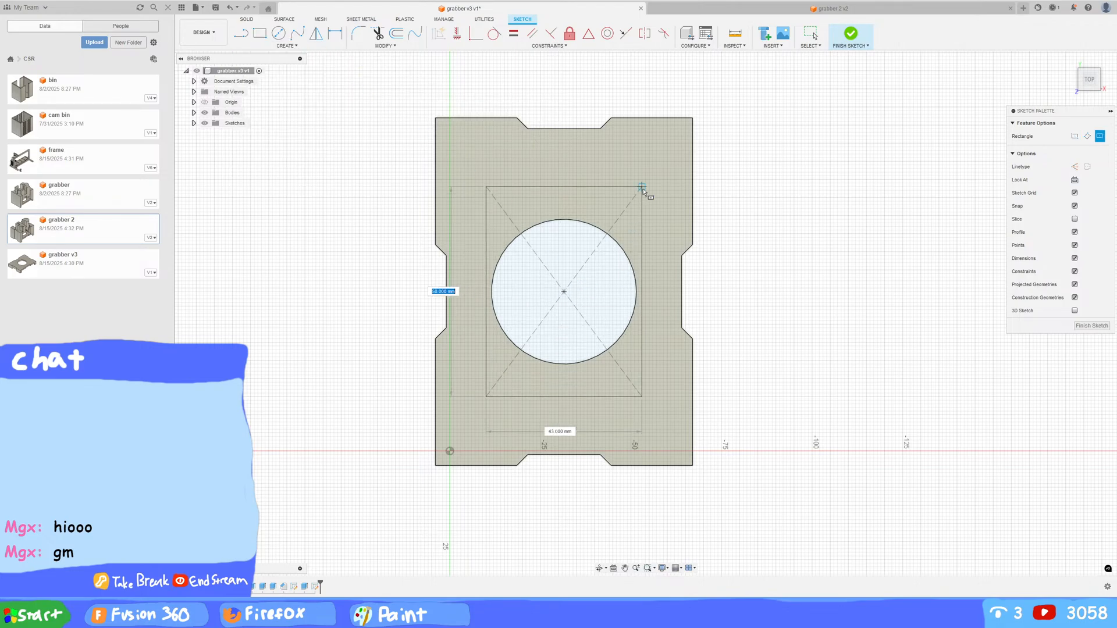
left_click(693, 120)
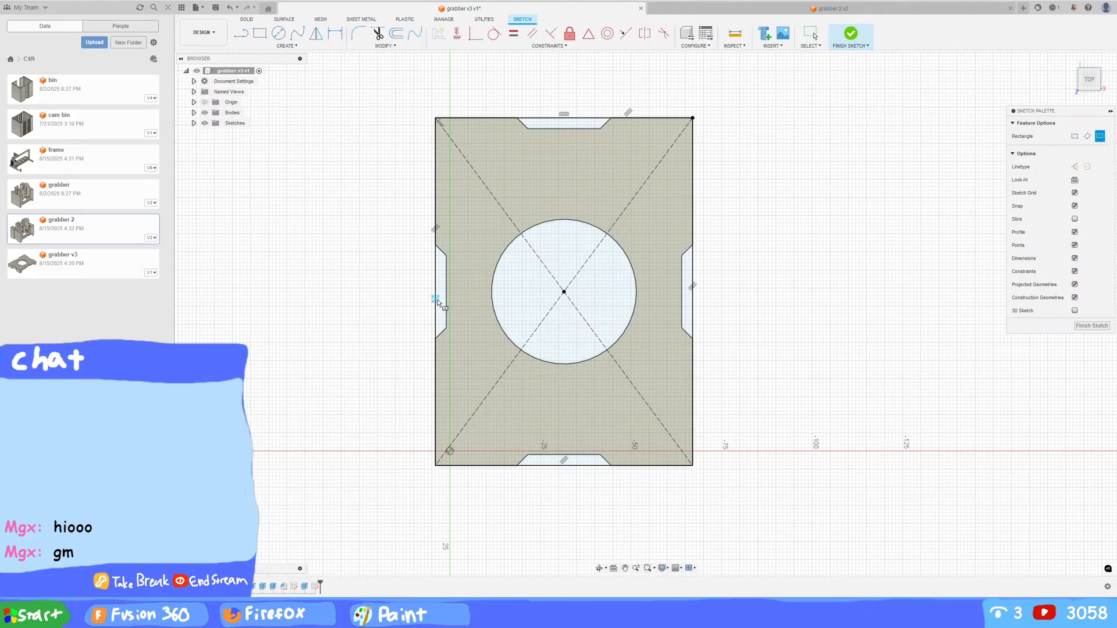
Step: Start a second center rectangle at the center of the plate's round hole
scroll(438, 291, "up", 4)
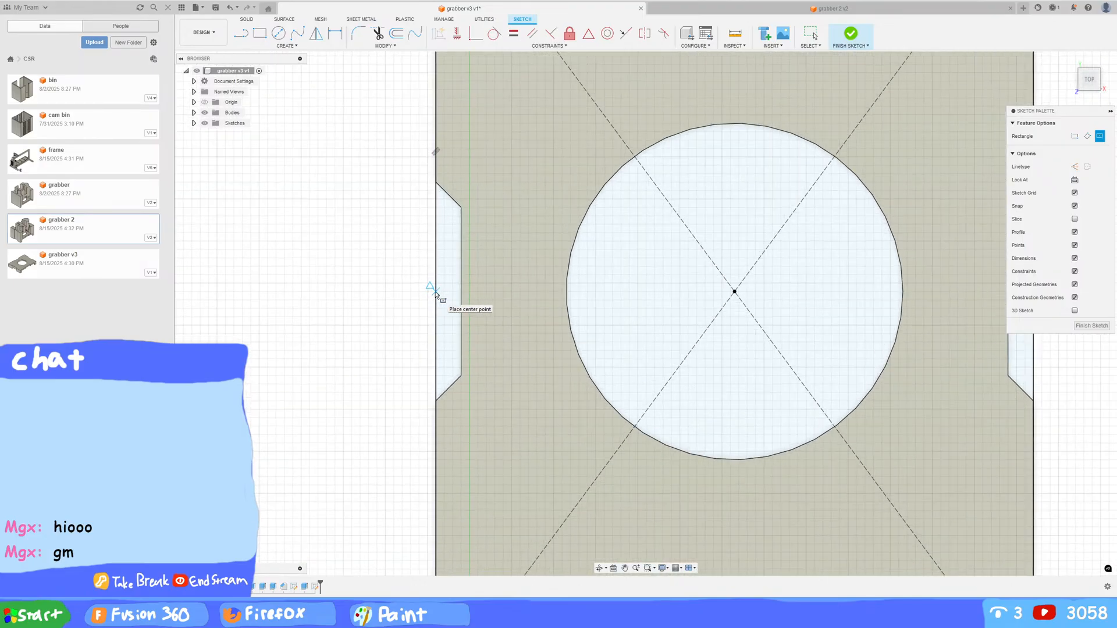
scroll(436, 293, "down", 2)
scroll(438, 297, "down", 2)
scroll(442, 303, "up", 5)
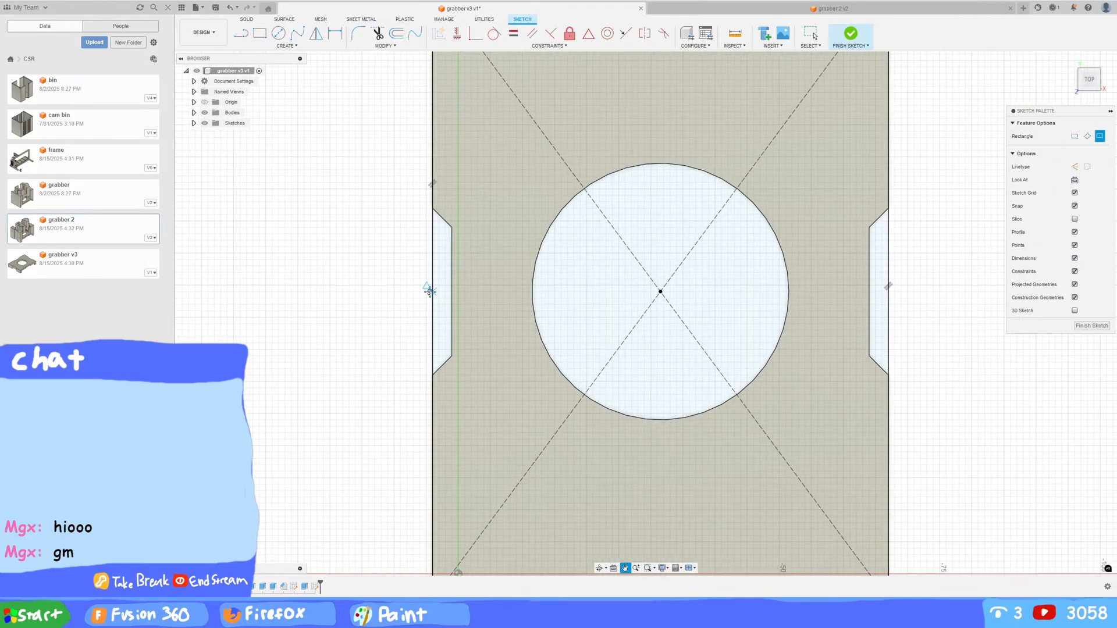
scroll(384, 295, "down", 3)
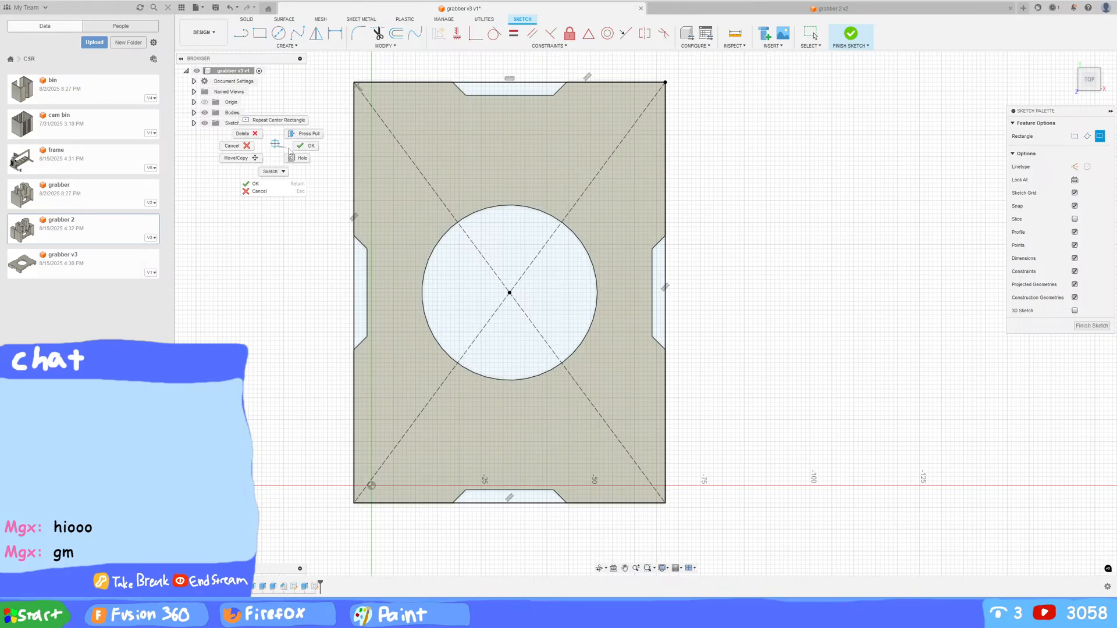
left_click(510, 293)
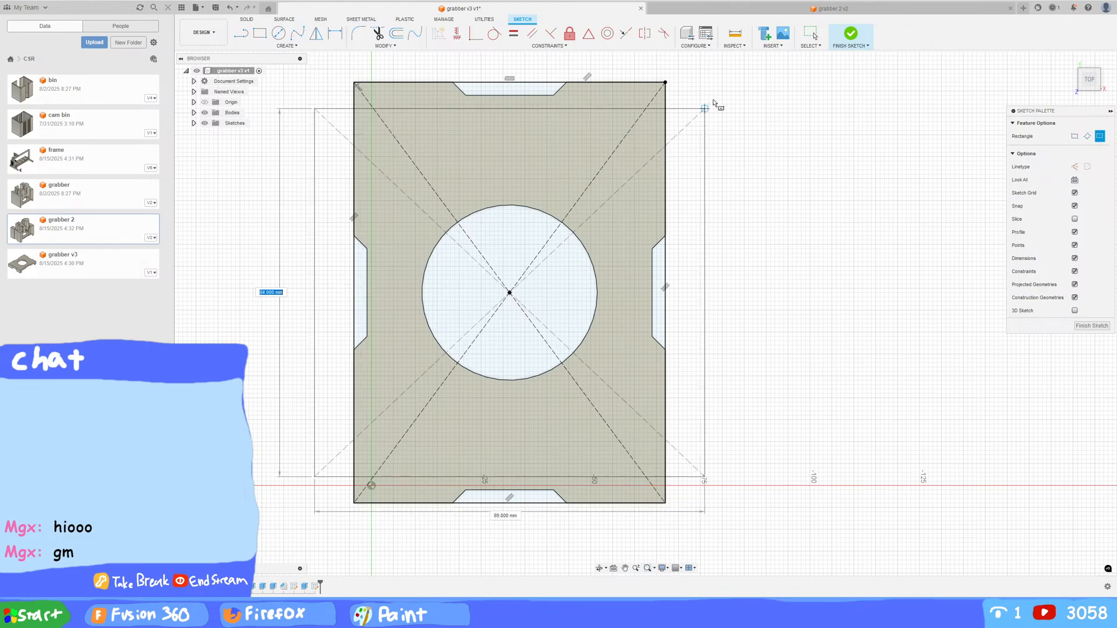
Step: Measure the distance between the inner edges of the two opposite corner posts on the grabber 2 base
key("ctrl+Tab")
middle_click_drag(673, 116, 754, 270, "shift")
left_click(665, 33)
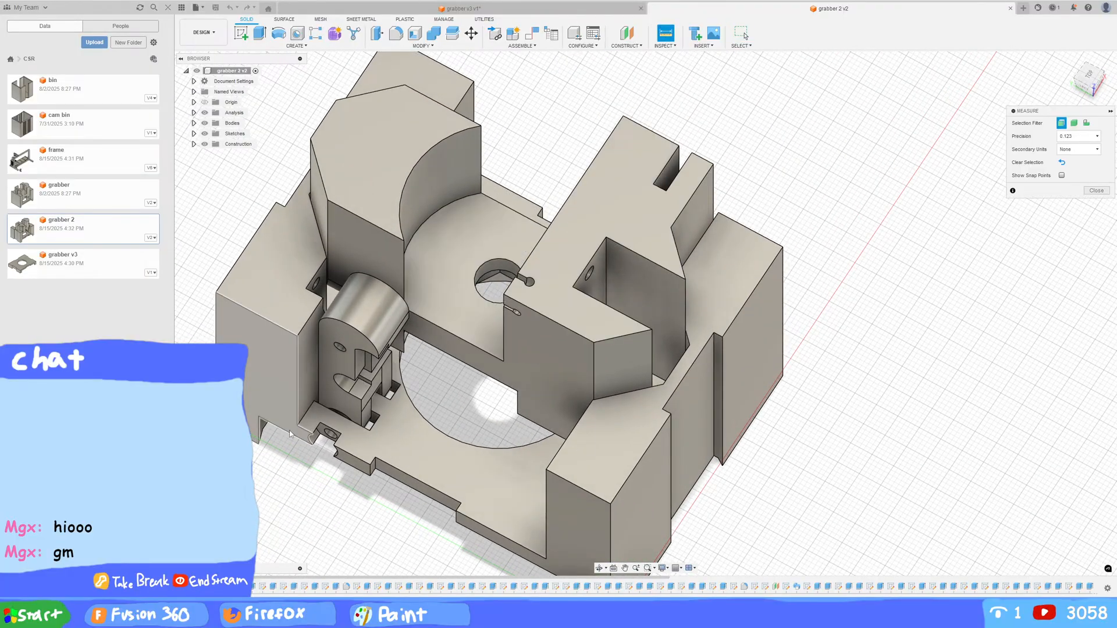
left_click(300, 423)
middle_click_drag(299, 423, 494, 470, "shift")
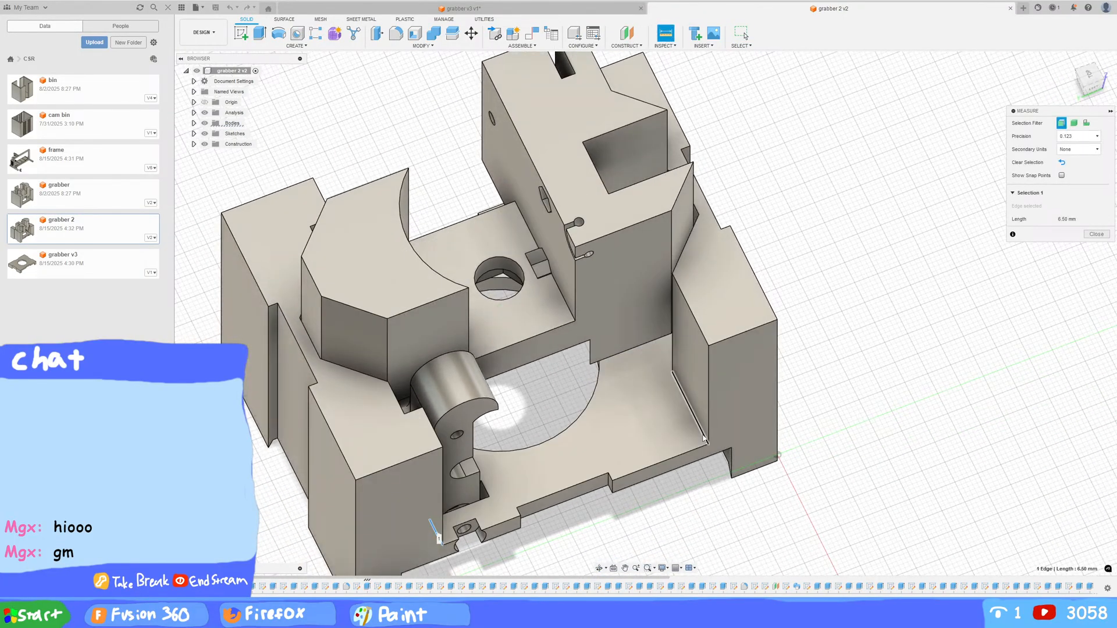
left_click(730, 450)
middle_click_drag(730, 451, 597, 403, "shift")
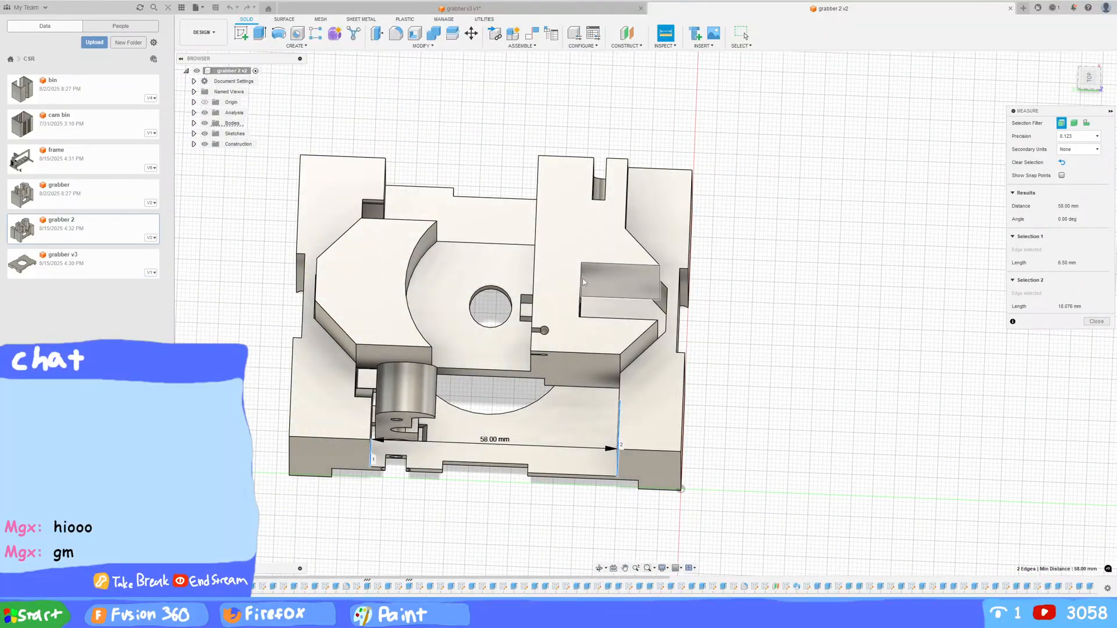
Step: Measure from the first post's inner edge to the pocket face in grabber 2's notched upper block, then clear the selection
middle_click_drag(755, 369, 514, 365, "shift")
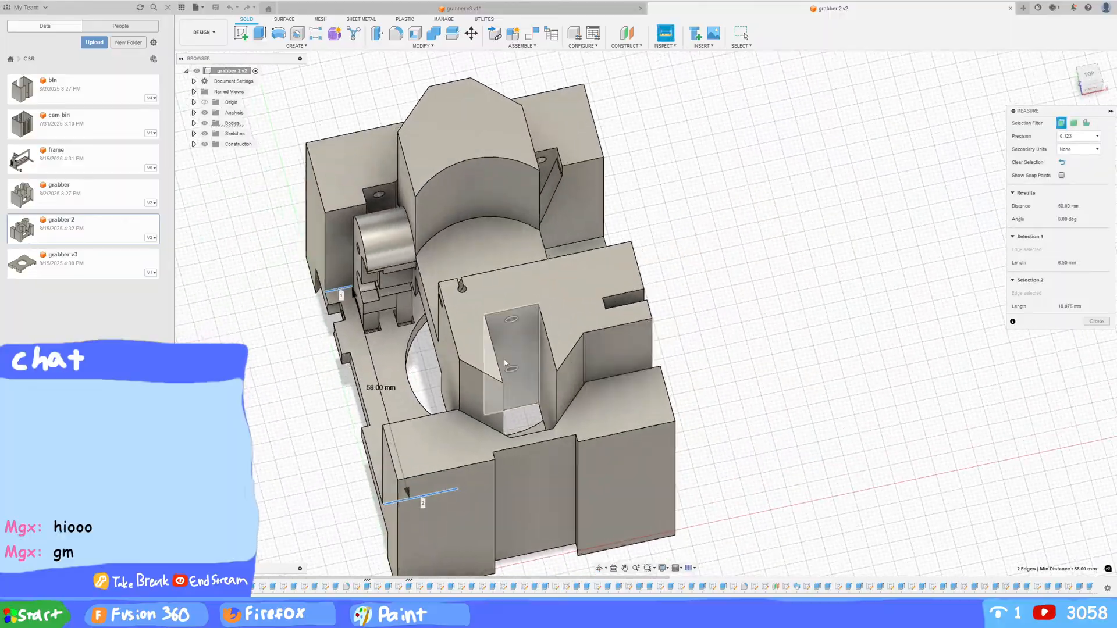
left_click(514, 351)
middle_click_drag(756, 386, 843, 403, "shift")
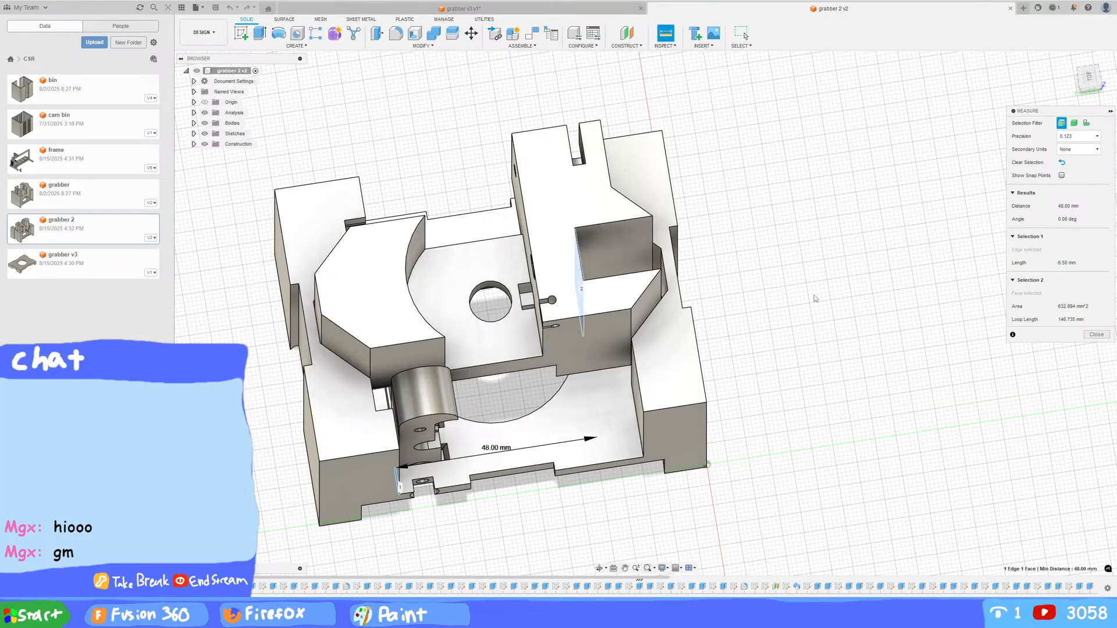
middle_click_drag(688, 283, 750, 285, "shift")
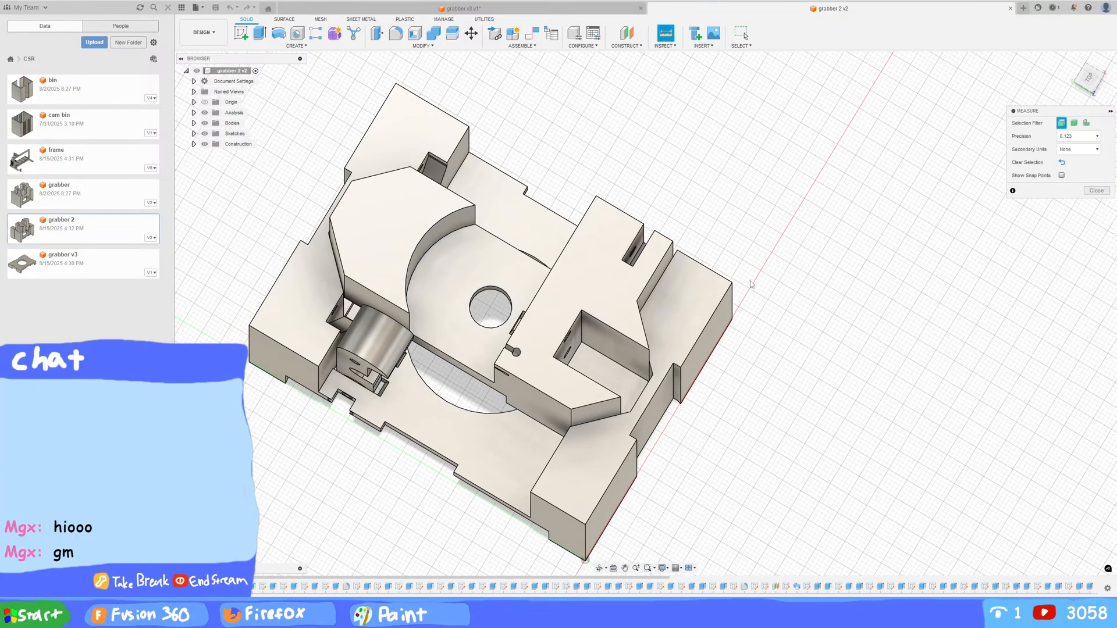
Step: Measure the pocket wall and the block's side facing the round hole in grabber 2, then leave measuring
left_click(571, 343)
middle_click_drag(571, 343, 728, 371, "shift")
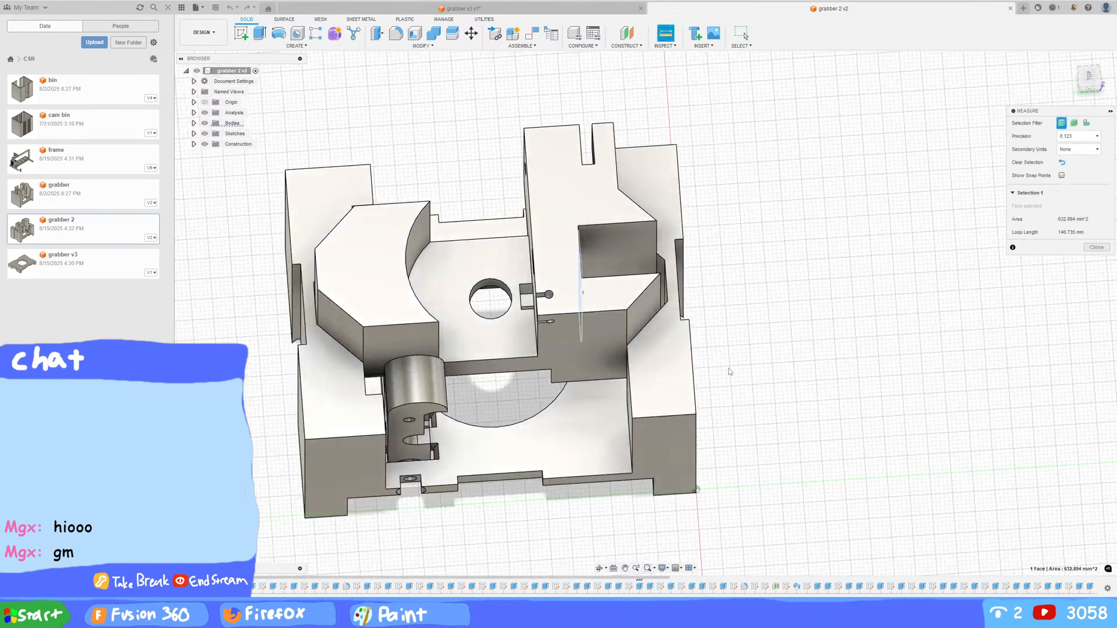
left_click(510, 293)
middle_click_drag(510, 293, 773, 349, "shift")
key("Escape")
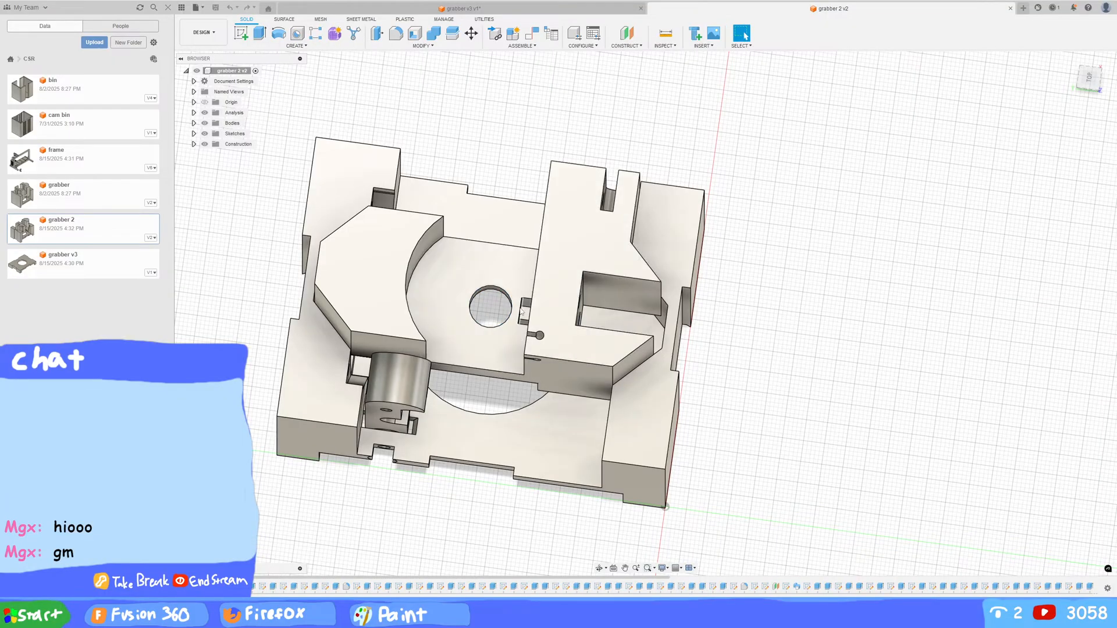
left_click(665, 35)
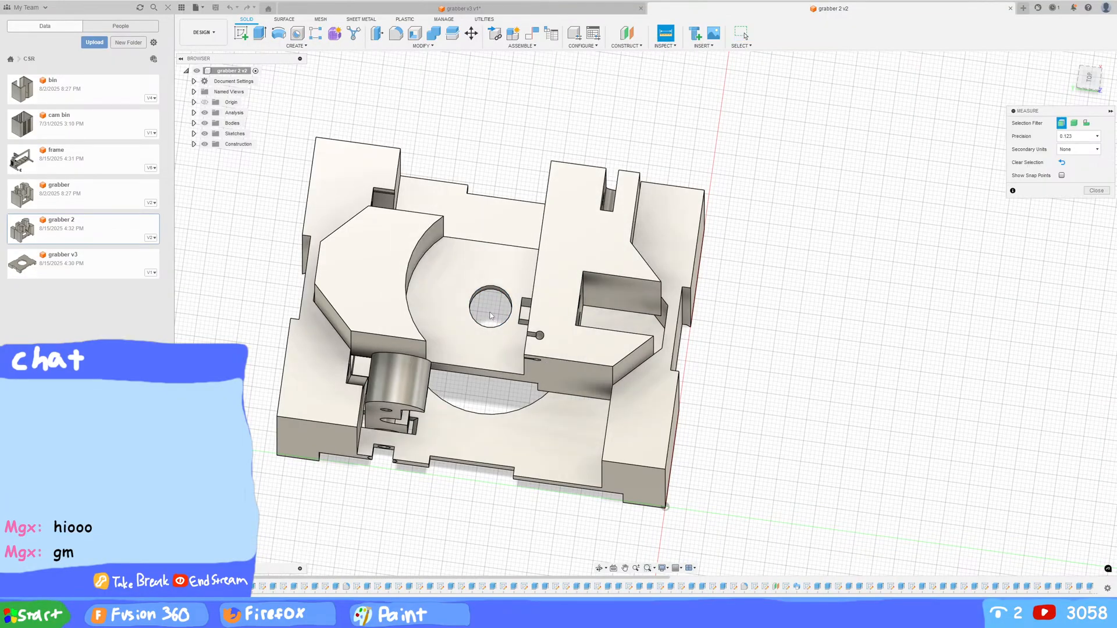
scroll(490, 316, "up", 8)
scroll(560, 337, "down", 10)
key("Escape")
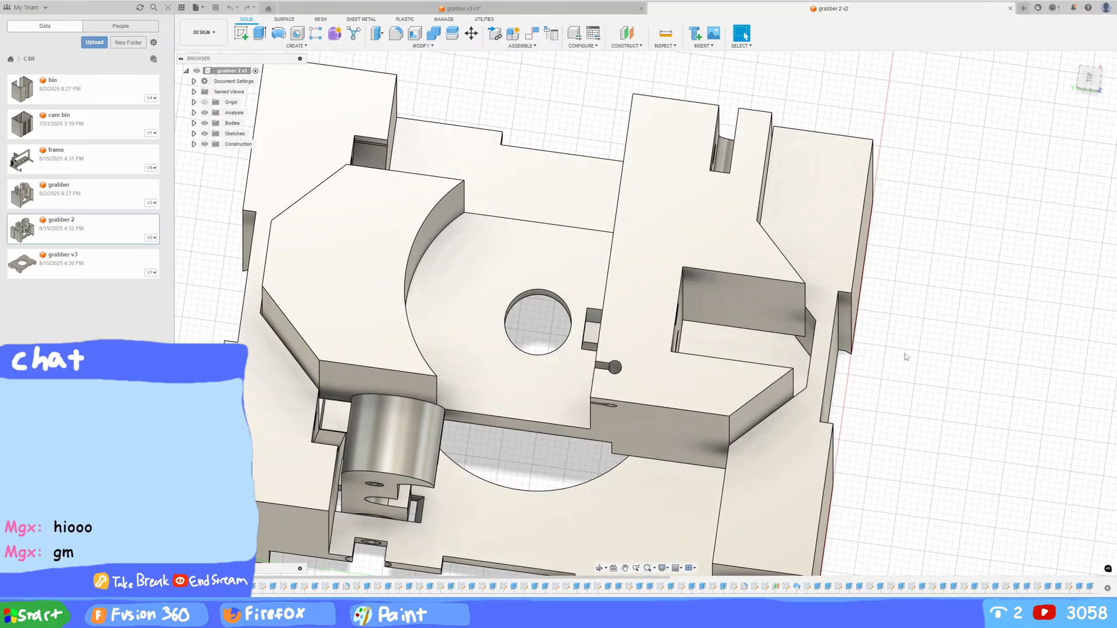
Step: Start a sketch on grabber 2's base face and preview a line from the round hole's center to the pocket's near edge for its length
middle_click_drag(904, 355, 898, 372, "shift")
middle_click_drag(751, 343, 591, 290, "shift")
left_click(593, 322)
left_click(241, 33)
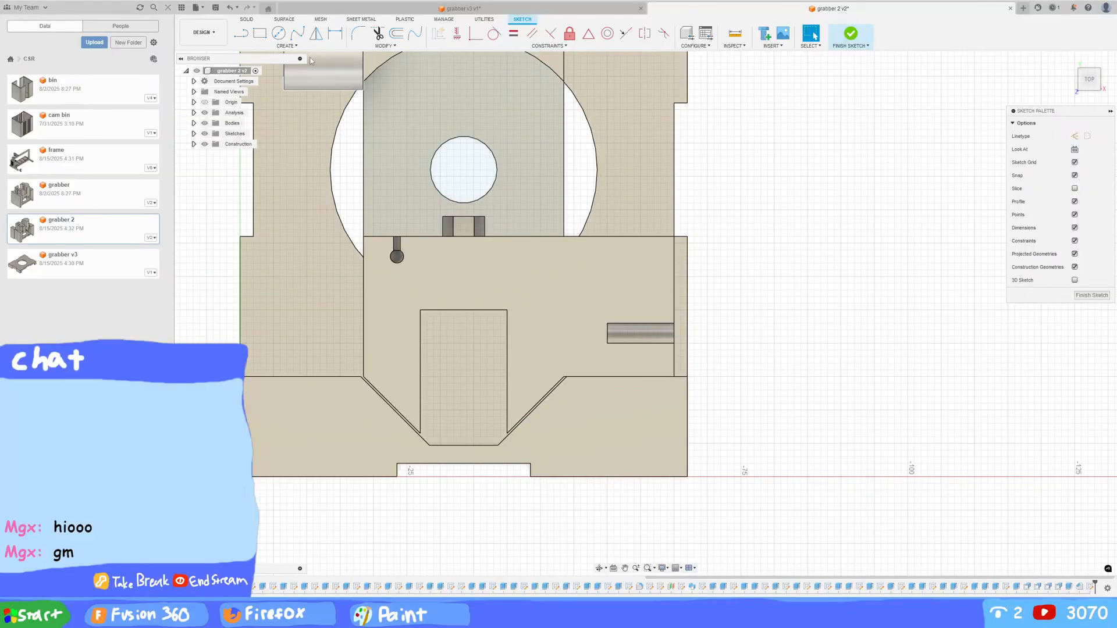
key("l")
left_click(464, 170)
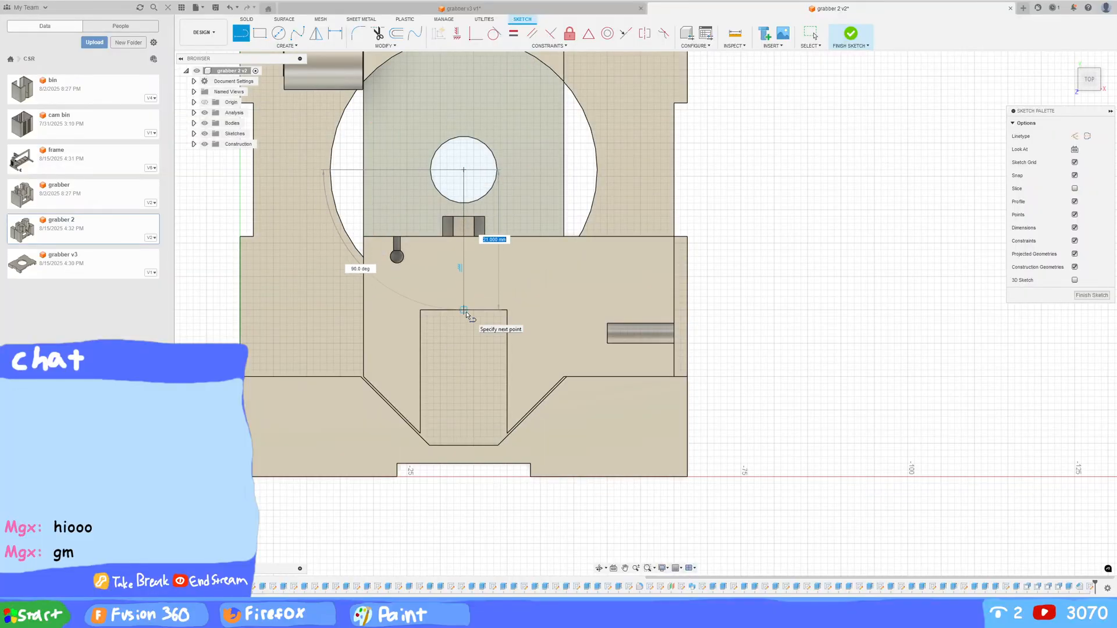
Step: In the grabber v3 sketch, draw a vertical line 21 mm long from the round hole's center down past the hole's edge
left_click(525, 10)
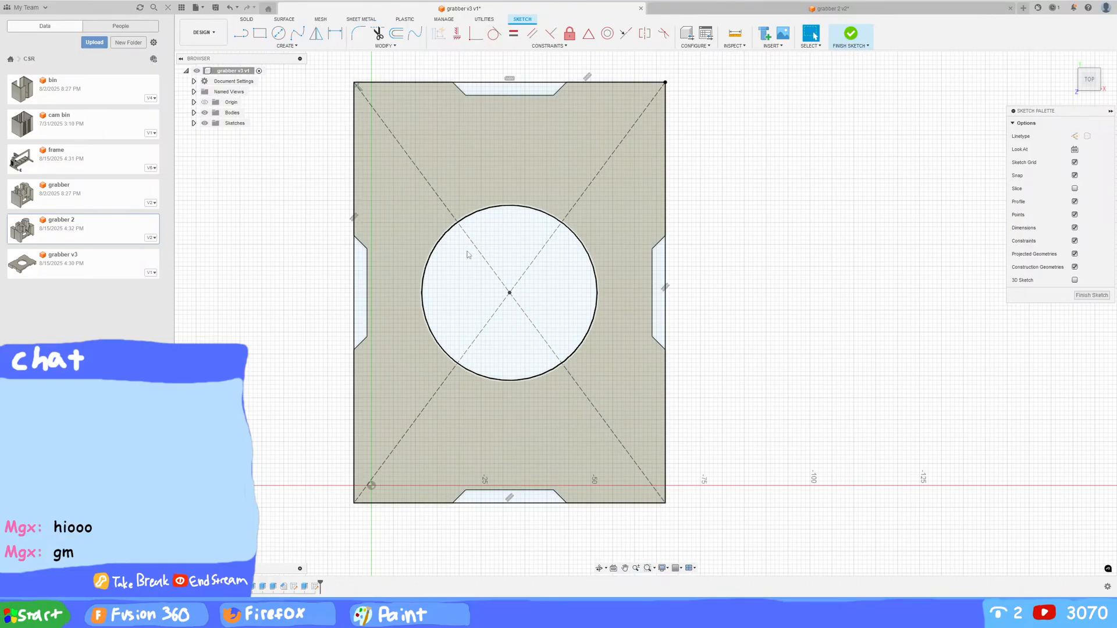
left_click(240, 34)
left_click(509, 292)
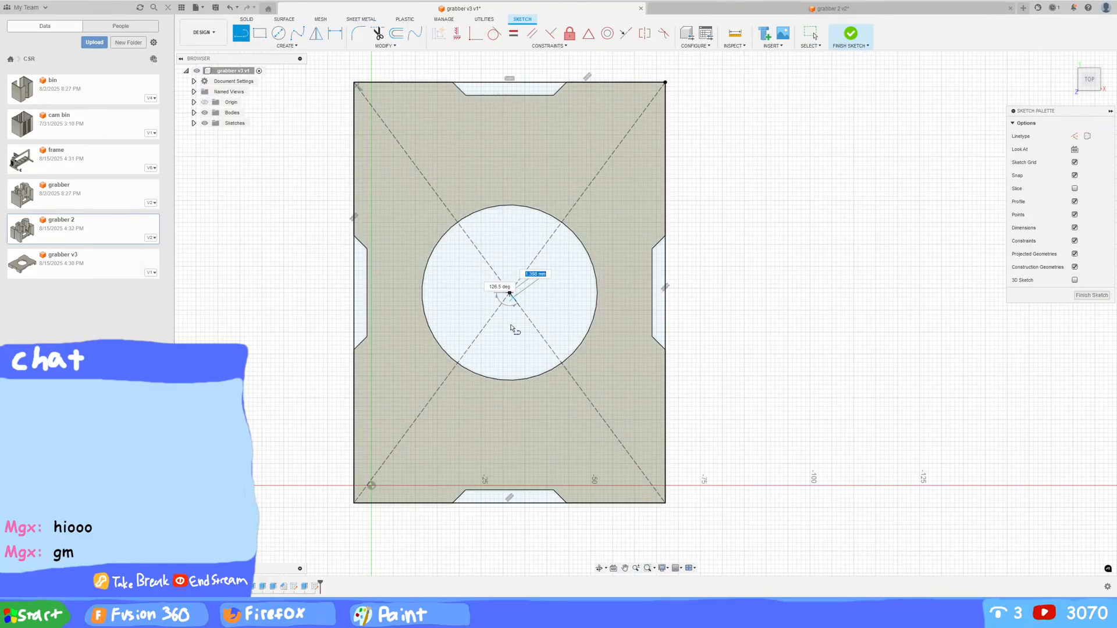
left_click(508, 383)
key("Escape")
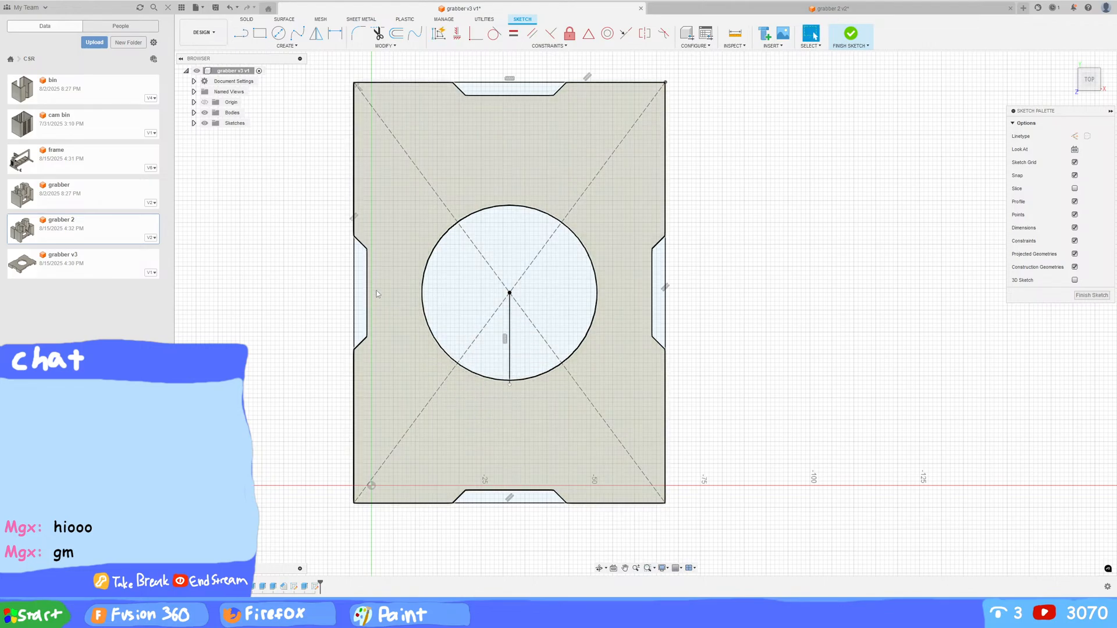
left_click(271, 47)
mouse_move(268, 68)
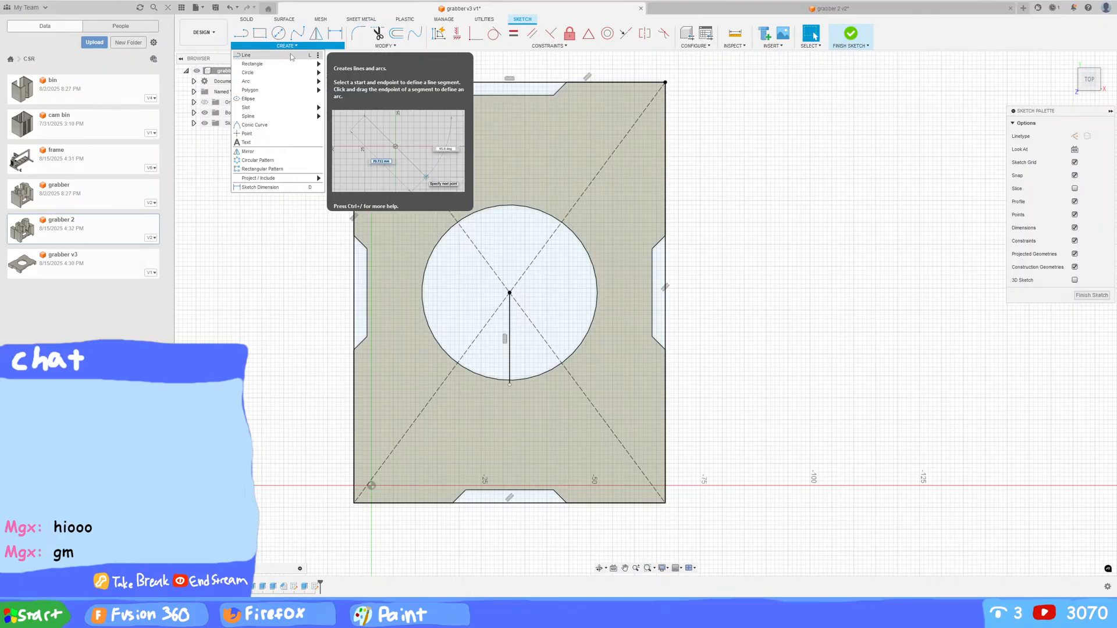
Step: Undo the helper sketch in the grabber 2 design and select the pocket's inner top edge to read its length
left_click(748, 12)
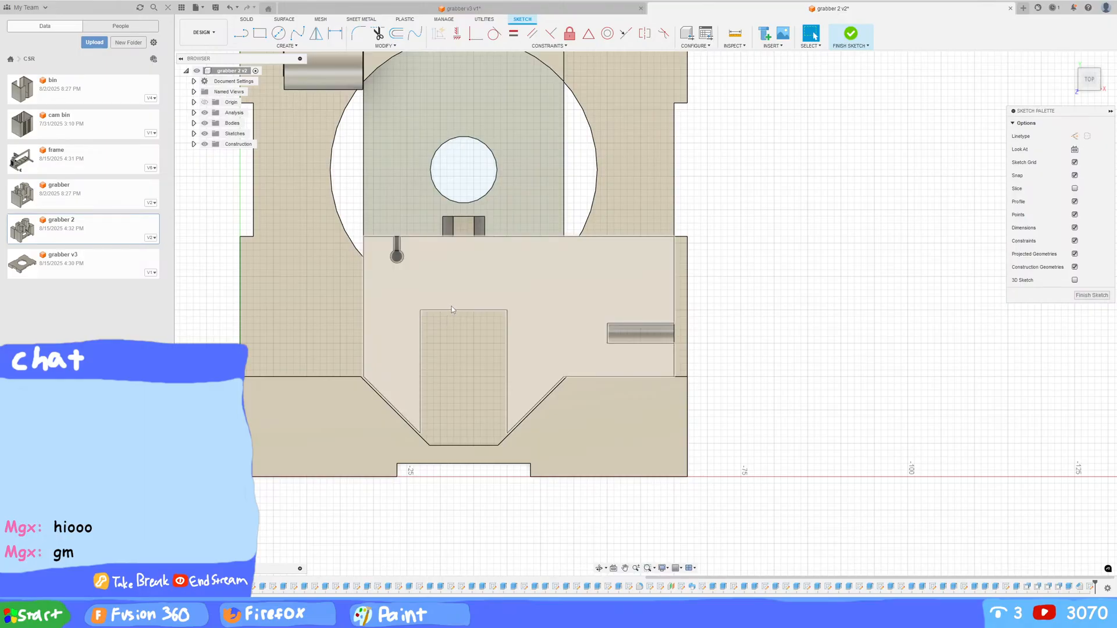
key("ctrl+z")
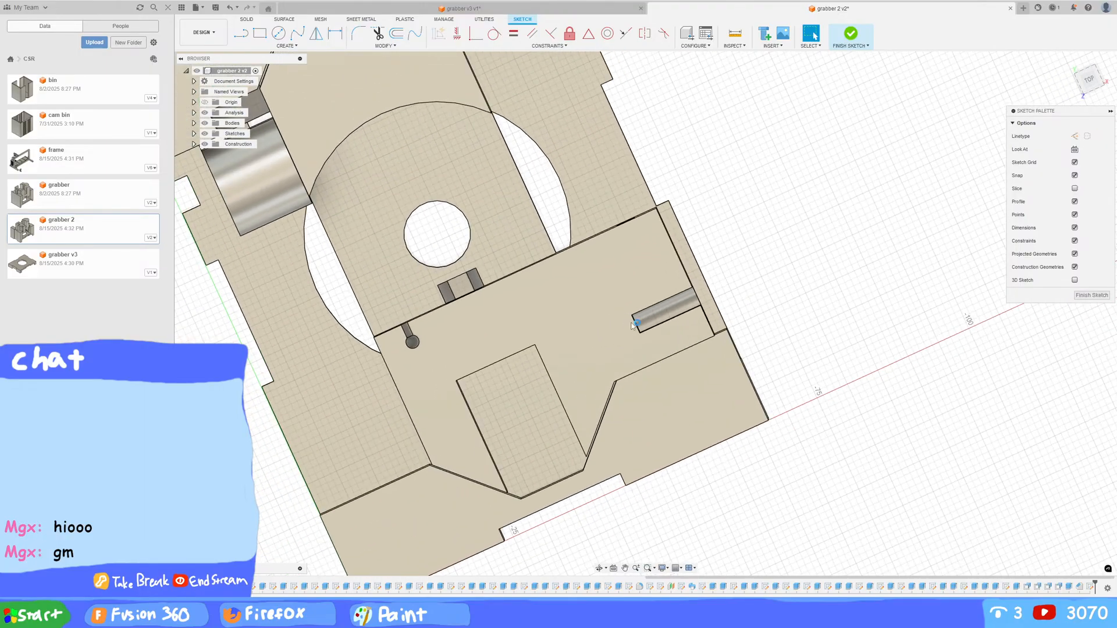
left_click(523, 365)
key("Caps_Lock")
middle_click_drag(562, 356, 552, 345, "shift")
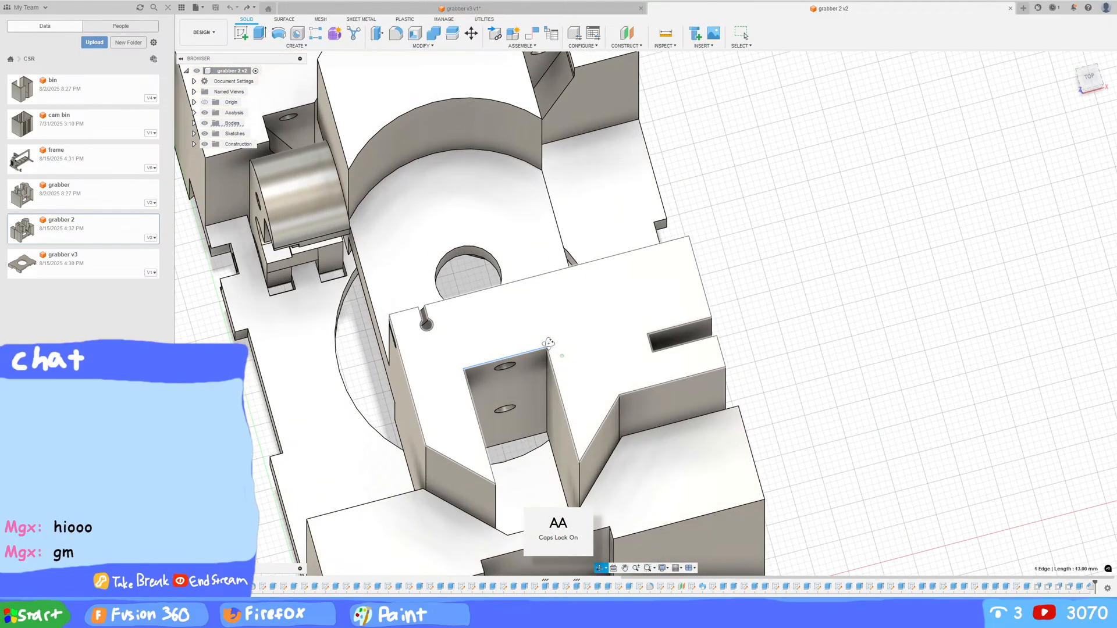
key("Caps_Lock")
Step: Back in grabber v3, draw a 13 mm horizontal line centered across the lower end of the vertical line
left_click(495, 7)
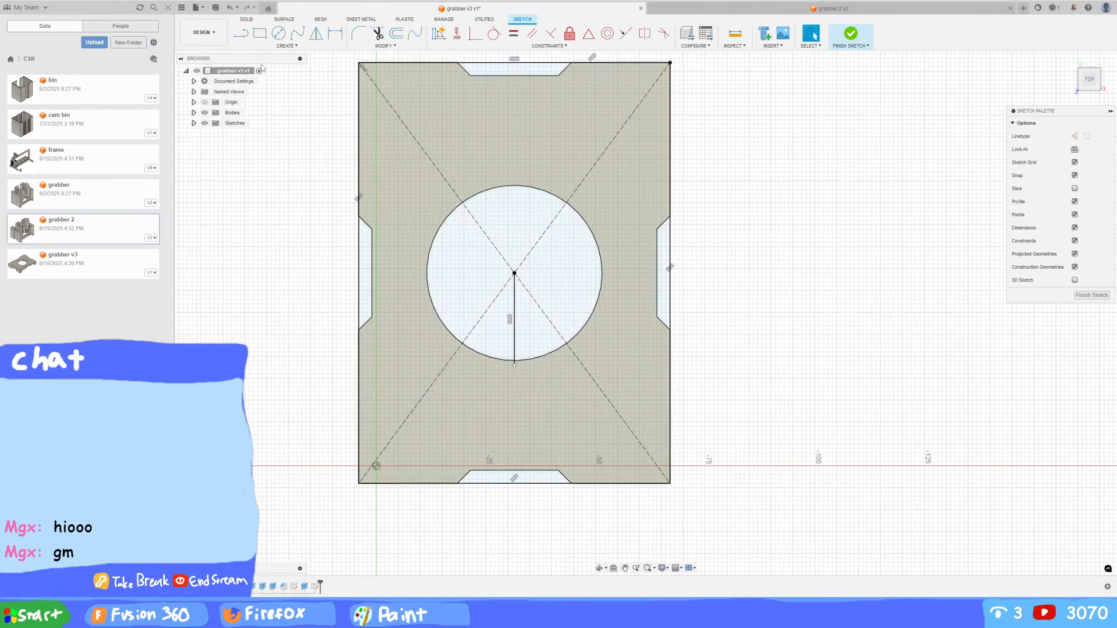
left_click(241, 34)
left_click_drag(507, 368, 541, 366)
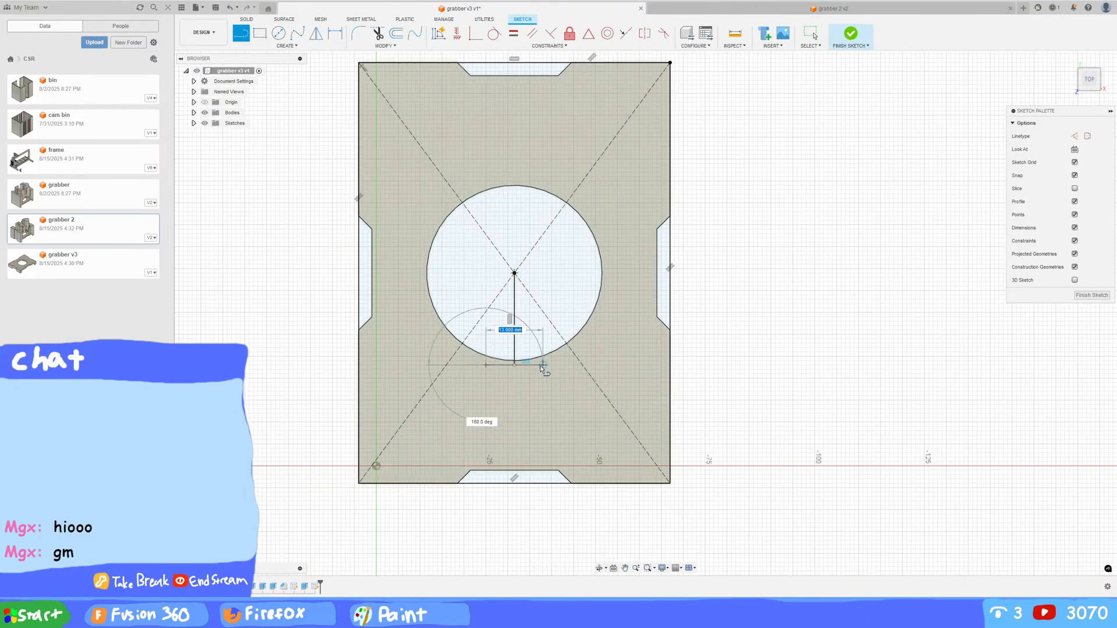
type("13")
key("Return")
key("Escape")
scroll(544, 355, "up", 5)
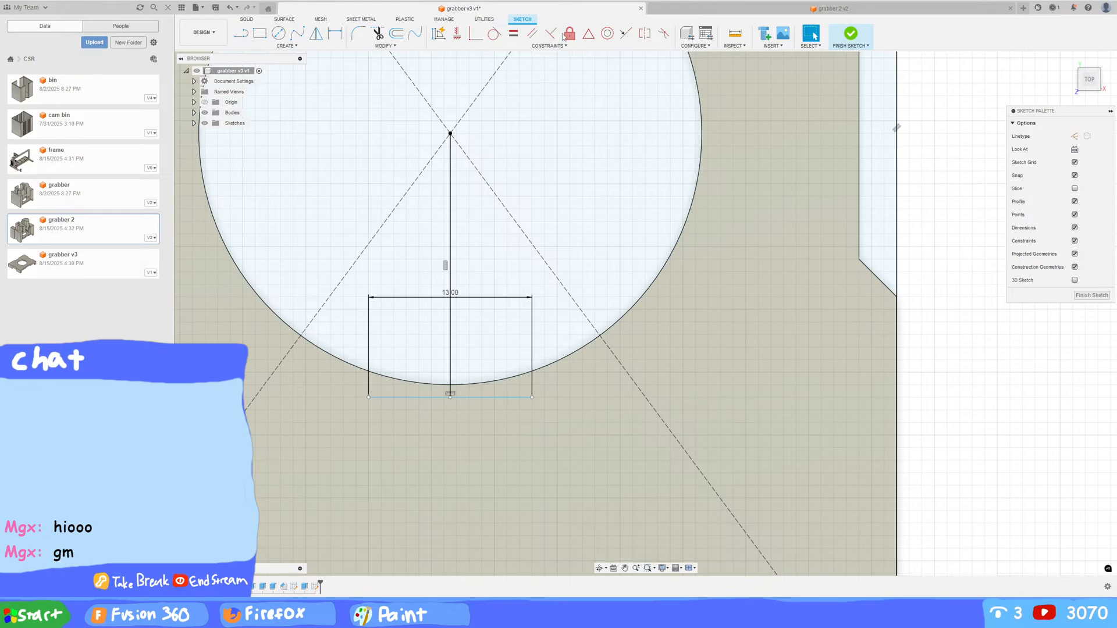
Step: Apply a midpoint constraint between the vertical line's lower end and the 13 mm horizontal line
left_click(588, 33)
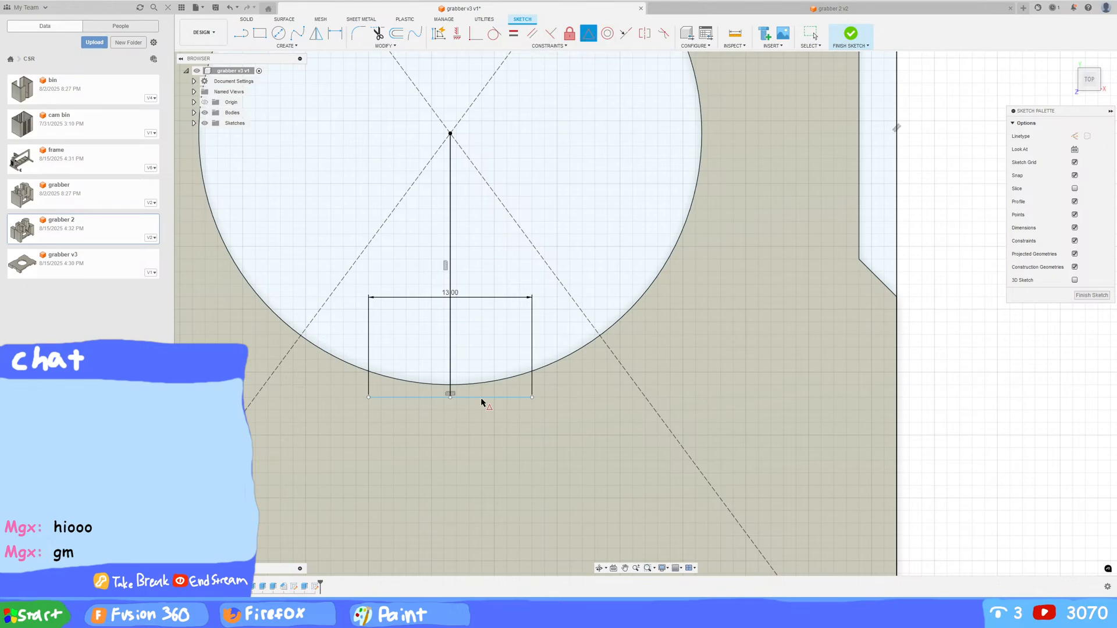
left_click(450, 399)
scroll(486, 420, "up", 5)
scroll(469, 402, "down", 1)
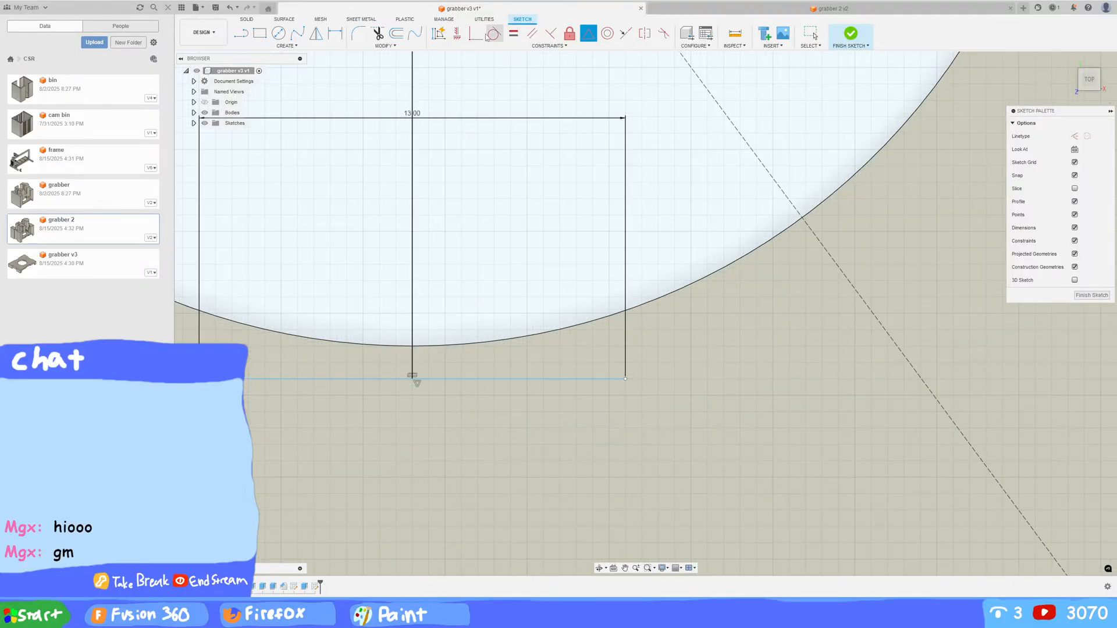
Step: Try to apply a horizontal/vertical constraint to the 13 mm line
left_click(458, 34)
left_click(500, 382)
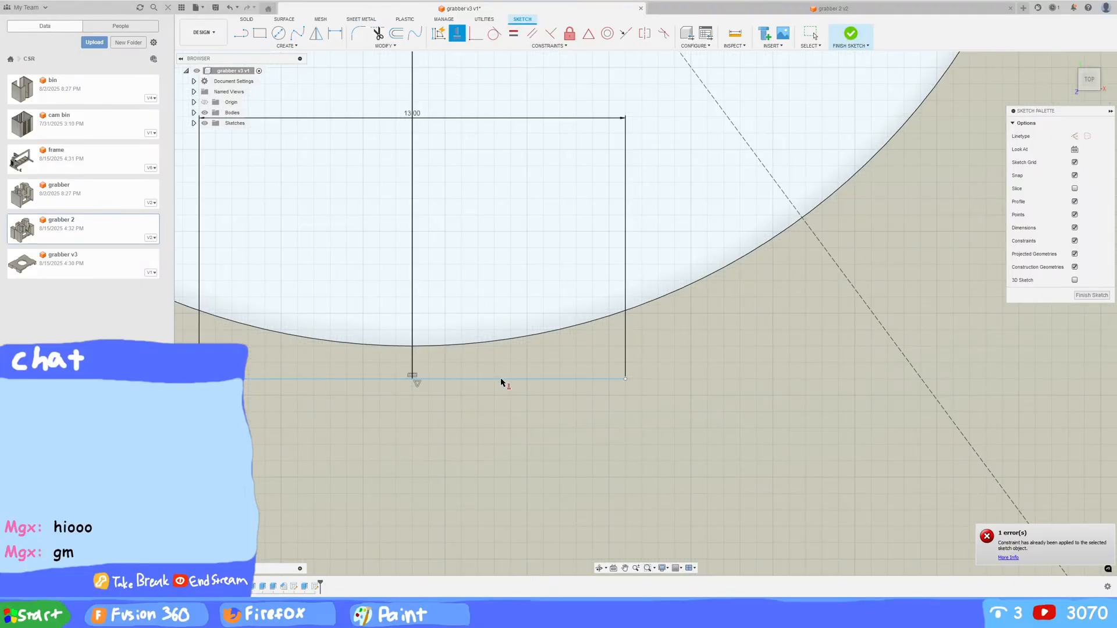
scroll(442, 379, "down", 2)
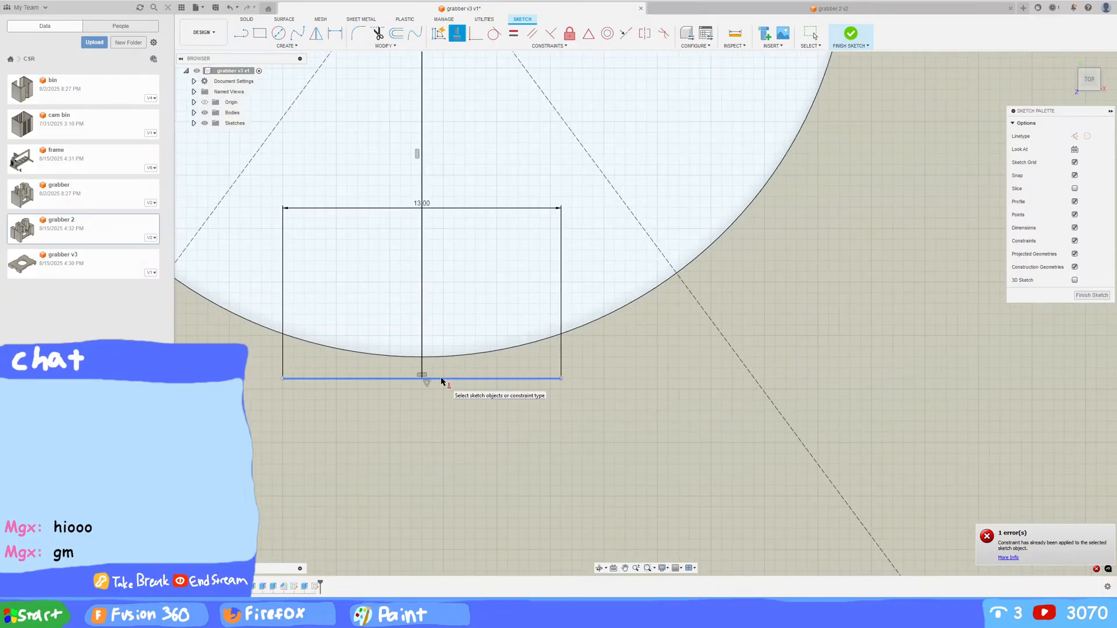
key("Escape")
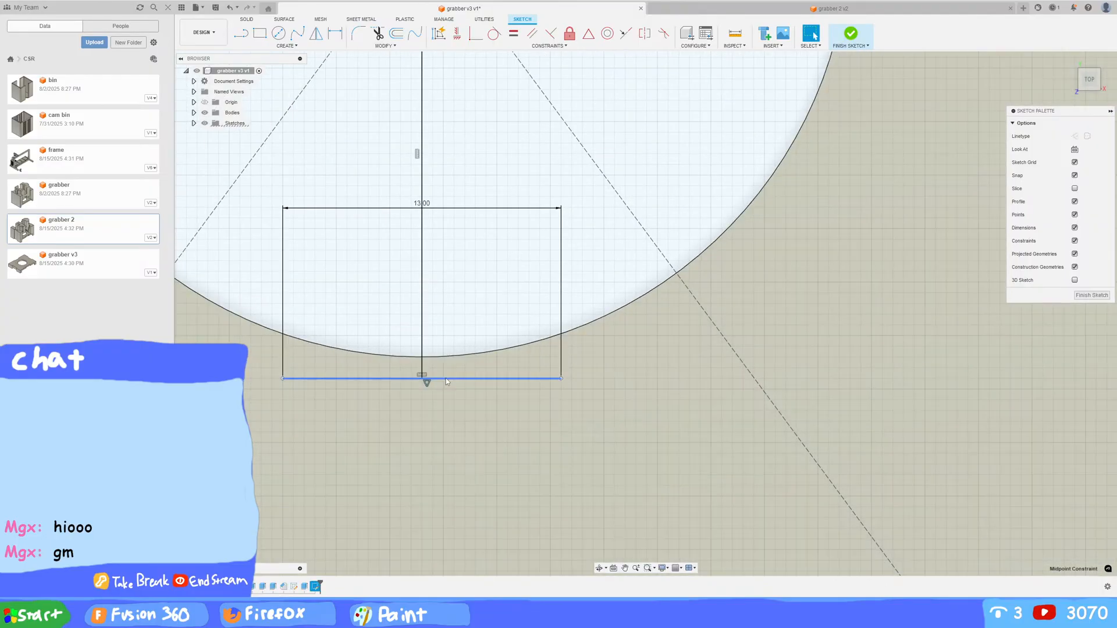
Step: Try to apply a perpendicular constraint between the vertical line and the 13 mm line
left_click(446, 378)
middle_click_drag(491, 394, 566, 430)
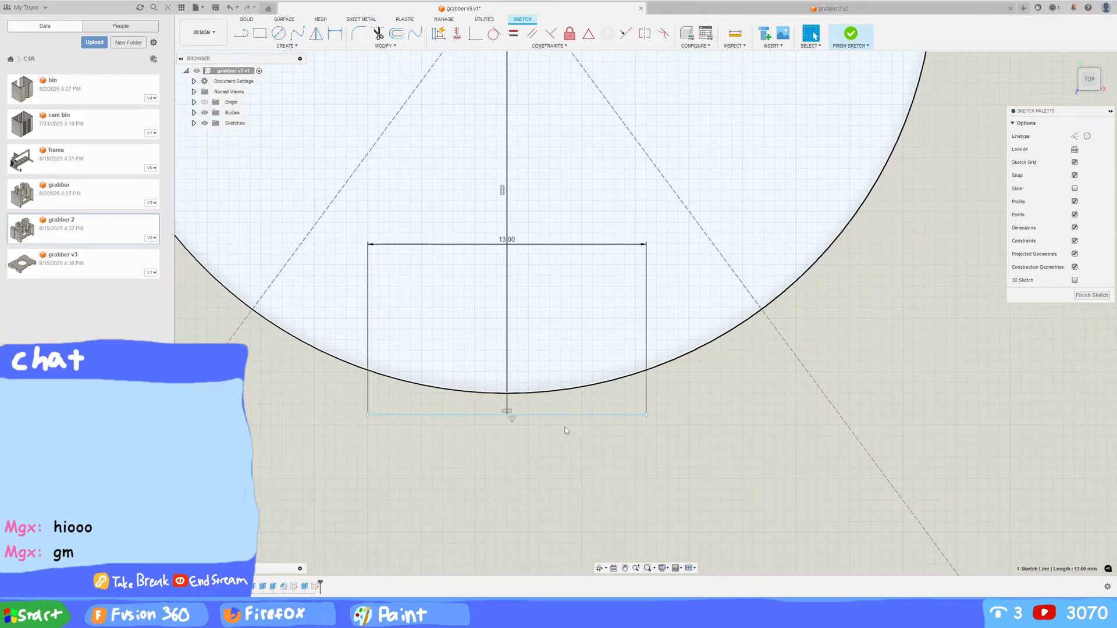
scroll(566, 430, "down", 2)
left_click(532, 410)
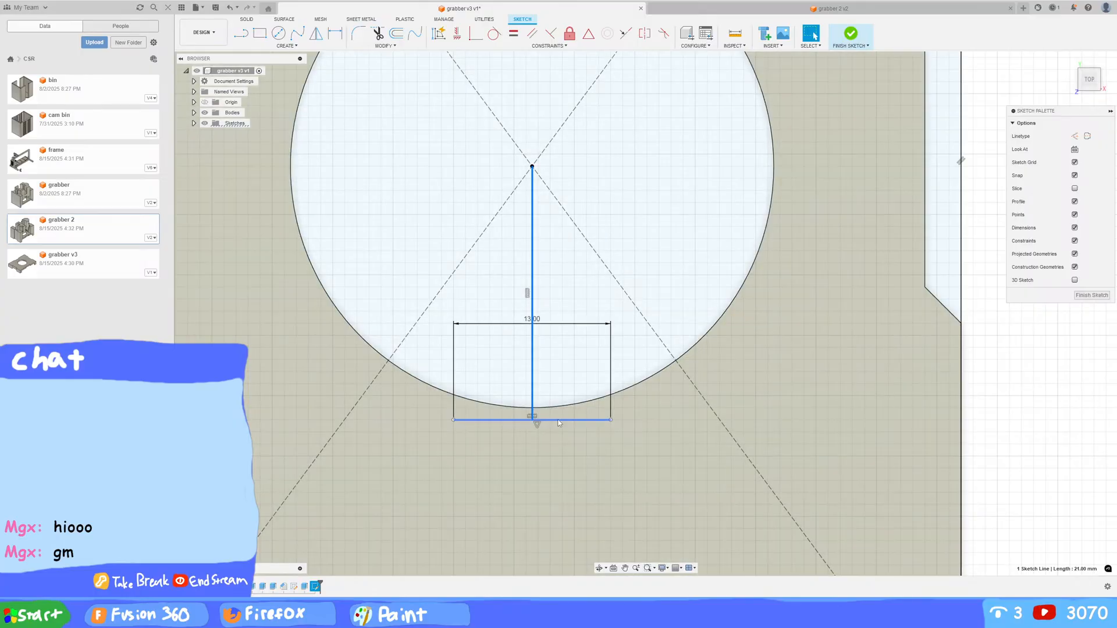
left_click(531, 422)
scroll(530, 426, "up", 4)
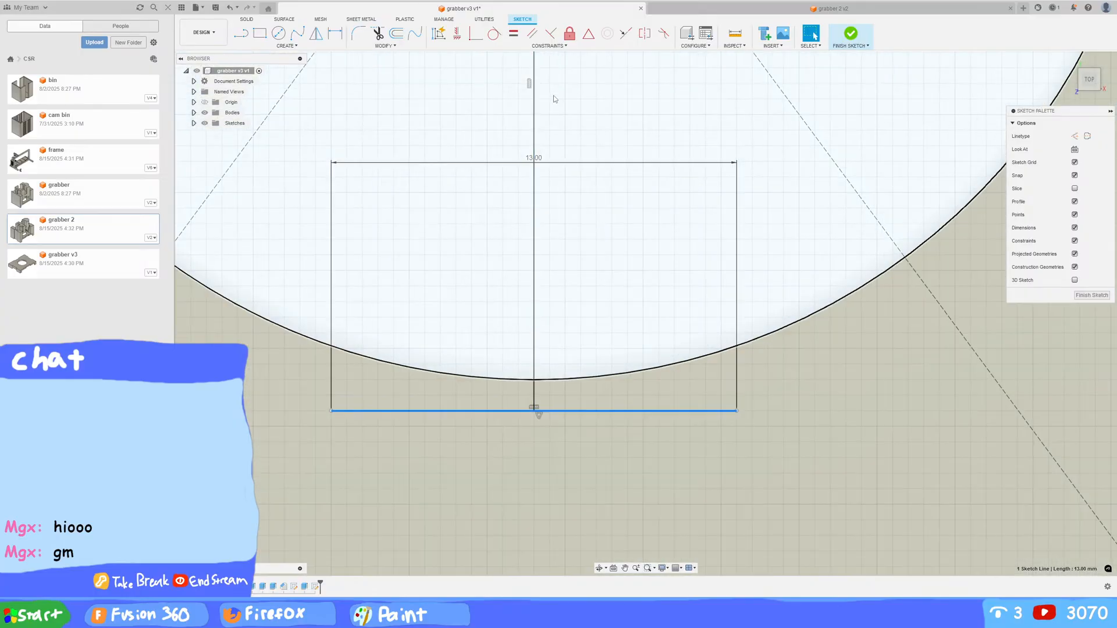
left_click(551, 34)
left_click(535, 391)
Step: Inspect the midpoint constraint where the two lines meet and test whether the 13 mm line can still be moved
scroll(591, 389, "up", 3)
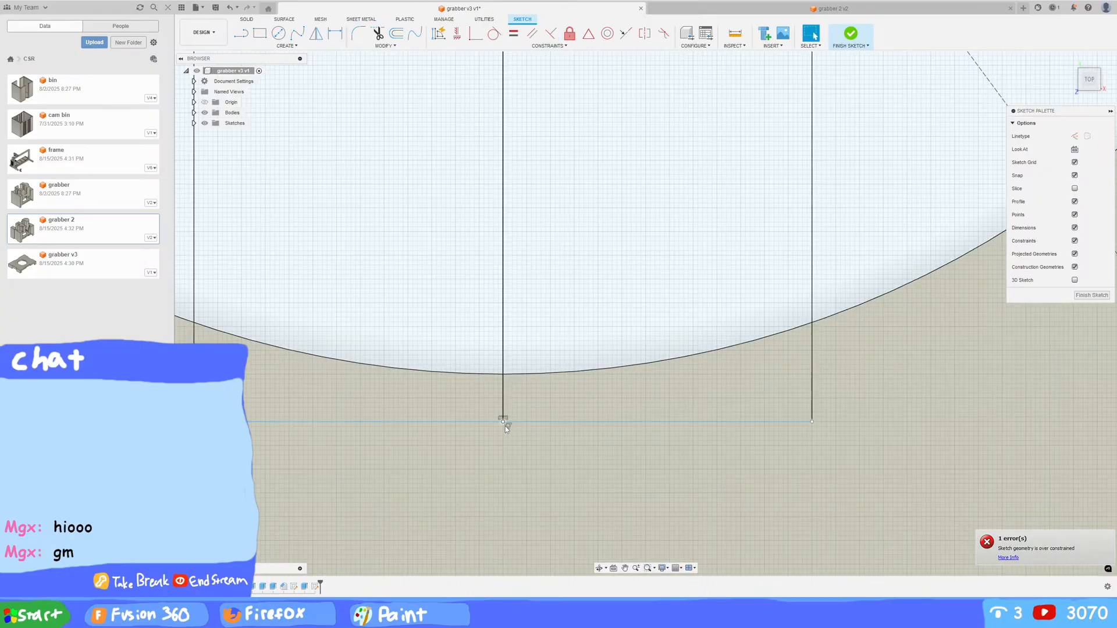
left_click(506, 424)
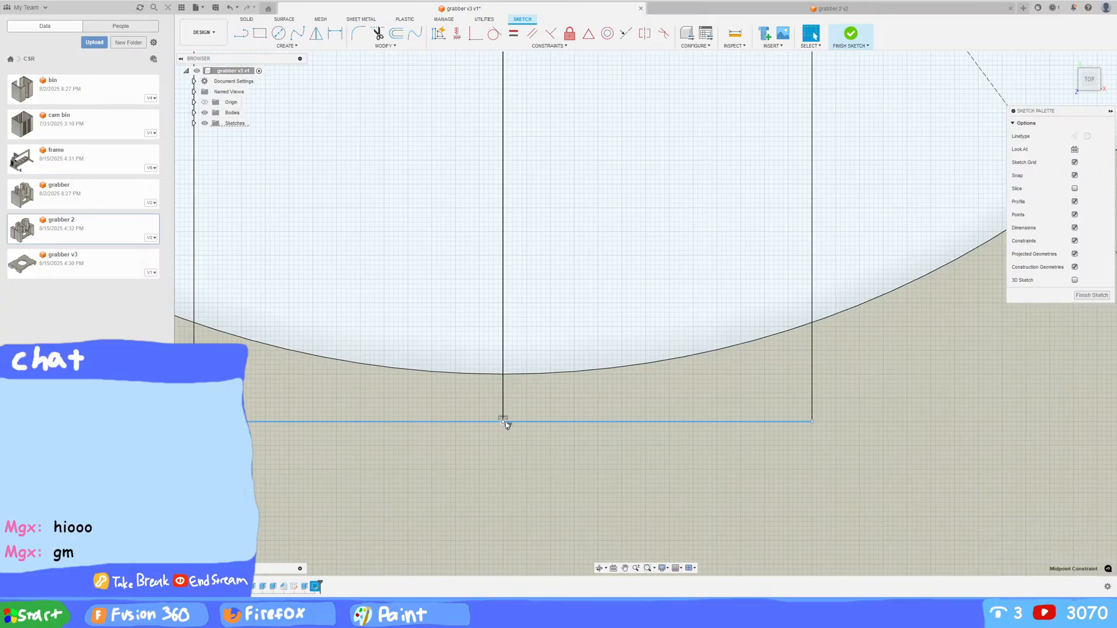
scroll(715, 413, "down", 3)
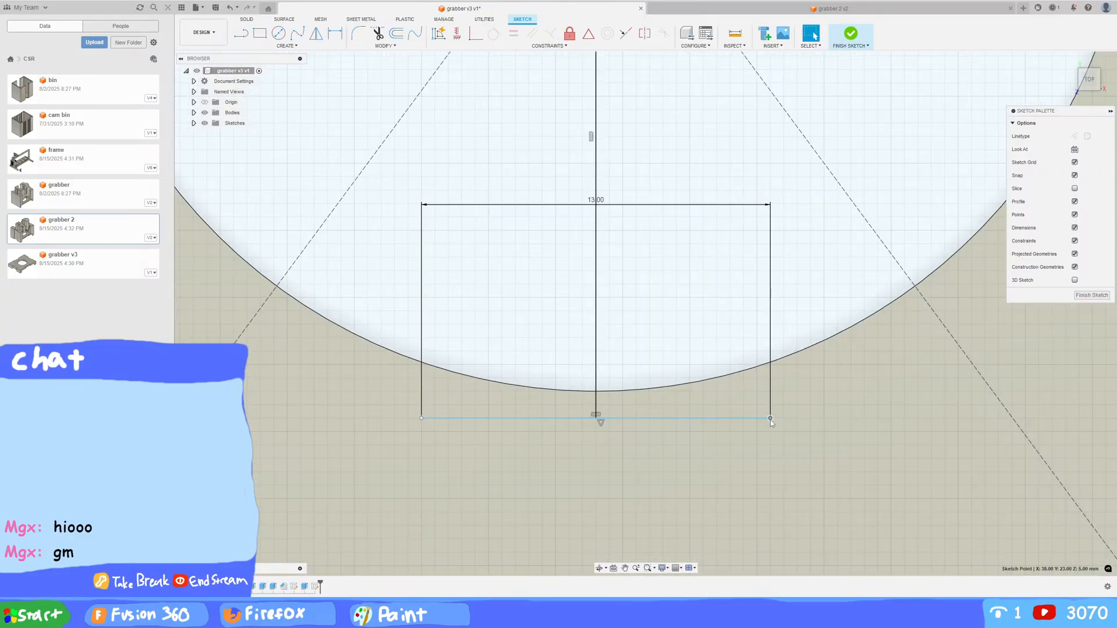
left_click(723, 419)
left_click_drag(721, 420, 648, 434)
scroll(648, 432, "up", 1)
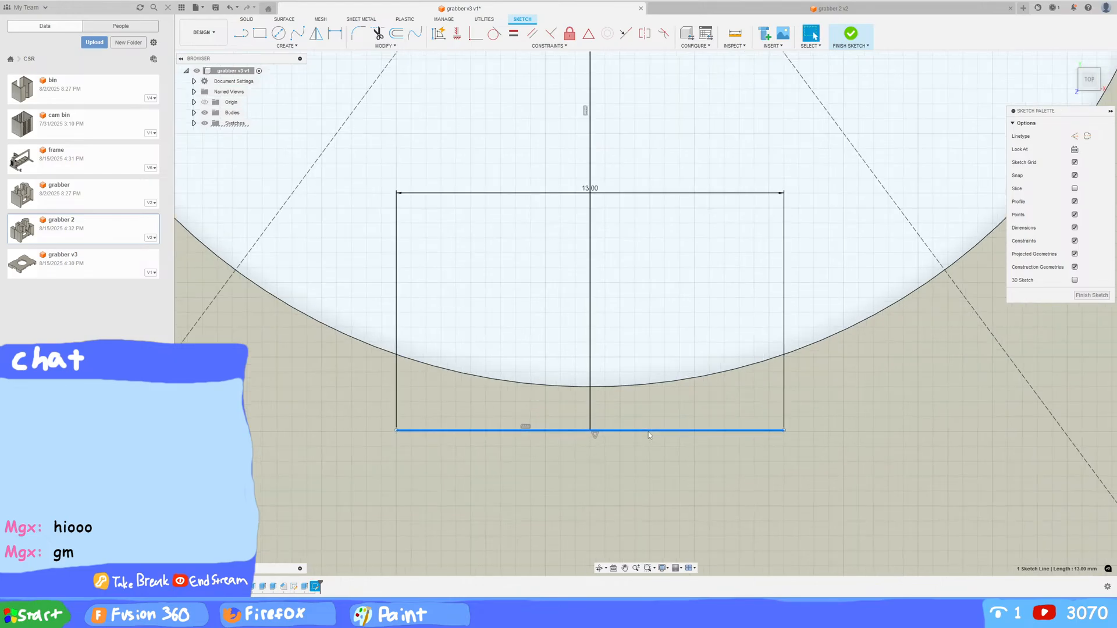
scroll(648, 432, "down", 5)
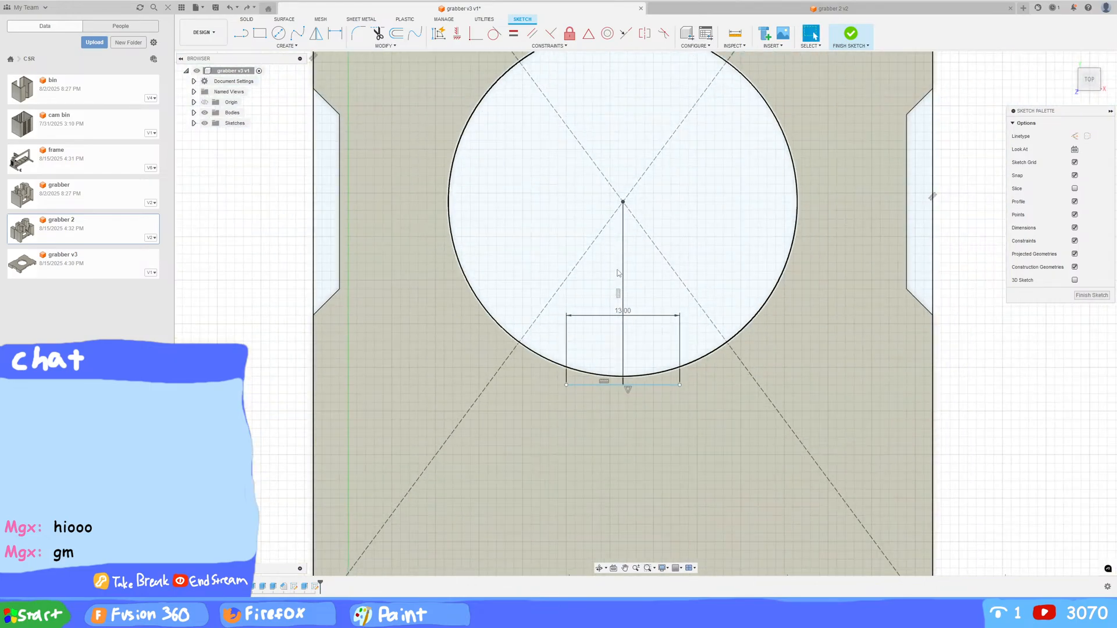
Step: Dimension the vertical line from the hole's center at 21 mm, placing the dimension outside the plate's side edge
key("d")
left_click(622, 217)
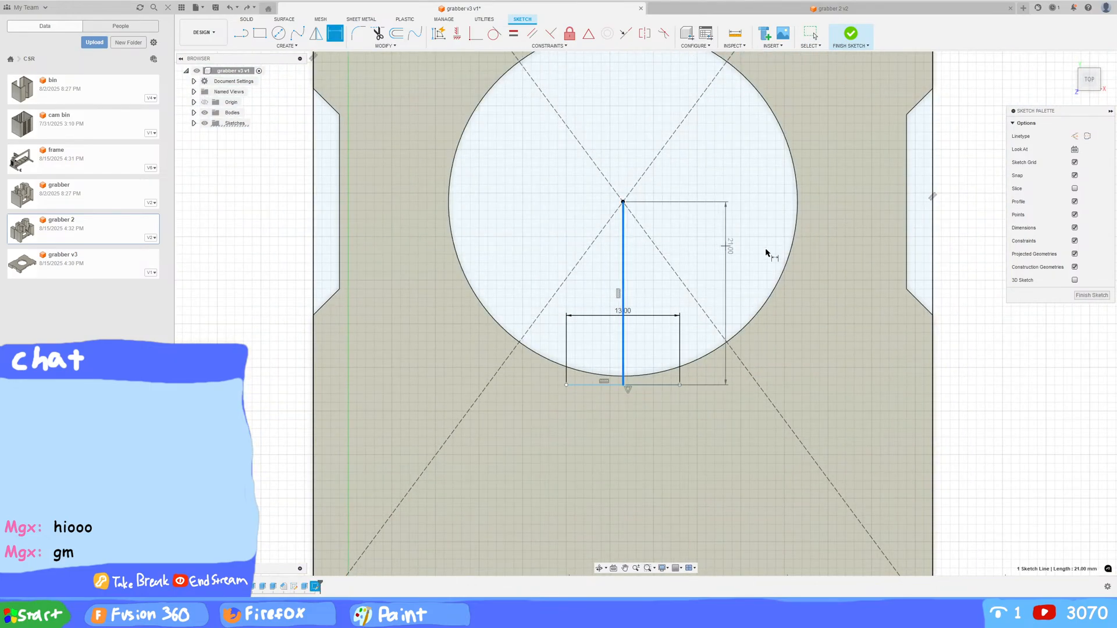
left_click(960, 273)
type("12")
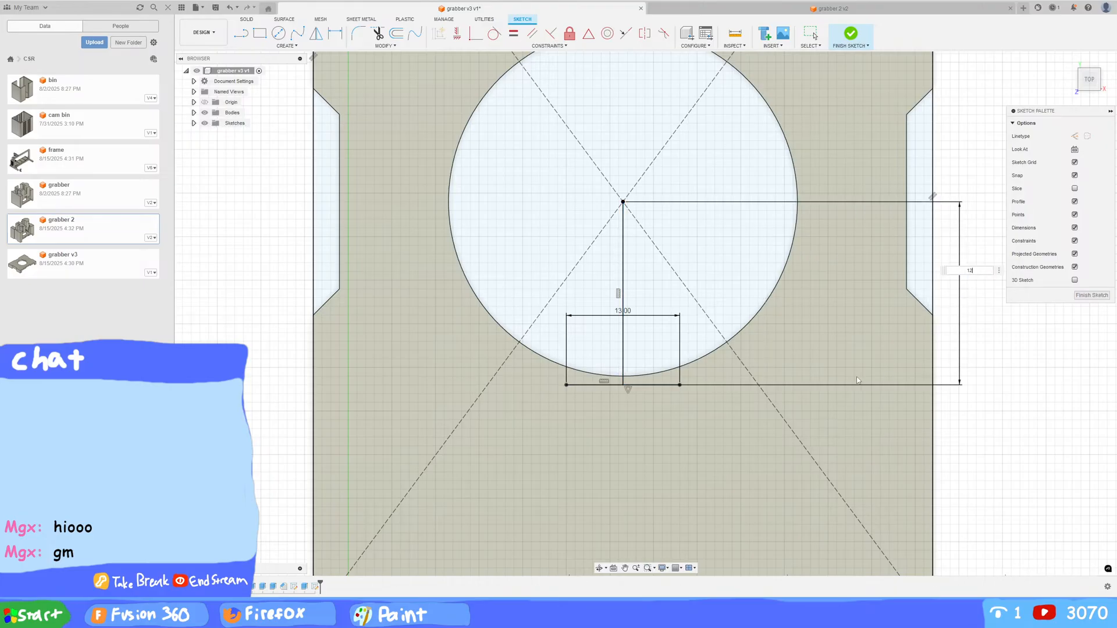
key("Return")
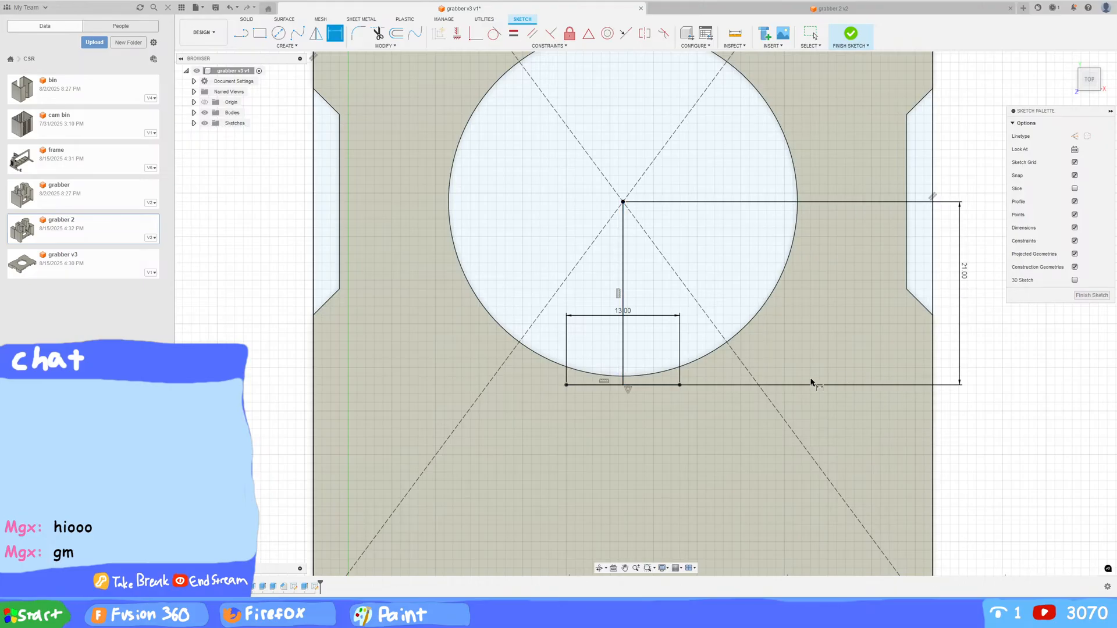
middle_click_drag(780, 383, 677, 373)
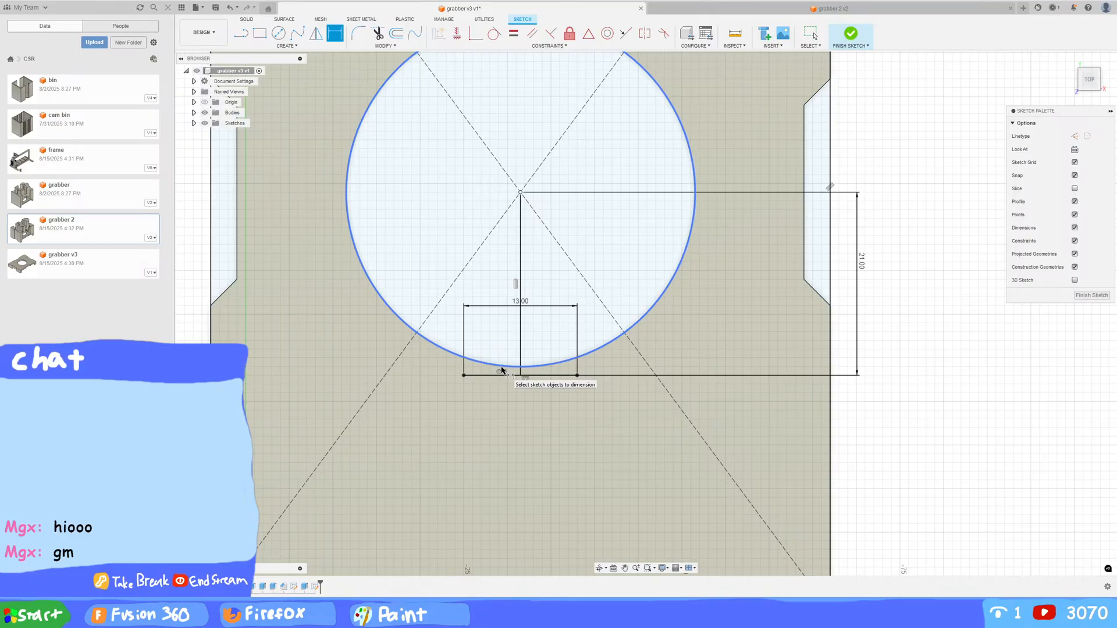
scroll(508, 325, "down", 5)
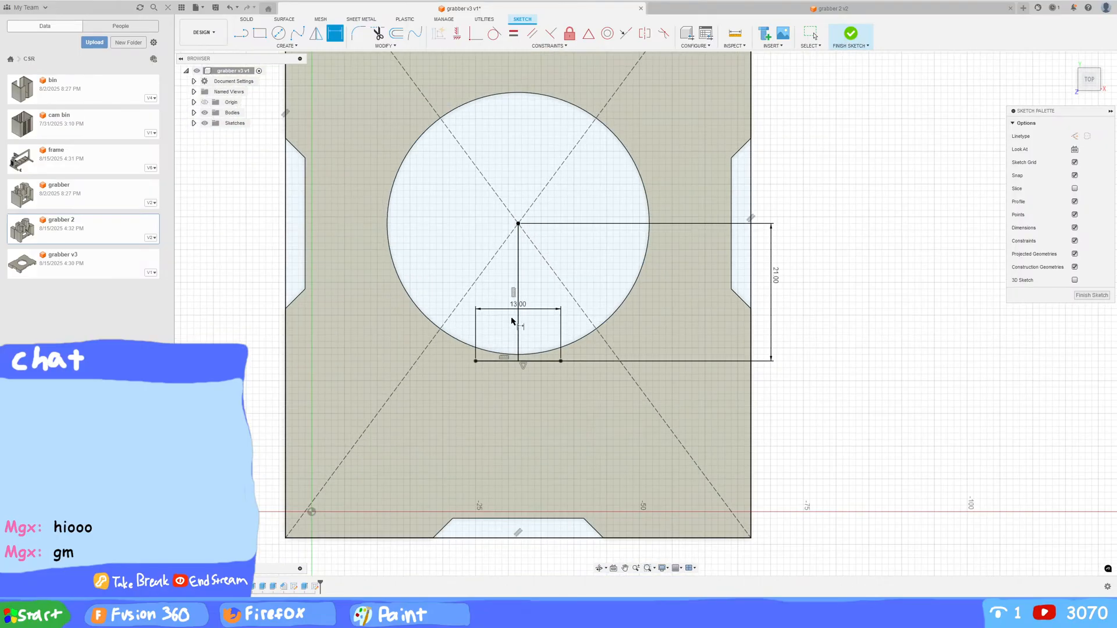
scroll(515, 317, "up", 5)
scroll(522, 306, "up", 2)
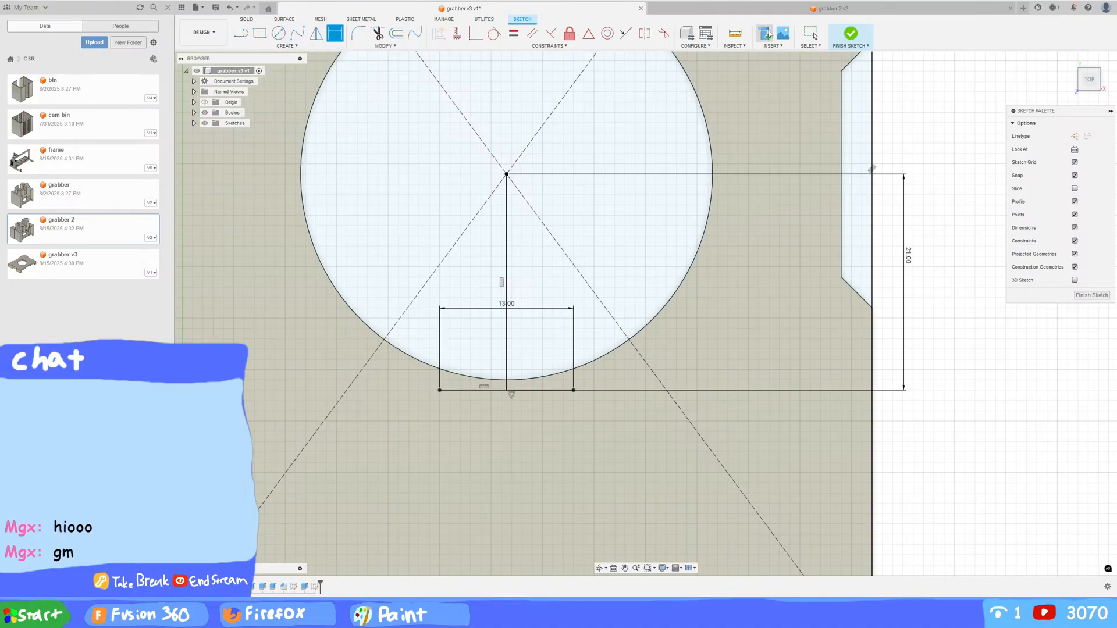
Step: Draw a 10 mm vertical line downward from one end of the 13 mm line
key("d")
left_click(241, 33)
left_click(574, 391)
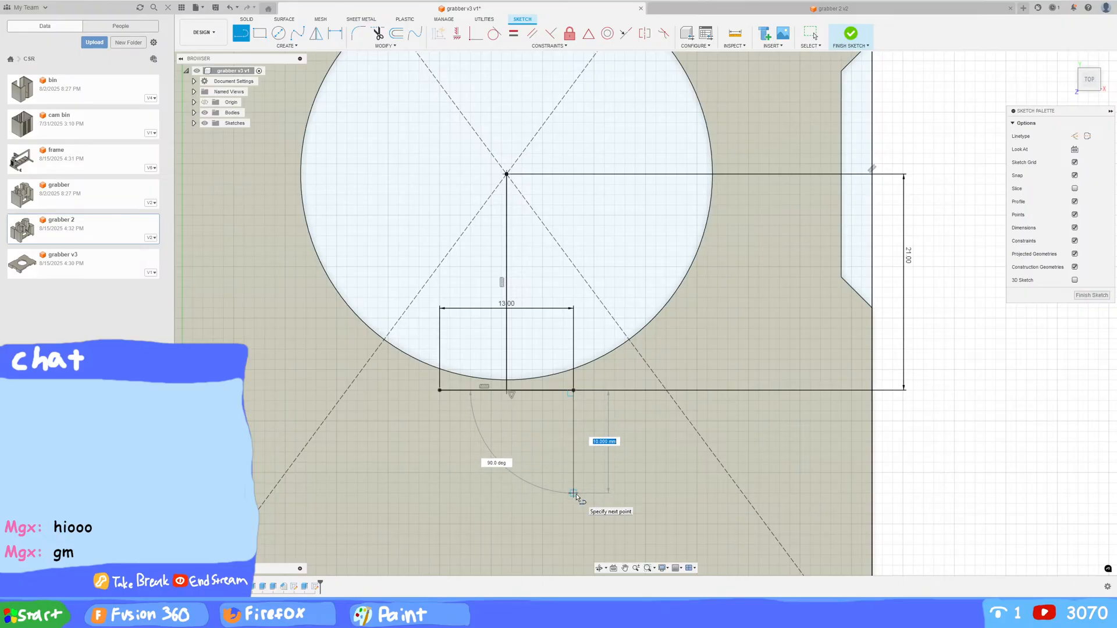
type("13.")
type("0")
key("Return")
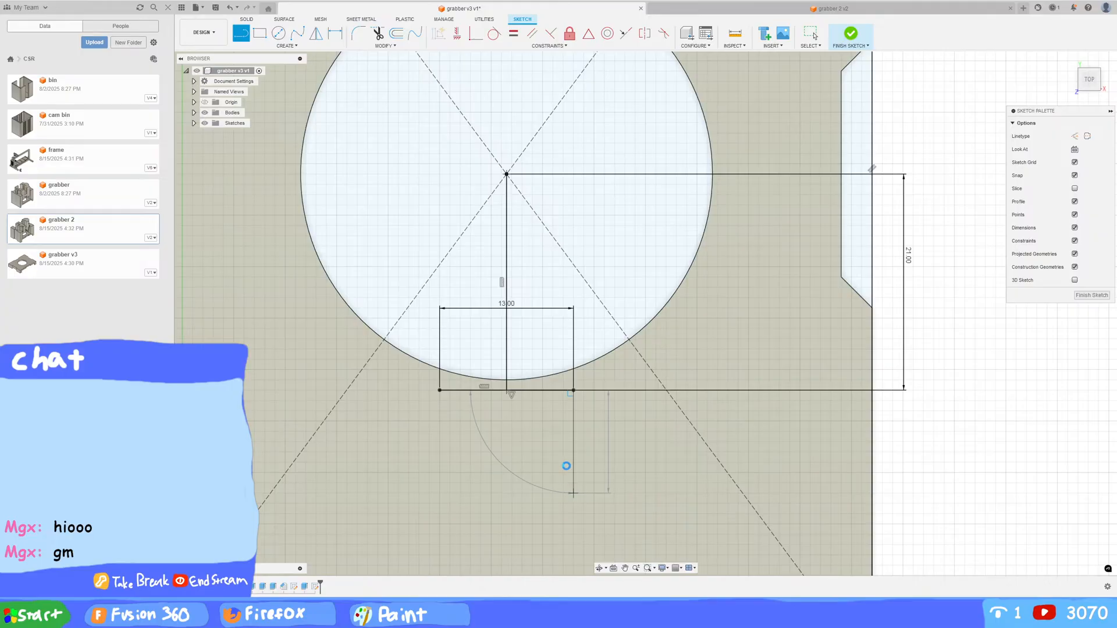
key("Escape")
scroll(587, 447, "down", 3)
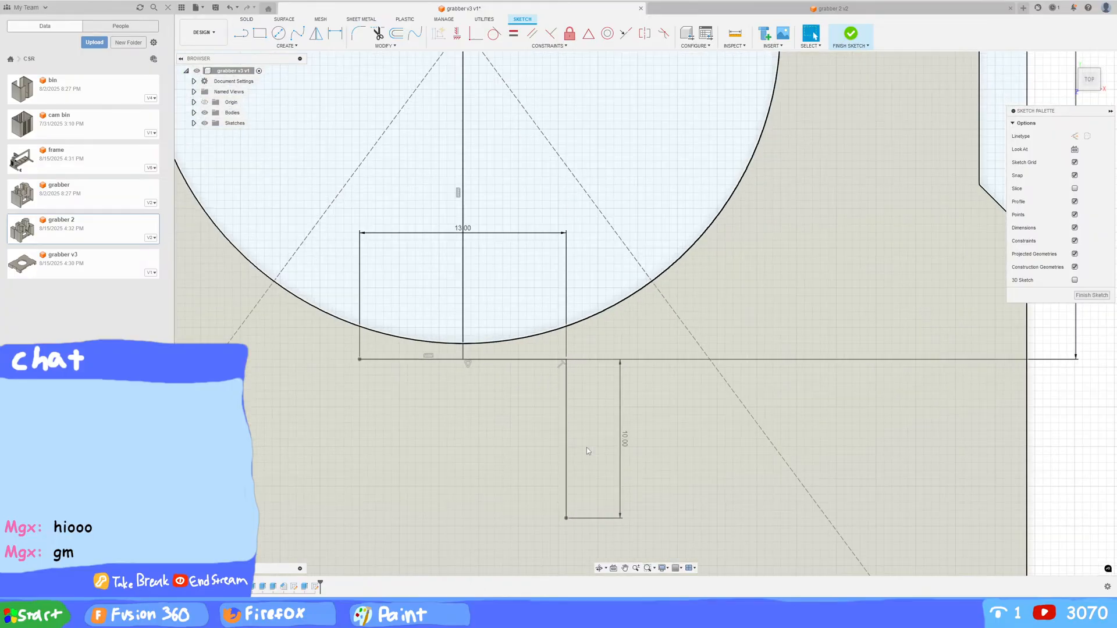
Step: Close the pocket rectangle with a lower line and a side line back to the free end of the 13 mm line
right_click(927, 400)
key("l")
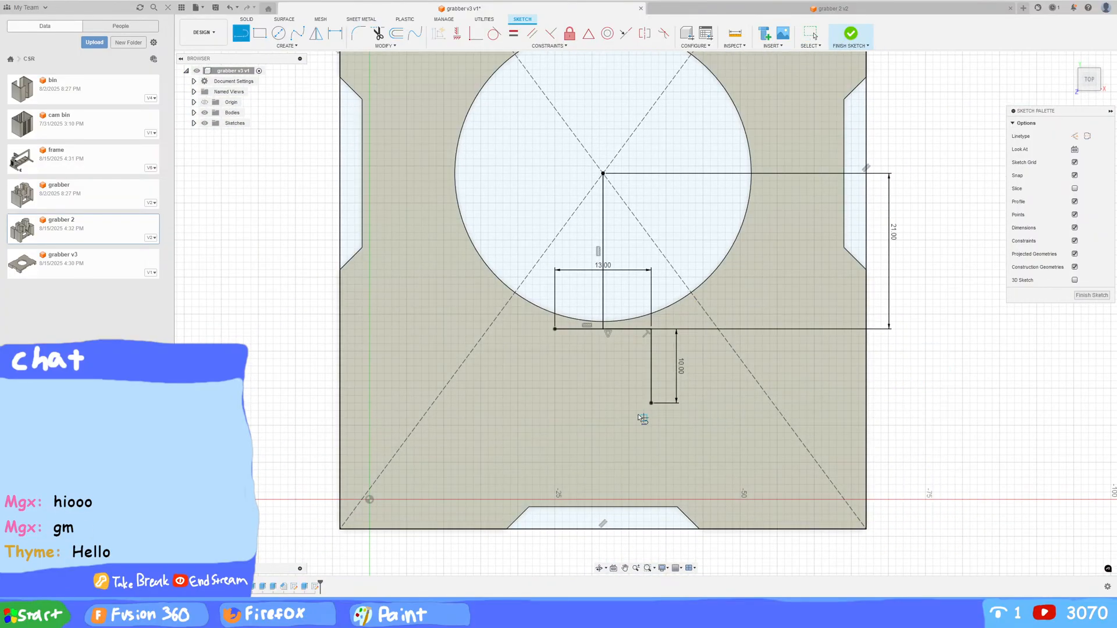
left_click(650, 403)
left_click(554, 403)
left_click(554, 328)
middle_click_drag(657, 406, 580, 409)
scroll(448, 415, "up", 1)
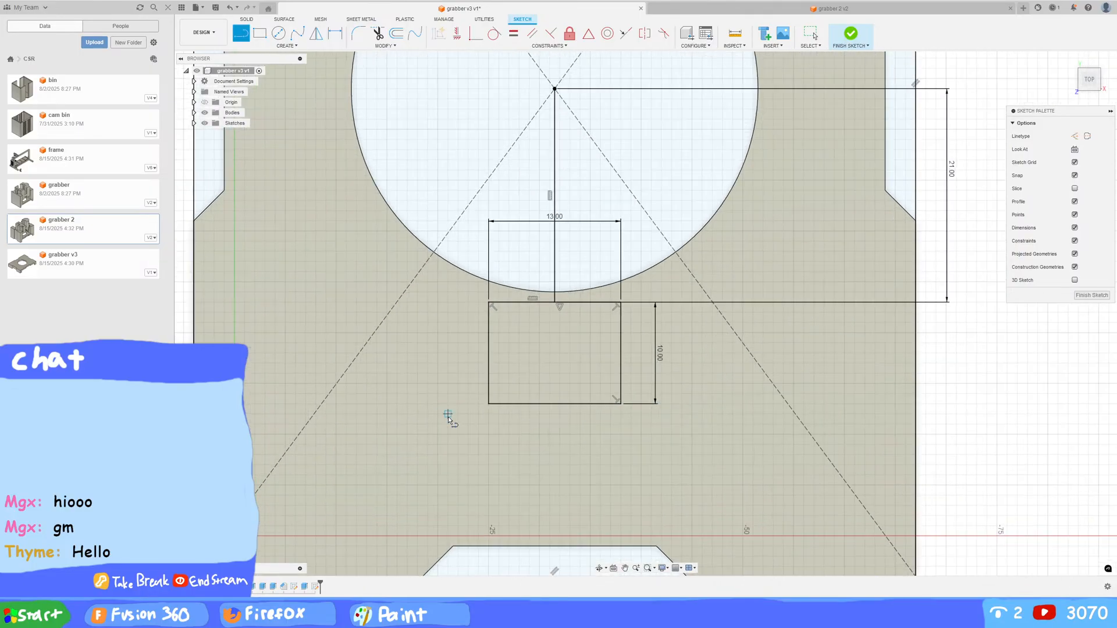
scroll(569, 395, "down", 2)
left_click(522, 343)
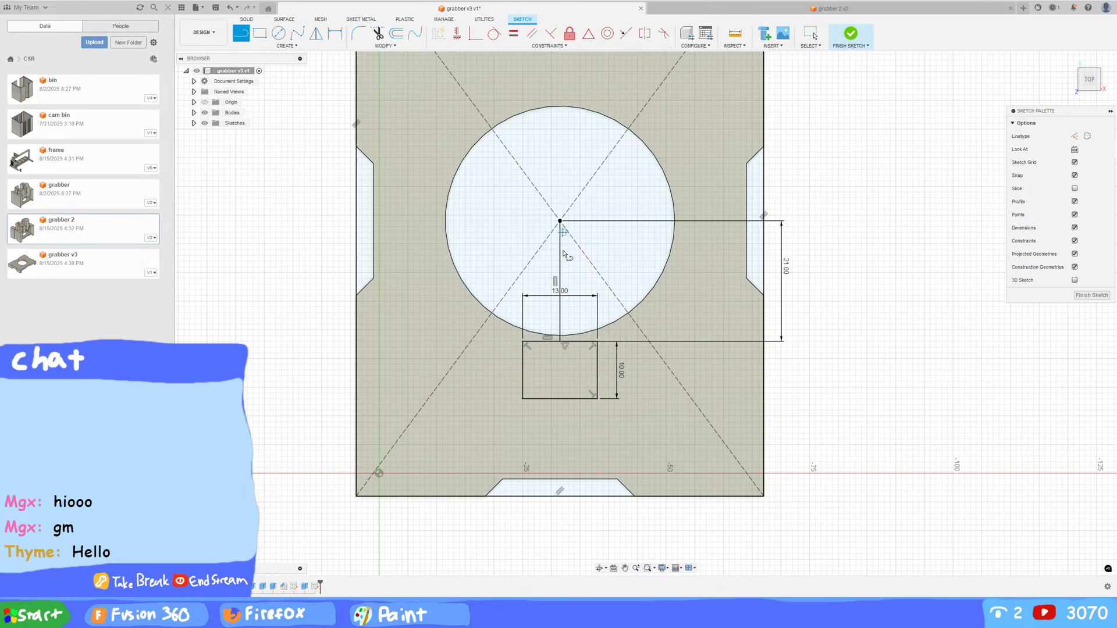
Step: Draw a center rectangle 71 mm wide from the hole's center, reaching the plate's side edges and the pocket's lower edge level
middle_click_drag(573, 334, 528, 379)
scroll(465, 433, "down", 2)
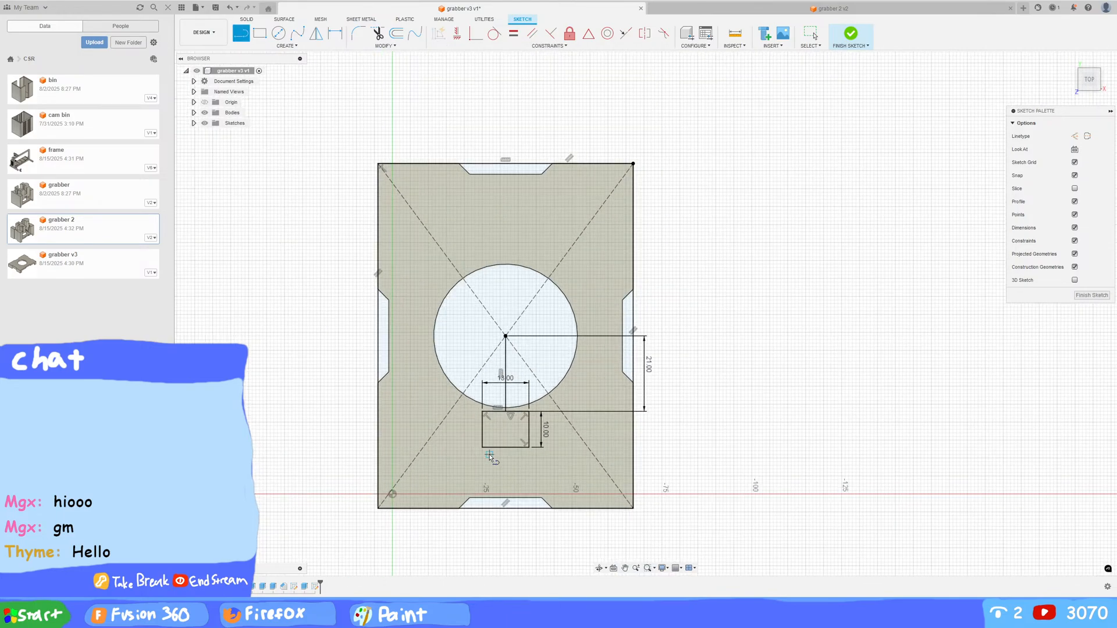
middle_click_drag(506, 433, 527, 474)
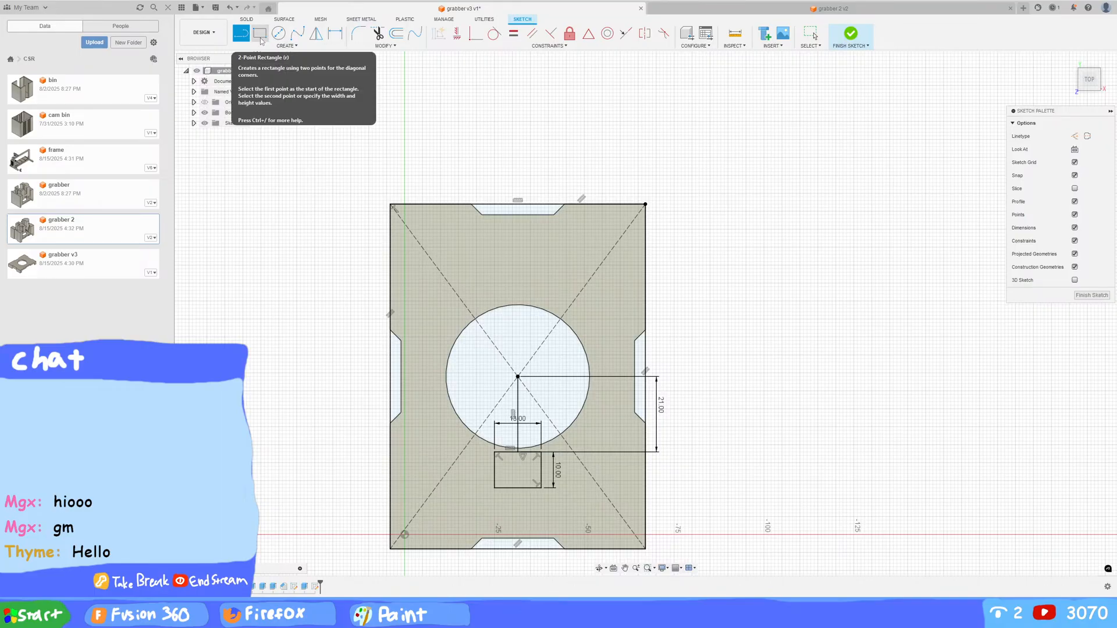
left_click(285, 46)
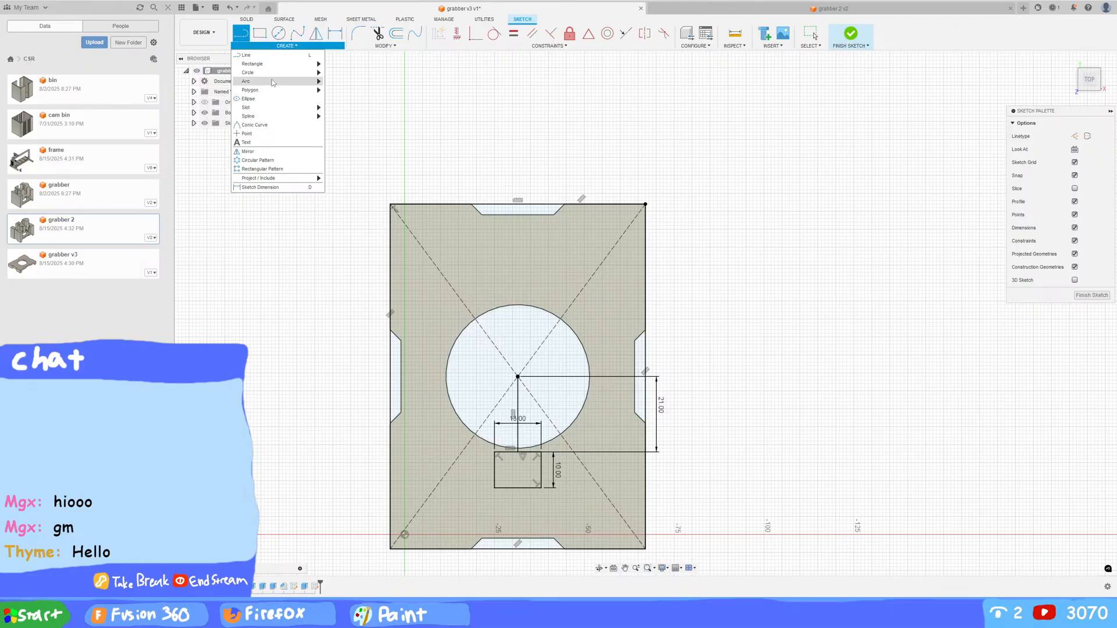
mouse_move(277, 64)
left_click(355, 81)
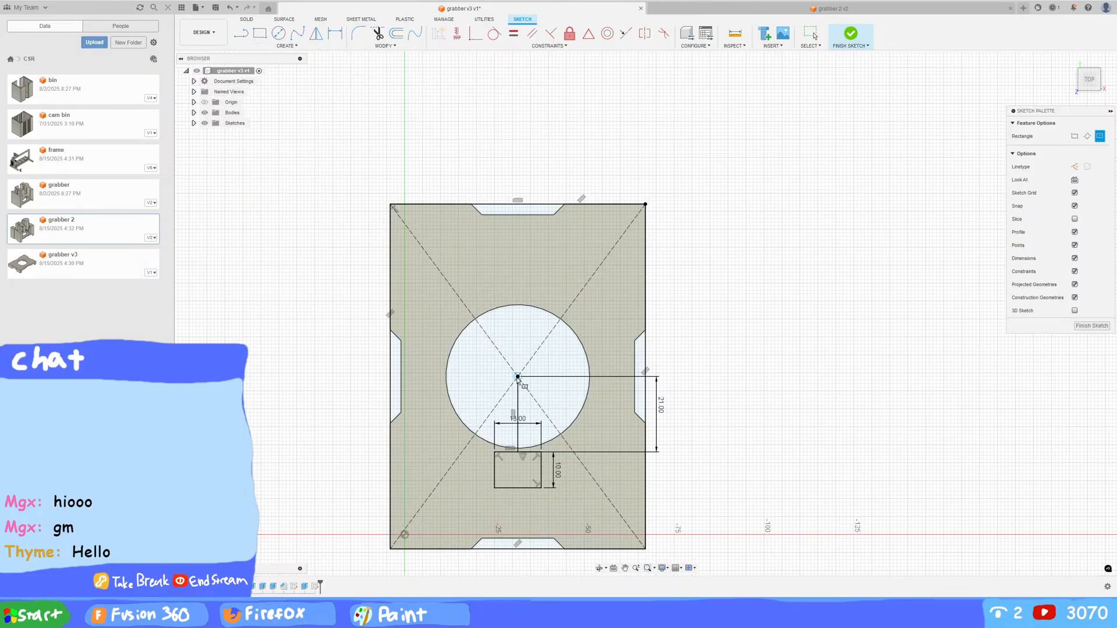
left_click(517, 376)
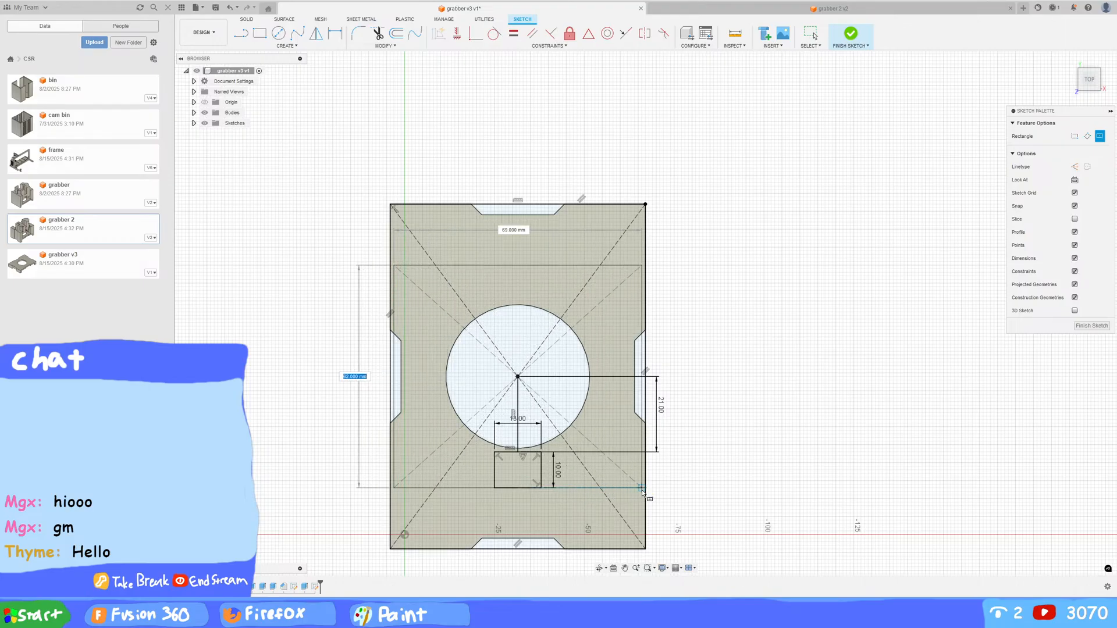
key("Tab")
type("71")
key("Tab")
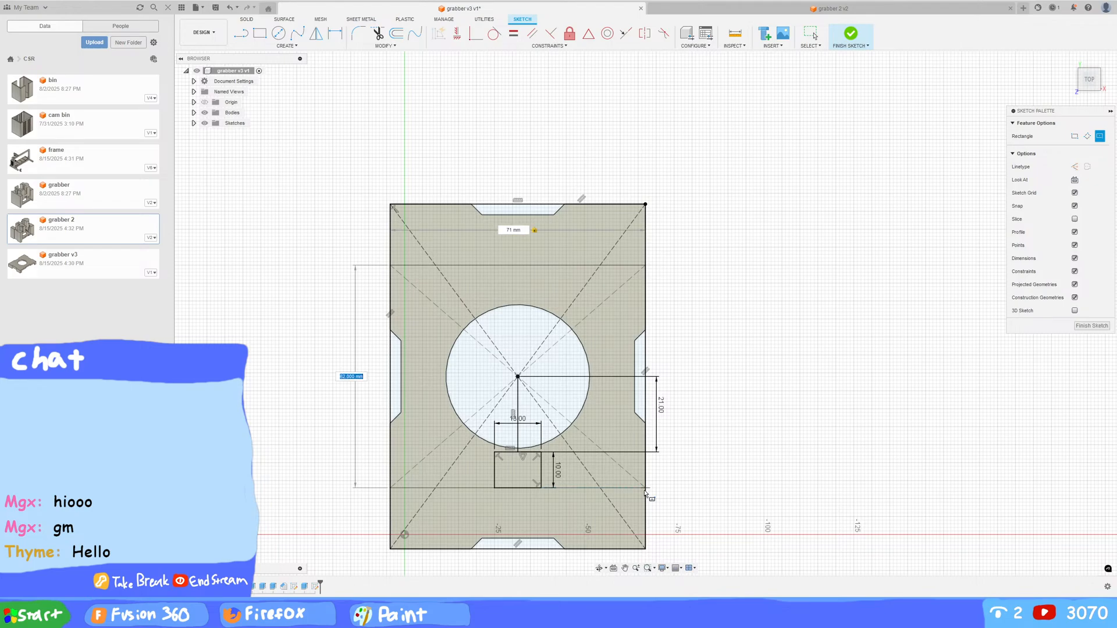
left_click(644, 492)
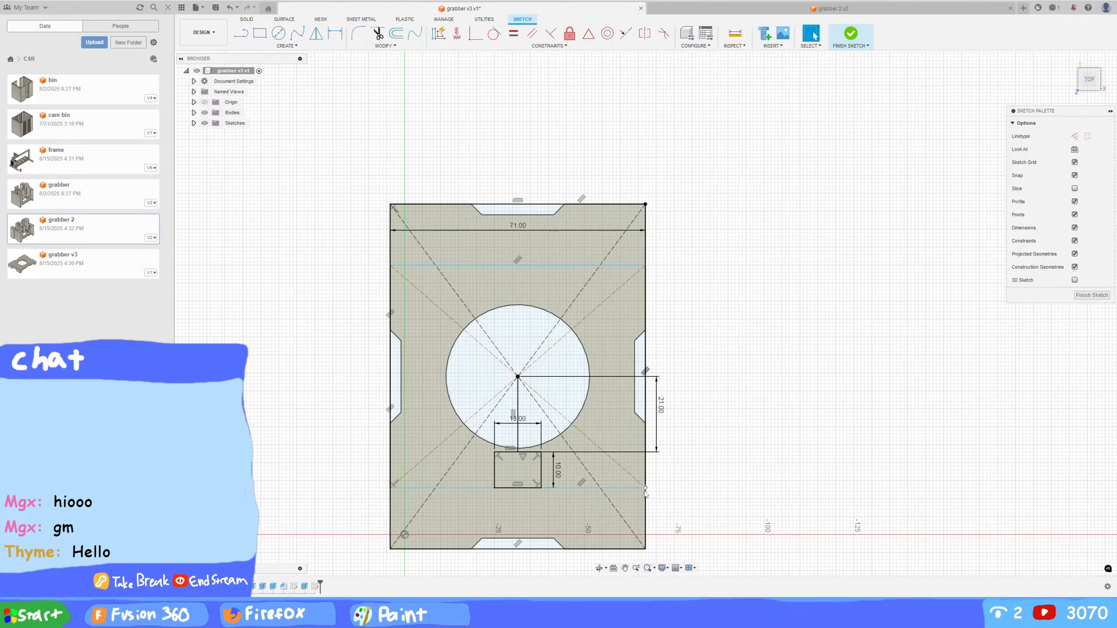
key("Escape")
Step: Apply a coincident constraint between the center rectangle's lower edge and the lower edge of the pocket rectangle
scroll(573, 491, "up", 5)
left_click(509, 486)
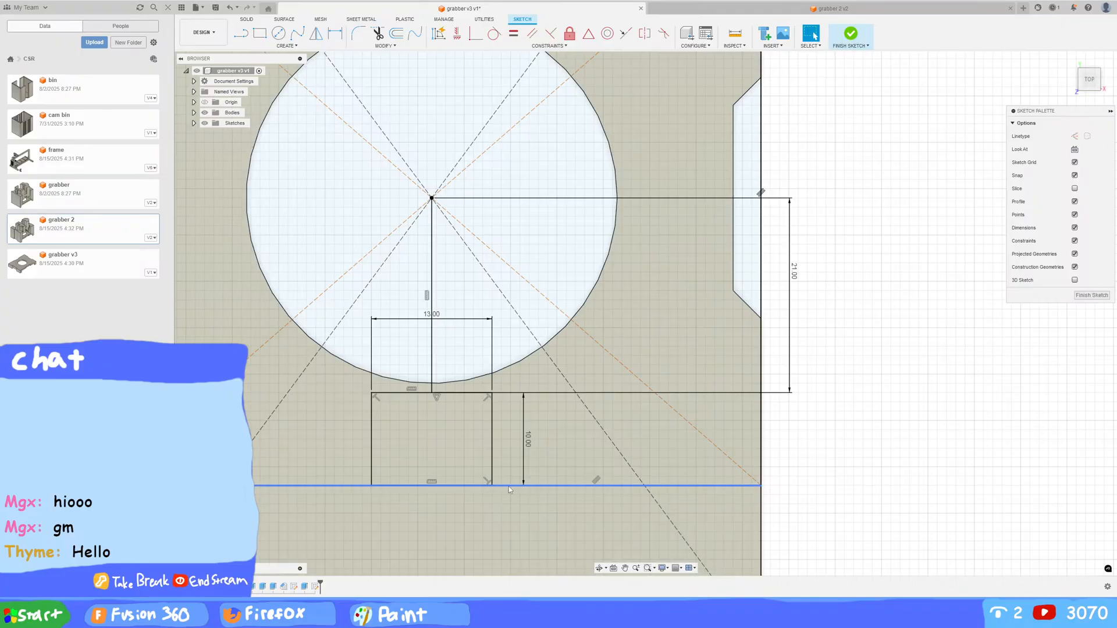
left_click(475, 33)
left_click(489, 485)
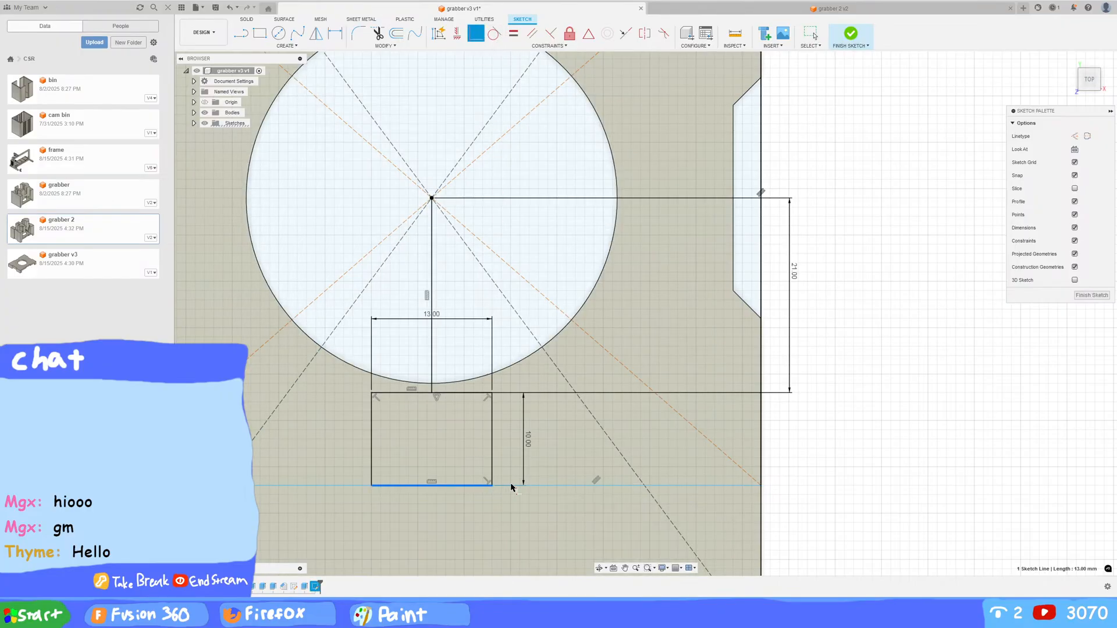
left_click(564, 486)
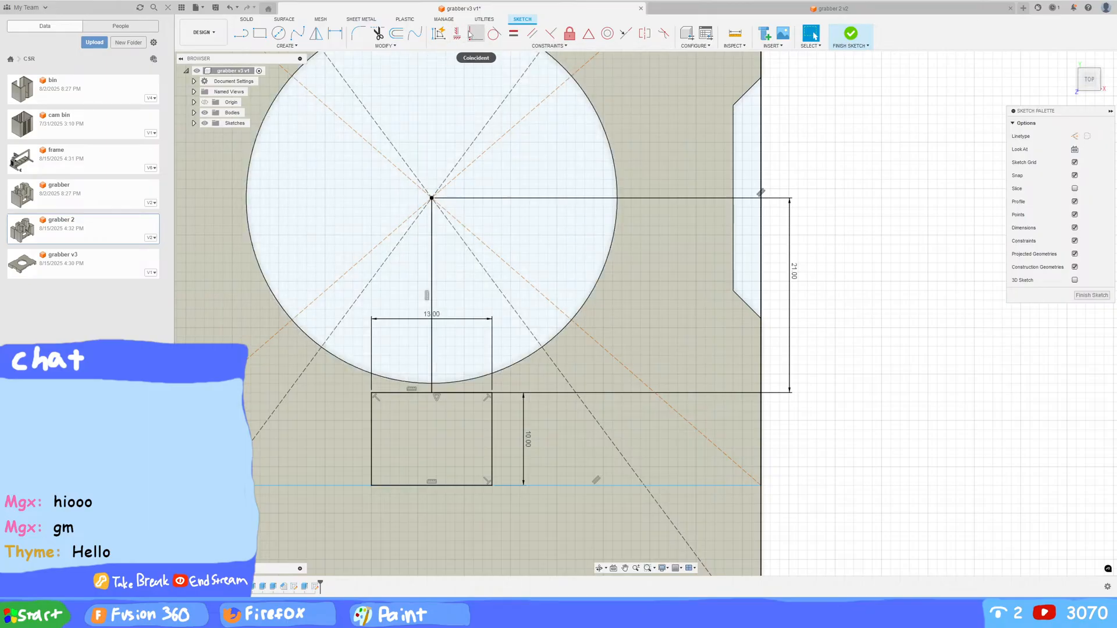
left_click(475, 33)
left_click(501, 487)
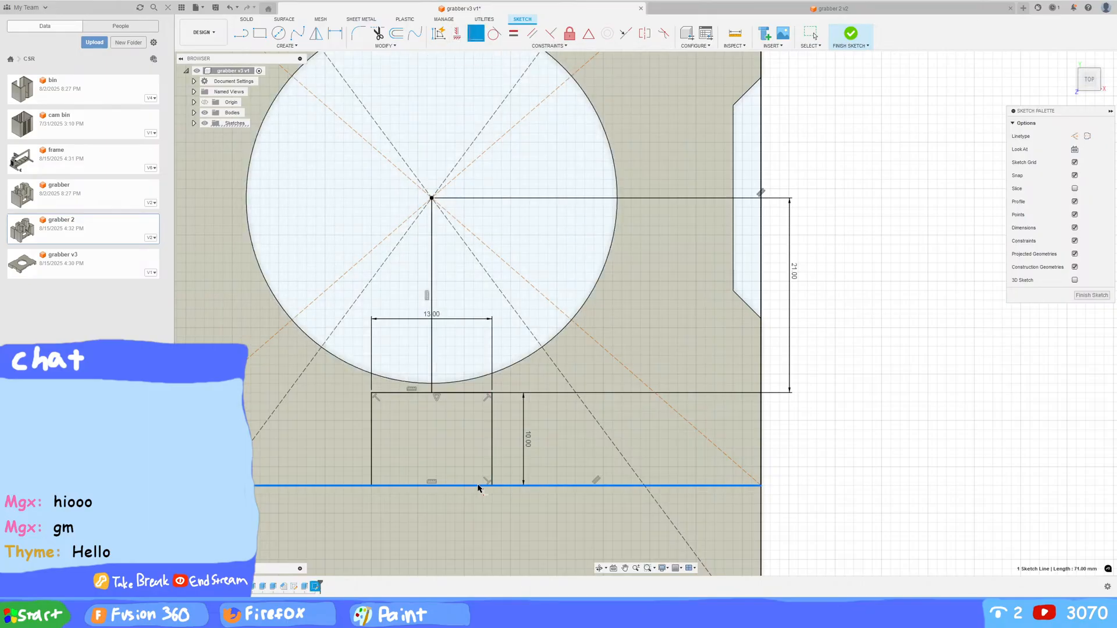
left_click(490, 486)
Step: Review the sketch layout on the plate and compare it with the pocket in the grabber 2 document
scroll(698, 415, "down", 3)
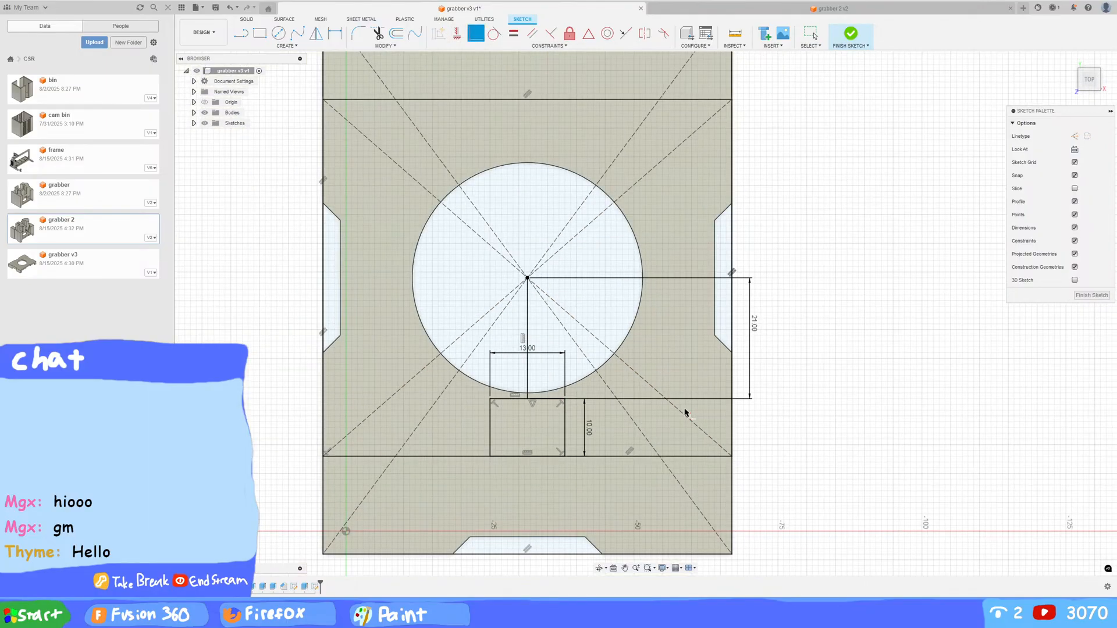
middle_click_drag(768, 393, 731, 431)
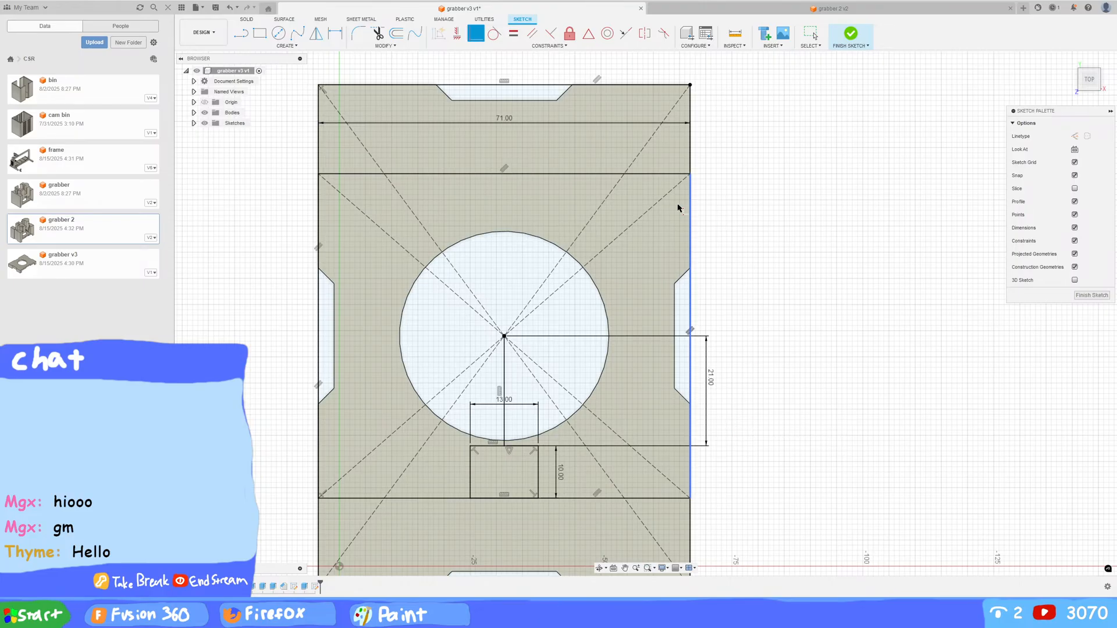
middle_click_drag(790, 432, 792, 355)
scroll(558, 391, "down", 3)
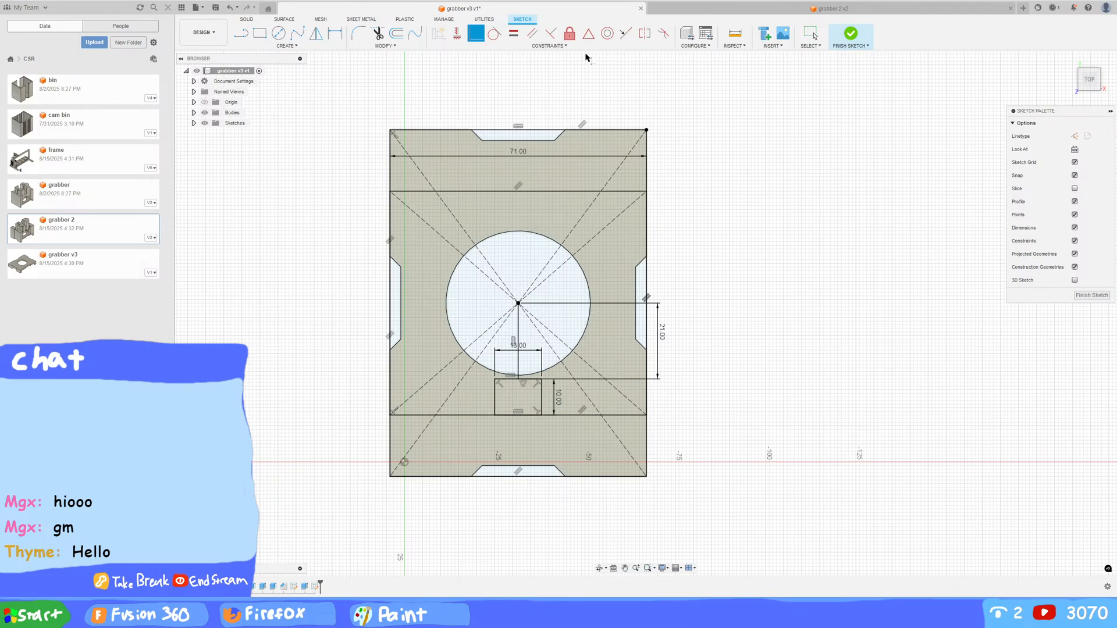
left_click(780, 10)
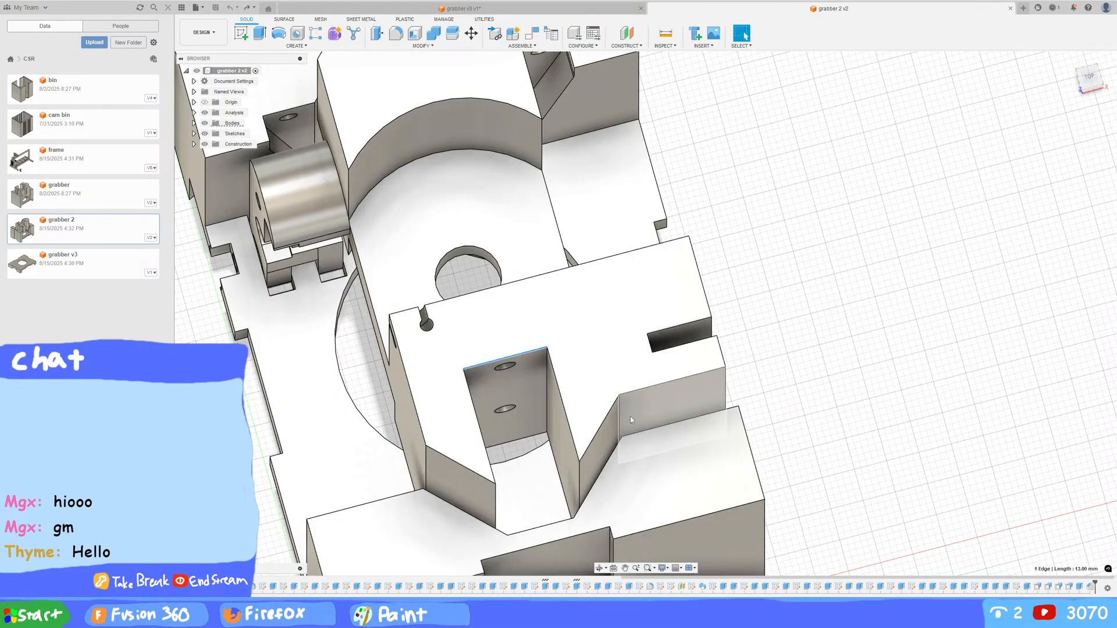
left_click(401, 9)
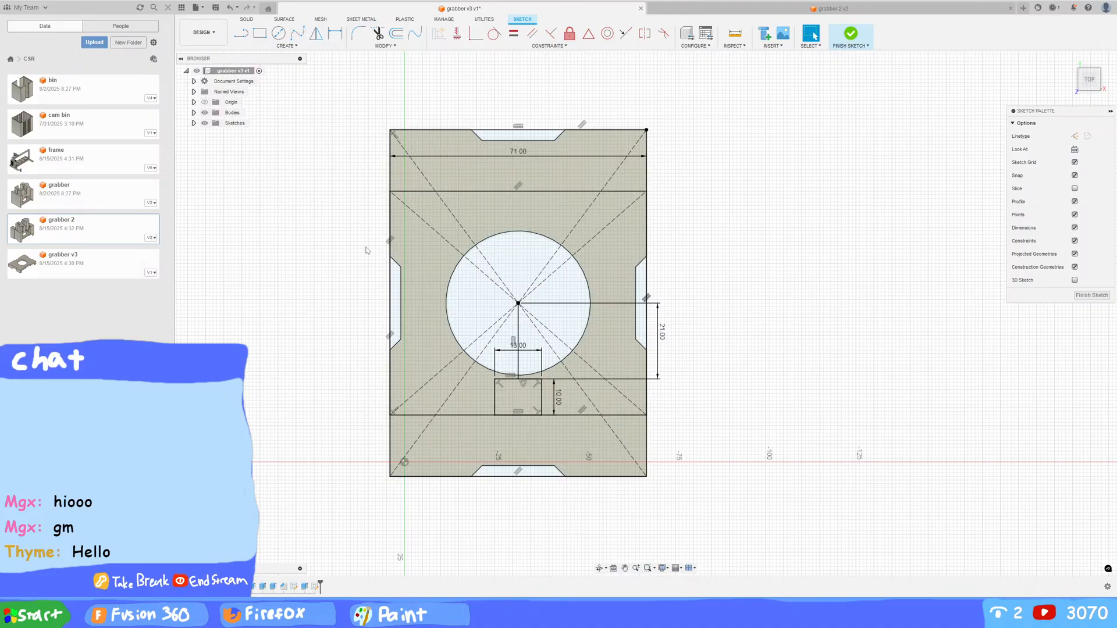
scroll(459, 326, "up", 3)
middle_click_drag(459, 326, 453, 267)
key("Escape")
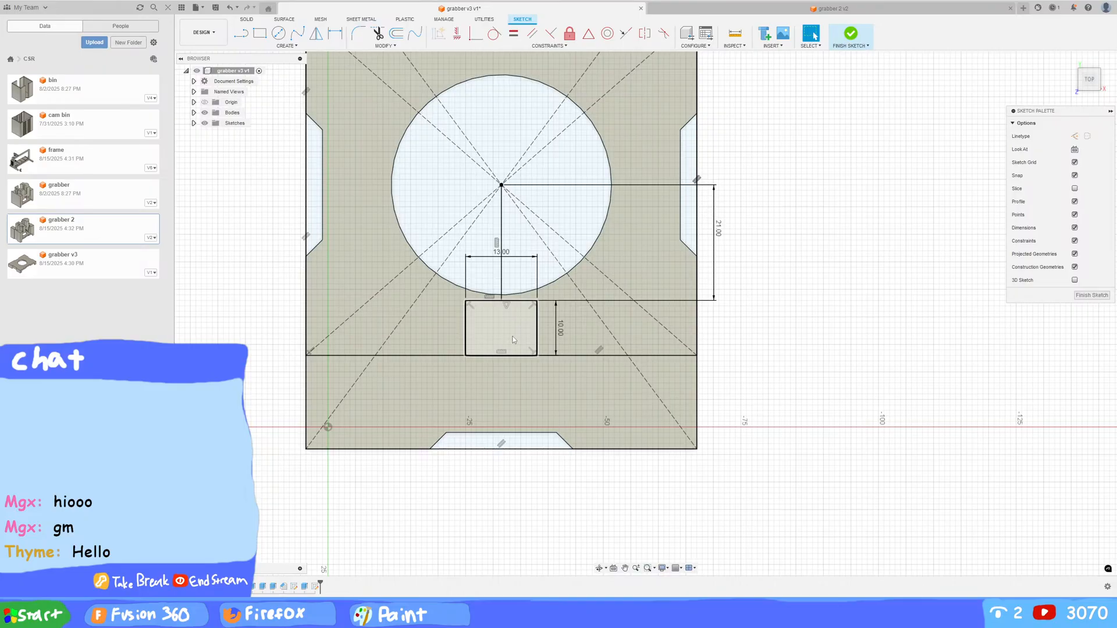
scroll(513, 340, "down", 5)
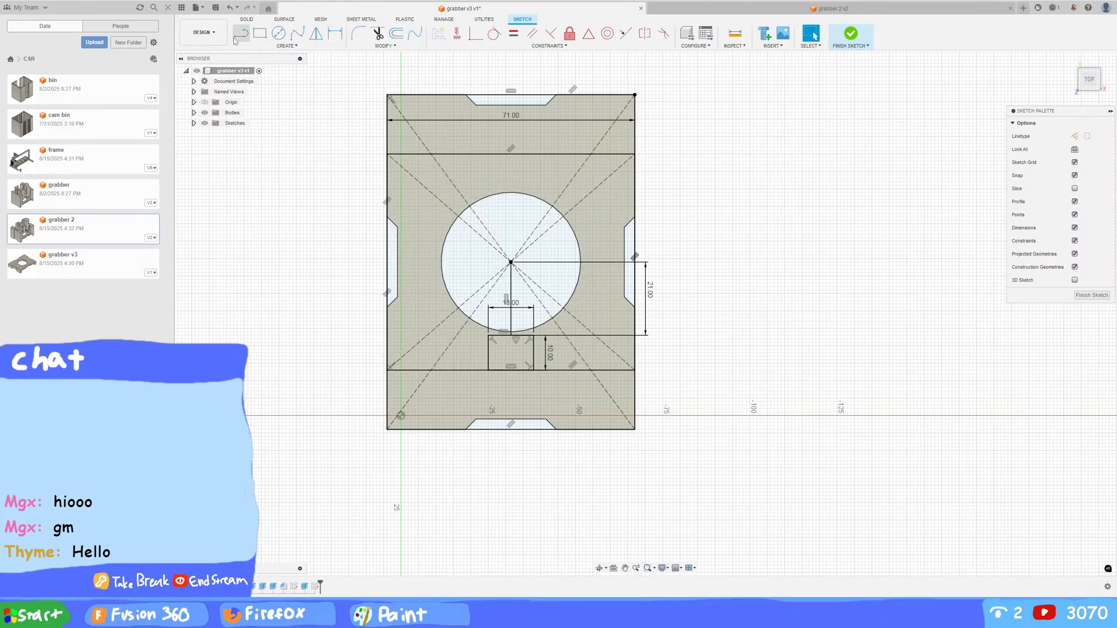
left_click(242, 37)
left_click(533, 370)
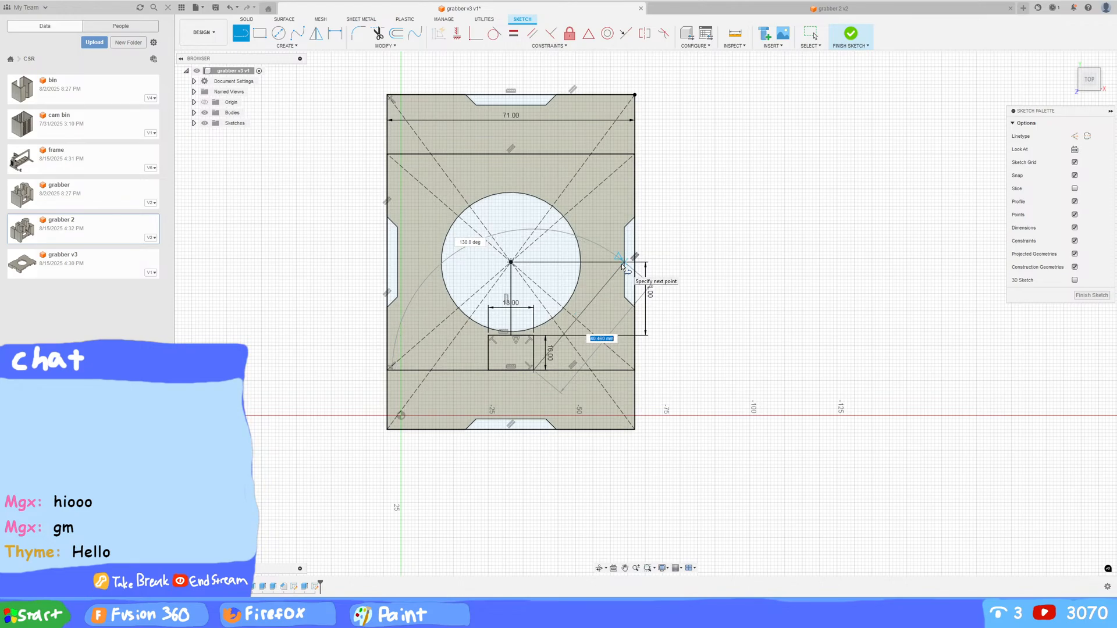
key("Tab")
key("Tab")
type("35")
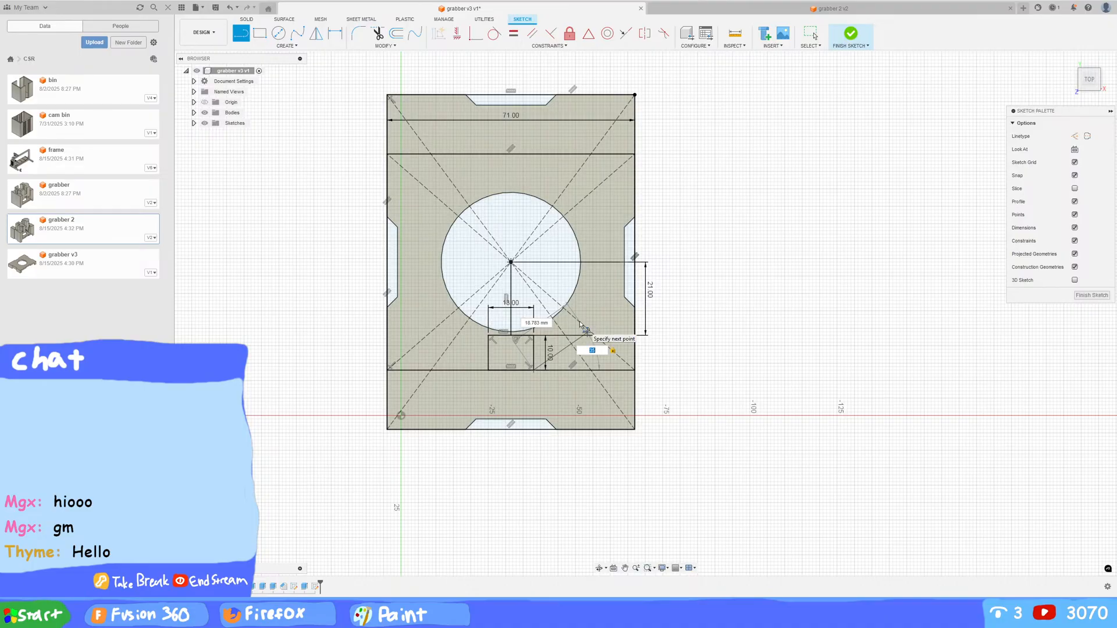
key("BackSpace")
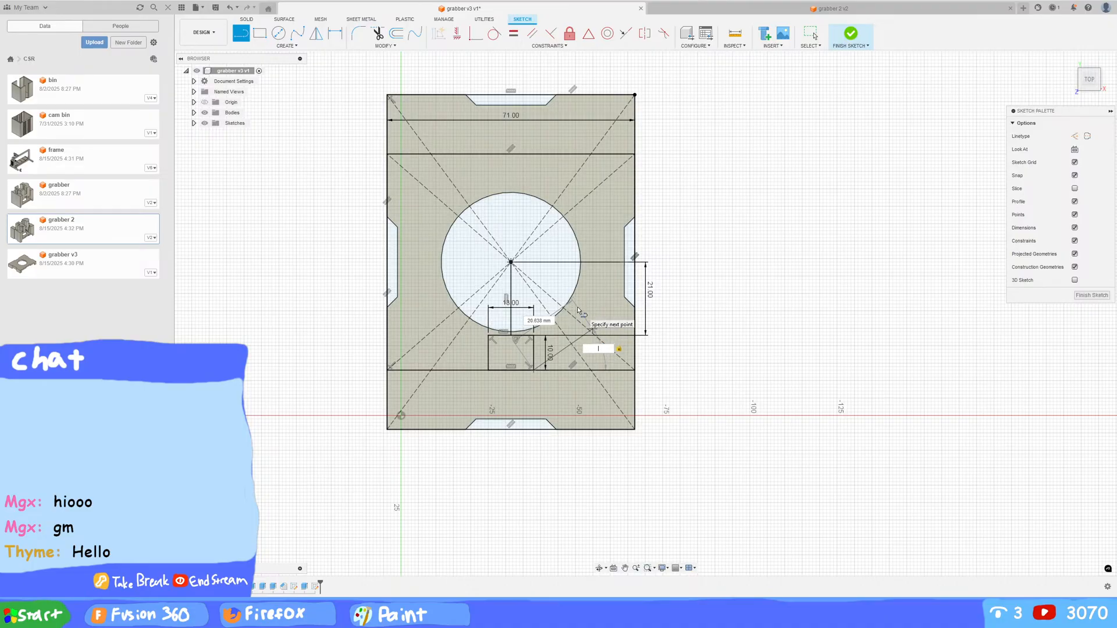
type("135")
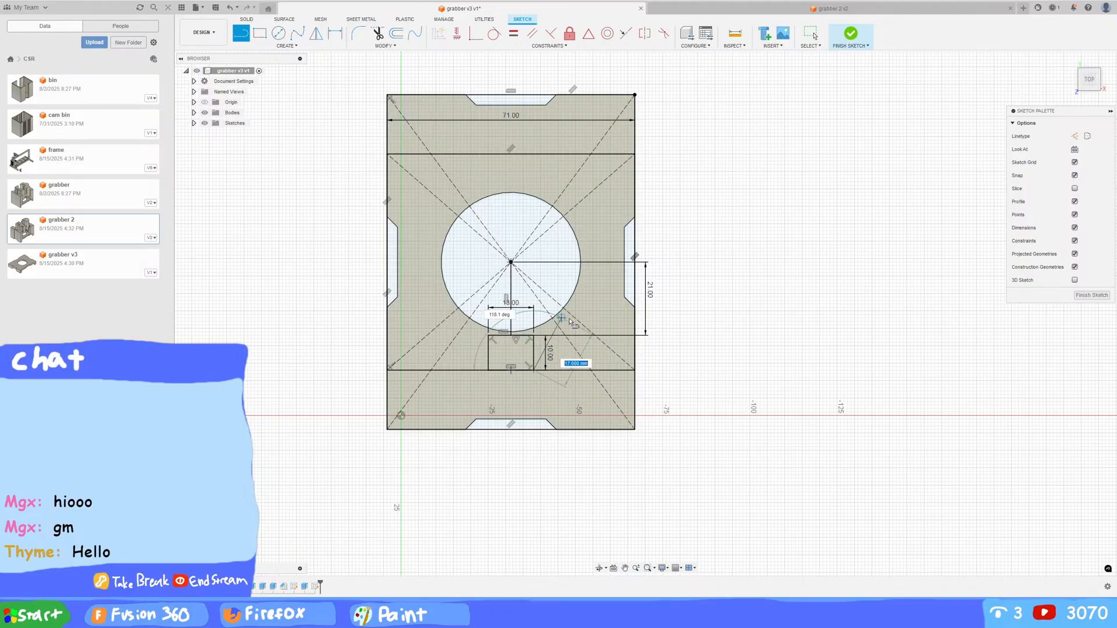
key("Escape")
scroll(588, 344, "down", 2)
scroll(585, 342, "up", 3)
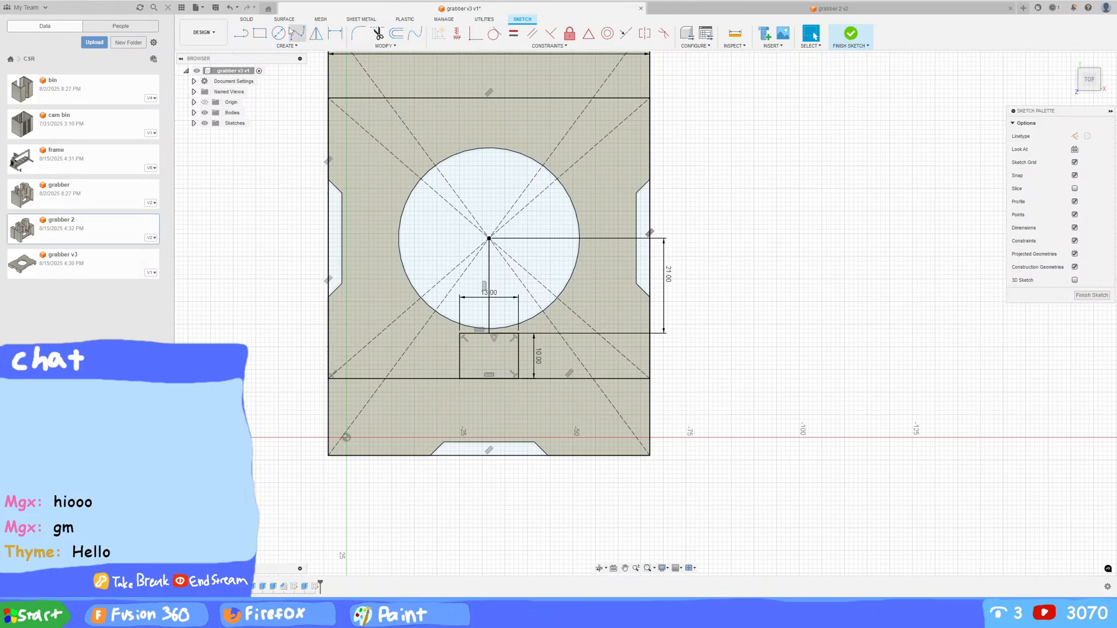
left_click(287, 45)
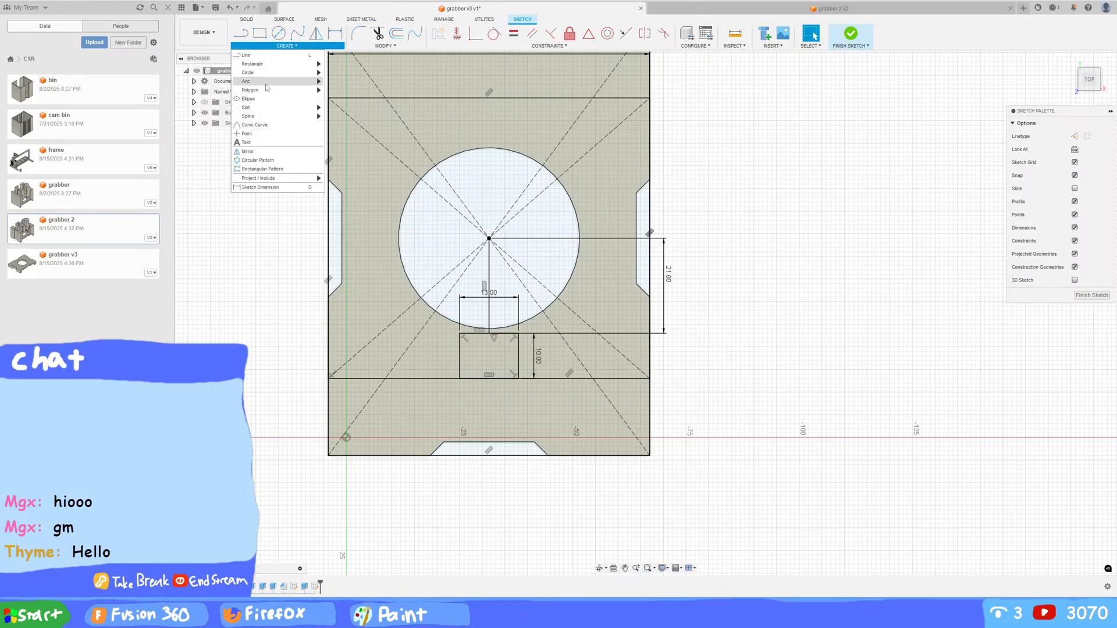
mouse_move(263, 65)
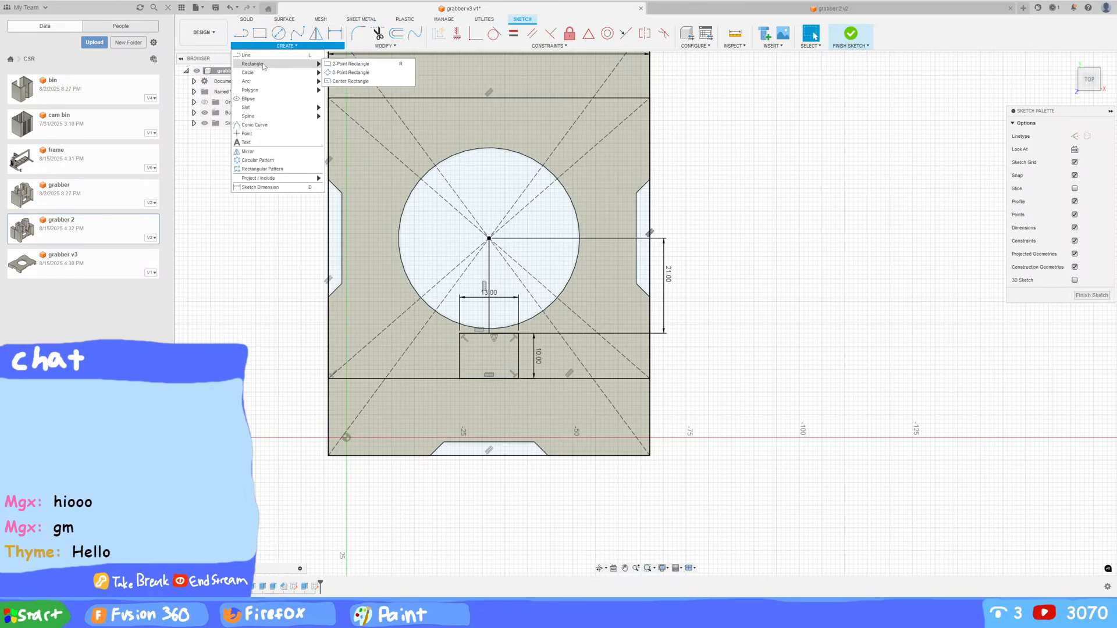
mouse_move(246, 120)
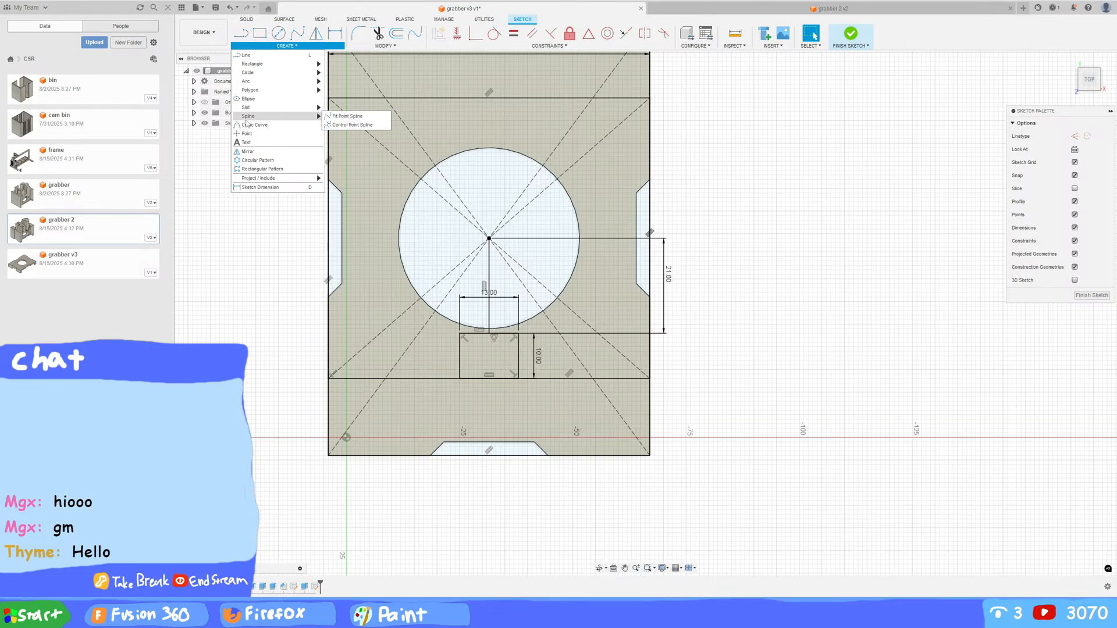
left_click(250, 55)
Step: Measure the distance in grabber 2 from the pocket's 13 mm edge to the inner face of the end block
left_click(832, 8)
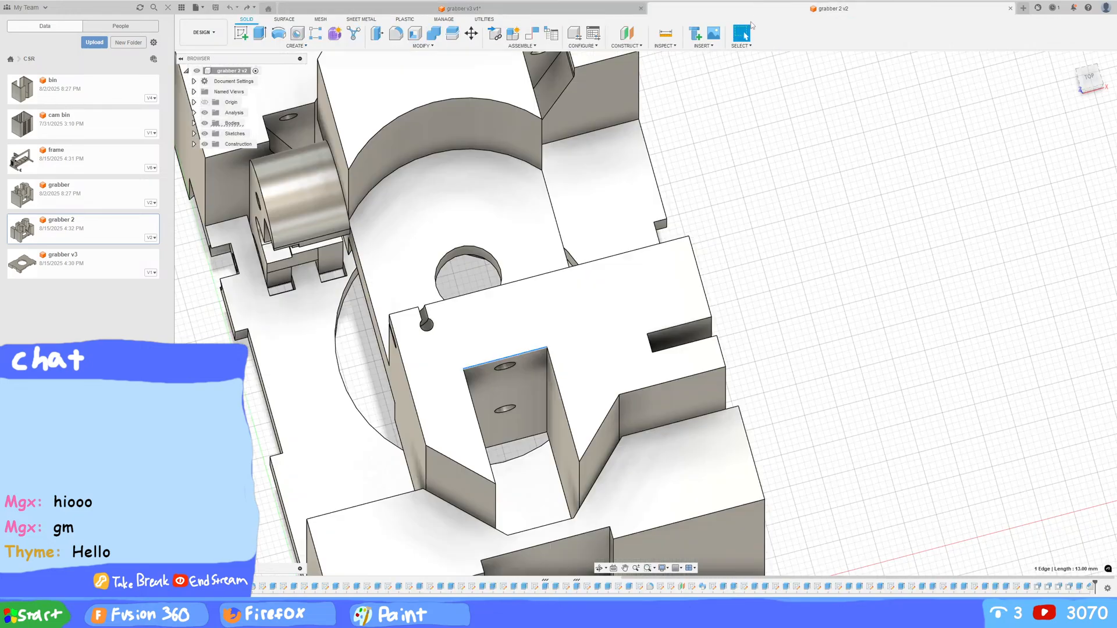
middle_click_drag(683, 403, 709, 214, "shift")
left_click(665, 33)
mouse_move(722, 152)
middle_mouse_down("shift")
mouse_move(735, 297)
mouse_move(610, 407)
mouse_move(614, 371)
middle_mouse_up("shift")
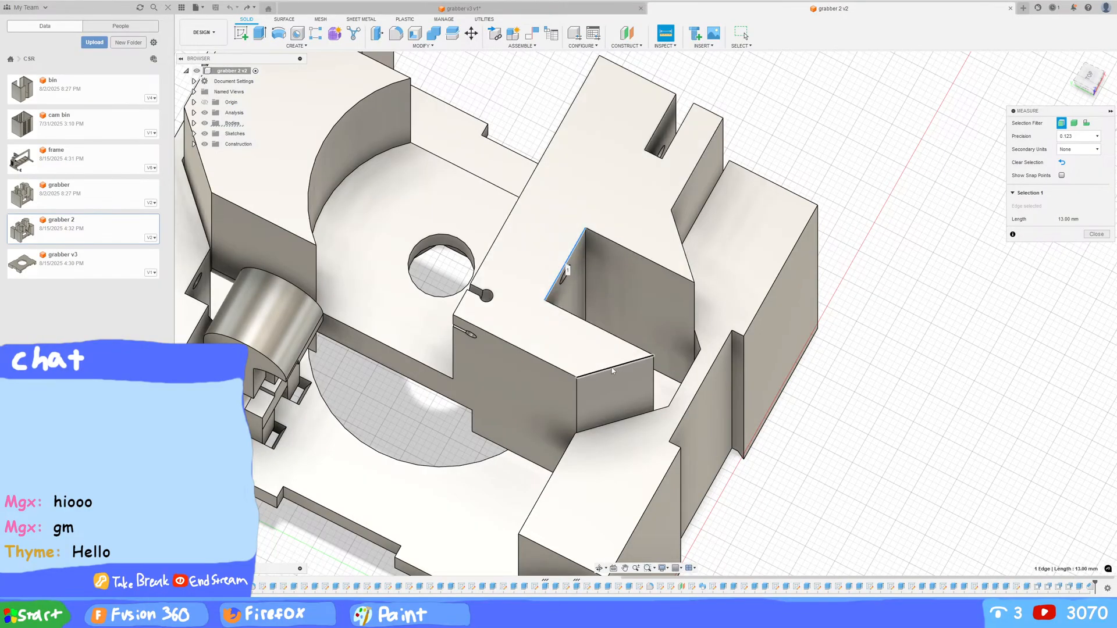
middle_click_drag(620, 375, 601, 268, "shift")
left_click(658, 313)
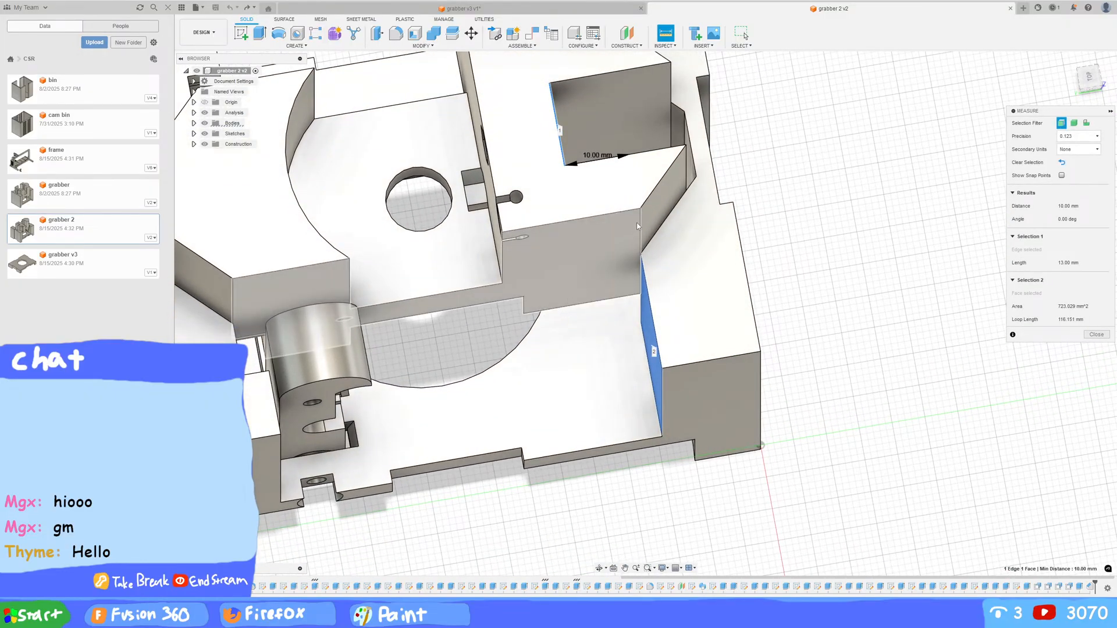
Step: Measure the angled top edge at the corner of the block beside the pocket in grabber 2
key("Escape")
middle_click_drag(636, 222, 581, 128, "shift")
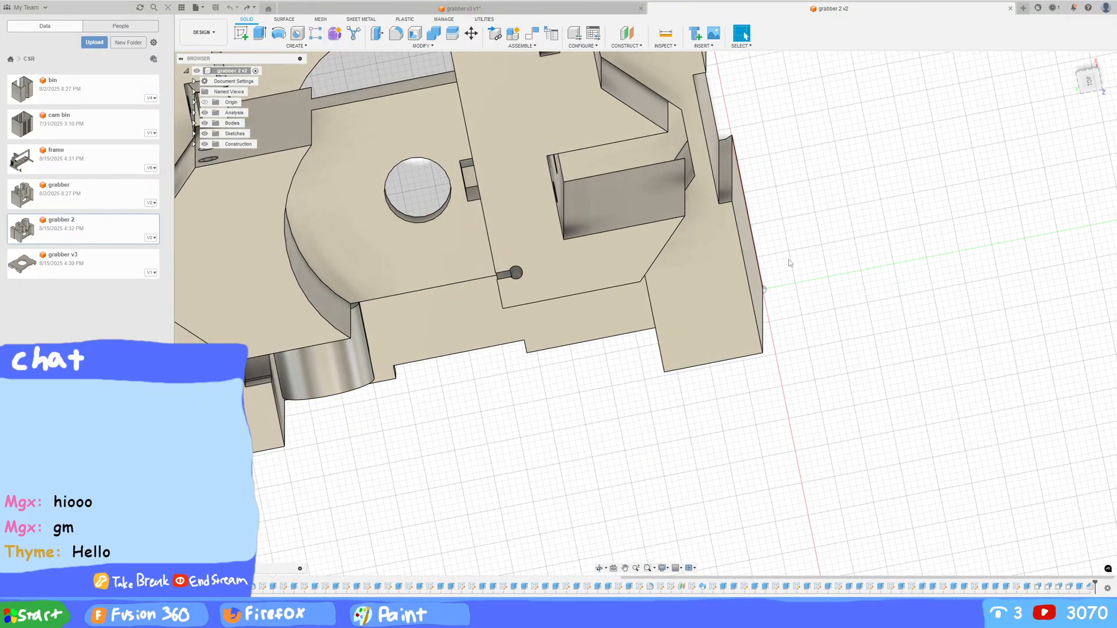
left_click(663, 36)
middle_click_drag(750, 245, 444, 351, "shift")
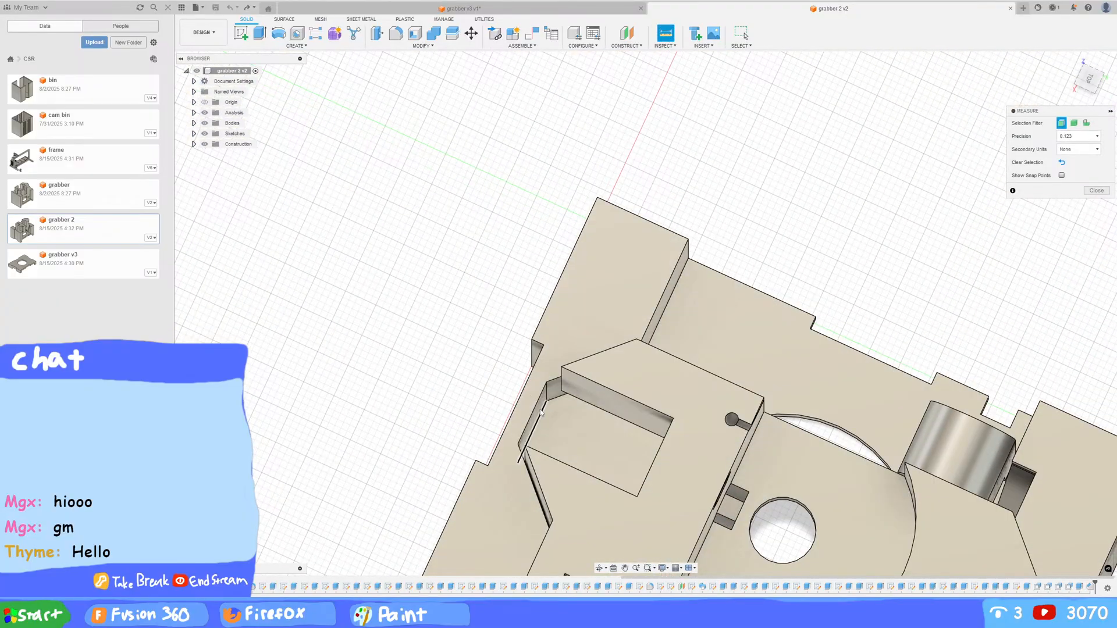
middle_click_drag(541, 407, 668, 342, "shift")
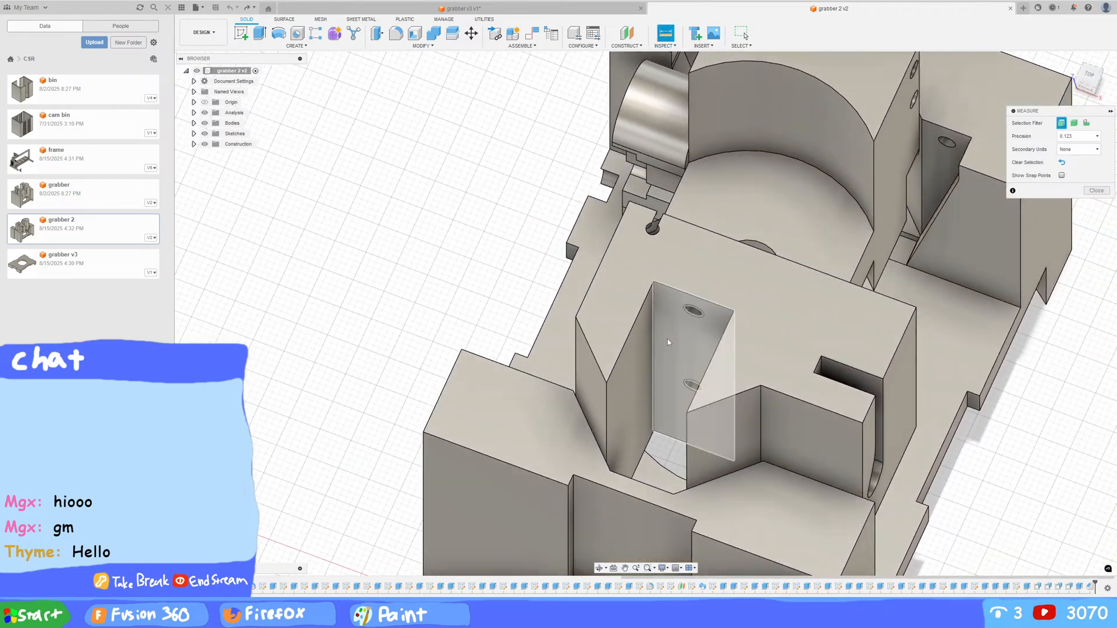
left_click(606, 407)
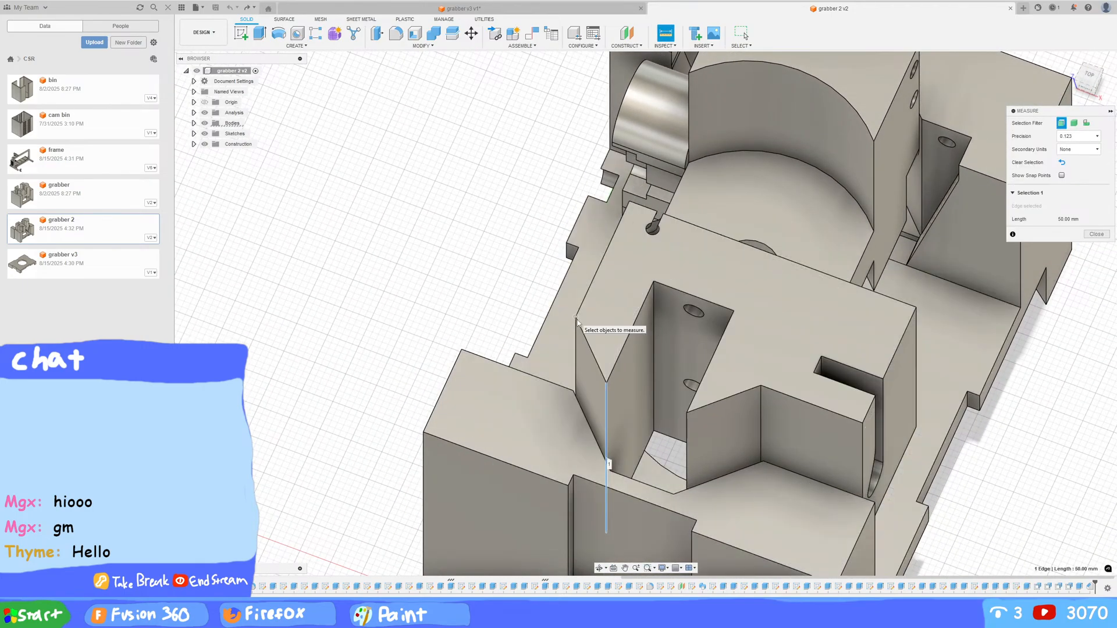
key("Escape")
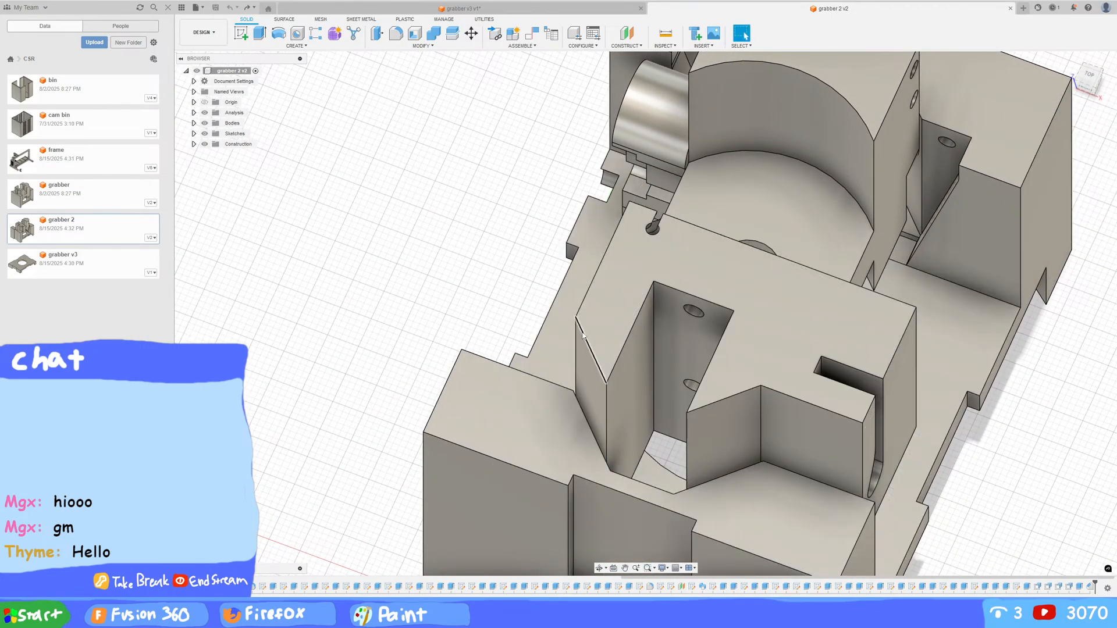
left_click(665, 33)
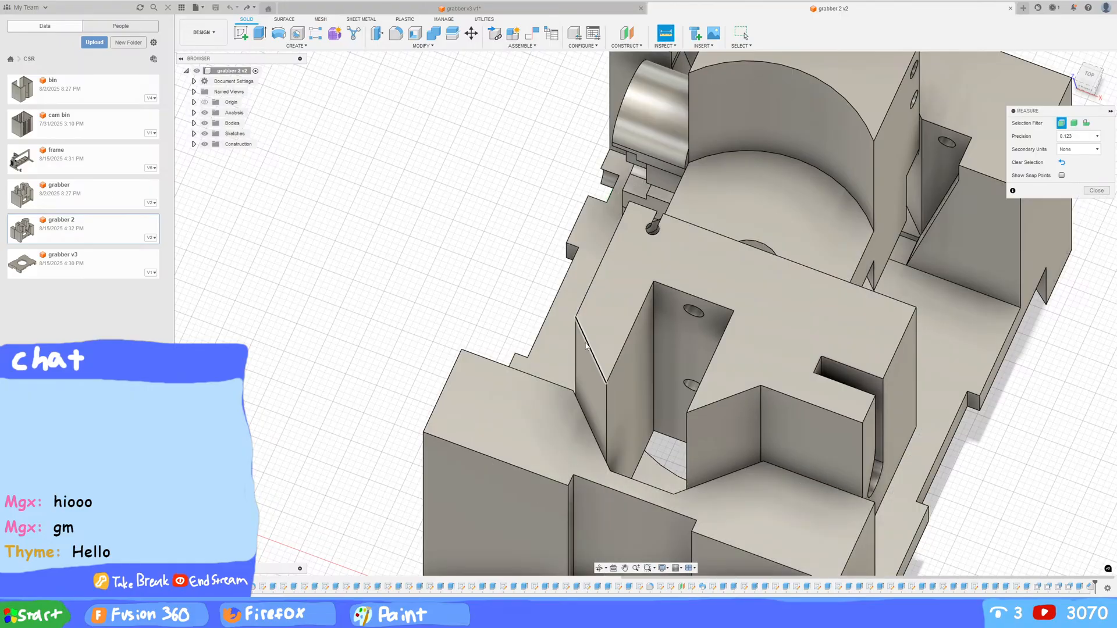
left_click(592, 350)
middle_click_drag(452, 289, 518, 283, "shift")
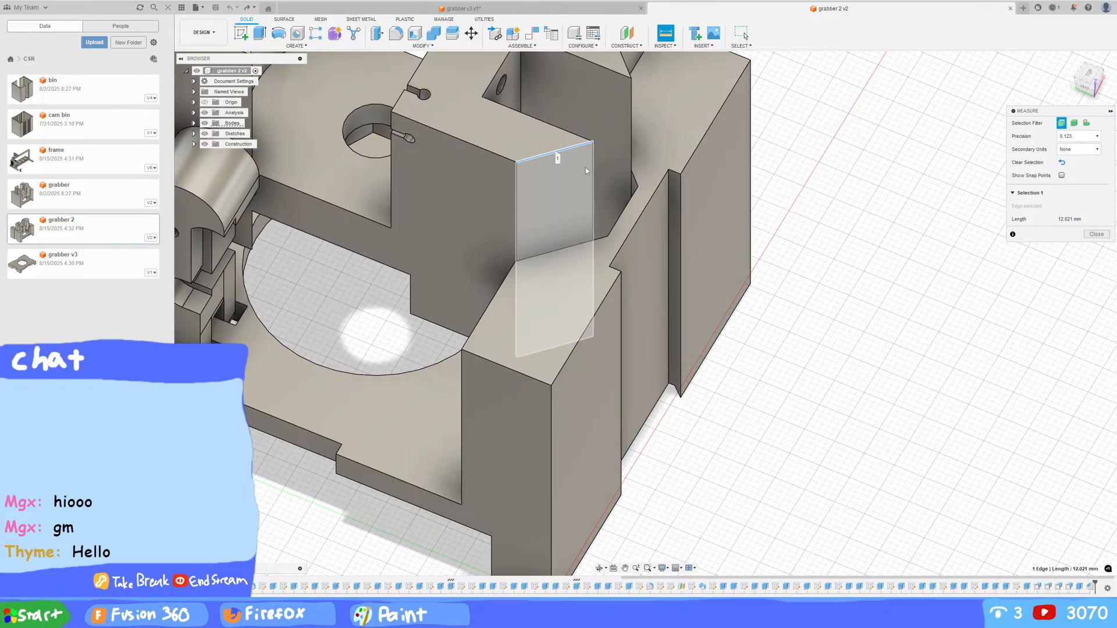
key("Escape")
middle_click_drag(547, 207, 741, 222, "shift")
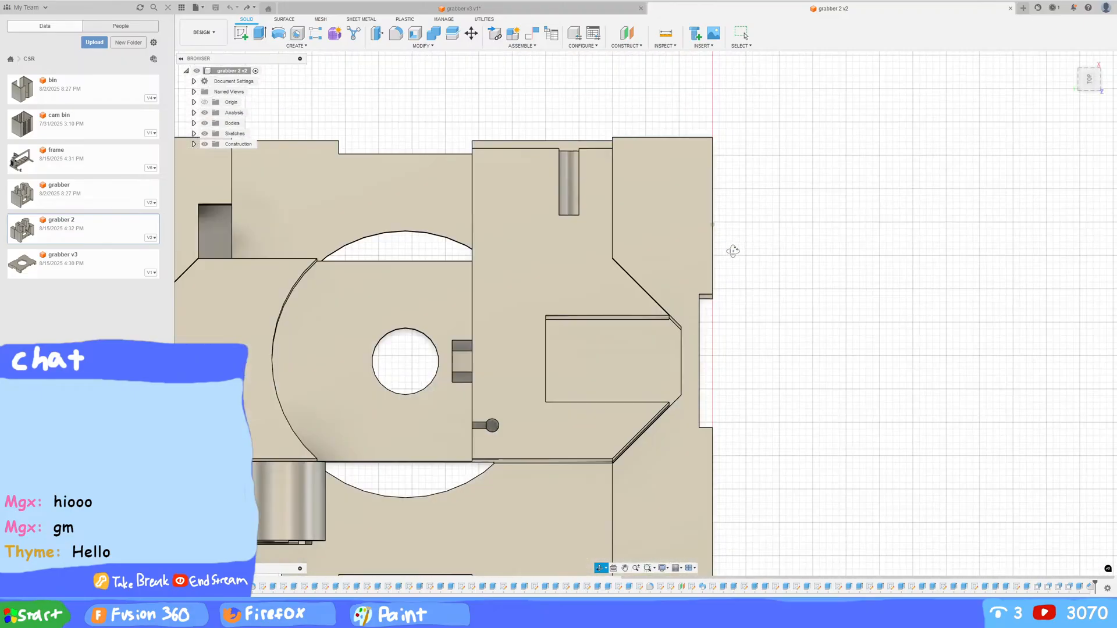
Step: In grabber v3, draw a horizontal line across the plate's full width along the pocket's upper edge, then apply a coincident constraint to it
left_click(442, 9)
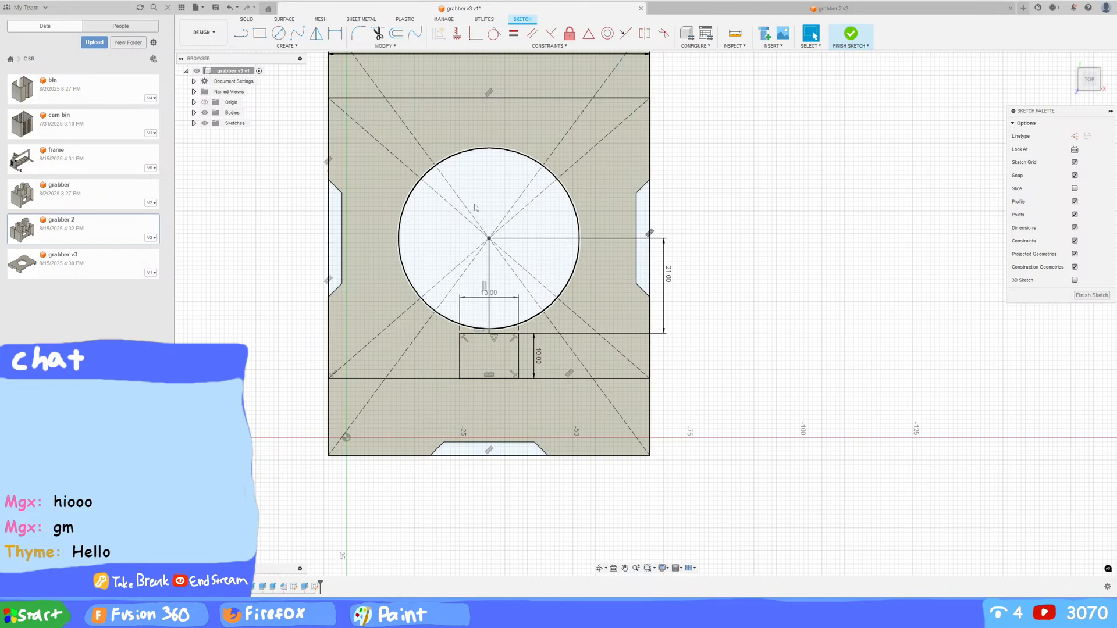
left_click(242, 34)
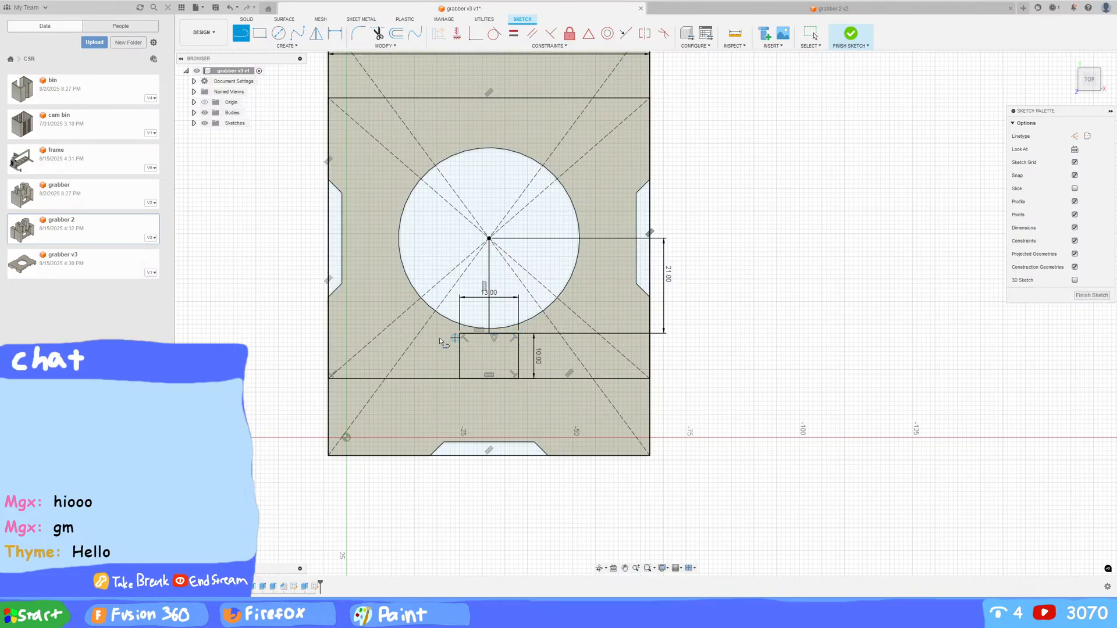
left_click(329, 335)
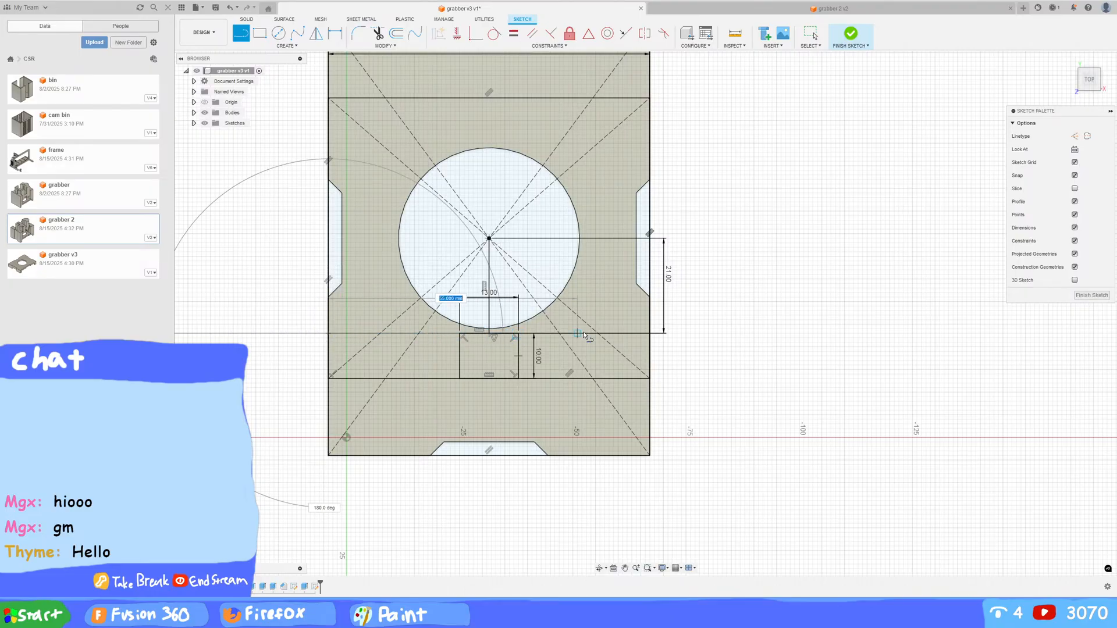
left_click(663, 333)
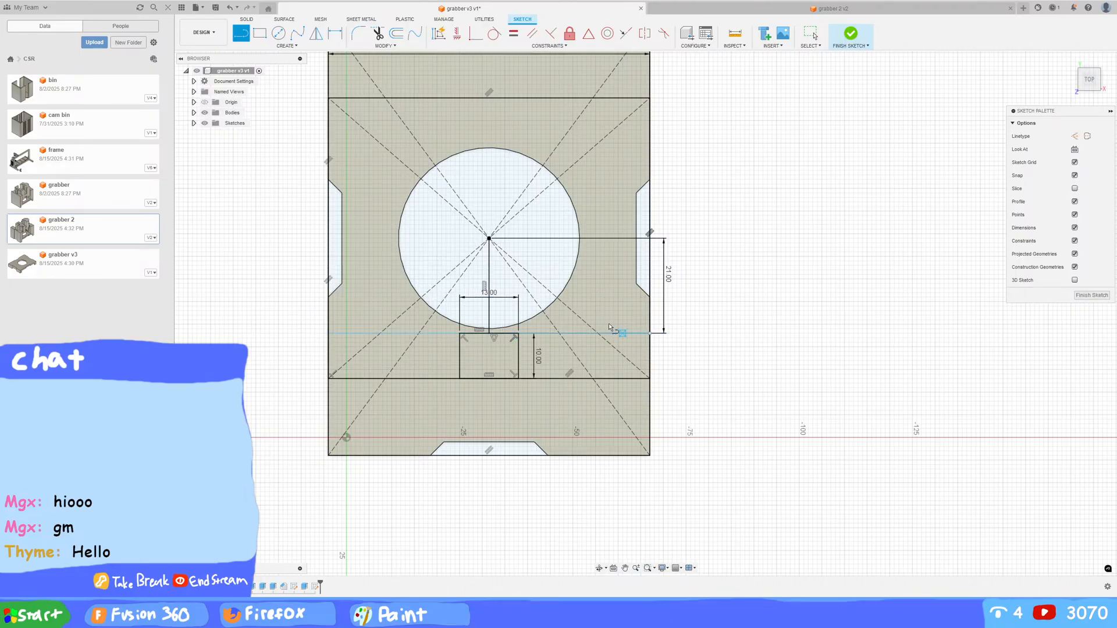
left_click(476, 33)
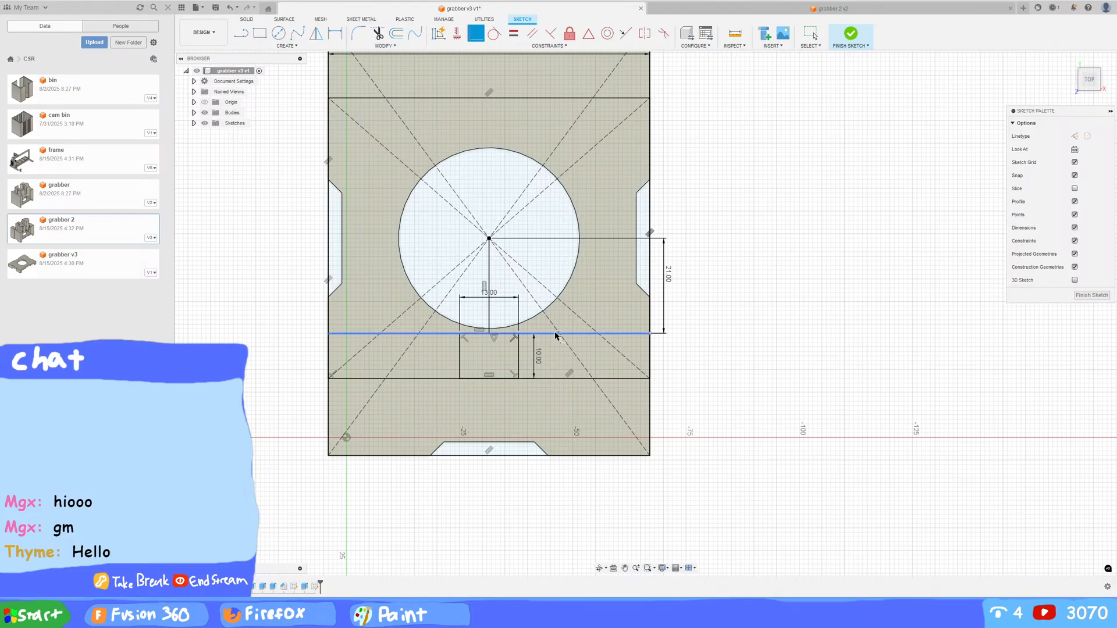
left_click(527, 334)
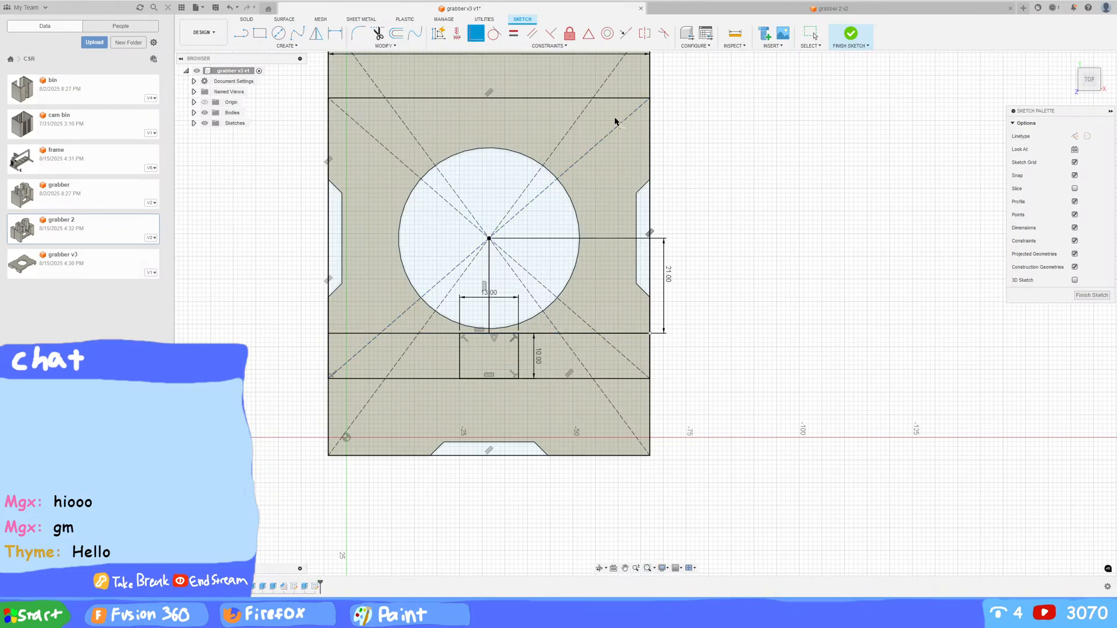
Step: Draw a second full-width line above the hole and dimension it 10 mm below the center rectangle's upper edge
middle_click_drag(618, 120, 682, 211)
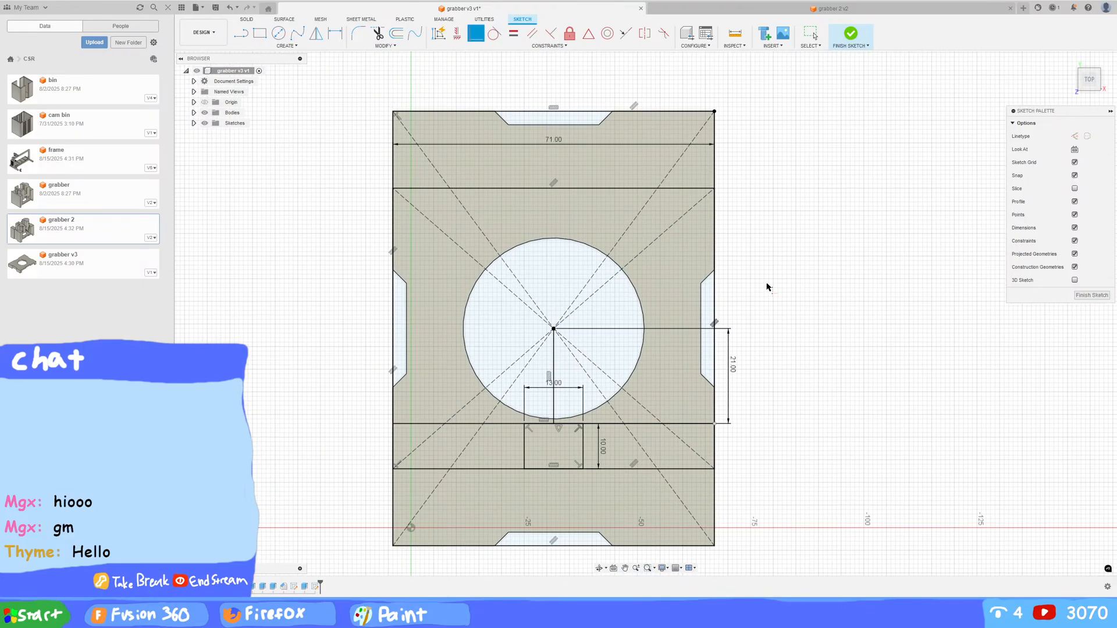
left_click(240, 35)
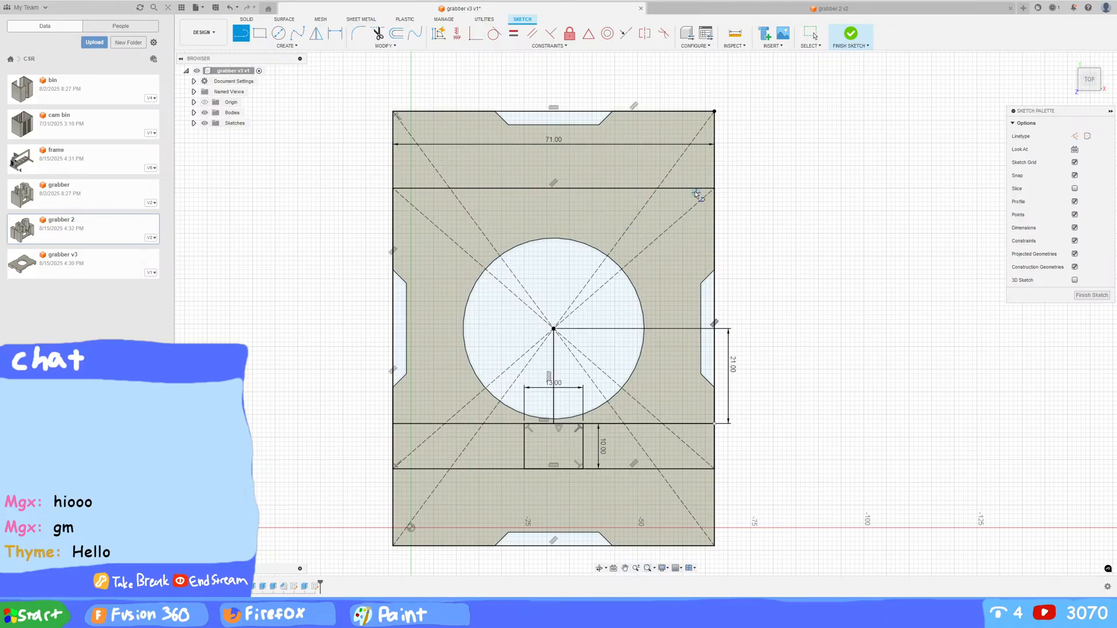
left_click(714, 233)
left_click(393, 234)
key("d")
left_click(690, 187)
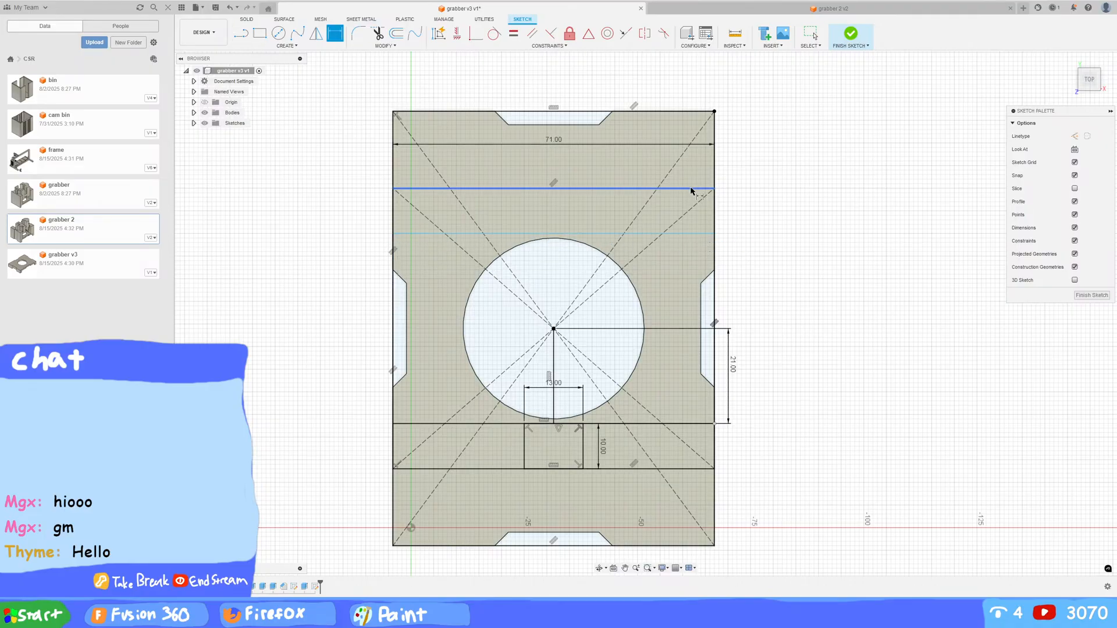
left_click(698, 234)
left_click(771, 220)
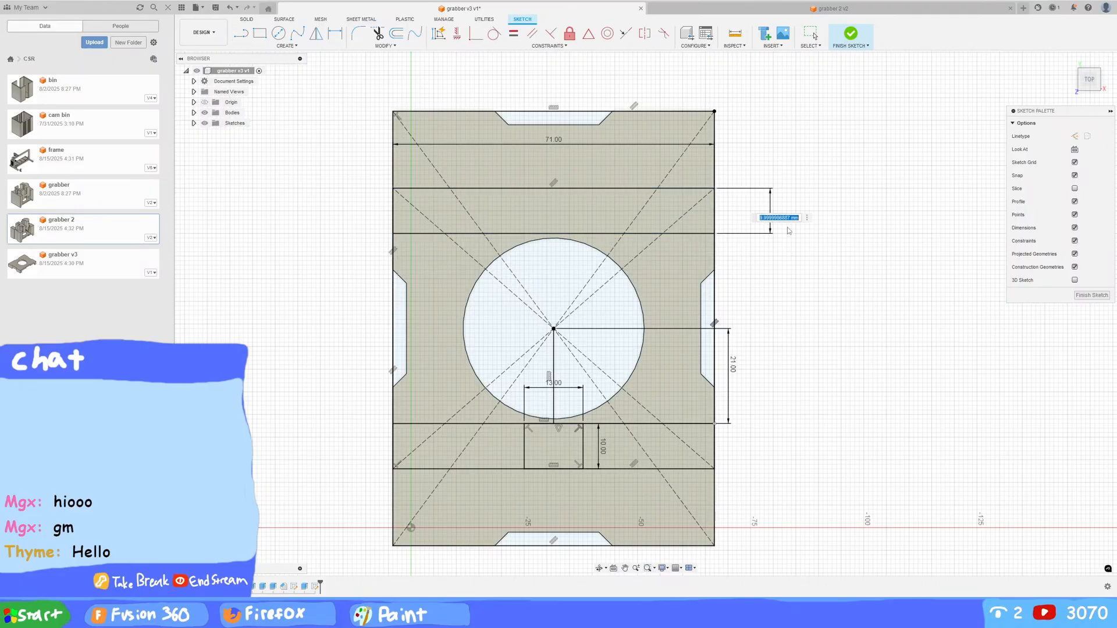
type("10")
key("Return")
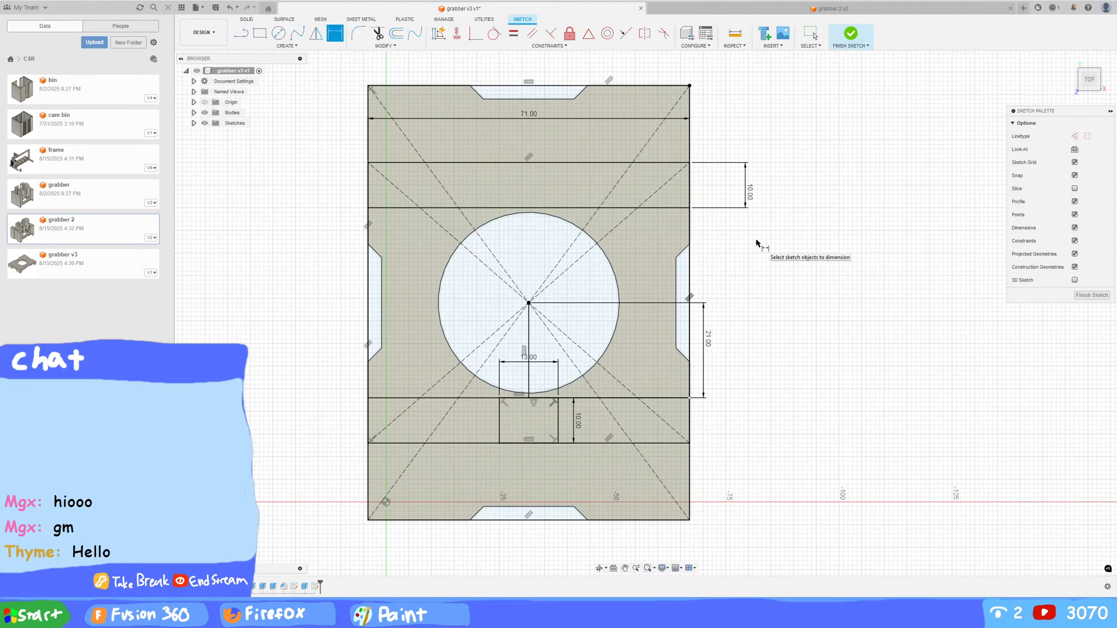
Step: Examine the shape of the blocks around the pocket and hole in grabber 2 from several angles and from above
left_click(245, 37)
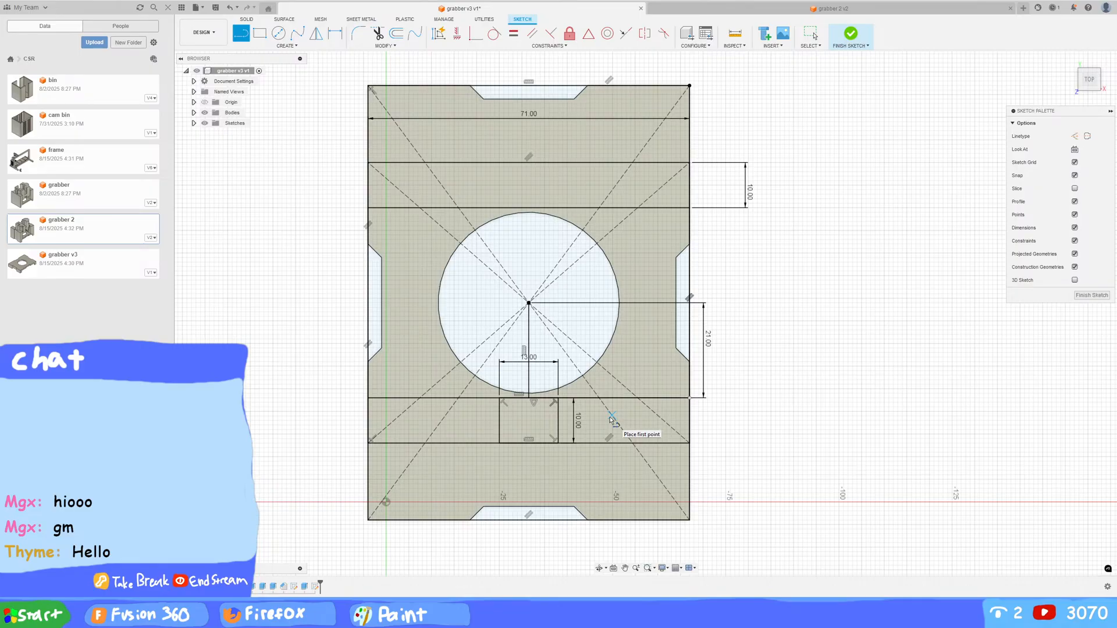
left_click(820, 10)
middle_click_drag(813, 336, 768, 269, "shift")
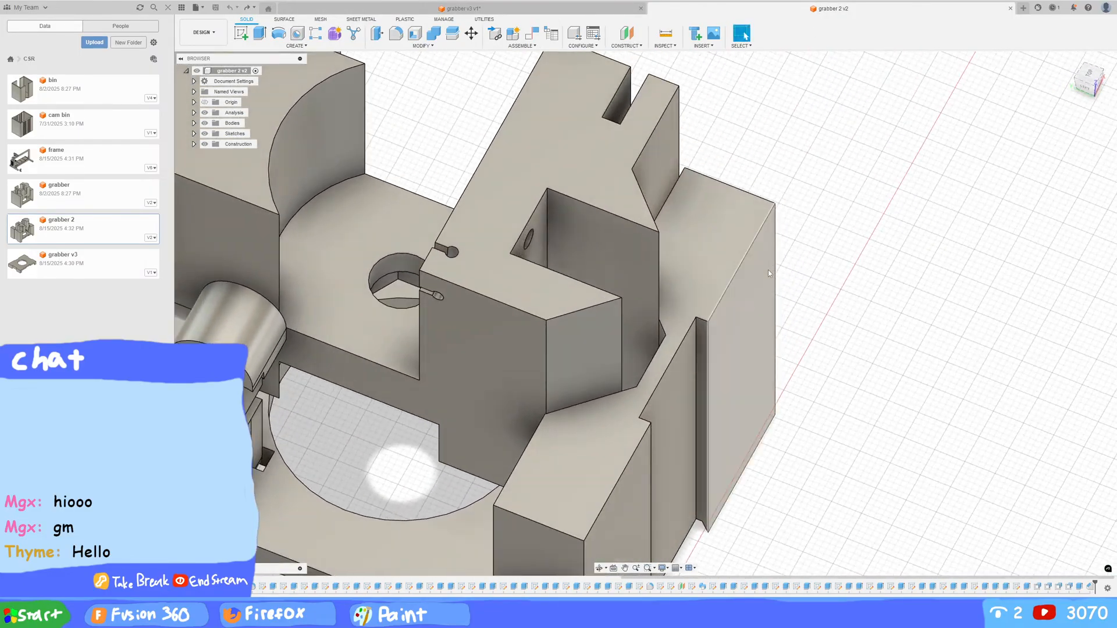
scroll(768, 268, "down", 5)
middle_click_drag(488, 363, 446, 386, "shift")
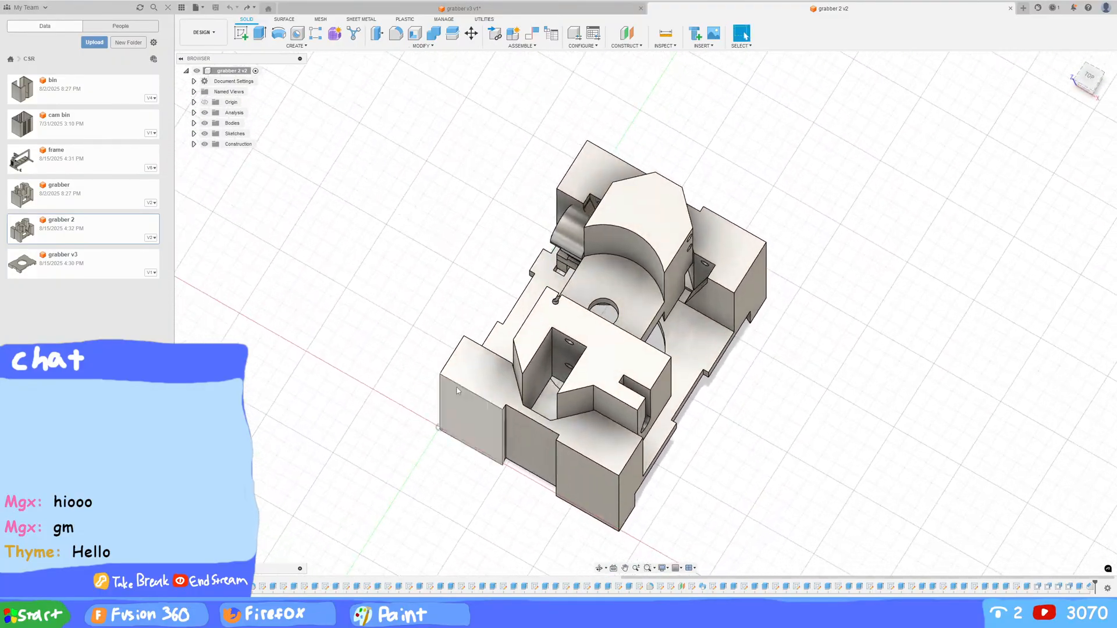
middle_click_drag(780, 446, 712, 401, "shift")
middle_click_drag(544, 419, 850, 430, "shift")
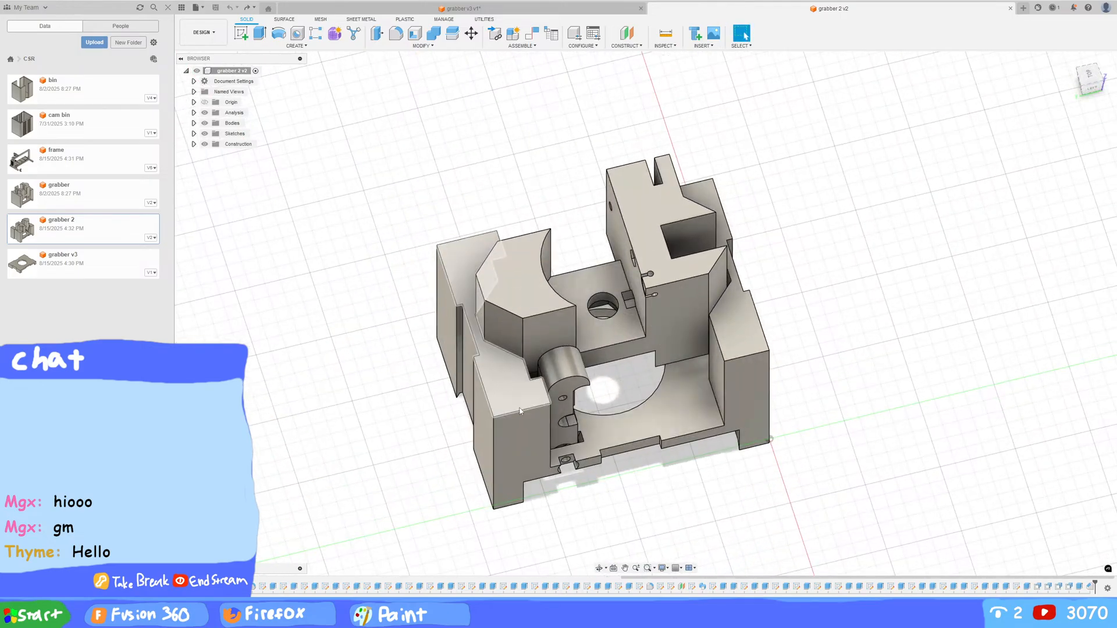
middle_click_drag(605, 484, 700, 320, "shift")
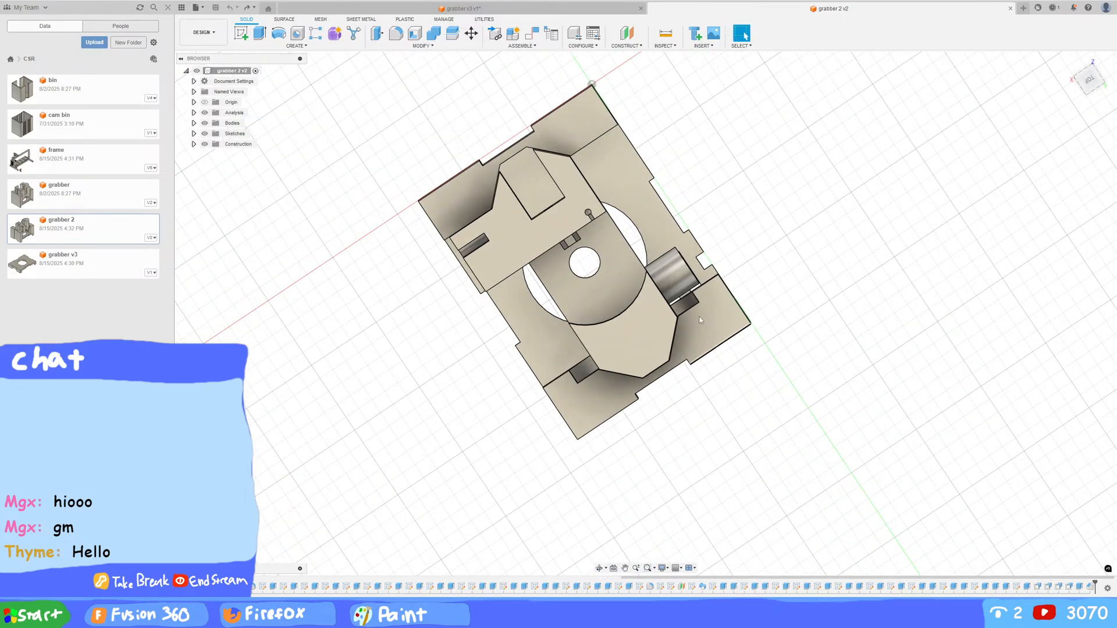
Step: In grabber v3, draw a 135° angled line from 10 mm beside the pocket's lower corner up to the horizontal line below the hole
left_click(455, 7)
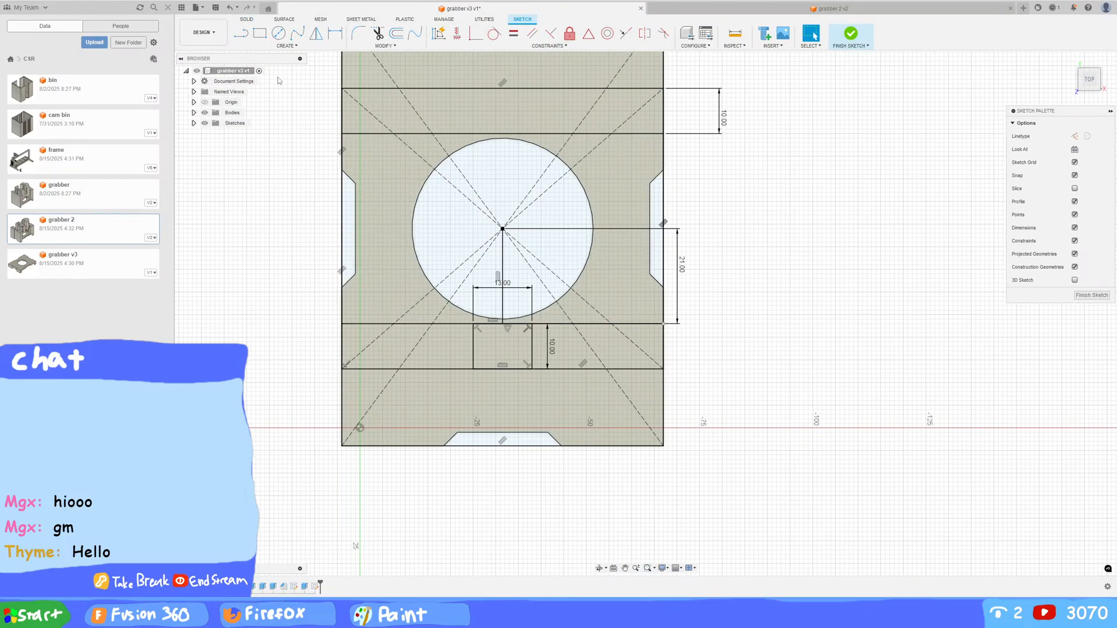
left_click(241, 34)
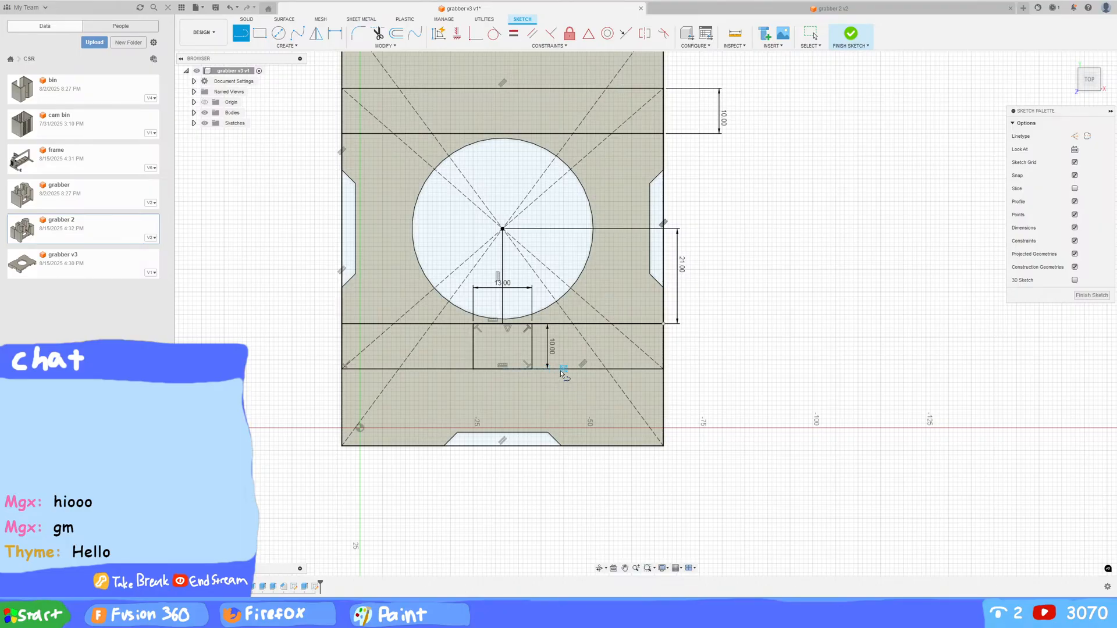
left_click_drag(532, 369, 575, 368)
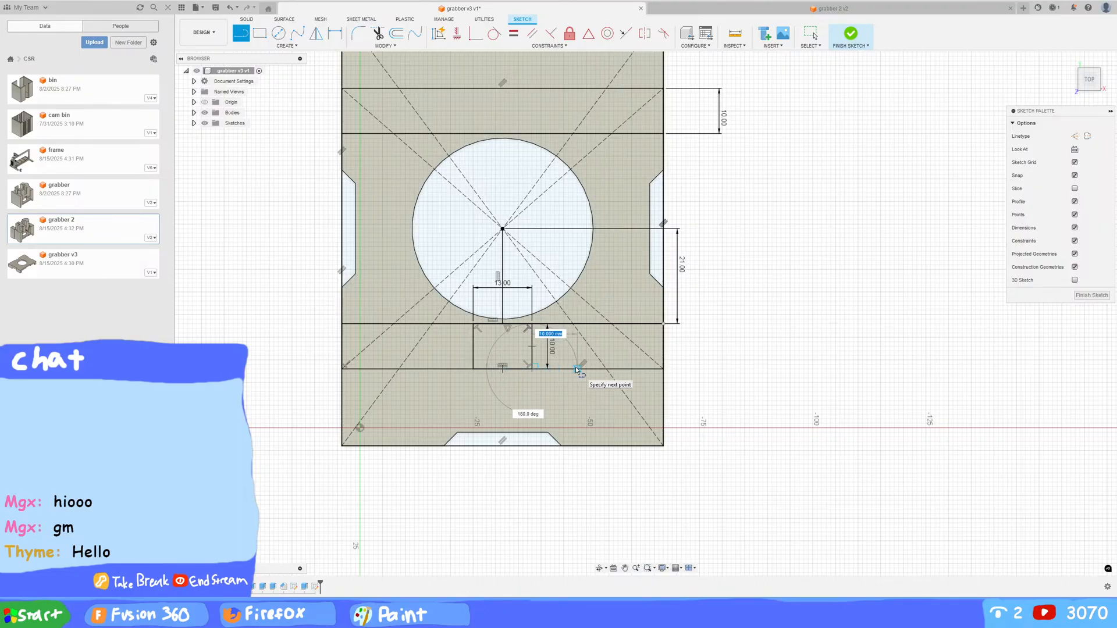
key("Escape")
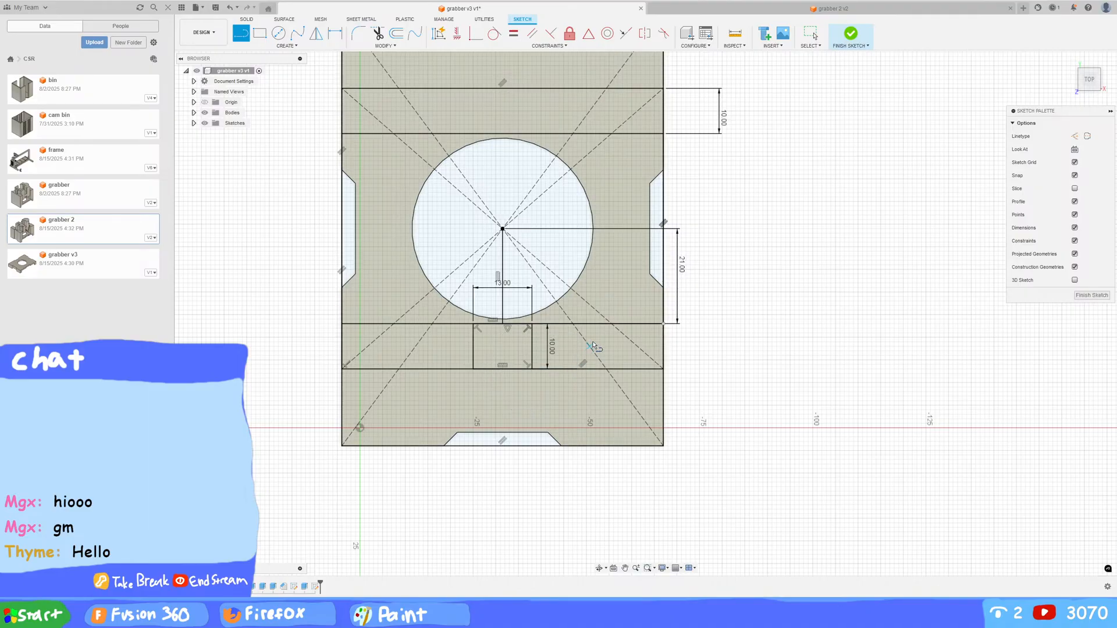
left_click(577, 370)
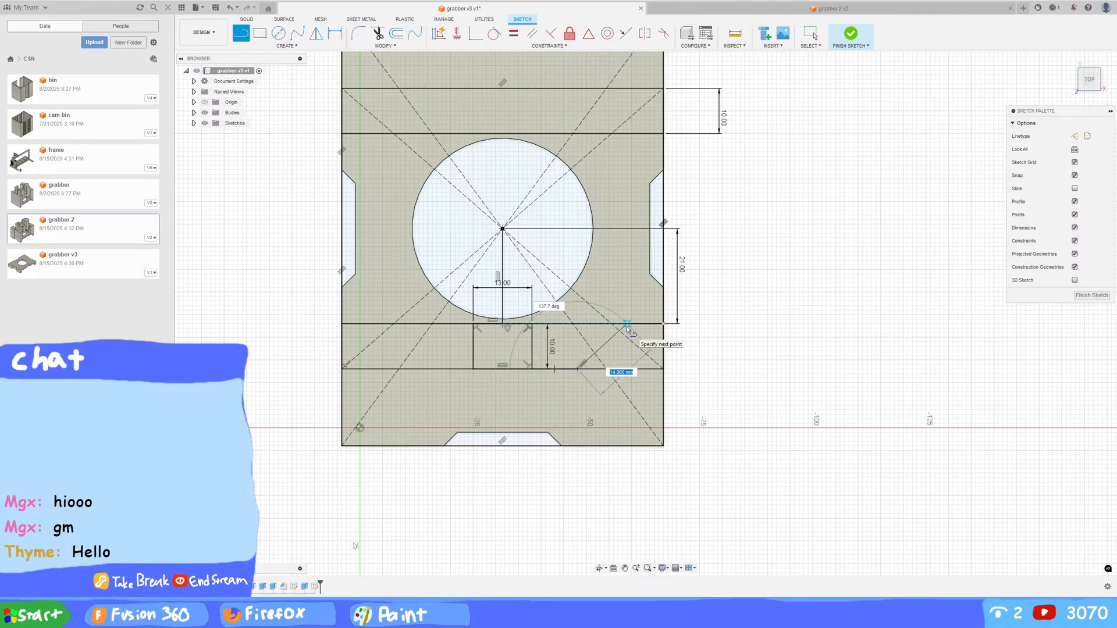
key("Tab")
type("135")
key("Tab")
left_click(621, 325)
left_click_drag(622, 325, 530, 328)
Step: Try to apply a coincident constraint between the angled line and the horizontal line at the pocket's upper edge
left_click(476, 35)
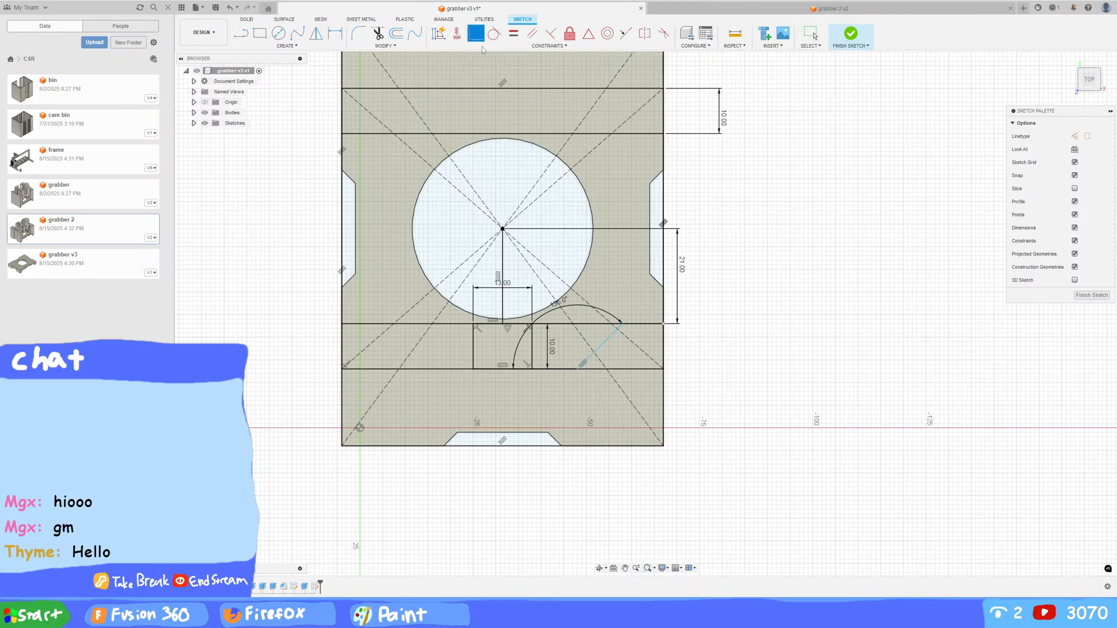
left_click(615, 337)
left_click(615, 337)
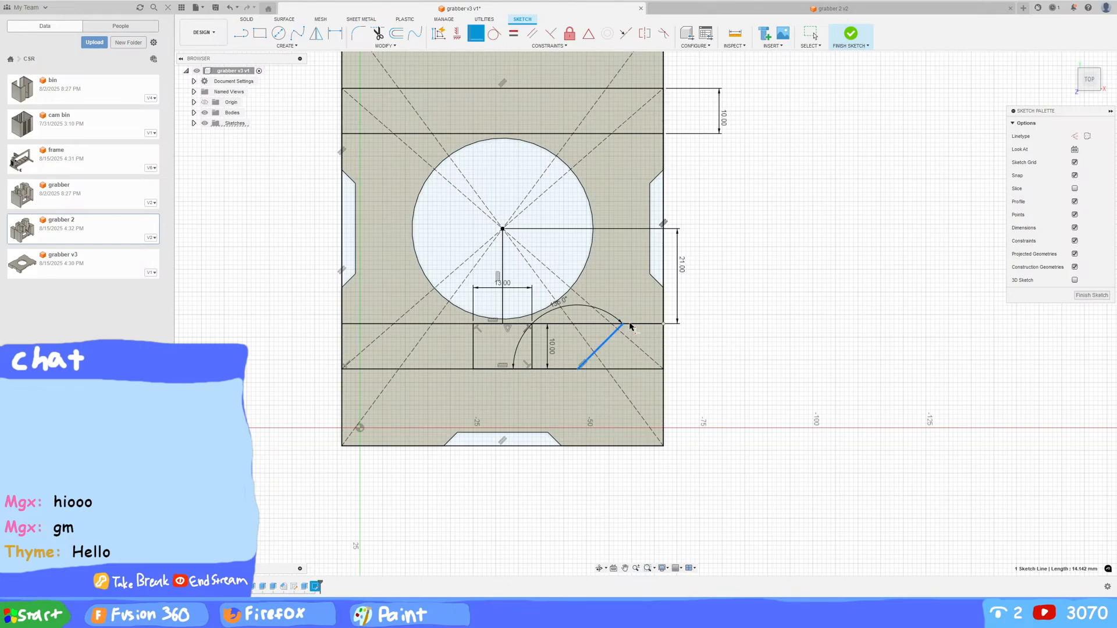
left_click(664, 324)
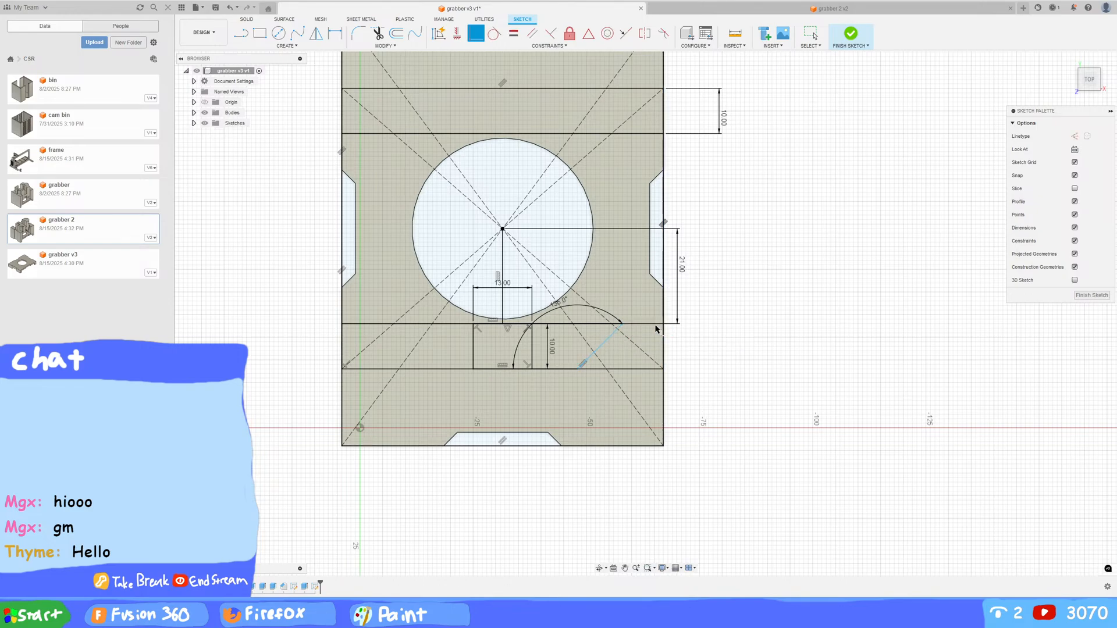
scroll(608, 330, "up", 4)
left_click(590, 319)
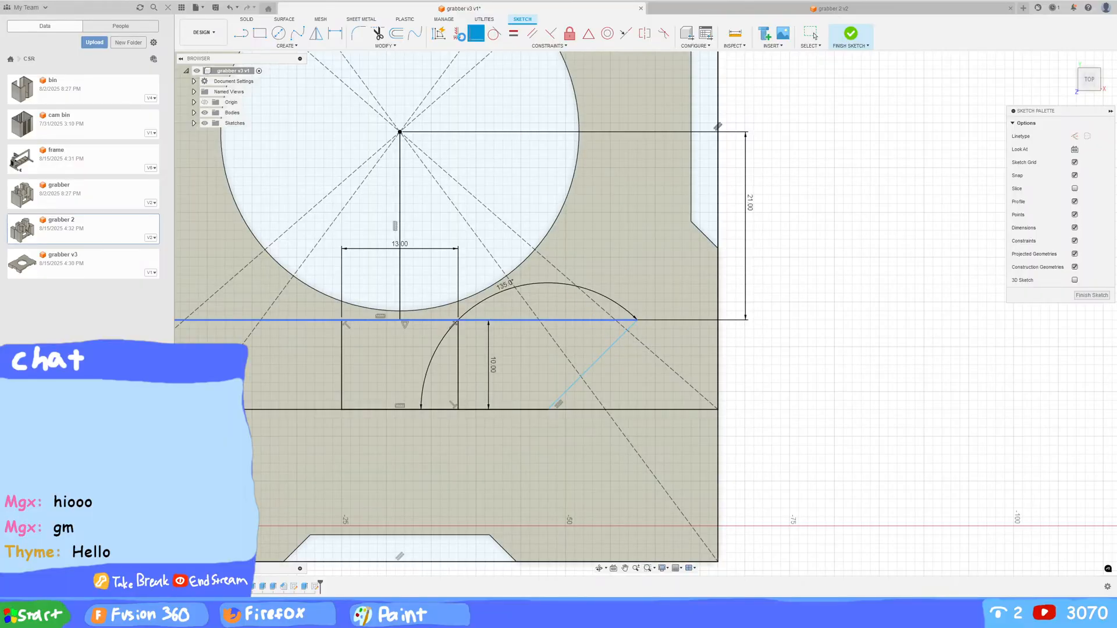
key("Escape")
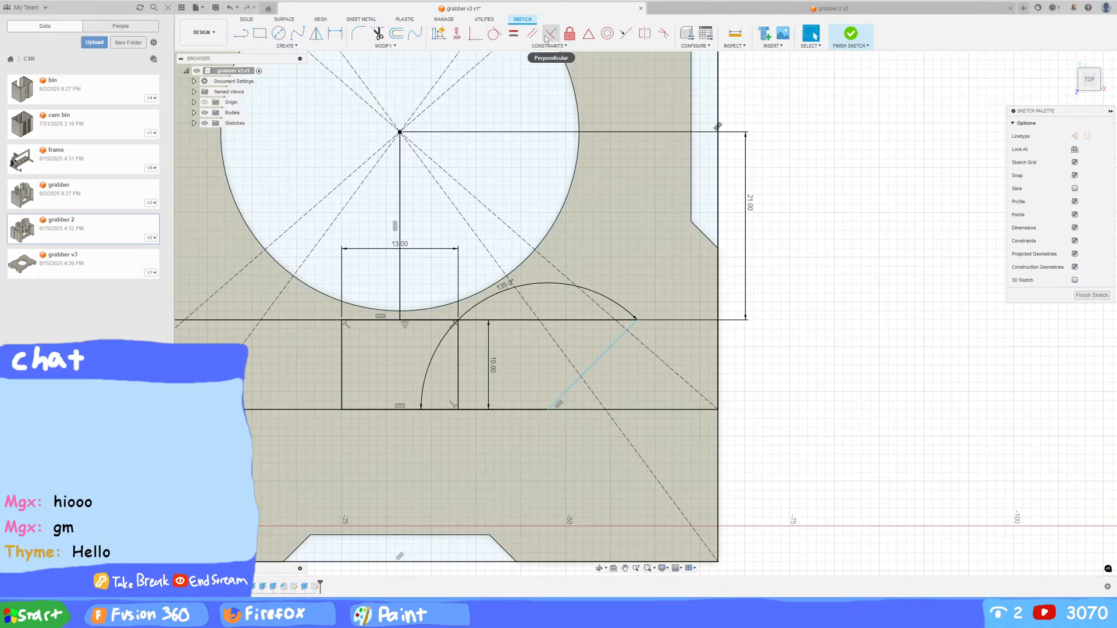
Step: Select the parallel constraint mark near the angled line's lower end to check which lines it links
left_click(625, 336)
left_click(557, 406)
scroll(556, 407, "down", 5)
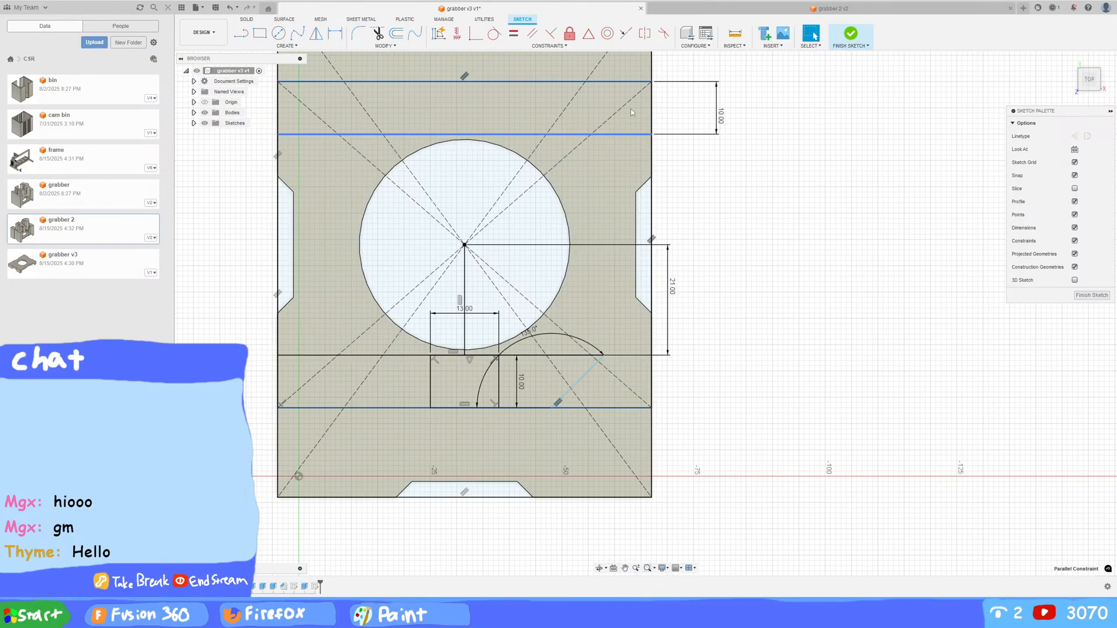
Step: Examine which lines the angled line's parallel constraint links and how the line's upper end meets the horizontal line
left_click(757, 258)
left_click(558, 404)
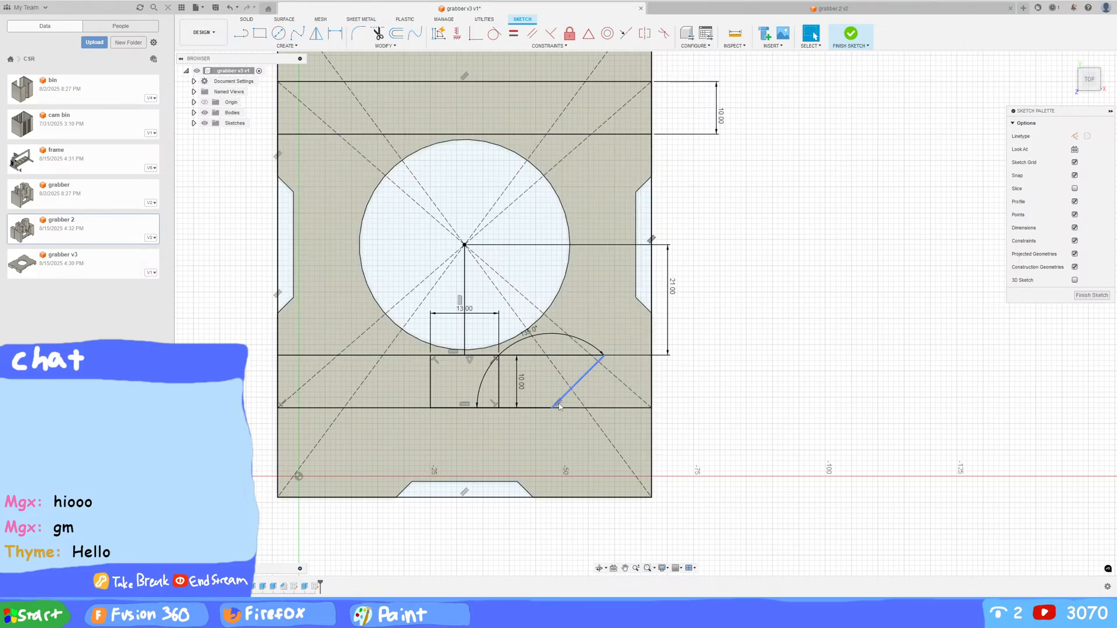
left_click(559, 403)
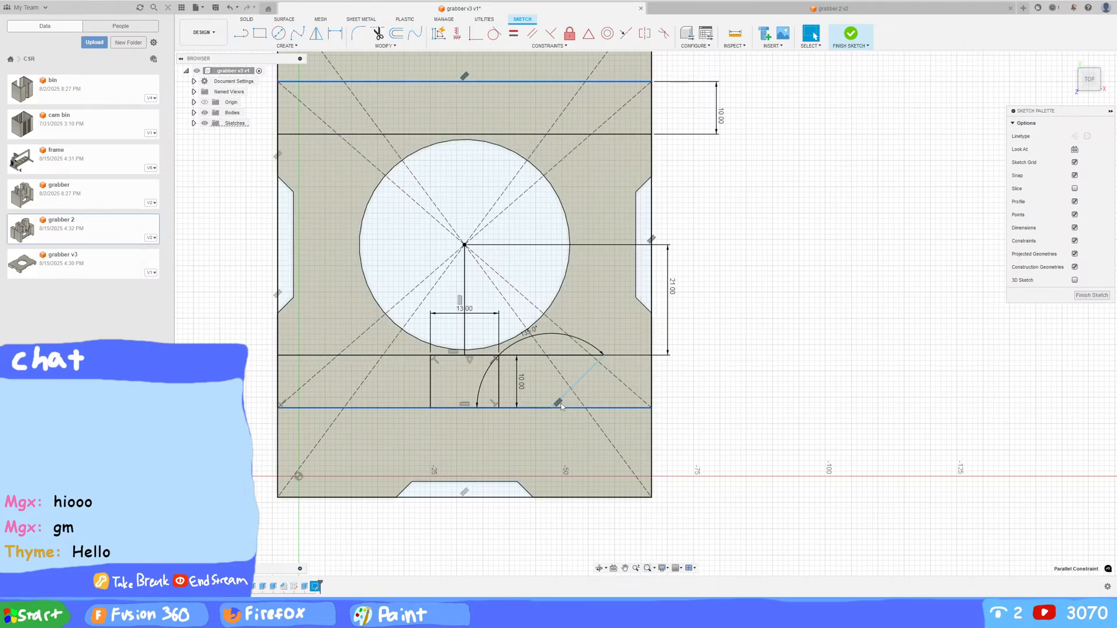
scroll(731, 327, "down", 2)
scroll(716, 276, "up", 2)
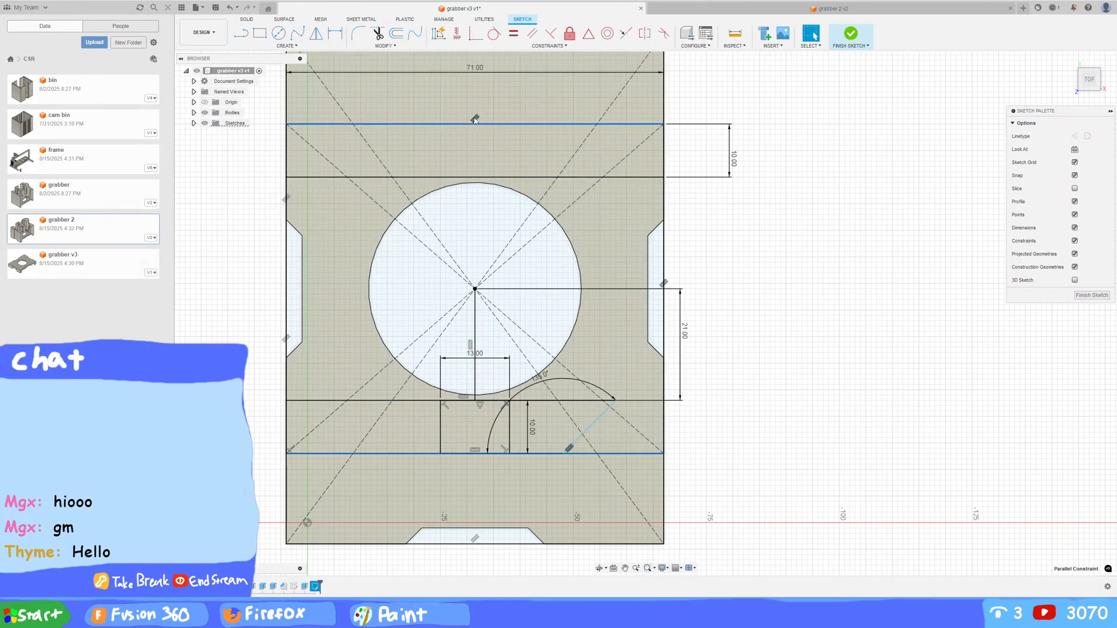
scroll(701, 356, "up", 4)
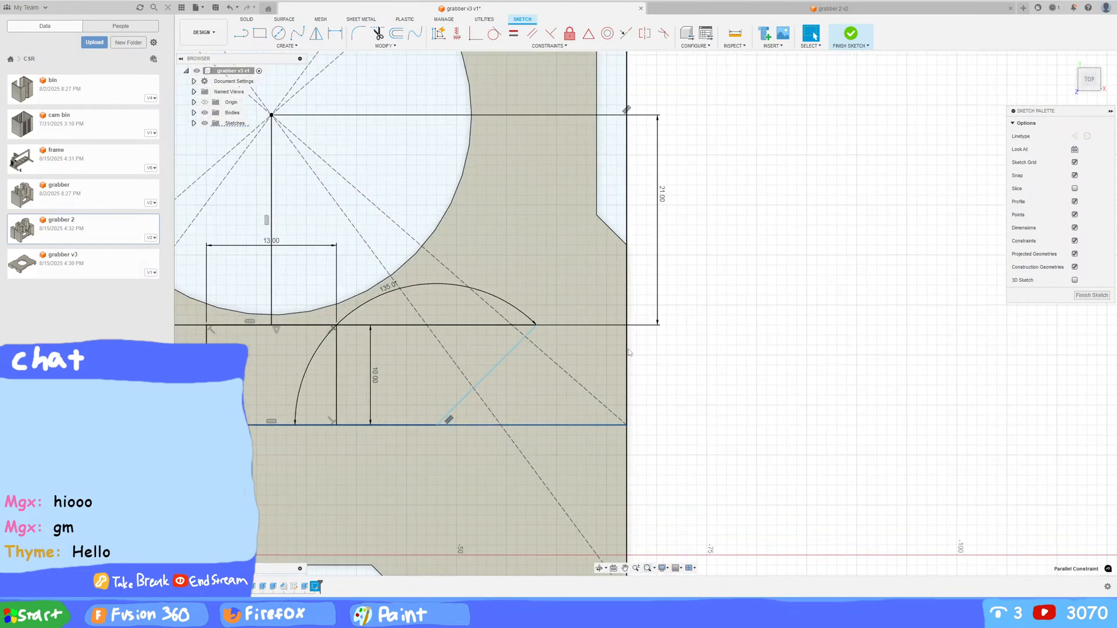
scroll(536, 362, "up", 1)
left_click(494, 363)
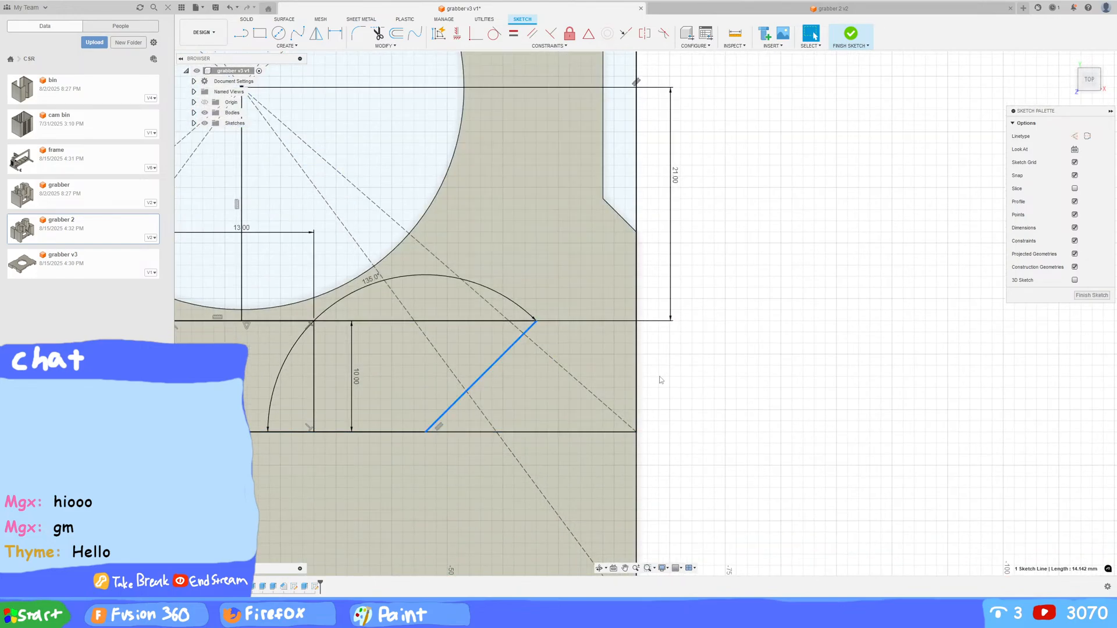
scroll(660, 380, "up", 1)
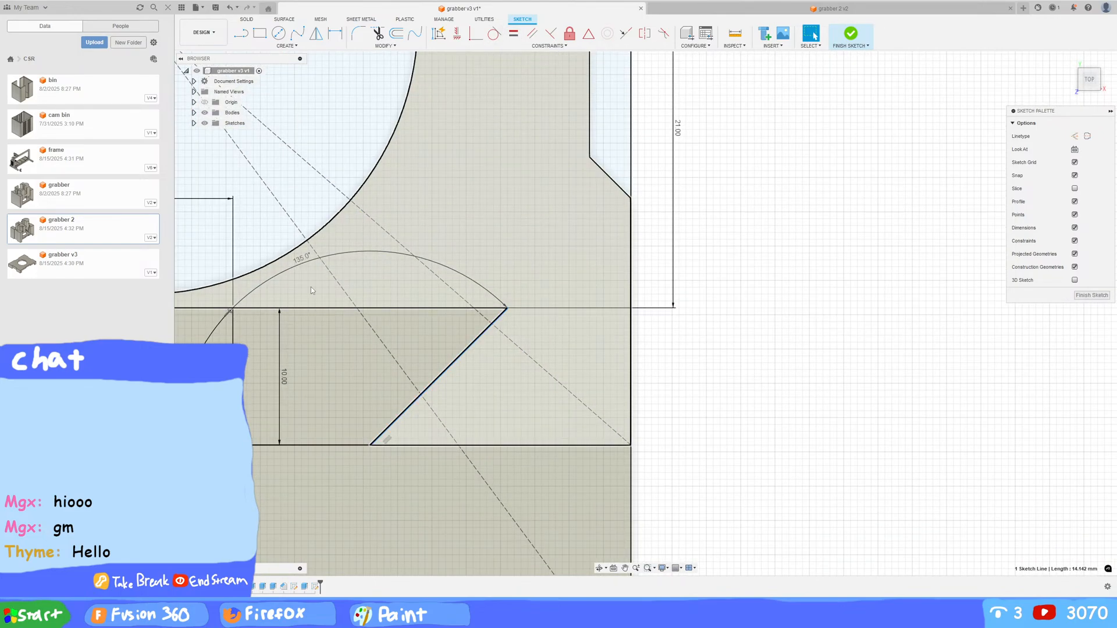
scroll(507, 300, "up", 3)
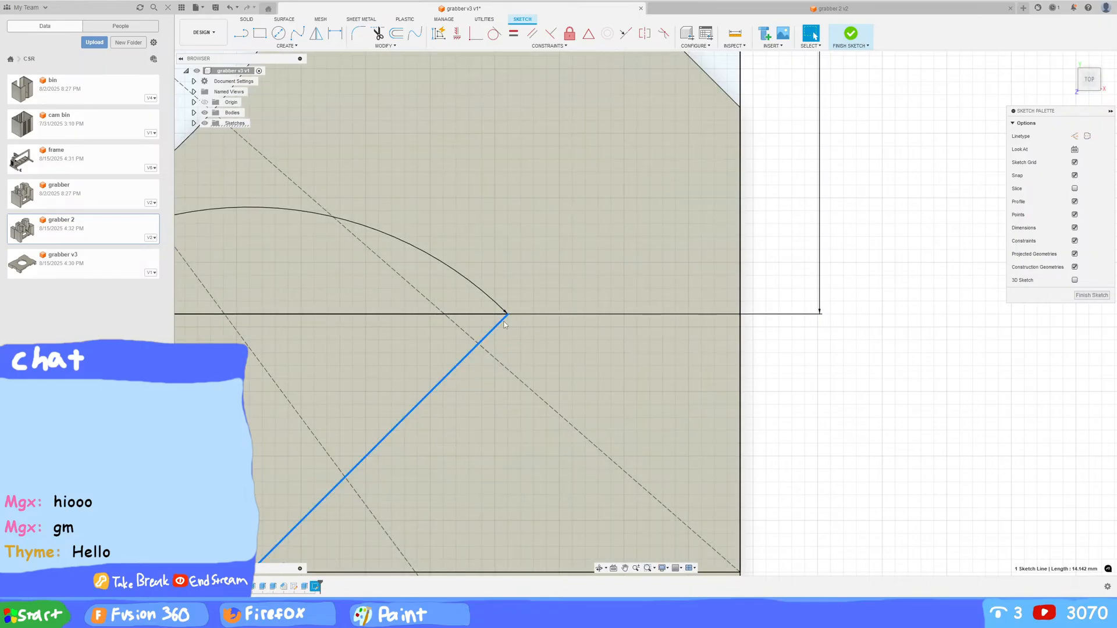
scroll(509, 323, "up", 4)
scroll(313, 270, "down", 4)
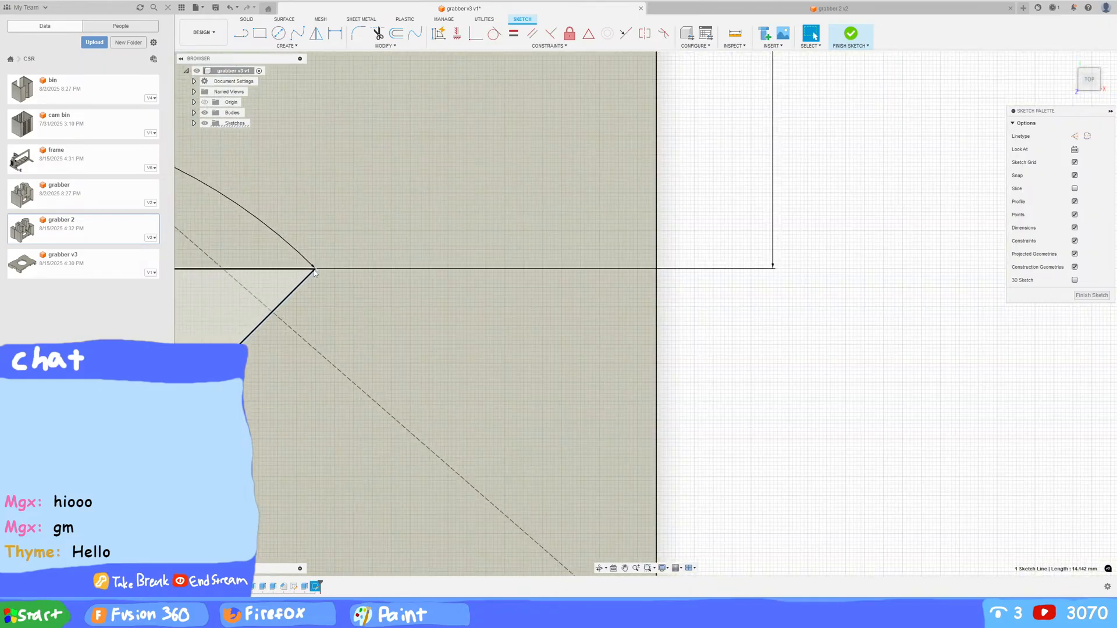
middle_click_drag(378, 260, 547, 255)
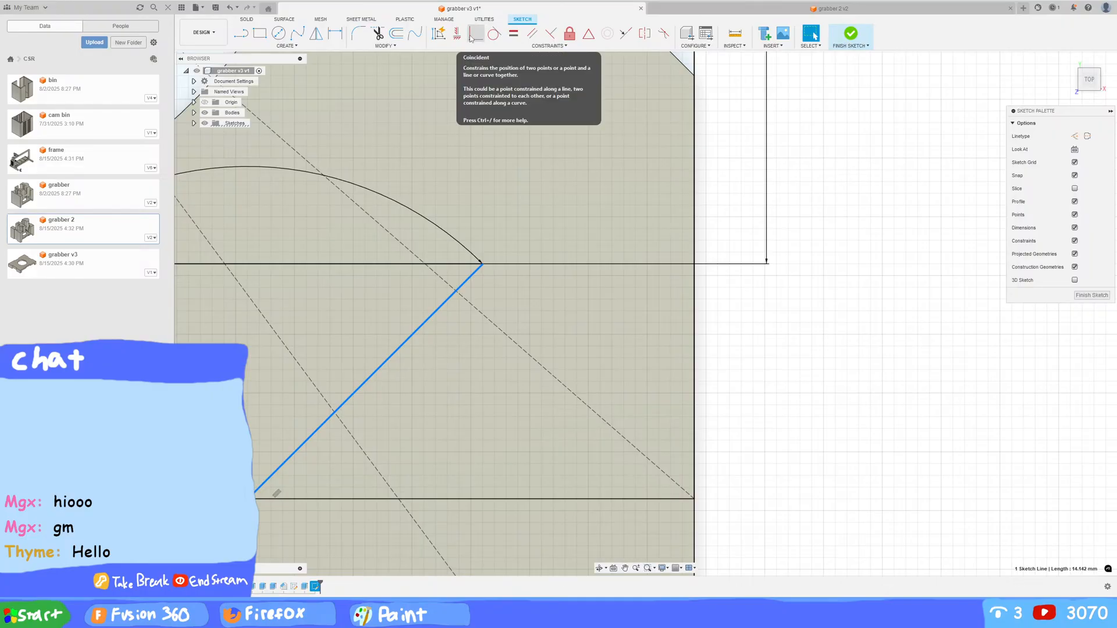
Step: Run AutoConstrain on the sketch and accept Result 1, which adds one dimension
left_click(472, 45)
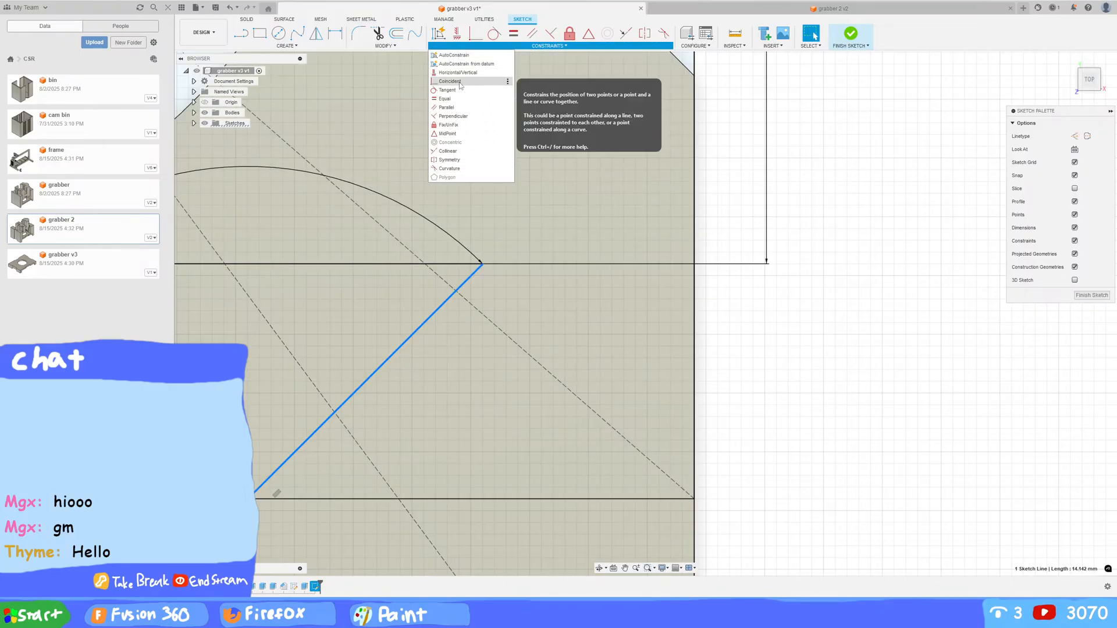
left_click(463, 54)
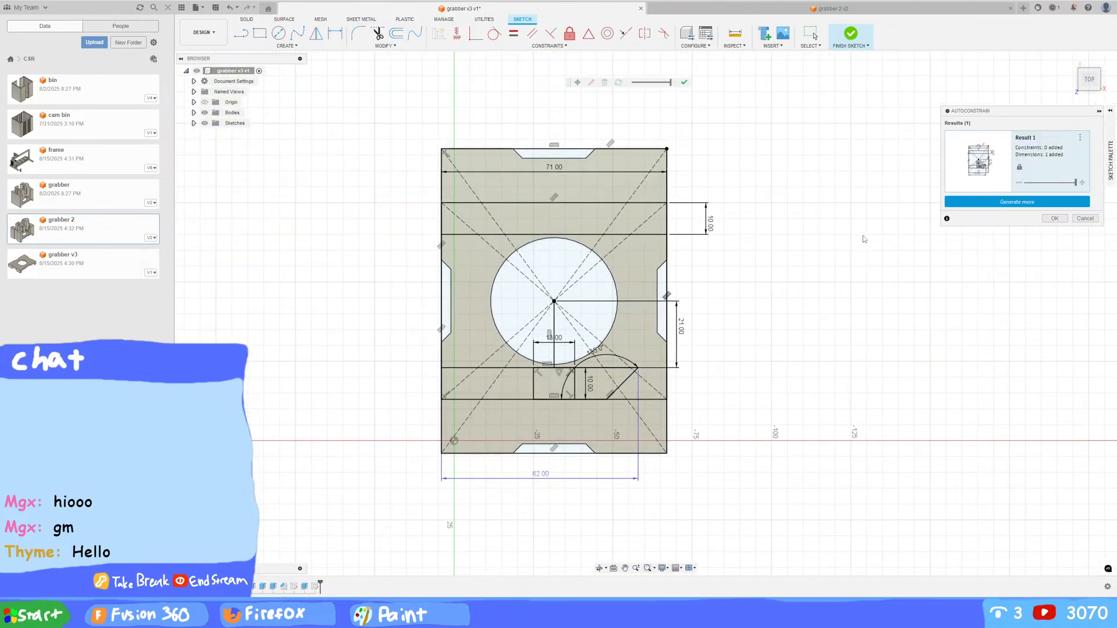
scroll(829, 251, "up", 2)
mouse_move(825, 252)
middle_mouse_down()
mouse_move(785, 263)
mouse_move(879, 200)
middle_mouse_up()
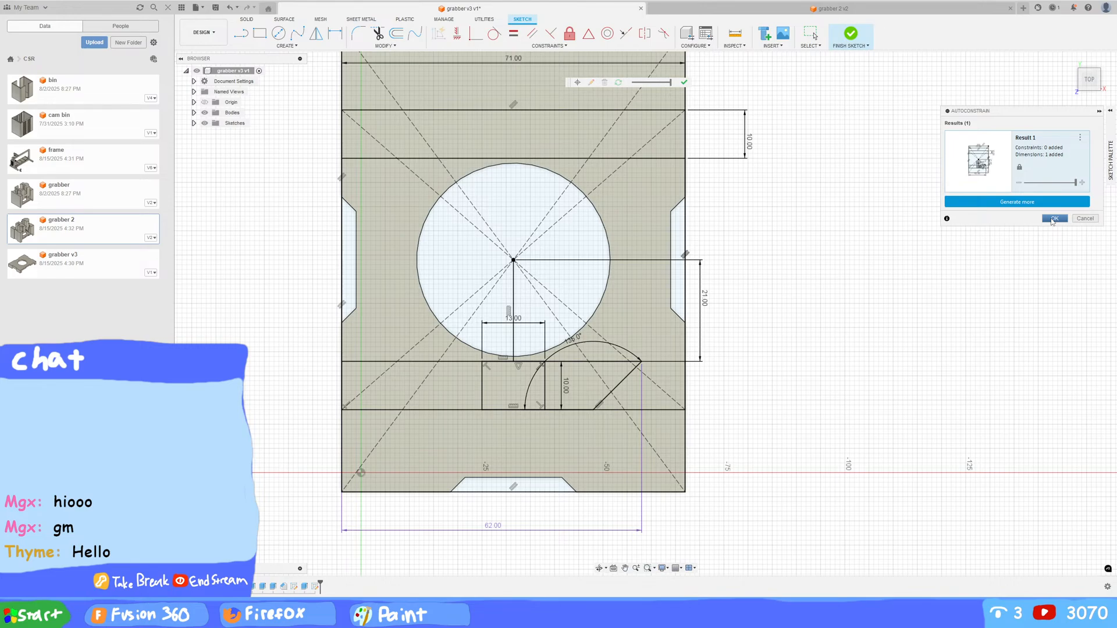
left_click(1053, 219)
scroll(785, 288, "up", 3)
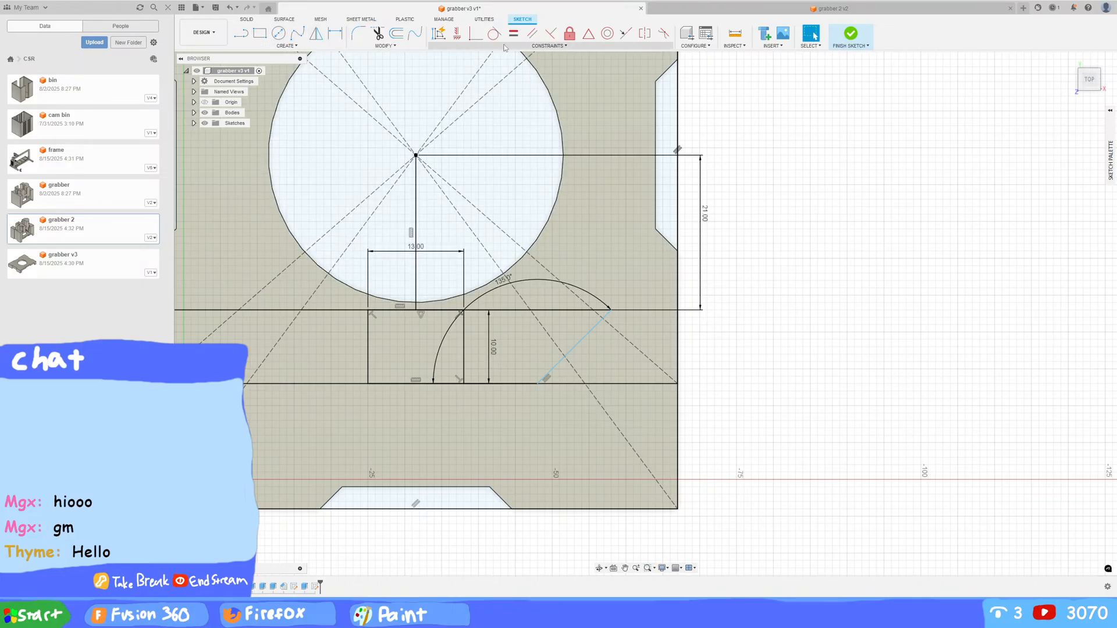
Step: Try to apply a coincident constraint to the angled line's upper endpoint
left_click(476, 33)
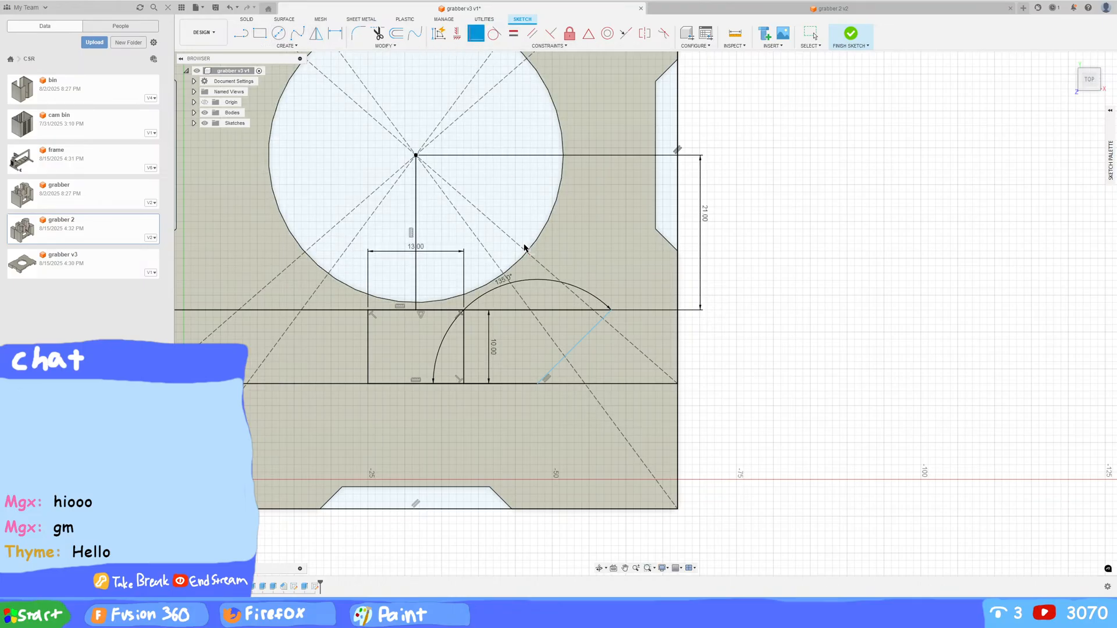
left_click(611, 311)
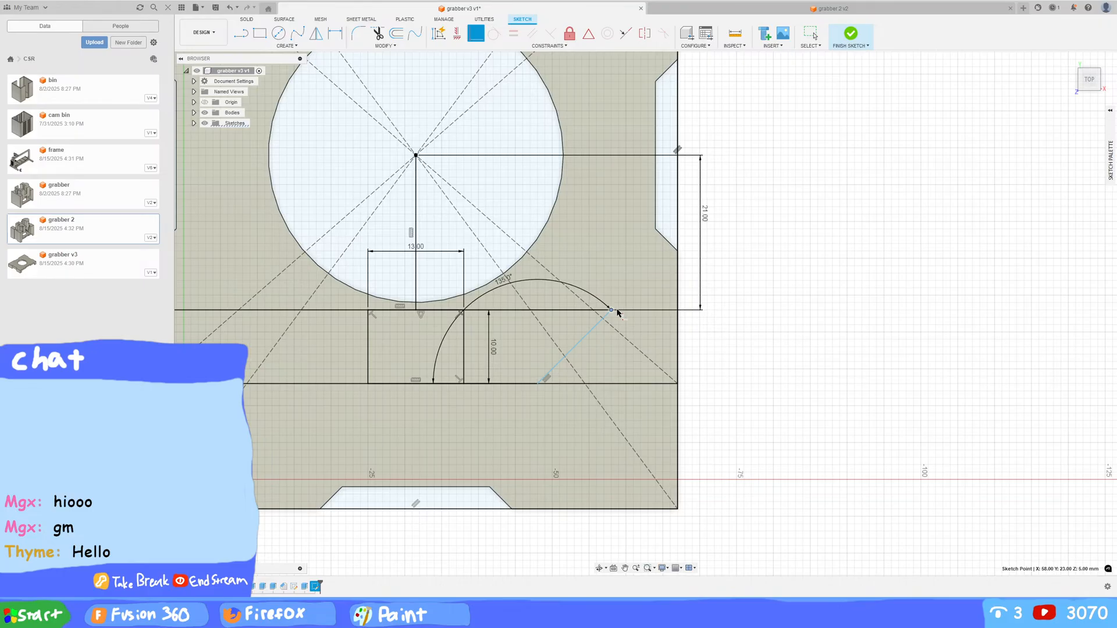
left_click(619, 330)
right_click(621, 326)
left_click(751, 330)
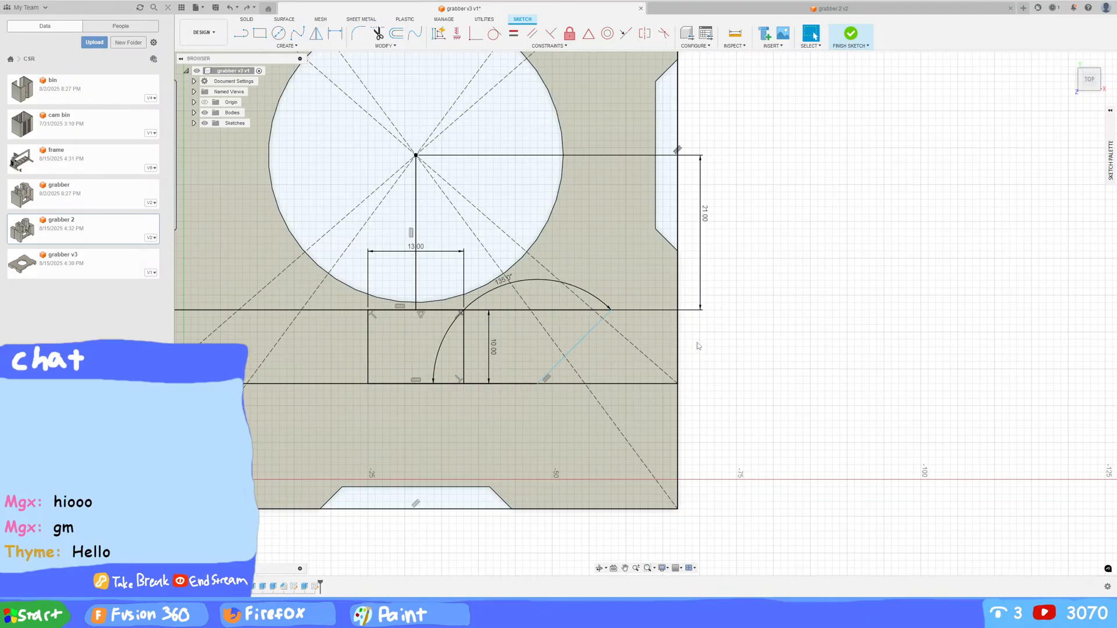
scroll(561, 377, "up", 3)
middle_click_drag(501, 387, 593, 347)
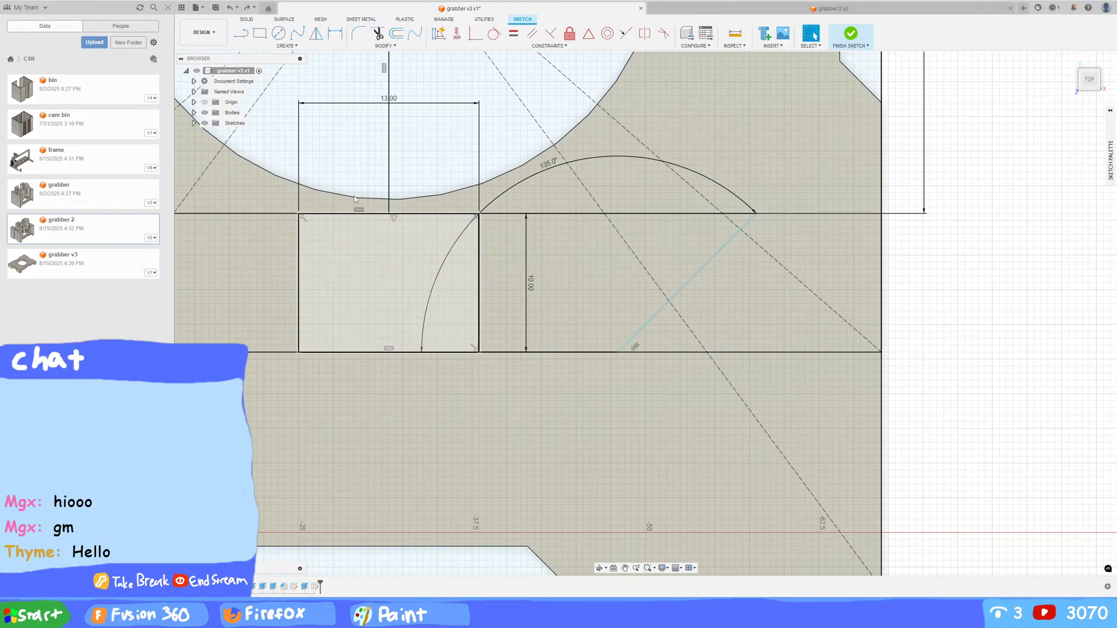
Step: Dimension the horizontal distance from the pocket's lower corner to the angled line's lower end as 10 mm
key("d")
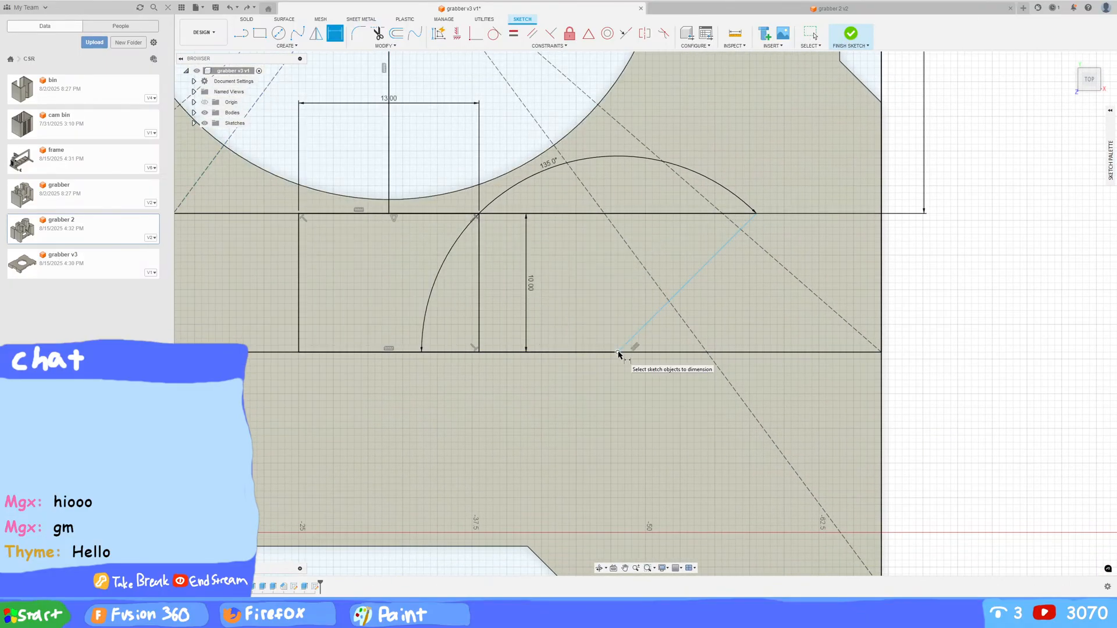
left_click(618, 352)
left_click(478, 351)
middle_click_drag(512, 517, 559, 404)
left_click(560, 440)
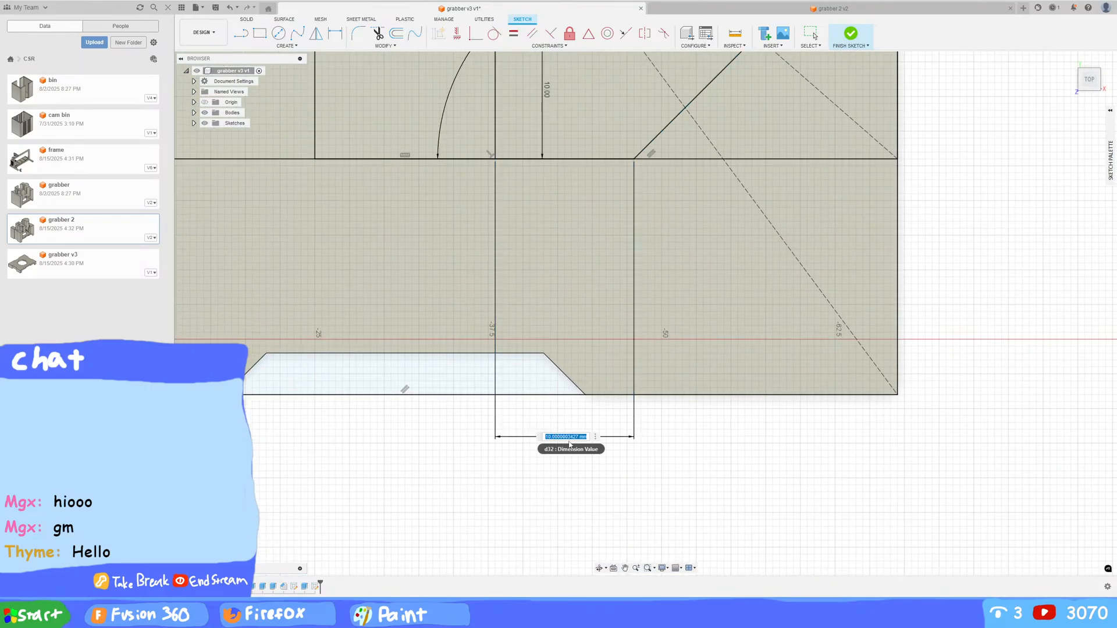
type("10")
key("Return")
key("Escape")
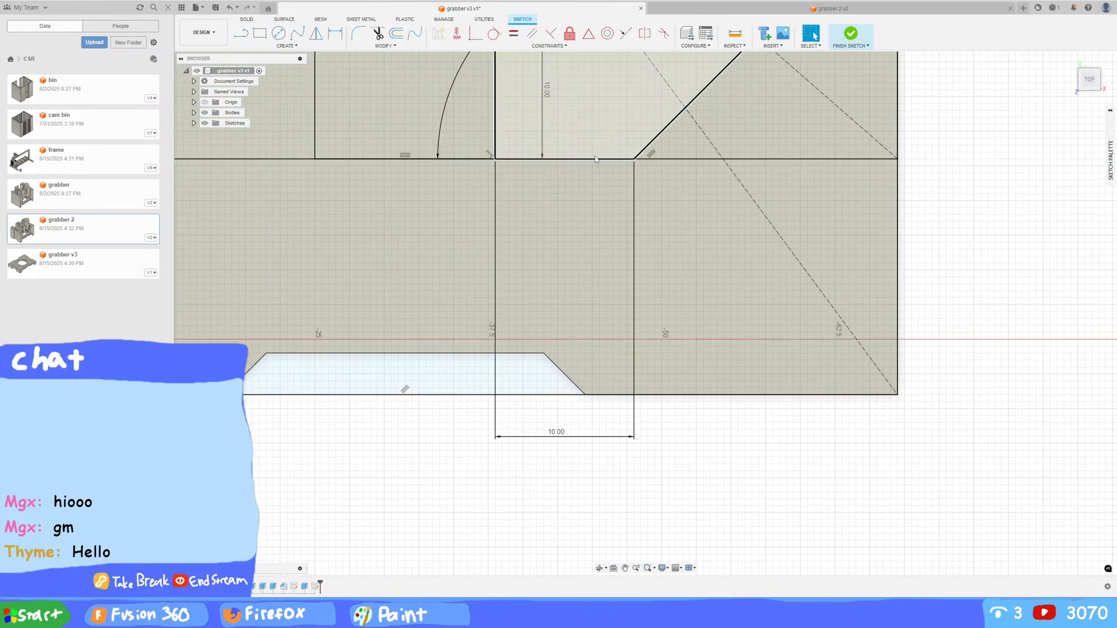
Step: Check the angled line and the horizontal line at its lower end, and undo the 10 mm dimension between pocket and angled line
left_click(597, 159)
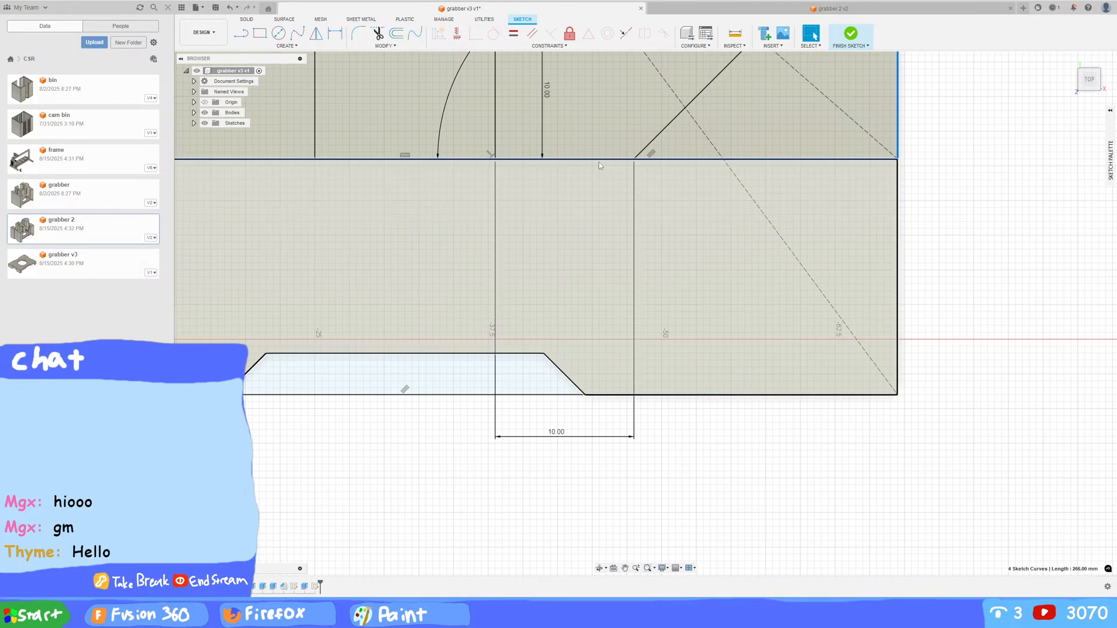
left_click(640, 155)
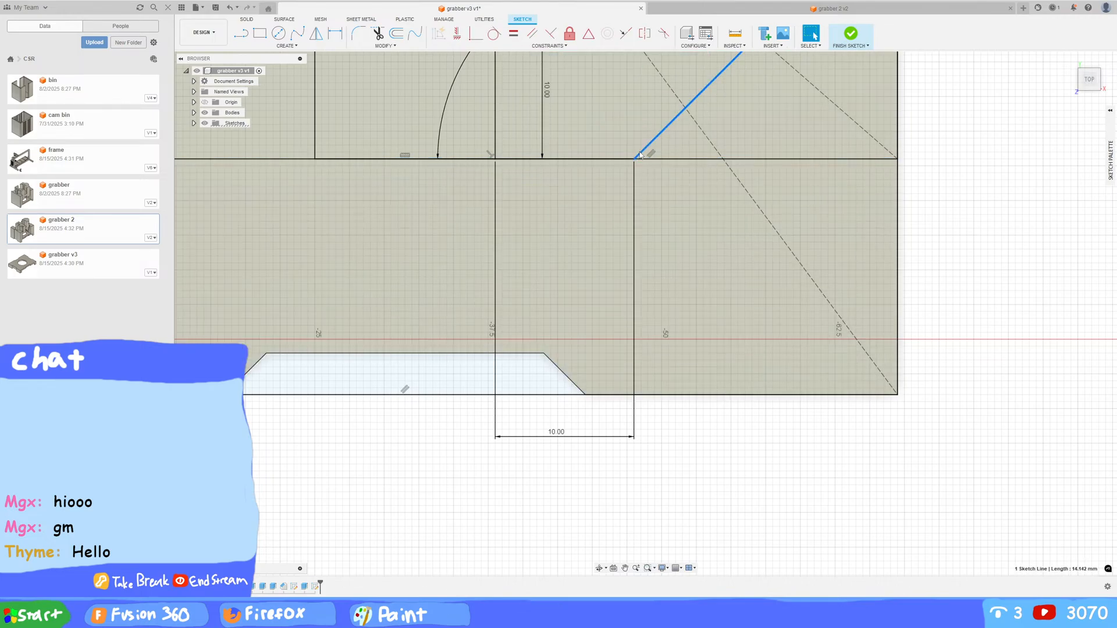
left_click(627, 159)
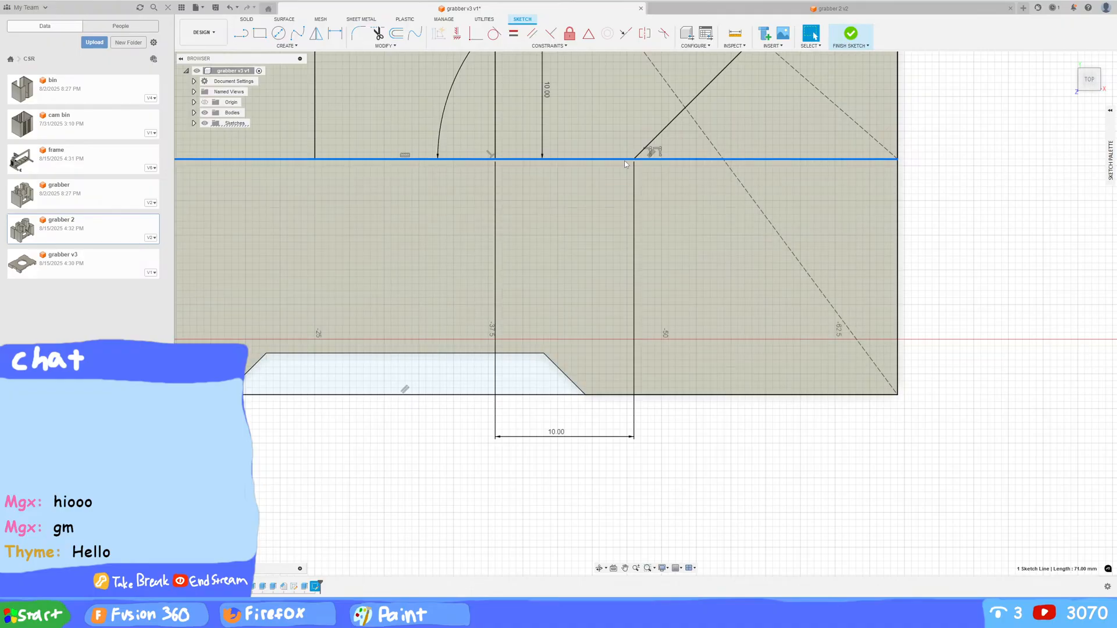
scroll(924, 285, "down", 3)
left_click(970, 294)
key("ctrl+z")
key("ctrl+z")
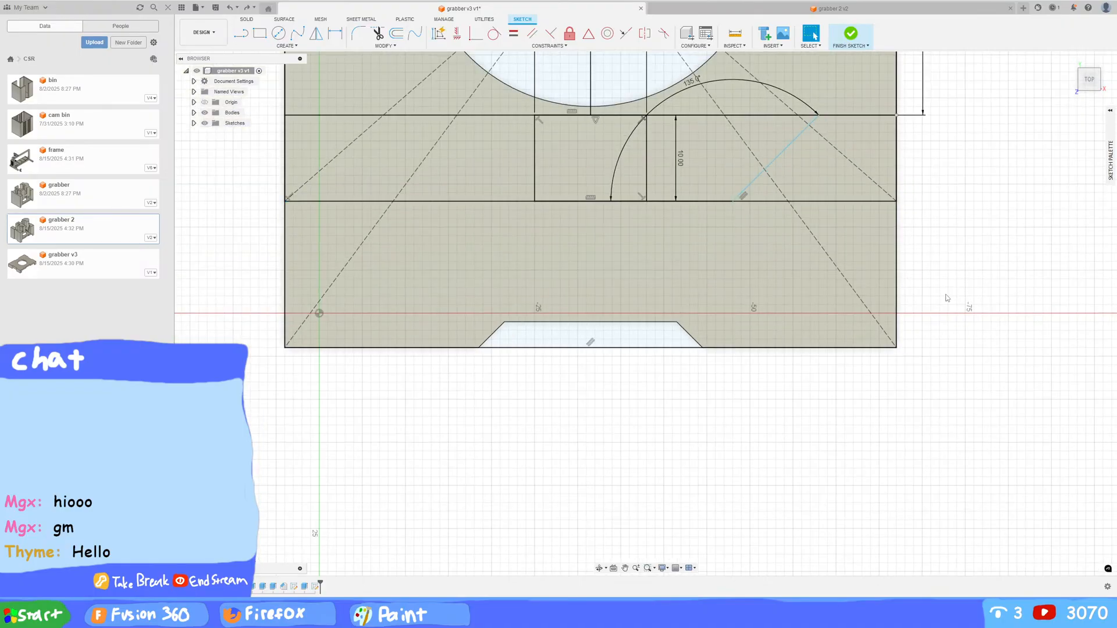
Step: Replace the angled line with a new 135° line from beside the pocket's lower corner up to the horizontal line below the hole
left_click(731, 198)
left_click(716, 198)
left_click(241, 33)
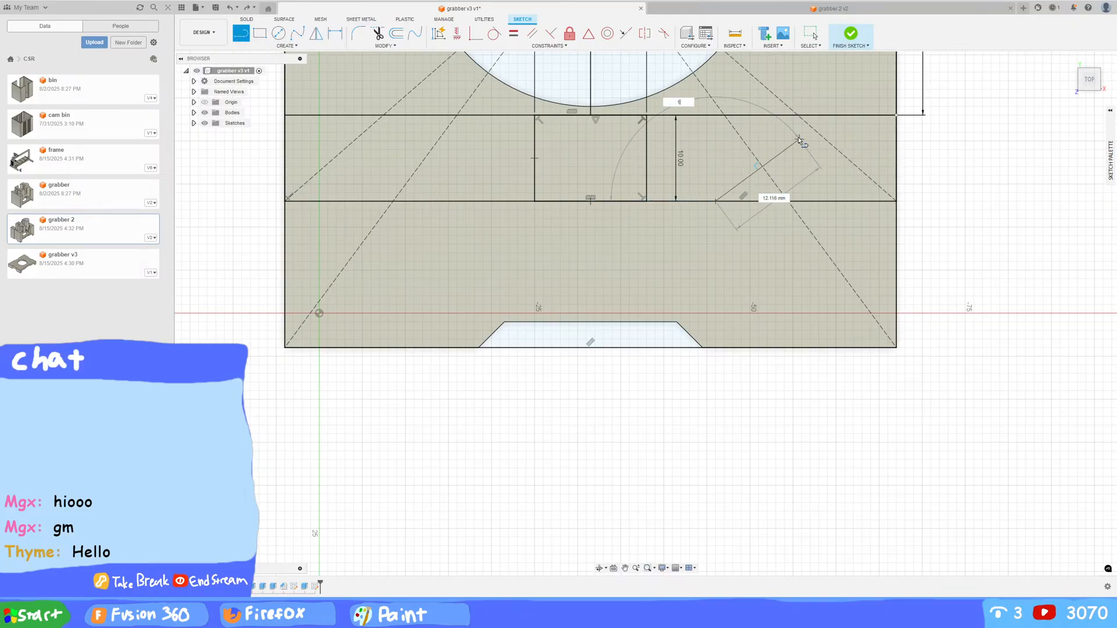
key("Return")
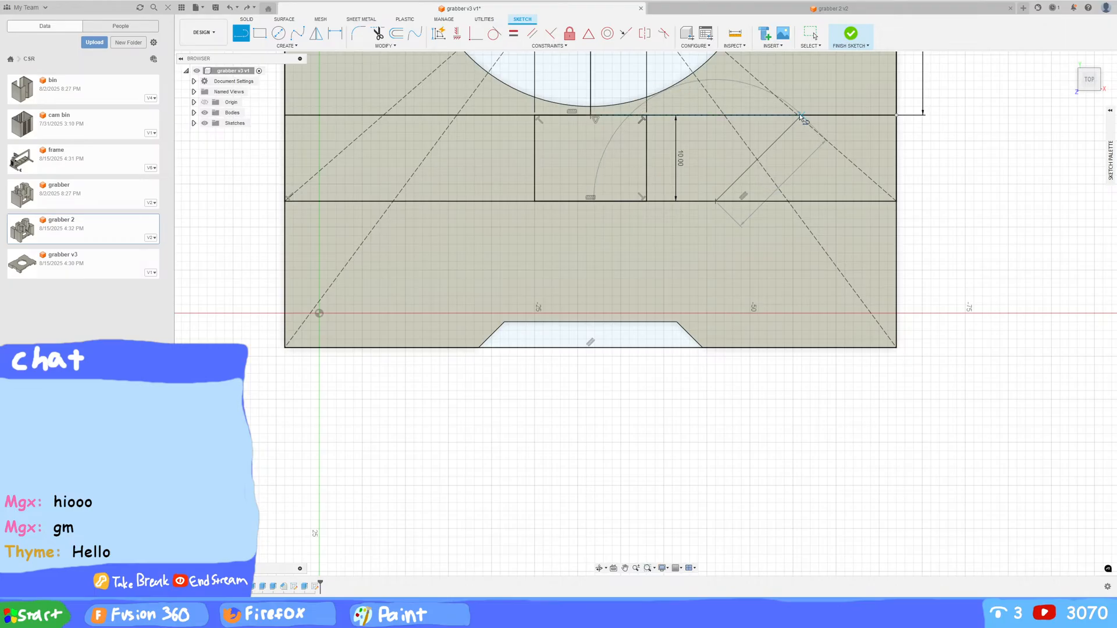
scroll(769, 135, "down", 4)
scroll(638, 185, "up", 10)
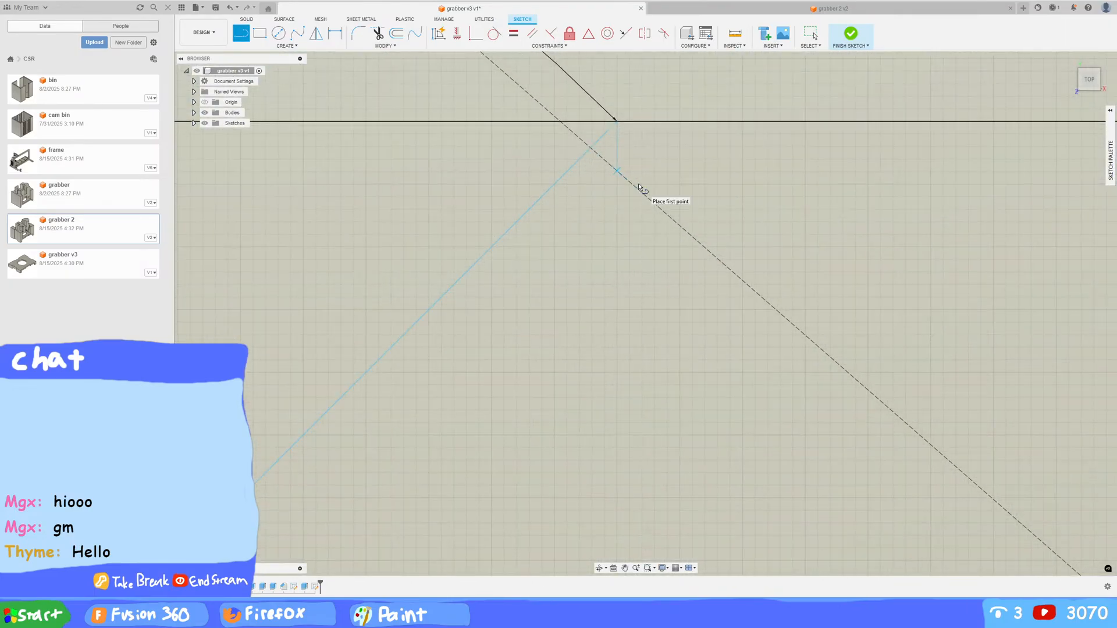
scroll(591, 214, "down", 10)
Step: Dimension the gap between the pocket's lower corner and the new angled line's lower end as 10 mm
key("d")
left_click(591, 218)
left_click(497, 218)
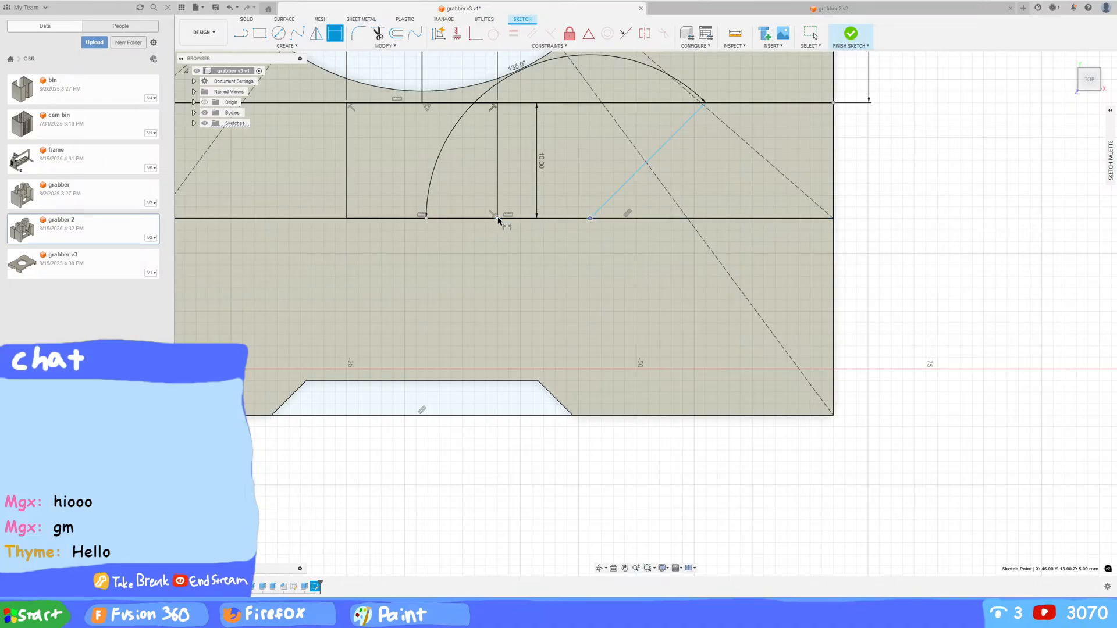
left_click(549, 473)
type("10")
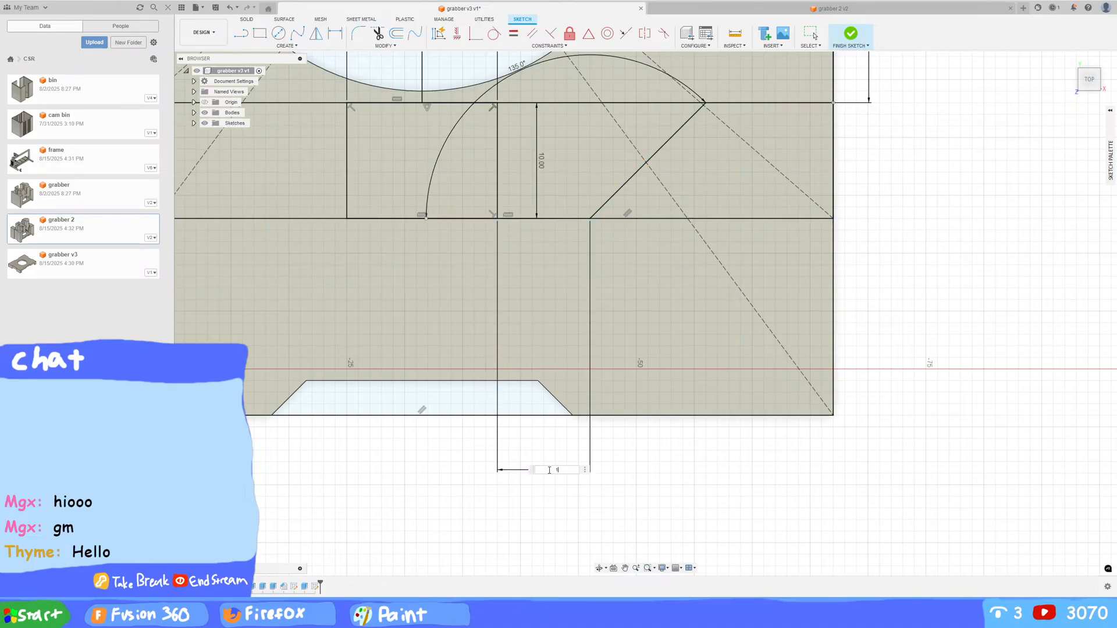
key("Return")
scroll(622, 374, "down", 5)
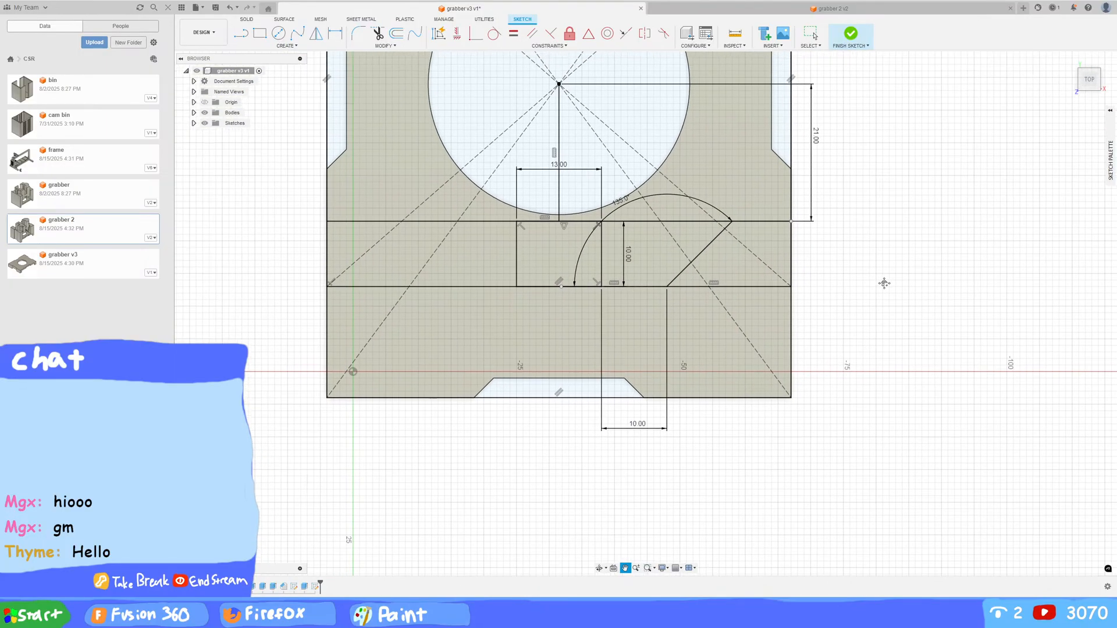
key("Escape")
Step: Draw a 45° angled line on the pocket's other side, from its lower edge line outward to the horizontal line below the hole
middle_click_drag(468, 160, 562, 162)
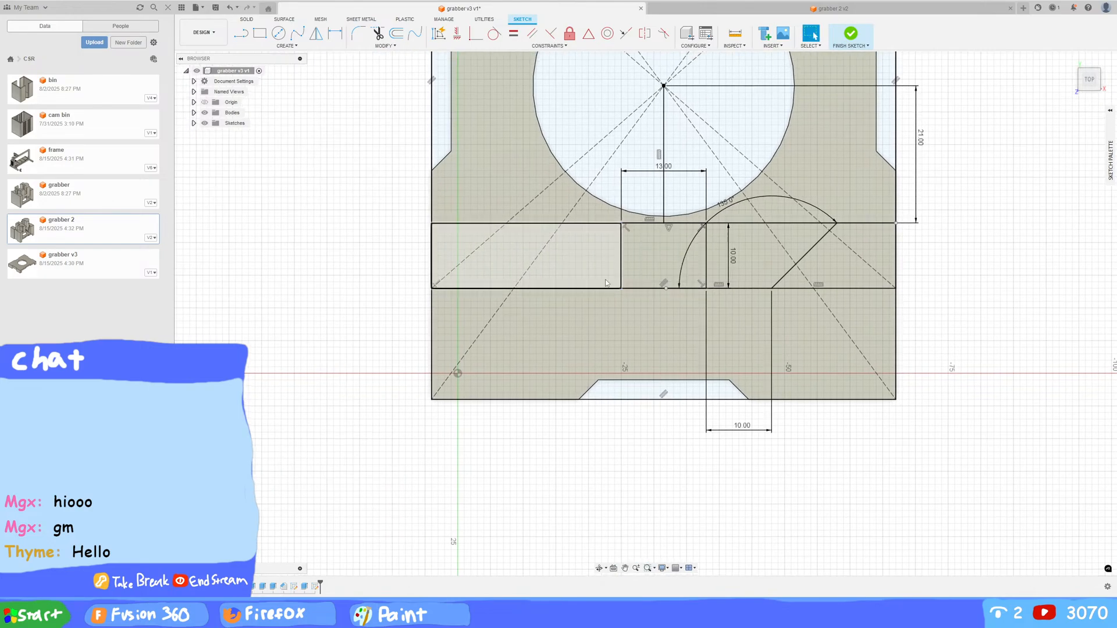
left_click(285, 45)
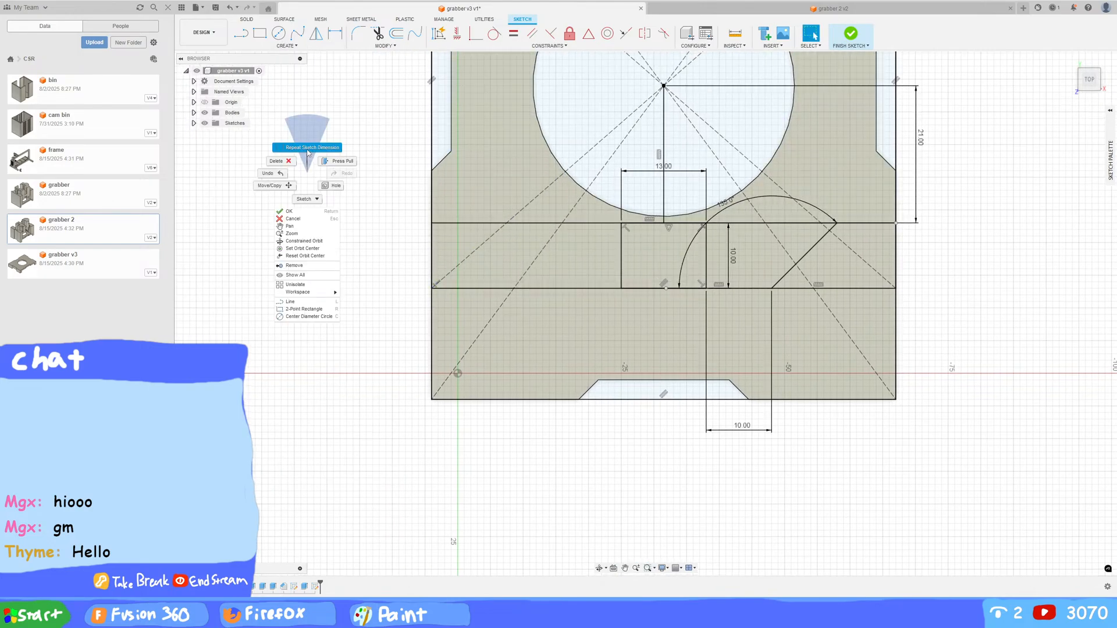
left_click(241, 35)
left_click(563, 288)
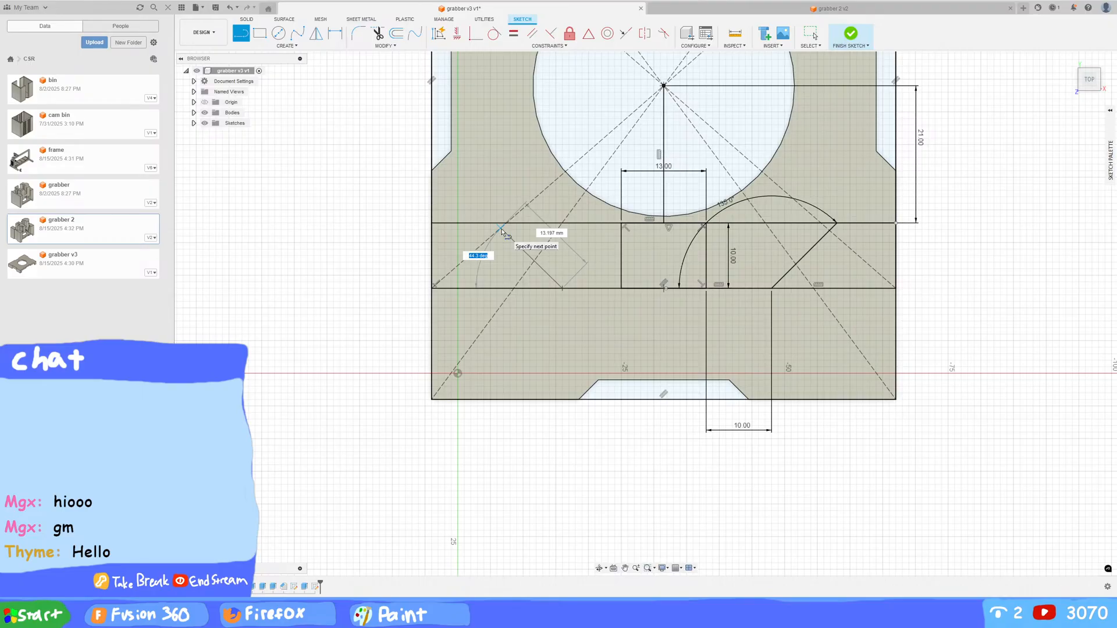
type("45")
key("Tab")
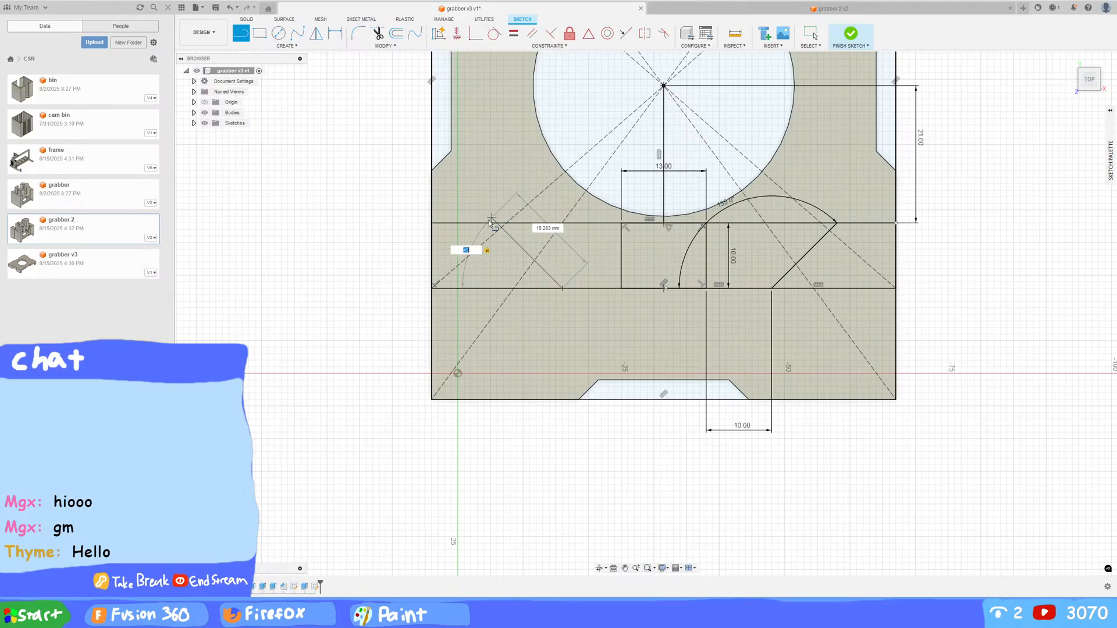
left_click(495, 227)
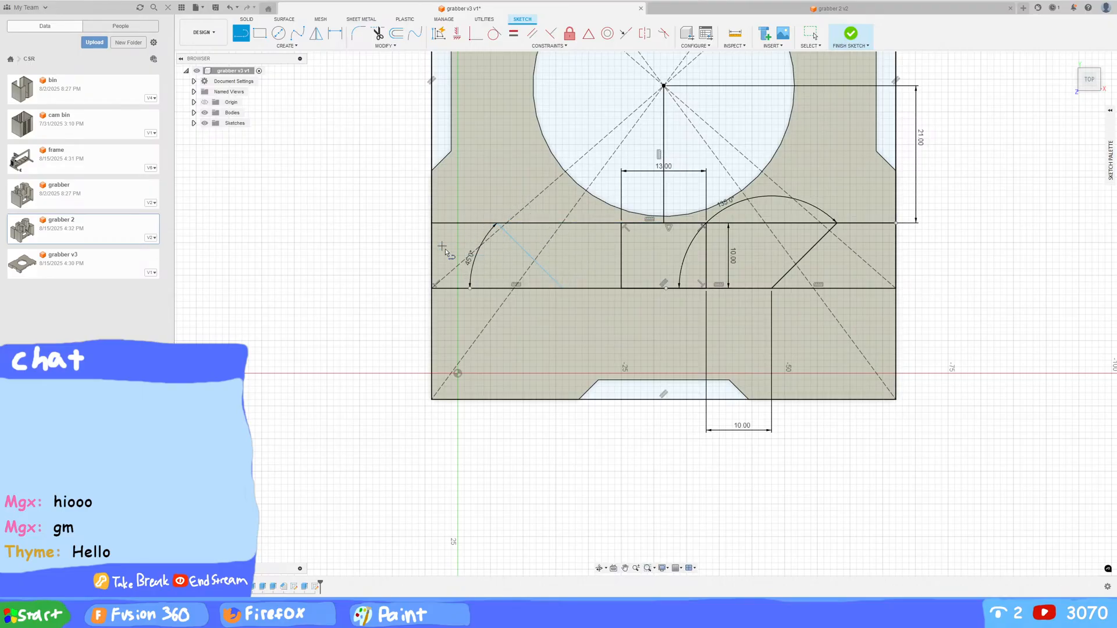
Step: Dimension the gap between the pocket's lower-left corner and the 45° angled line's lower end as 10 mm
key("d")
left_click(562, 288)
left_click(621, 288)
left_click(595, 430)
type("10")
key("Return")
mouse_move(933, 330)
middle_mouse_down()
mouse_move(927, 389)
mouse_move(836, 413)
middle_mouse_up()
key("Escape")
scroll(739, 379, "down", 3)
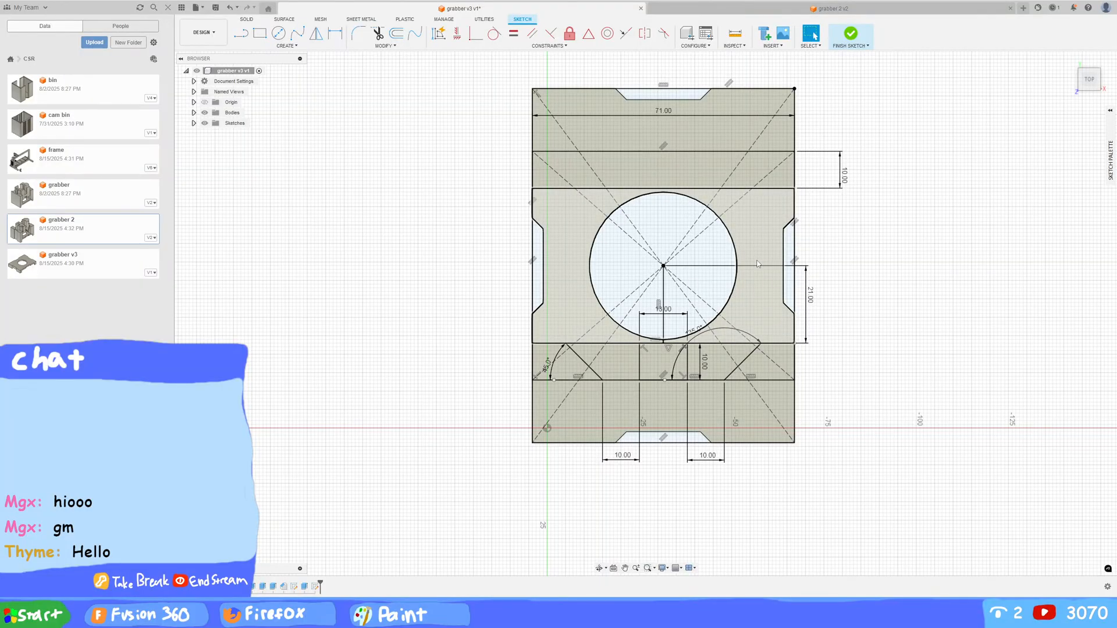
middle_click_drag(731, 275, 694, 299)
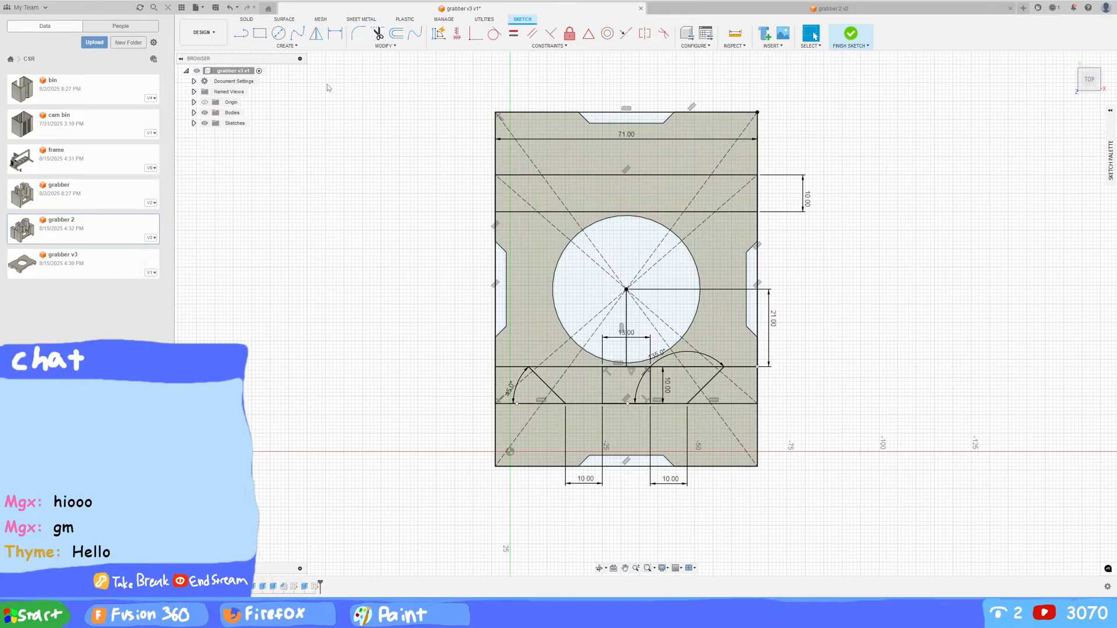
Step: Place a sketch point at the midpoint of the outer horizontal line above the hole
scroll(644, 211, "up", 3)
key("l")
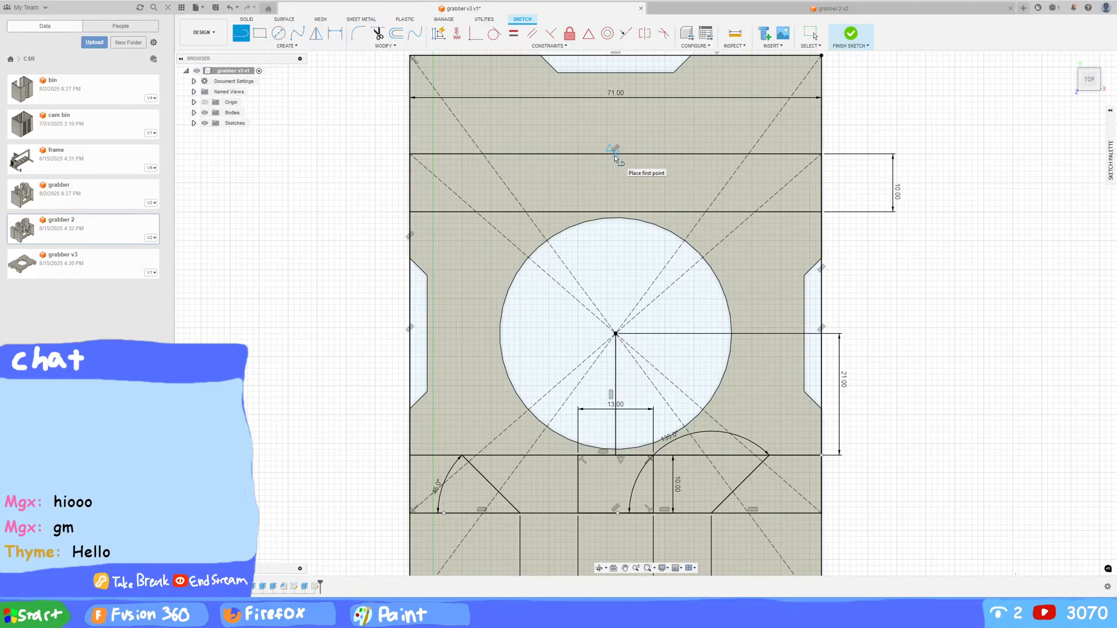
left_click(286, 46)
left_click(250, 133)
Step: Draw a 135° angled line from right of the midpoint on the outer horizontal line down to the inner line above the hole
left_click(243, 36)
left_click(659, 154)
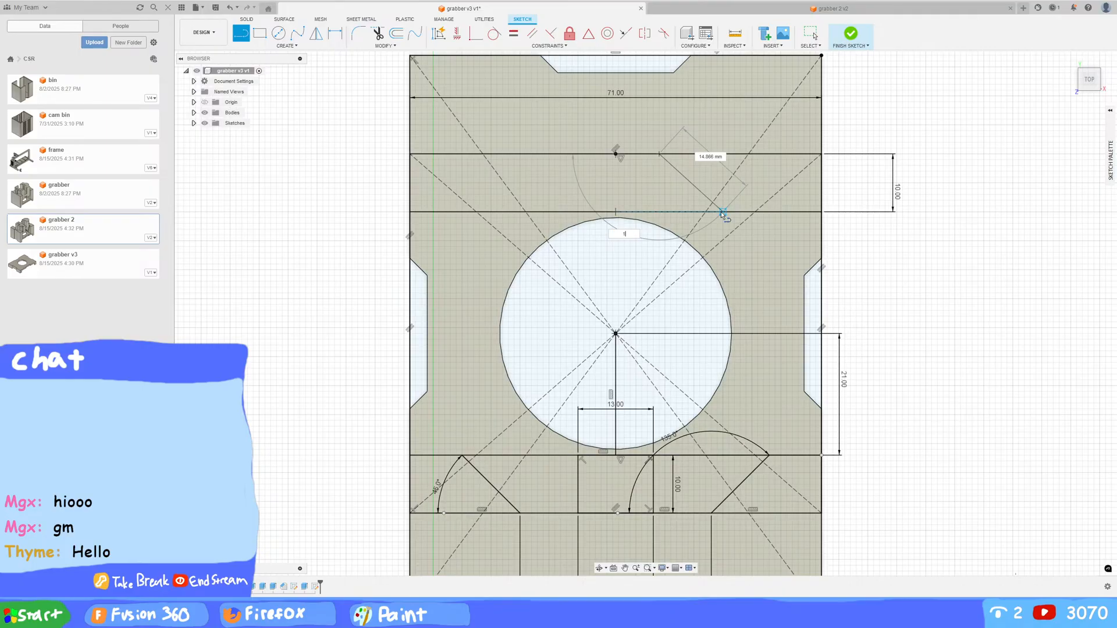
type("135")
key("Return")
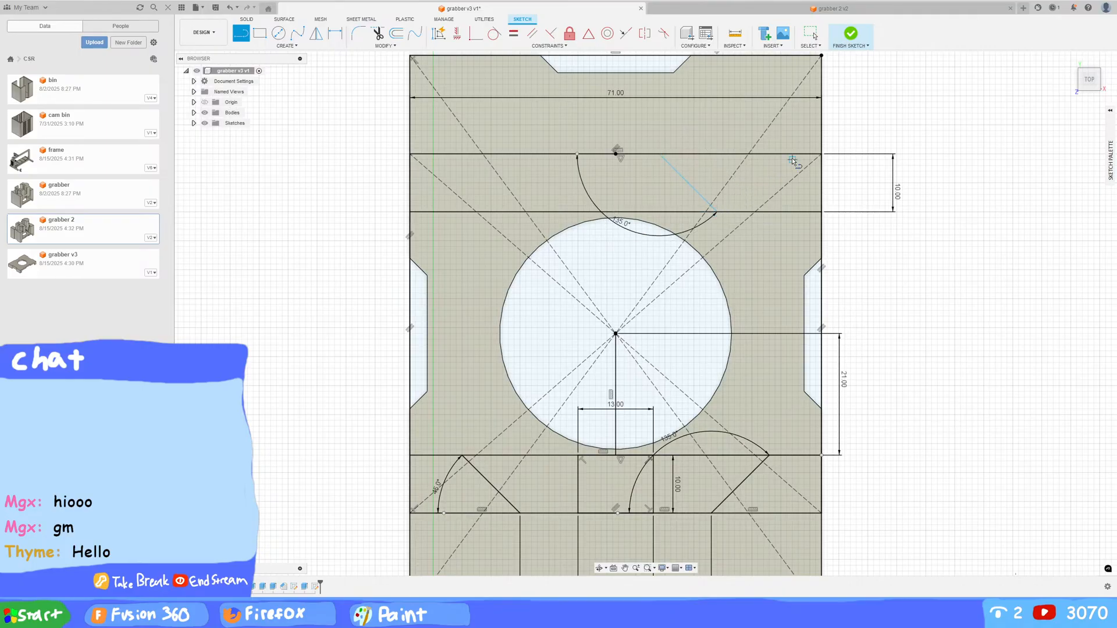
Step: Dimension the distance from the midpoint to the 135° line's upper end as 10 mm
key("d")
left_click(659, 154)
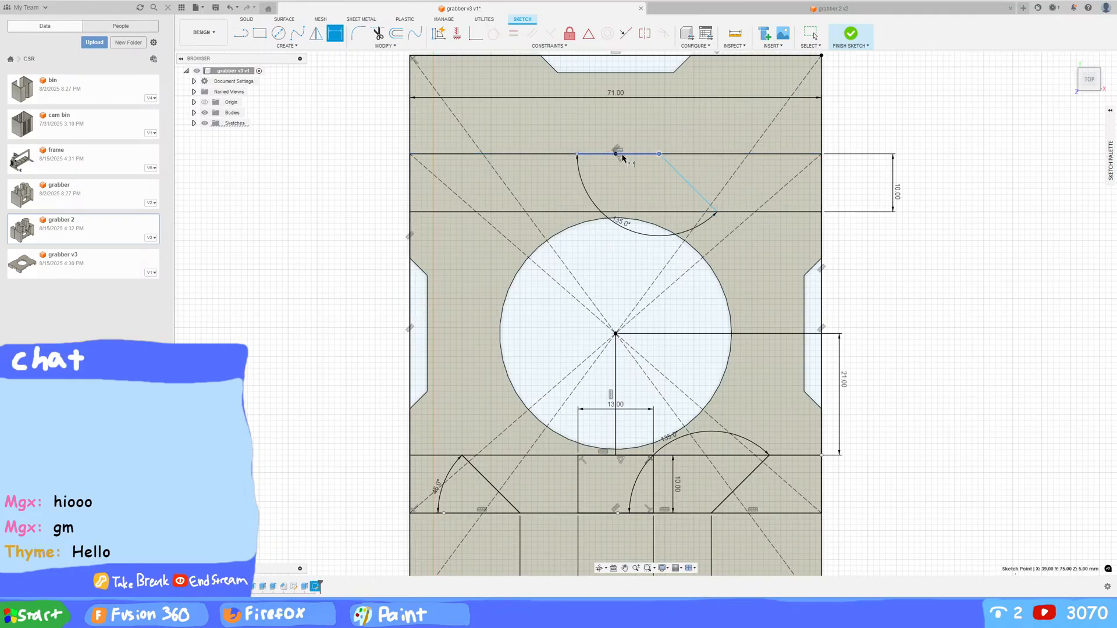
left_click(616, 154)
middle_click_drag(692, 109, 673, 242)
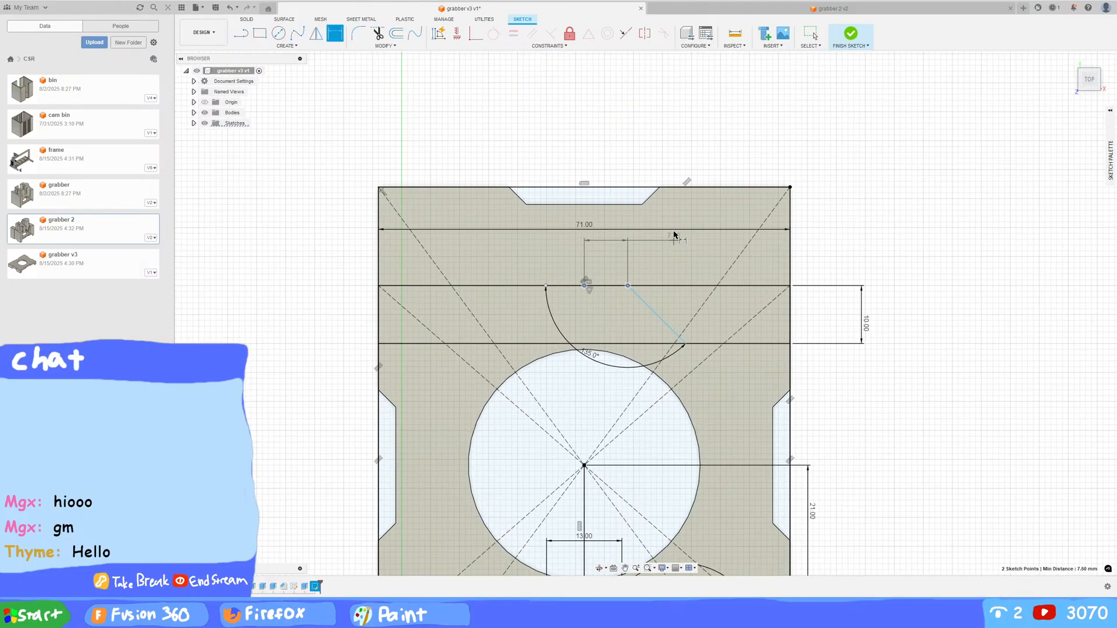
left_click(649, 158)
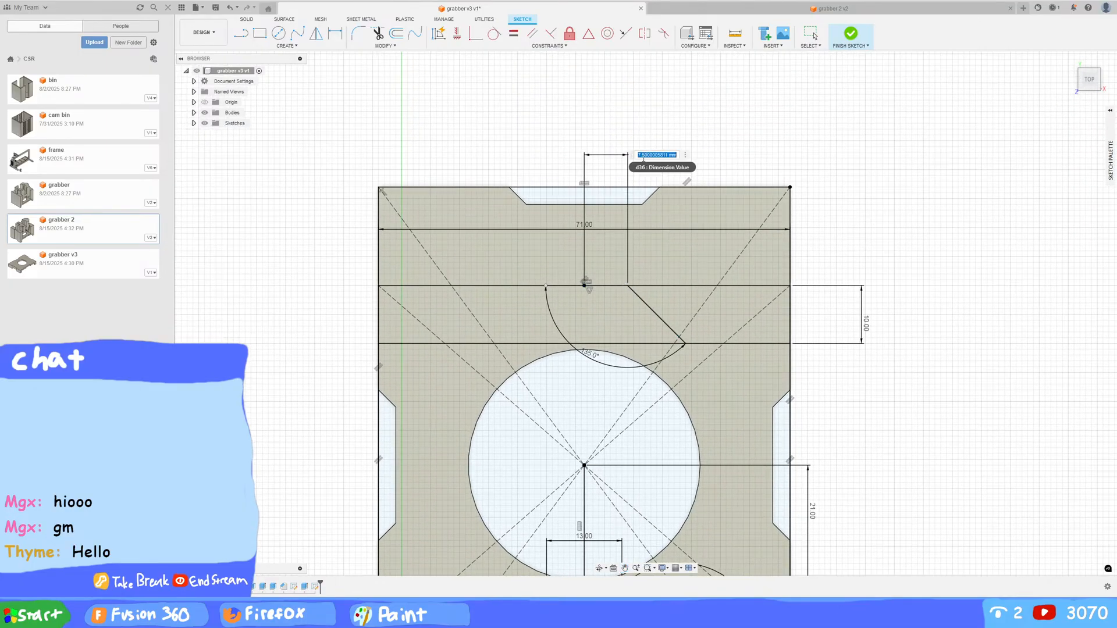
type("10")
key("Return")
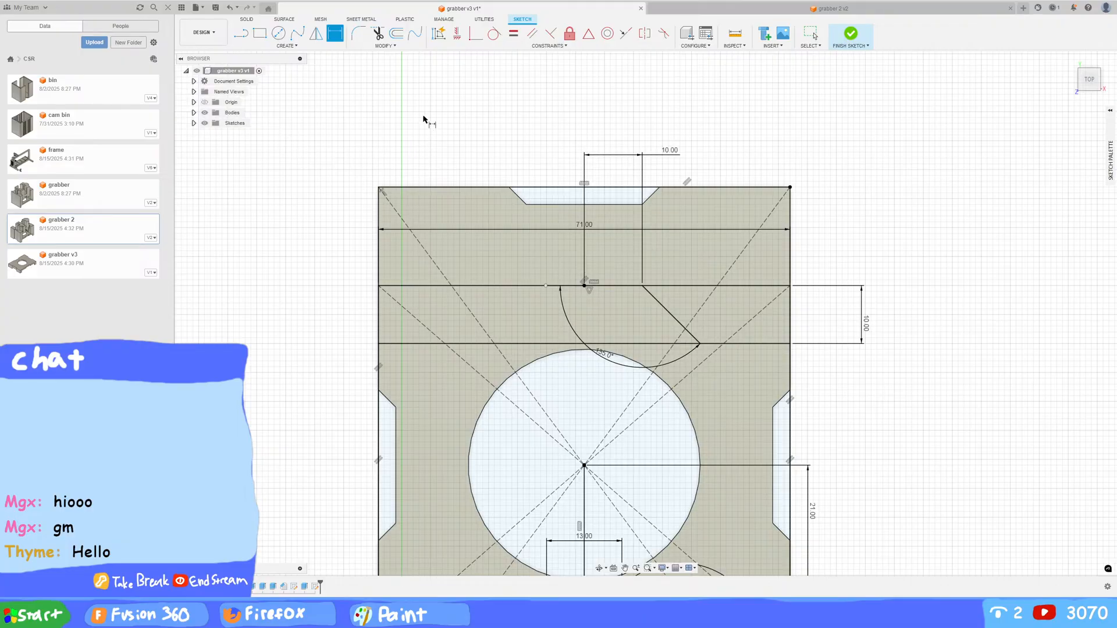
Step: Draw a 45° angled line left of the midpoint, from the outer horizontal line down to the inner line above the hole
key("l")
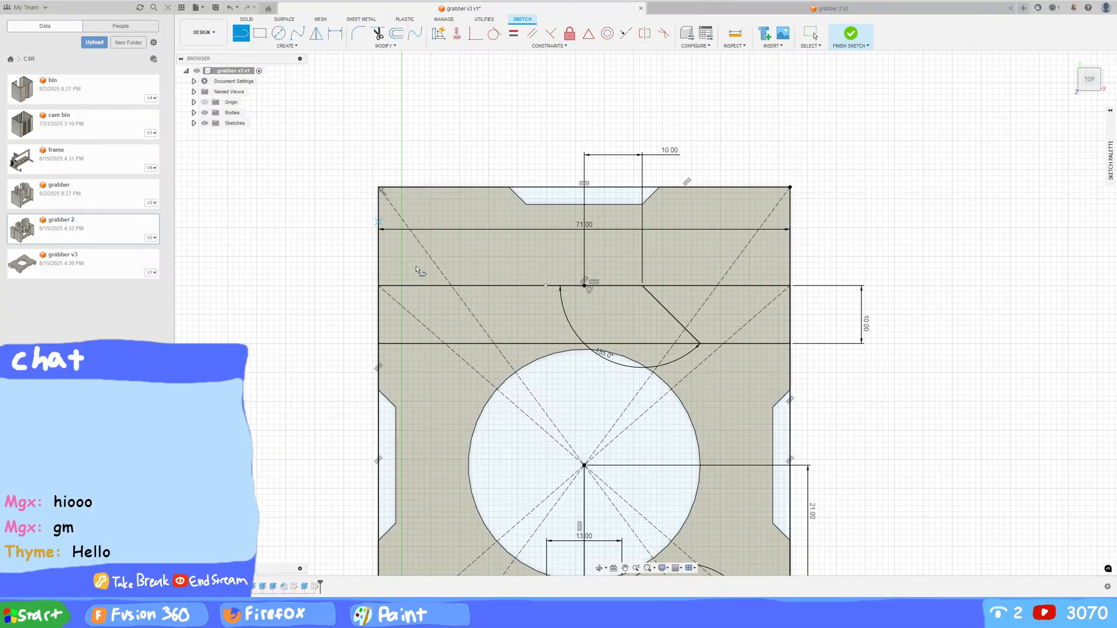
left_click(528, 285)
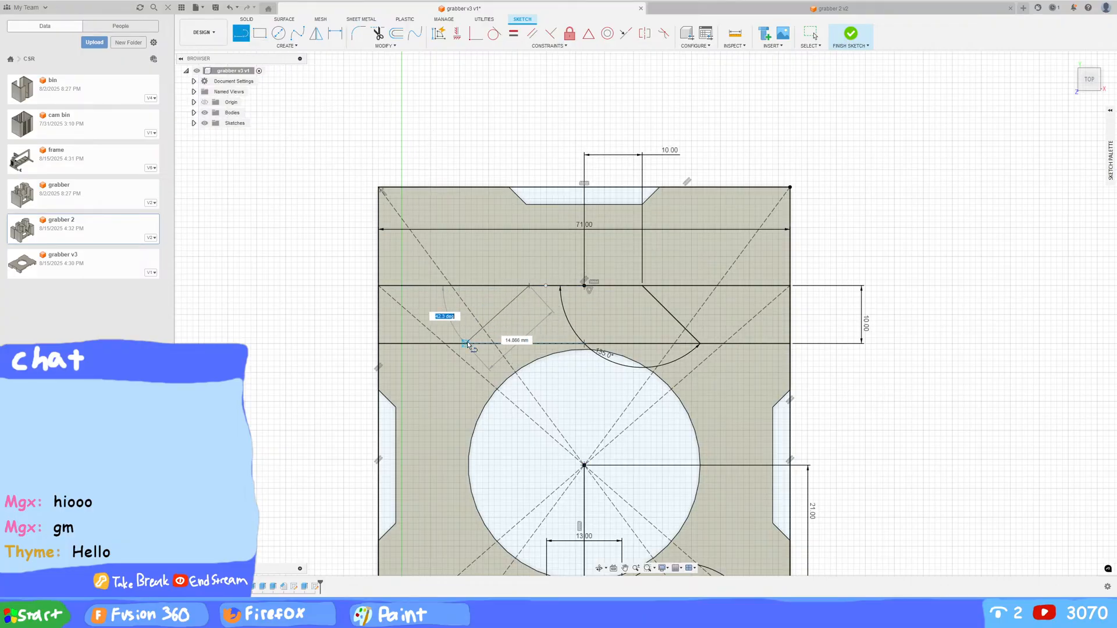
type("45")
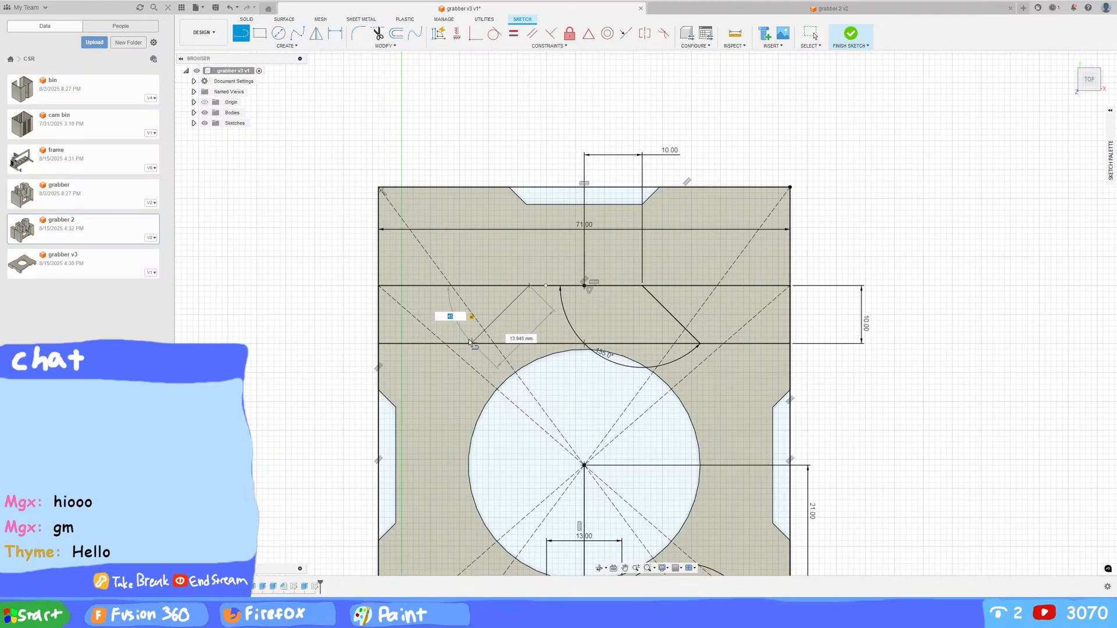
left_click(470, 345)
Step: Dimension the distance from the midpoint to the 45° line's upper end as 10 mm
key("d")
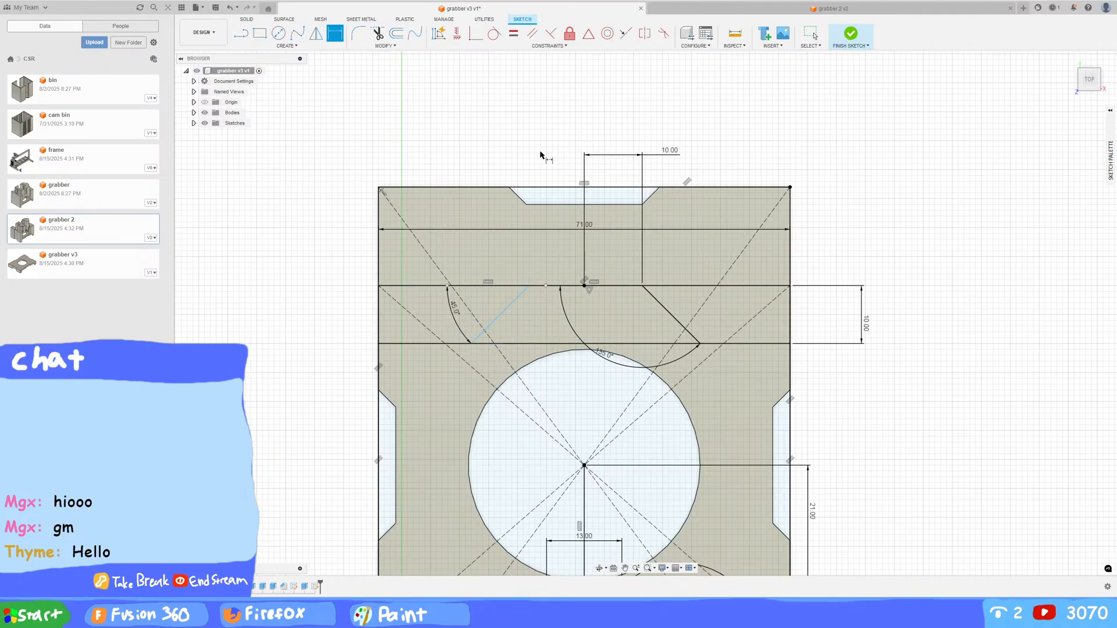
left_click(584, 286)
left_click(529, 285)
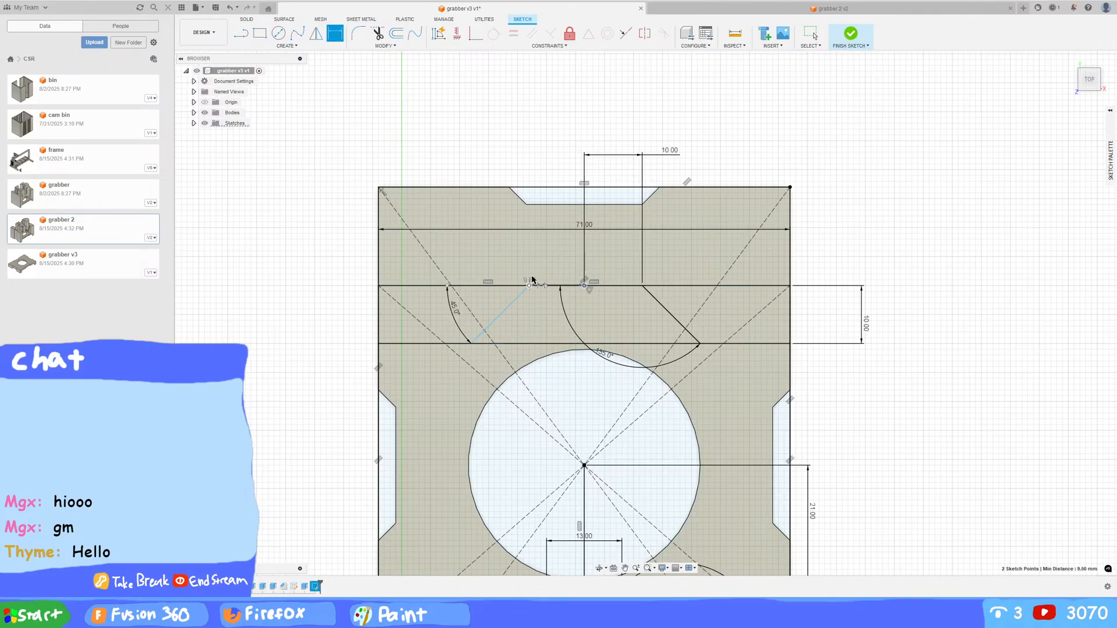
left_click(561, 152)
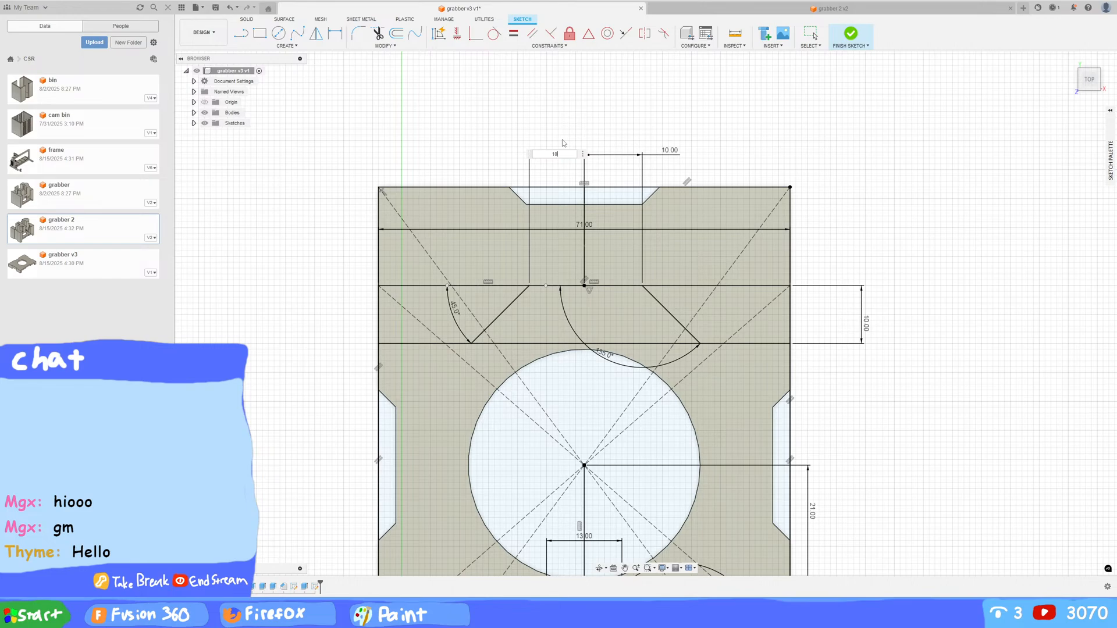
key("Return")
Step: Reposition the upper 135° angle dimension above the outer horizontal line, clear of the hole
middle_click_drag(871, 281, 872, 206)
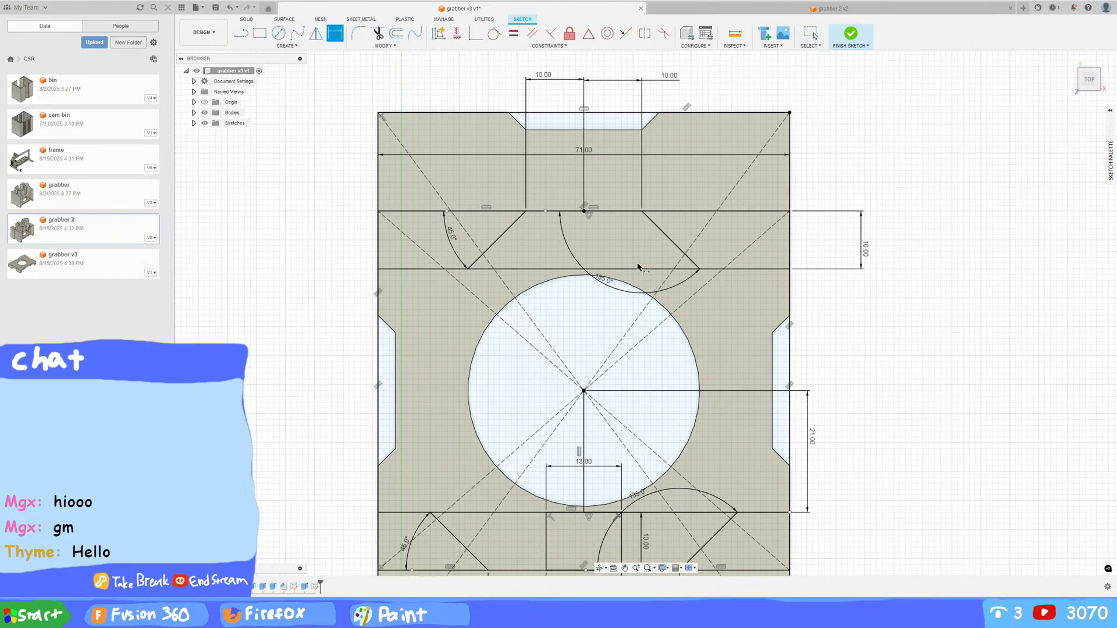
left_click(695, 182)
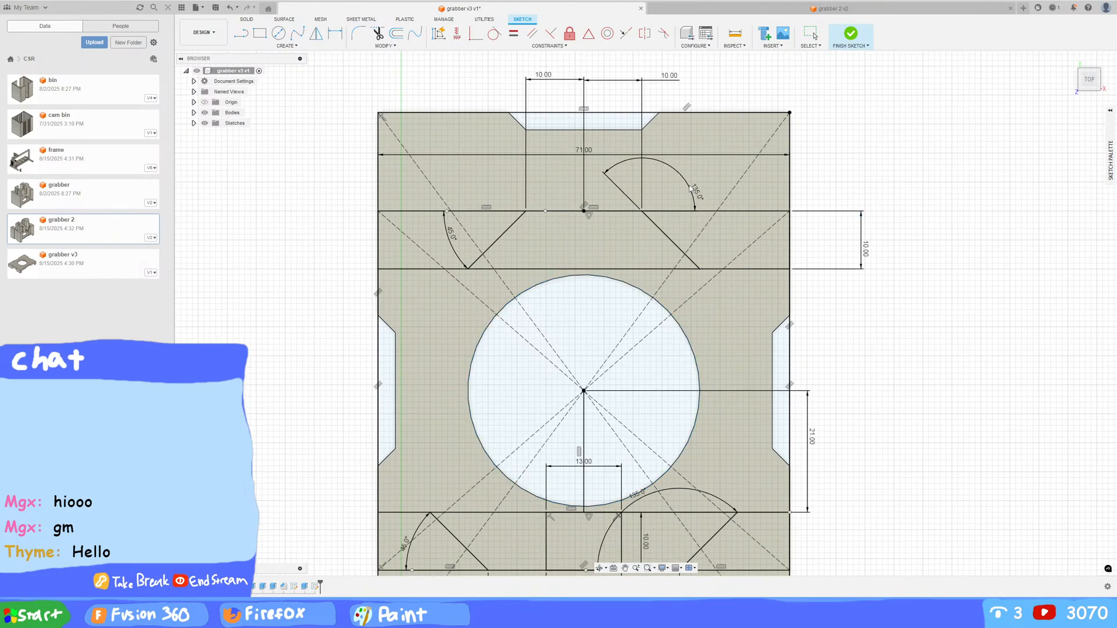
key("Escape")
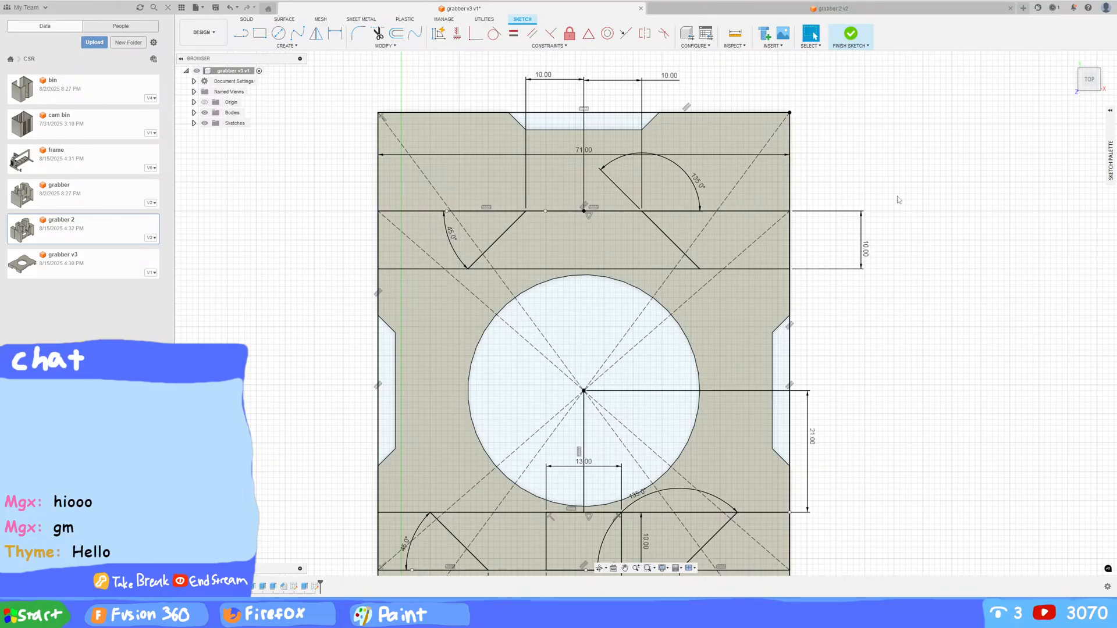
Step: Examine the completed block outlines at both ends of the plate from several angles
middle_click_drag(876, 201, 844, 178)
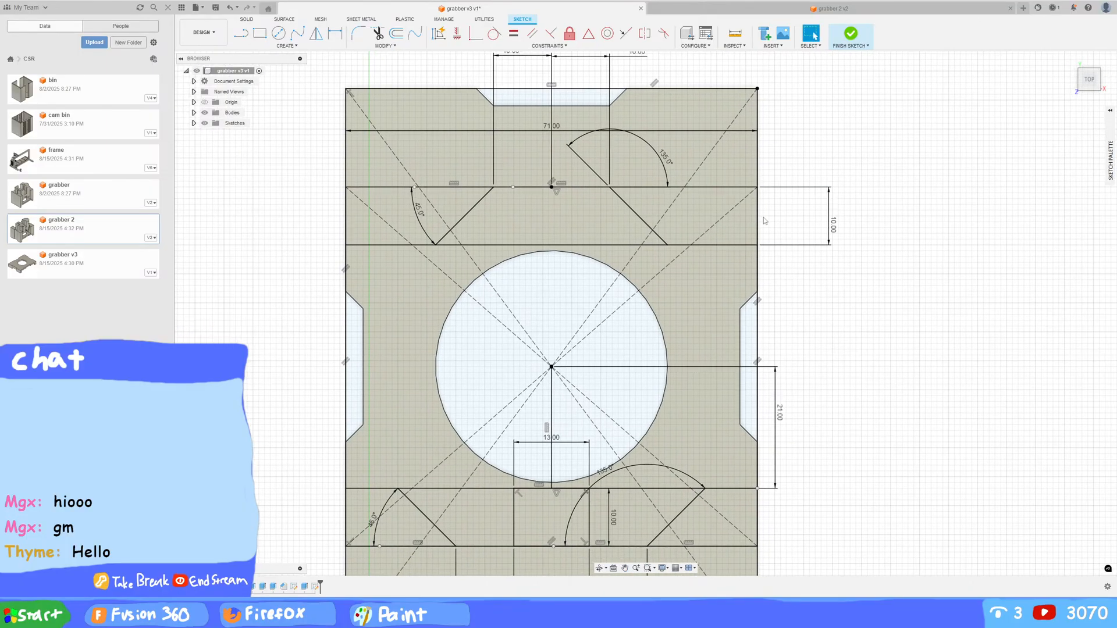
scroll(763, 217, "up", 2)
scroll(765, 232, "down", 3)
mouse_move(868, 315)
middle_mouse_down()
mouse_move(881, 220)
mouse_move(795, 297)
mouse_move(773, 267)
mouse_move(730, 268)
mouse_move(764, 339)
mouse_move(705, 292)
mouse_move(765, 331)
middle_mouse_up()
scroll(881, 220, "down", 2)
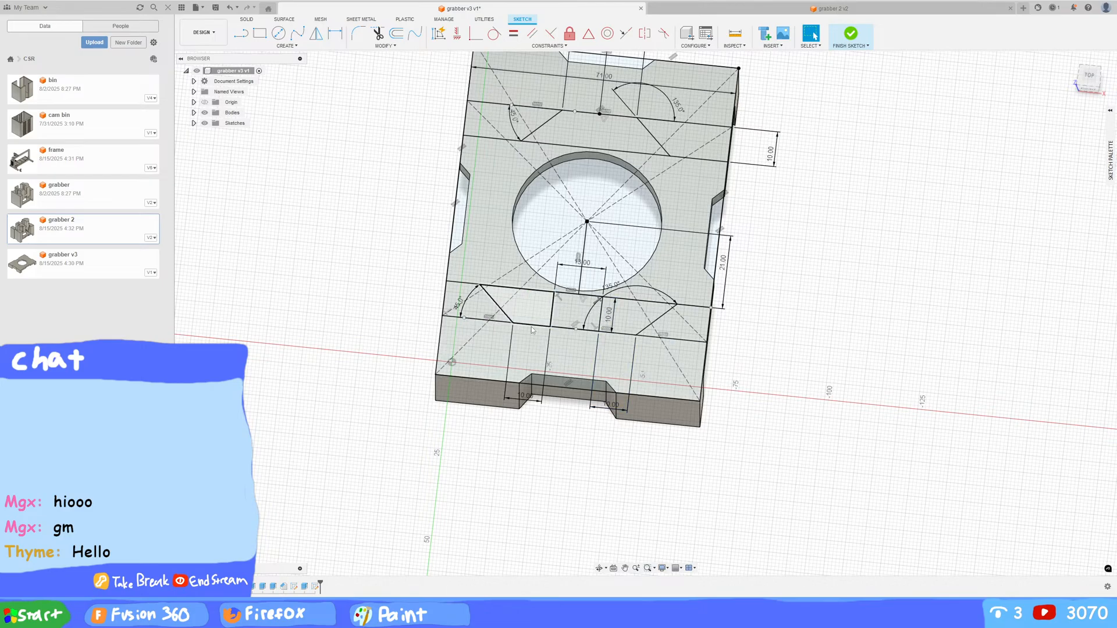
middle_click_drag(765, 362, 570, 314, "shift")
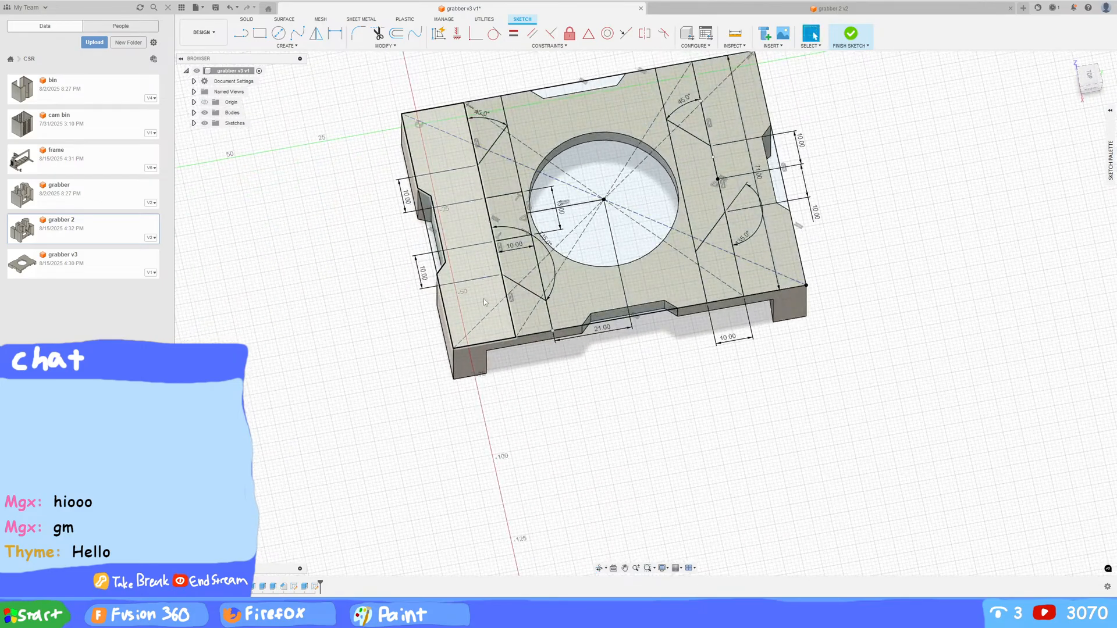
middle_click_drag(650, 395, 639, 376, "shift")
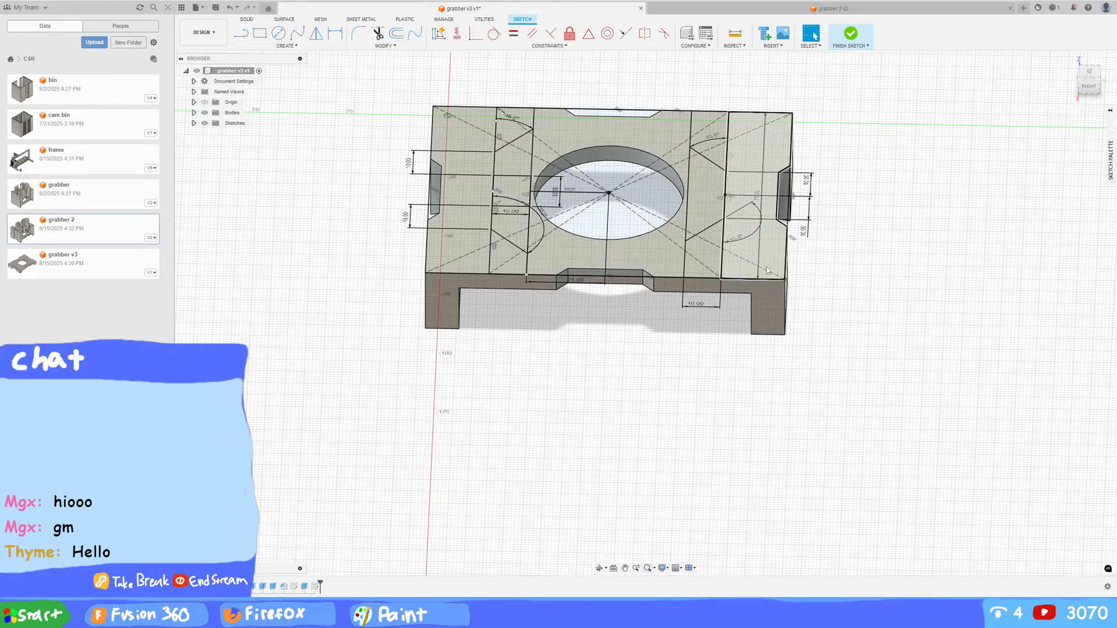
Step: Extrude the end strips and the four corner profiles outside the angled lines 40 mm upward, joined to the plate
key("e")
left_click(740, 246)
left_click(704, 257)
left_click(712, 143)
left_click(462, 232)
left_click(495, 255)
left_click(504, 129)
middle_click_drag(553, 372, 556, 354, "shift")
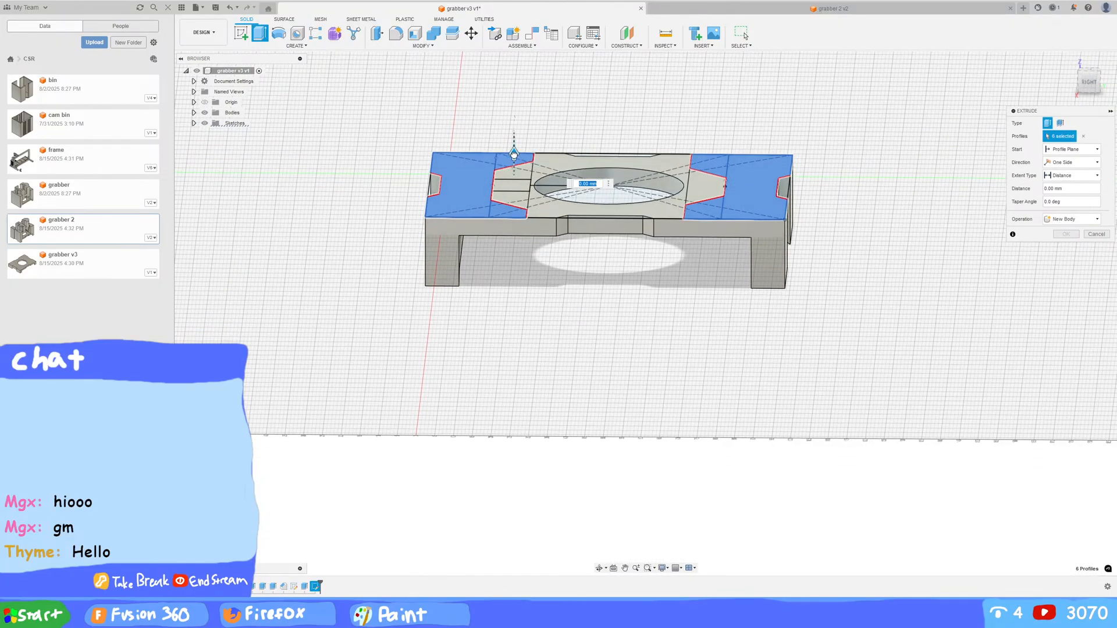
left_click_drag(513, 152, 514, 62)
middle_click_drag(574, 368, 545, 419)
scroll(547, 407, "down", 3)
mouse_move(526, 227)
left_mouse_down()
mouse_move(535, 158)
mouse_move(525, 208)
left_mouse_up()
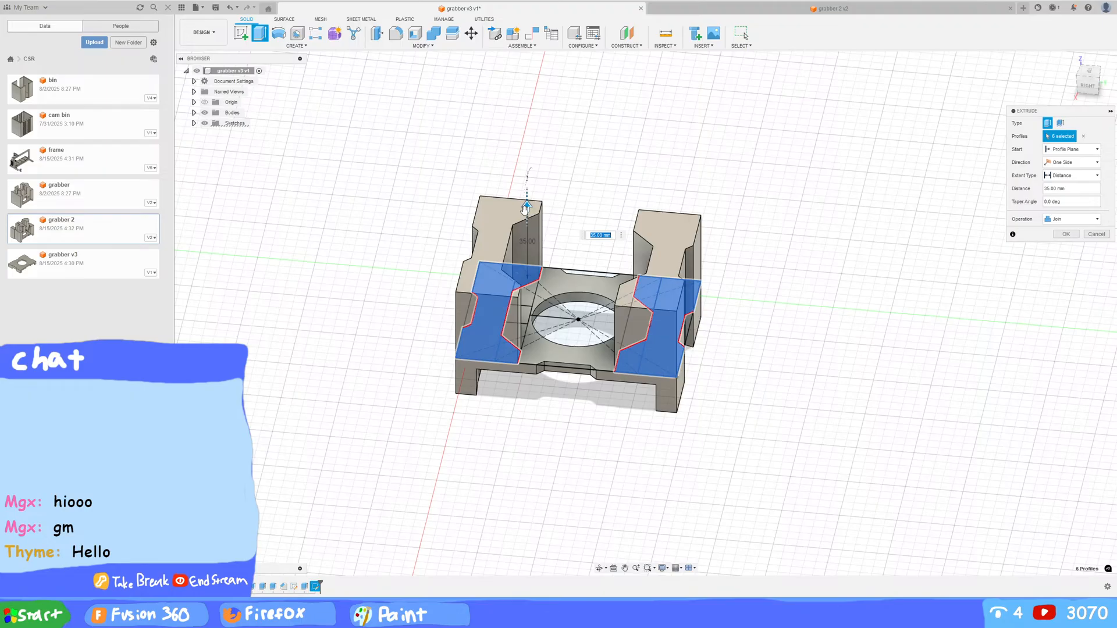
type("40")
key("Return")
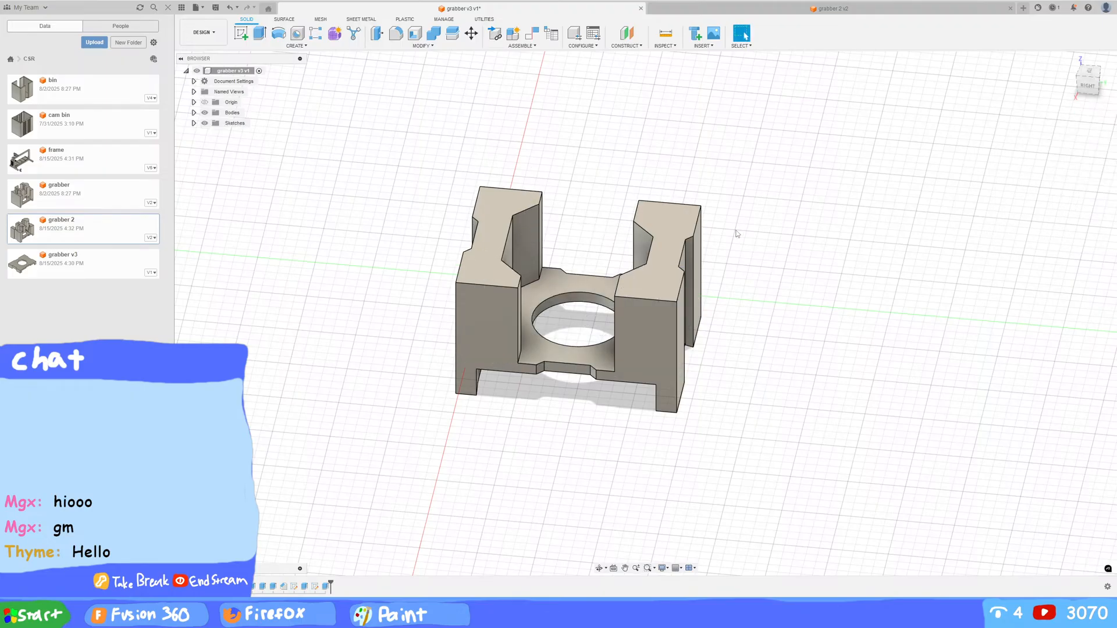
Step: Inspect the extruded blocks and reopen their sketch on the plate for editing
middle_click_drag(742, 304, 867, 259, "shift")
scroll(599, 363, "down", 3)
scroll(544, 359, "up", 3)
scroll(536, 353, "up", 3)
left_click(540, 279)
mouse_move(616, 368)
middle_mouse_down("shift")
mouse_move(720, 337)
mouse_move(619, 357)
middle_mouse_up("shift")
double_click(618, 357)
scroll(634, 327, "up", 10)
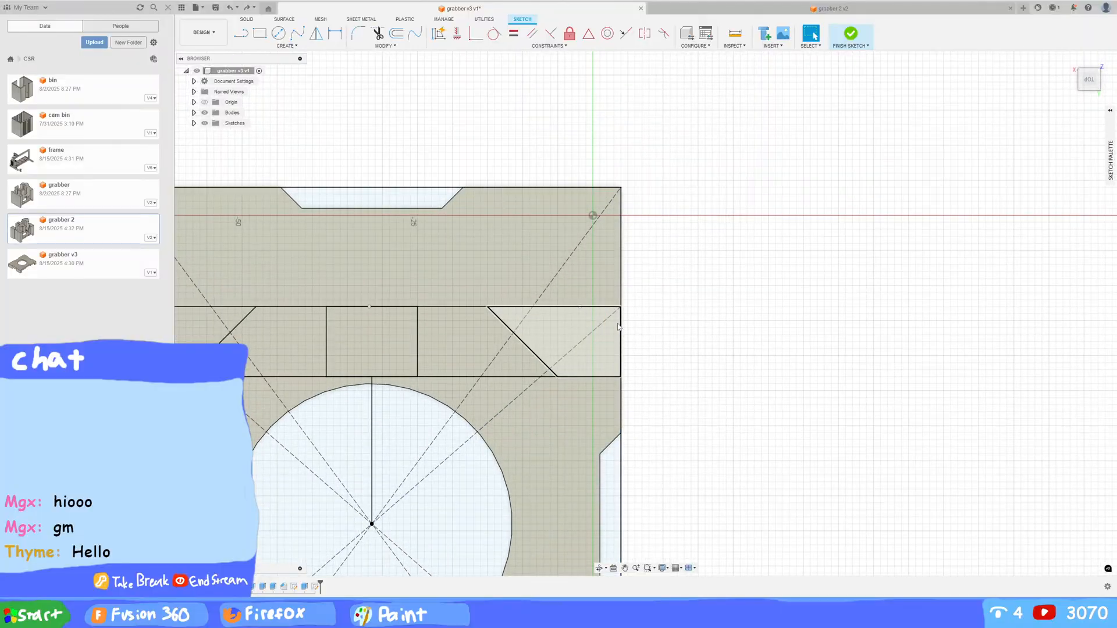
Step: Examine the plate's side edge line, the outer horizontal line and the sketch point beside the 45° angled line
scroll(629, 298, "up", 3)
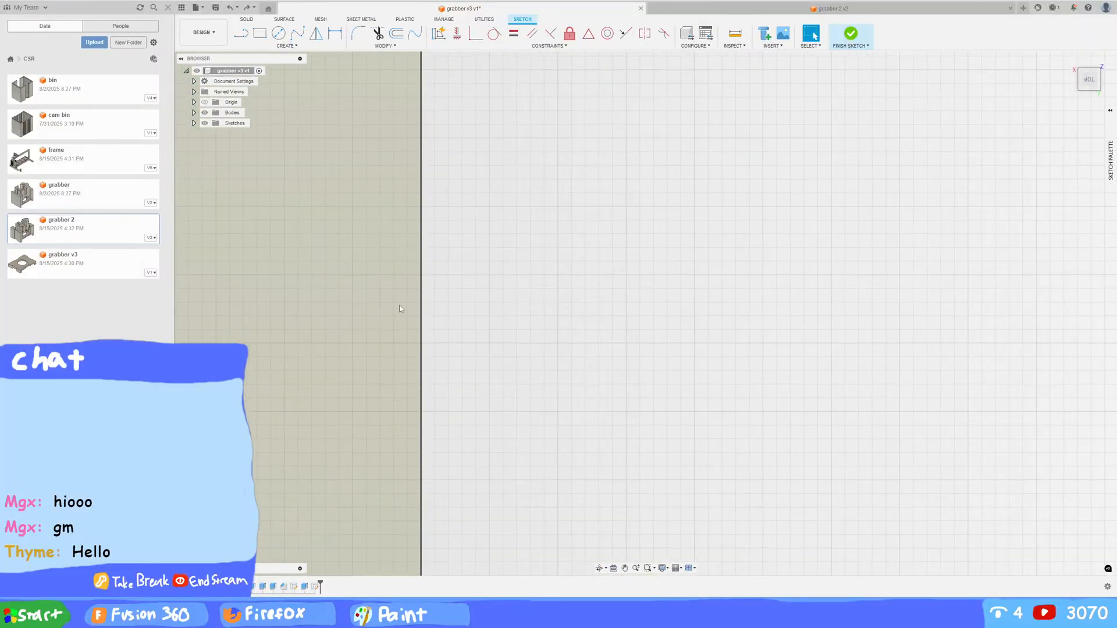
scroll(419, 291, "down", 4)
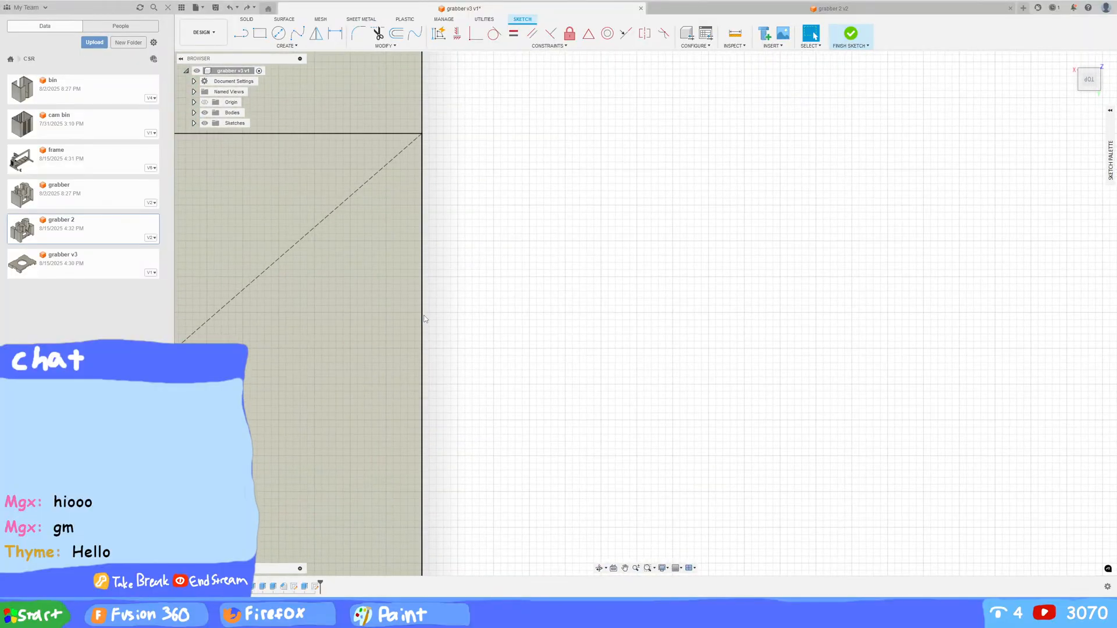
left_click(428, 226)
scroll(446, 267, "down", 4)
scroll(584, 320, "down", 2)
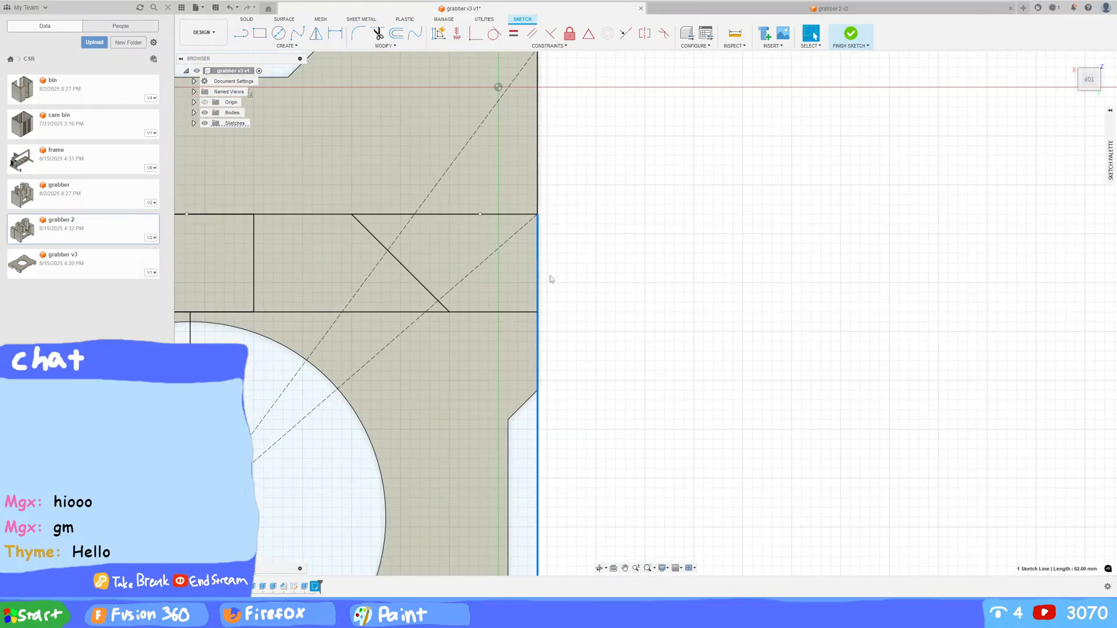
left_click(568, 272)
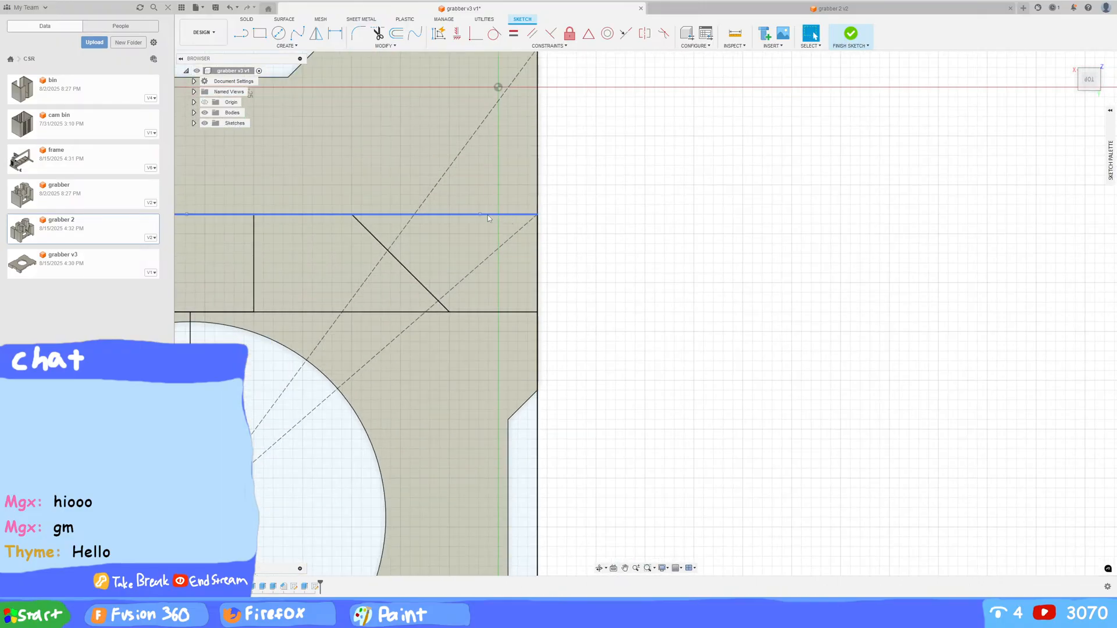
scroll(593, 287, "up", 2)
scroll(595, 286, "down", 7)
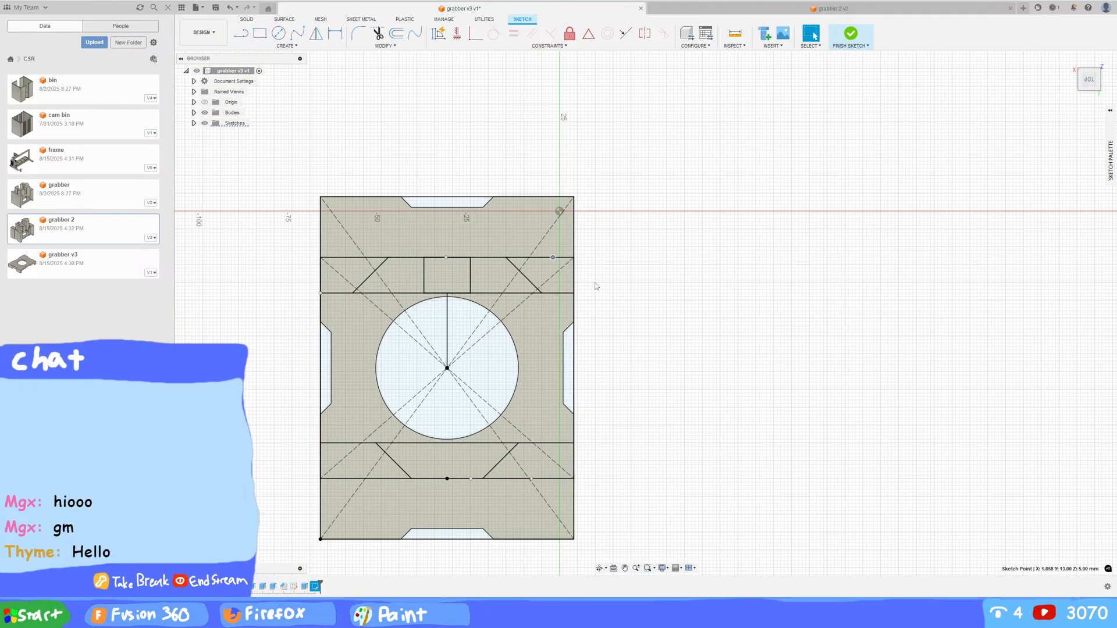
left_click(595, 286)
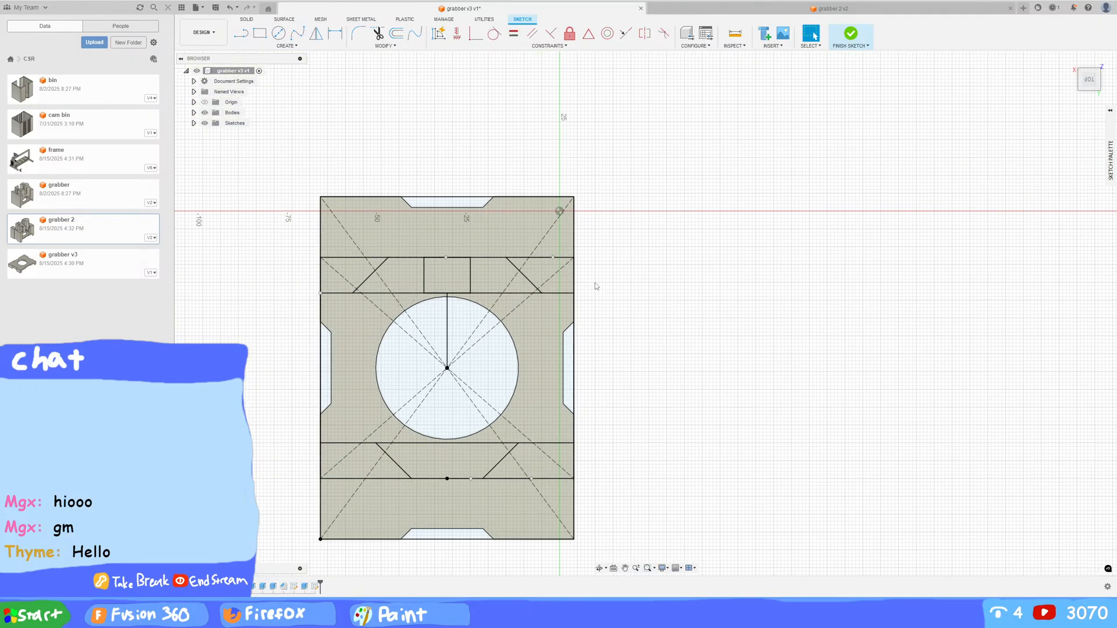
Step: Try to move the loose sketch point on the outer horizontal line beside the pocket, and cancel the move
left_click(552, 258)
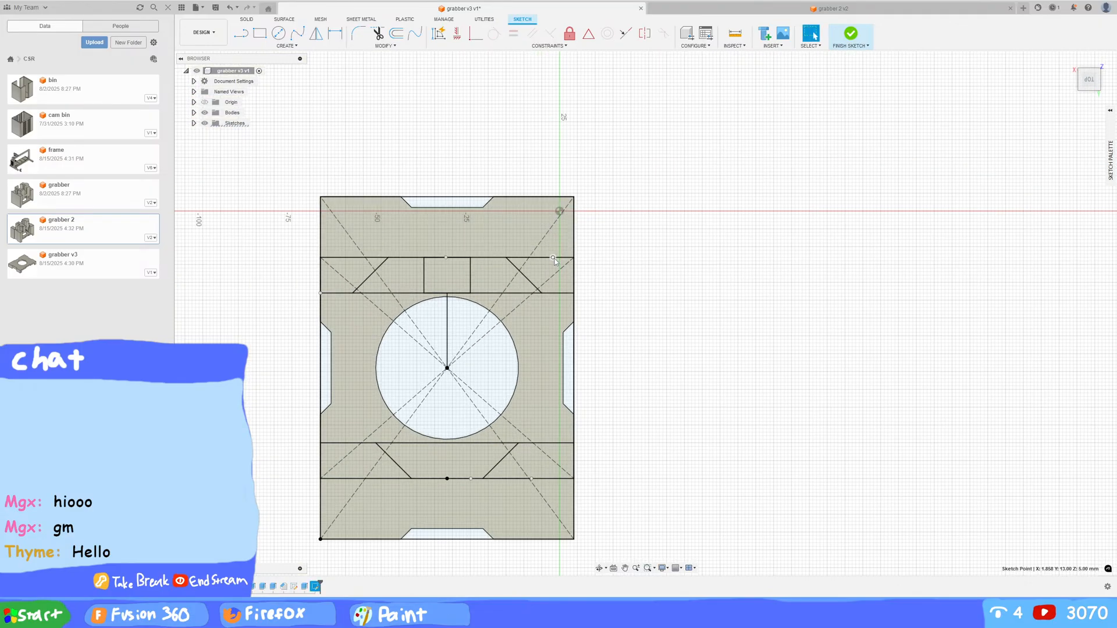
left_click_drag(554, 261, 573, 298)
key("m")
right_click(402, 257)
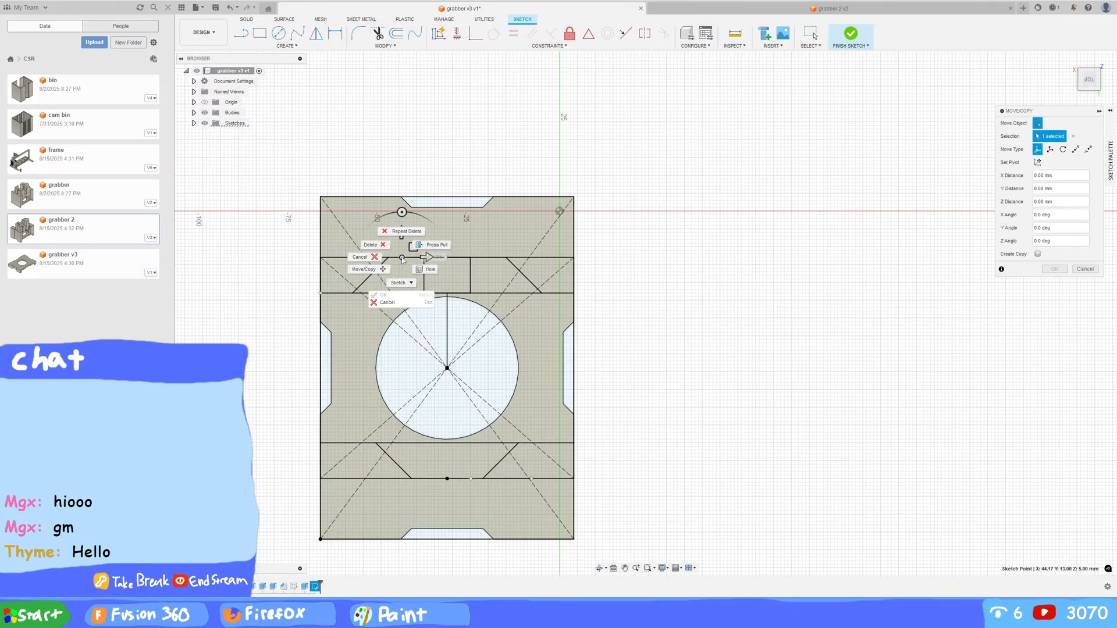
left_click(1085, 269)
left_click(1084, 269)
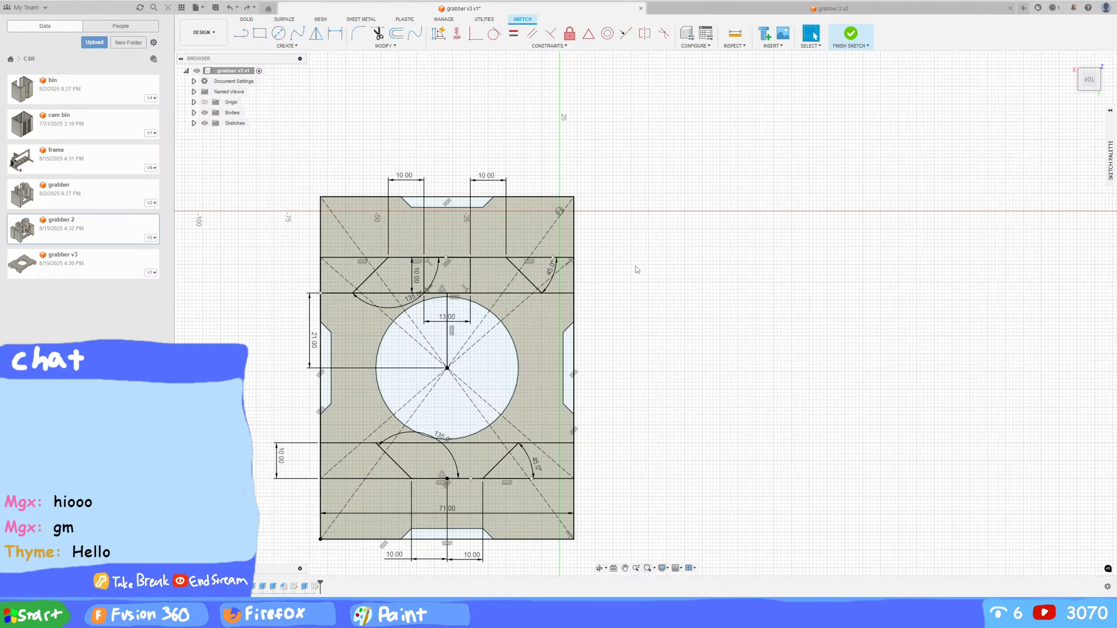
Step: Examine the loose sketch point on the outer horizontal line and the 45° angled profile beside it
left_click(546, 259)
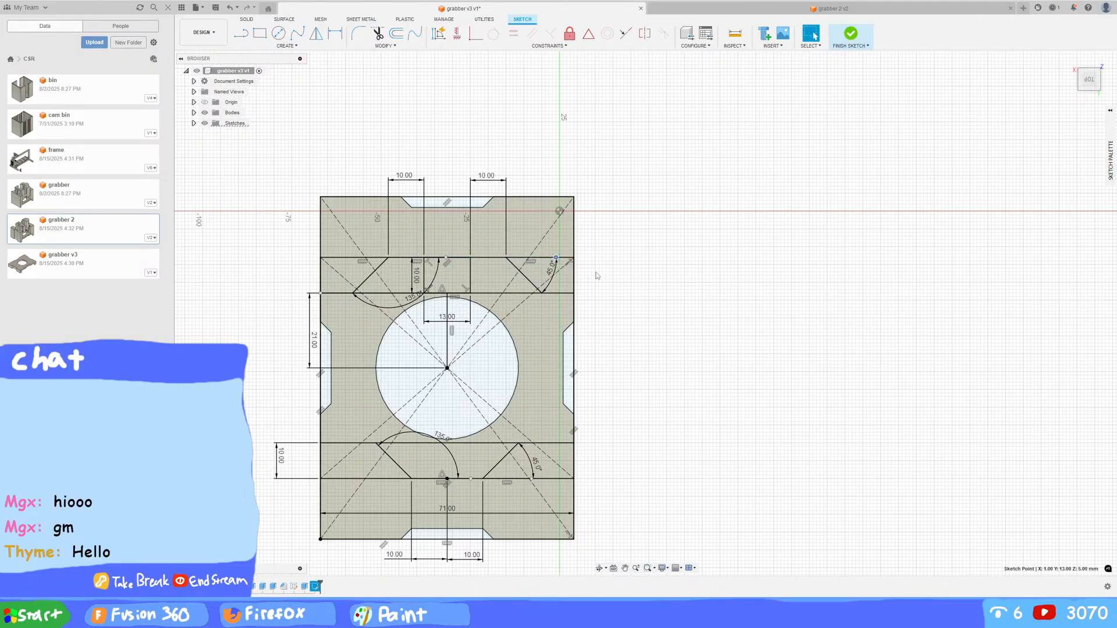
scroll(596, 275, "up", 3)
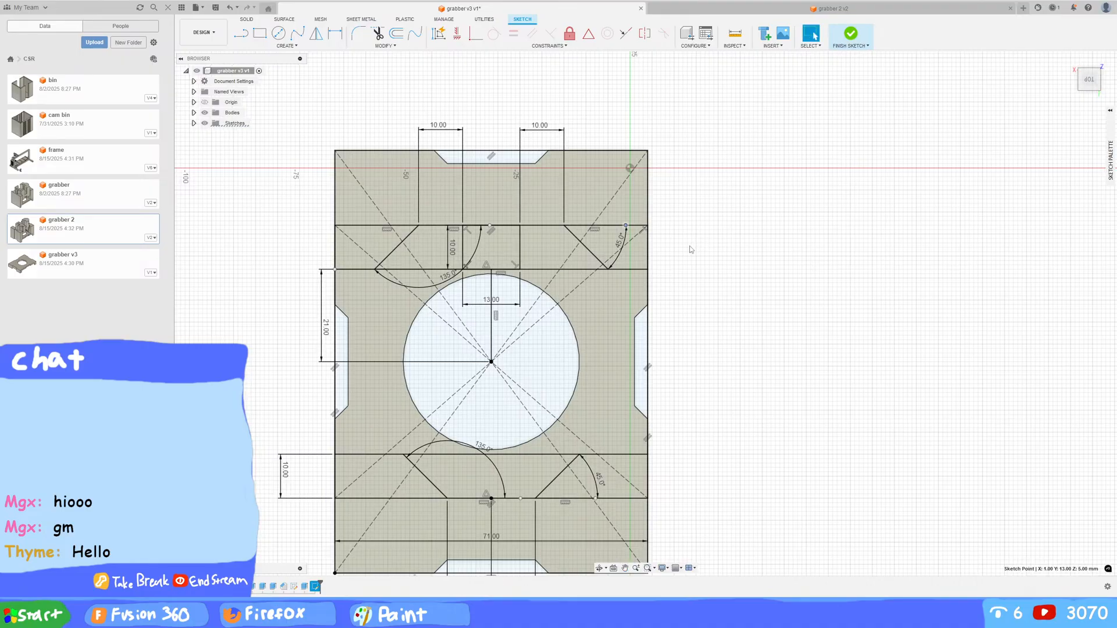
scroll(677, 256, "up", 1)
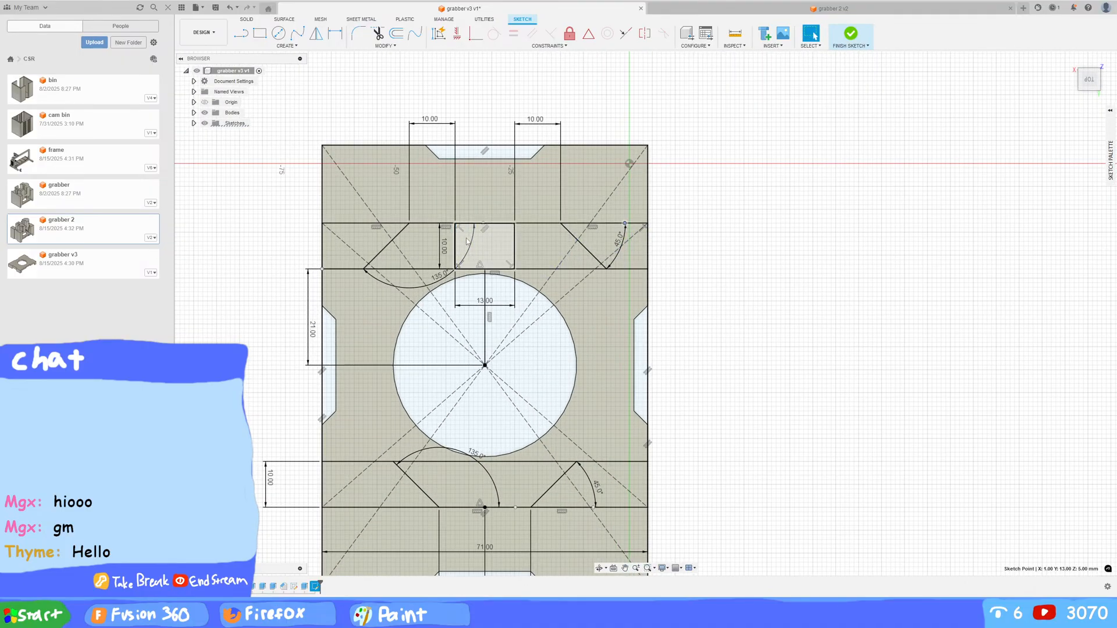
scroll(510, 248, "up", 1)
scroll(571, 255, "up", 3)
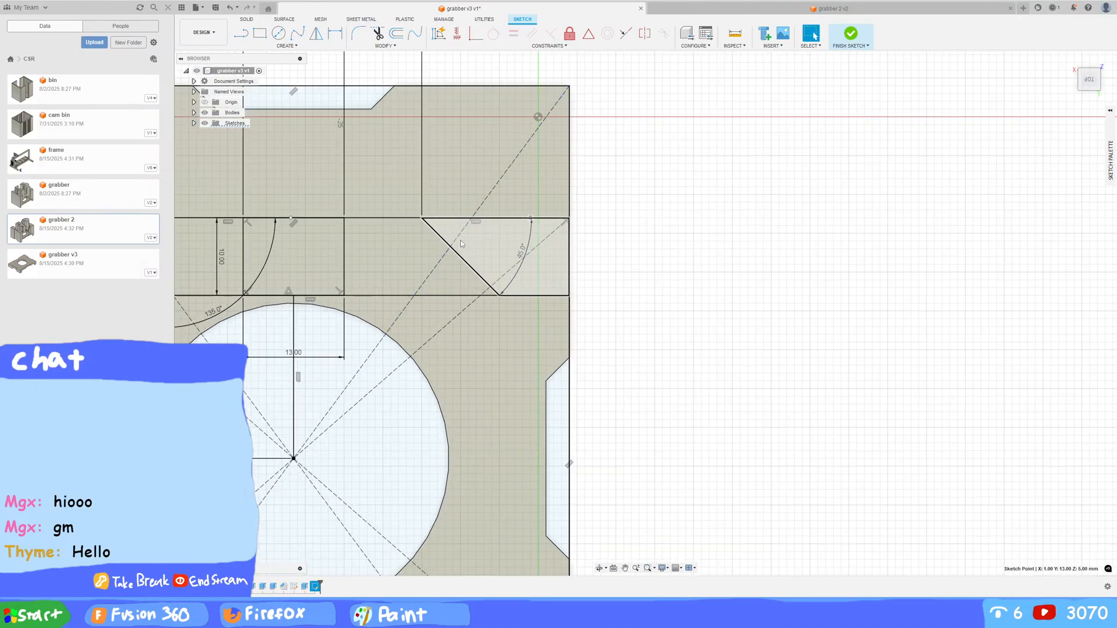
middle_click_drag(577, 242, 571, 212)
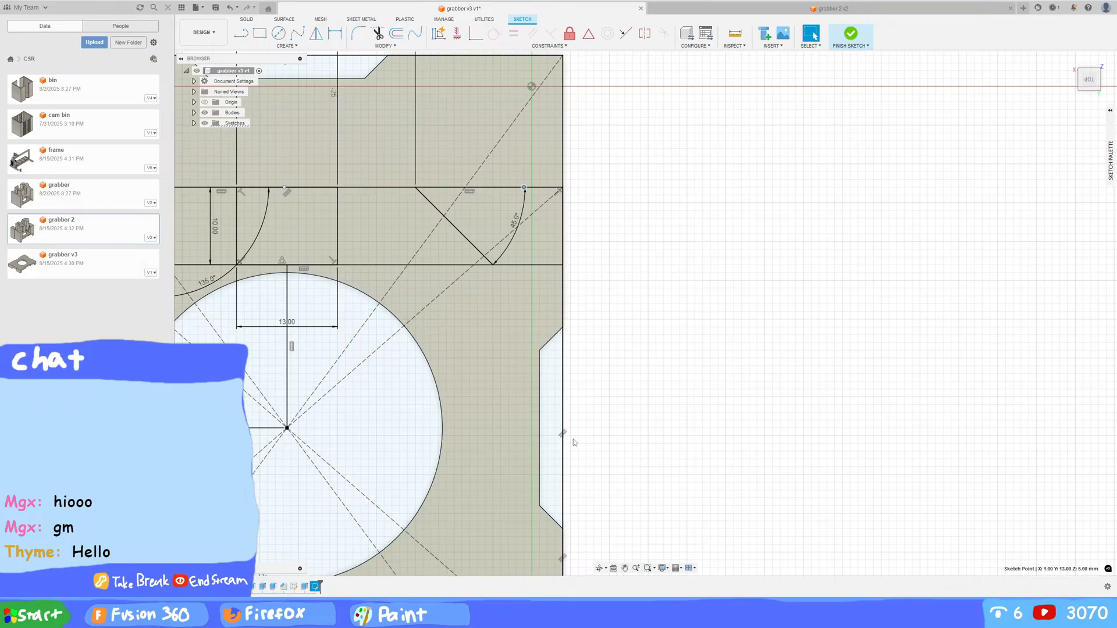
Step: Try to delete the sketch line along the plate's side edge, and undo the deletion
left_click(564, 213)
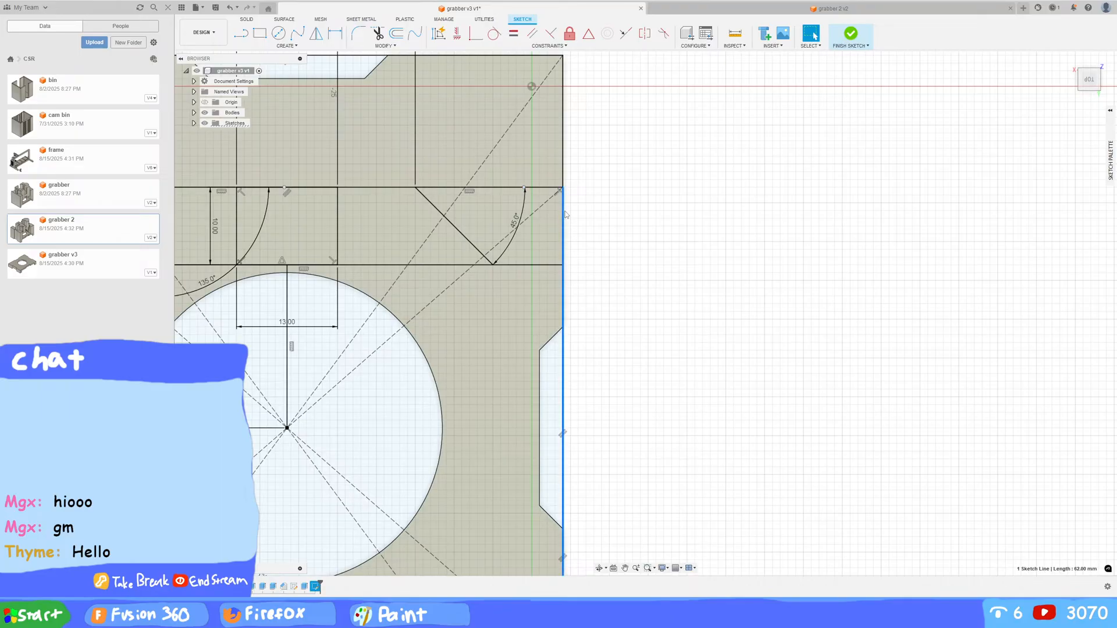
scroll(570, 254, "down", 5)
scroll(591, 298, "up", 5)
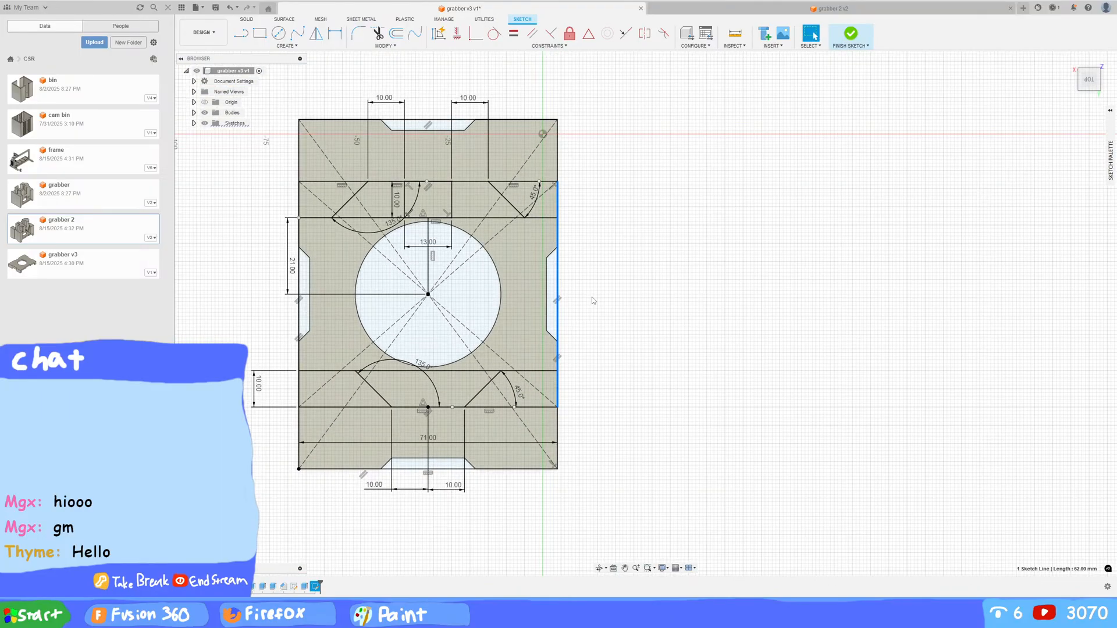
key("Delete")
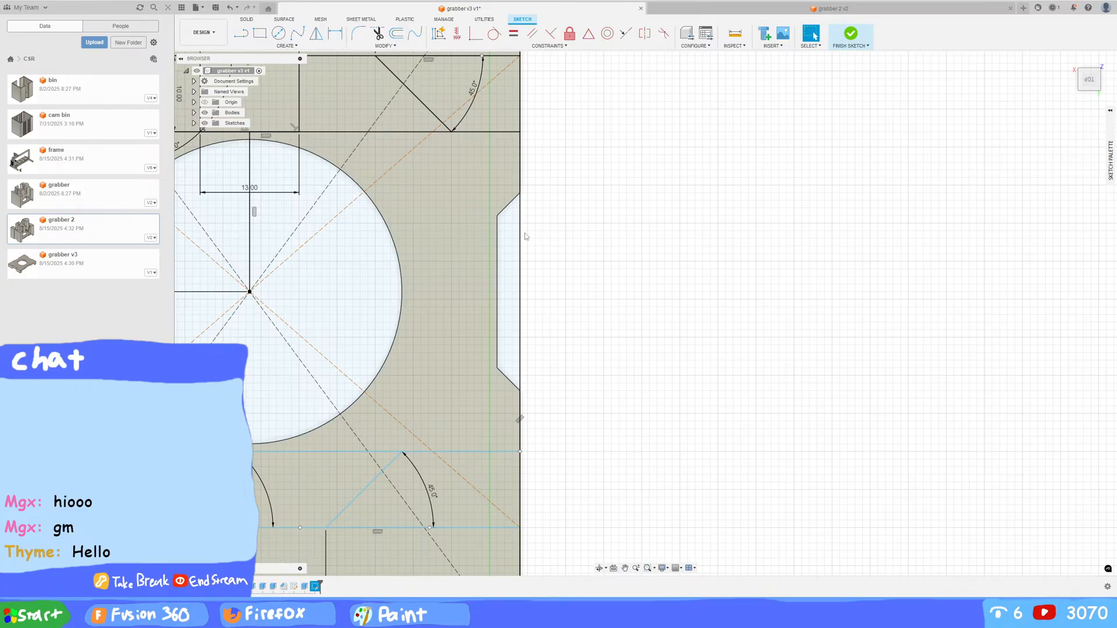
scroll(562, 244, "down", 3)
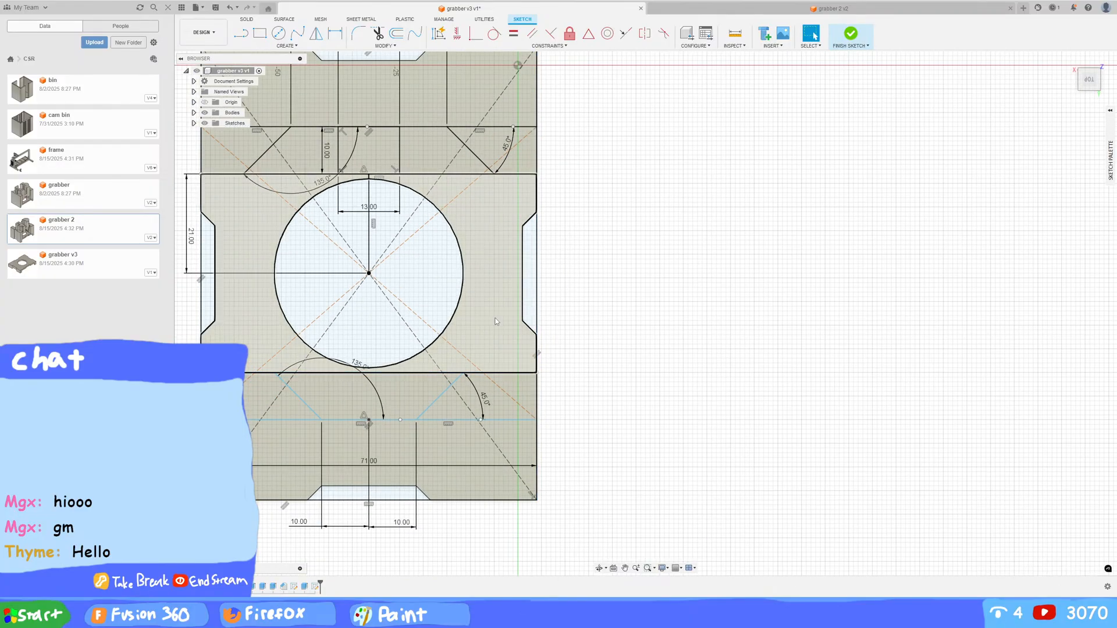
left_click(391, 372)
middle_click_drag(679, 355, 715, 327)
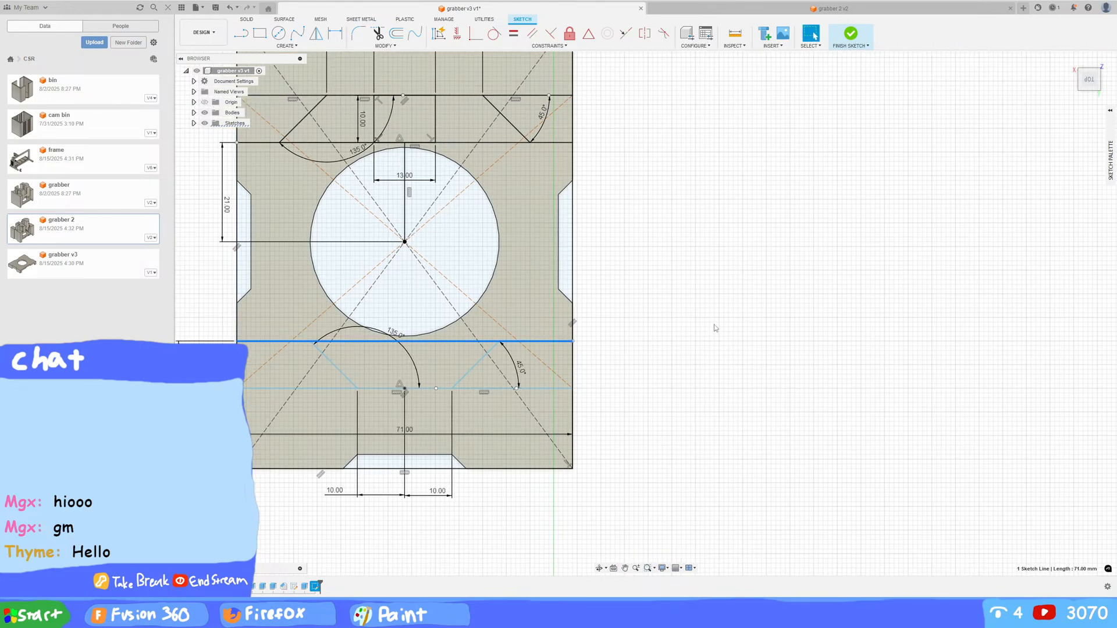
left_click(669, 329)
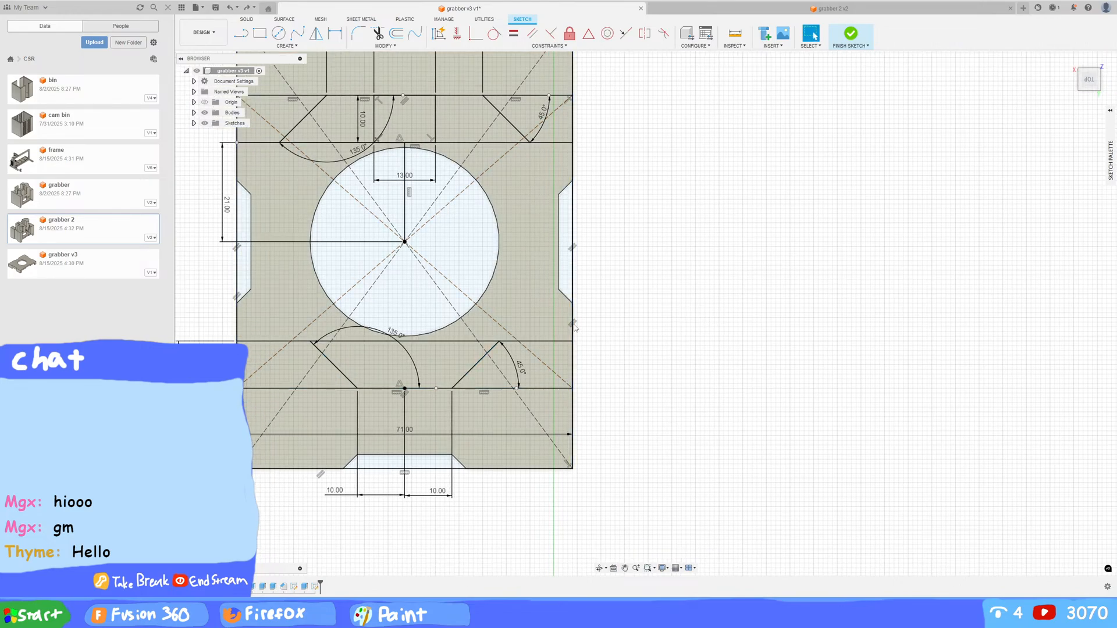
Step: Inspect the plate's side face, notch and legs in 3D, and return to the top view of the sketch
scroll(571, 382, "down", 1)
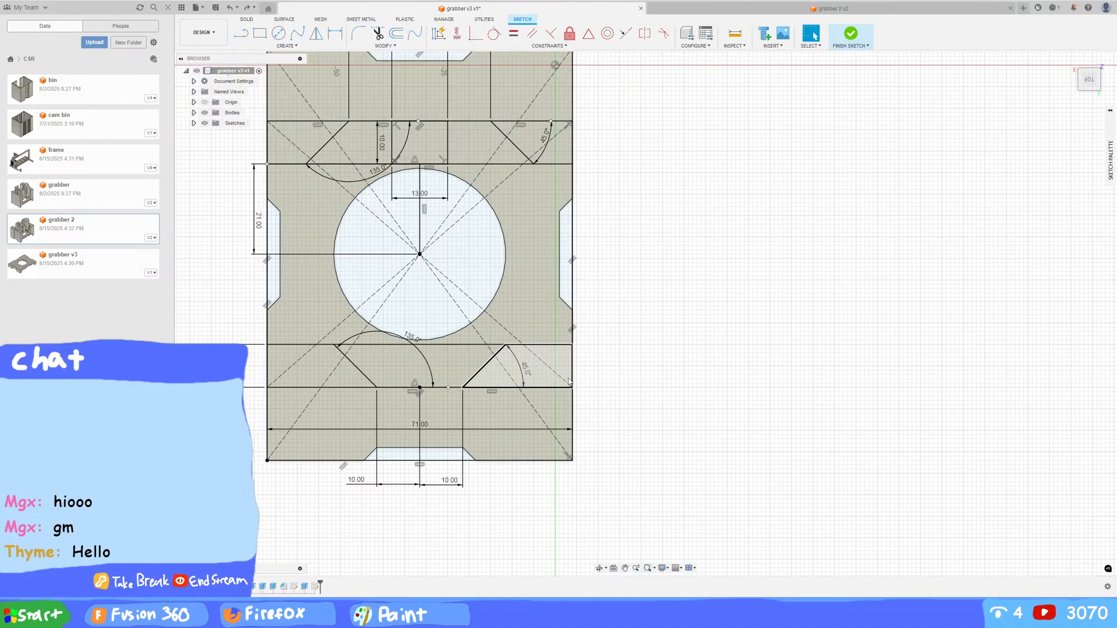
key("F6")
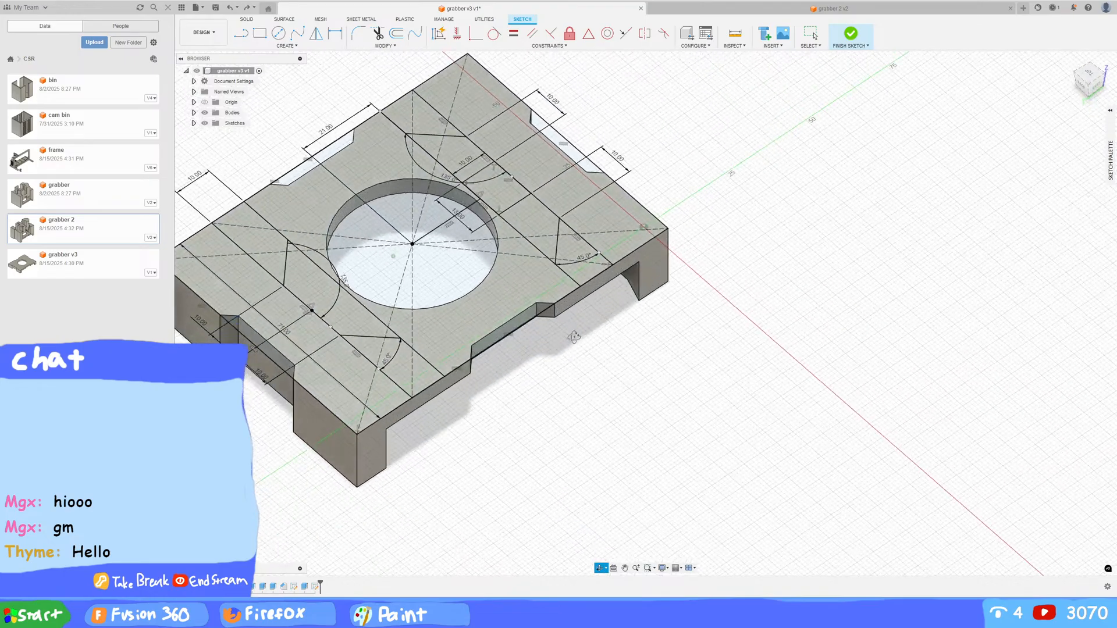
scroll(604, 315, "down", 2)
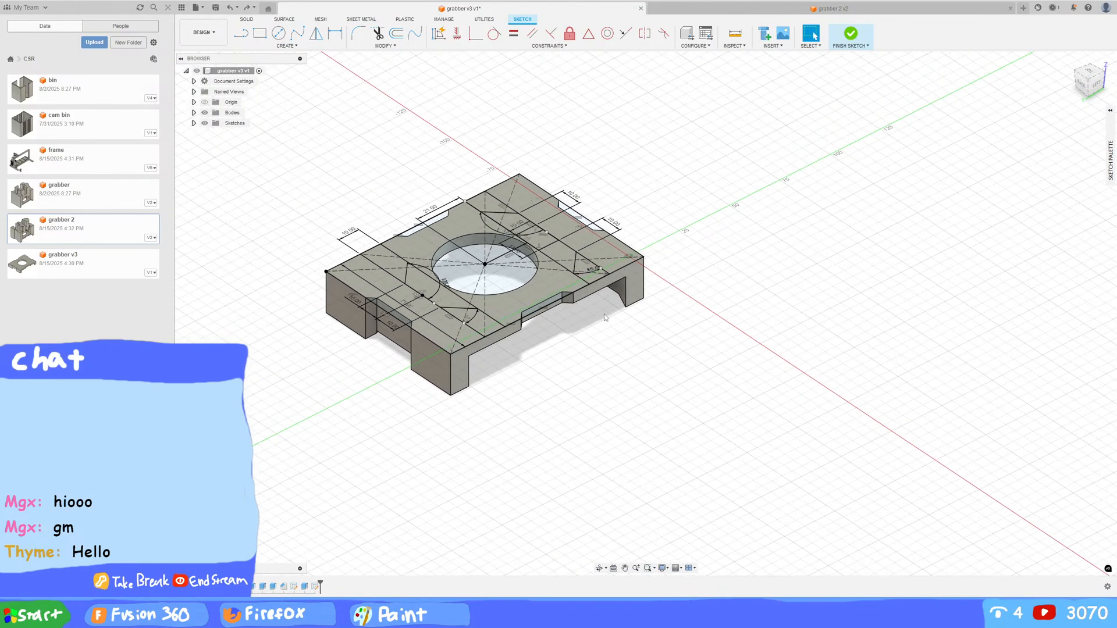
scroll(603, 317, "up", 5)
scroll(602, 320, "up", 2)
scroll(599, 371, "up", 3)
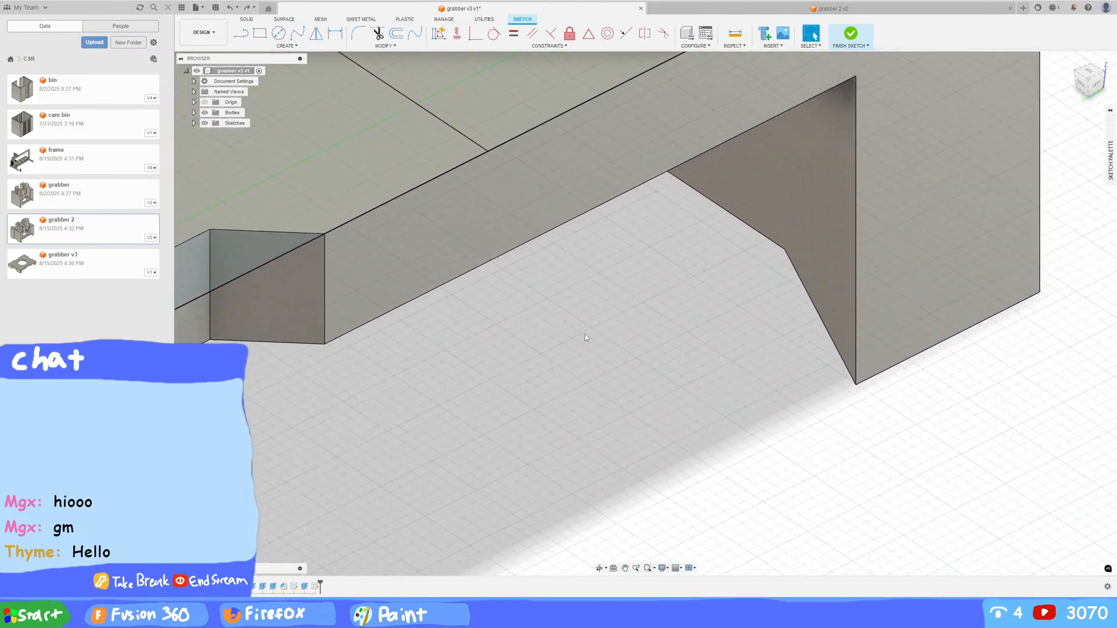
scroll(588, 367, "down", 6)
scroll(588, 367, "down", 3)
middle_click_drag(650, 344, 754, 286, "shift")
left_click(1087, 74)
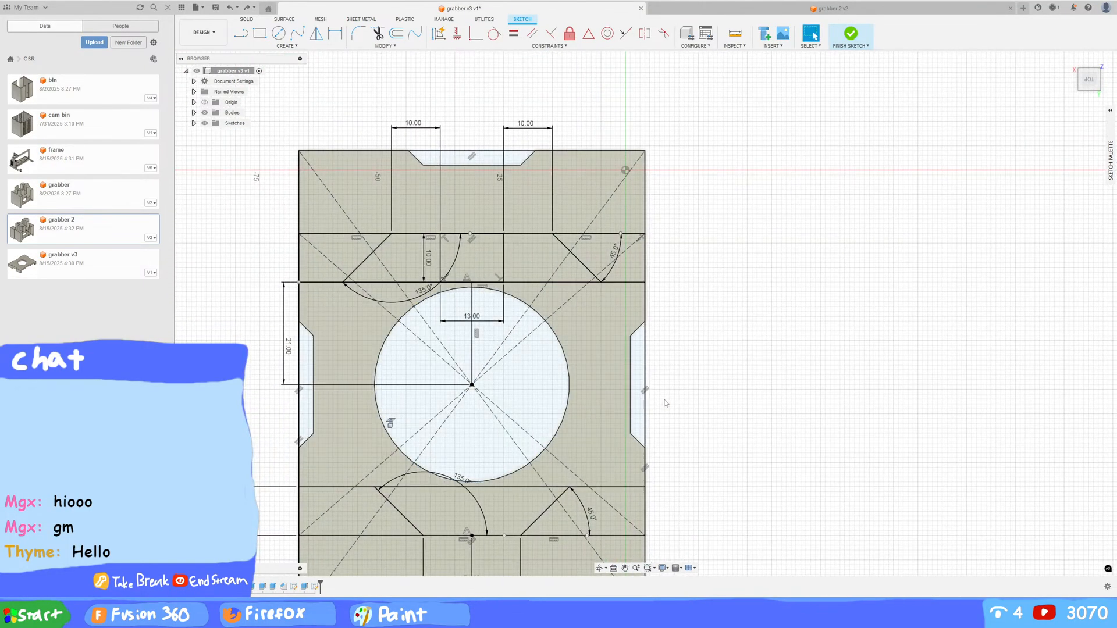
Step: Extrude the single corner profile between the 45° line and the plate's side edge 14 mm upward, joined to the plate
key("e")
left_click(636, 267)
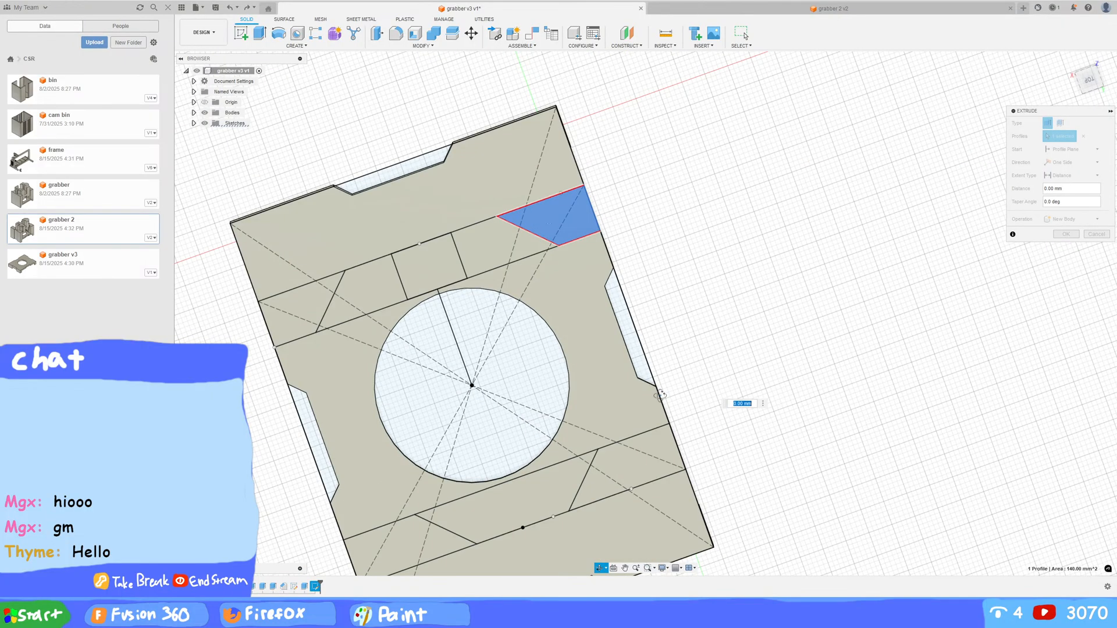
type("14")
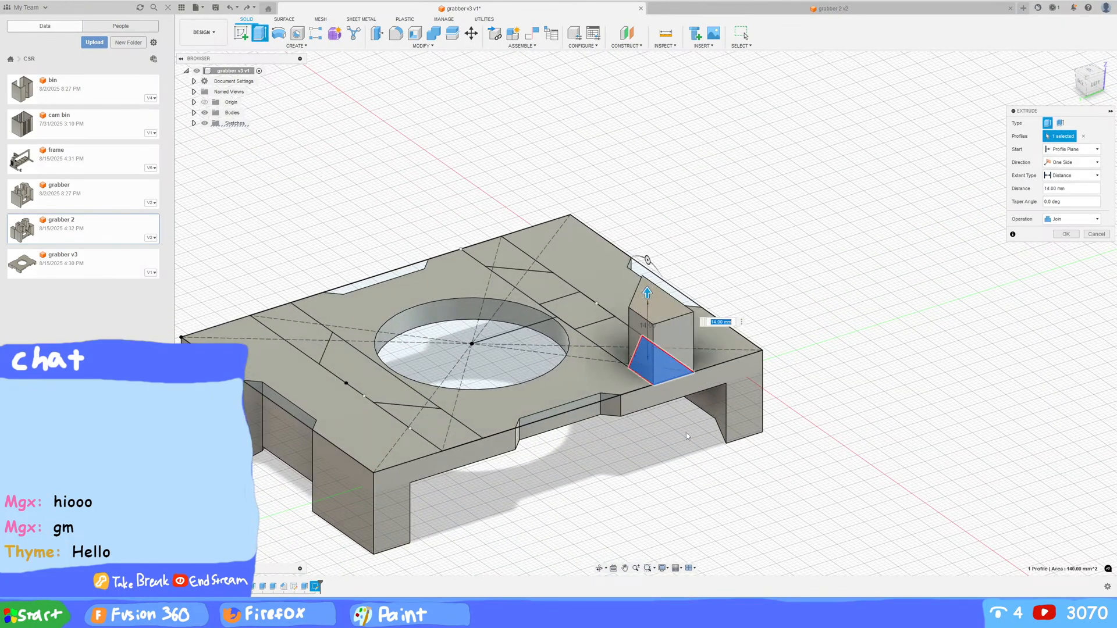
left_click(1065, 233)
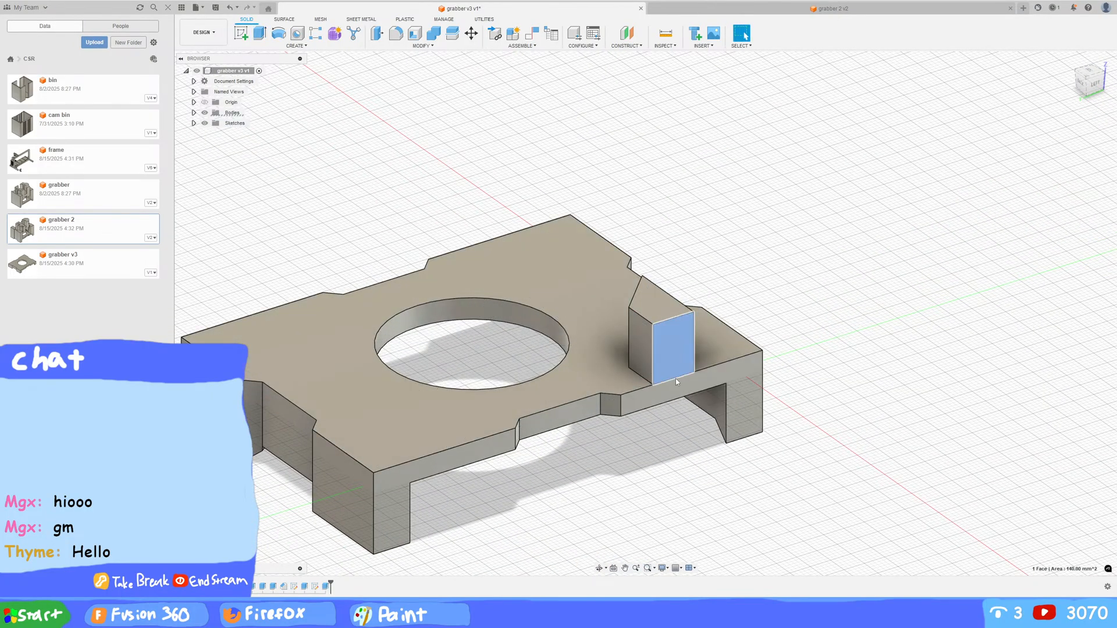
Step: Try Replace Face with the plate's side face and the block's outer face as sources and the block's outer face as target
left_click(712, 402)
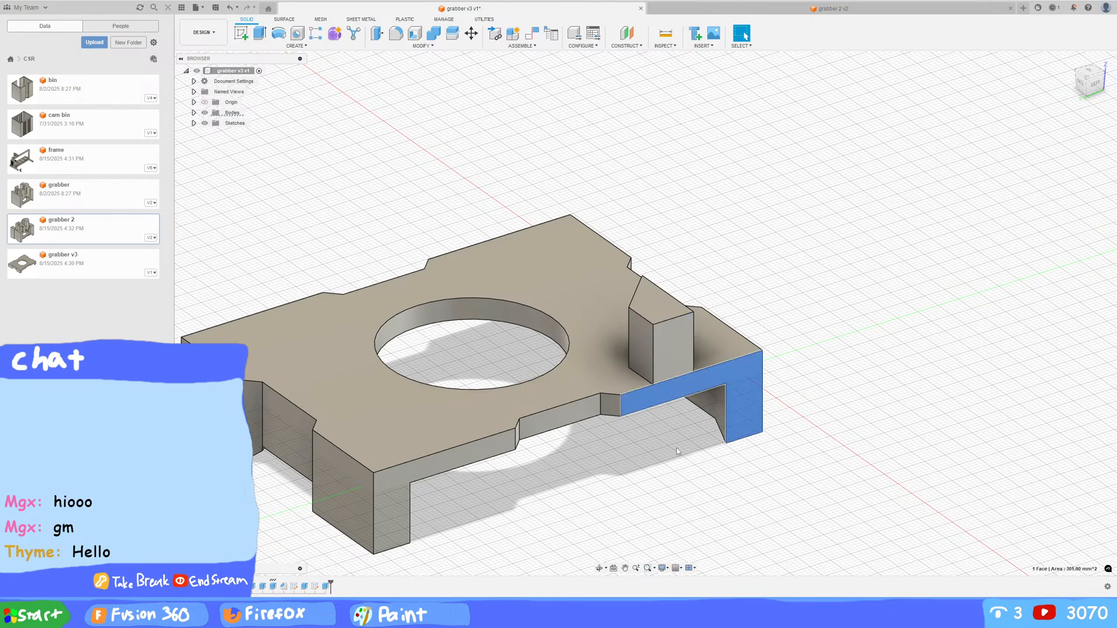
scroll(682, 451, "down", 2)
scroll(681, 452, "up", 4)
middle_click_drag(567, 350, 611, 439, "shift")
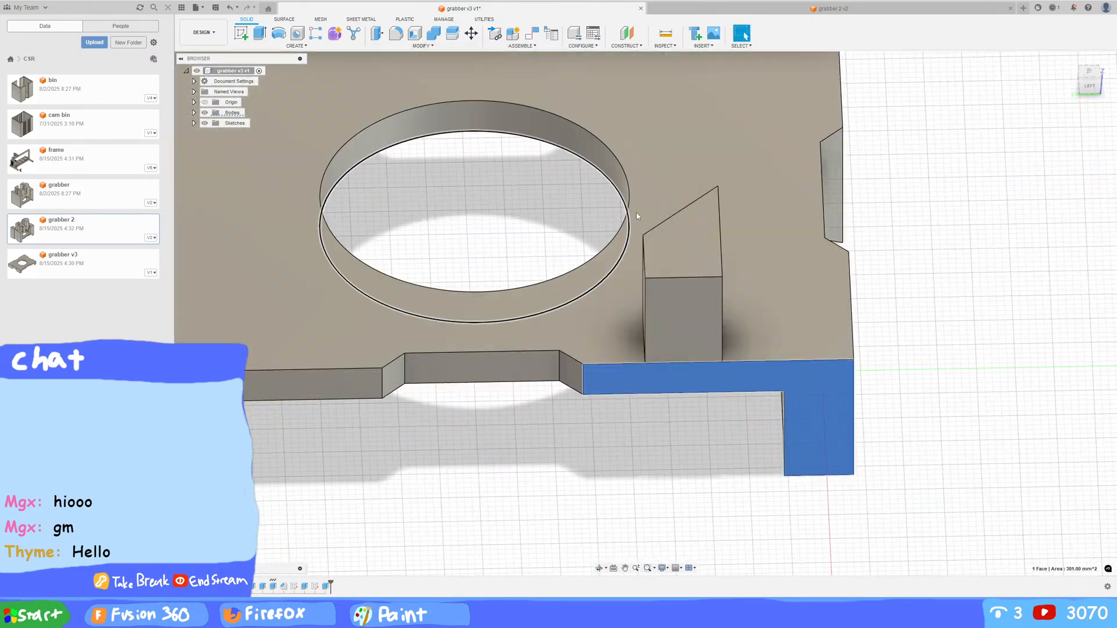
left_click(686, 304, "ctrl")
left_click(423, 45)
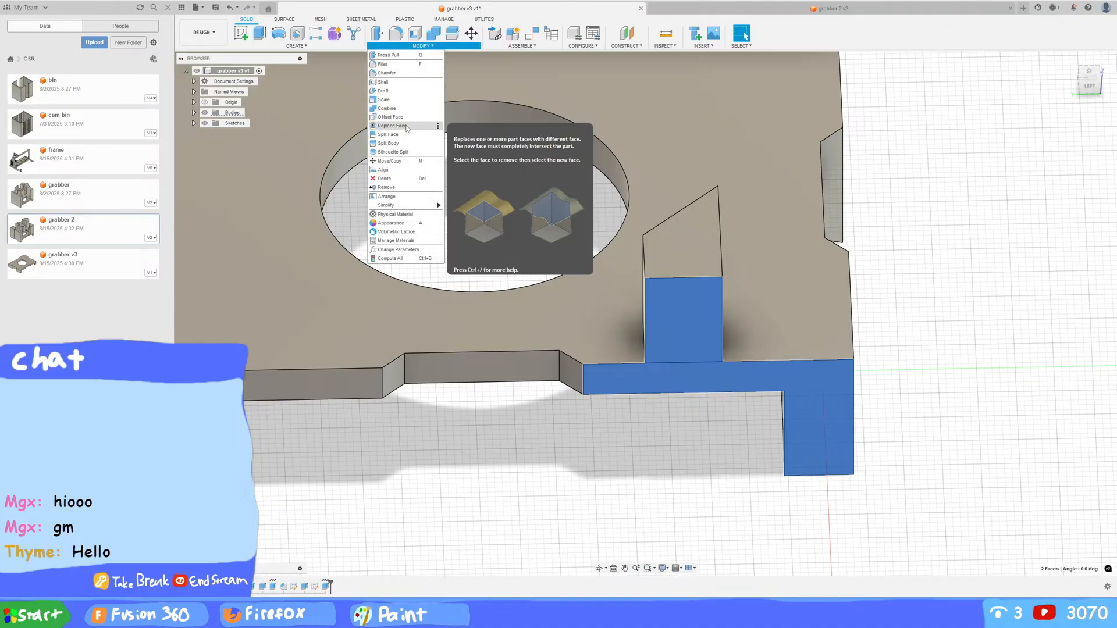
key("Escape")
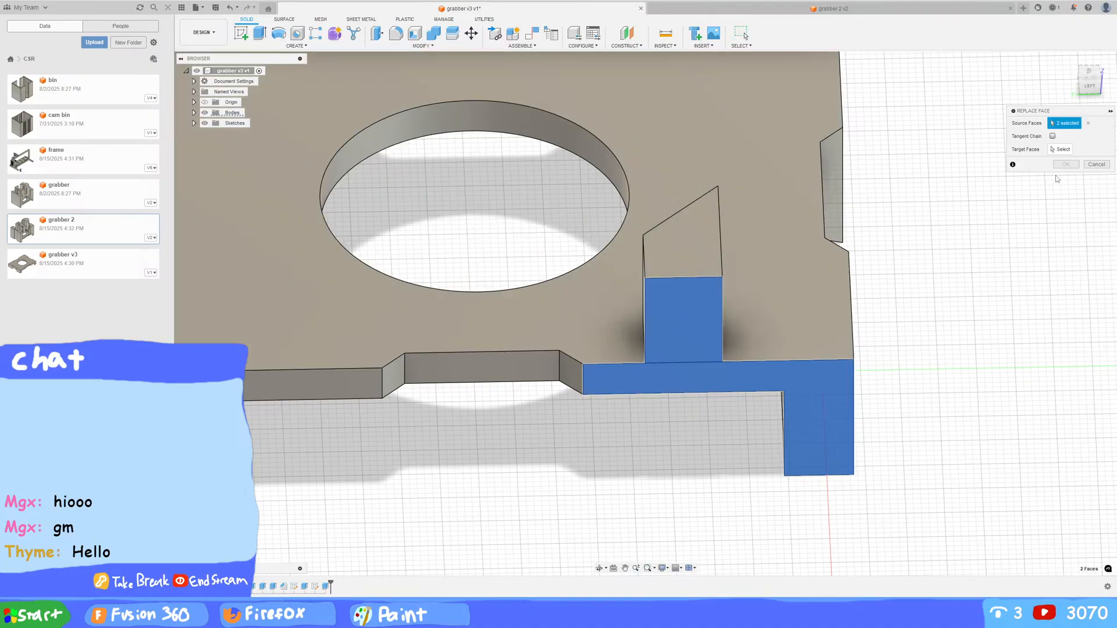
left_click(1054, 149)
left_click(703, 326)
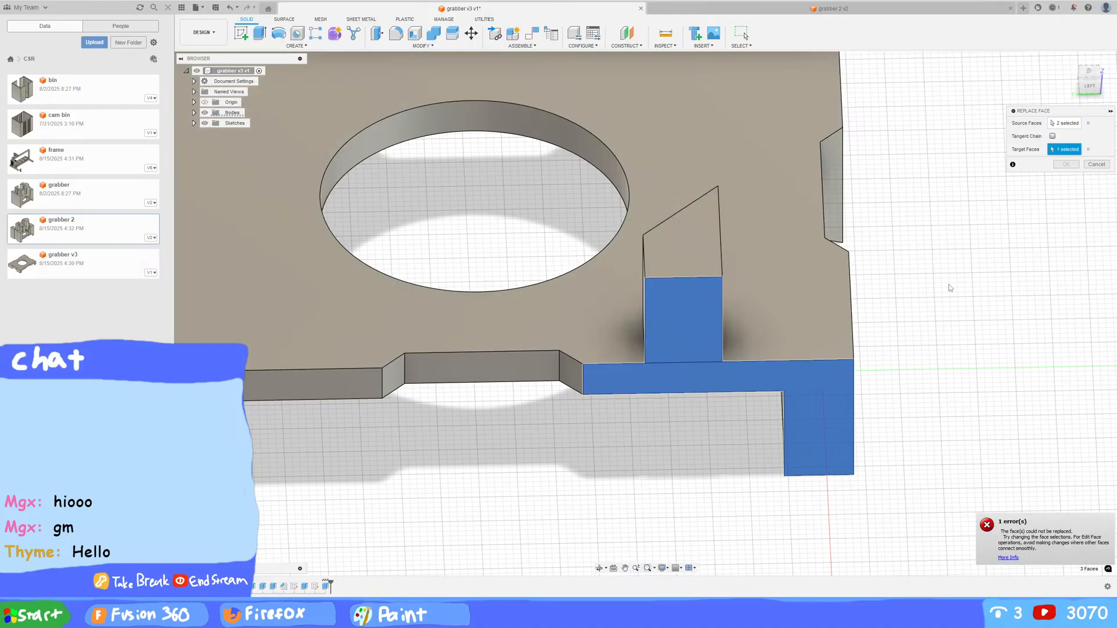
Step: Try Replace Face with only the plate's side face as source and the block's outer face as target, and cancel it
left_click(1088, 123)
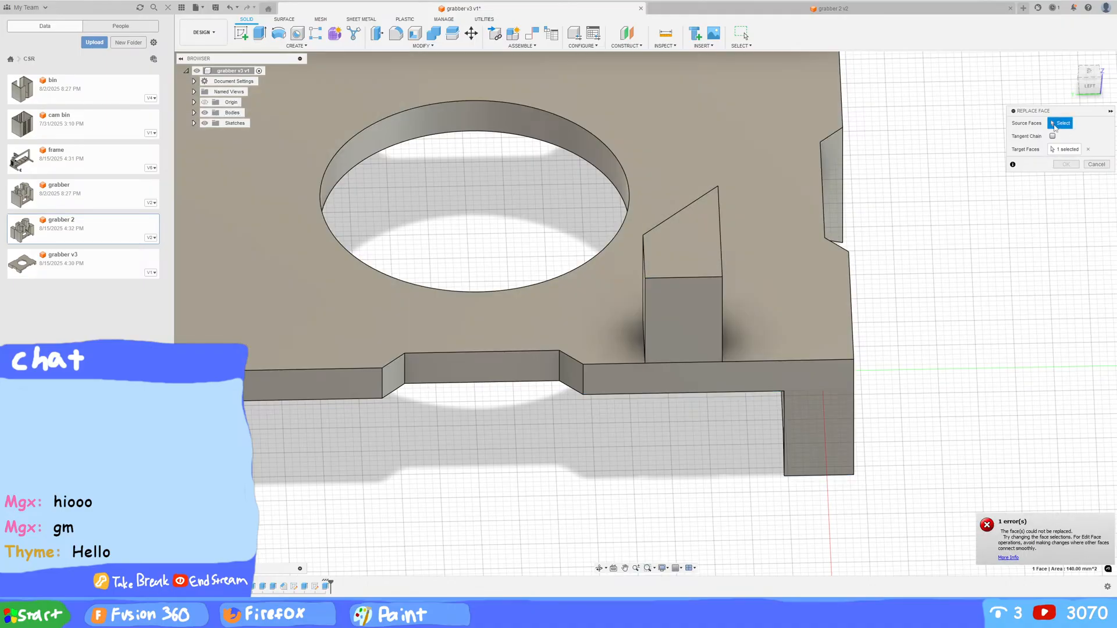
left_click(723, 368)
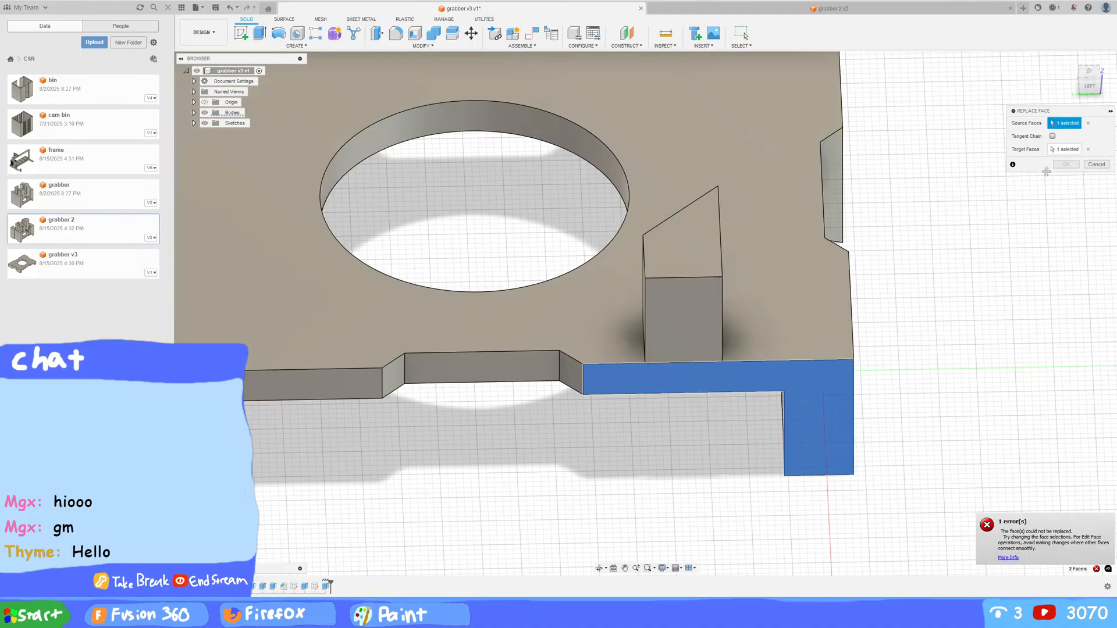
left_click(1062, 149)
left_click(1088, 148)
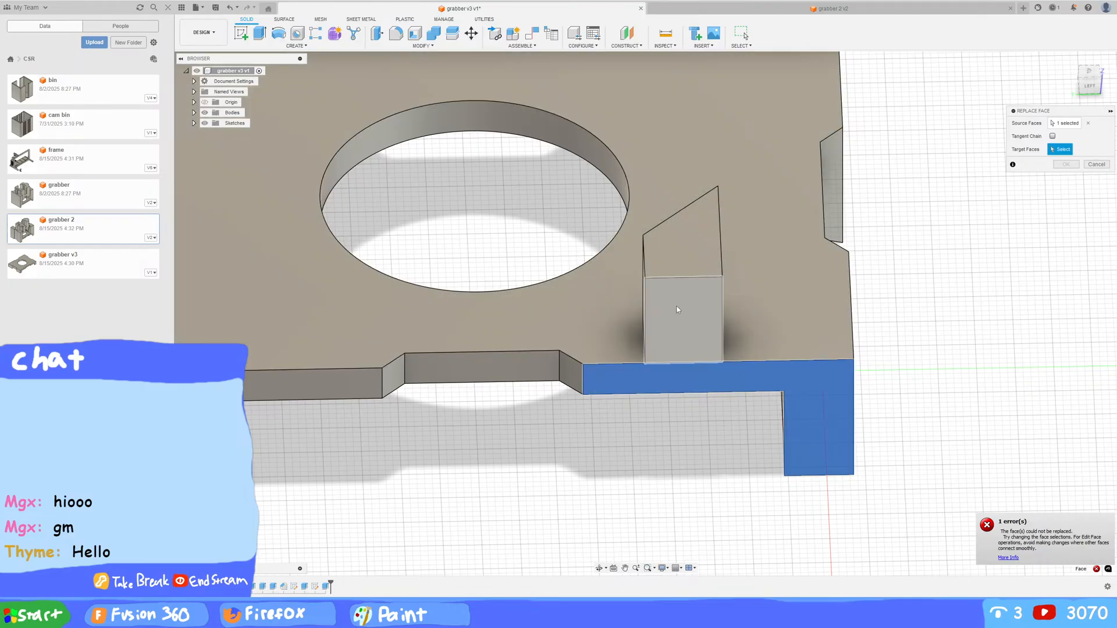
left_click(677, 309)
middle_click_drag(894, 304, 857, 221)
left_click(1095, 165)
Step: Try the Remove Faces command on the block's outer side face, and close it
left_click(423, 46)
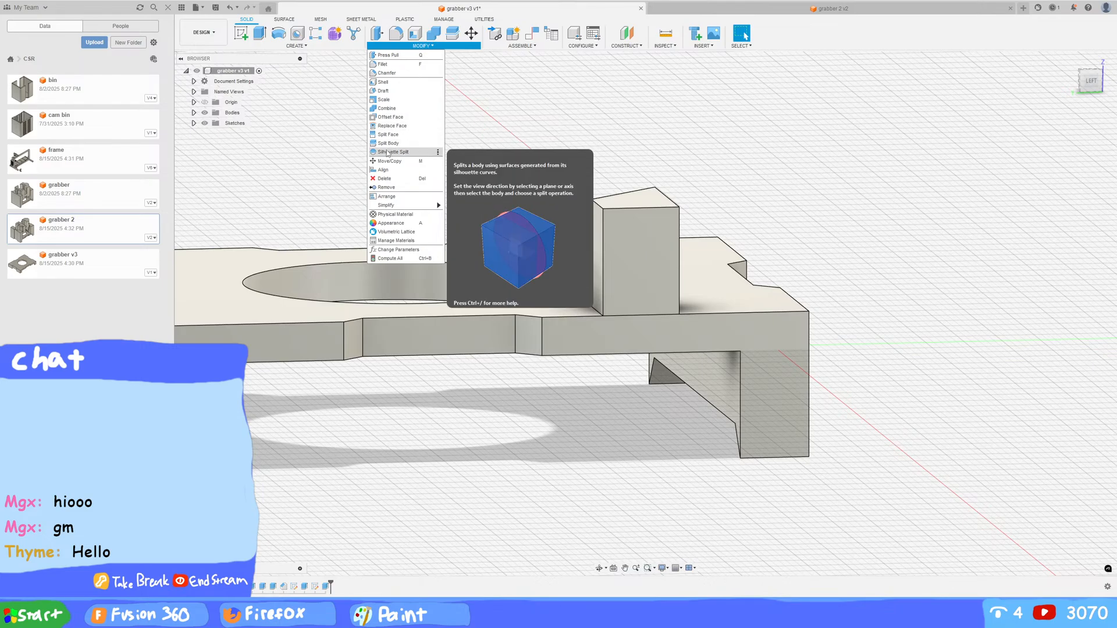
mouse_move(384, 207)
left_click(466, 214)
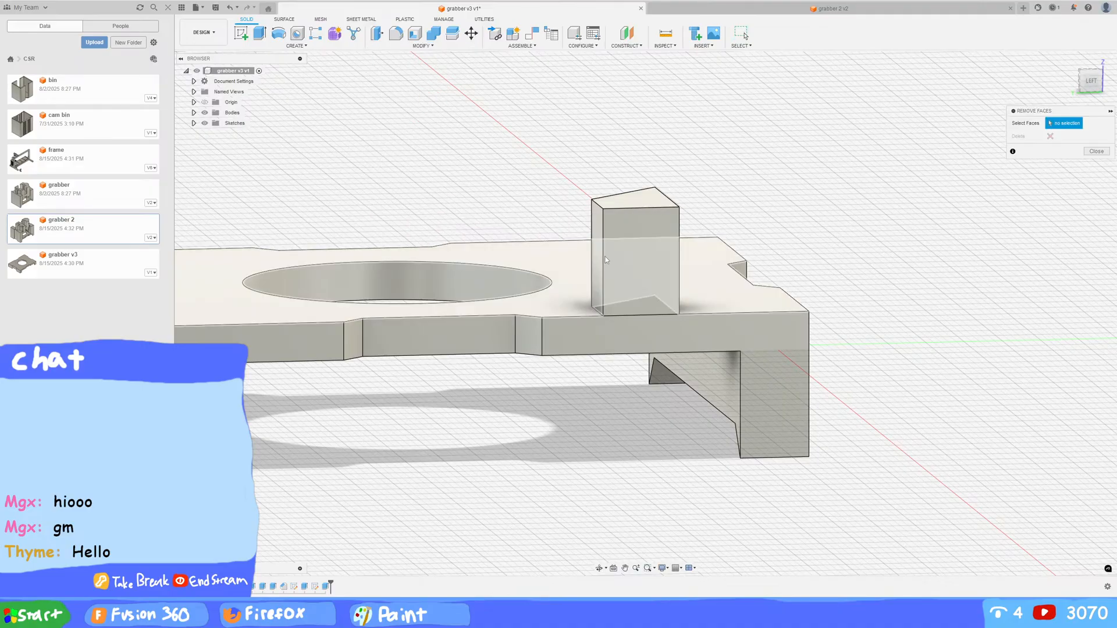
left_click(650, 274)
left_click(1088, 152)
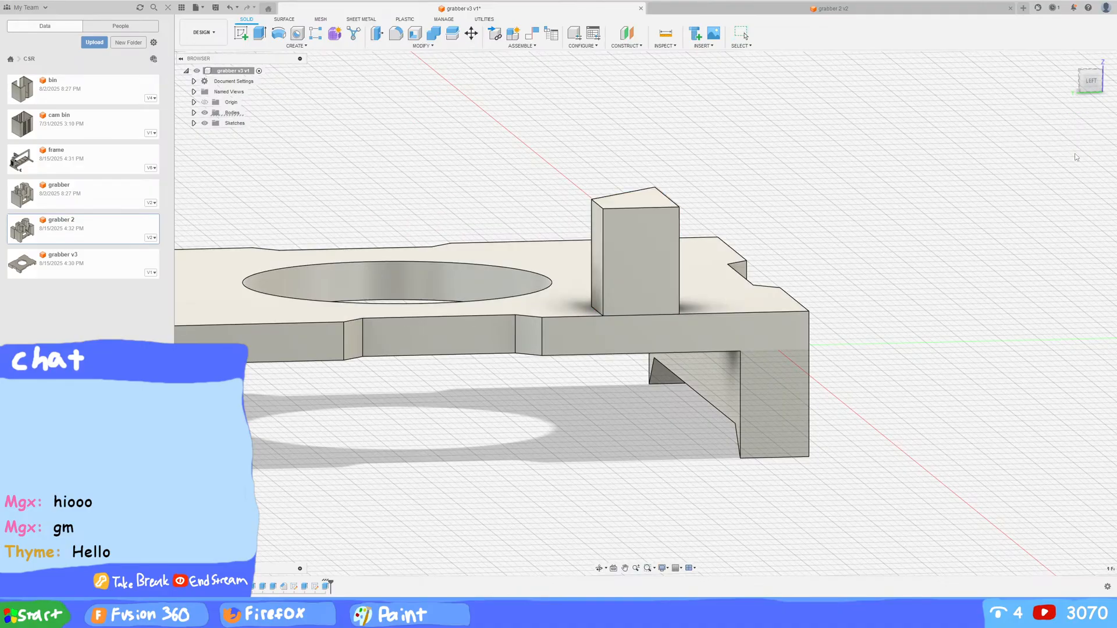
Step: Try replacing the whole grabber body with a box primitive, and cancel the command
left_click(407, 45)
mouse_move(399, 207)
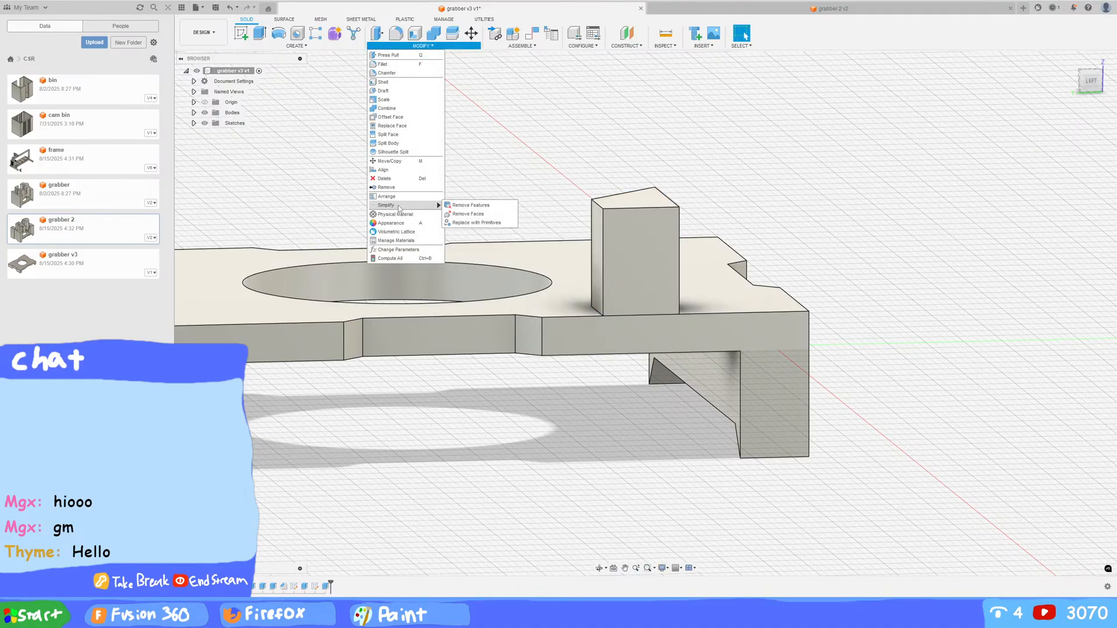
left_click(477, 222)
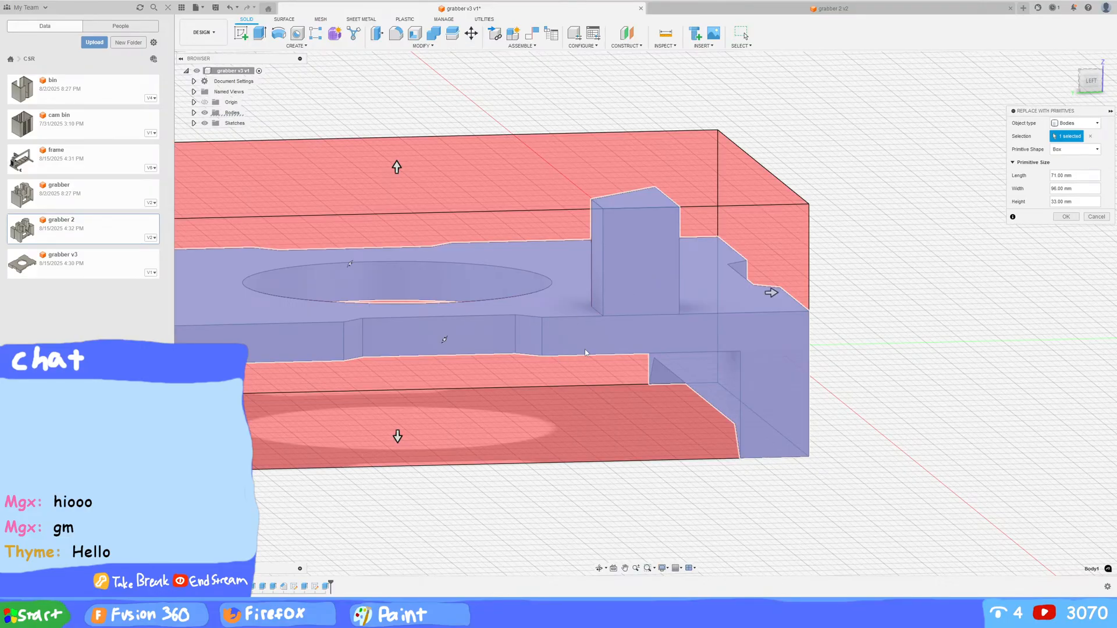
left_click(1079, 150)
left_click(992, 152)
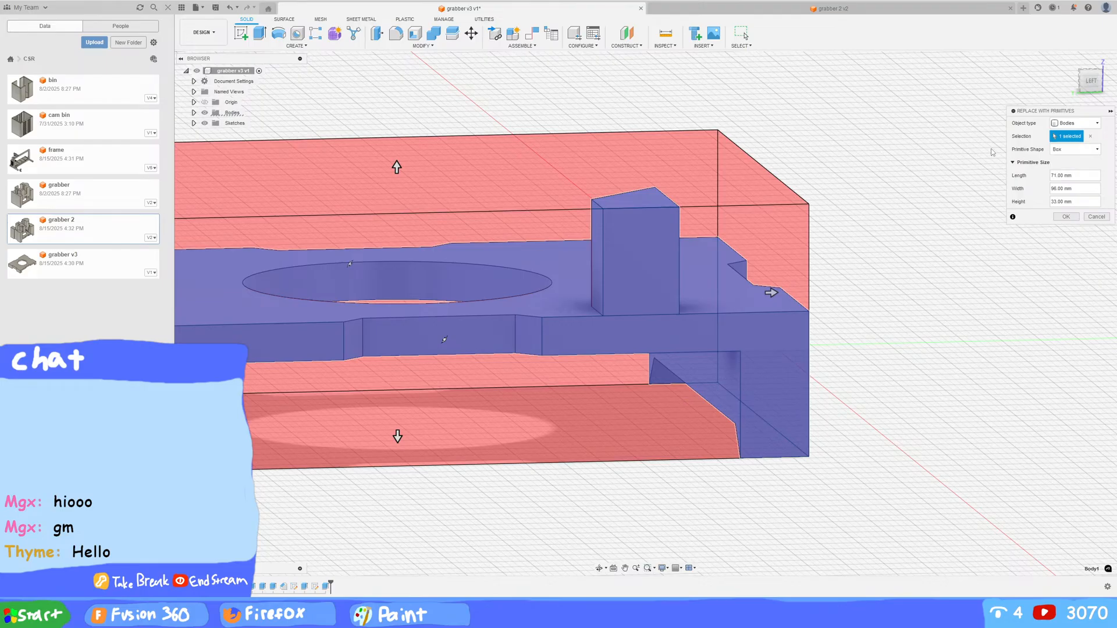
left_click(1098, 218)
Step: Undo the corner block's extrusion and return to editing the plate sketch around the 45° angled line
middle_click_drag(854, 283, 869, 323, "shift")
scroll(813, 336, "up", 2)
key("ctrl+z")
key("ctrl+z")
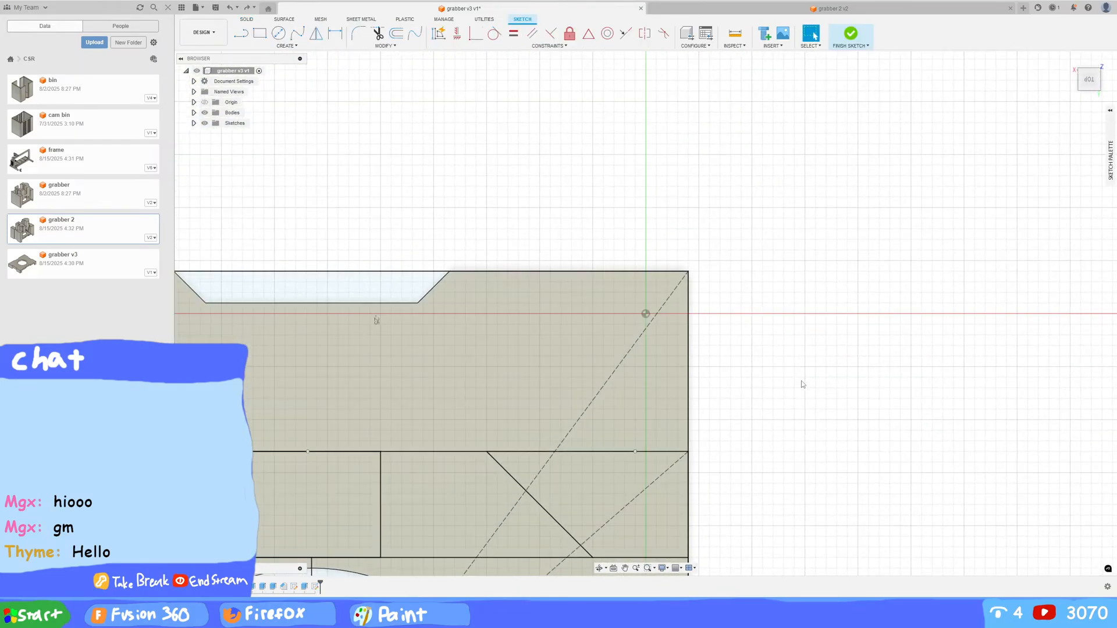
middle_click_drag(810, 391, 795, 277)
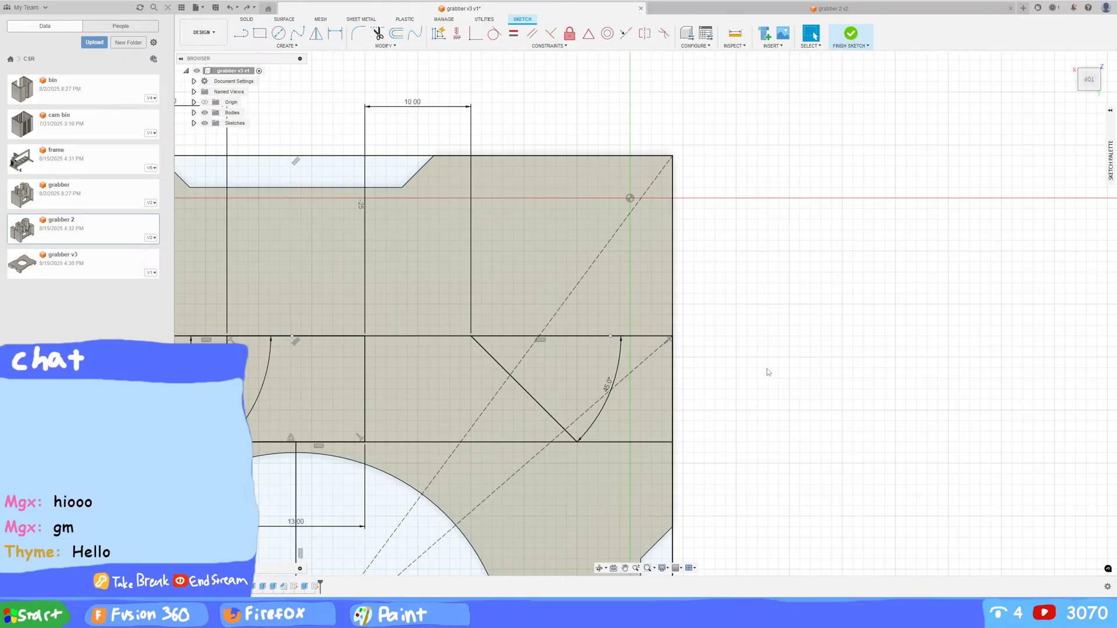
Step: Examine how the sketch's long side line aligns with the plate's edge around the side notch and its angled corner
scroll(752, 389, "up", 1)
middle_click_drag(752, 389, 823, 316)
scroll(733, 369, "down", 8)
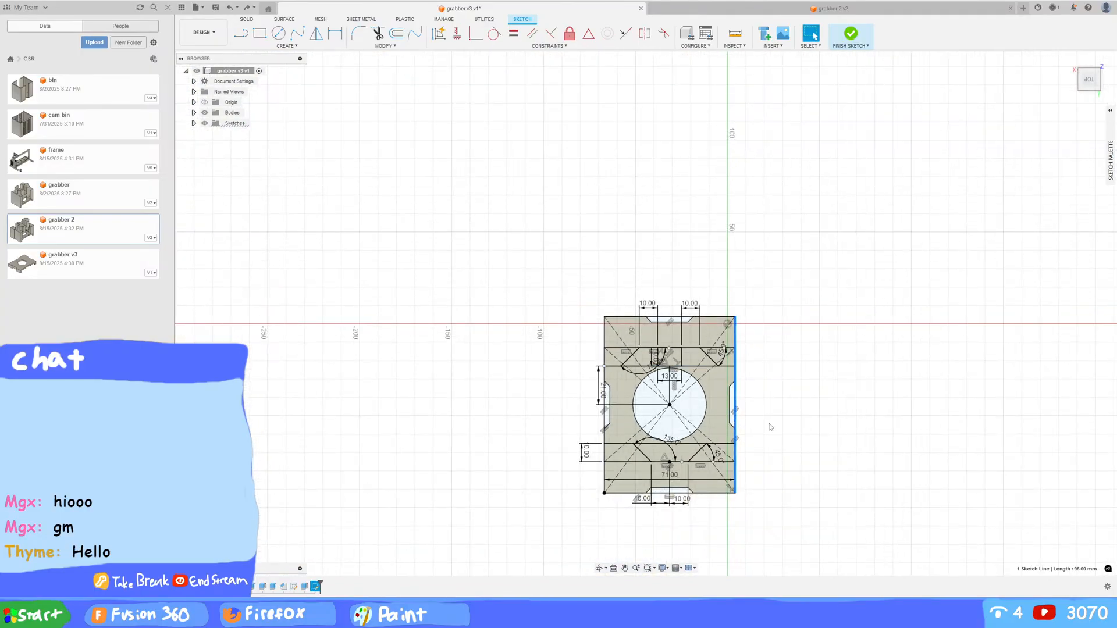
scroll(771, 427, "up", 2)
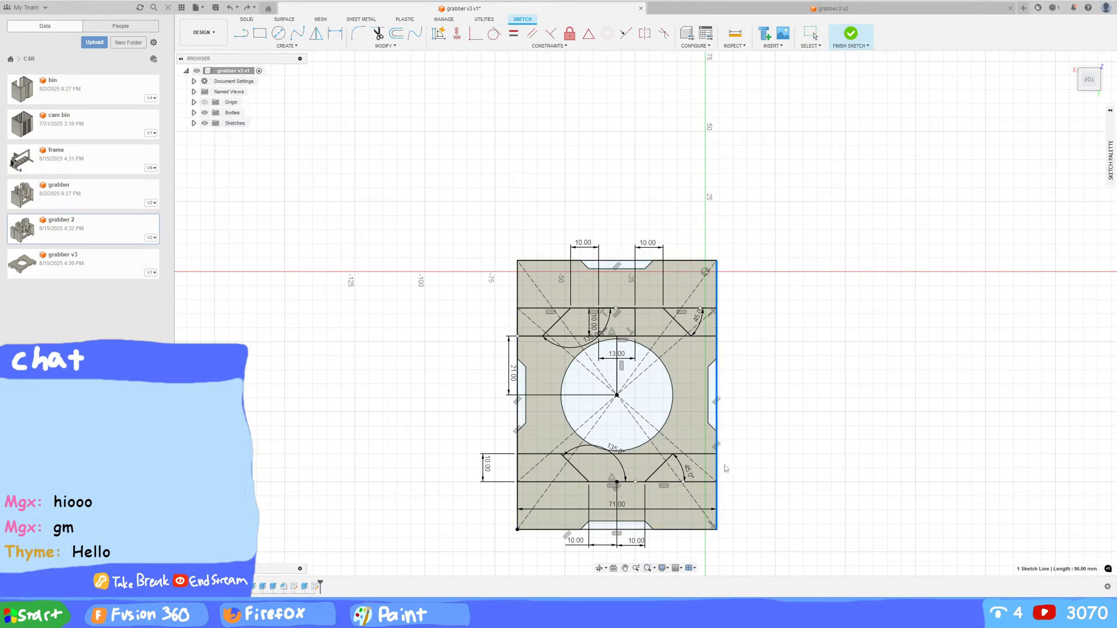
scroll(754, 466, "up", 10)
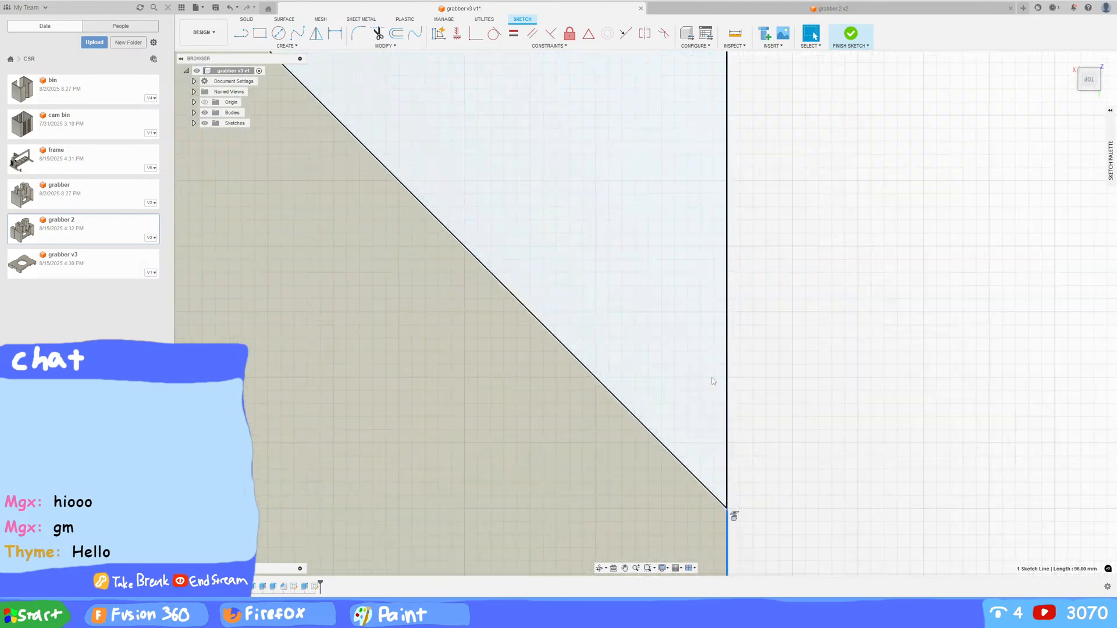
scroll(712, 378, "up", 2)
middle_click_drag(783, 461, 703, 294)
middle_click_drag(664, 446, 642, 190)
middle_click_drag(620, 342, 615, 192)
scroll(608, 350, "down", 2)
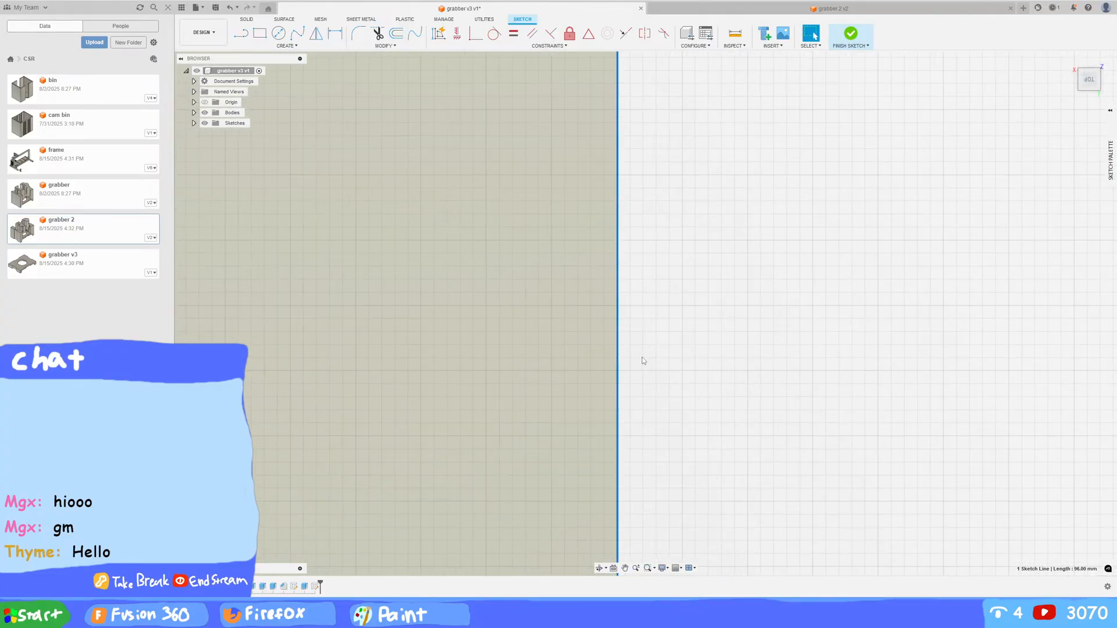
scroll(590, 364, "down", 1)
scroll(573, 366, "up", 1)
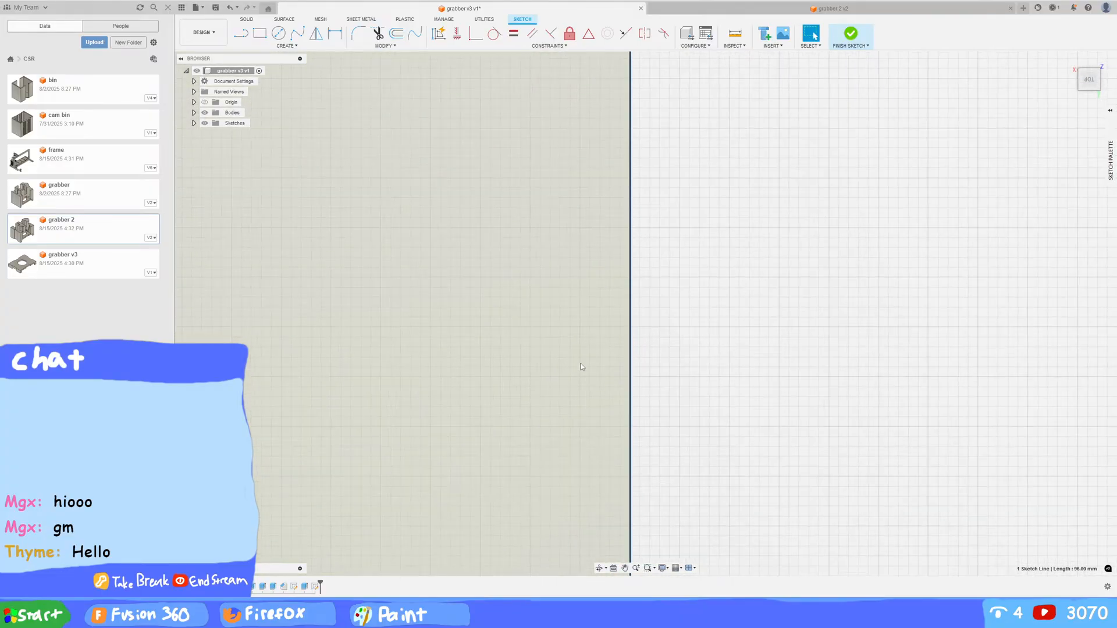
scroll(635, 385, "down", 2)
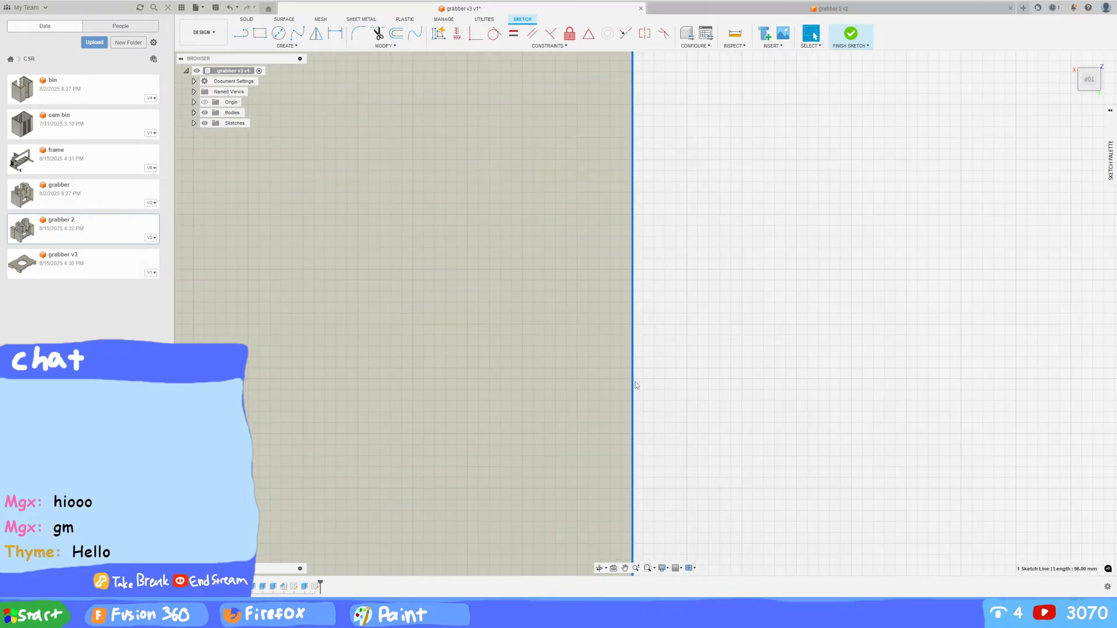
scroll(636, 385, "up", 2)
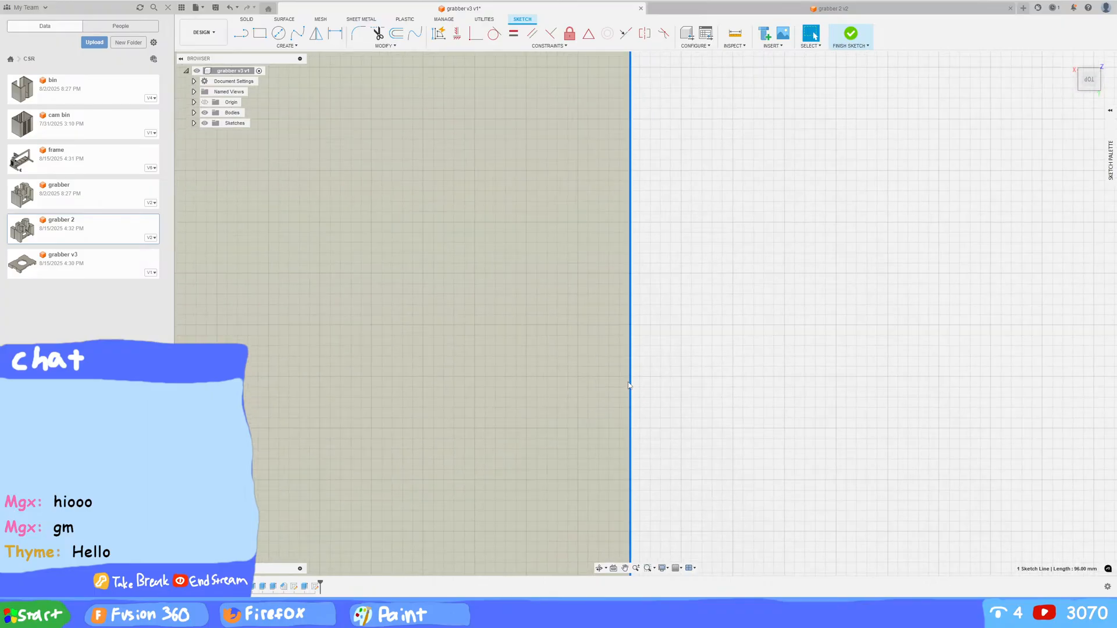
scroll(628, 385, "down", 3)
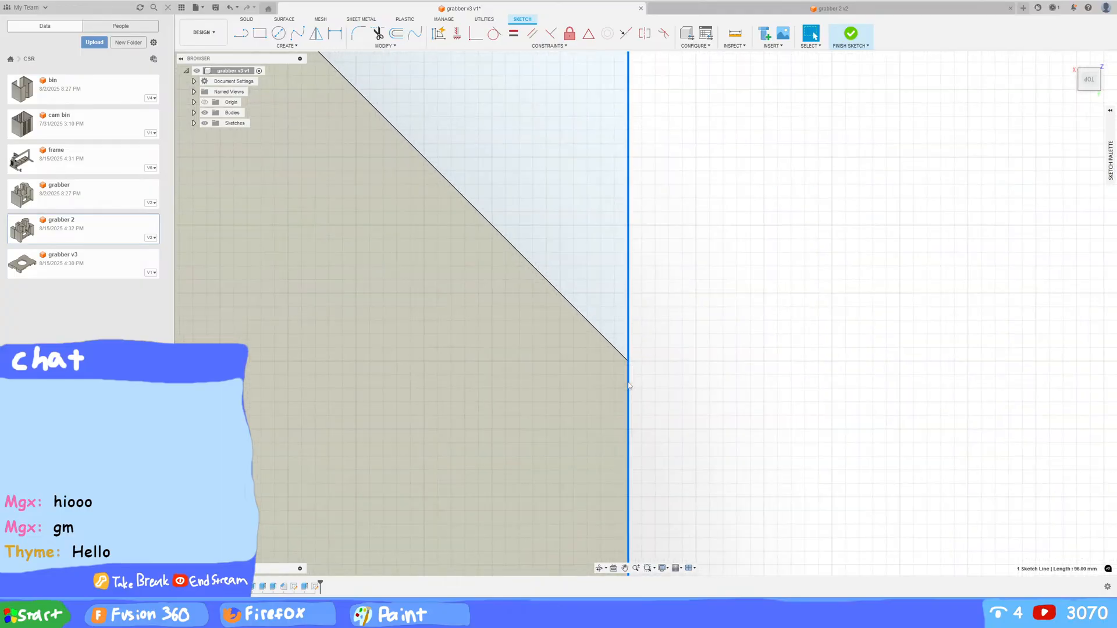
scroll(628, 385, "down", 6)
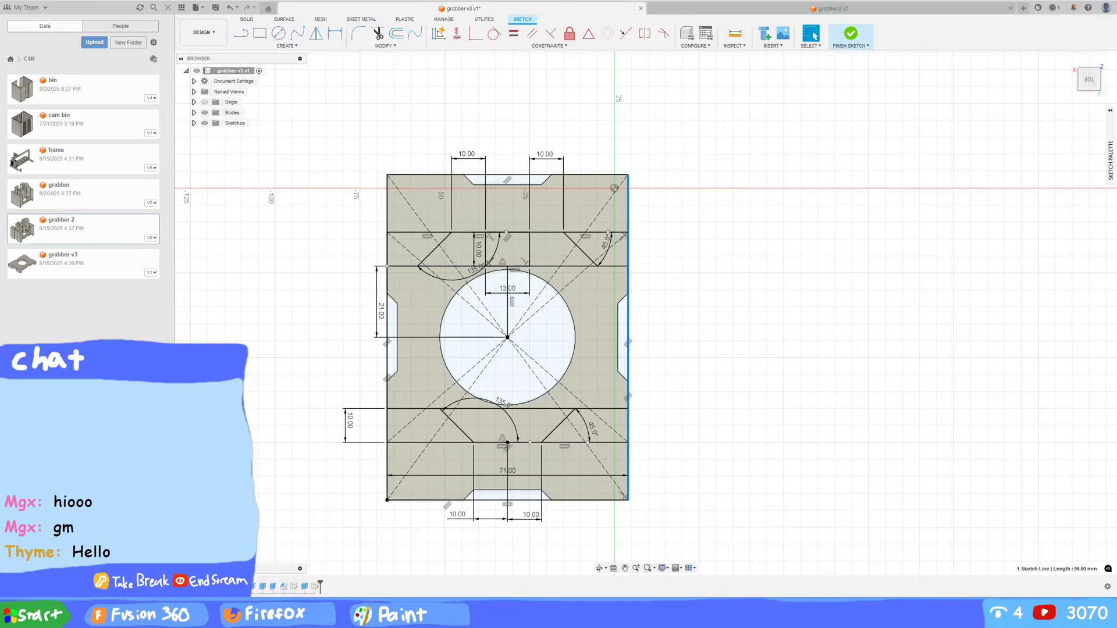
Step: Switch to Firefox, search for "fusion 360 face split no reason", change the results to English and look through them
key("alt+Tab")
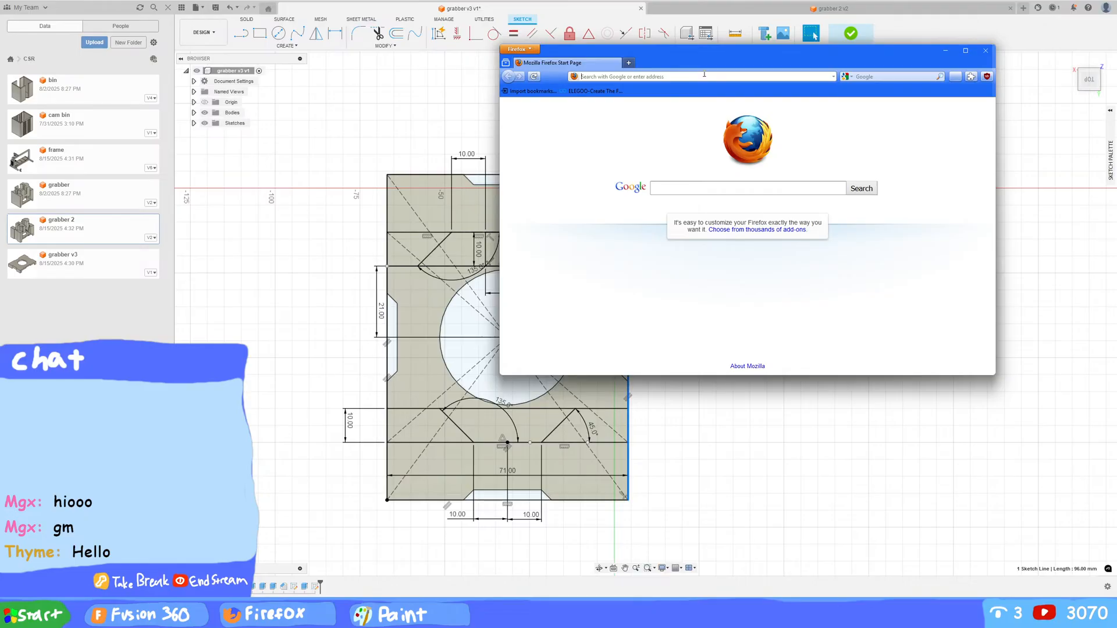
left_click(894, 77)
left_click_drag(882, 54, 790, 142)
type("fusion 360 face split no")
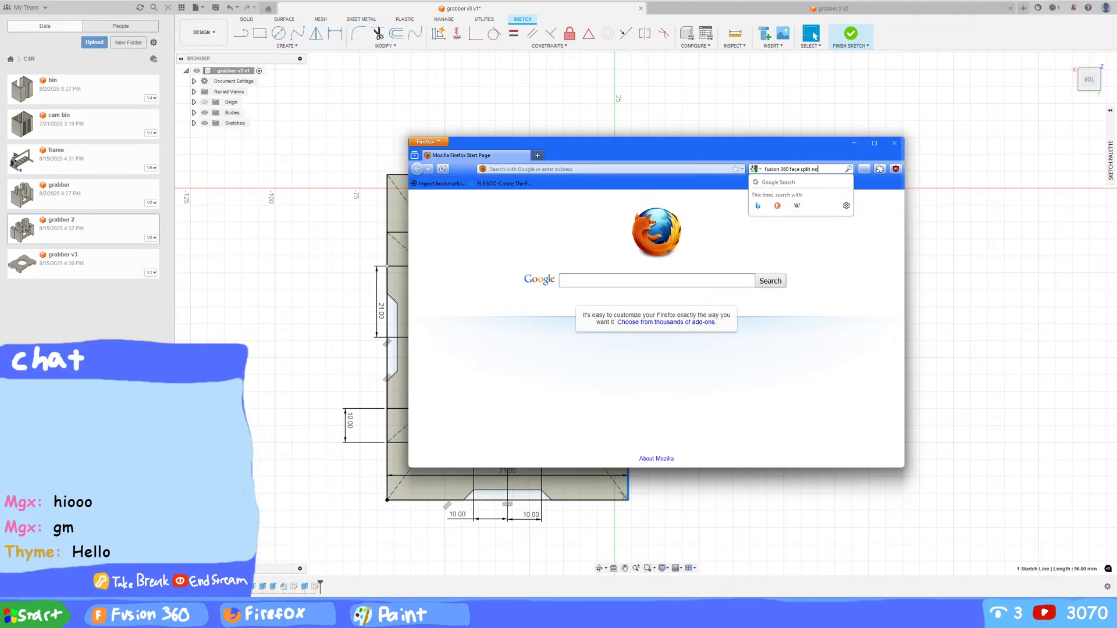
type(" reason")
key("Return")
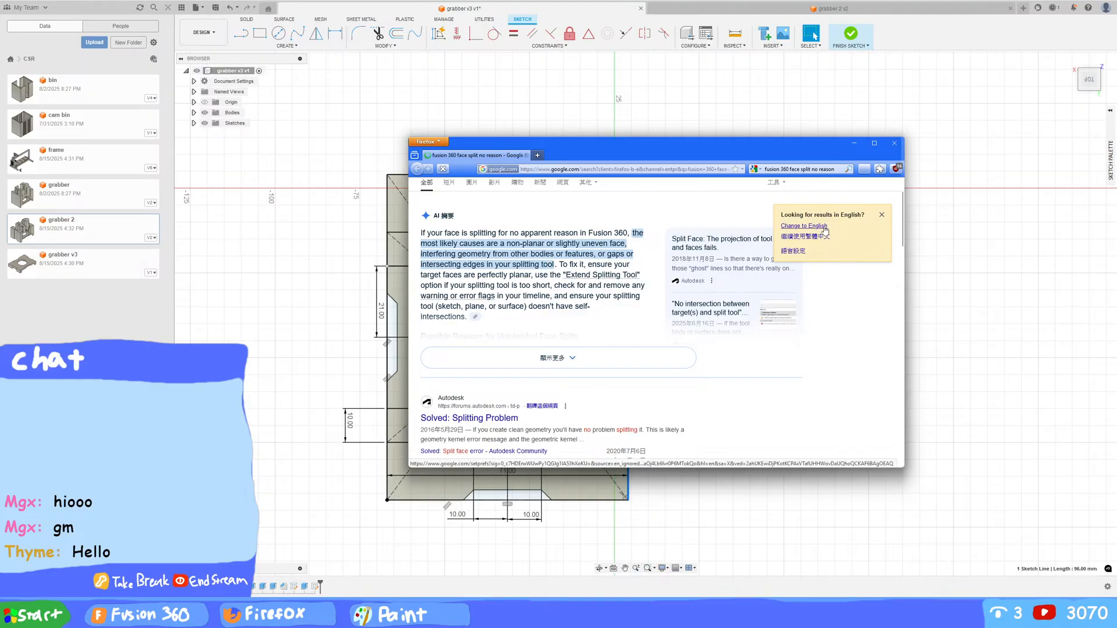
left_click(803, 222)
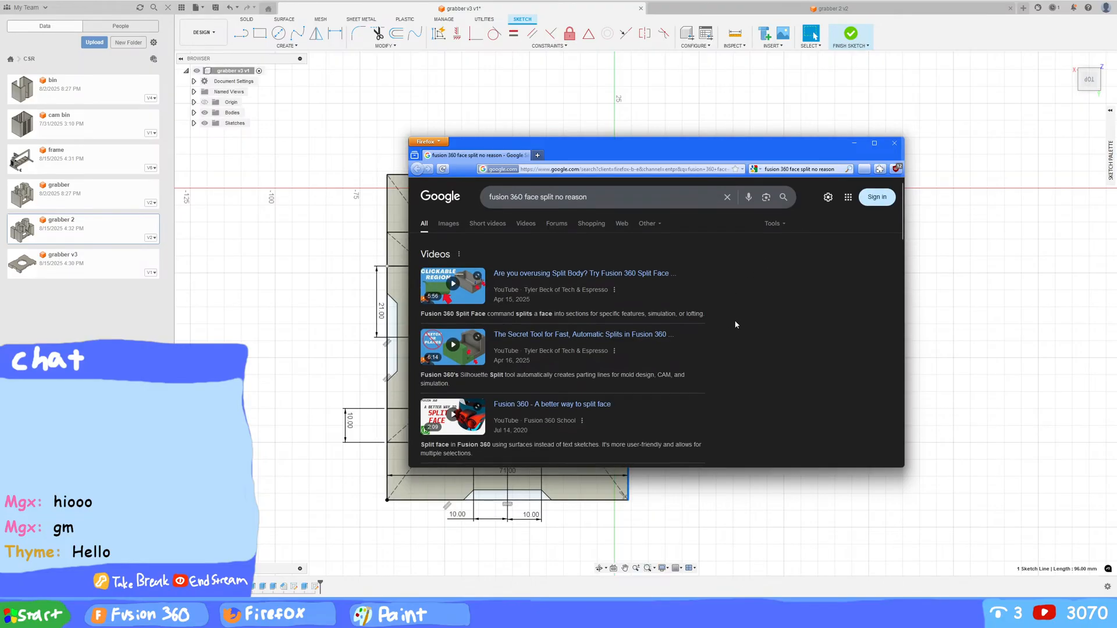
scroll(735, 325, "down", 5)
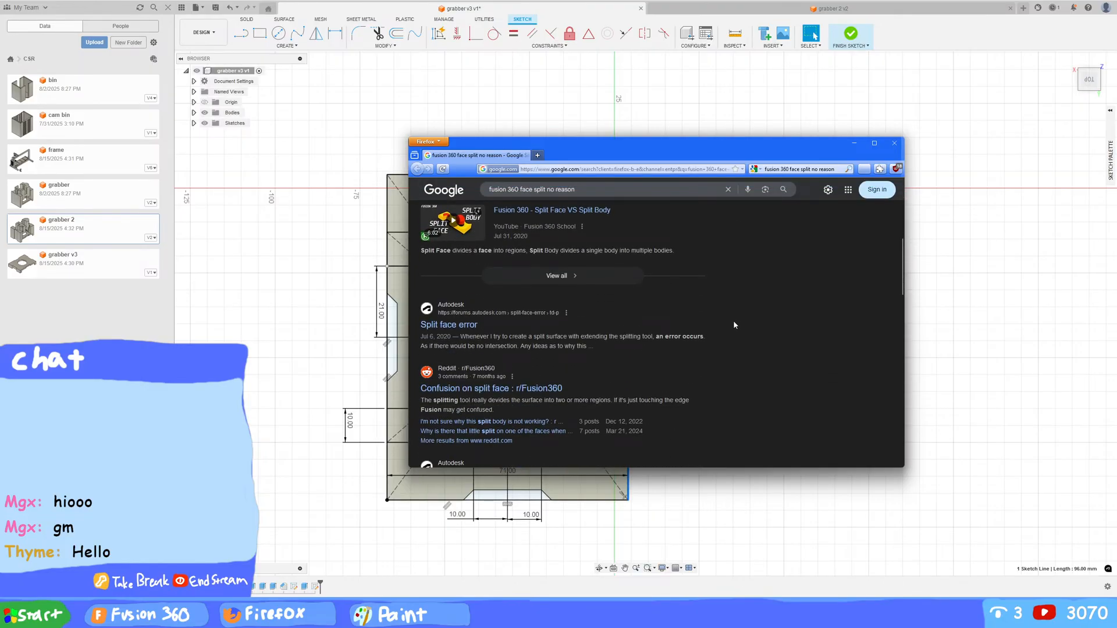
scroll(733, 324, "down", 1)
scroll(733, 322, "down", 2)
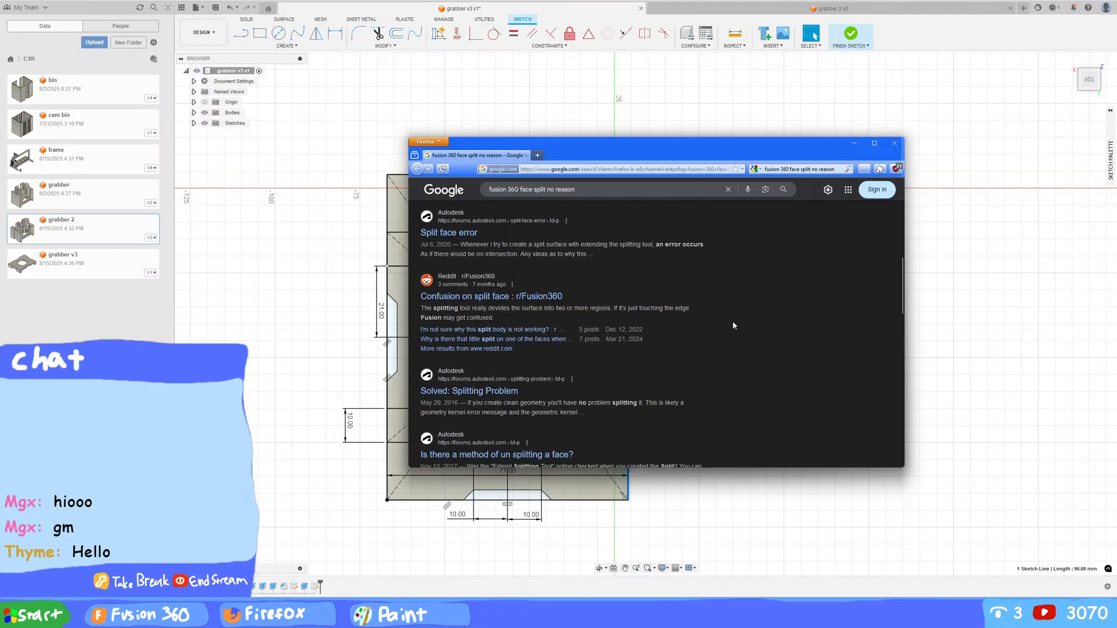
scroll(720, 307, "down", 1)
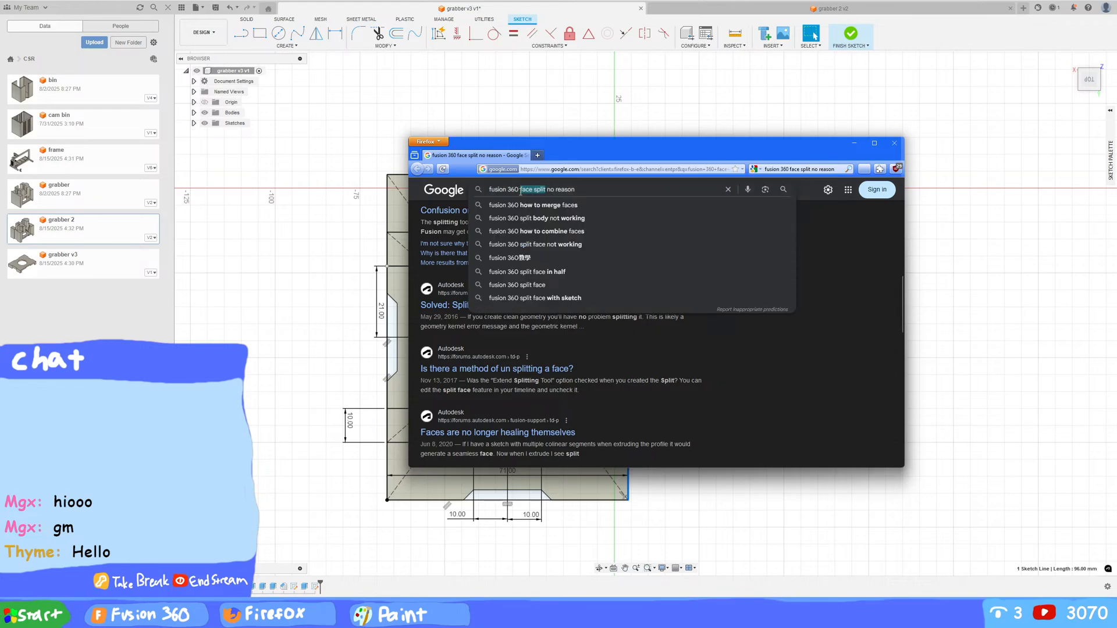
Step: Search for "fusion 360 new face when extruding no reason" and look through the results for a matching forum thread
type("new face when extrudi")
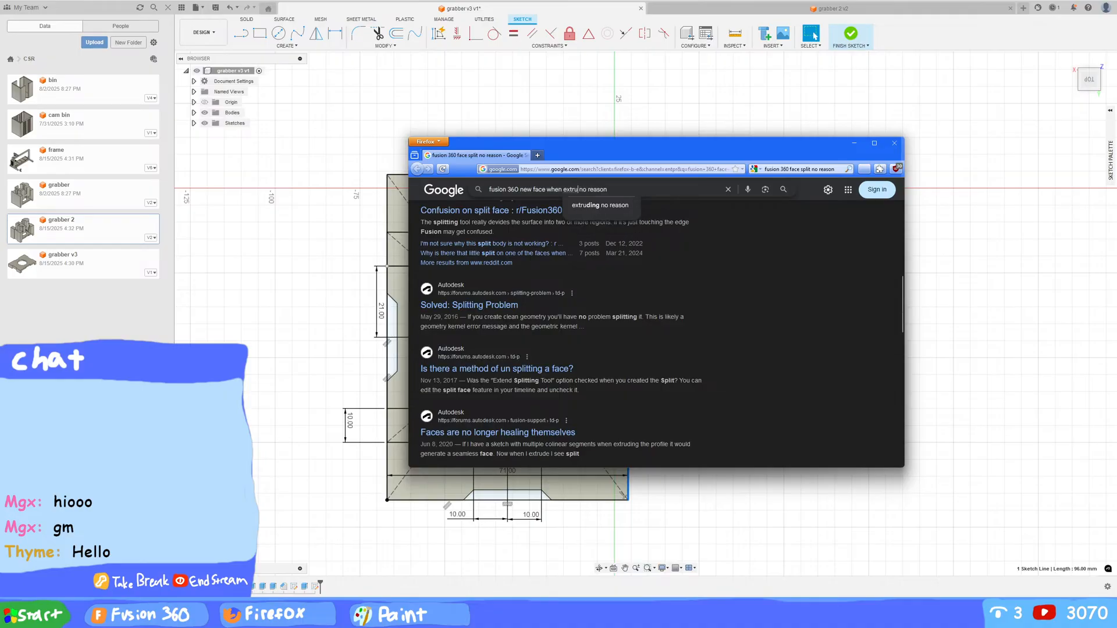
type("ng")
key("Return")
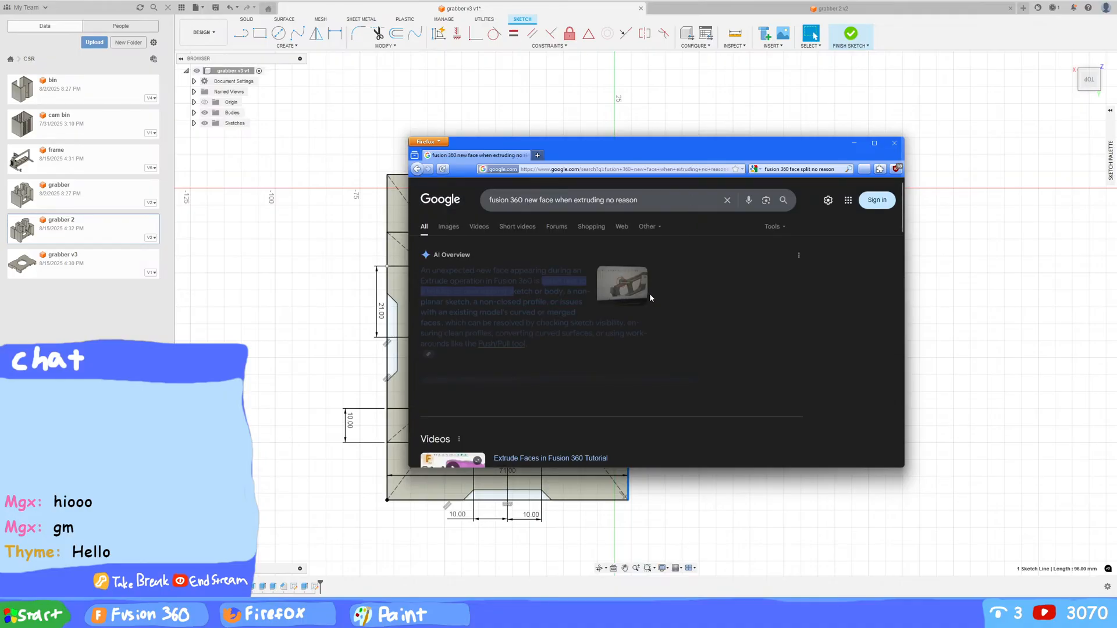
scroll(693, 312, "down", 1)
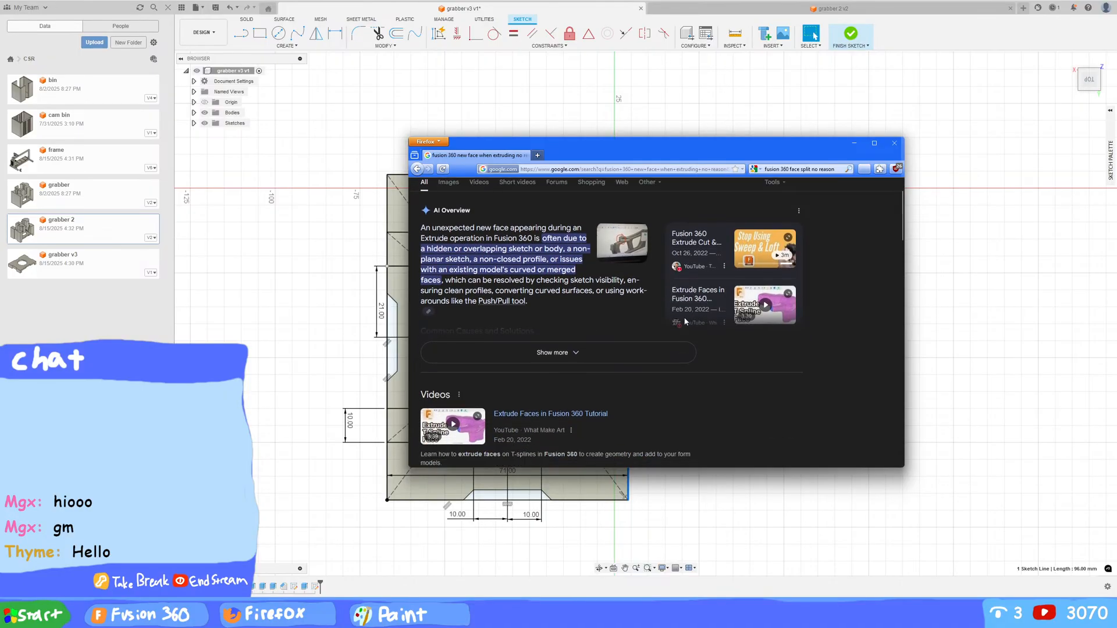
scroll(697, 352, "down", 7)
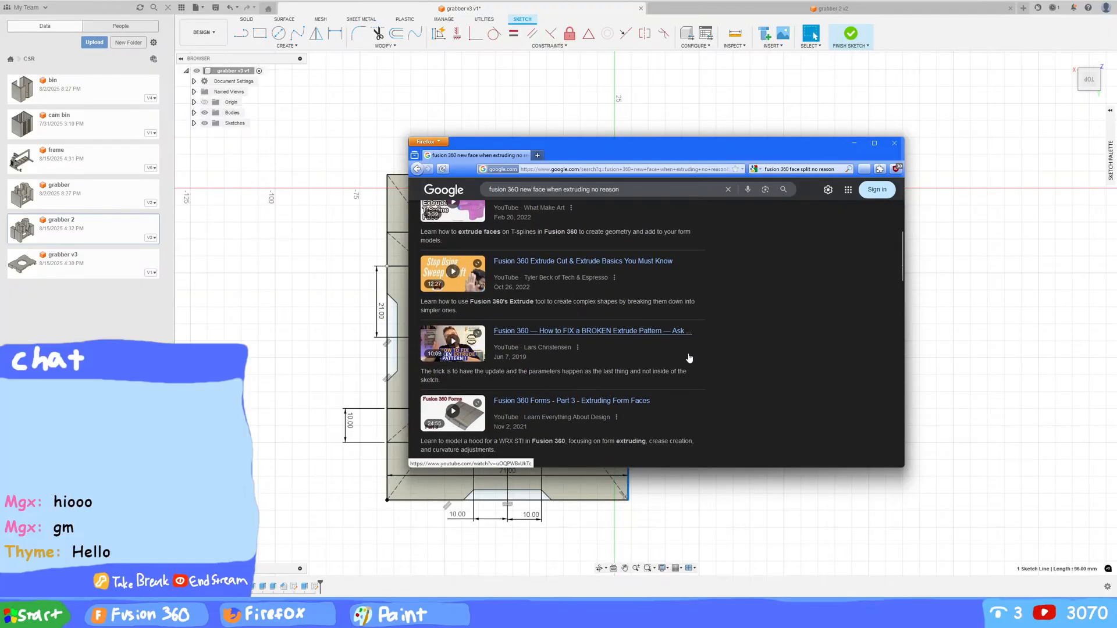
scroll(689, 358, "down", 3)
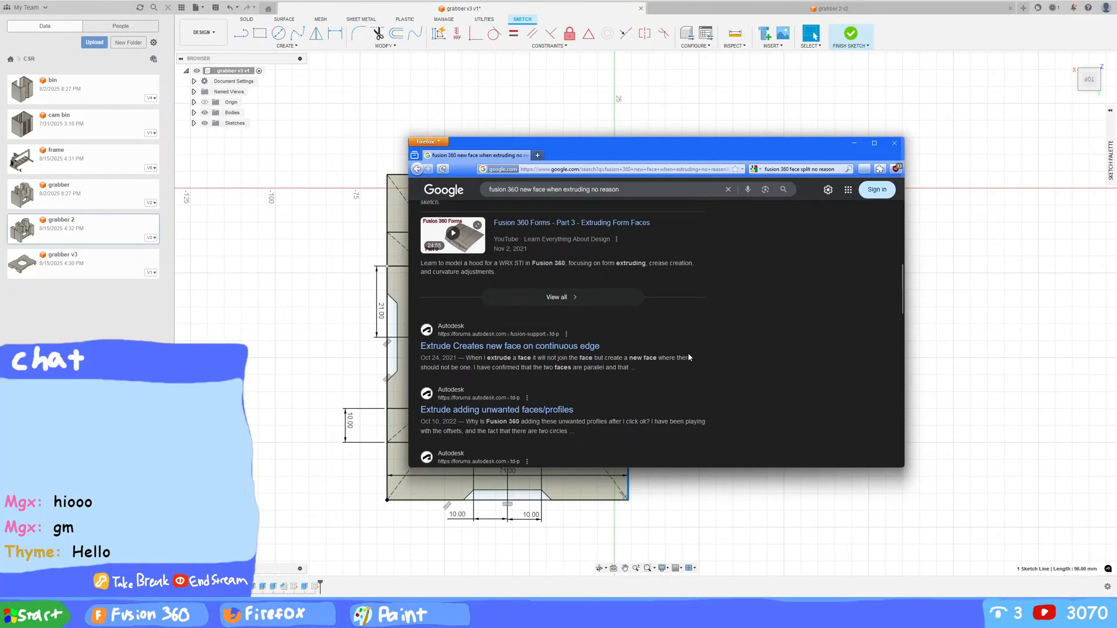
Step: Open the Autodesk forum thread "Extrude Creates new face on continuous edge" and read through its replies
left_click(563, 347)
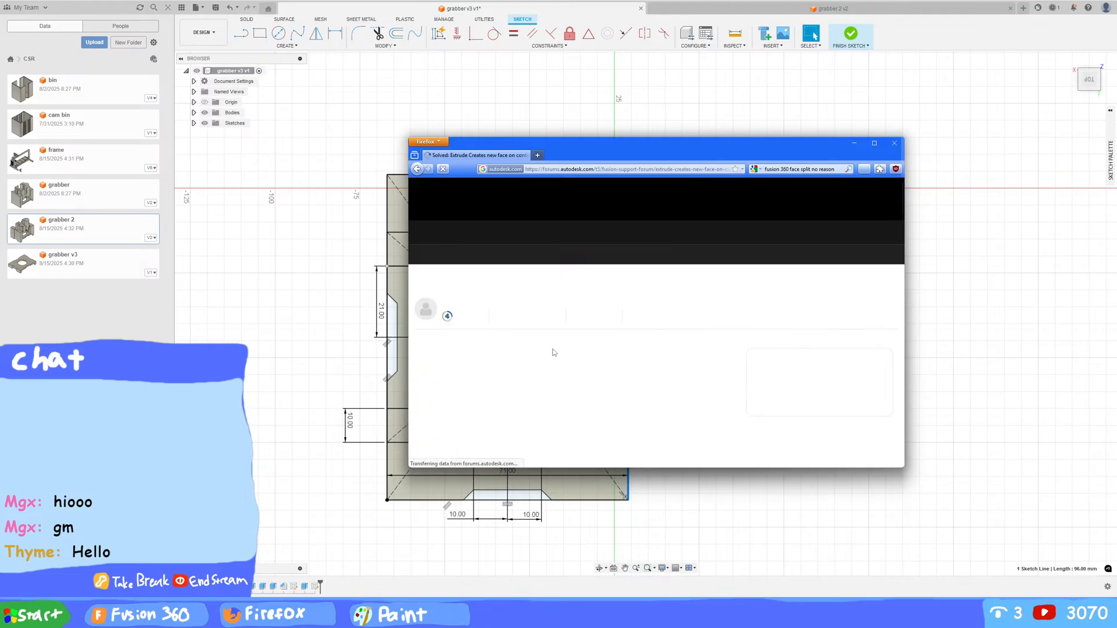
scroll(515, 360, "down", 3)
scroll(514, 360, "down", 1)
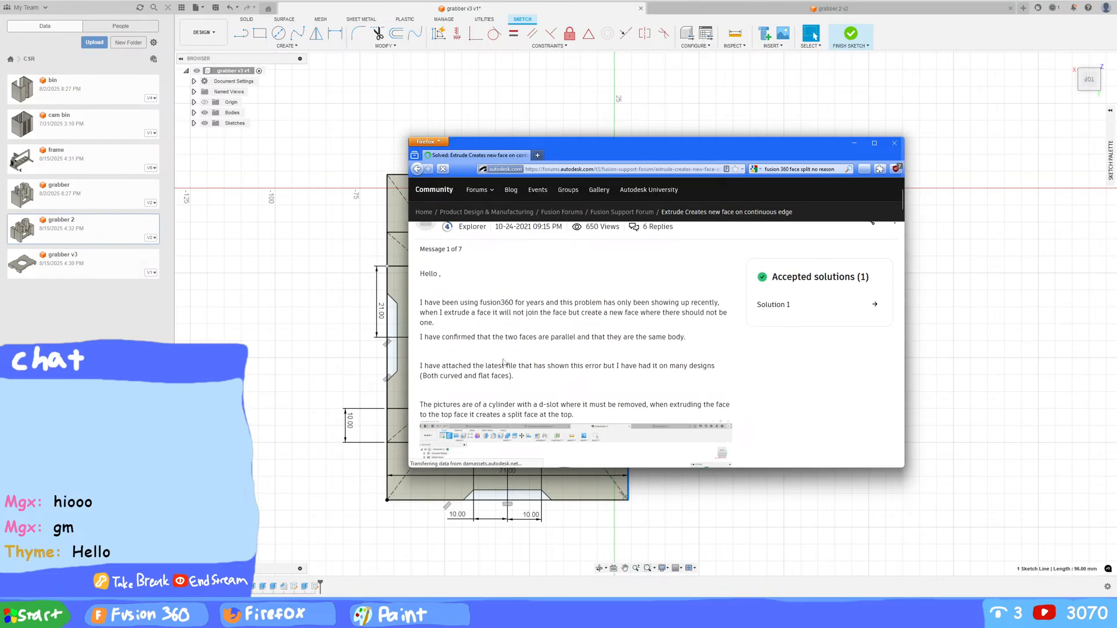
scroll(504, 361, "down", 7)
scroll(502, 363, "down", 10)
scroll(571, 358, "down", 10)
scroll(571, 359, "down", 9)
scroll(570, 359, "down", 8)
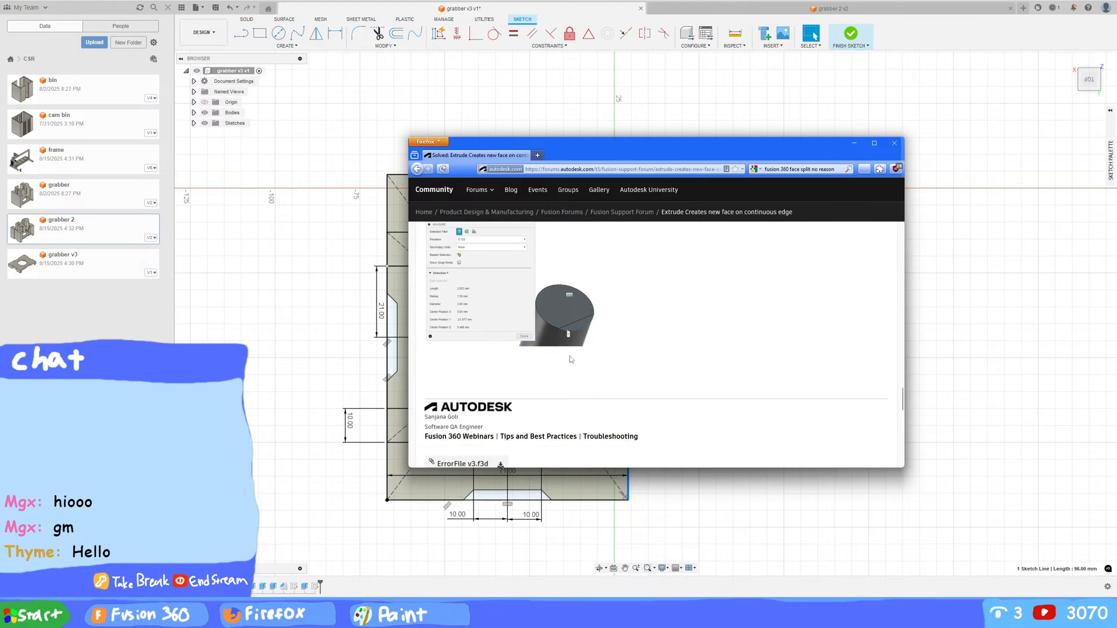
scroll(570, 359, "down", 6)
Step: Return to the search results, look through the remaining threads, and switch back to Fusion 360
key("alt+Left")
scroll(570, 357, "down", 2)
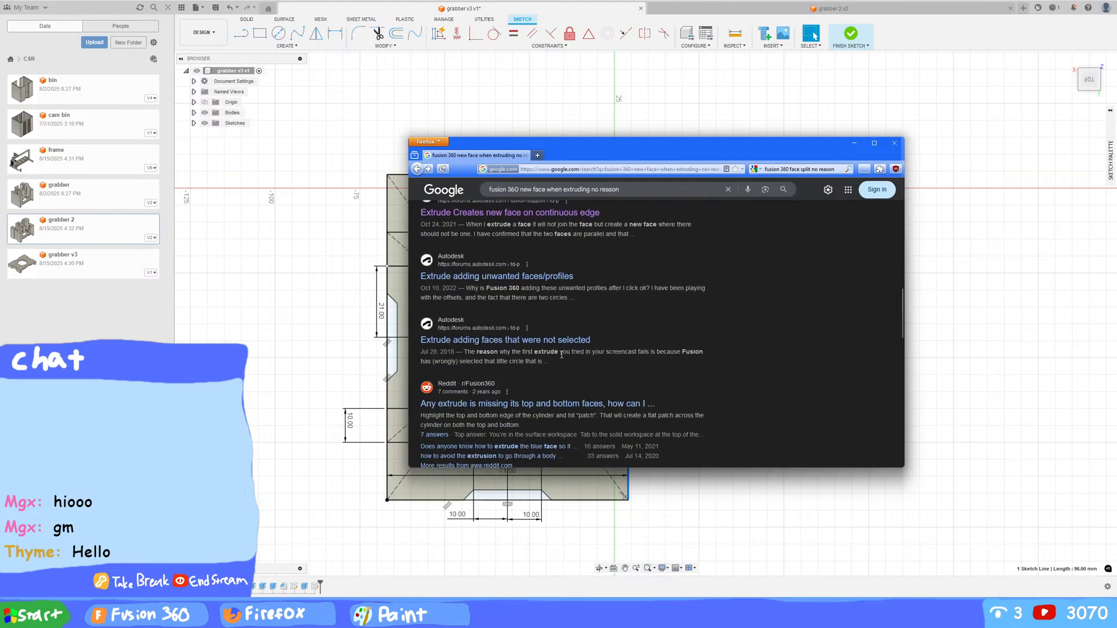
right_click(493, 349)
key("Escape")
scroll(608, 340, "down", 2)
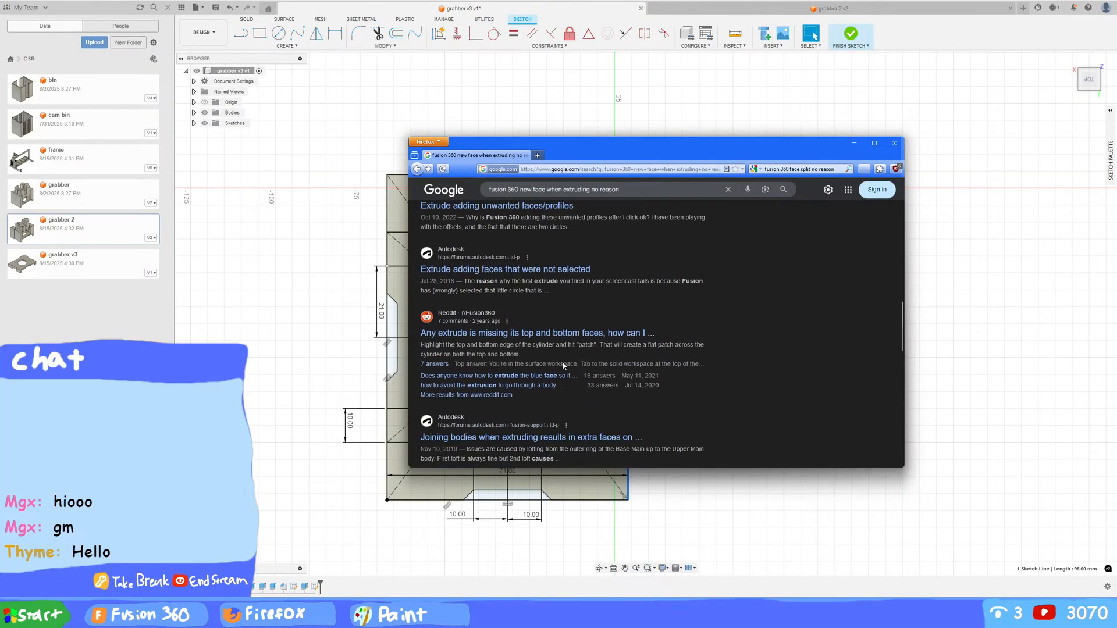
left_click(859, 146)
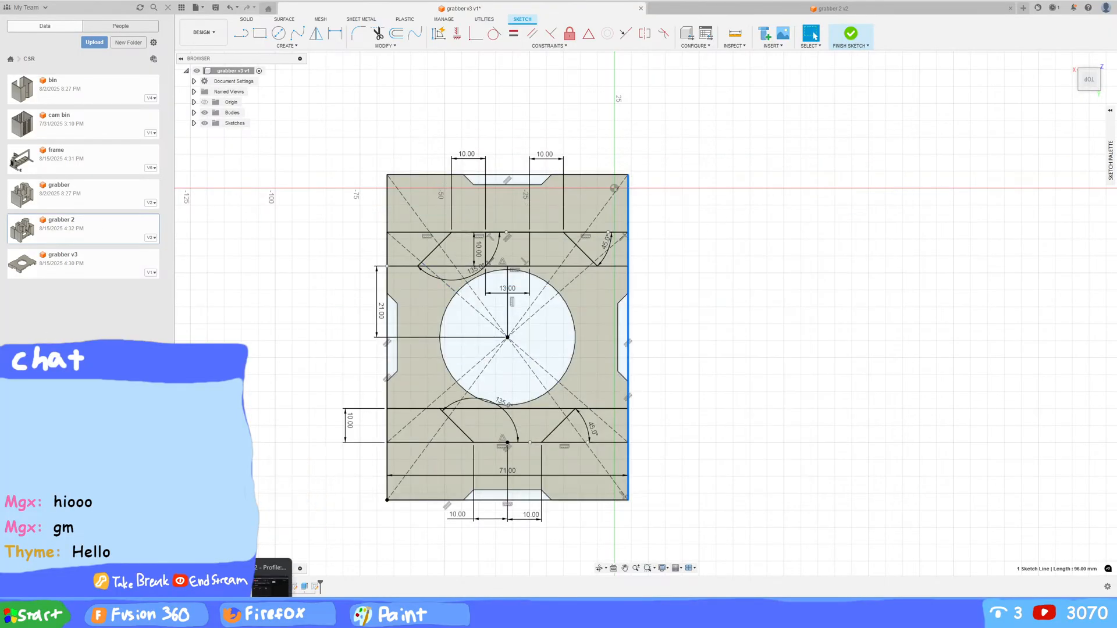
Step: Extrude the two outer end strips of the plate sketch about 40 mm upward as full-width blocks
scroll(629, 383, "down", 1)
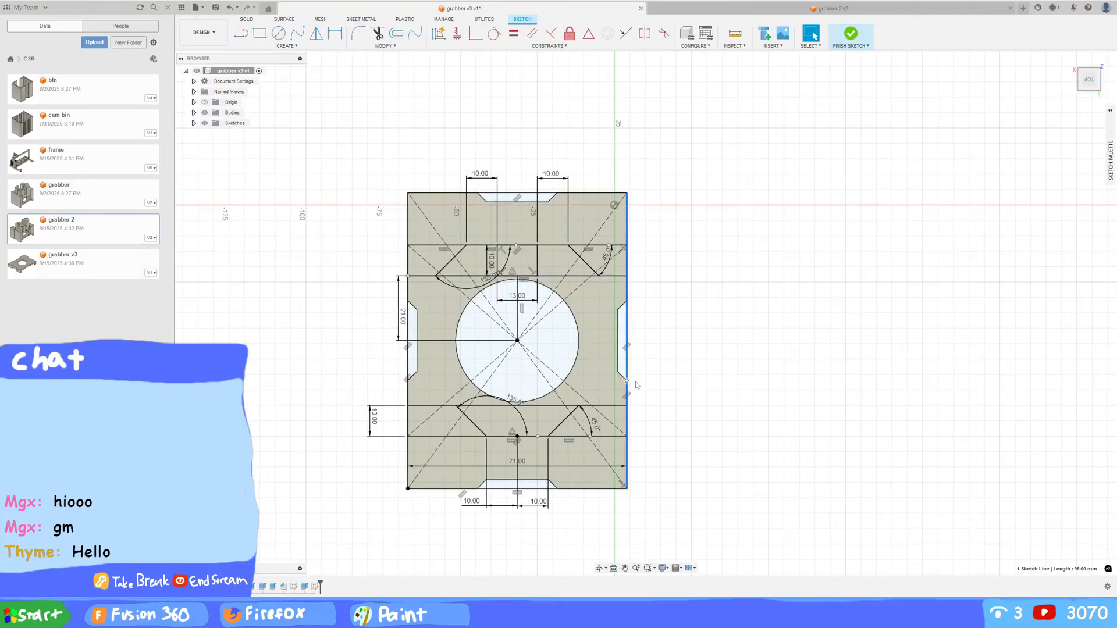
mouse_move(647, 373)
middle_mouse_down("shift")
mouse_move(611, 349)
mouse_move(568, 364)
mouse_move(588, 424)
mouse_move(623, 461)
mouse_move(693, 444)
mouse_move(608, 434)
mouse_move(668, 434)
middle_mouse_up("shift")
key("e")
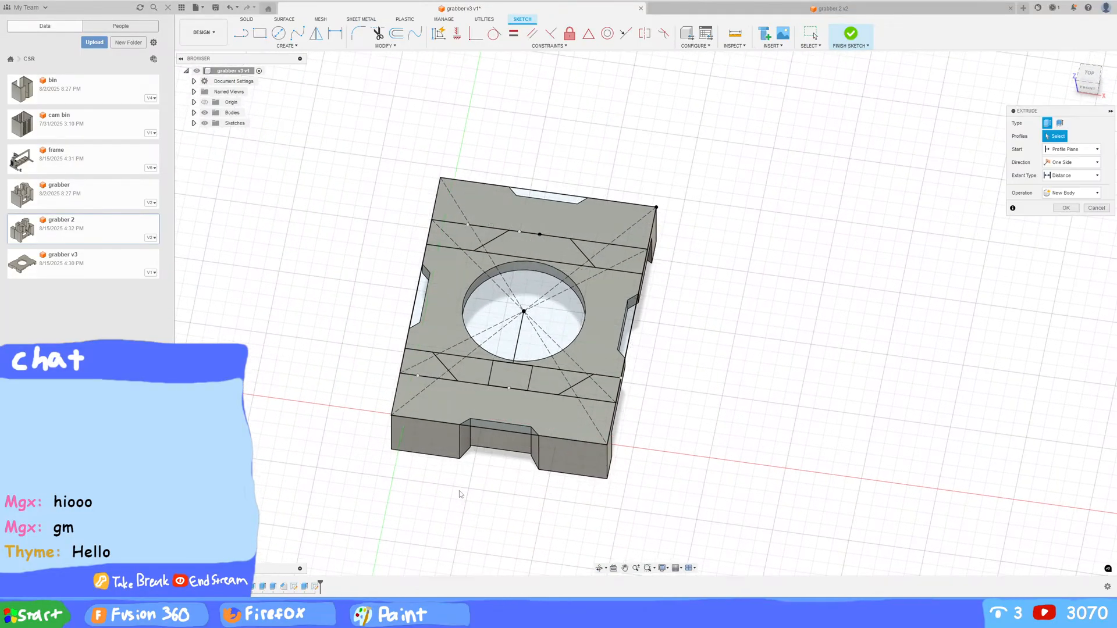
left_click(569, 407)
middle_click_drag(453, 489, 524, 459, "shift")
left_click(428, 295)
left_click_drag(403, 286, 421, 182)
left_click(1063, 234)
middle_click_drag(768, 349, 792, 380, "shift")
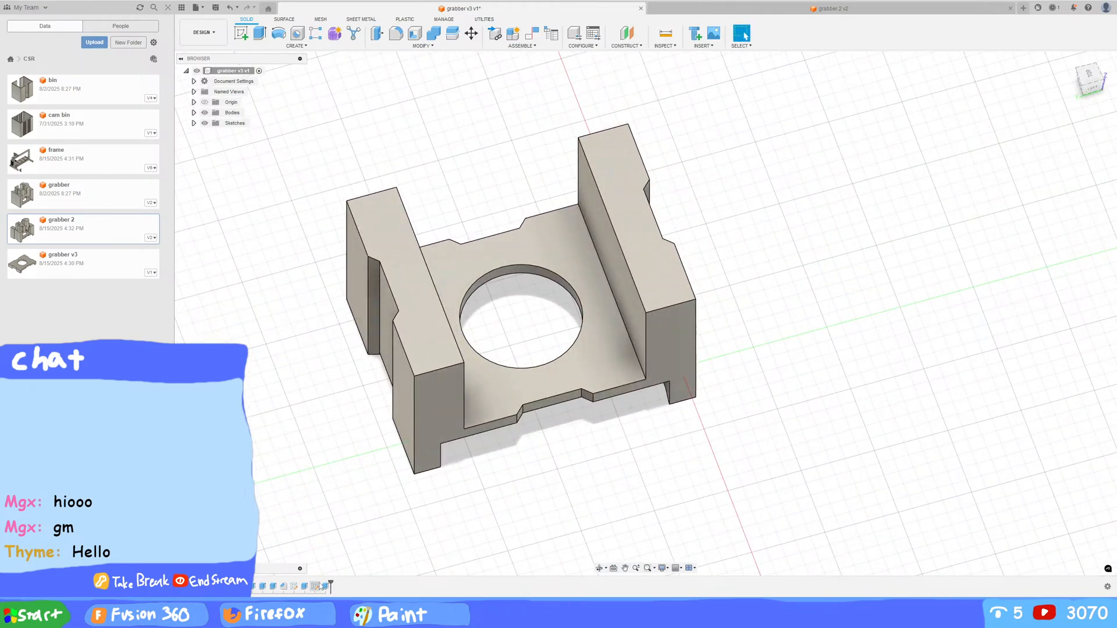
Step: Show Sketch3 and extrude its angled corner profile beside the inner side of the end block 40 mm upward
left_click(195, 122)
left_click(212, 154)
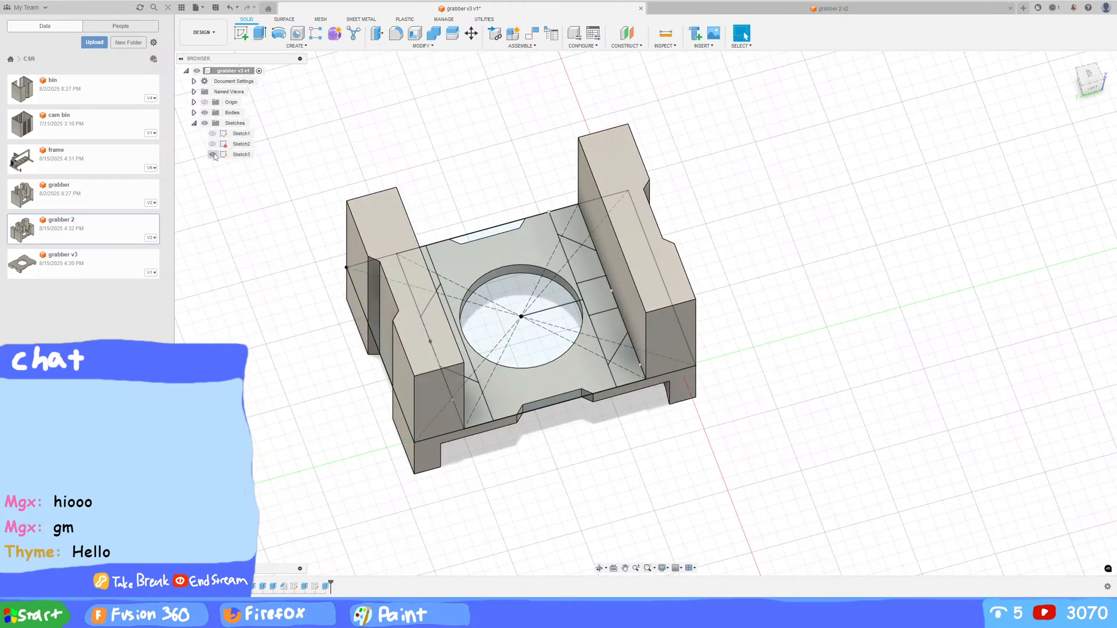
key("e")
left_click(623, 367)
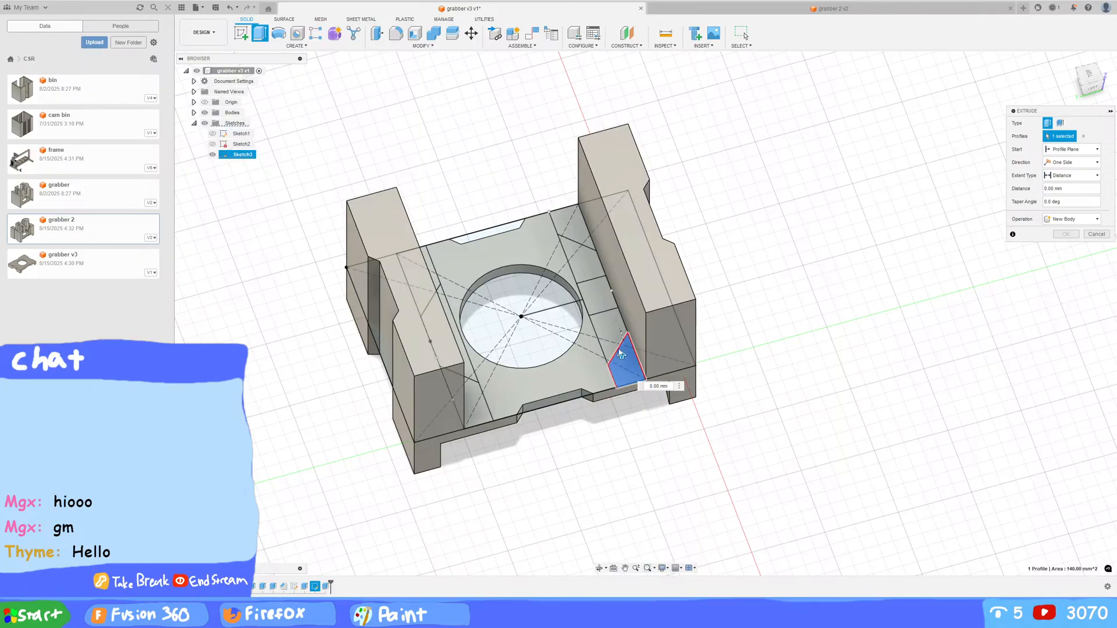
left_click_drag(620, 354, 625, 293)
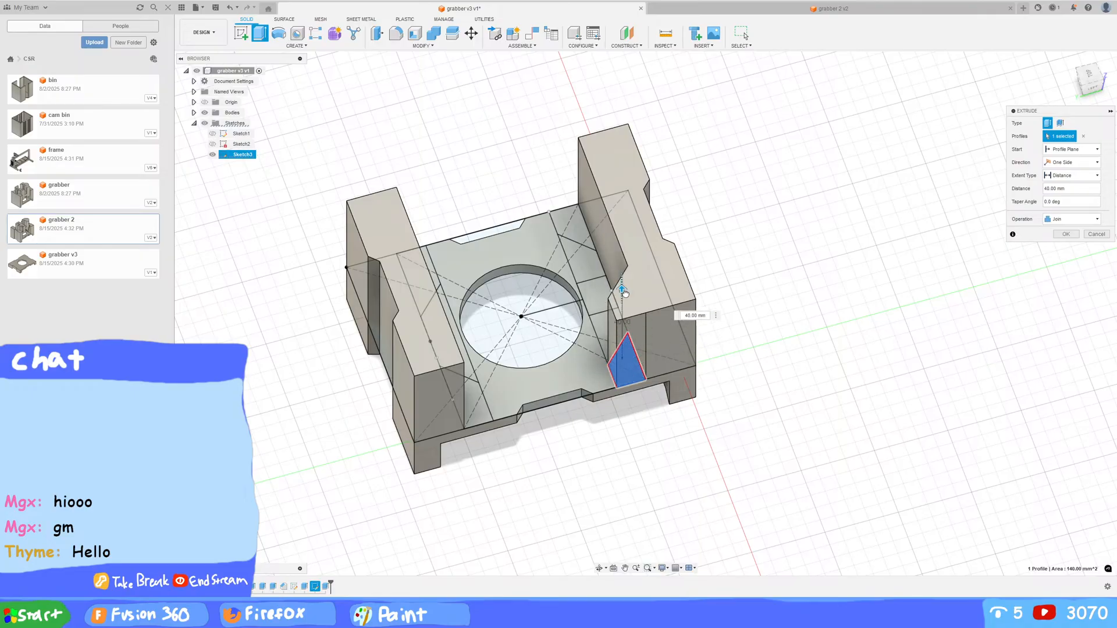
Step: Try the Cut and Intersect operations for the corner profile extrusion
middle_click_drag(1015, 246, 782, 329, "shift")
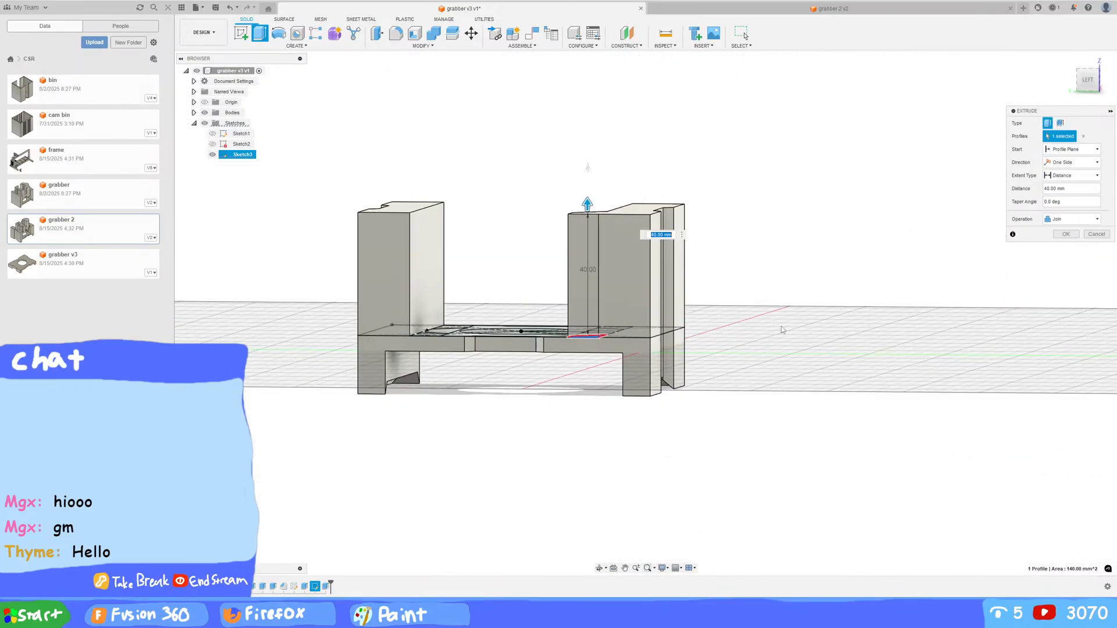
left_click(1064, 220)
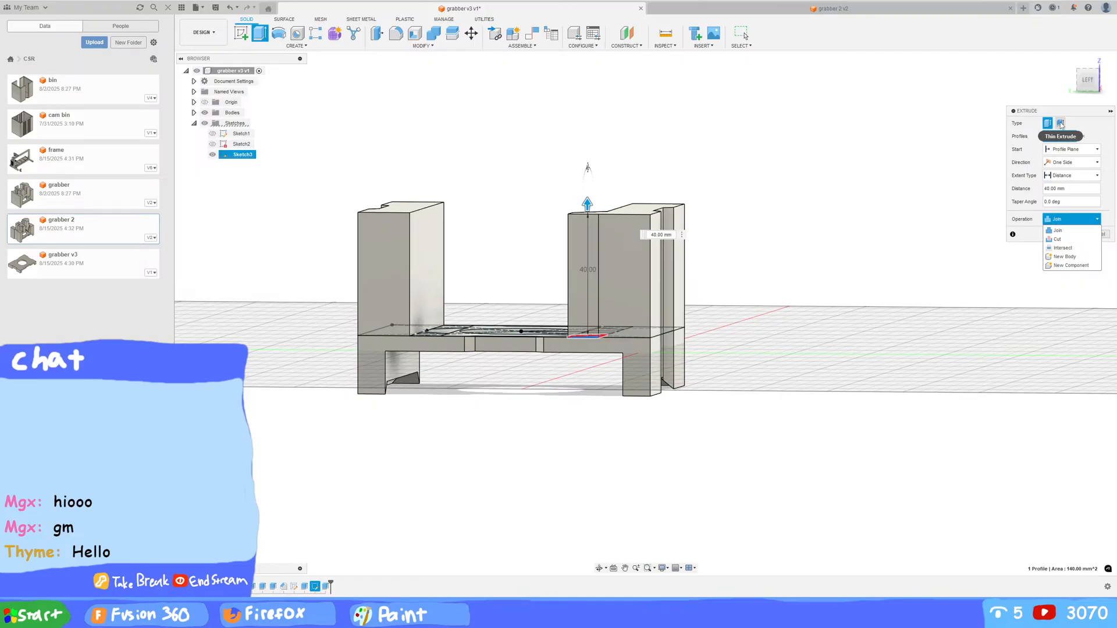
left_click(1068, 240)
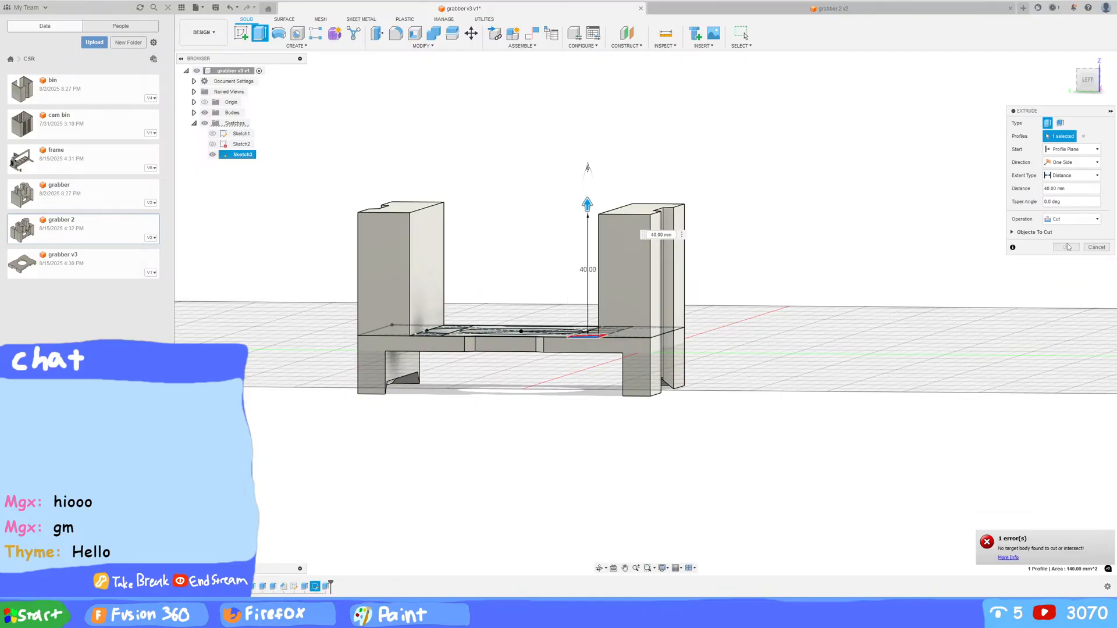
middle_click_drag(877, 255, 872, 294, "shift")
left_click(1060, 219)
left_click(1059, 251)
Step: Complete the 40 mm corner extrusion with the Join operation and hide Sketch3
left_click(1071, 219)
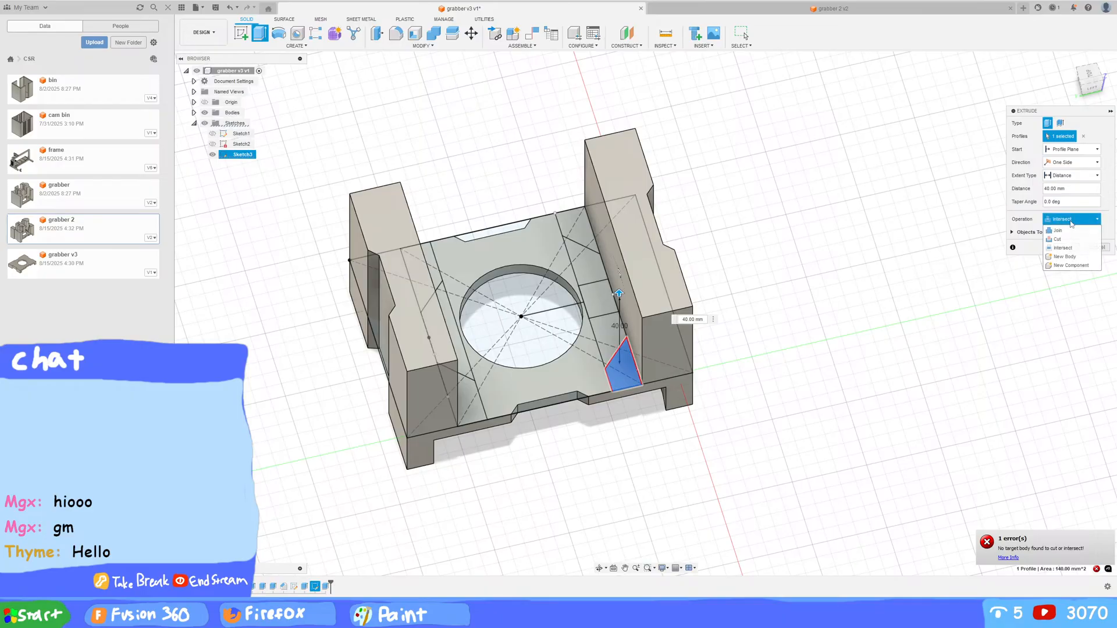
left_click(1060, 257)
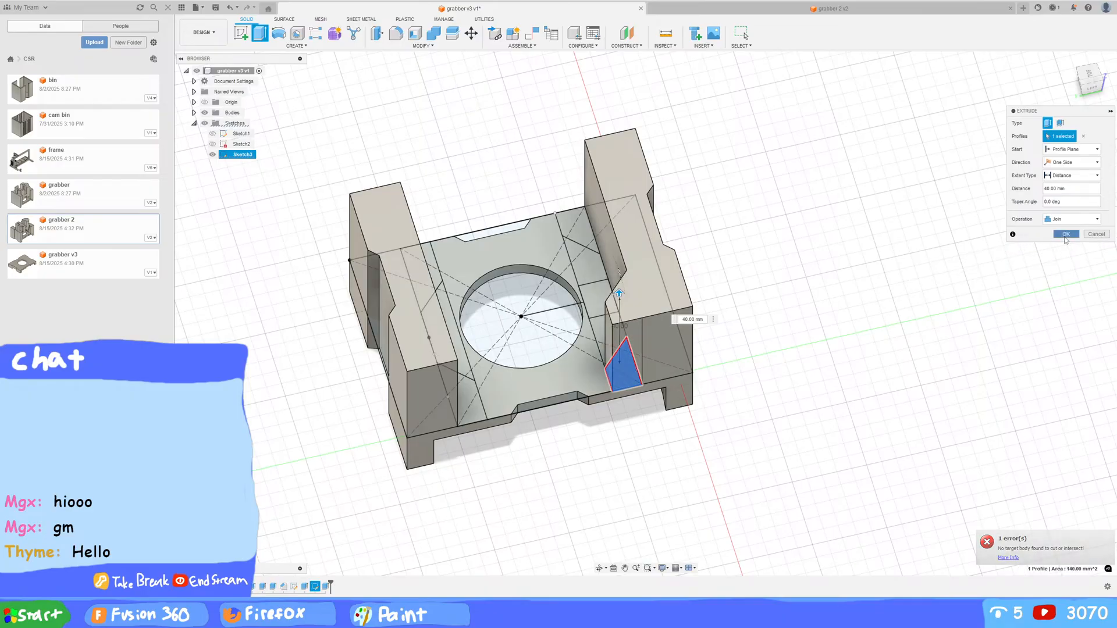
left_click(1068, 238)
middle_click_drag(855, 300, 785, 265, "shift")
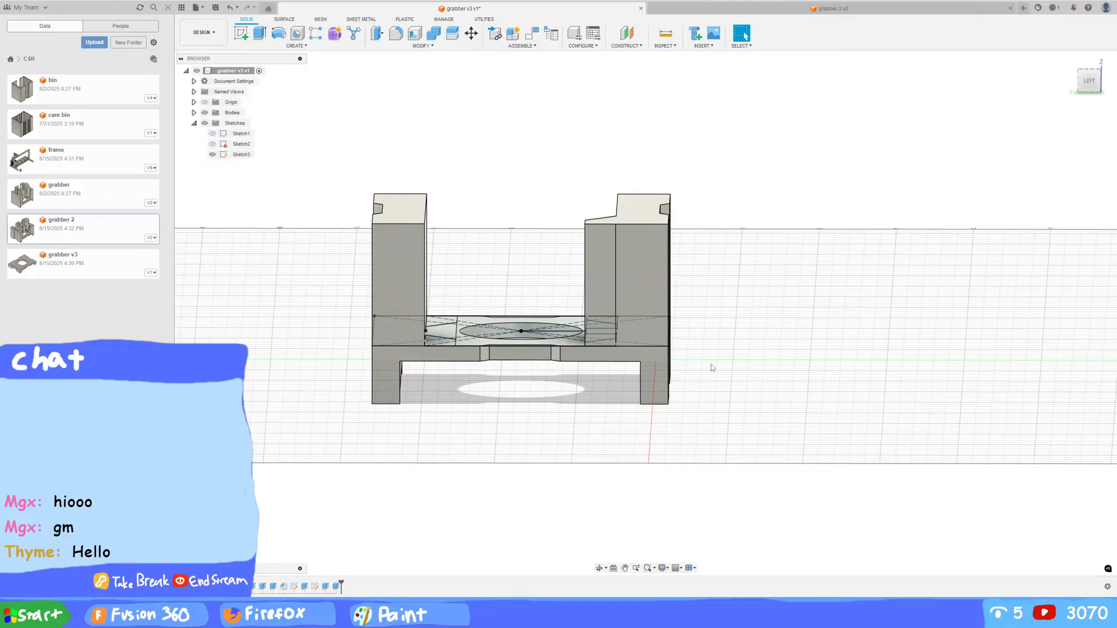
middle_click_drag(766, 372, 748, 395, "shift")
left_click(213, 154)
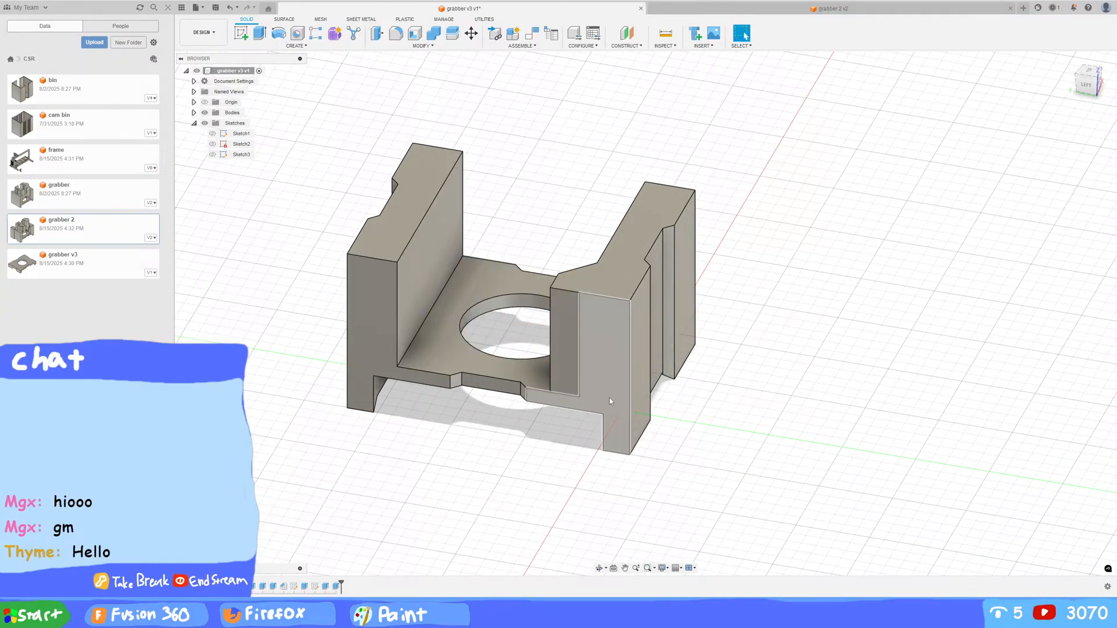
Step: Measure the distance and angle between the new corner block's outer face and the adjoining end block face
left_click(566, 381)
left_click(600, 398, "shift")
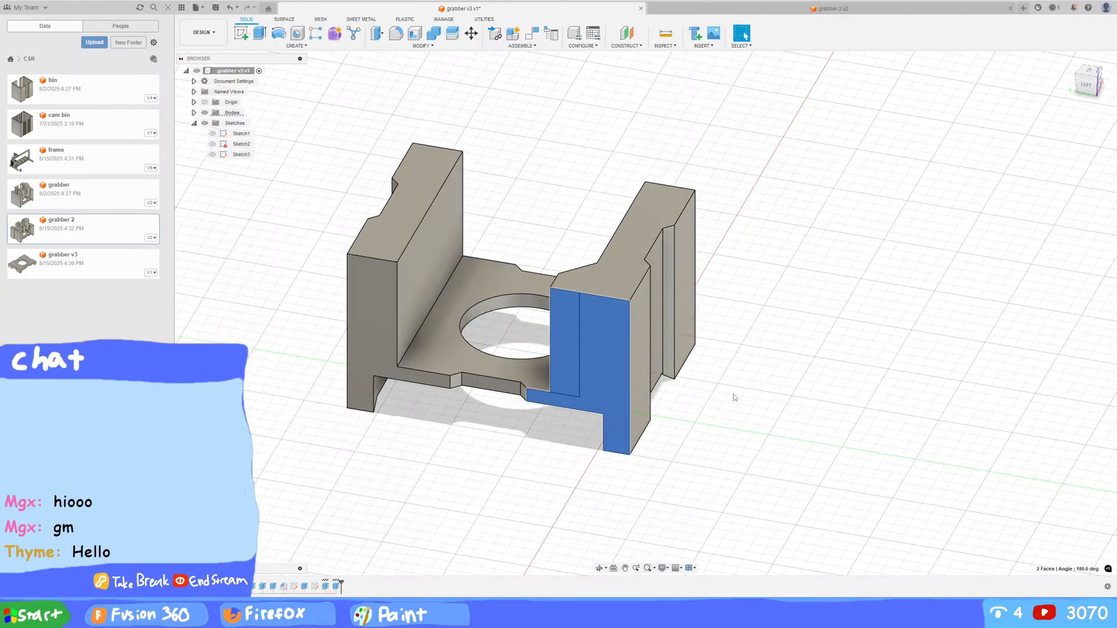
left_click(747, 382)
left_click(665, 33)
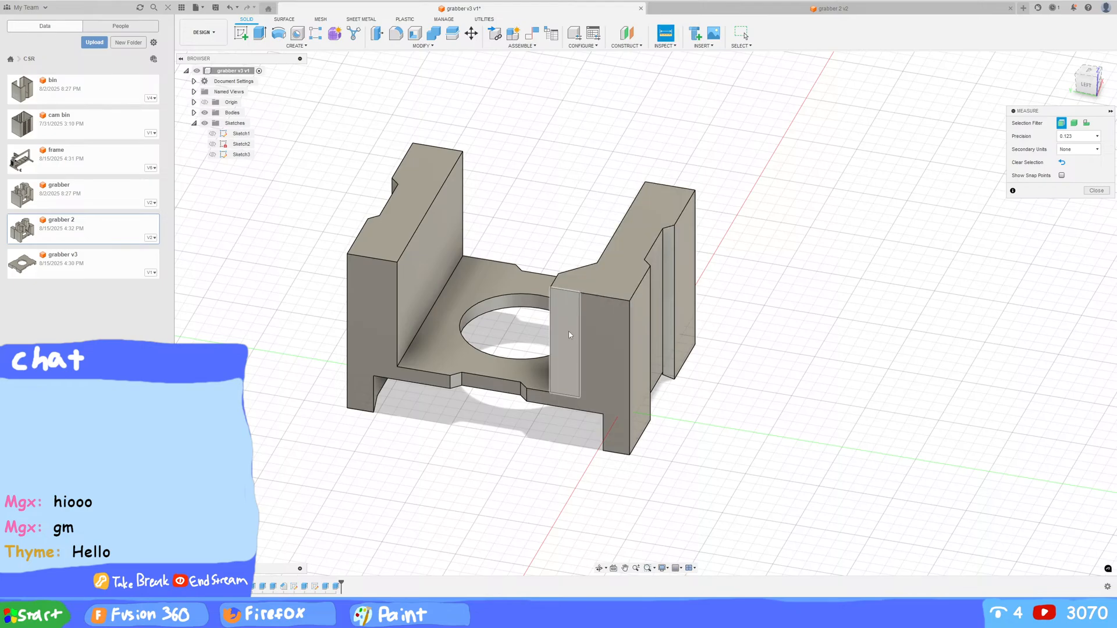
left_click(568, 348)
left_click(583, 376)
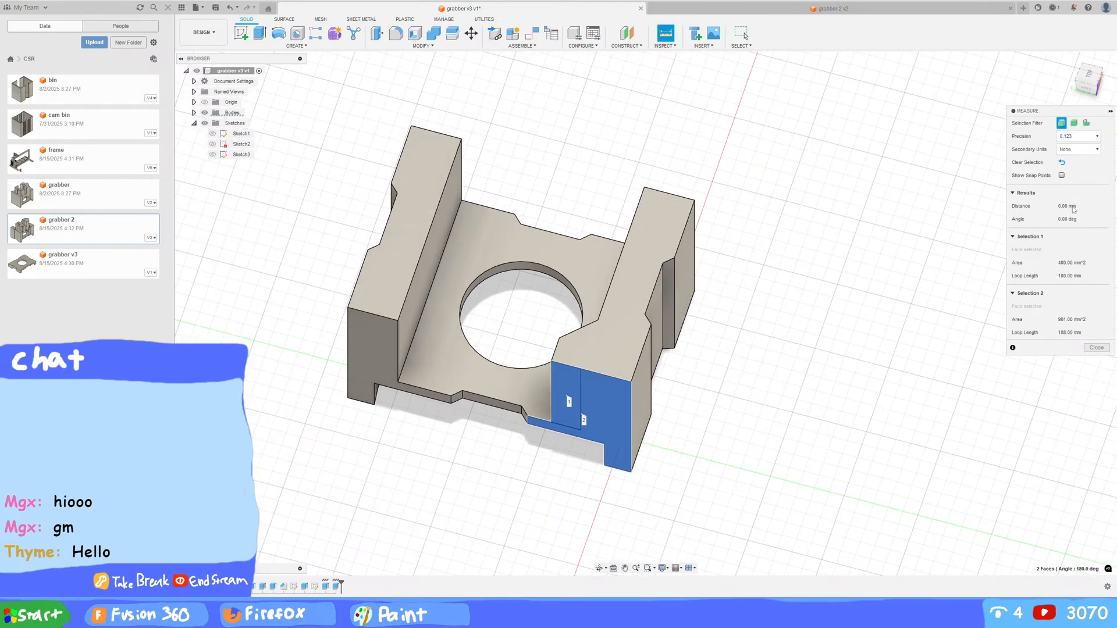
Step: Check the face measurement at 0.12345678 precision, then return the precision to 0.123
left_click(1077, 136)
left_click(1073, 220)
left_click(1076, 136)
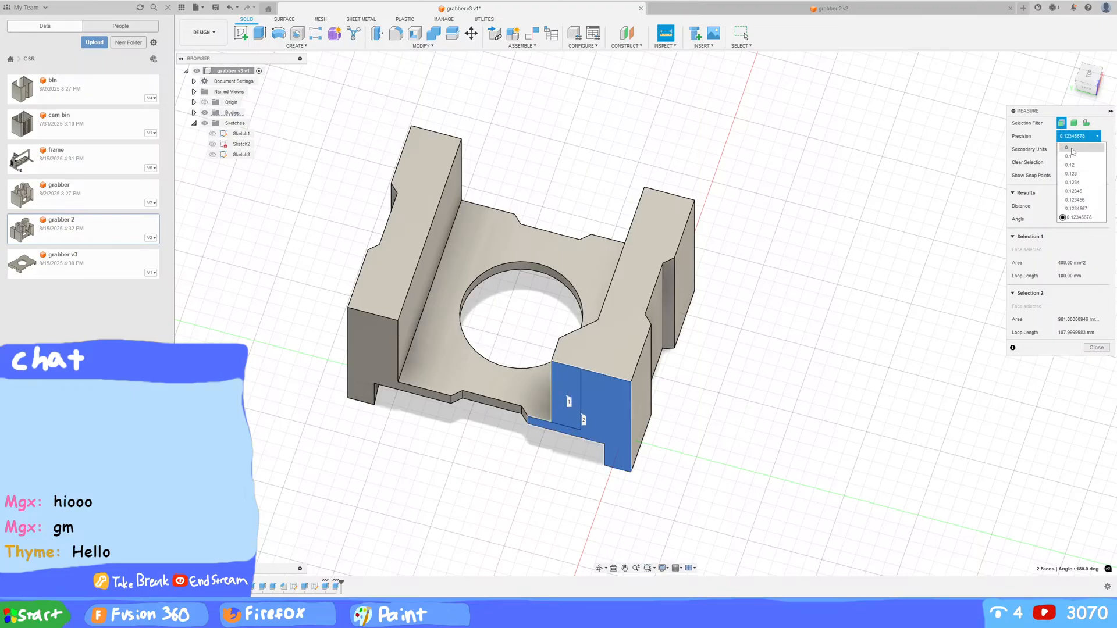
left_click(1070, 174)
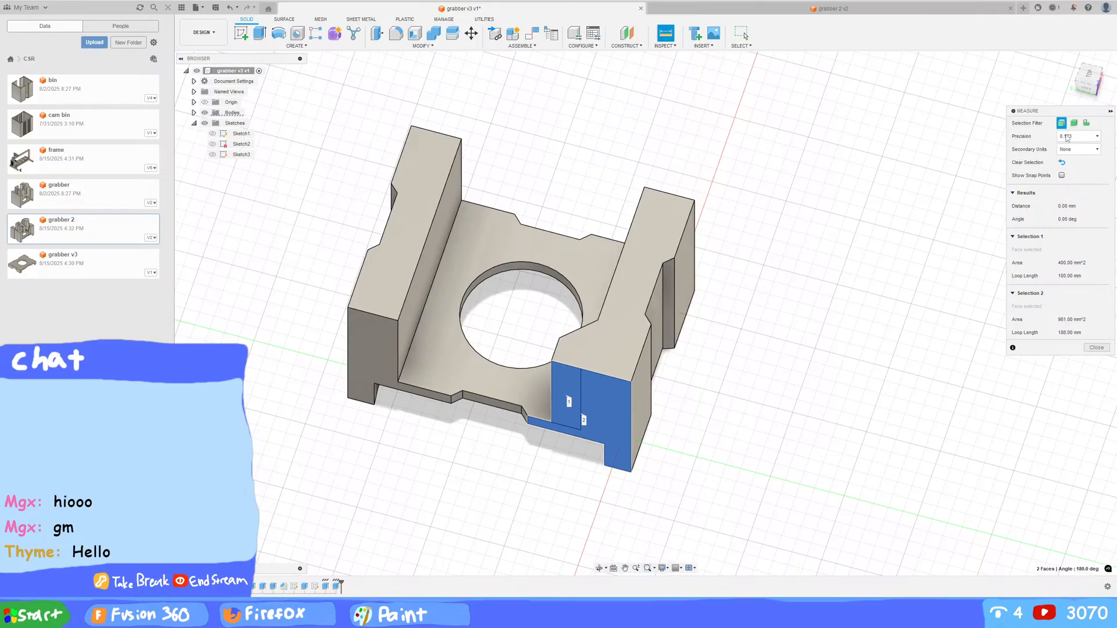
Step: Try to replace the right post's large end face using the adjacent narrow face as the target with Replace Face
key("Escape")
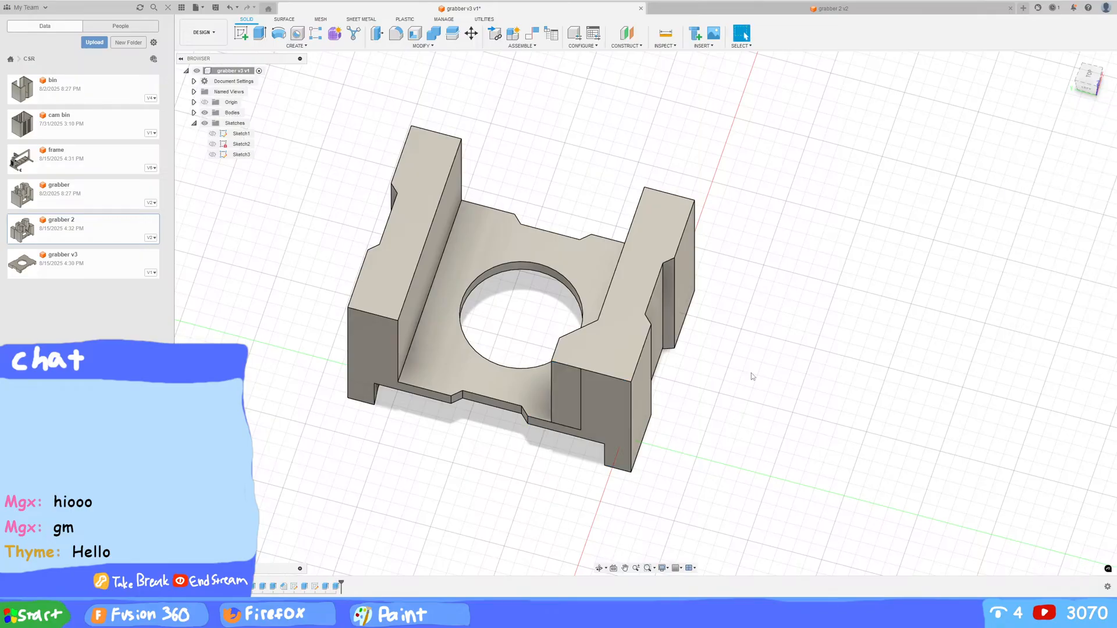
scroll(657, 431, "up", 5)
middle_click_drag(508, 462, 573, 314)
scroll(581, 400, "up", 3)
left_click(538, 299)
left_click(811, 280)
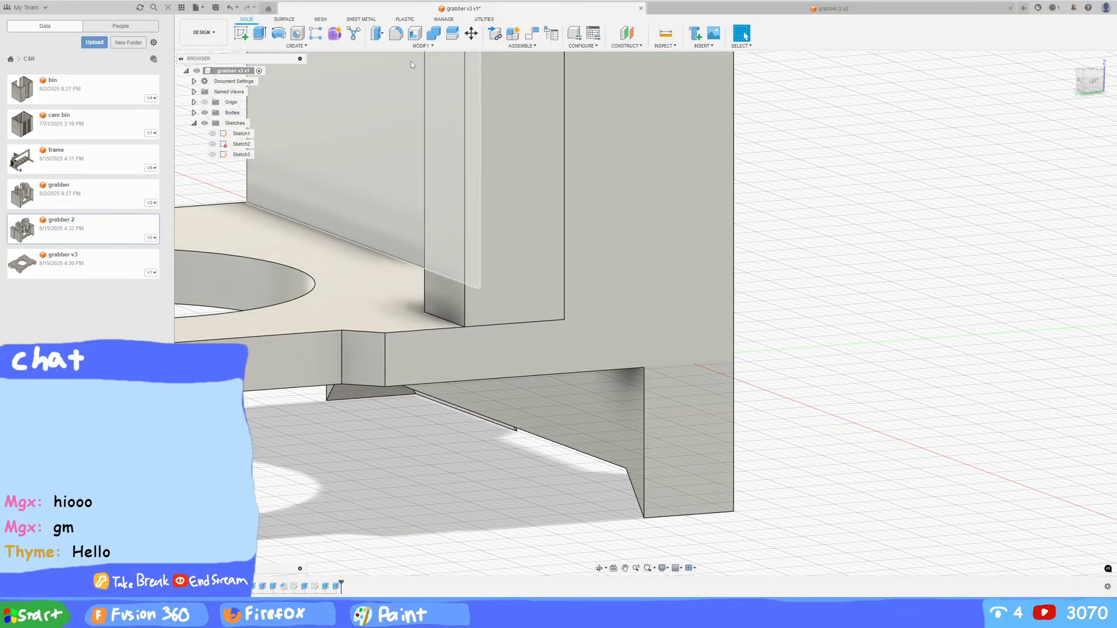
left_click(423, 45)
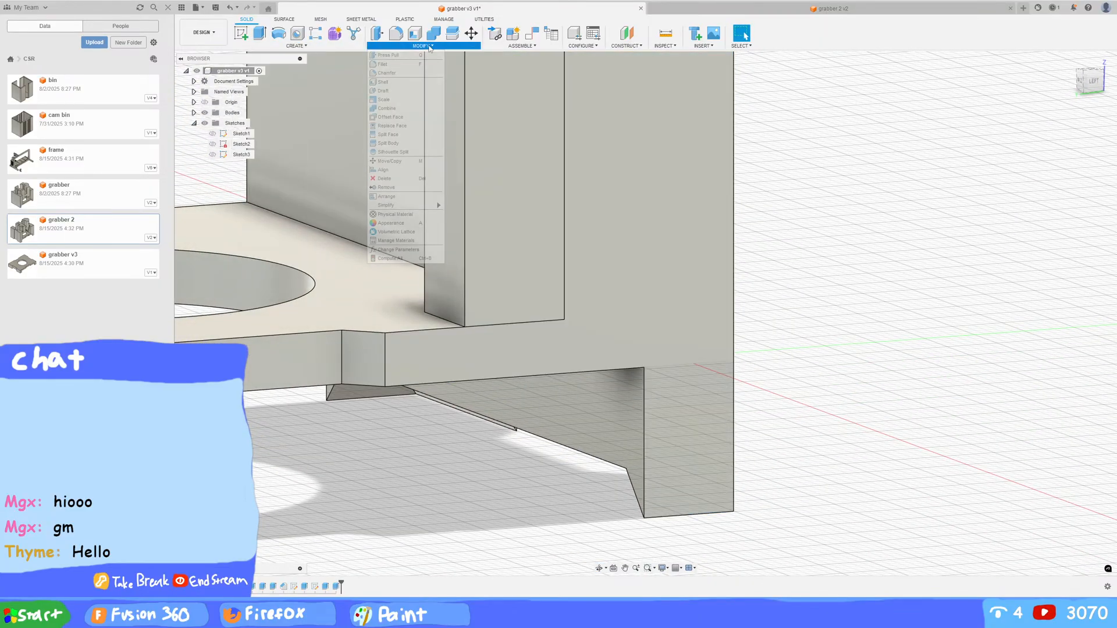
mouse_move(531, 46)
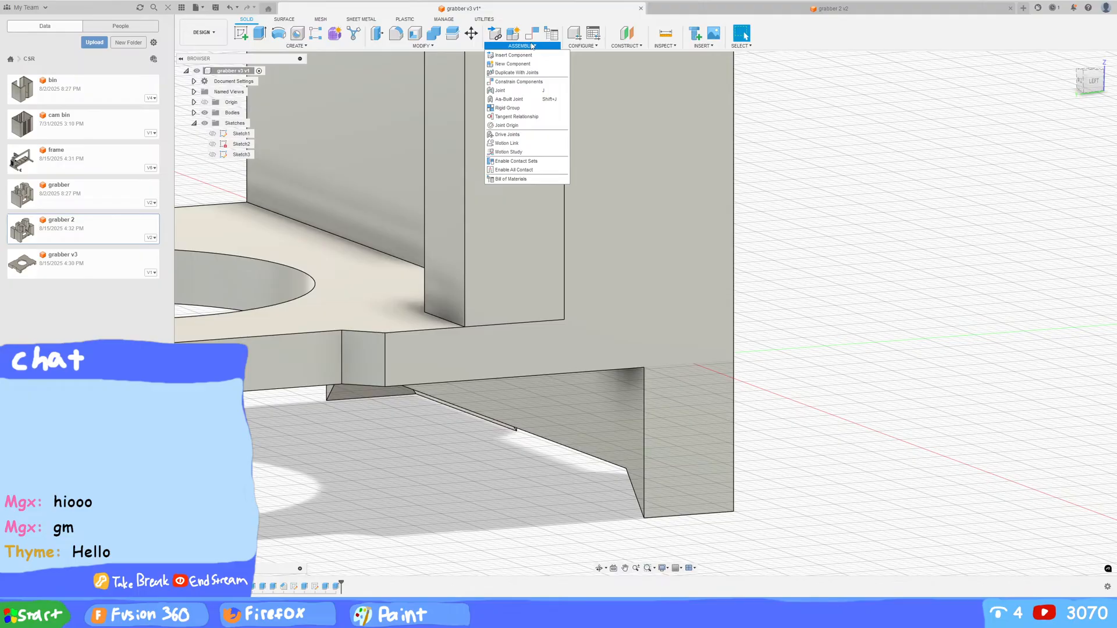
mouse_move(422, 45)
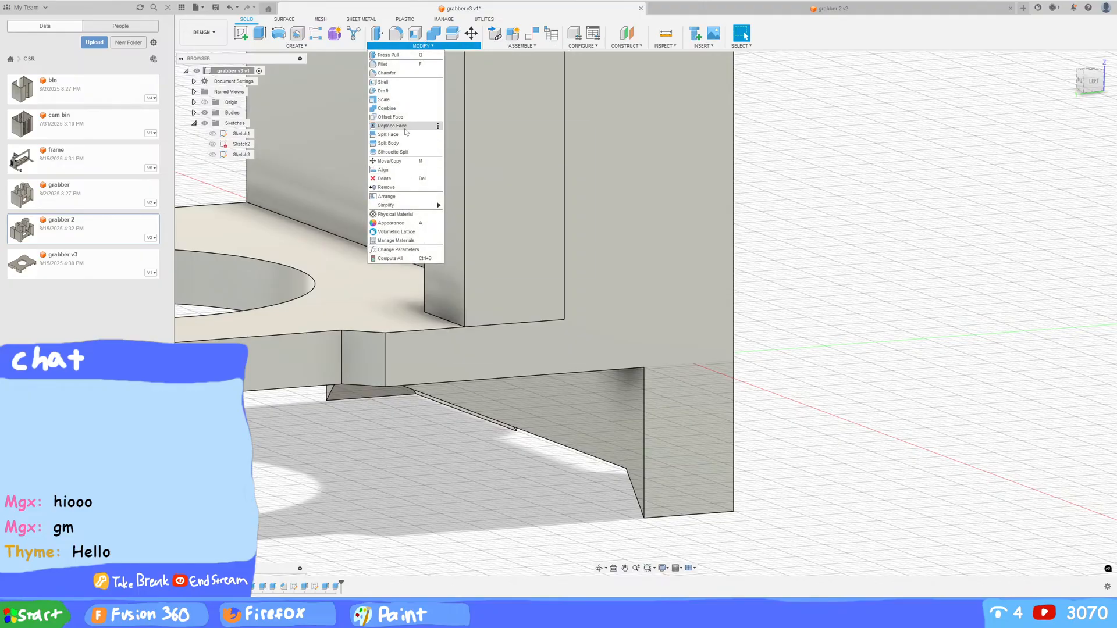
left_click(392, 125)
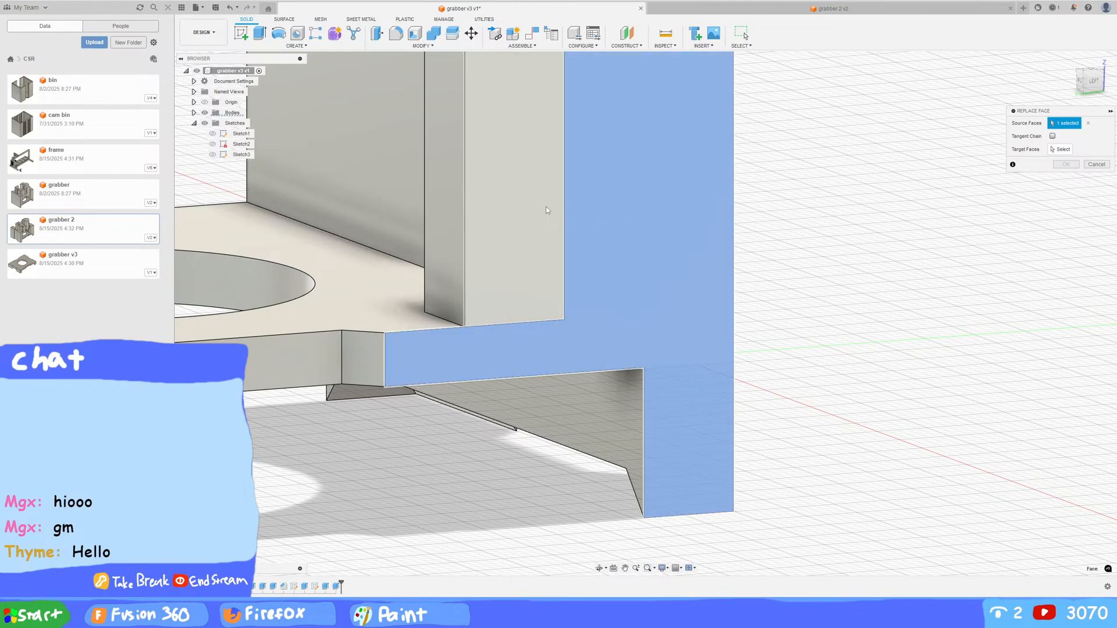
left_click(657, 216)
left_click(1056, 149)
left_click(541, 194)
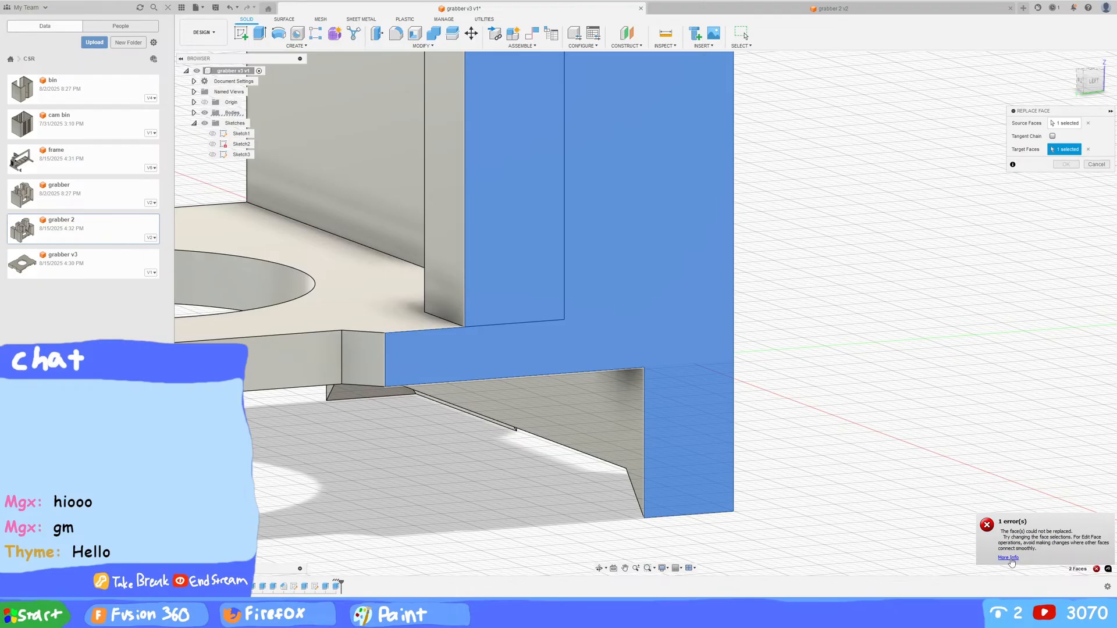
left_click(1009, 558)
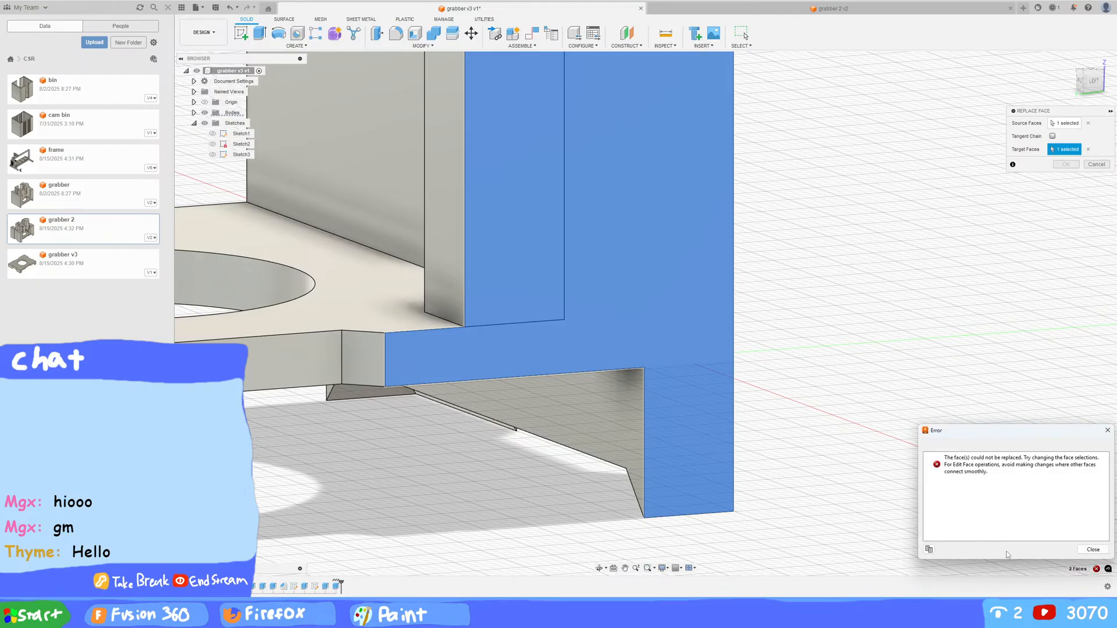
left_click(1090, 549)
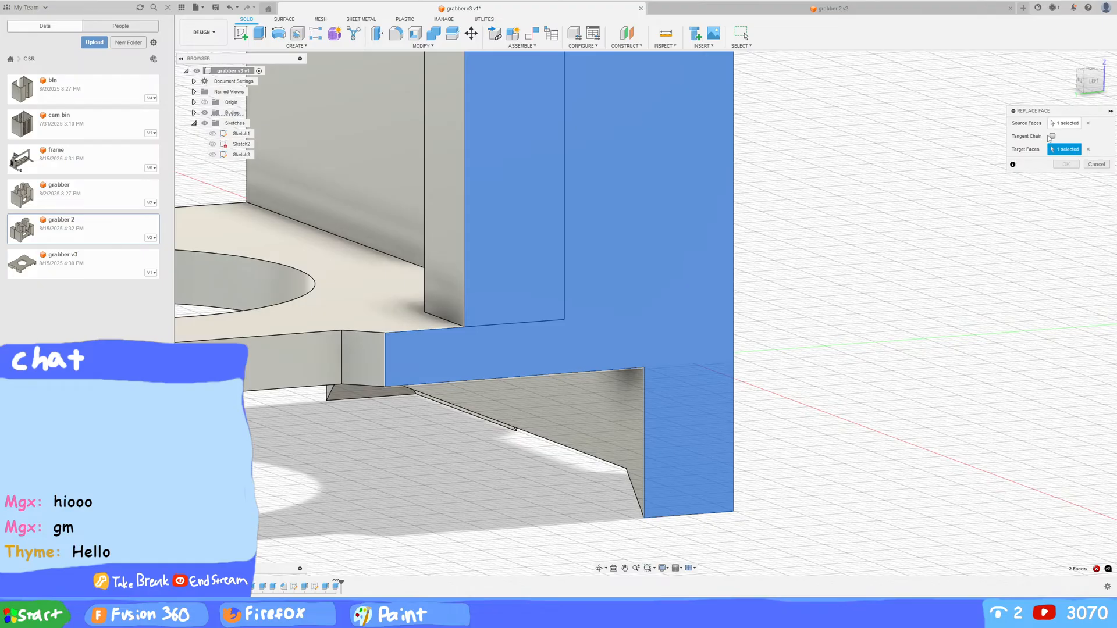
Step: Replace the right post's narrow end face with the adjacent large end face by swapping the source and target faces
left_click(1087, 149)
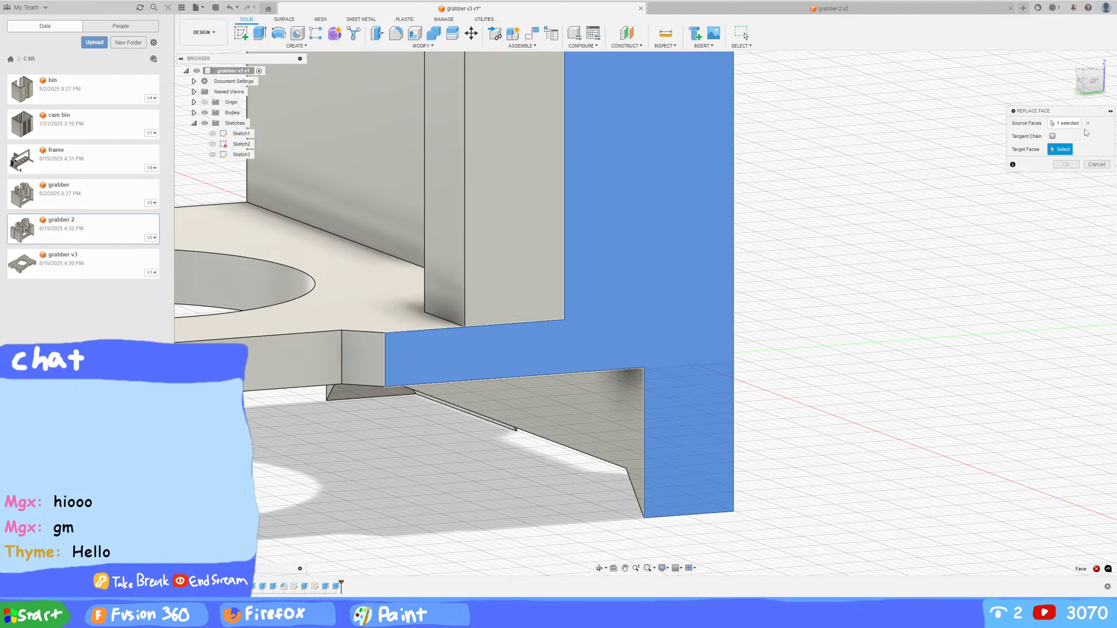
left_click(1087, 122)
left_click(496, 178)
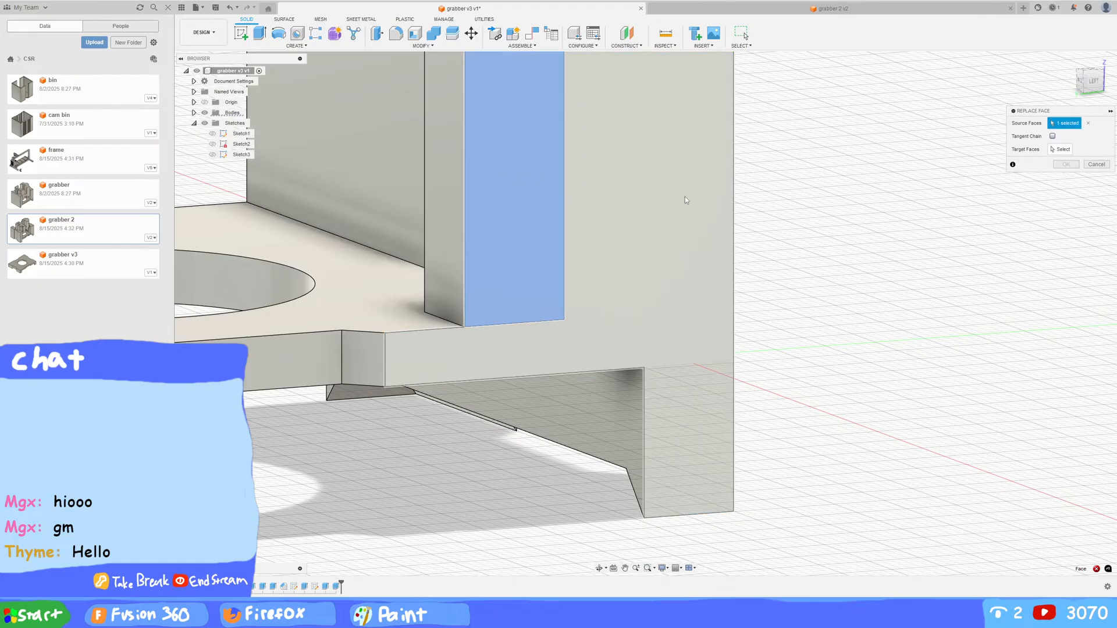
left_click(698, 190)
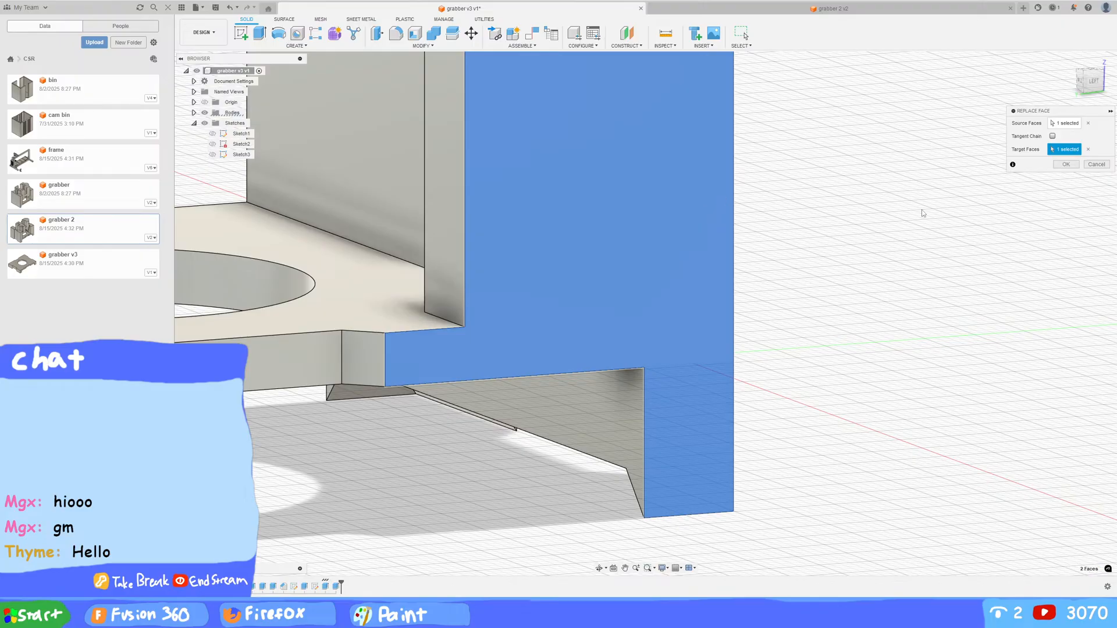
left_click(1065, 164)
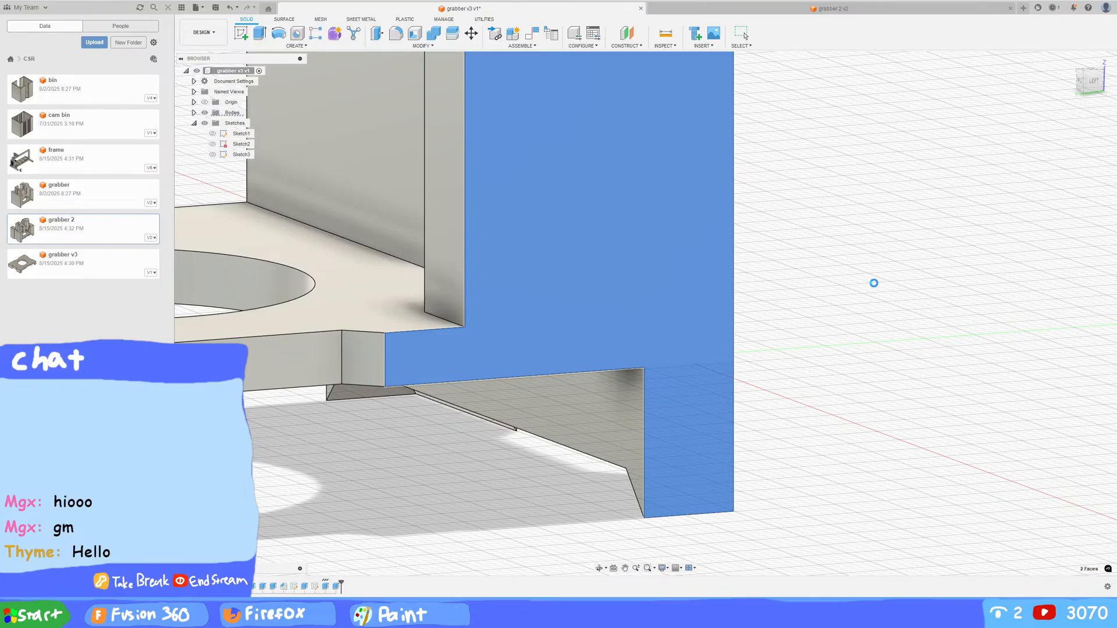
Step: Delete the Extrude6 feature together with all features that reference it
scroll(857, 291, "down", 5)
middle_click_drag(857, 291, 822, 319, "shift")
left_click(337, 586)
key("Delete")
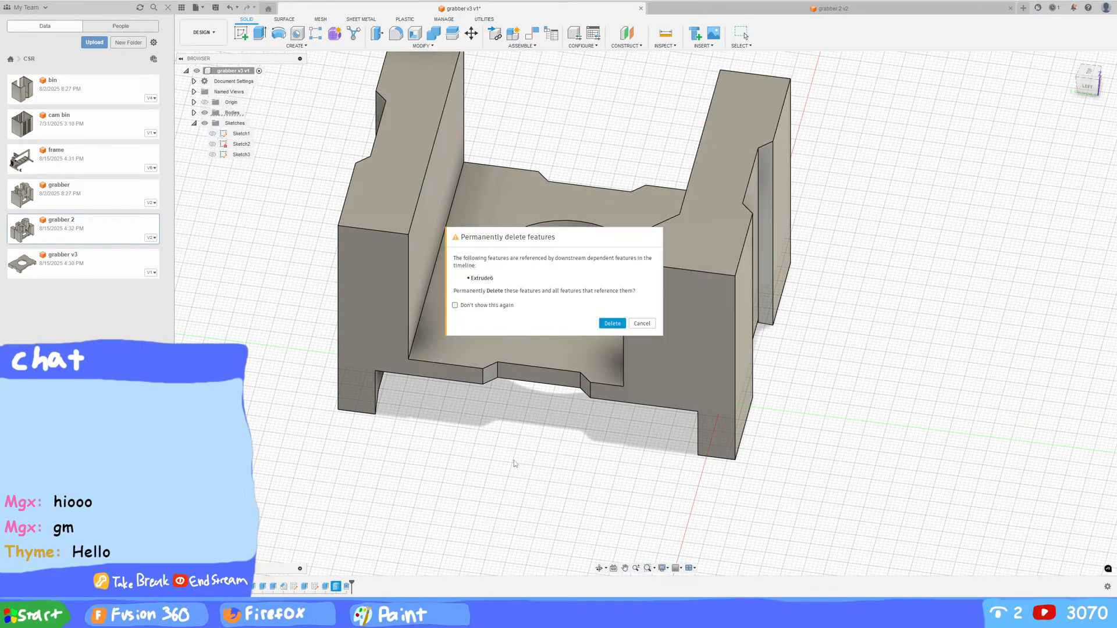
left_click(612, 324)
Step: Edit the 40 mm side-post extrusion to include the inner corner profiles on both posts
left_click(327, 586)
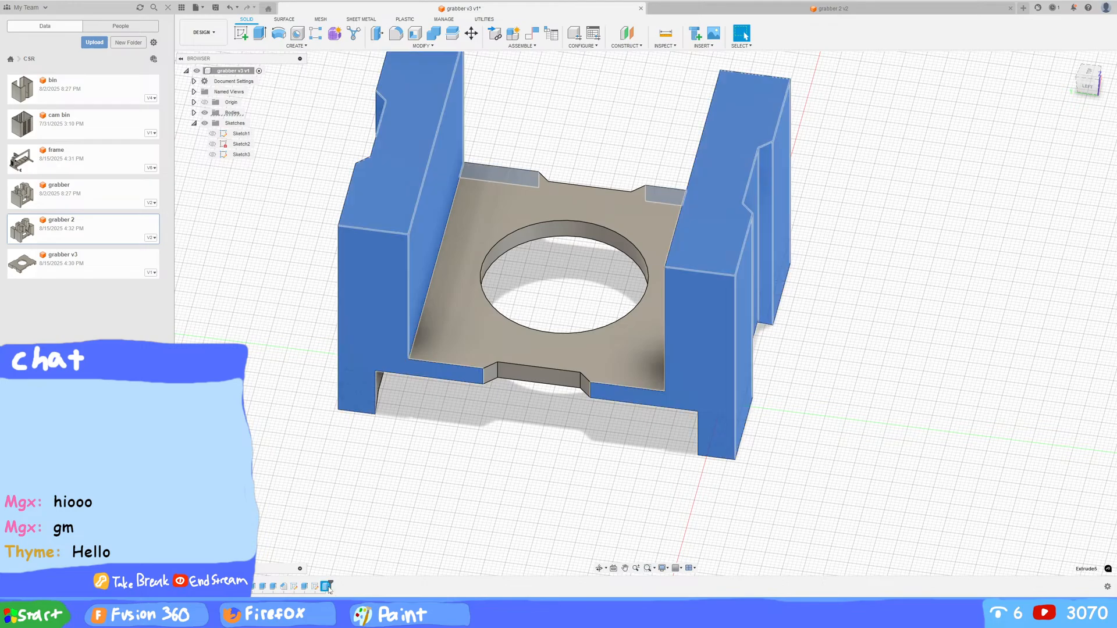
double_click(315, 587)
left_click(436, 336)
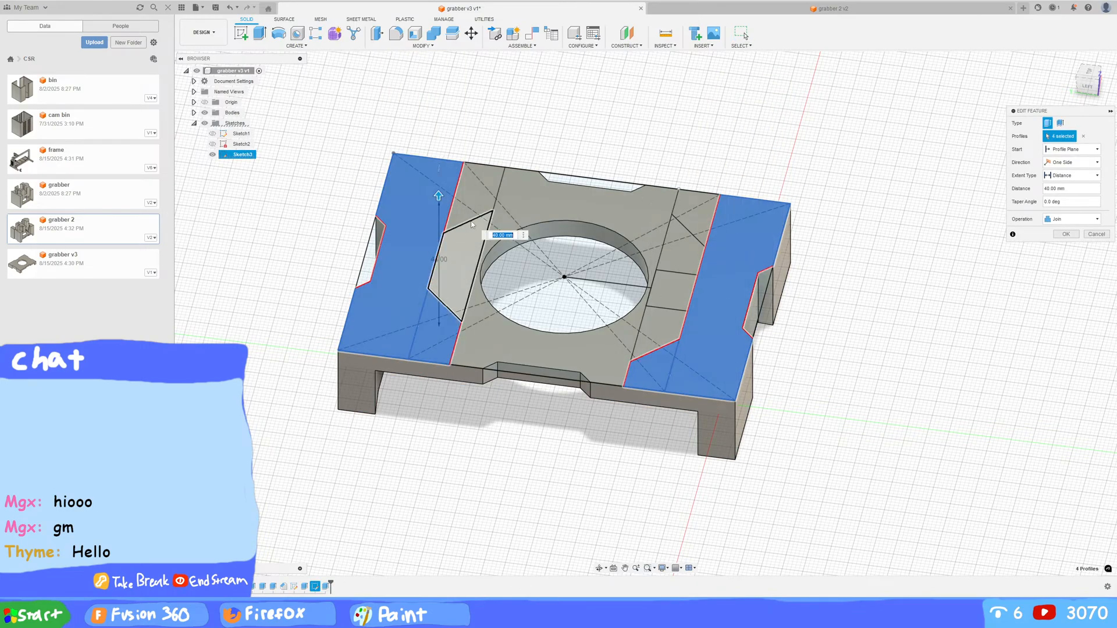
left_click(471, 233)
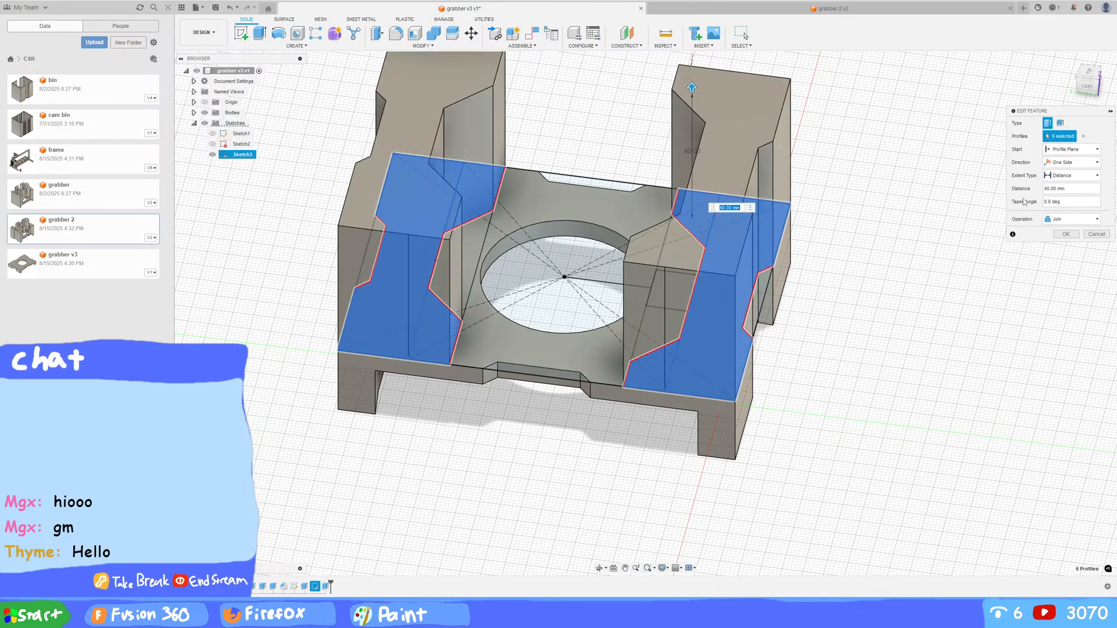
left_click(1064, 234)
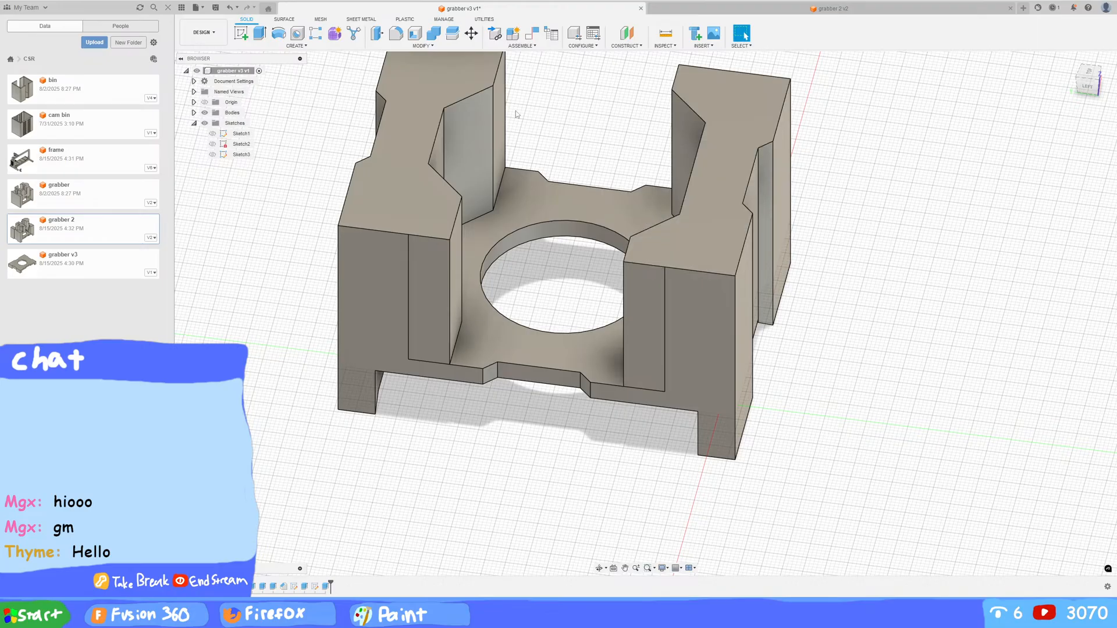
Step: Replace the right post's narrow inner end face with its adjoining large end face using Replace Face
left_click(416, 47)
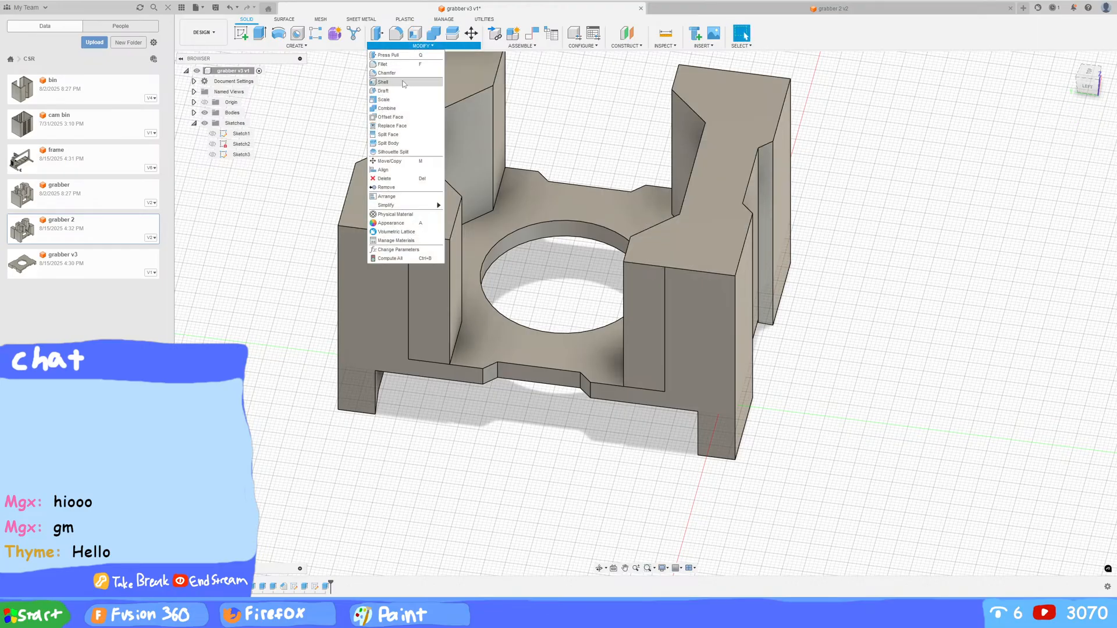
left_click(393, 126)
left_click(647, 340)
left_click(1053, 150)
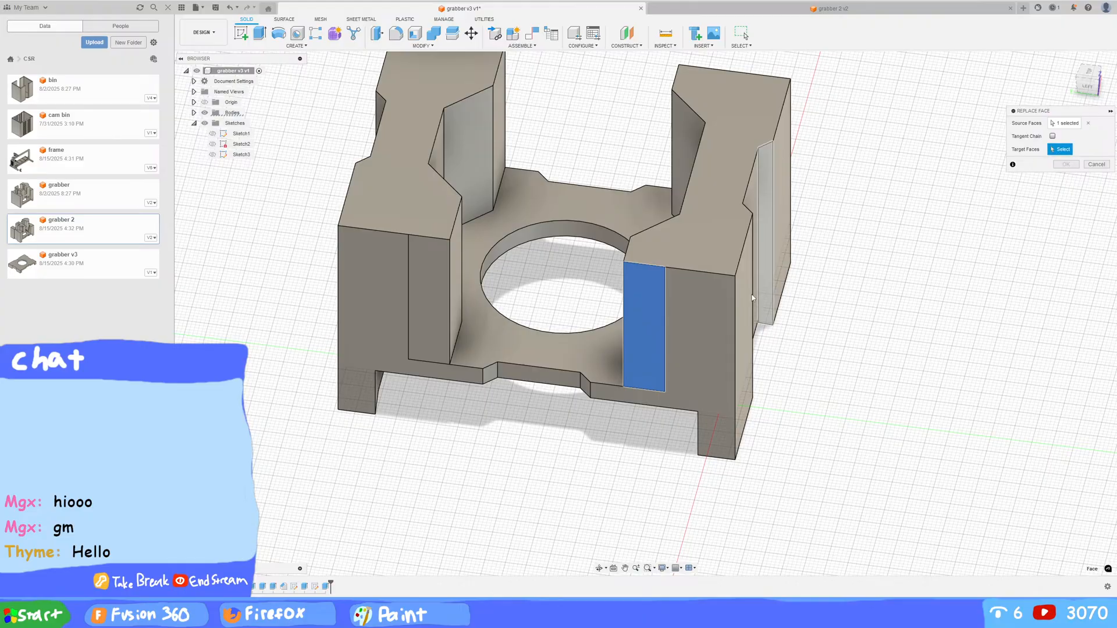
left_click(682, 332)
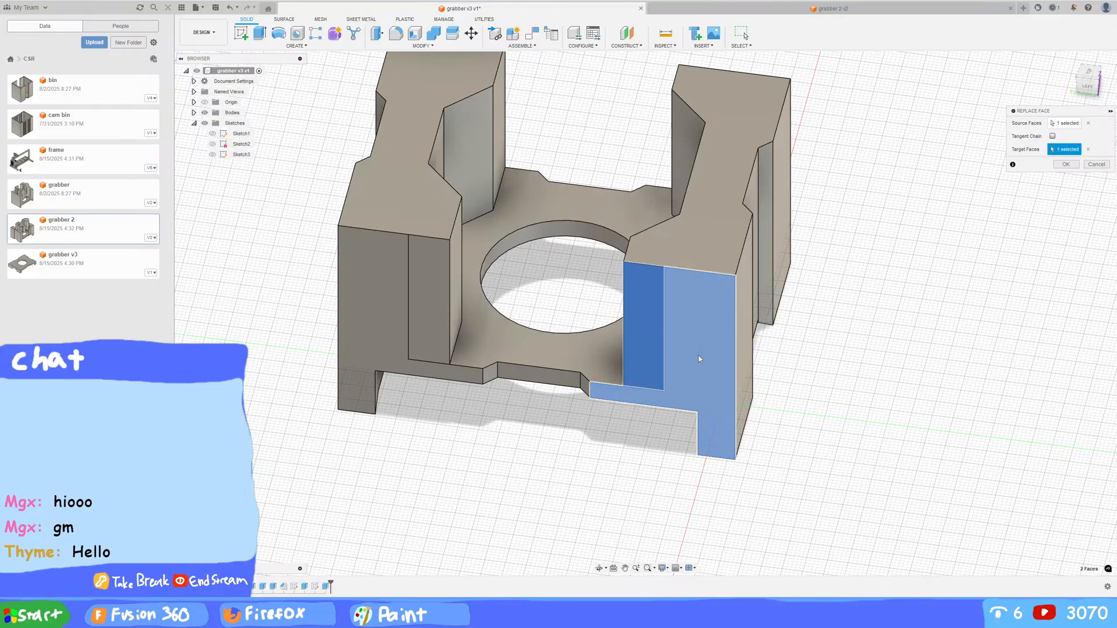
left_click(657, 359)
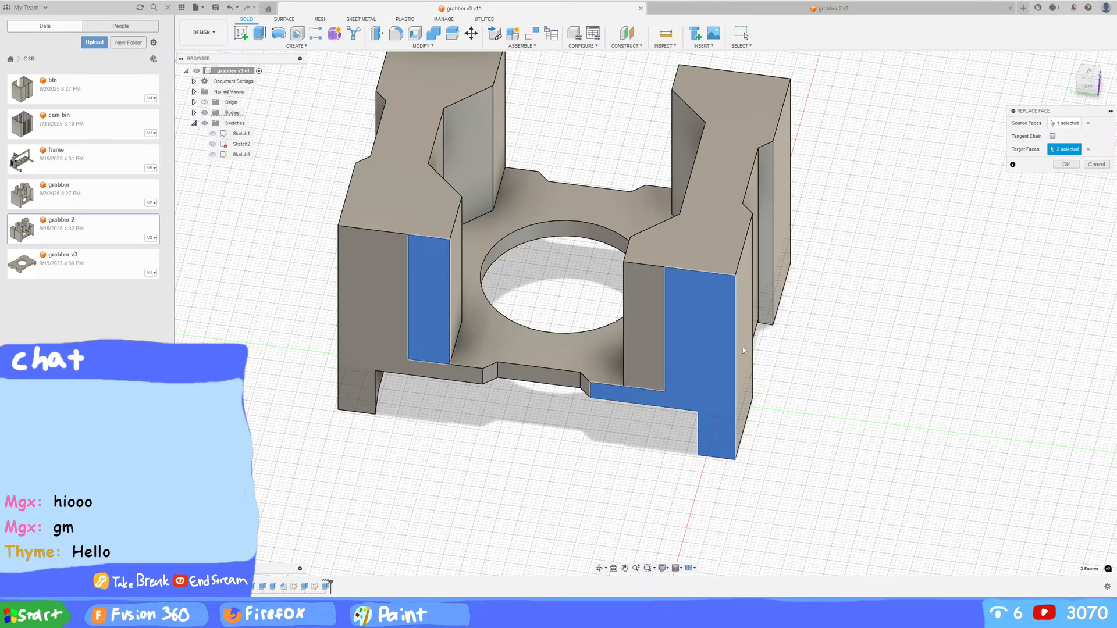
left_click(647, 343)
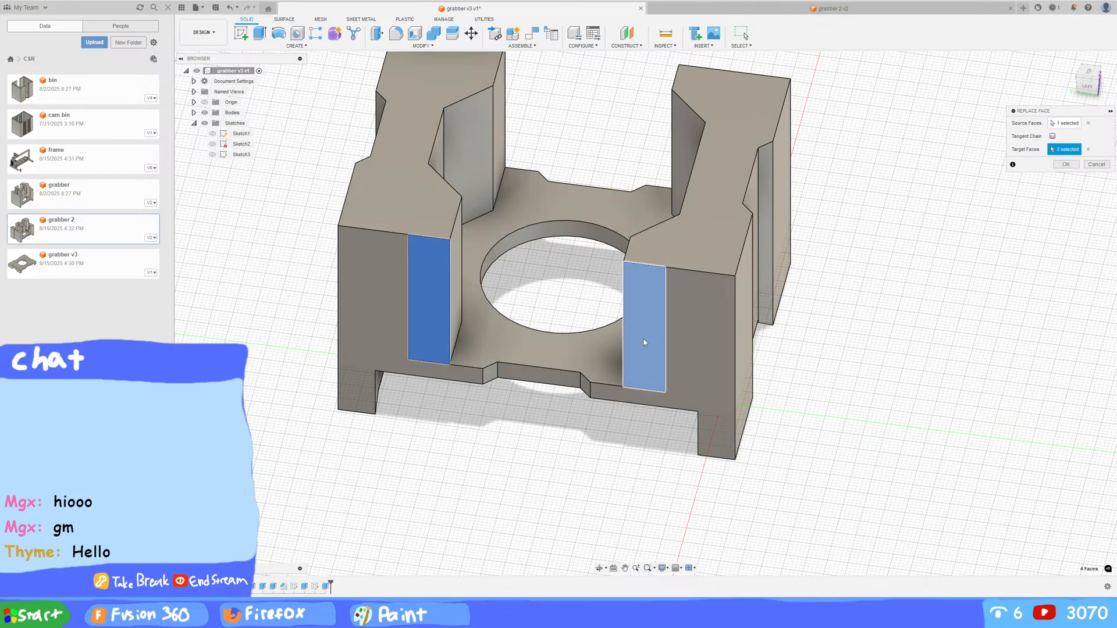
left_click(1088, 149)
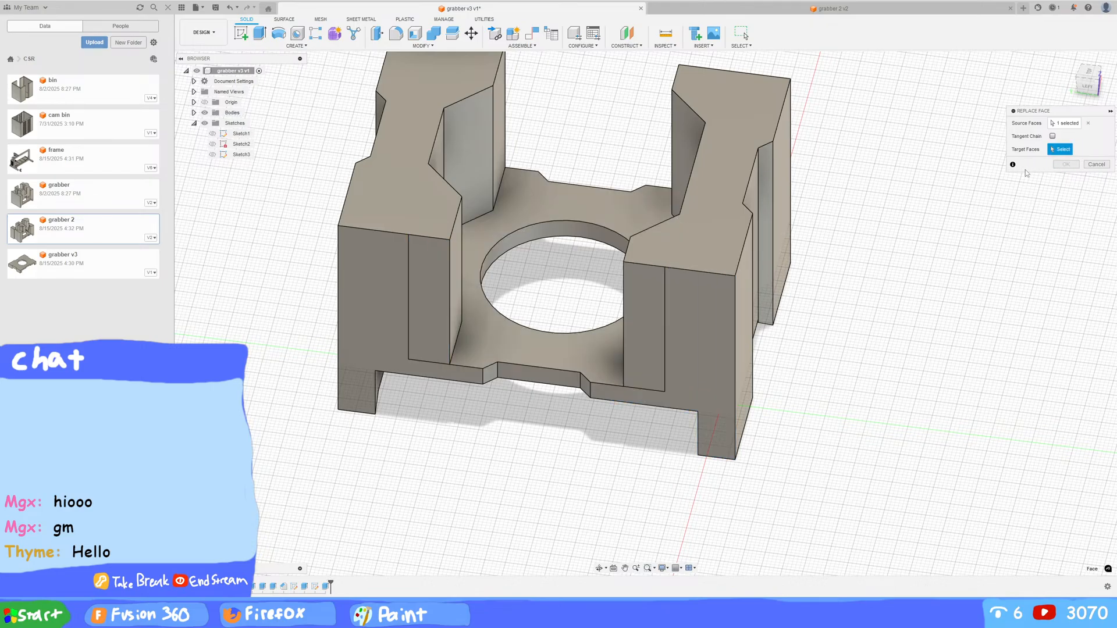
left_click(710, 325)
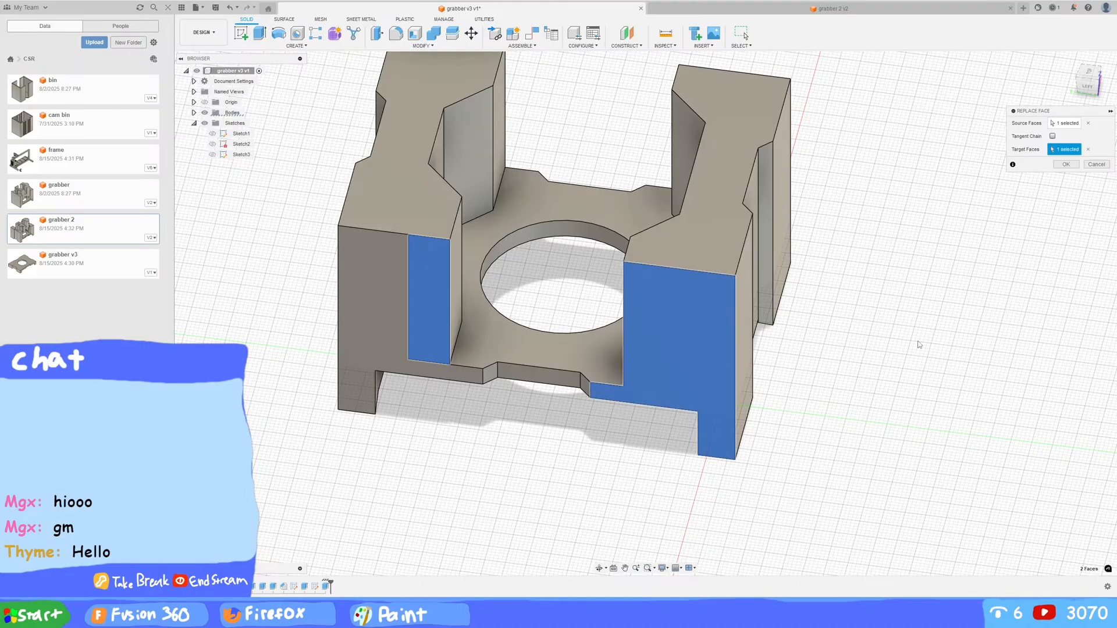
left_click(1065, 164)
Step: Repeat Replace Face on the left post, matching its narrow inner end face to the adjoining large end face
middle_click_drag(991, 258, 931, 277, "shift")
right_click(931, 277)
left_click(934, 251)
left_click(564, 276)
left_click(1059, 149)
left_click(780, 244)
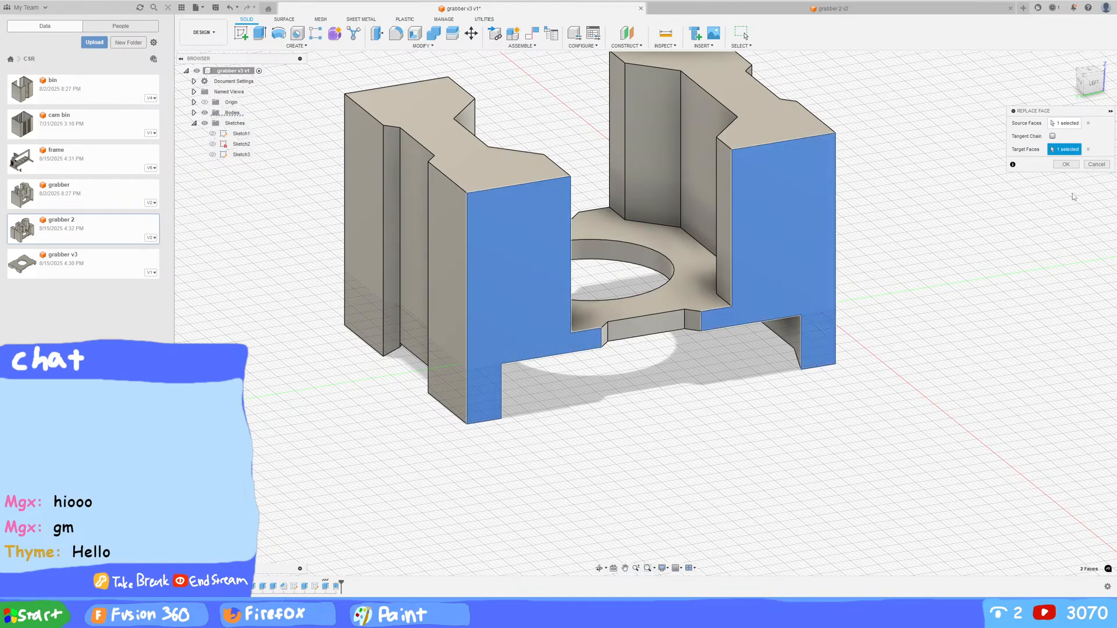
left_click(1066, 164)
middle_click_drag(1001, 227, 905, 286, "shift")
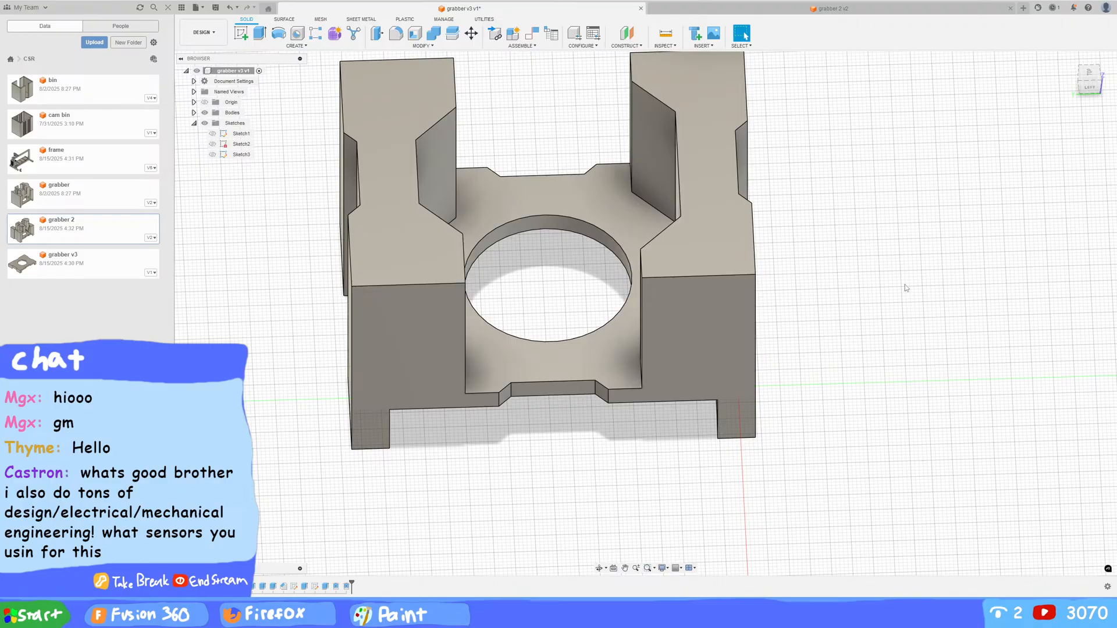
Step: Switch to the grabber 2 design and examine the assembly from the side, above and below
left_click(898, 7)
middle_click_drag(826, 240, 676, 400, "shift")
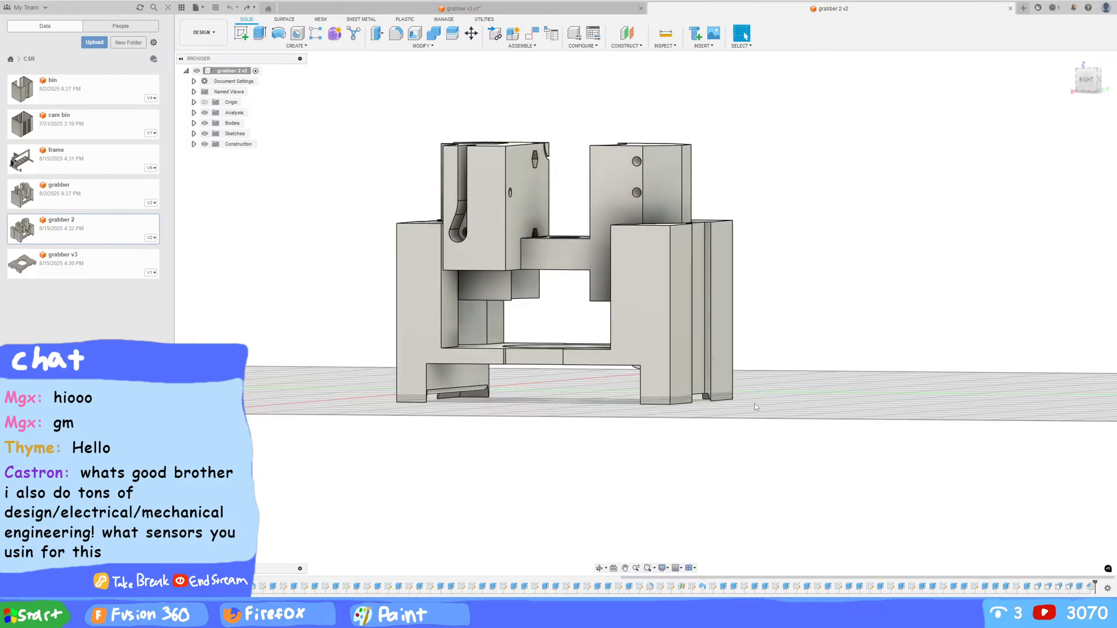
key("F6")
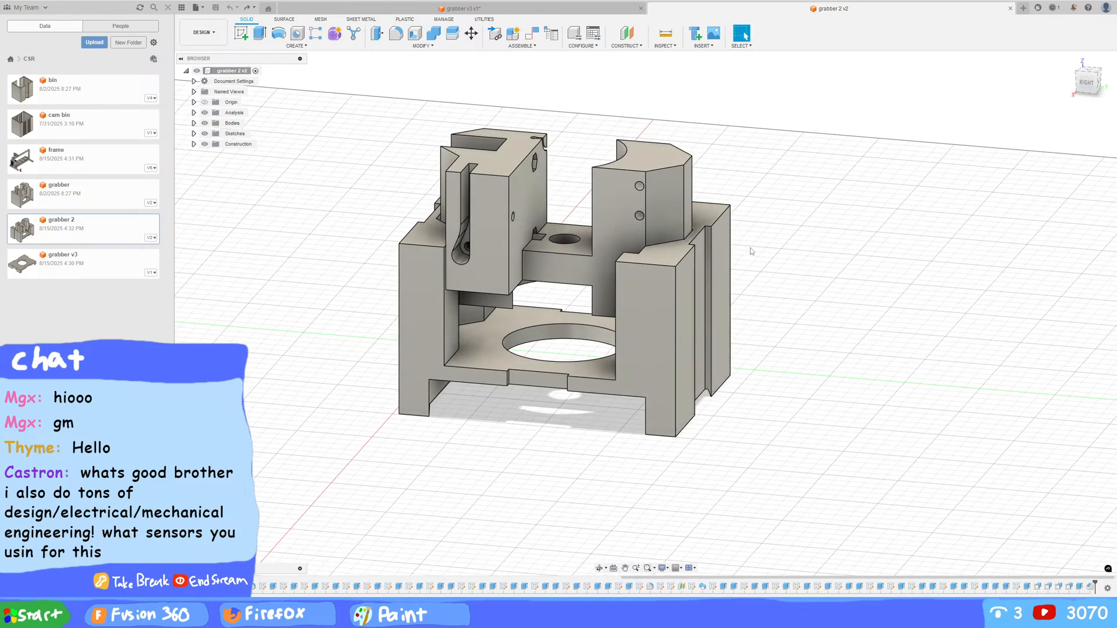
middle_click_drag(780, 302, 819, 335, "shift")
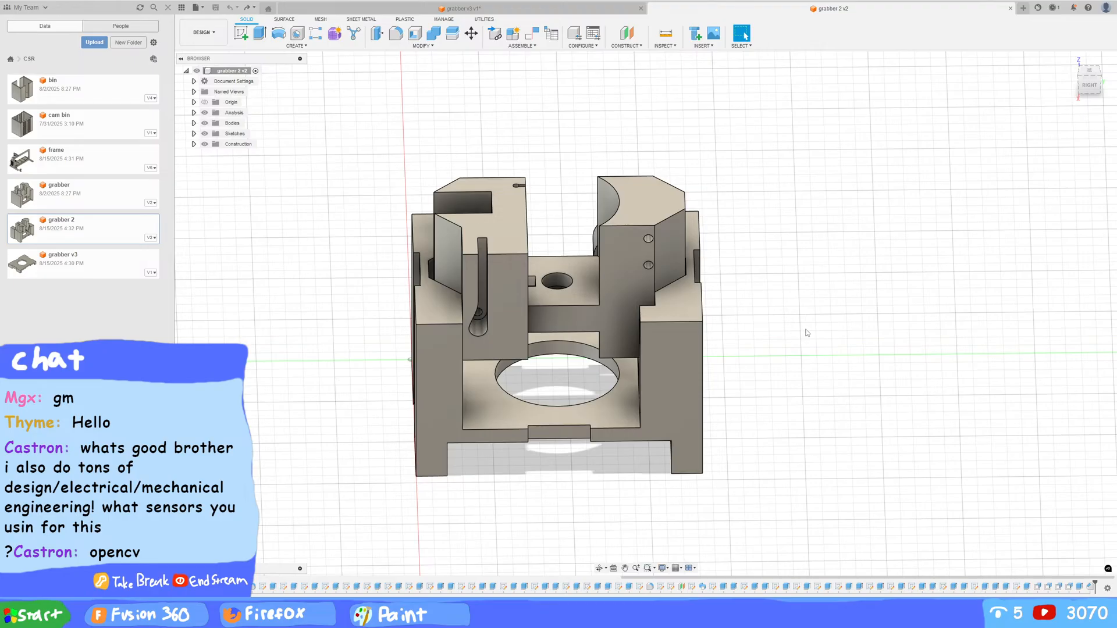
middle_click_drag(766, 335, 807, 403, "shift")
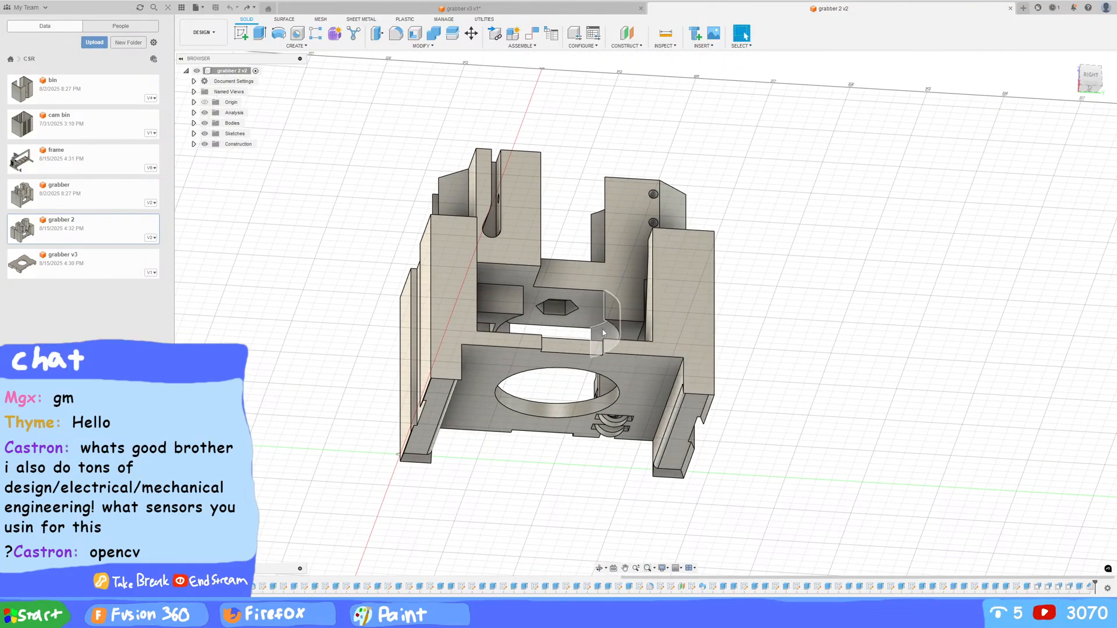
Step: List the design's bodies, highlight Body3, and examine how the grabber base and the upper parts fit together
left_click(194, 123)
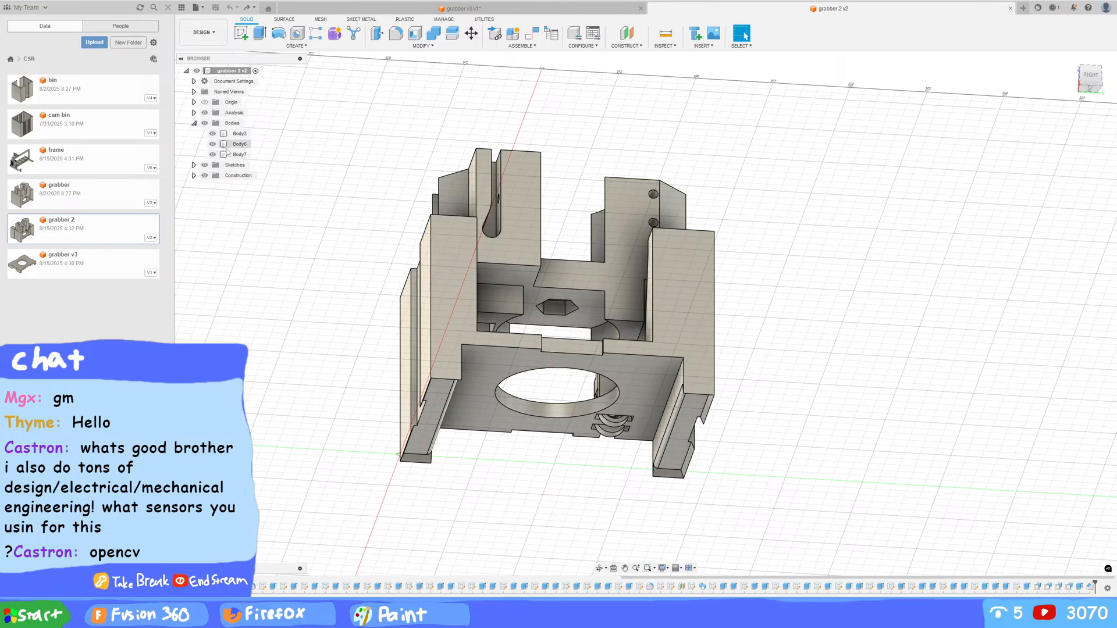
left_click(239, 133)
middle_click_drag(756, 396, 714, 337, "shift")
middle_click_drag(779, 343, 577, 337, "shift")
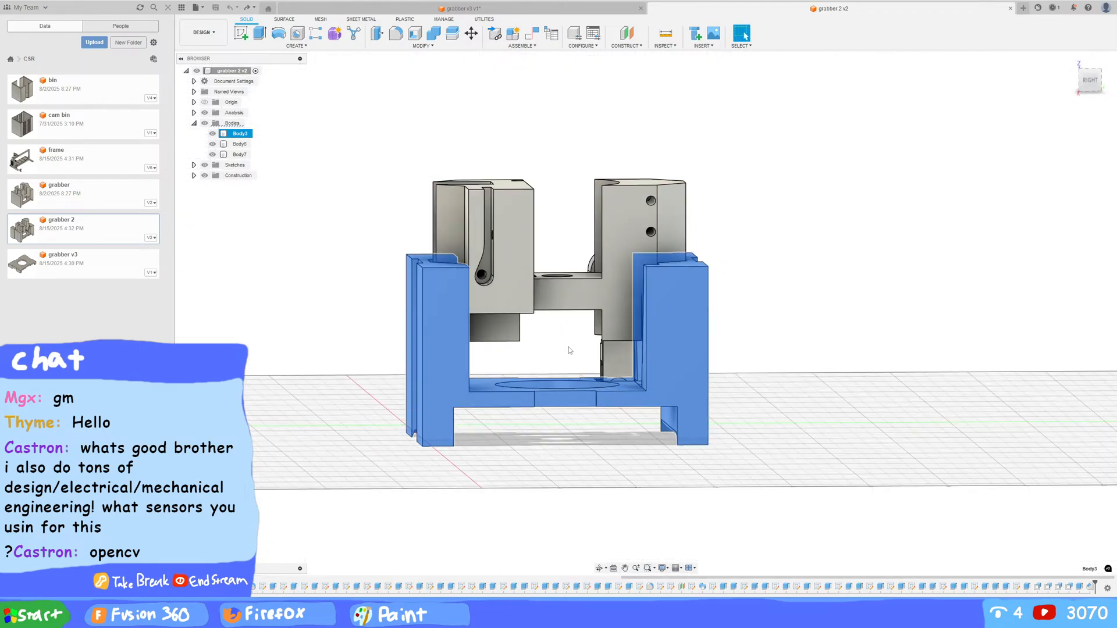
middle_click_drag(873, 343, 813, 382, "shift")
left_click(812, 382)
middle_click_drag(706, 279, 844, 322, "shift")
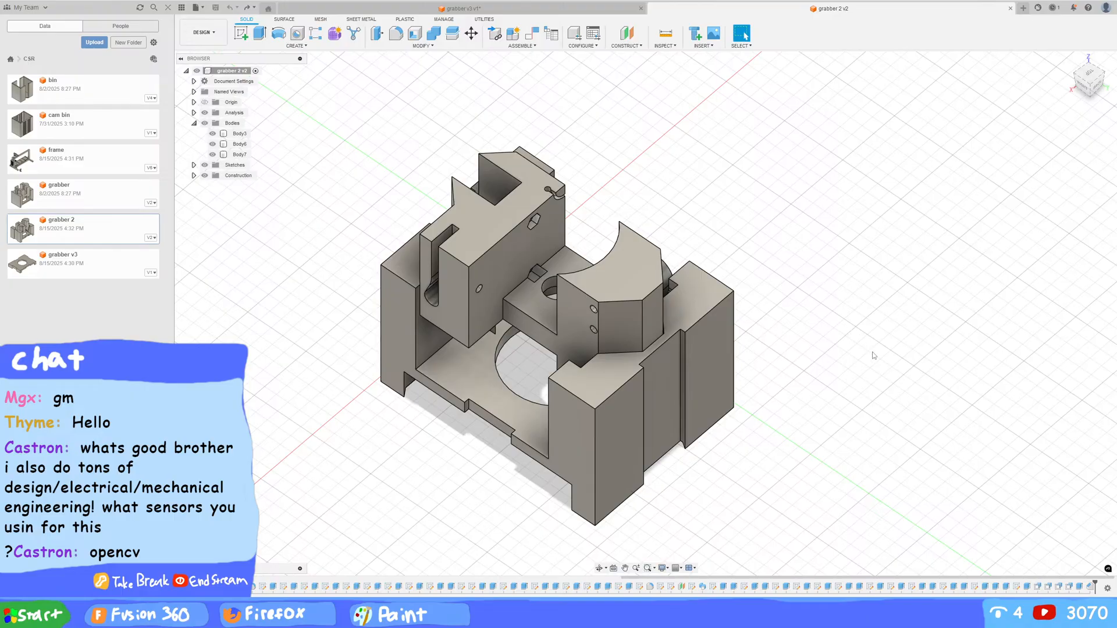
middle_click_drag(841, 408, 790, 424, "shift")
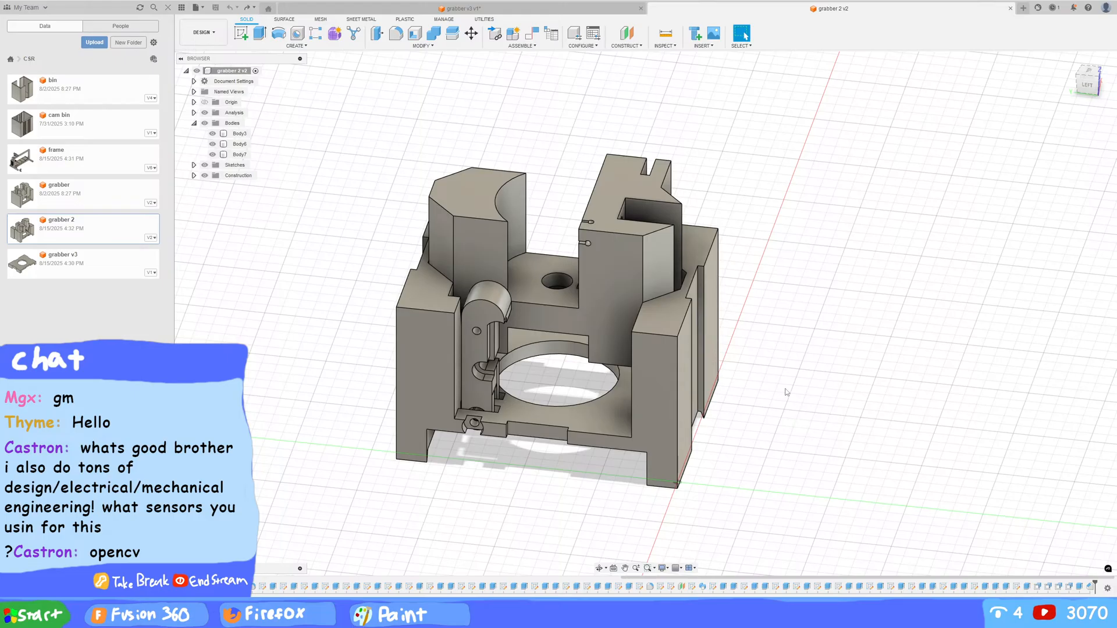
Step: Open the frame design and examine the gantry, bin and mounted parts from several angles
middle_click_drag(802, 249, 791, 271, "shift")
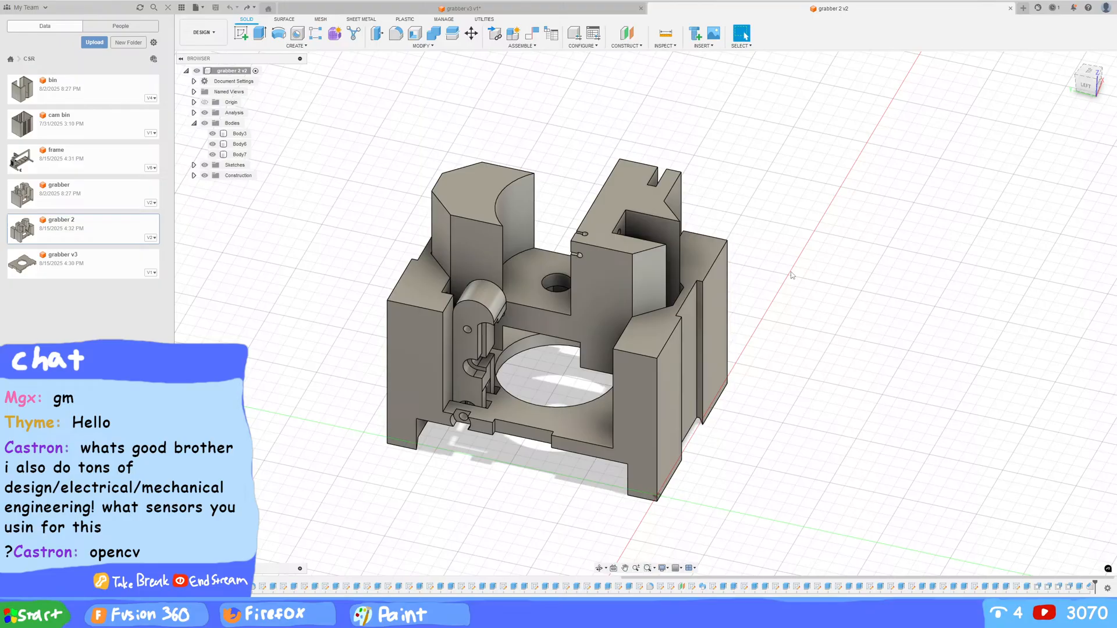
left_click(74, 158)
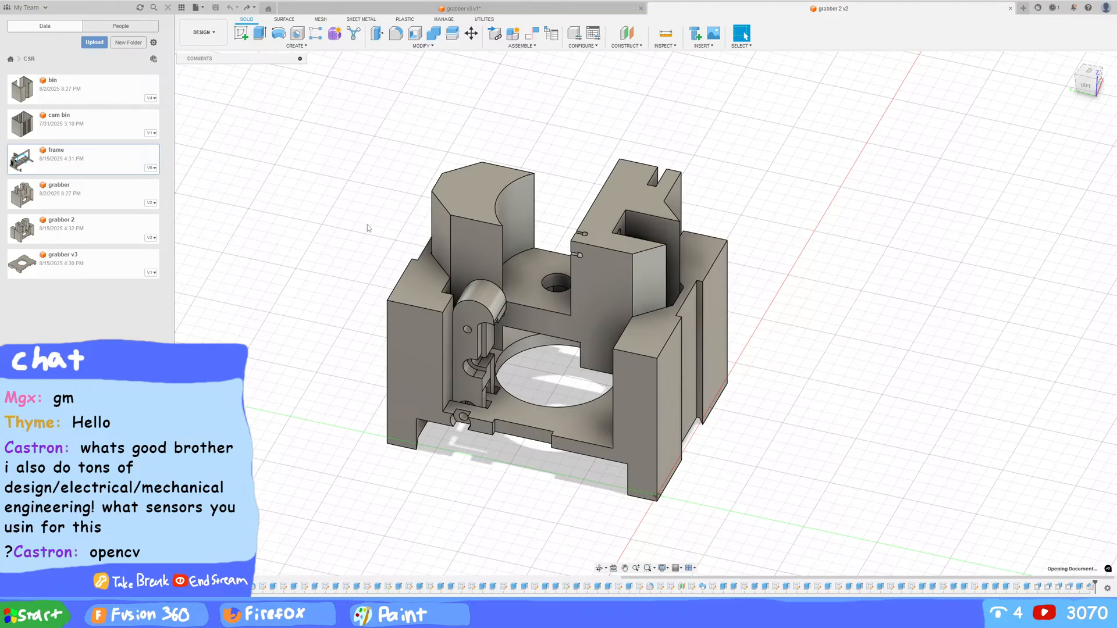
middle_click_drag(646, 385, 766, 354, "shift")
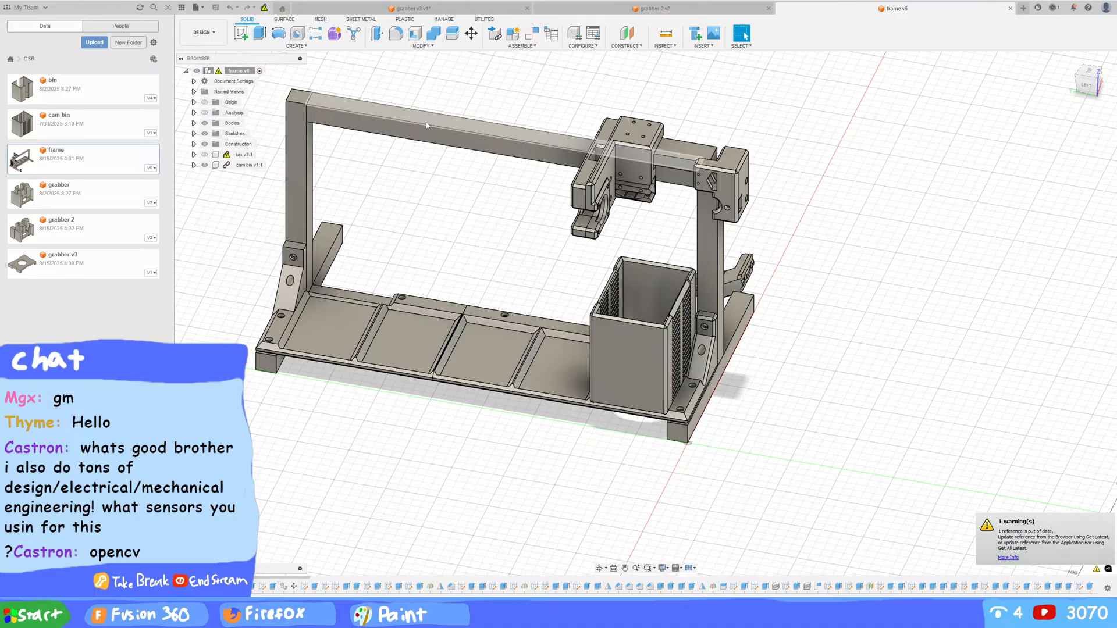
middle_click_drag(522, 353, 864, 420, "shift")
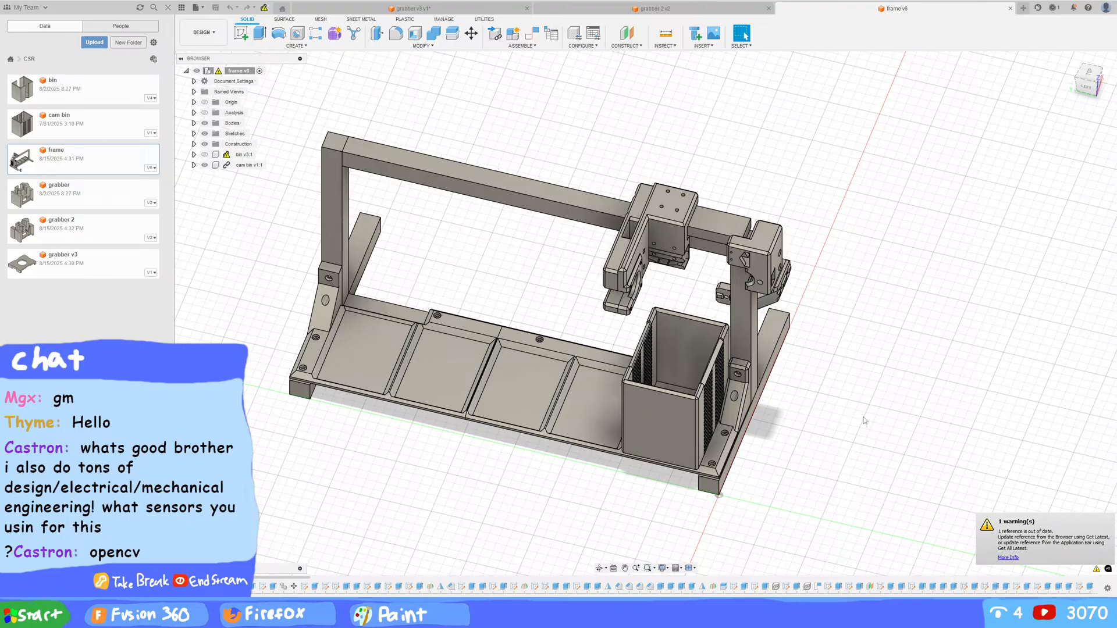
middle_click_drag(864, 420, 877, 446, "shift")
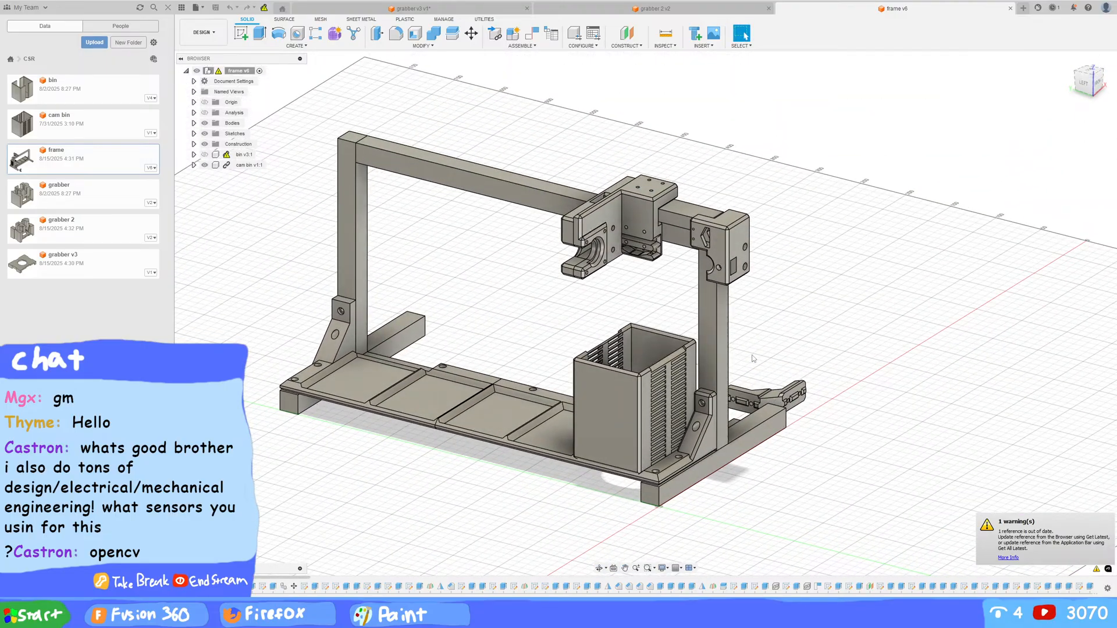
scroll(621, 338, "down", 1)
middle_click_drag(796, 387, 858, 399, "shift")
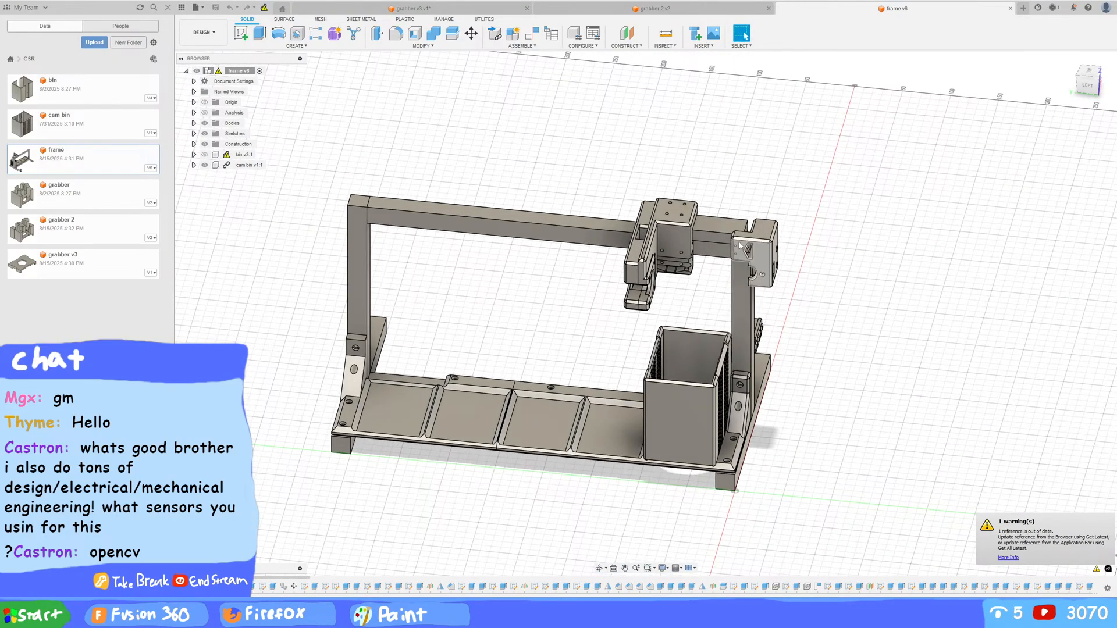
middle_click_drag(854, 312, 829, 352, "shift")
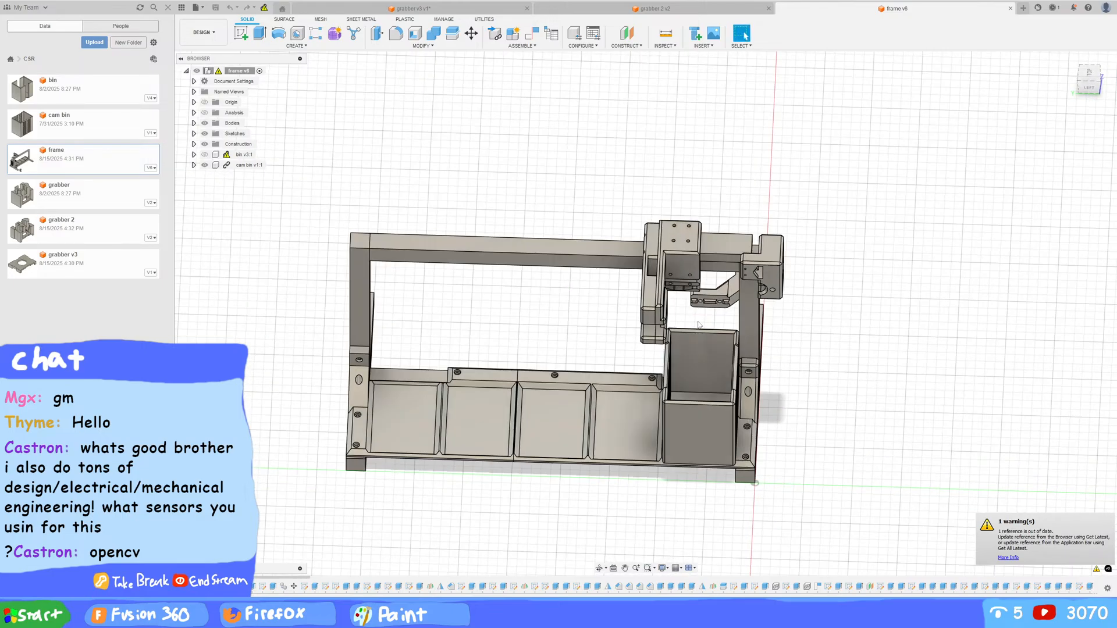
Step: Switch back to the grabber 2 design and examine how the upper parts sit between the side posts
left_click(654, 8)
middle_click_drag(825, 331, 698, 309, "shift")
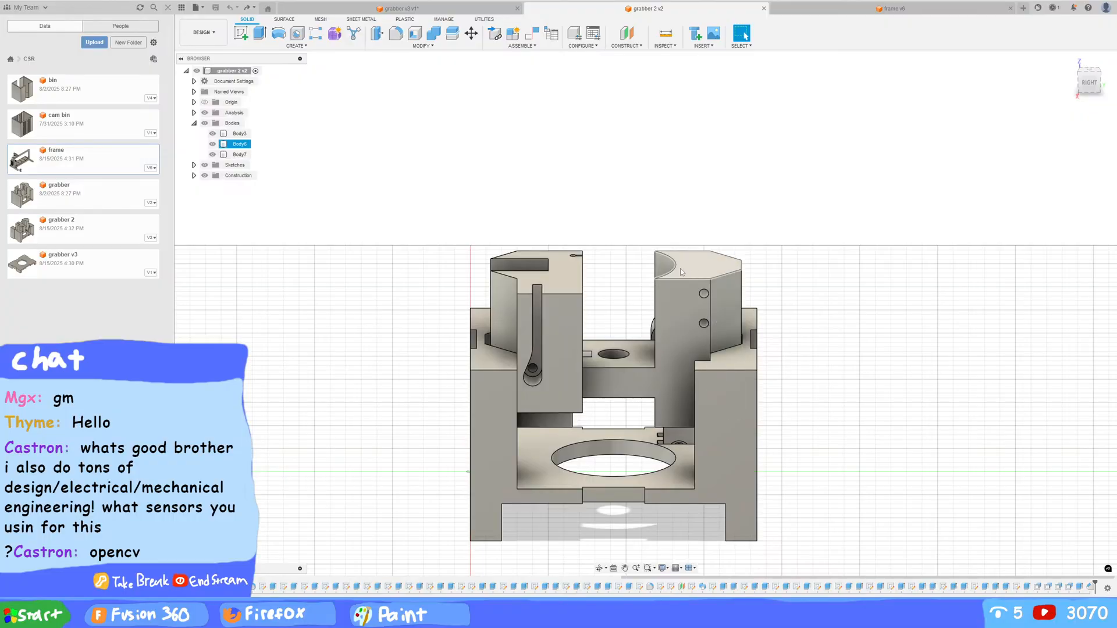
middle_click_drag(722, 308, 790, 302, "shift")
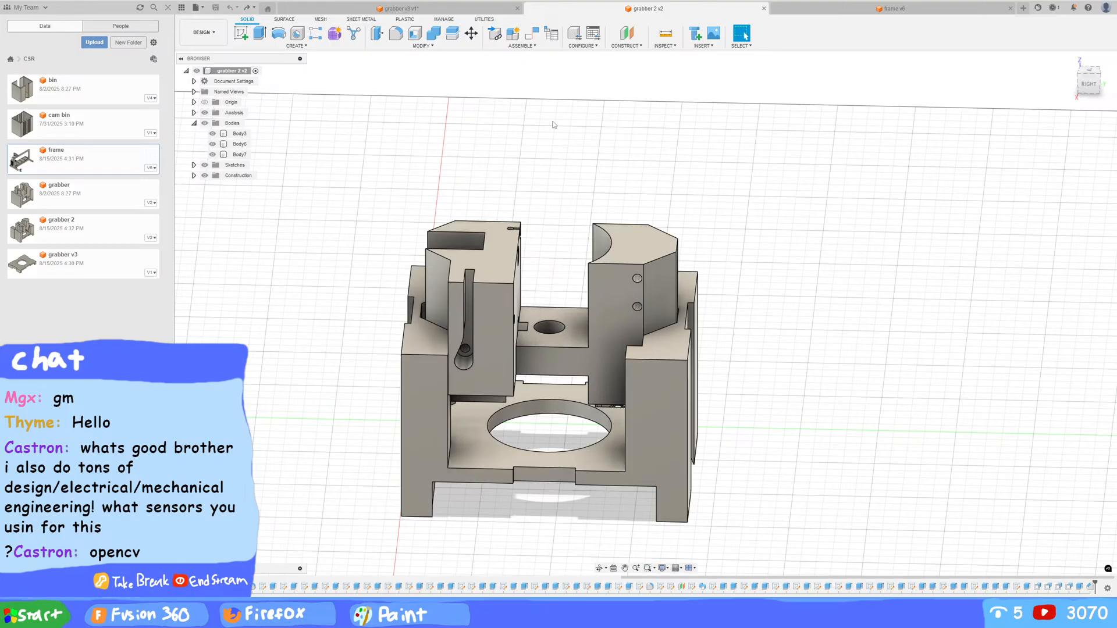
Step: Return to the grabber v3 design and show Sketch3
left_click(403, 8)
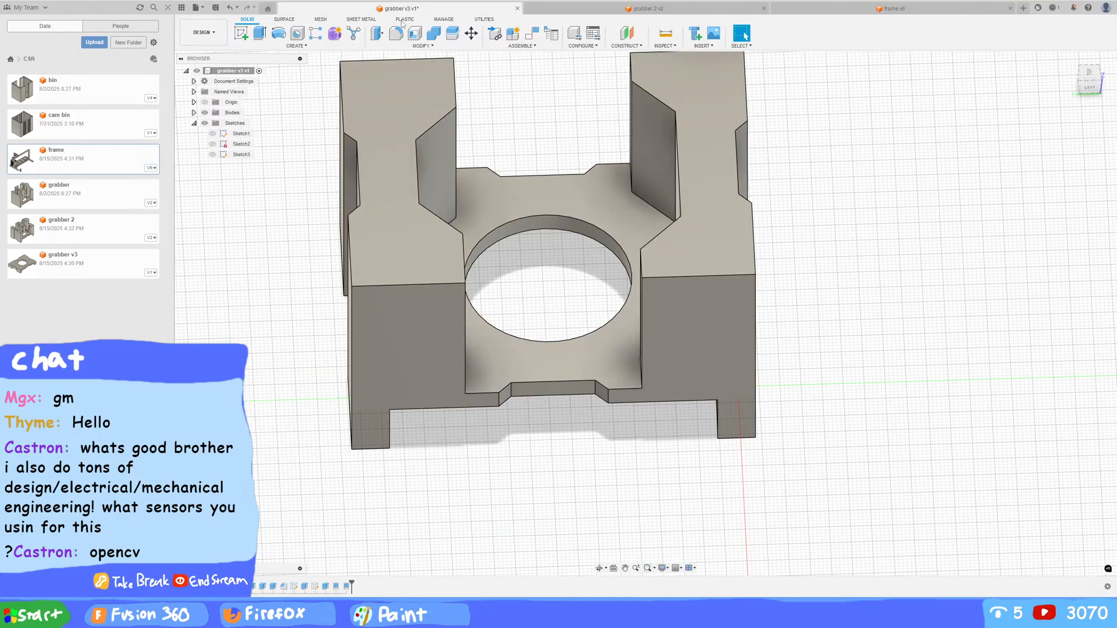
middle_click_drag(785, 289, 829, 326, "shift")
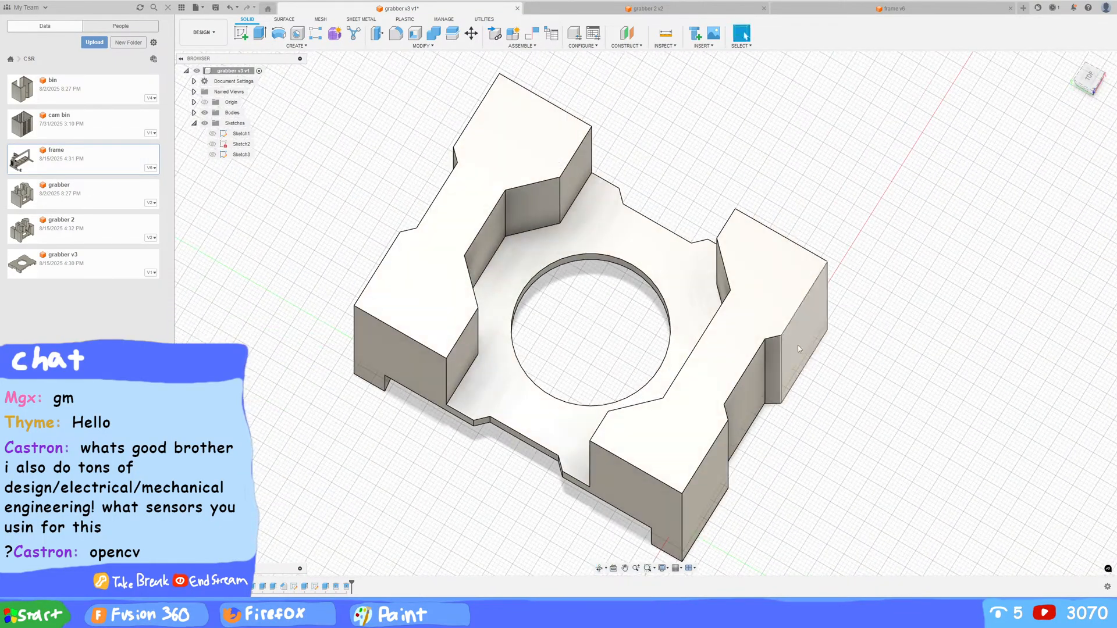
left_click(212, 154)
left_click(241, 154)
key("e")
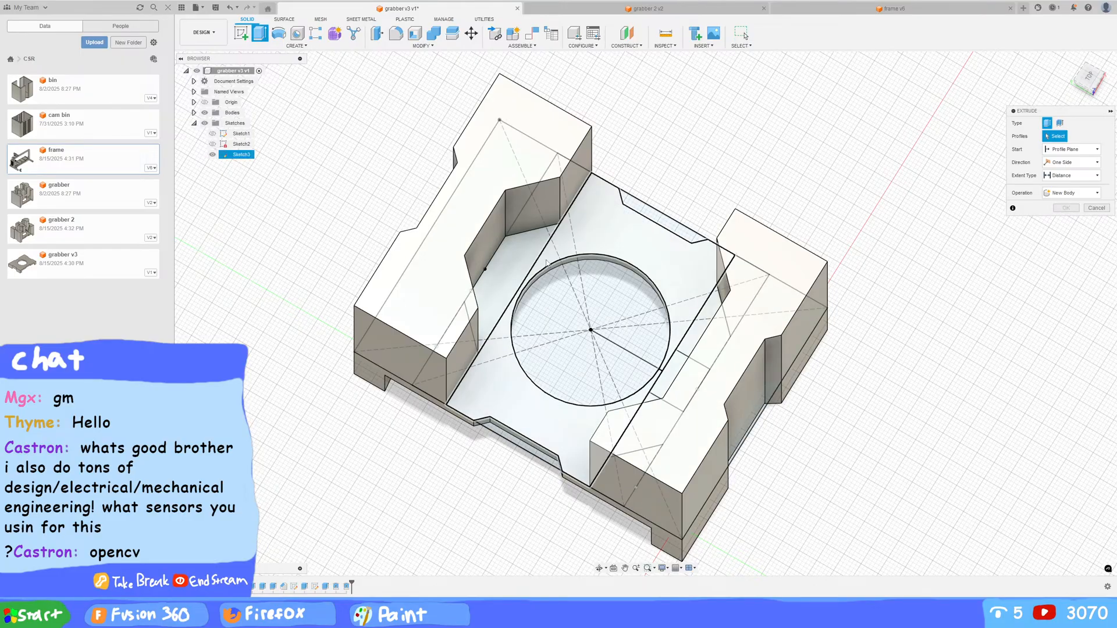
left_click(503, 268)
left_click(683, 304)
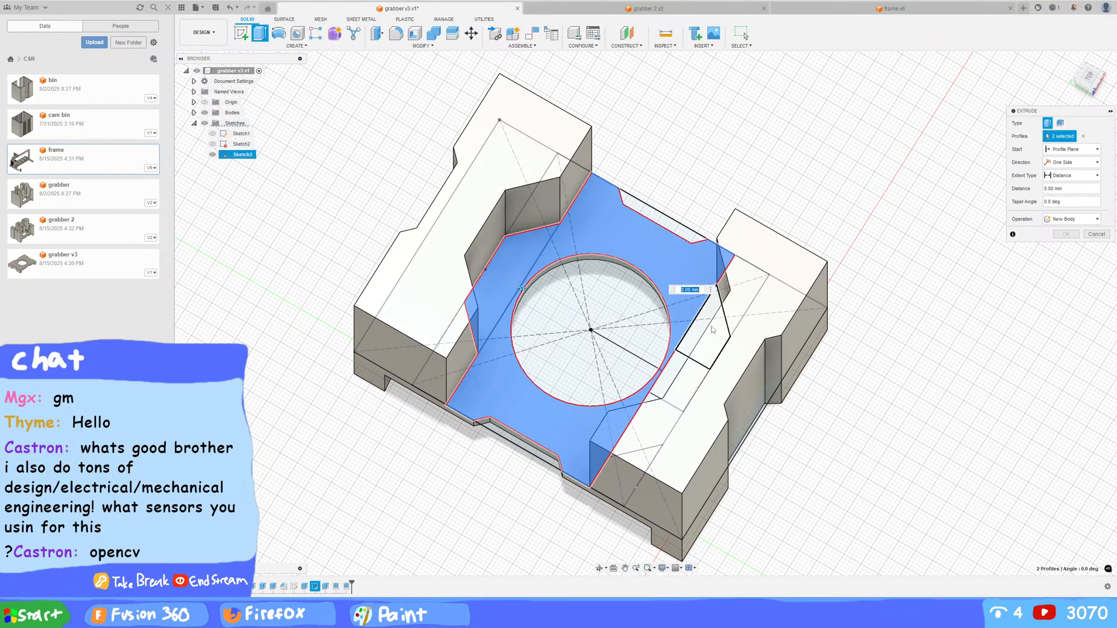
middle_click_drag(705, 326, 730, 329, "shift")
left_click(668, 262)
middle_click_drag(644, 324, 742, 300, "shift")
left_click(660, 330)
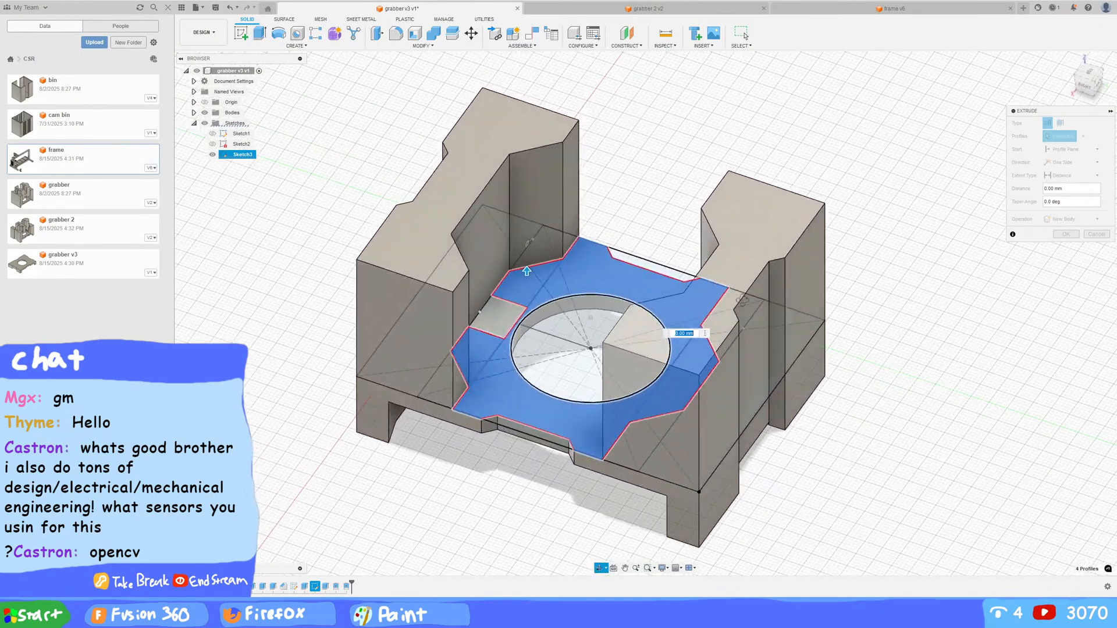
key("Escape")
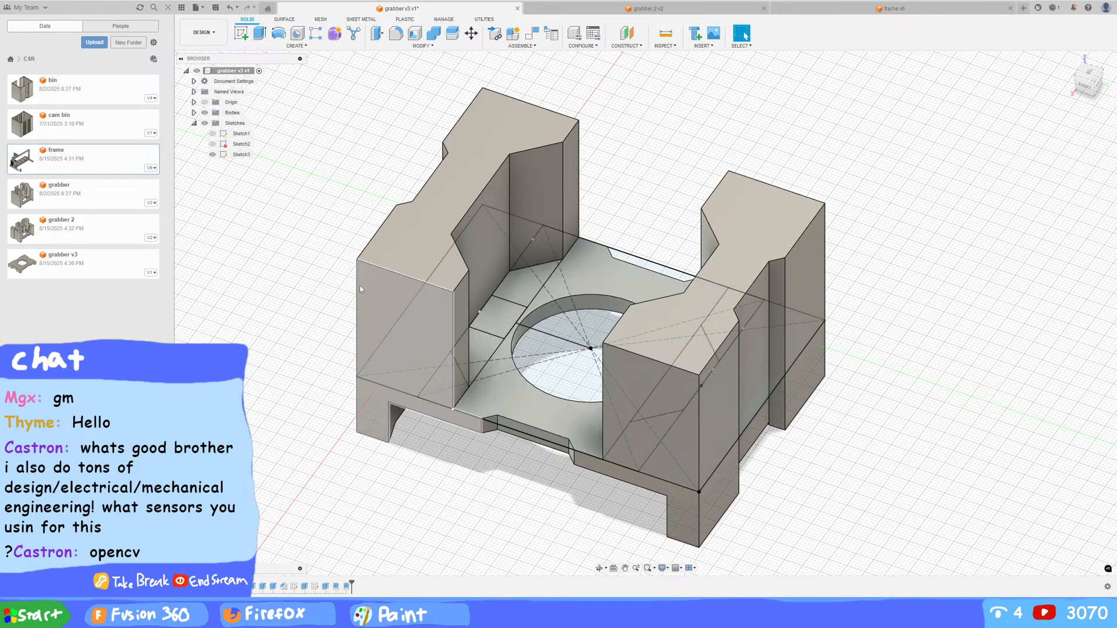
Step: In Sketch3, draw two lines flanking the circle, from the outer ends of the slot-side slanted lines straight to the opposite horizontal line
double_click(240, 154)
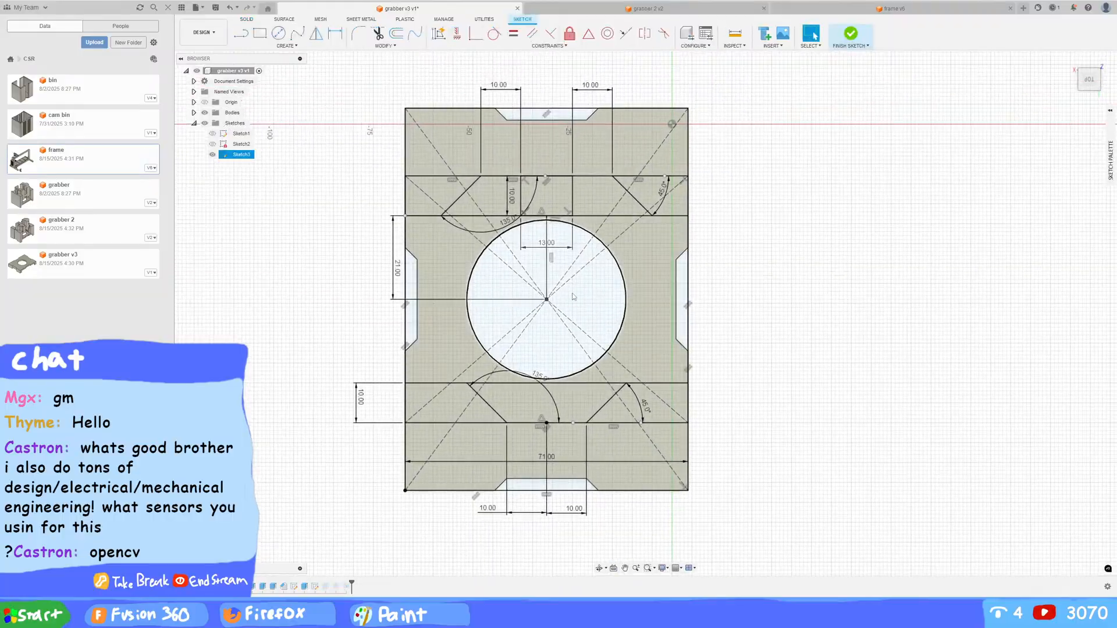
left_click(241, 33)
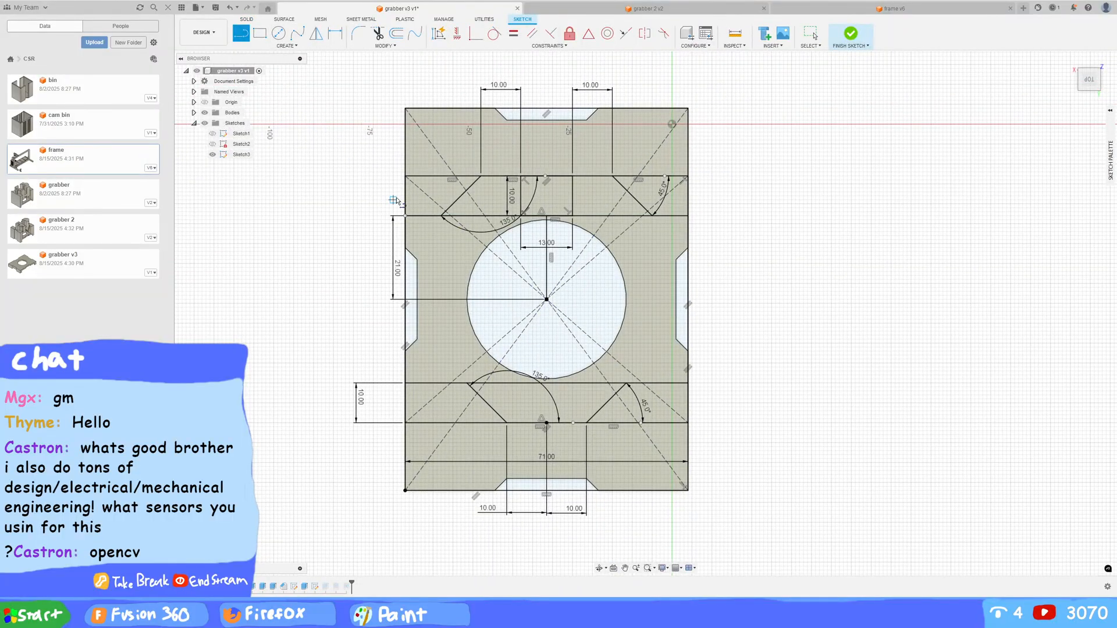
left_click(442, 217)
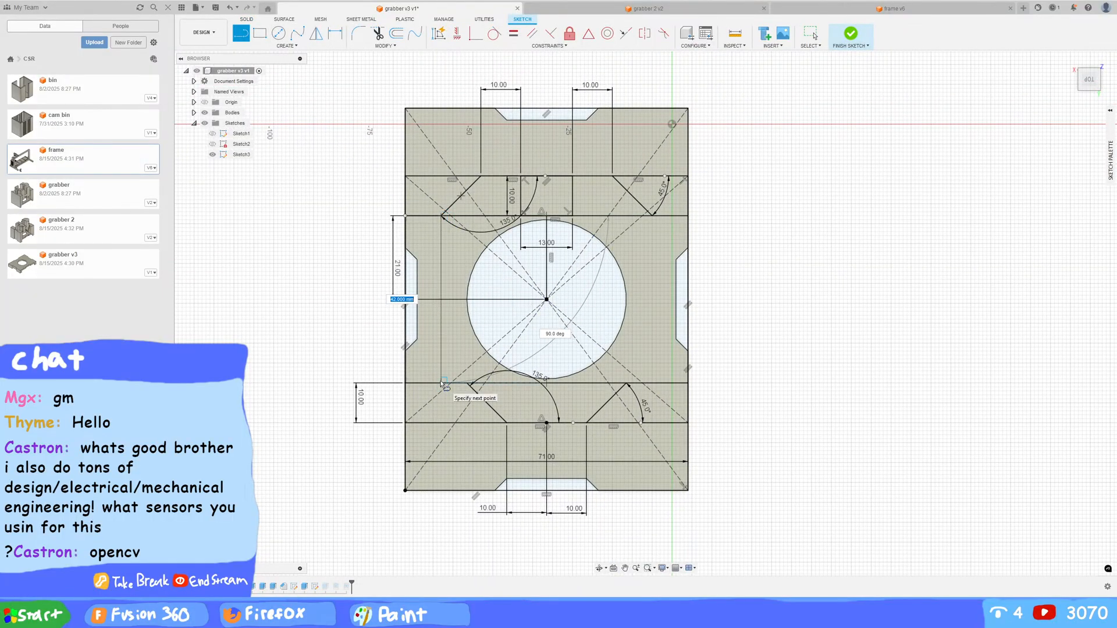
double_click(442, 383)
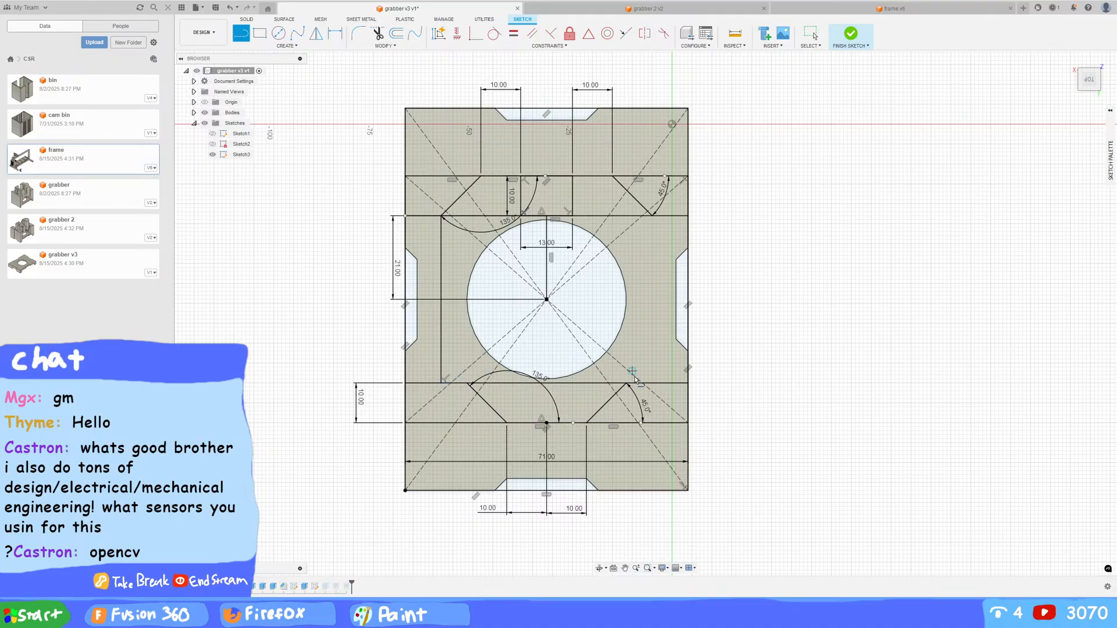
left_click(652, 216)
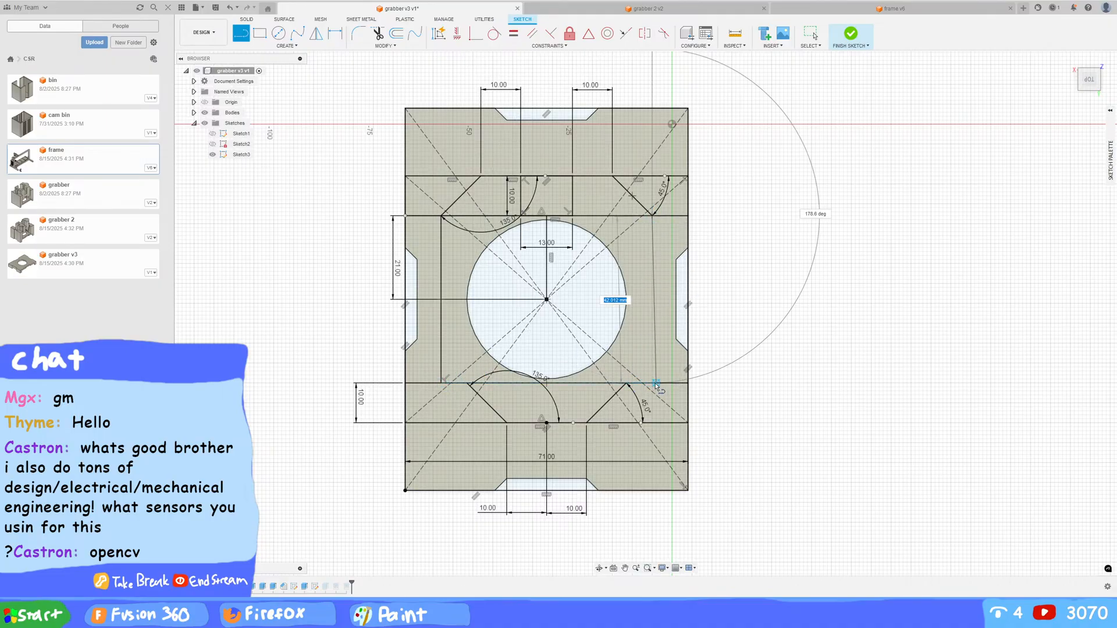
double_click(652, 383)
key("Escape")
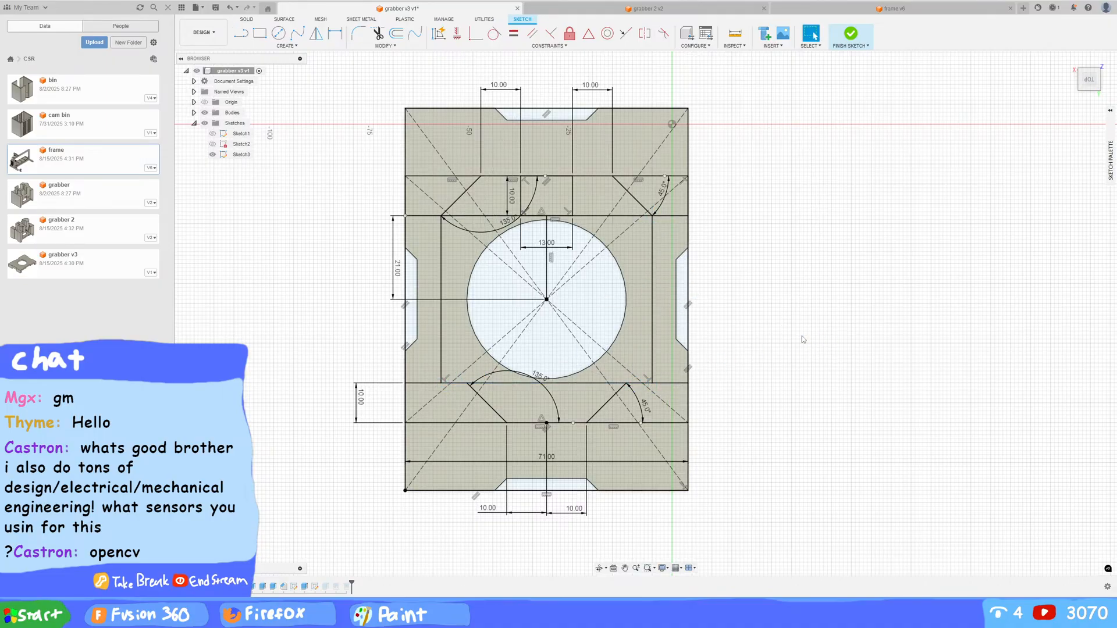
Step: Extrude the four Sketch3 profiles around the circular hole 10 mm as a new body, leaving out the rectangular slot
key("F6")
key("e")
left_click(680, 349)
left_click(512, 300)
left_click(695, 364)
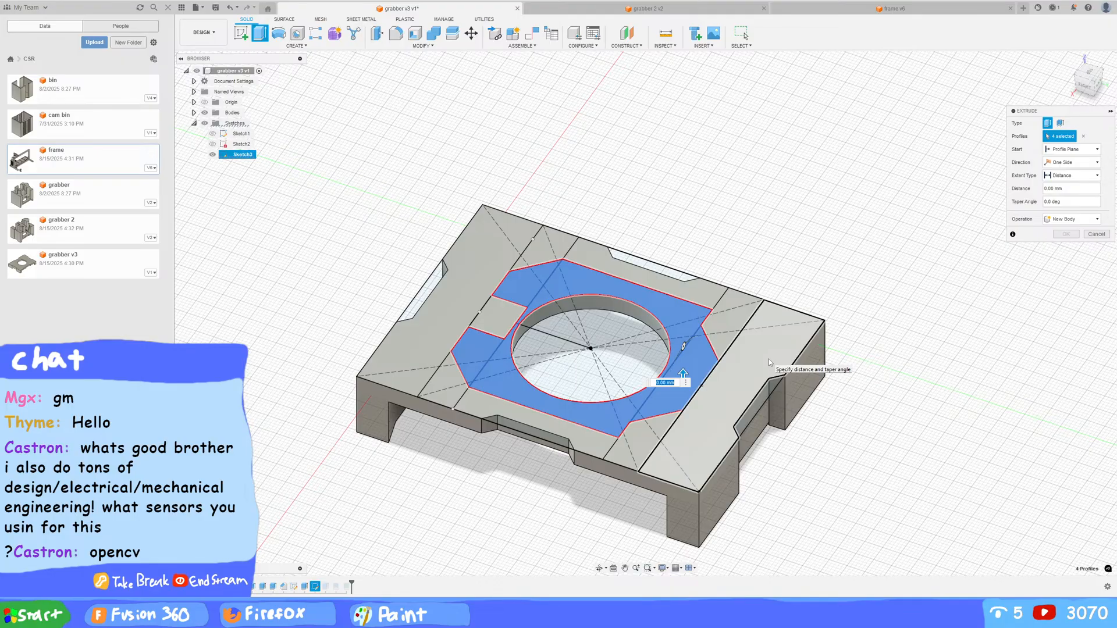
type("10")
left_click(1076, 219)
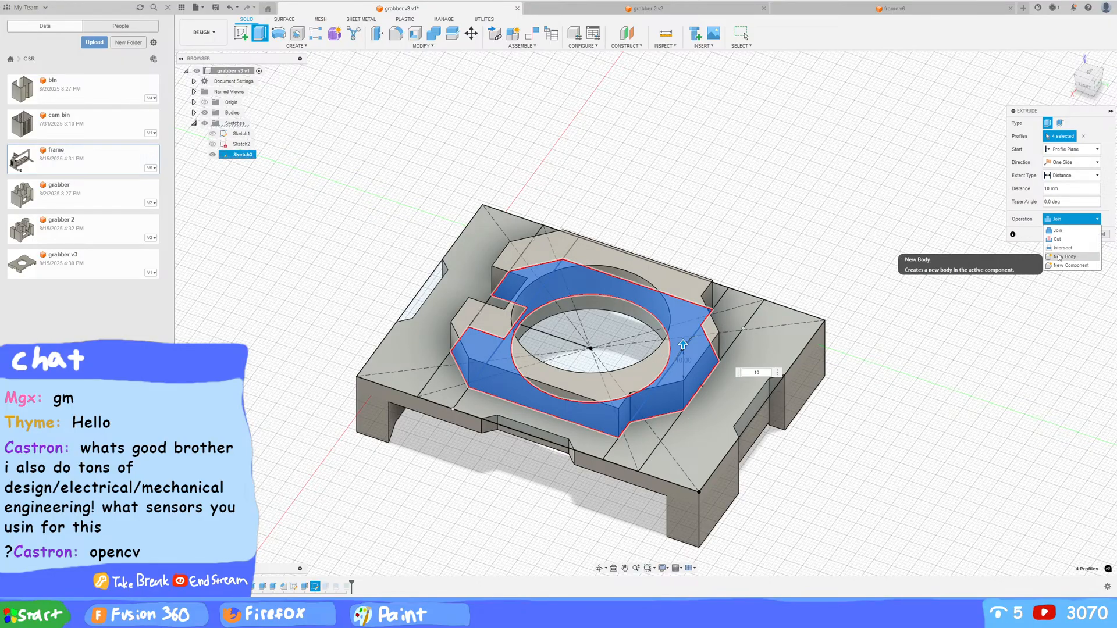
left_click(1065, 257)
left_click(1066, 234)
middle_click_drag(640, 261, 433, 265, "shift")
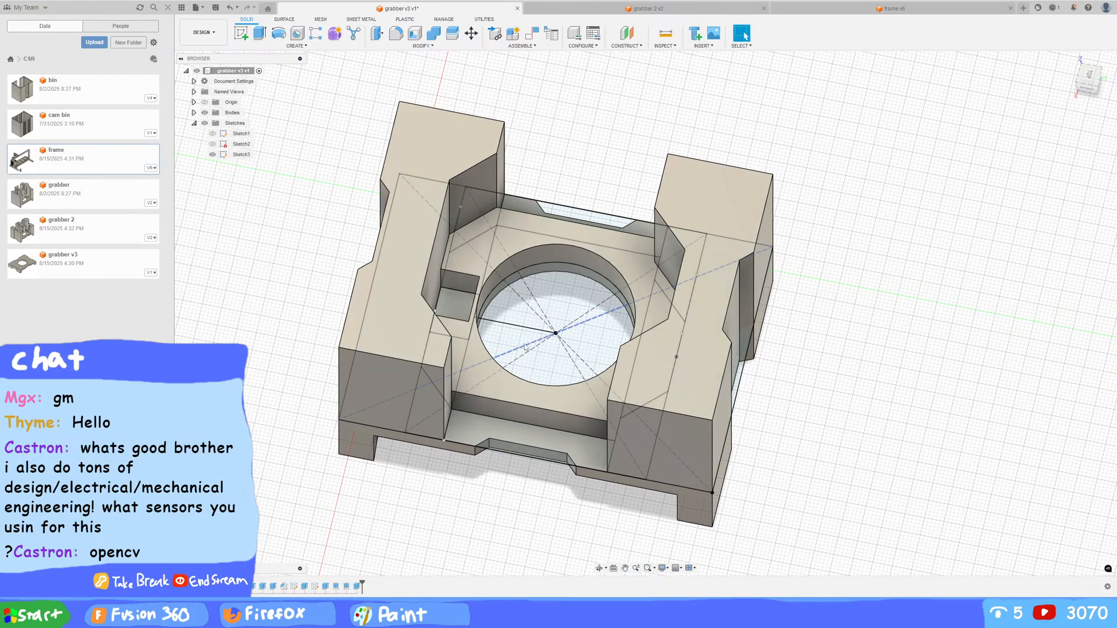
mouse_move(547, 413)
middle_mouse_down("shift")
mouse_move(599, 382)
mouse_move(828, 111)
middle_mouse_up("shift")
left_click(599, 381)
Step: Examine the frame design and the grabber 2 assembly again from several angles for reference
left_click(864, 9)
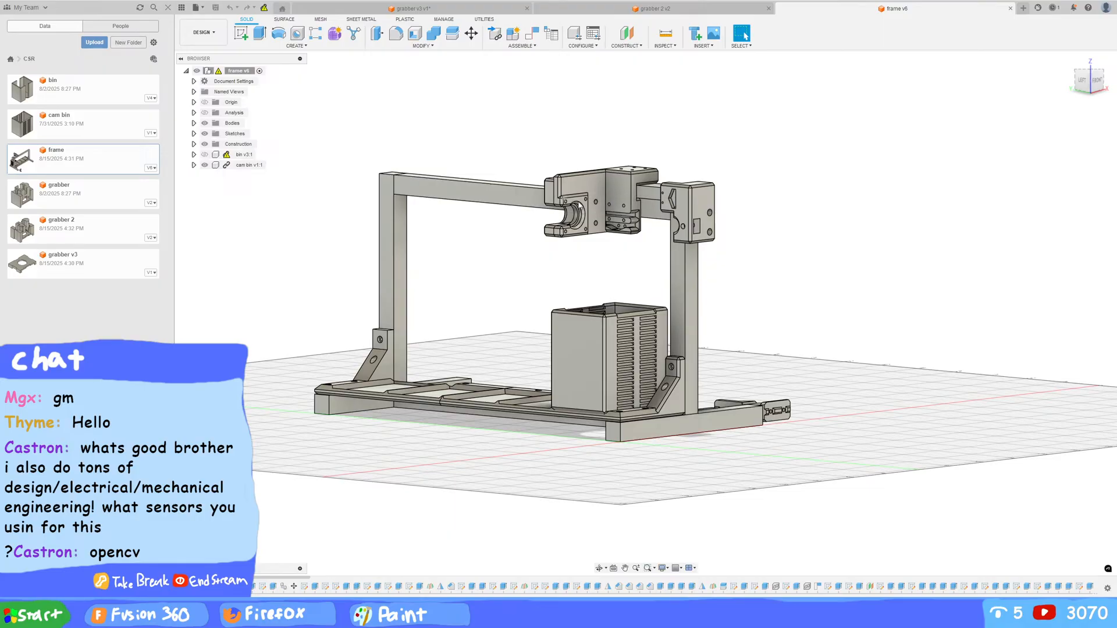
scroll(629, 238, "up", 2)
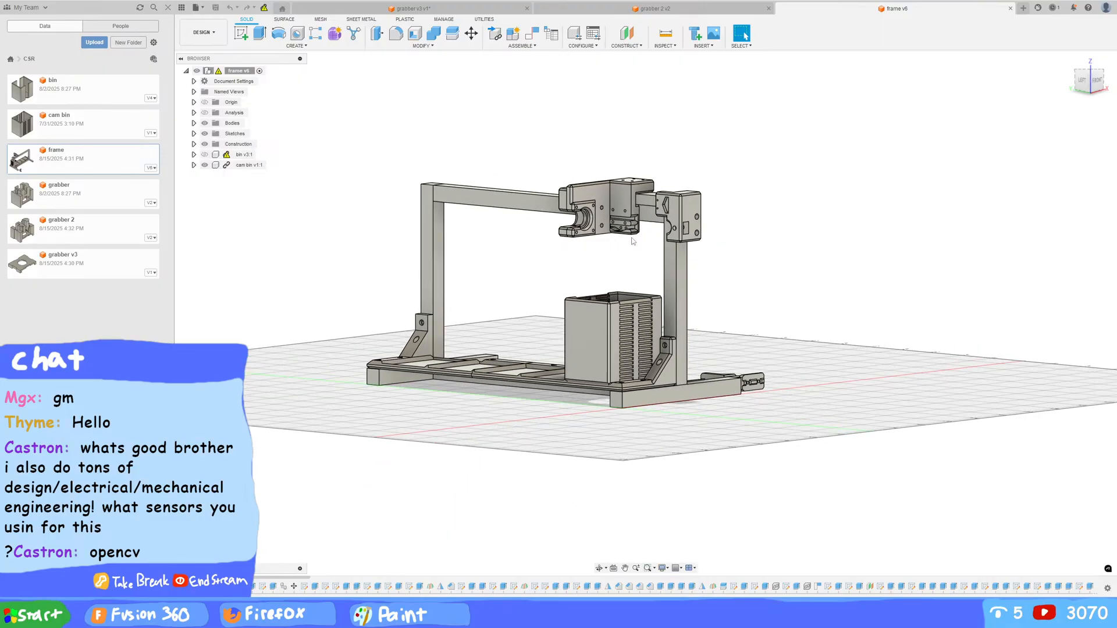
middle_click_drag(627, 236, 756, 113, "shift")
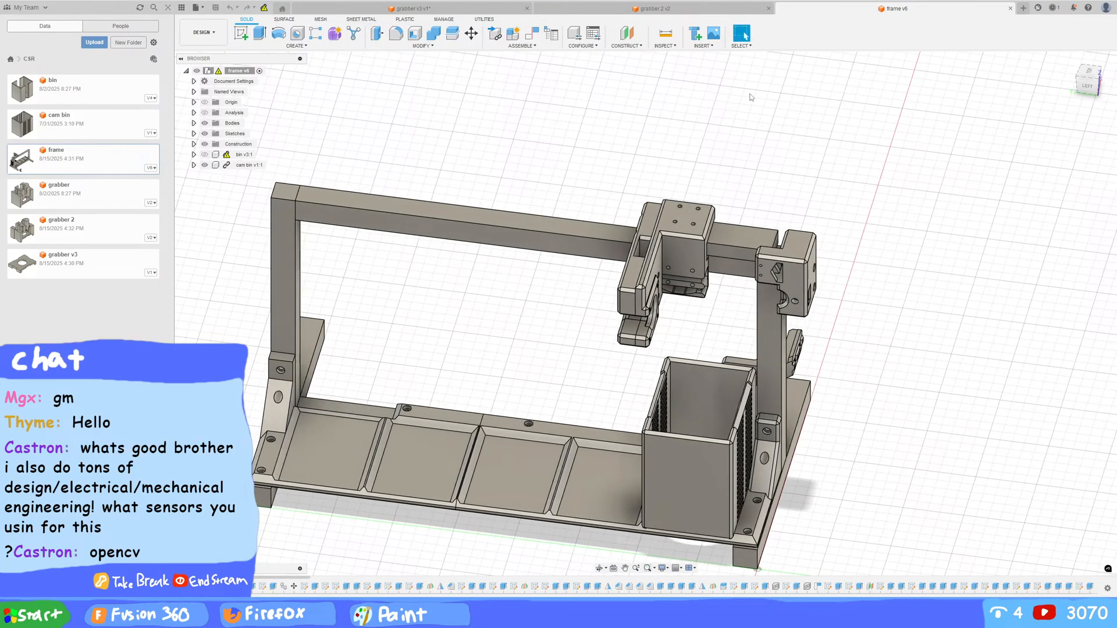
left_click(705, 9)
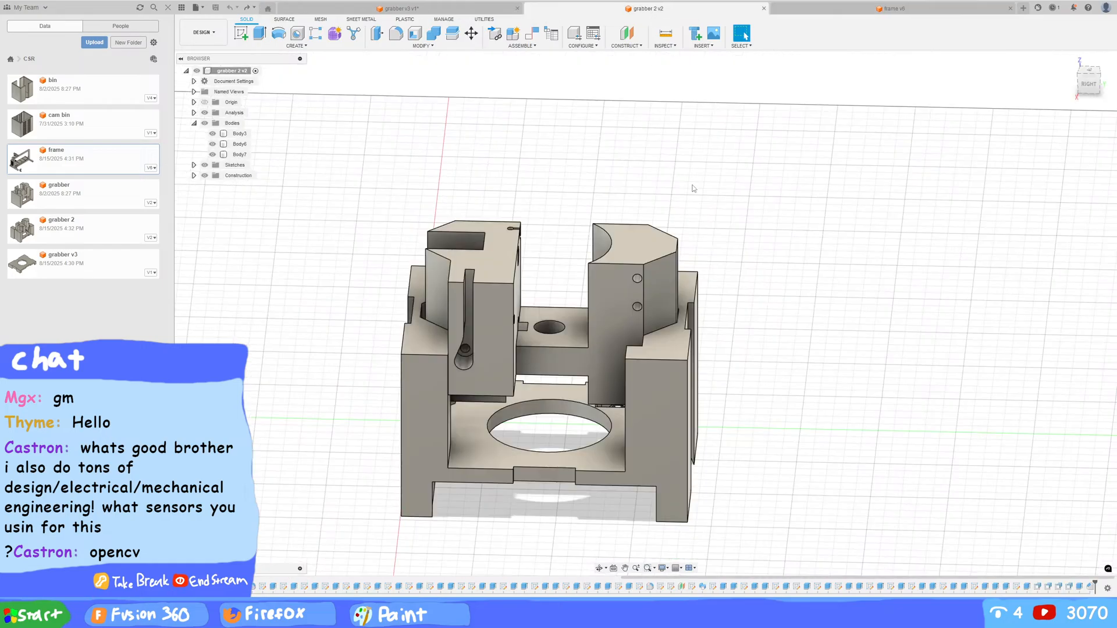
middle_click_drag(670, 177, 746, 278, "shift")
middle_click_drag(760, 232, 782, 343, "shift")
middle_click(640, 338)
middle_click(640, 338)
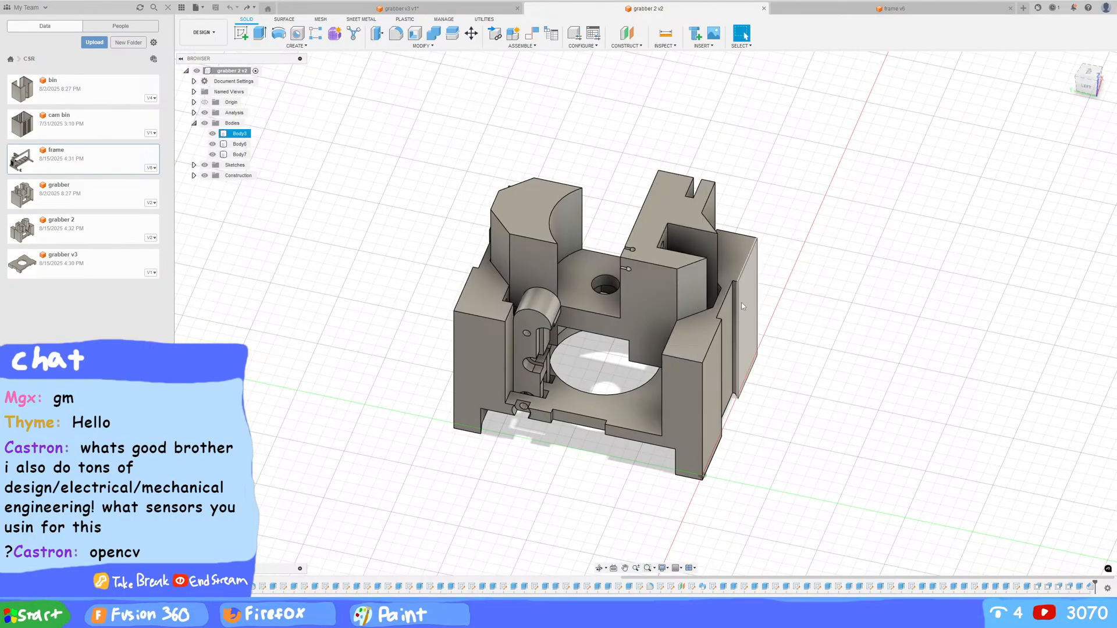
Step: Return to the grabber v3 design, inspect the raised centre body between the posts, and hide Sketch3
left_click(452, 12)
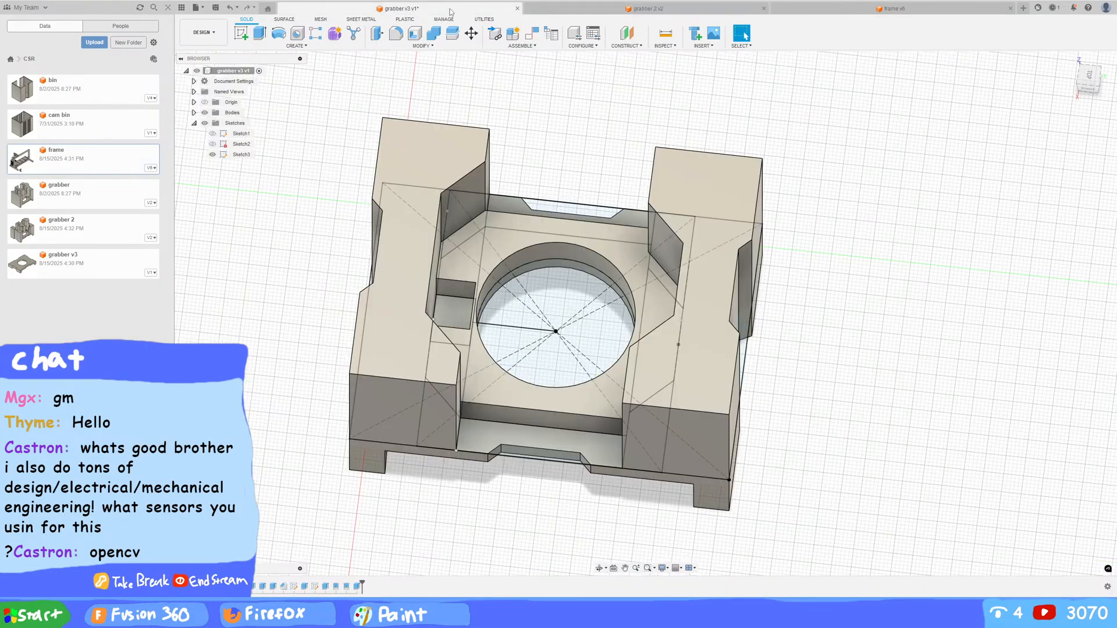
middle_click_drag(906, 214, 914, 264, "shift")
middle_click_drag(781, 236, 828, 259, "shift")
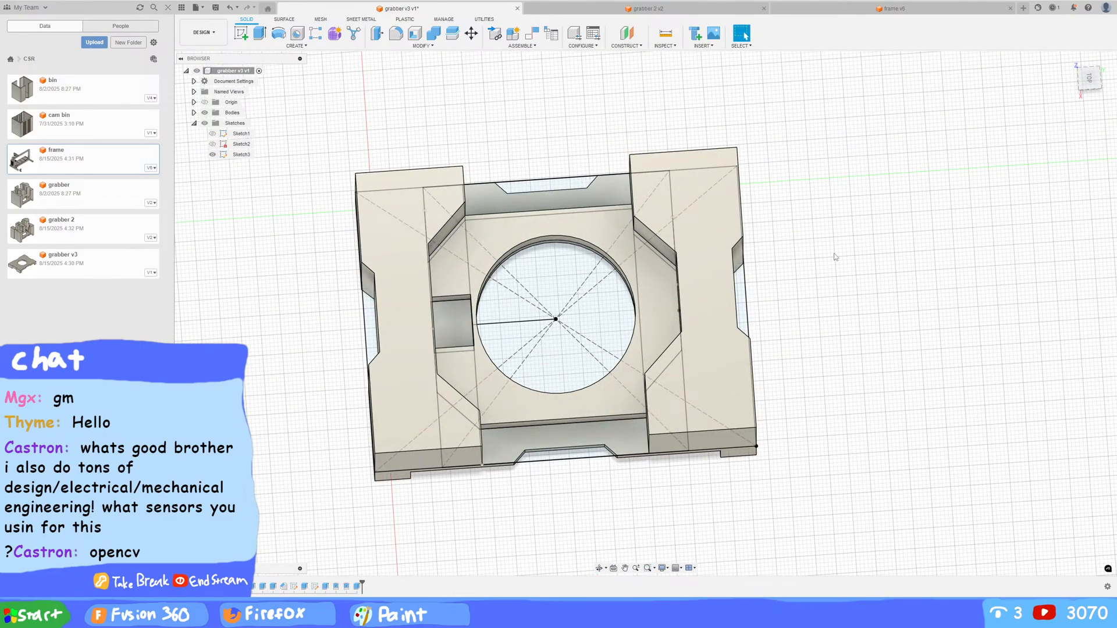
key("F6")
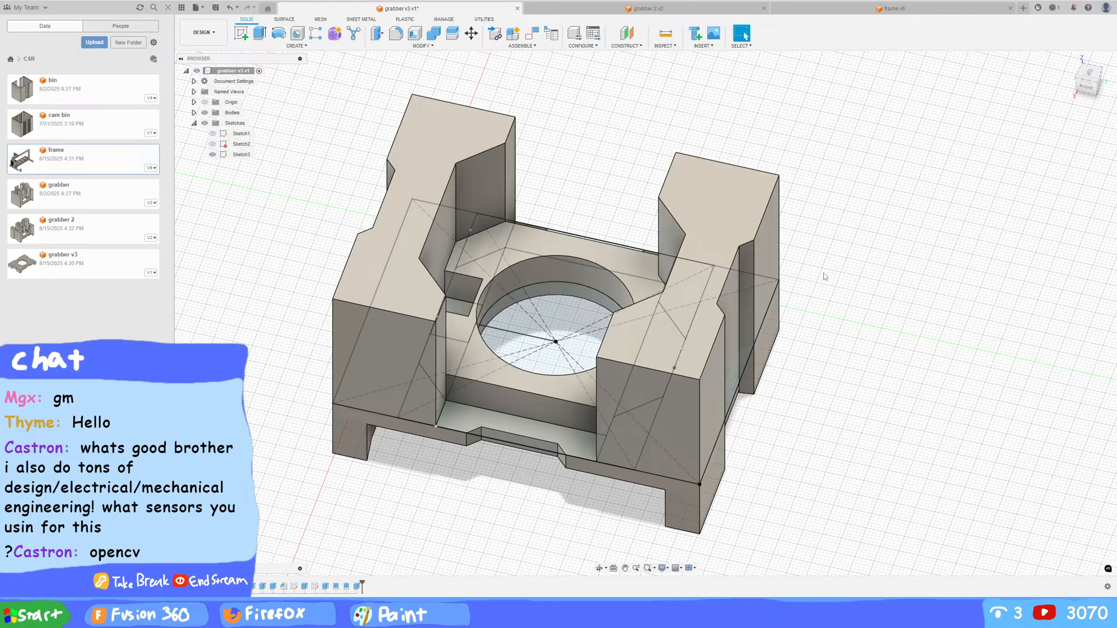
mouse_move(843, 294)
middle_mouse_down("shift")
mouse_move(857, 335)
mouse_move(853, 317)
middle_mouse_up("shift")
left_click(213, 154)
middle_click_drag(290, 259, 253, 232, "shift")
Step: Start a new sketch on the upper face of the 10 mm centre body
key("e")
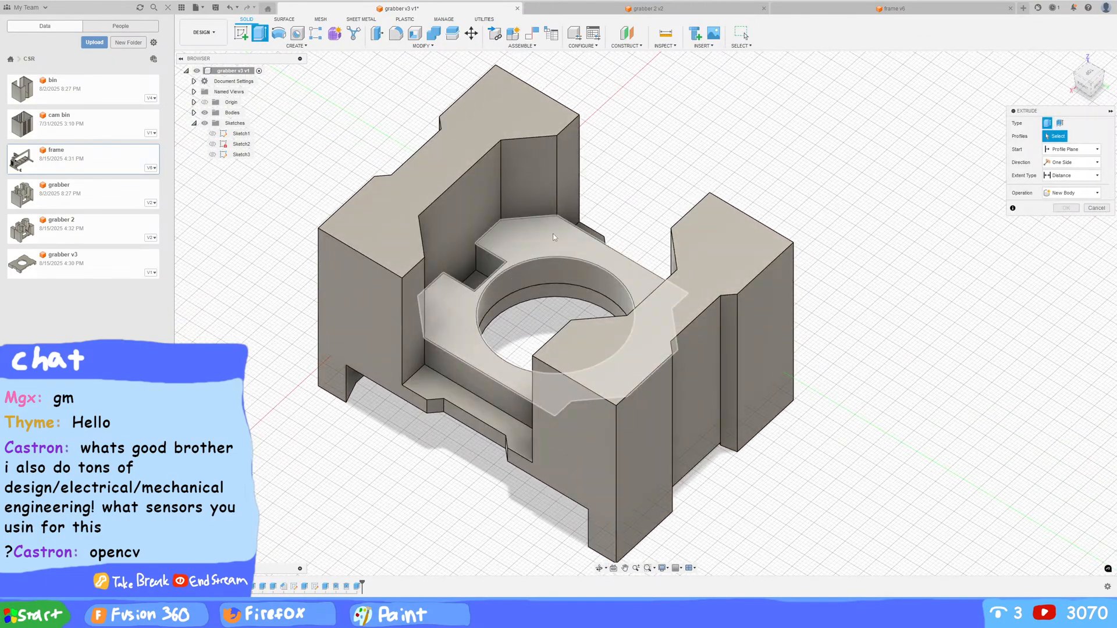
key("Escape")
left_click(246, 36)
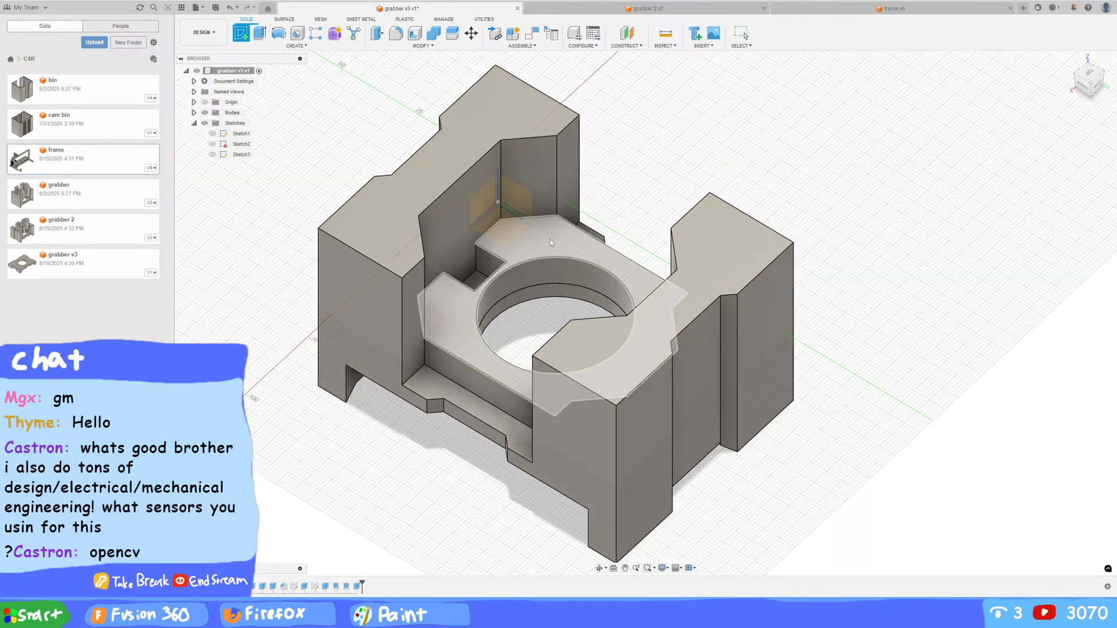
left_click(442, 296)
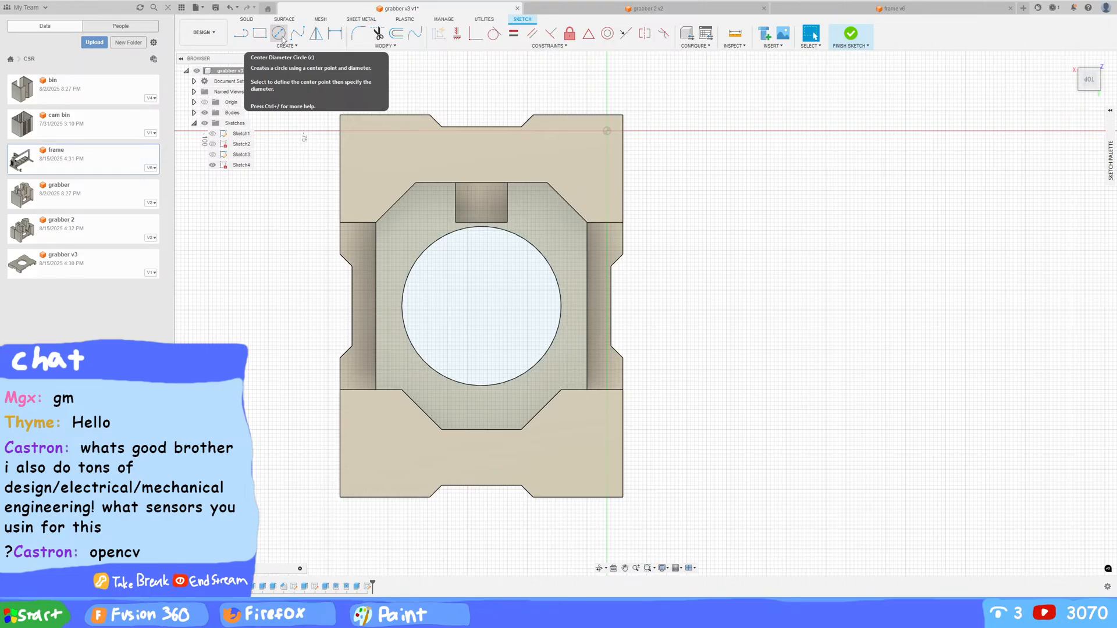
Step: Draw a circumscribed hexagon with a 6 mm inner radius, centred on the large circular hole
left_click(286, 45)
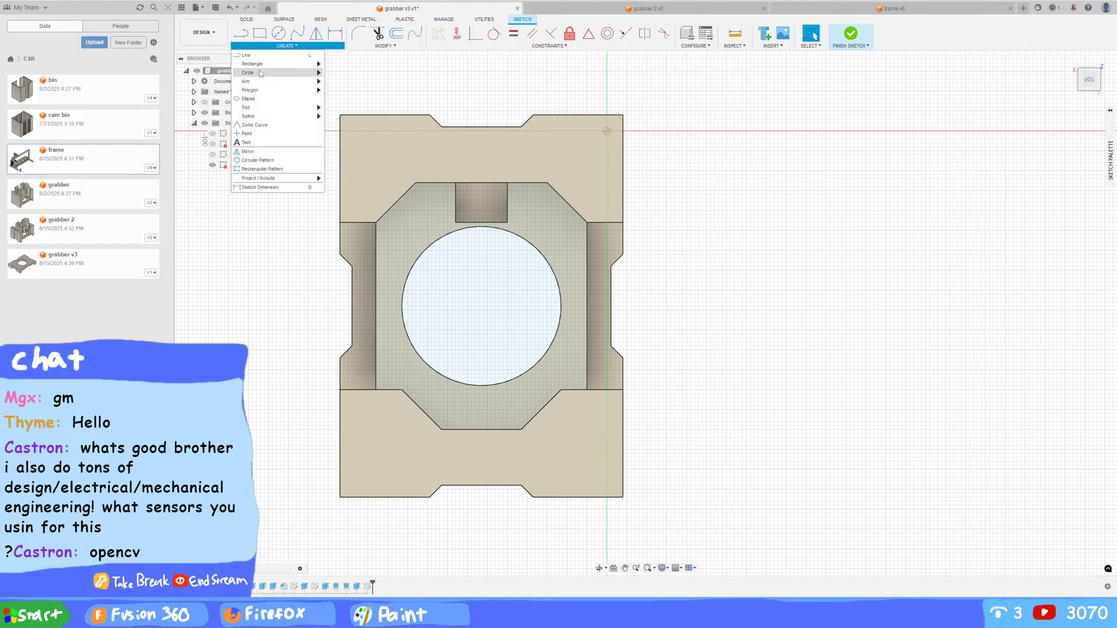
mouse_move(279, 90)
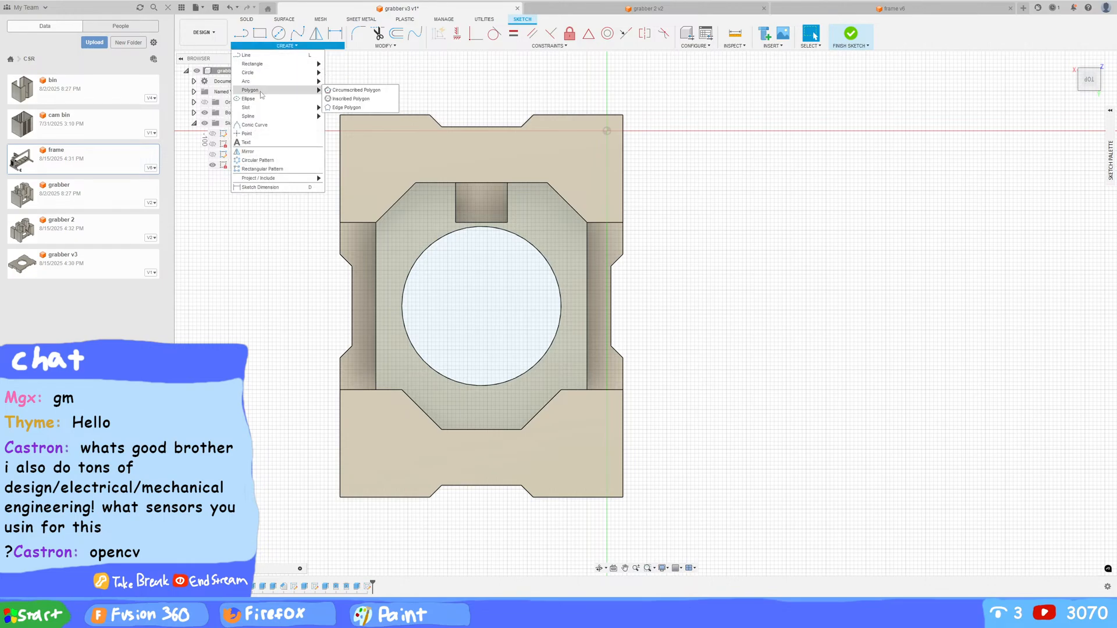
left_click(354, 90)
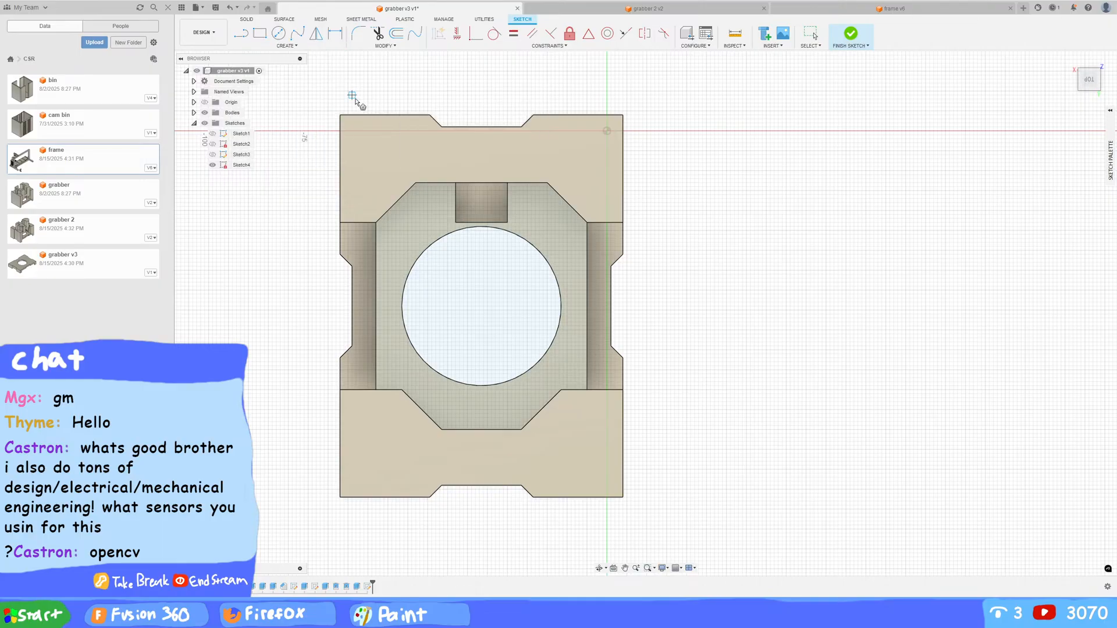
left_click(481, 307)
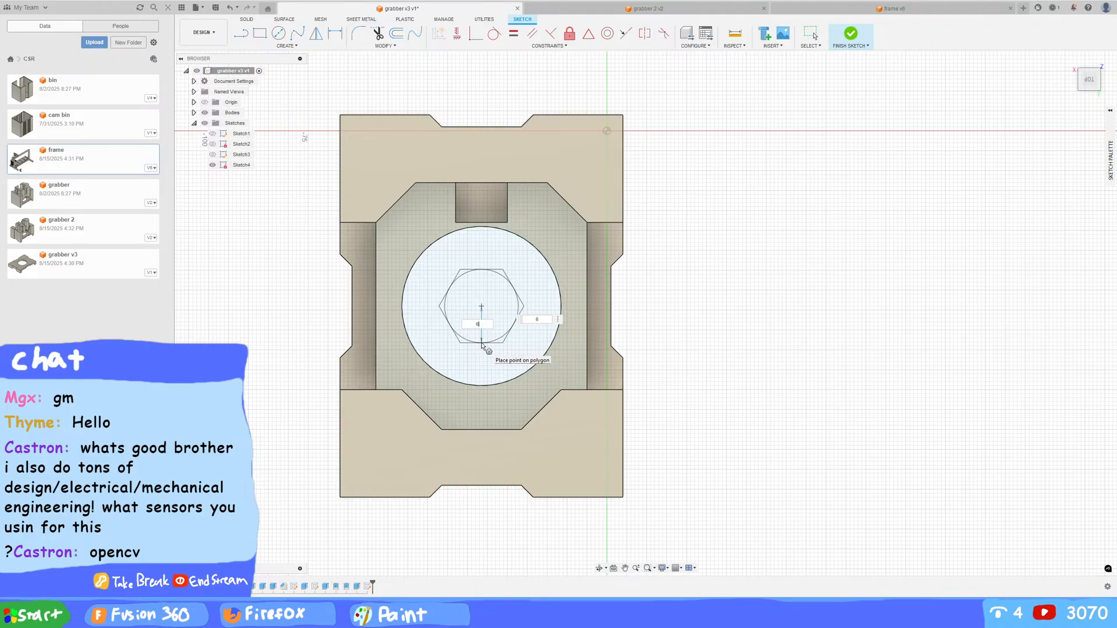
key("Return")
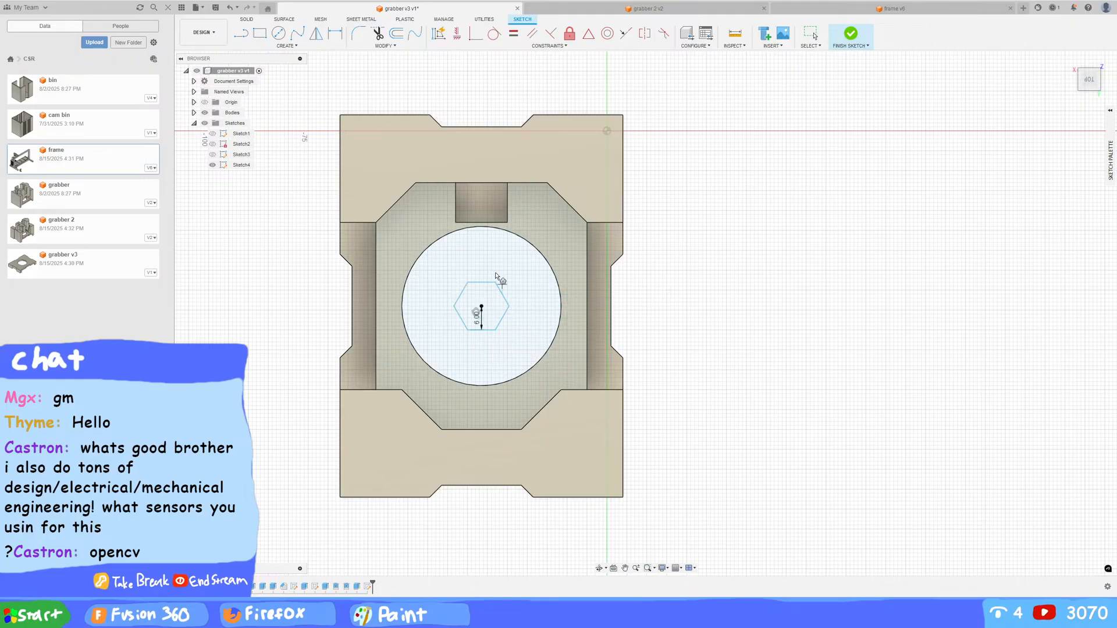
Step: Add an 11 mm diameter circle concentric with the hexagon and finish the sketch
scroll(492, 300, "up", 3)
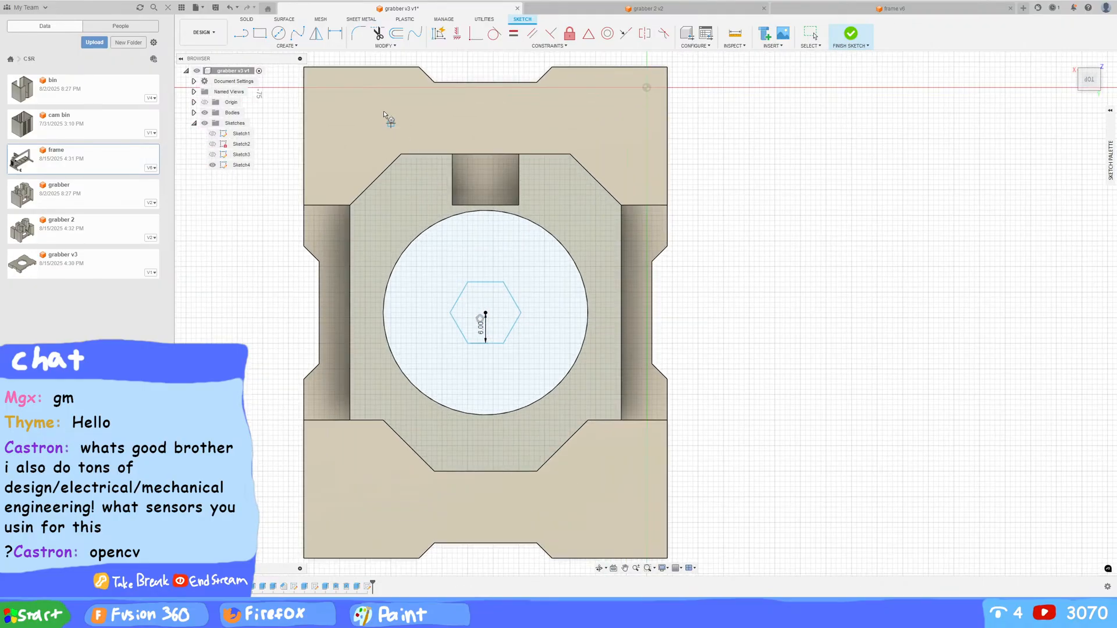
scroll(391, 124, "up", 1)
left_click(278, 34)
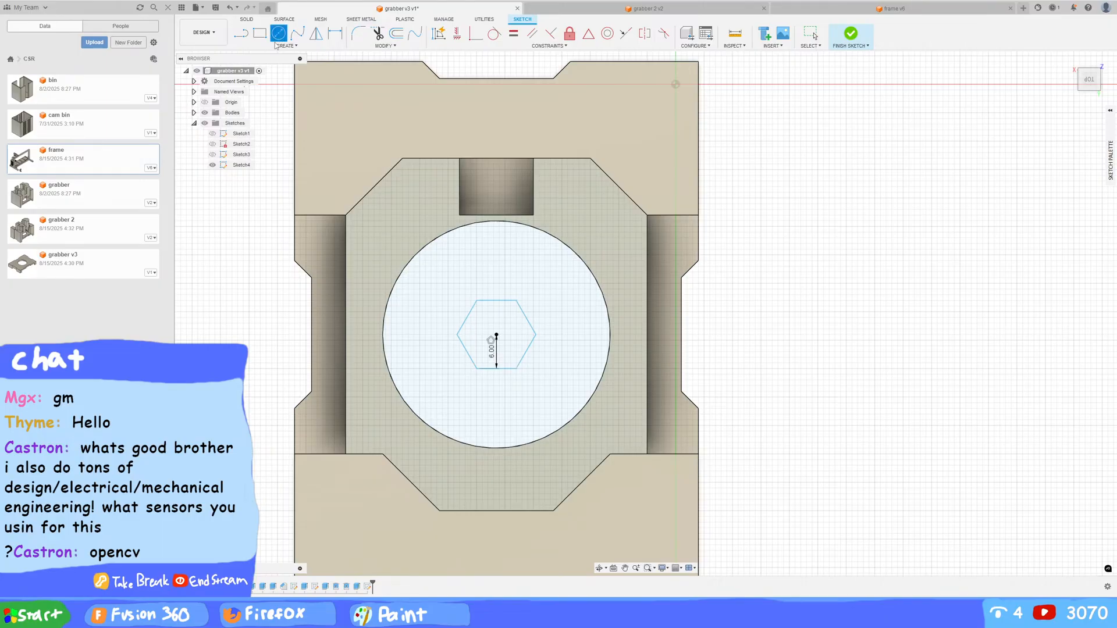
left_click(496, 335)
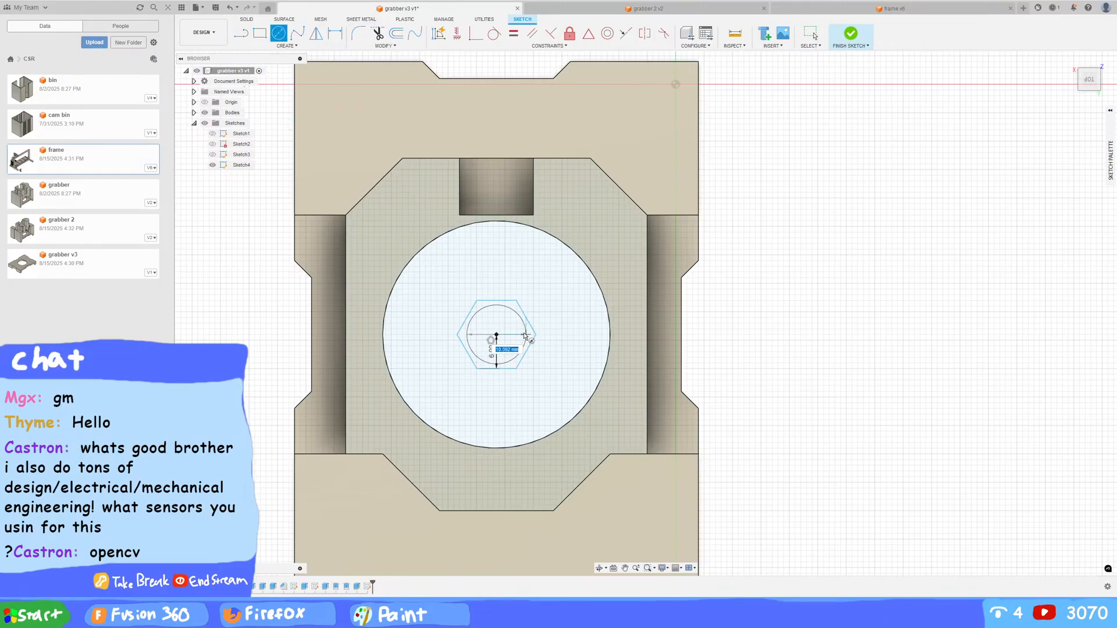
key("Tab")
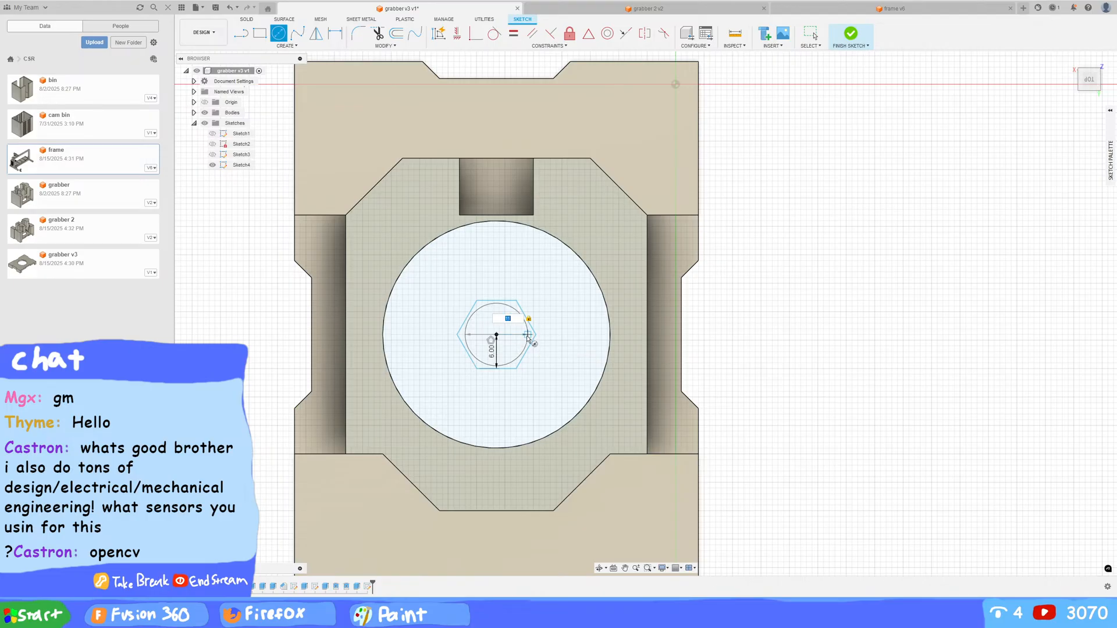
key("Return")
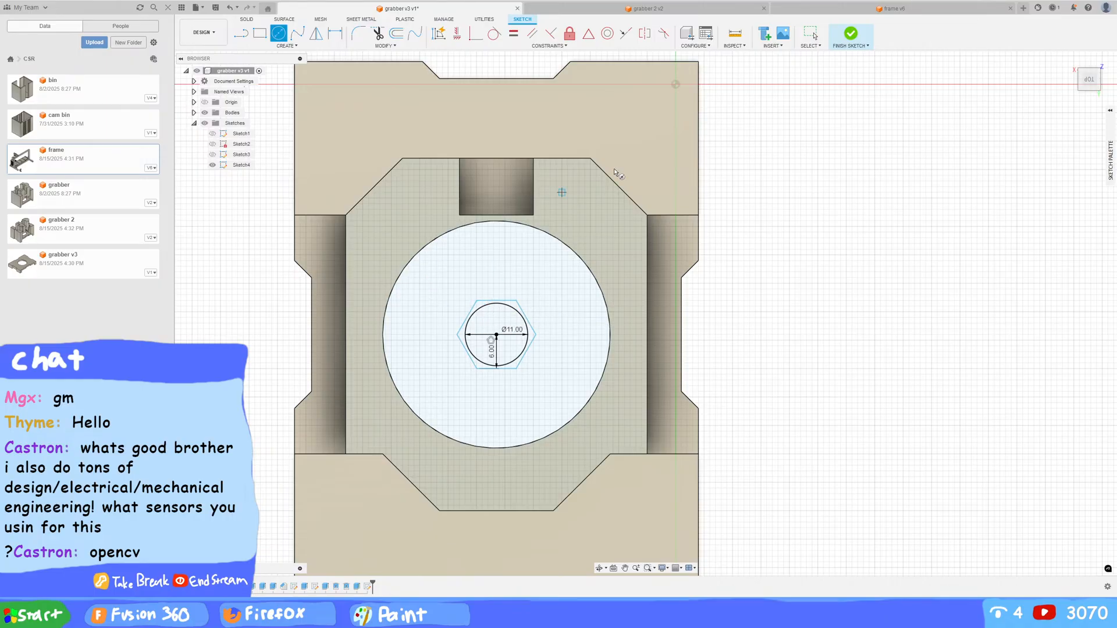
left_click(850, 35)
Step: Hide the side-post body and extrude all Sketch4 profiles except the 11 mm circle by 10 mm, joined to the centre body
key("e")
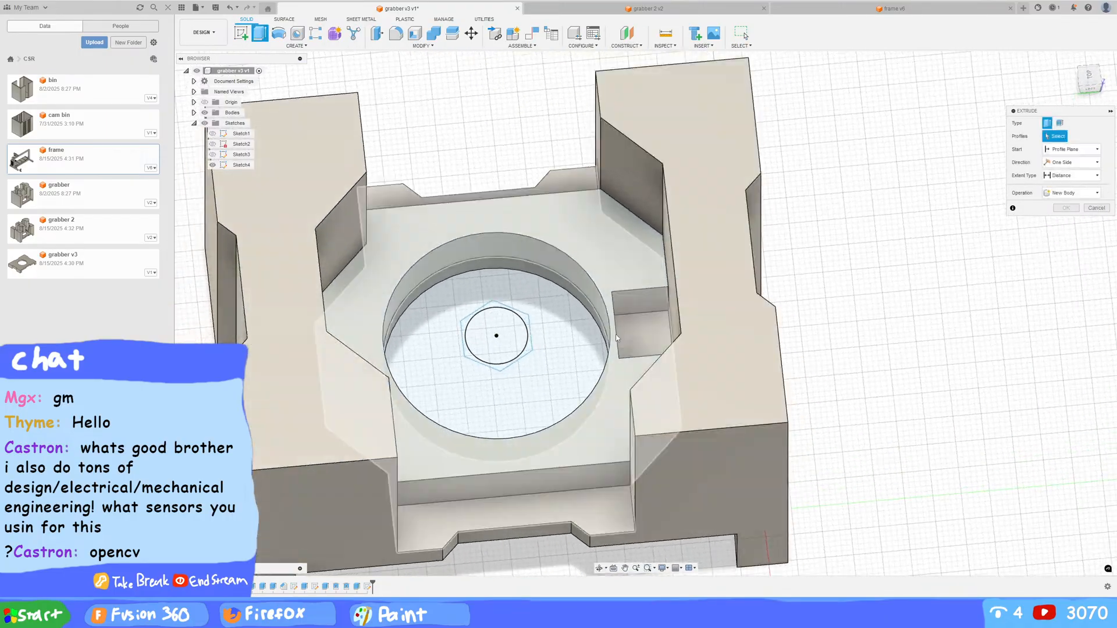
left_click(568, 347)
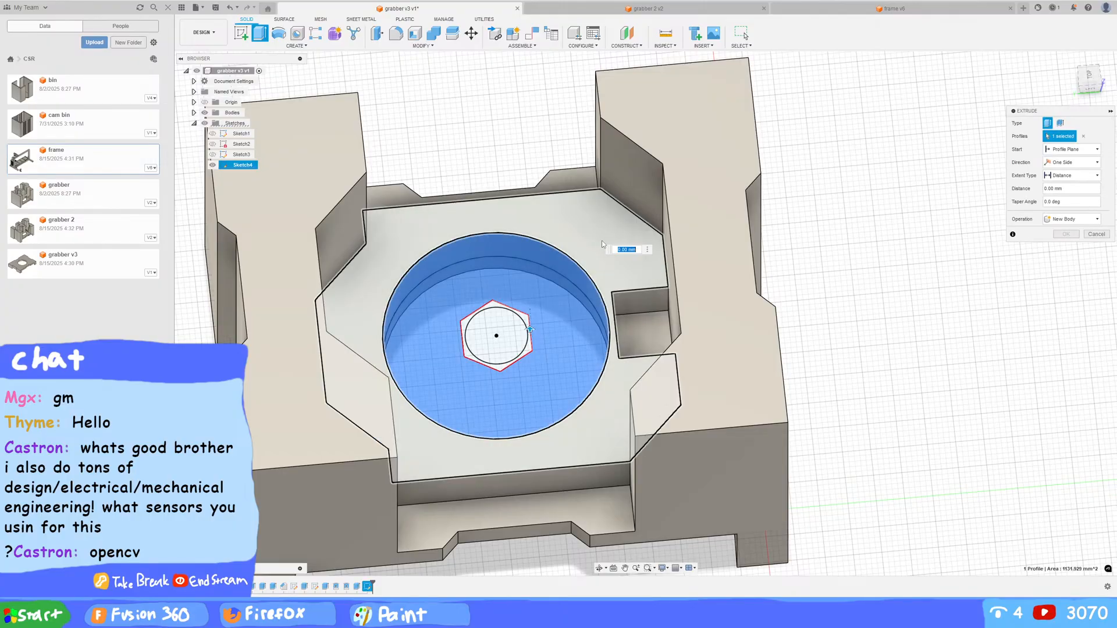
left_click(627, 248)
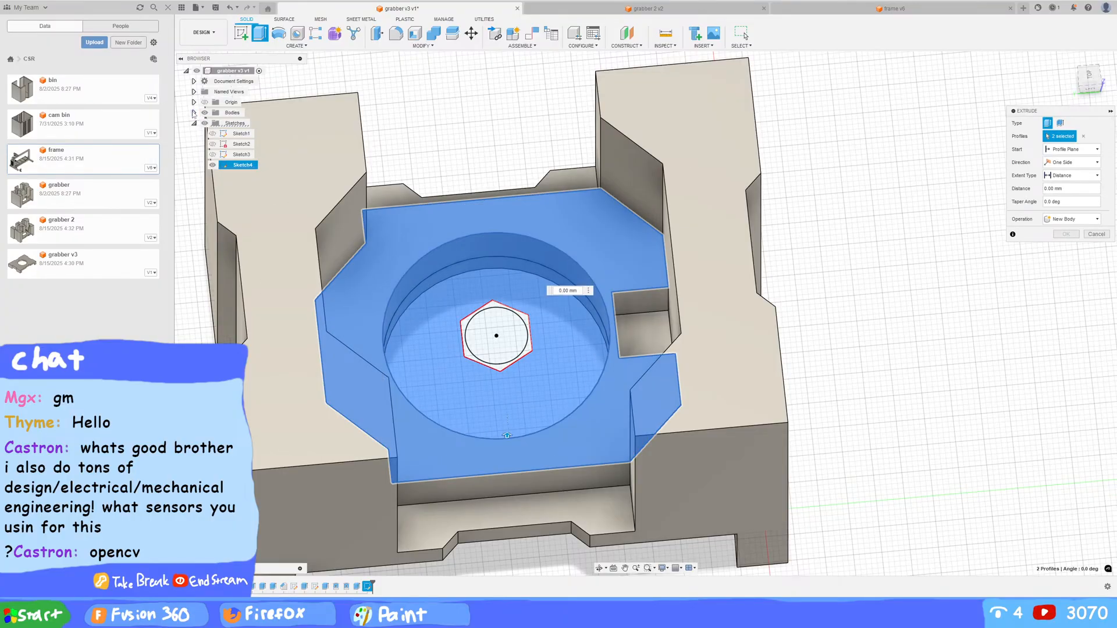
left_click(193, 112)
left_click(212, 123)
middle_click_drag(803, 398, 522, 400, "shift")
type("5")
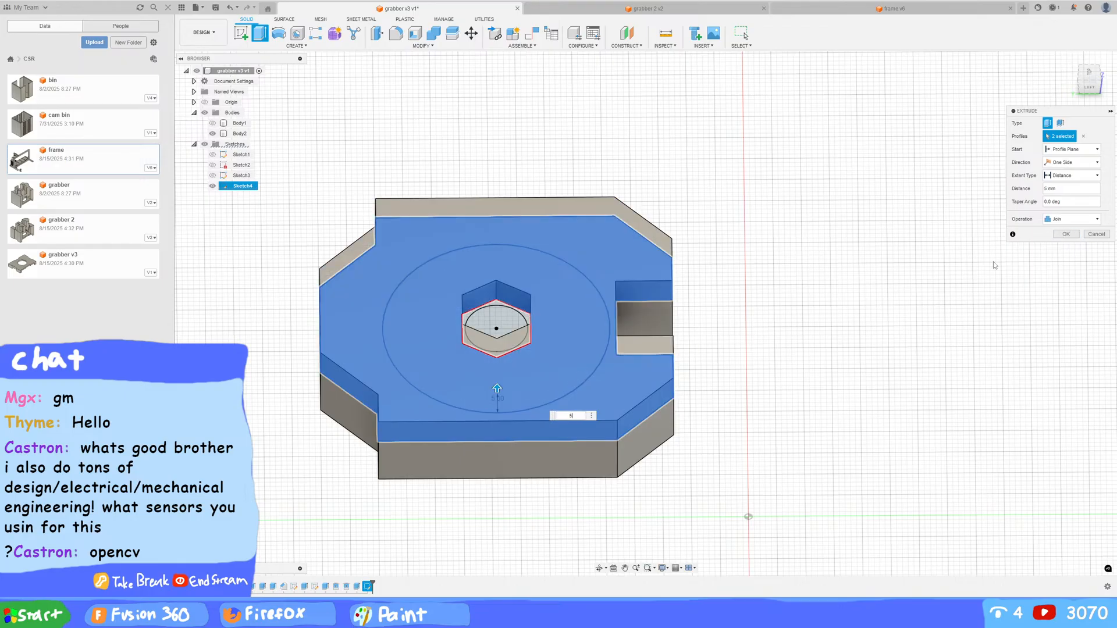
left_click(527, 319)
left_click(527, 318)
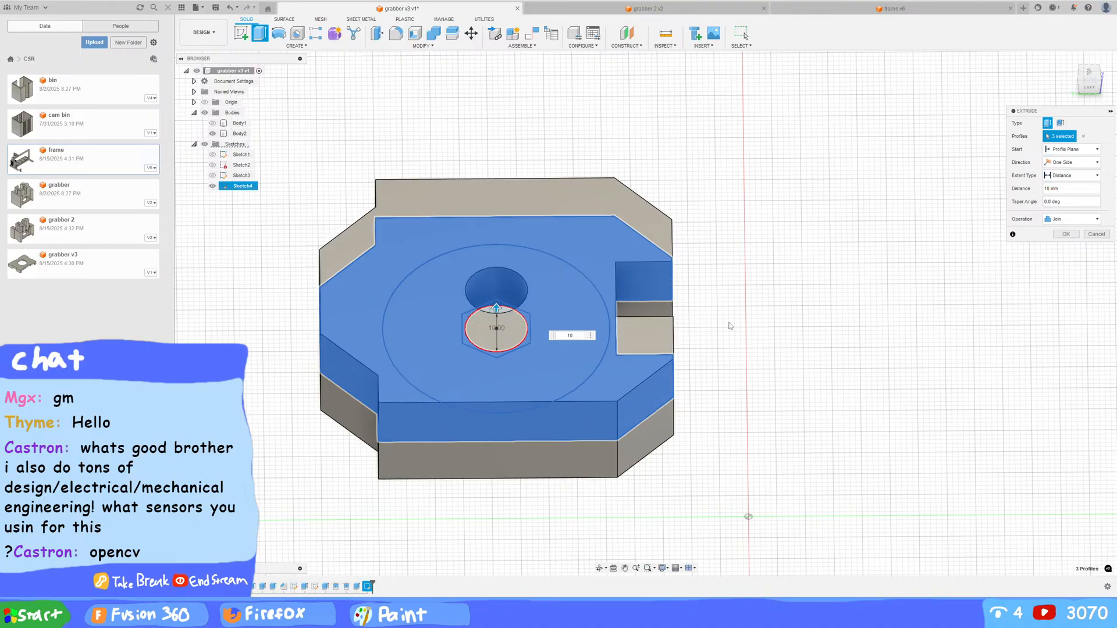
left_click(1060, 239)
Step: Show Sketch4 again and cut the area between the hexagon and the circle 5 mm into the centre body as a nut recess
middle_click_drag(734, 348, 749, 267, "shift")
left_click(211, 186)
left_click(241, 185)
key("e")
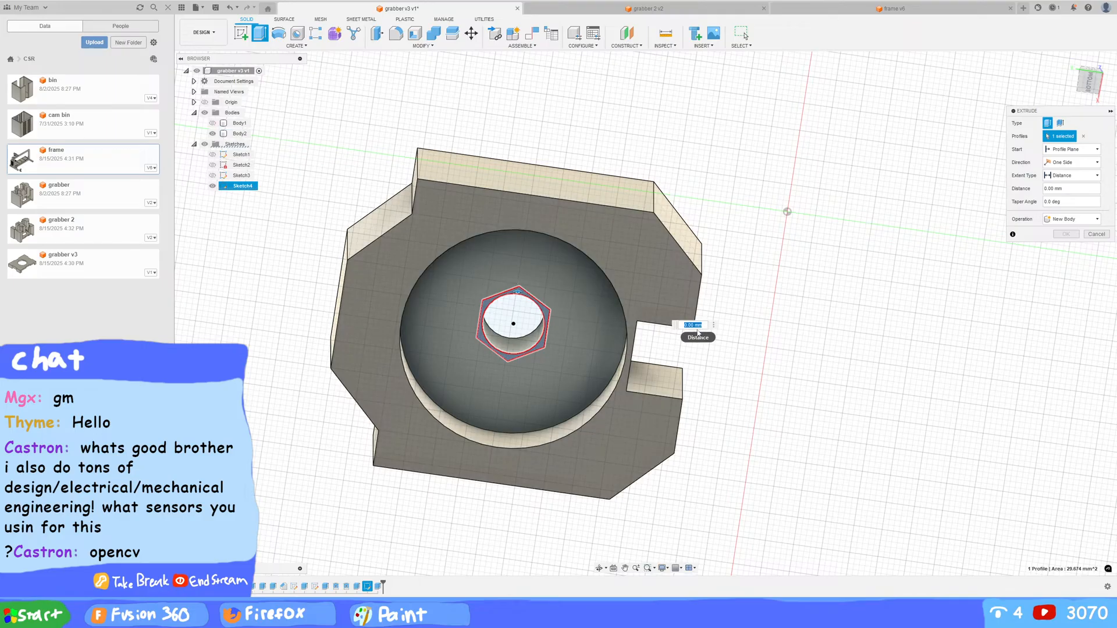
type("-5")
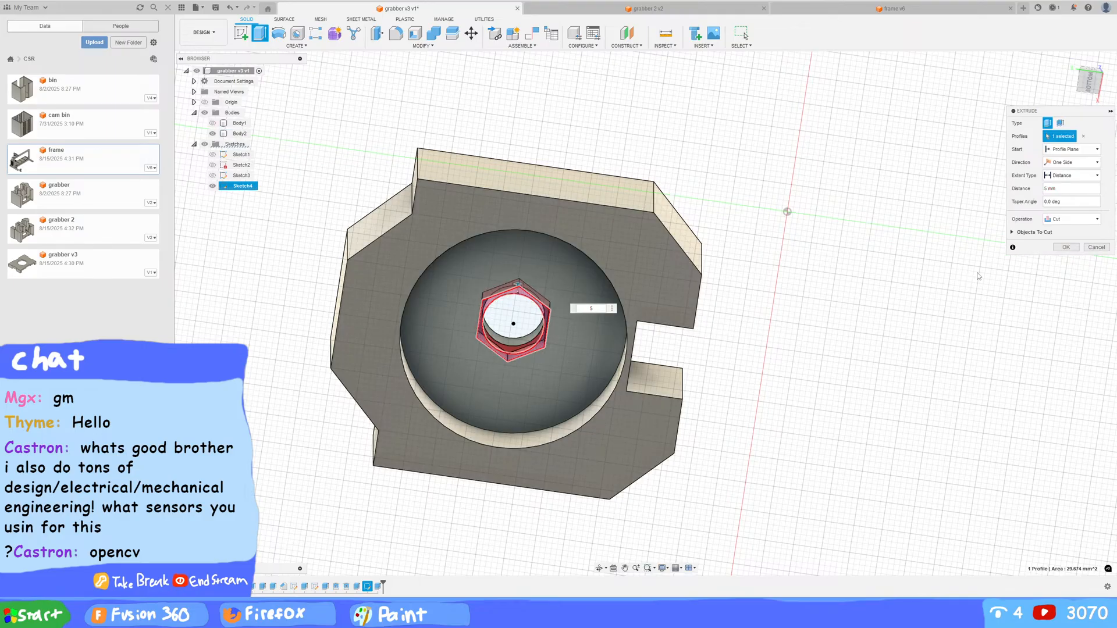
left_click(1064, 250)
middle_click_drag(847, 287, 650, 365, "shift")
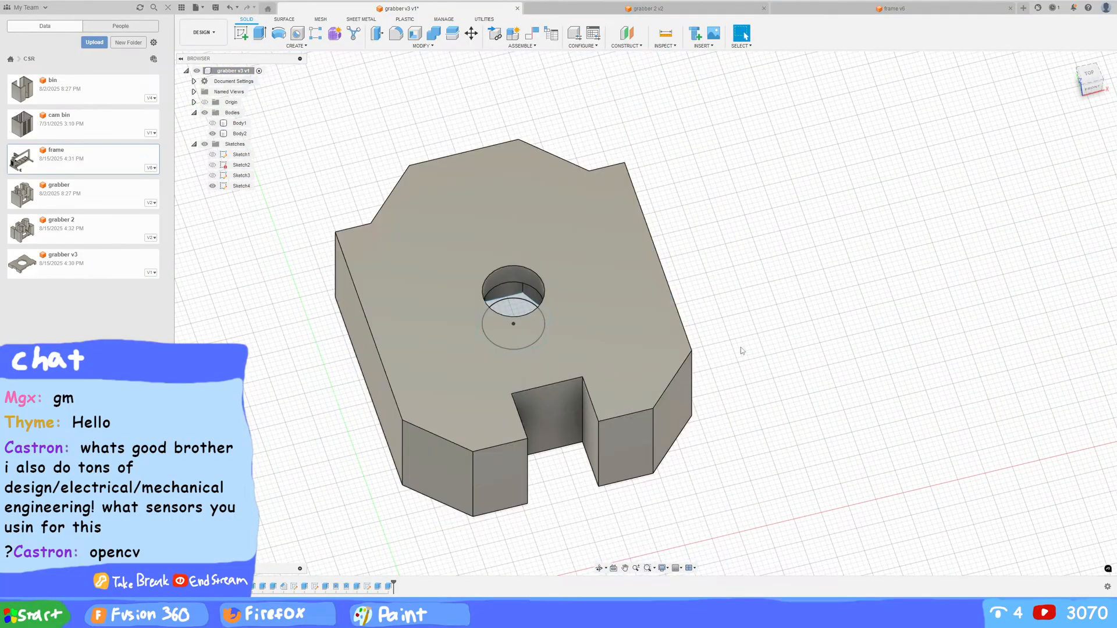
Step: Start a sketch on the centre body's underside and draw a line from one inner slot corner to the outer edge at 60 degrees
mouse_move(819, 343)
middle_mouse_down("shift")
mouse_move(853, 313)
mouse_move(802, 273)
middle_mouse_up("shift")
left_click(241, 32)
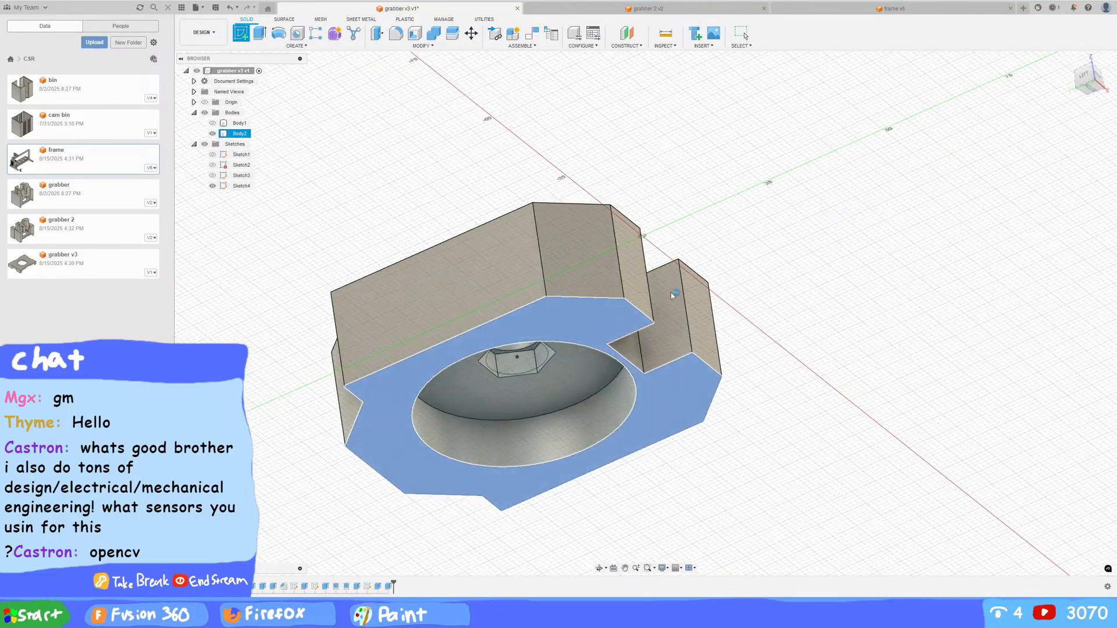
left_click(589, 317)
left_click(239, 34)
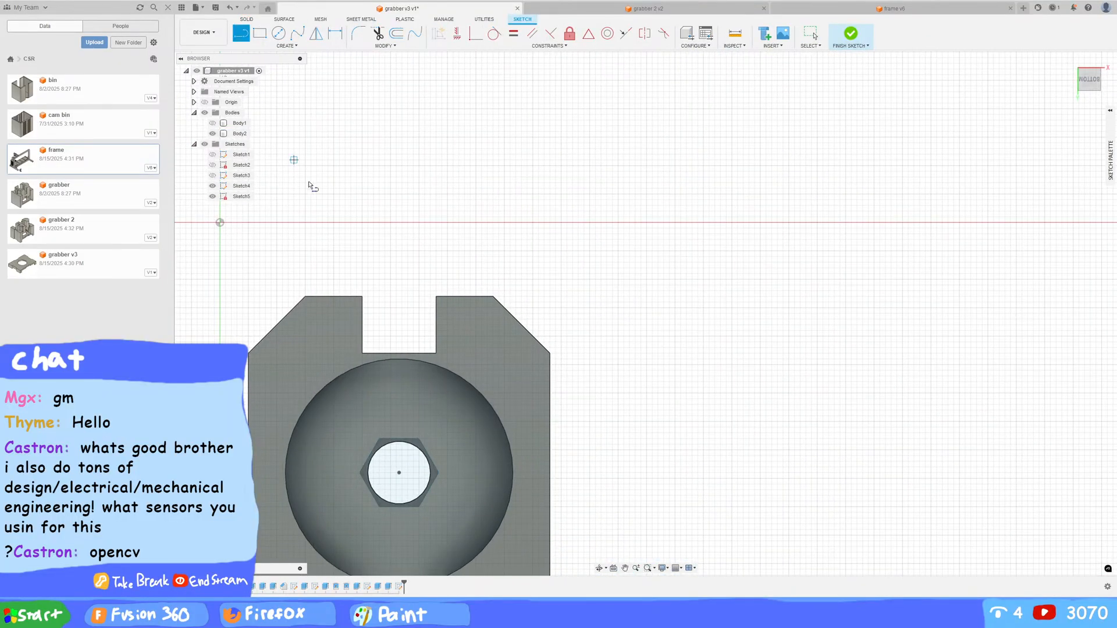
left_click(437, 353)
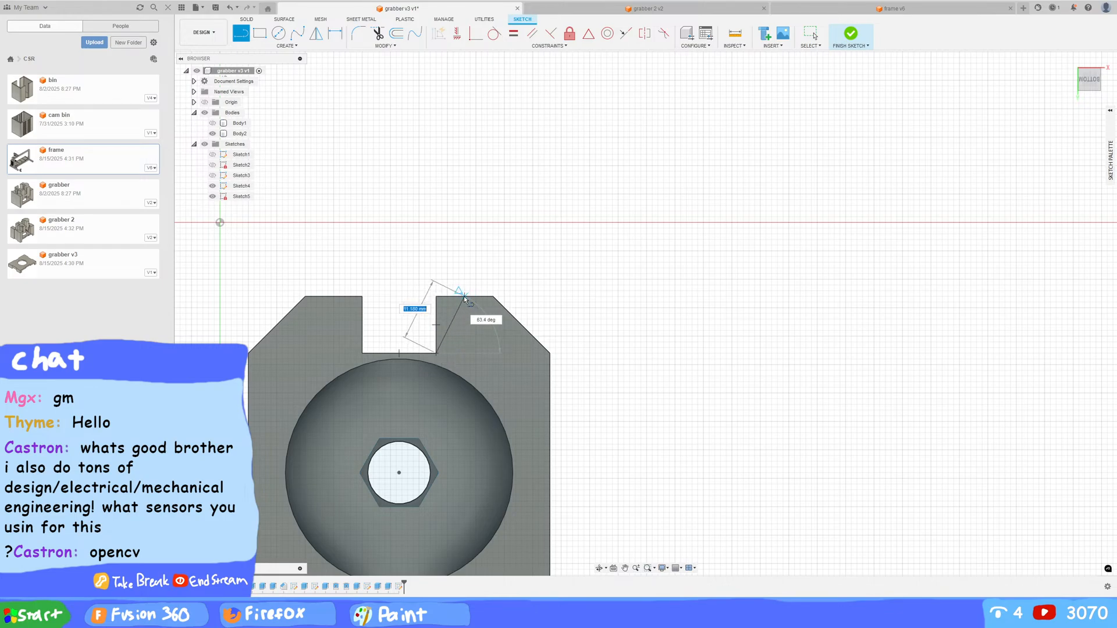
key("Tab")
key("Tab")
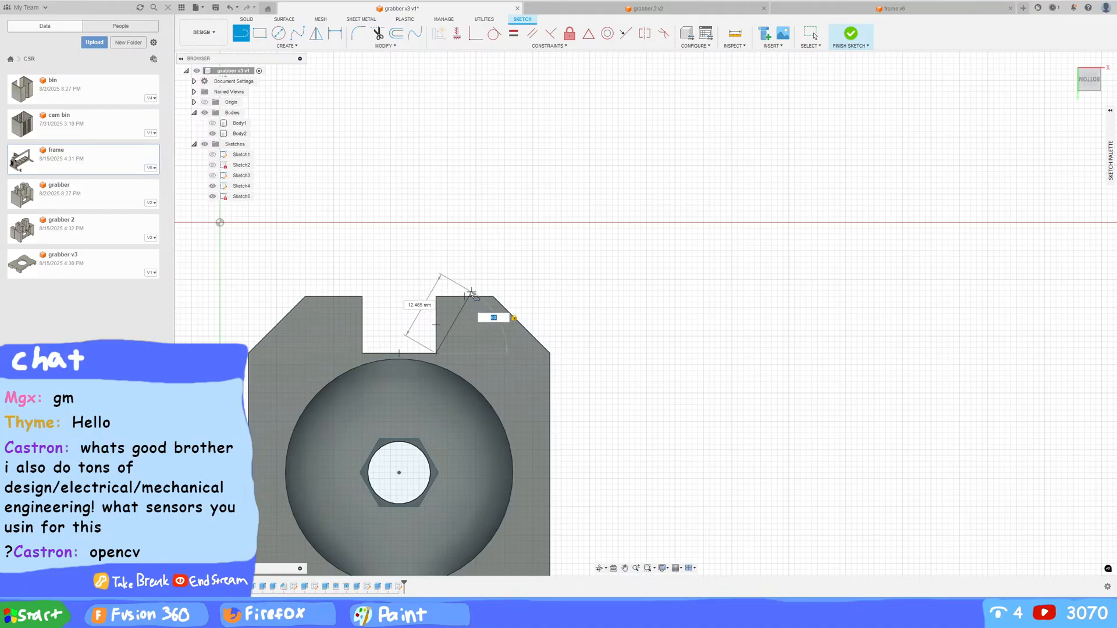
key("Return")
Step: Draw the opposite flare line from the other inner slot corner to the outer edge, at 120 degrees to the first
left_click(363, 353)
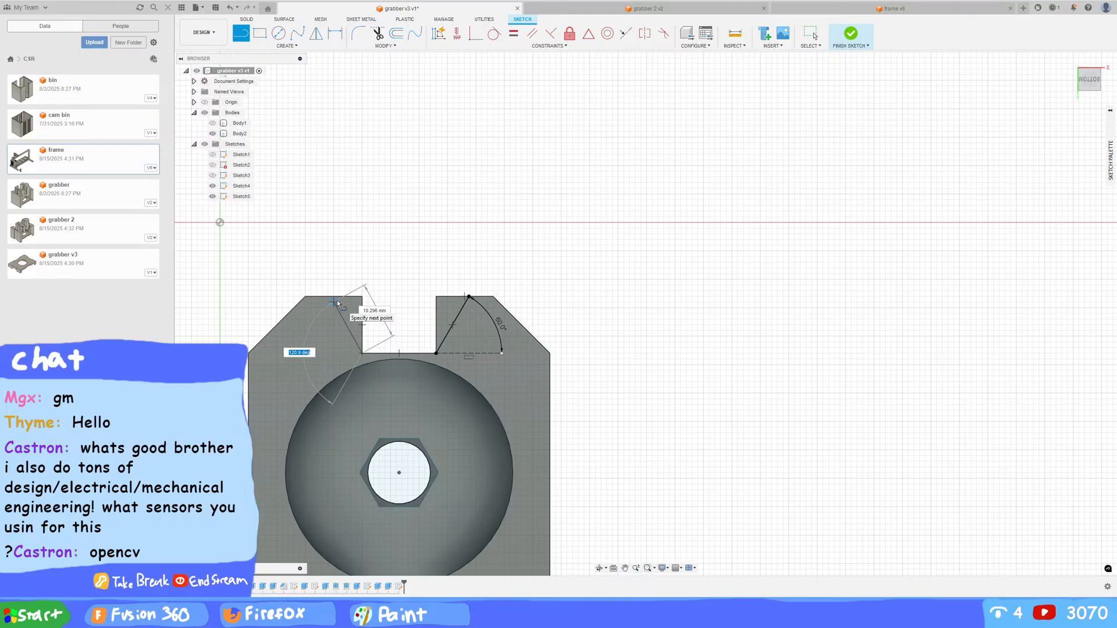
type("120")
key("Return")
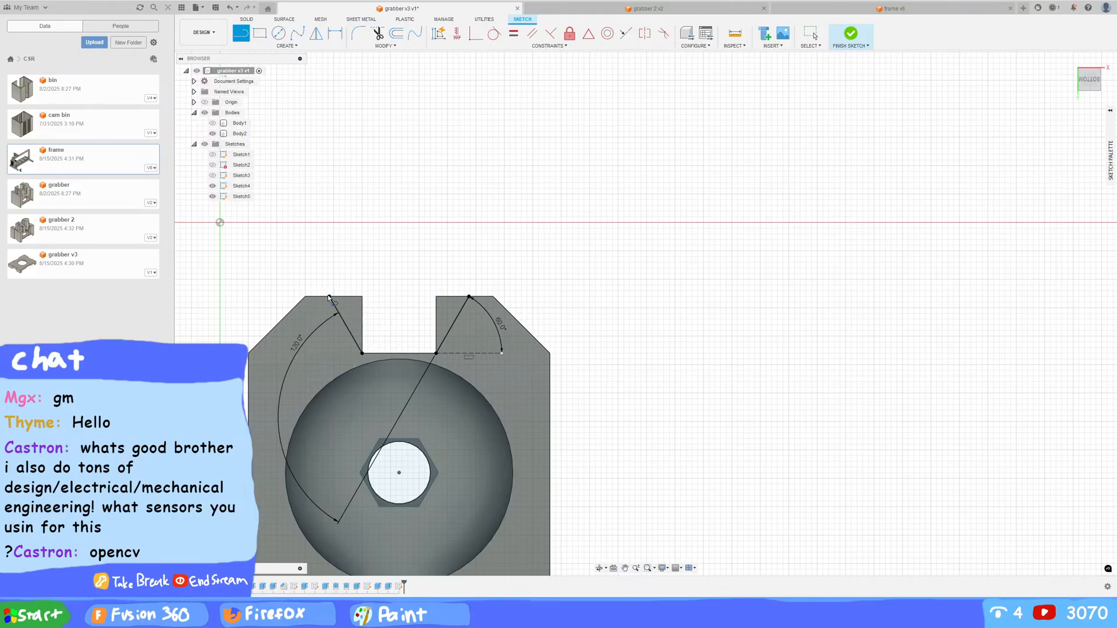
Step: Cut the two triangular profiles beside the slot through the full height of the centre body
key("e")
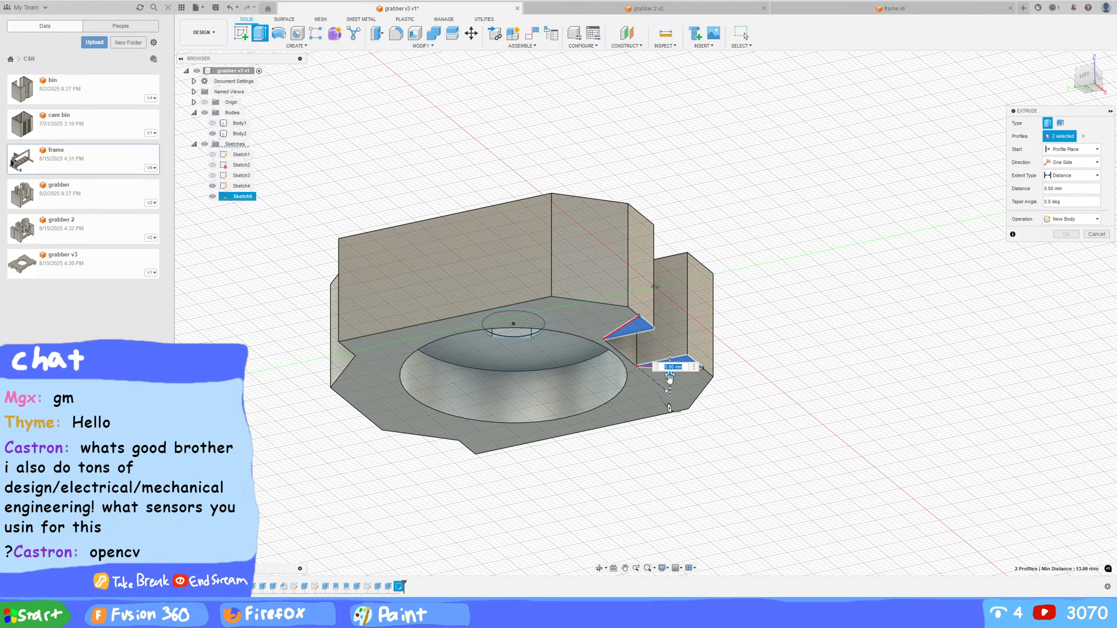
left_click(674, 364)
left_click(1065, 247)
middle_click_drag(738, 242, 777, 280, "shift")
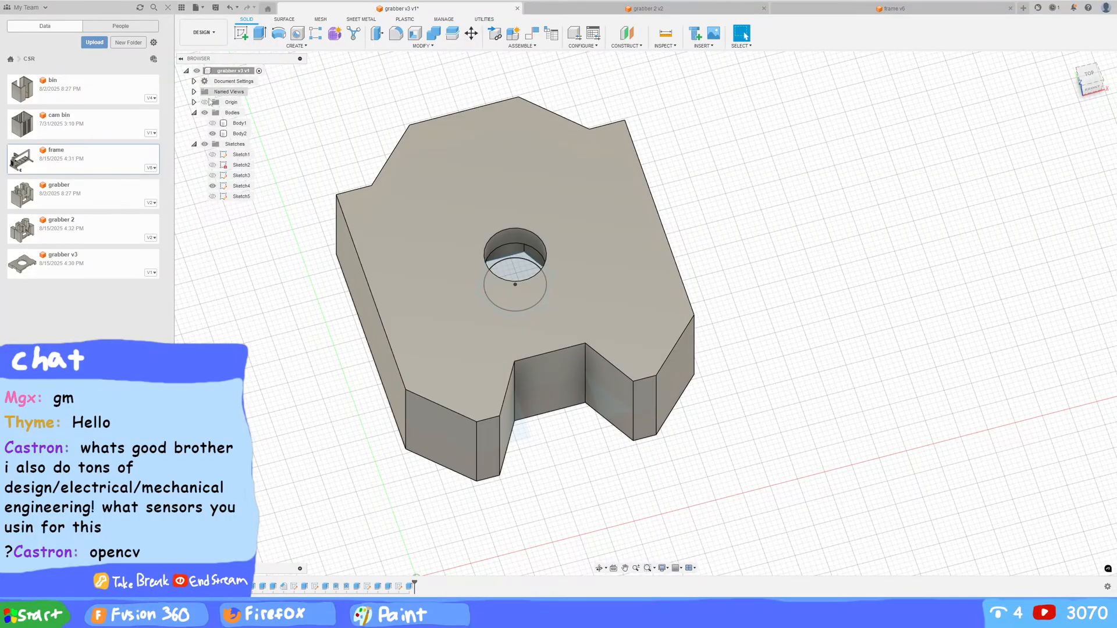
Step: Show the side-post body again and inspect how the flared centre body sits between the posts
left_click(212, 123)
middle_click_drag(303, 262, 500, 233, "shift")
scroll(450, 384, "down", 5)
left_click(493, 222)
left_click(682, 210)
middle_click_drag(681, 209, 697, 271, "shift")
Step: Open the frame design briefly, and examine grabber 2's jaw slots and recesses from several angles for reference
left_click(777, 12)
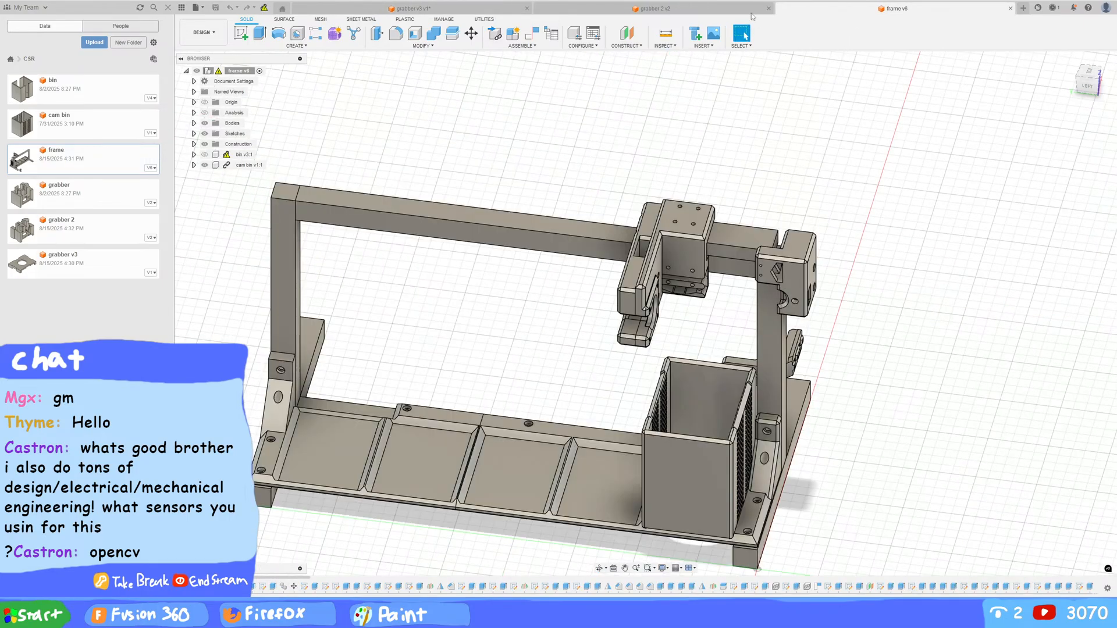
left_click(726, 13)
middle_click_drag(803, 244, 817, 274, "shift")
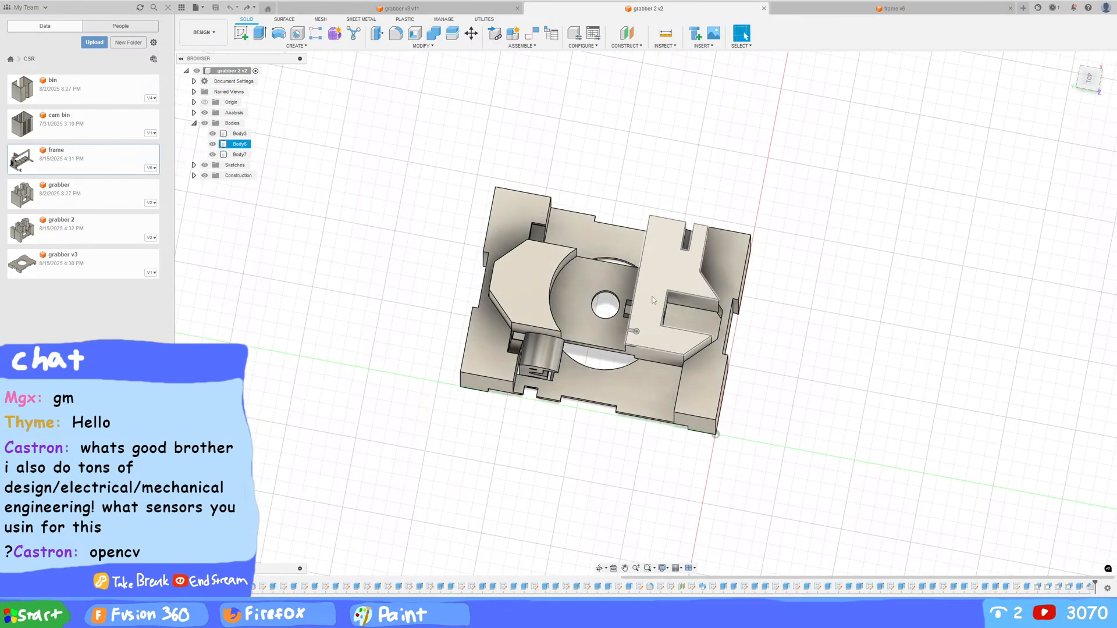
middle_click_drag(820, 319, 596, 240, "shift")
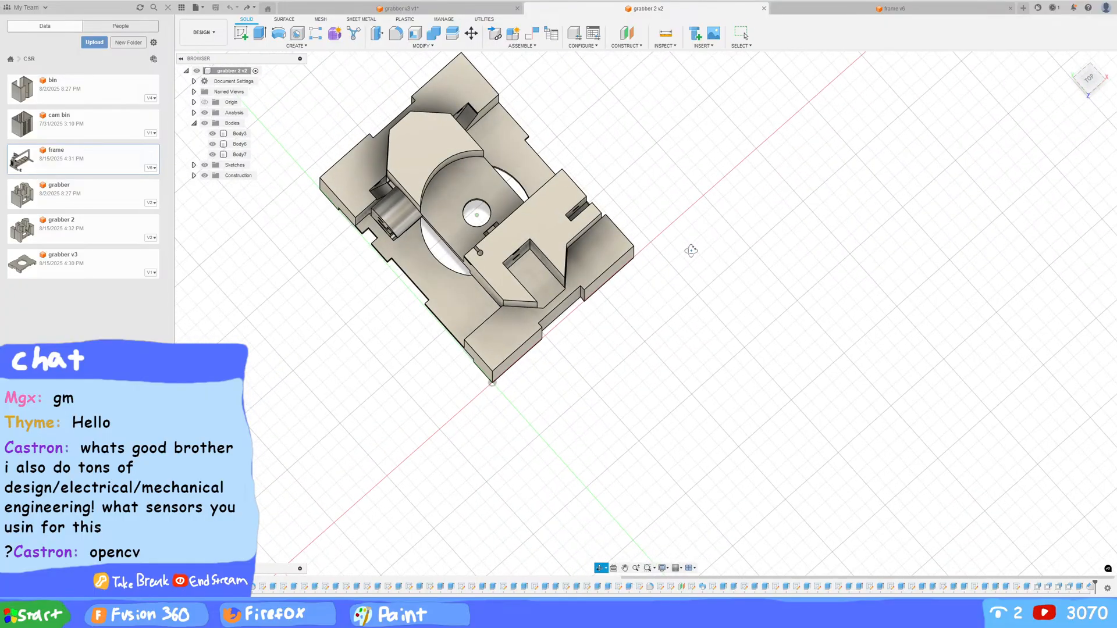
left_click(703, 281)
middle_click_drag(703, 281, 550, 309, "shift")
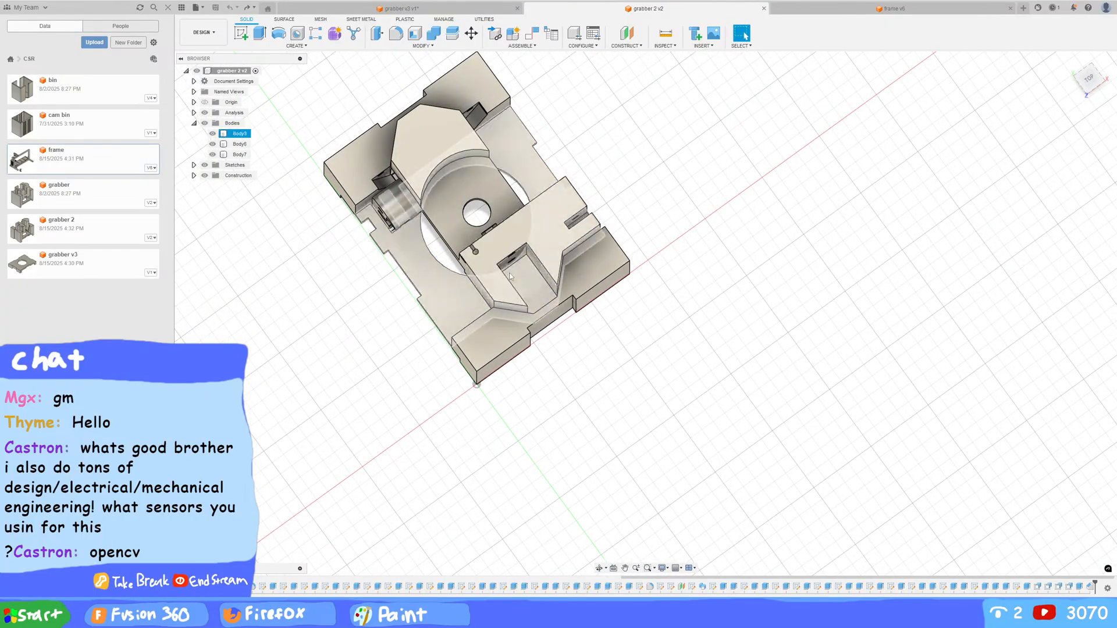
scroll(546, 305, "up", 3)
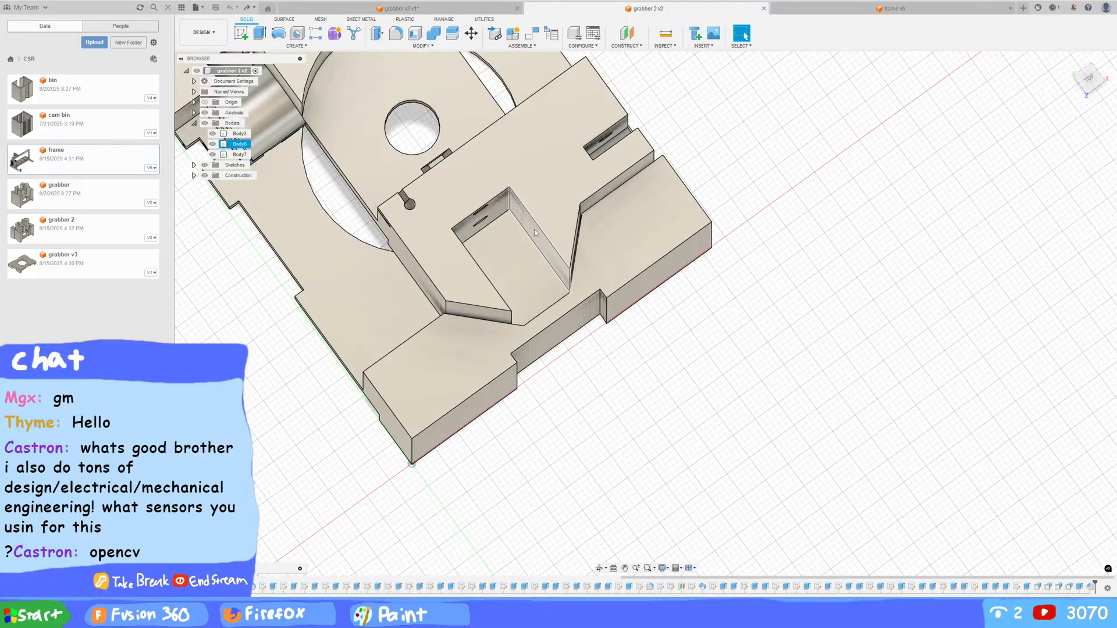
middle_click_drag(588, 350, 573, 313, "shift")
scroll(572, 313, "down", 6)
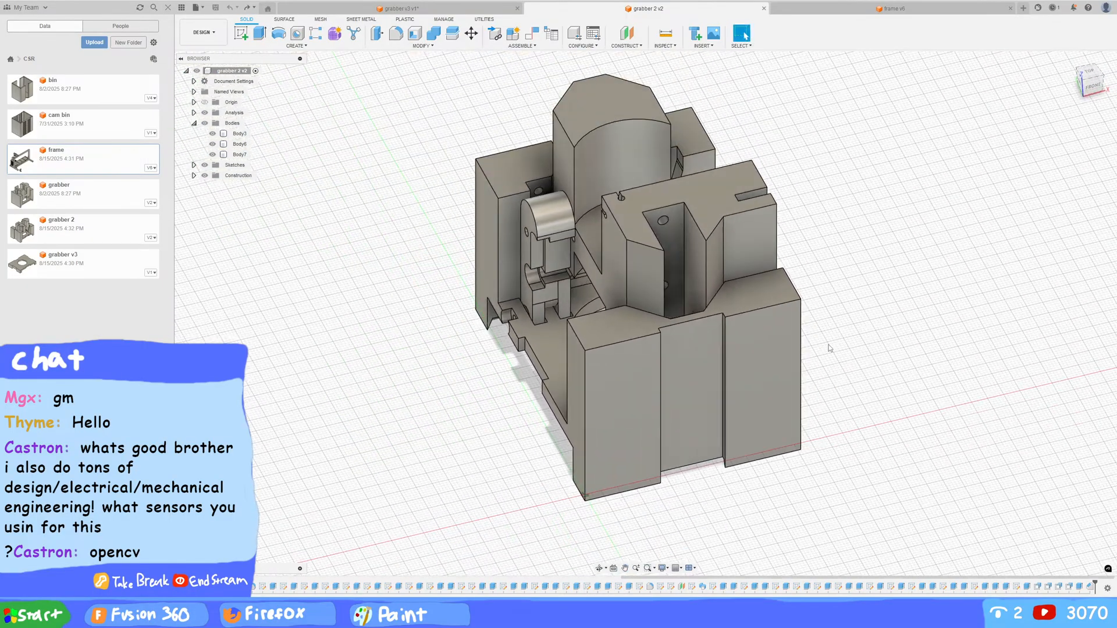
Step: Return to the grabber v3 design and inspect the centre body, its hole and the flared slot between the posts
left_click(389, 8)
middle_click_drag(706, 249, 456, 193, "shift")
middle_click_drag(590, 246, 678, 217, "shift")
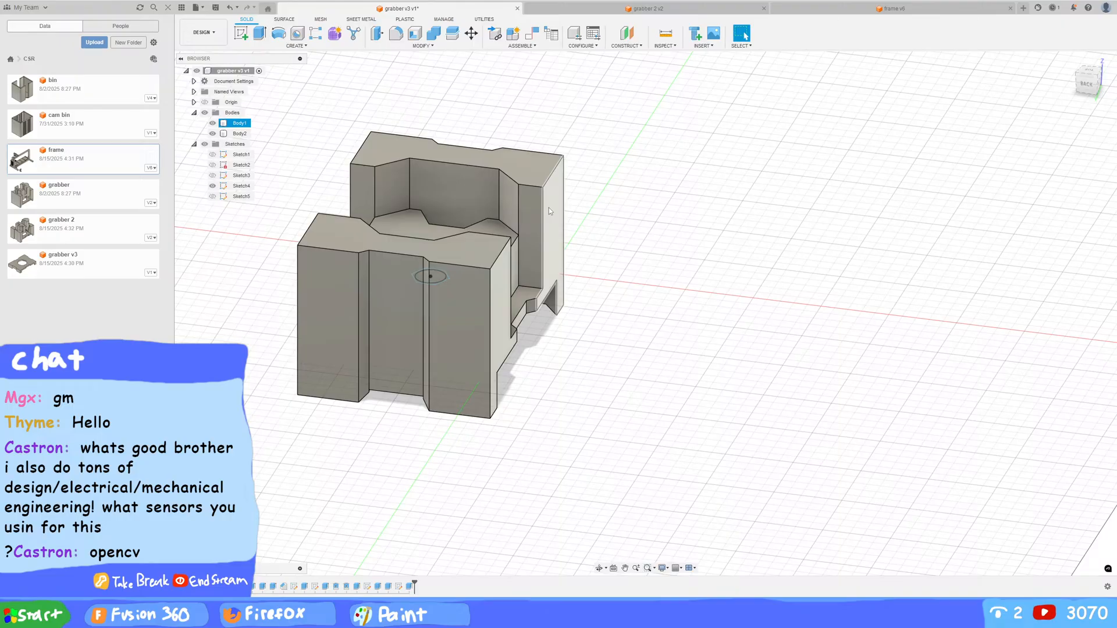
middle_click_drag(550, 207, 674, 261, "shift")
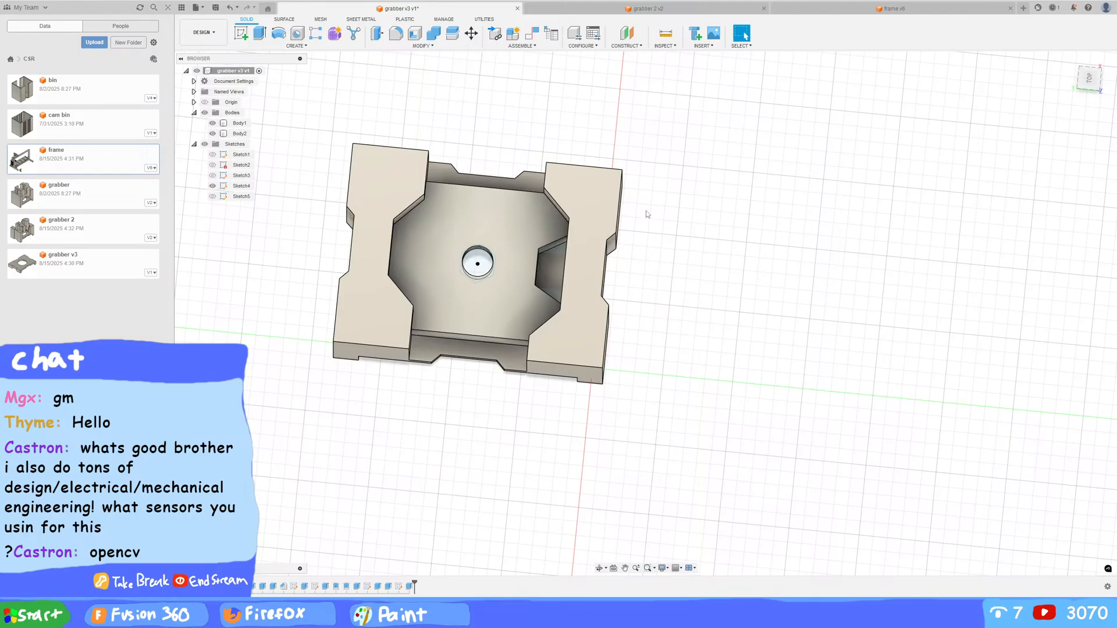
middle_click_drag(643, 208, 581, 299, "shift")
scroll(537, 309, "up", 5)
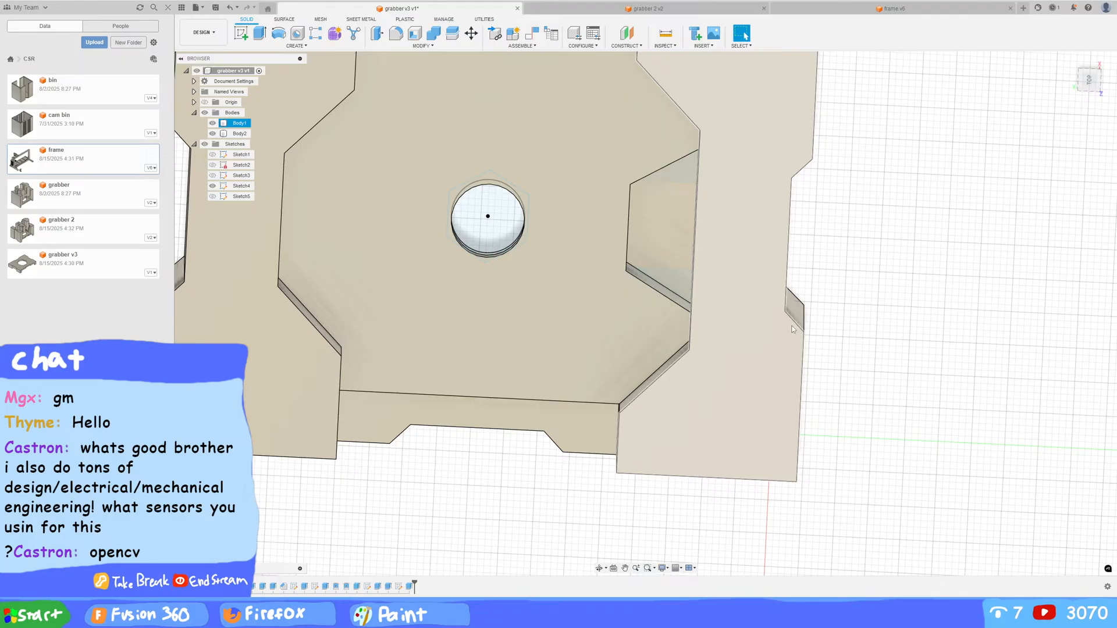
Step: Start a sketch on the centre body's top face and draw a straight line across its full width near the post opposite the flared slot
left_click(543, 236)
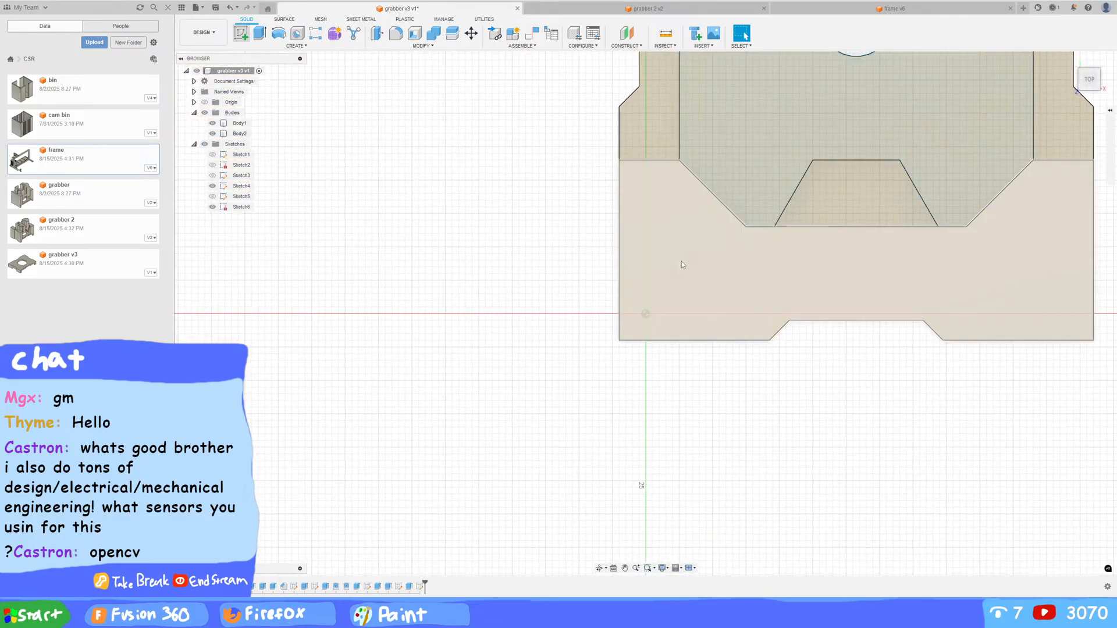
middle_click_drag(505, 274, 238, 394)
scroll(237, 394, "down", 2)
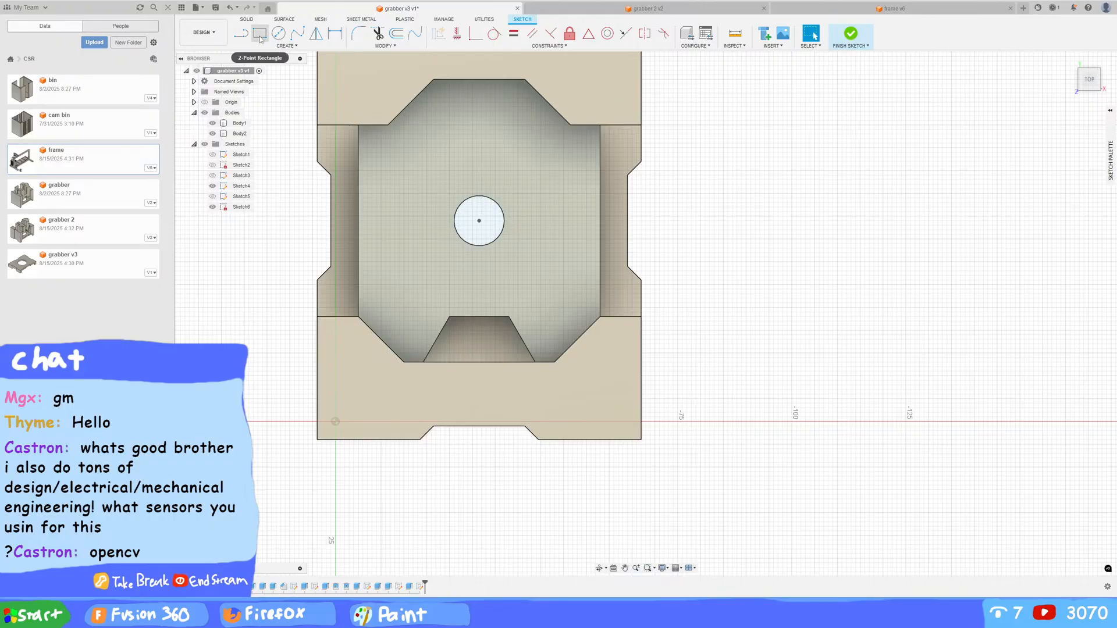
left_click(241, 33)
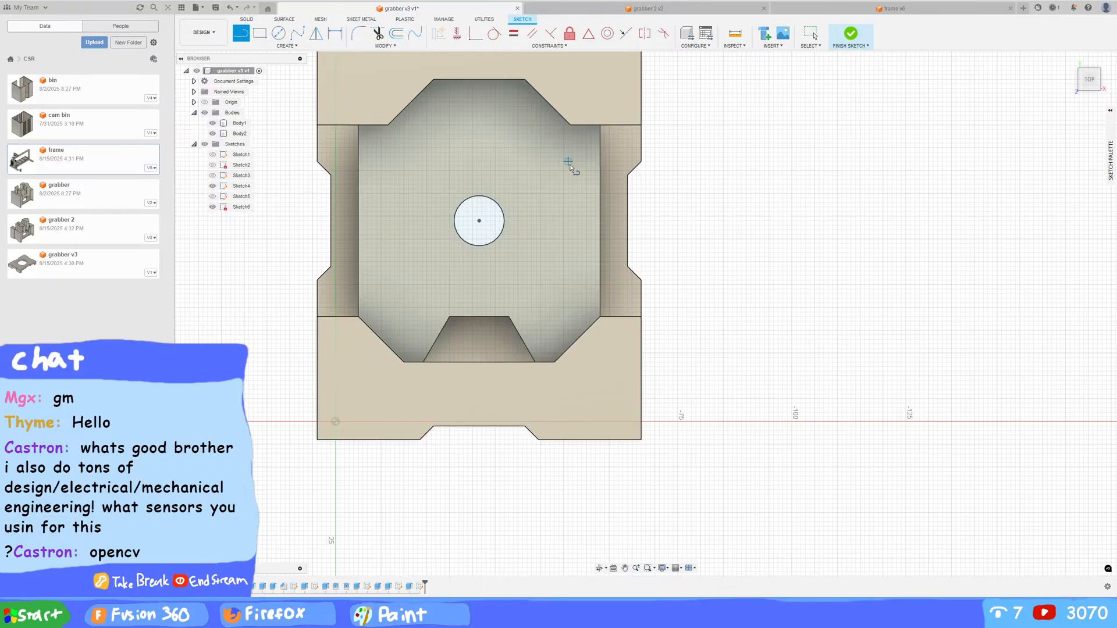
left_click(600, 148)
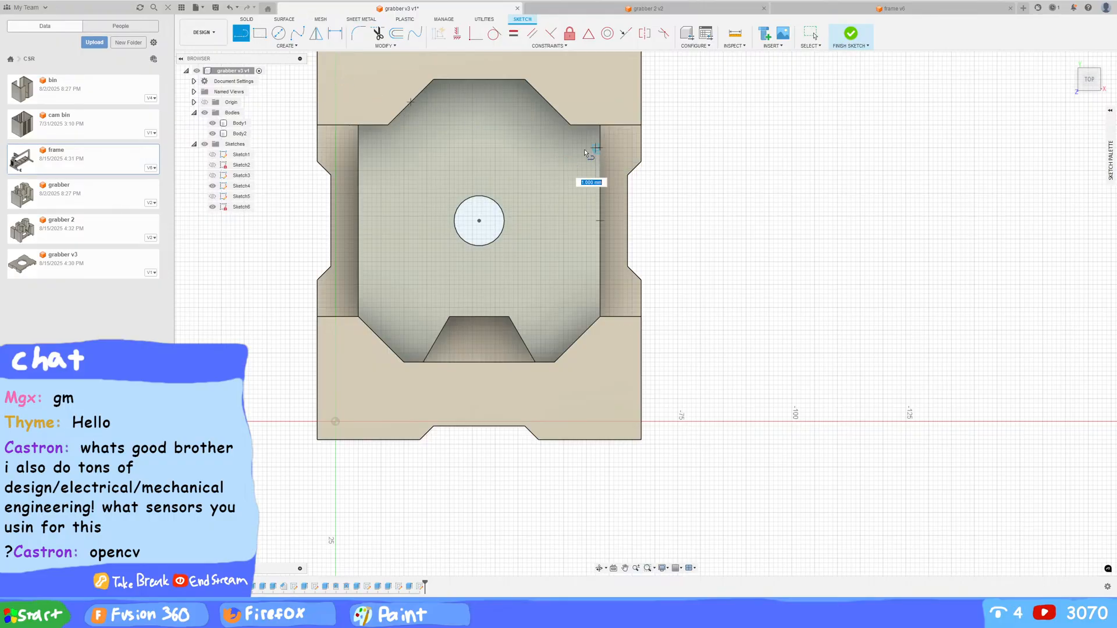
double_click(359, 149)
key("Escape")
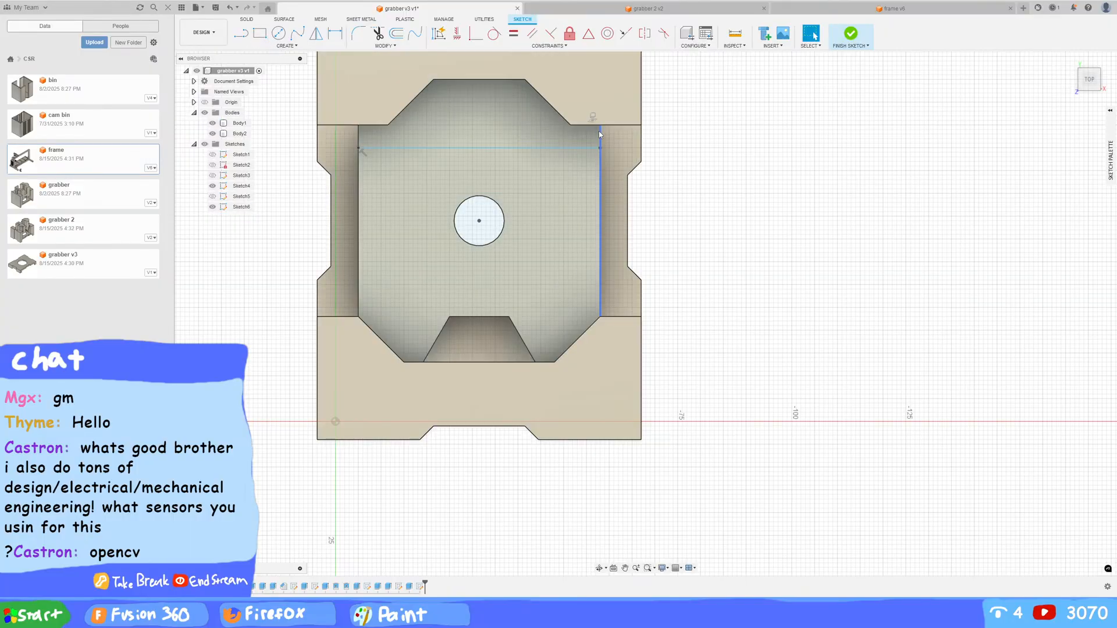
Step: Dimension the line 5 mm from the adjacent corner of the centre body's side edge
key("d")
left_click(600, 125)
left_click(599, 147)
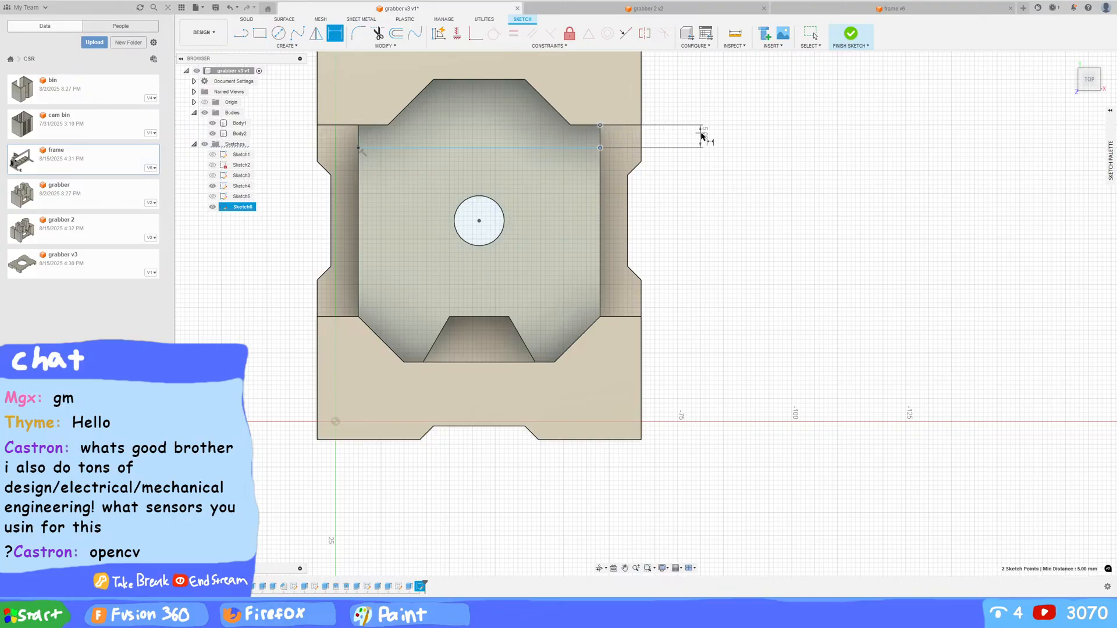
left_click(701, 139)
key("Return")
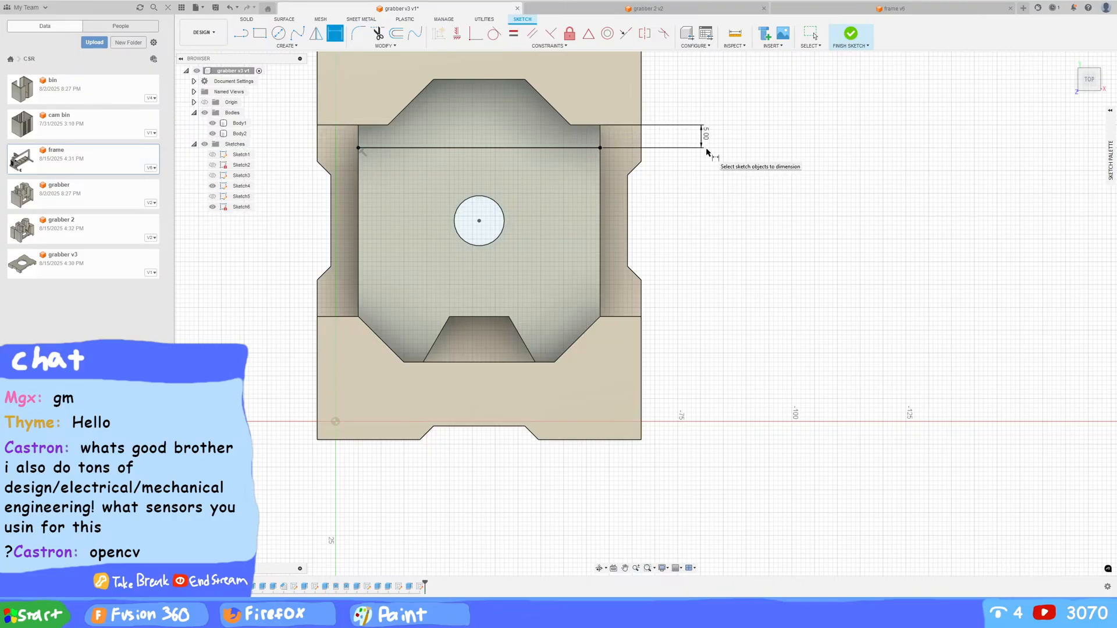
Step: Draw a second line across the centre body near the flared slot, dimension it 5 mm from the side edge's corner, and finish the sketch
key("l")
left_click(600, 293)
left_click(358, 294)
key("d")
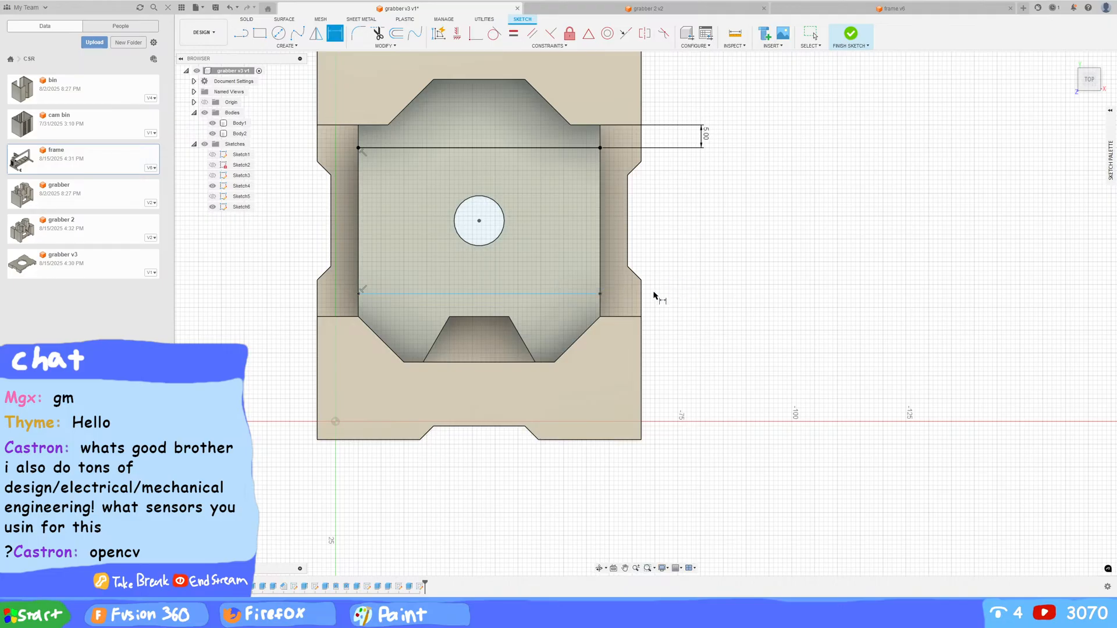
left_click(600, 316)
left_click(600, 294)
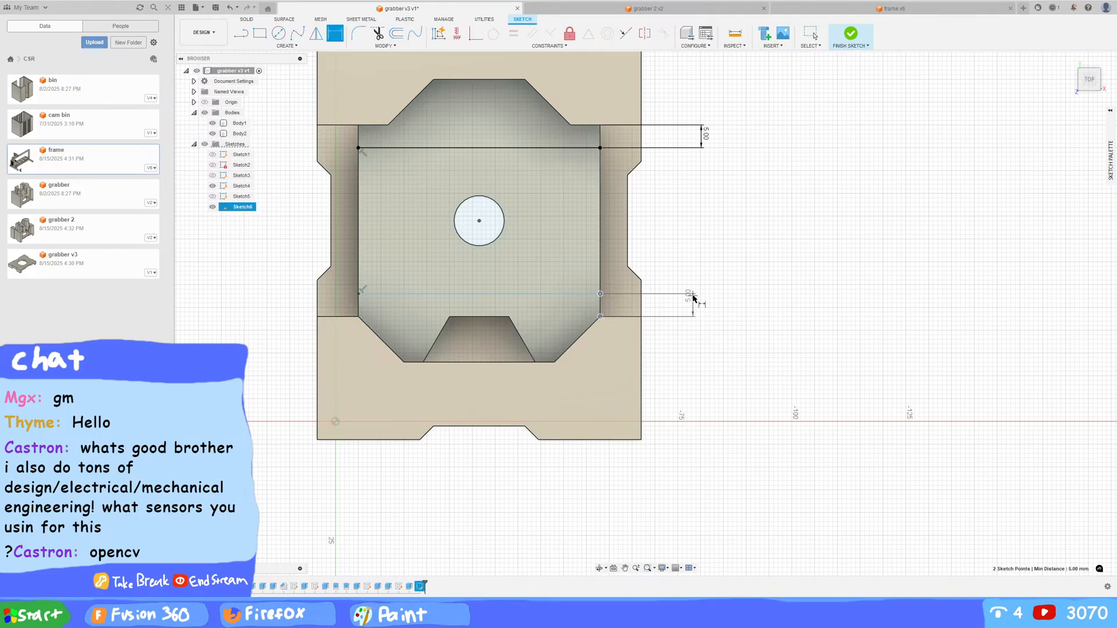
left_click(692, 298)
key("Return")
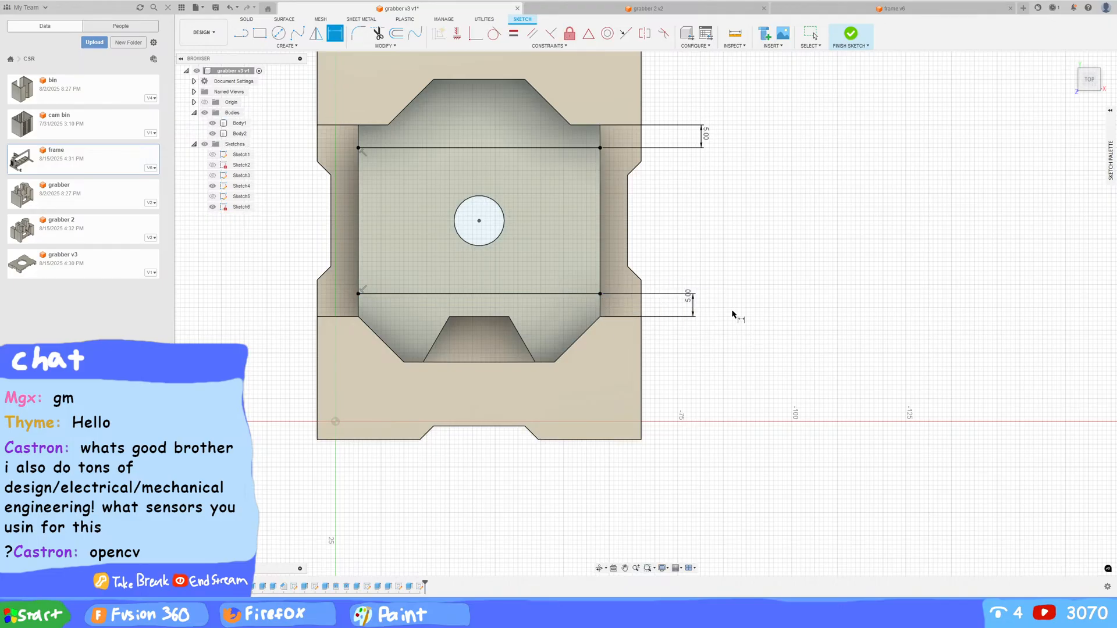
middle_click_drag(695, 263, 748, 254)
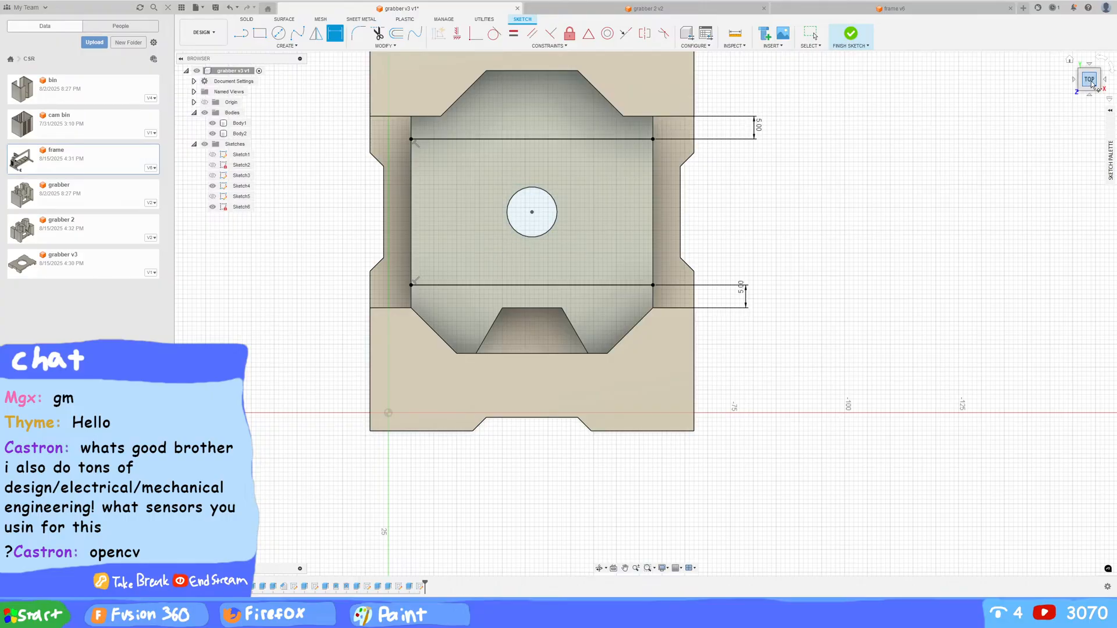
left_click(851, 34)
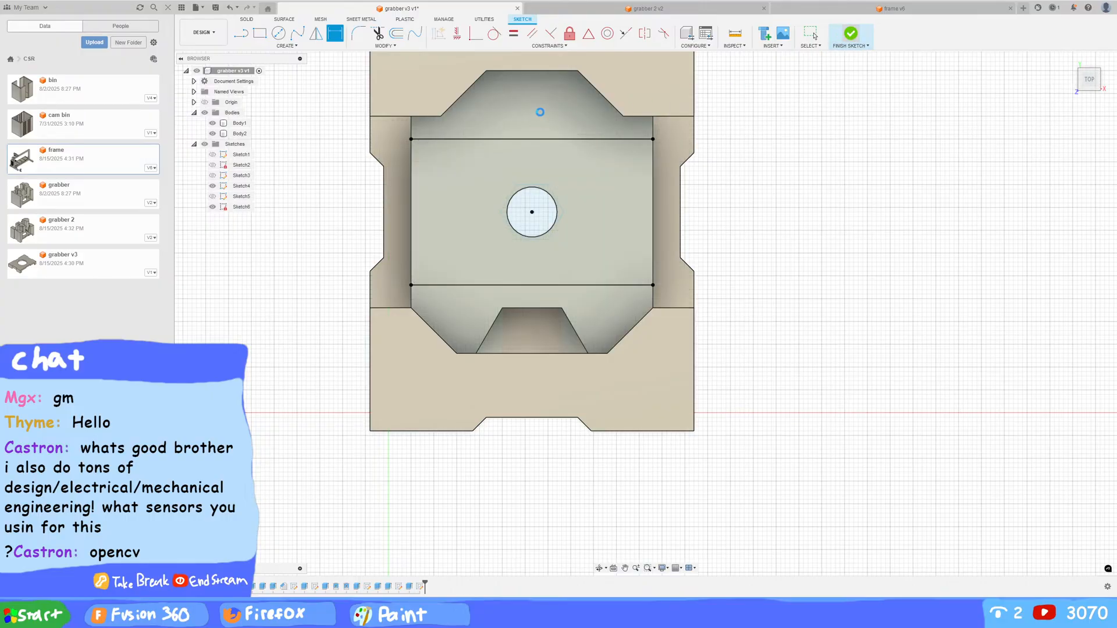
Step: Extrude the two end profiles outside the lines upward, joined to the centre body, hiding the side-post body to check the preview
key("e")
left_click(521, 129)
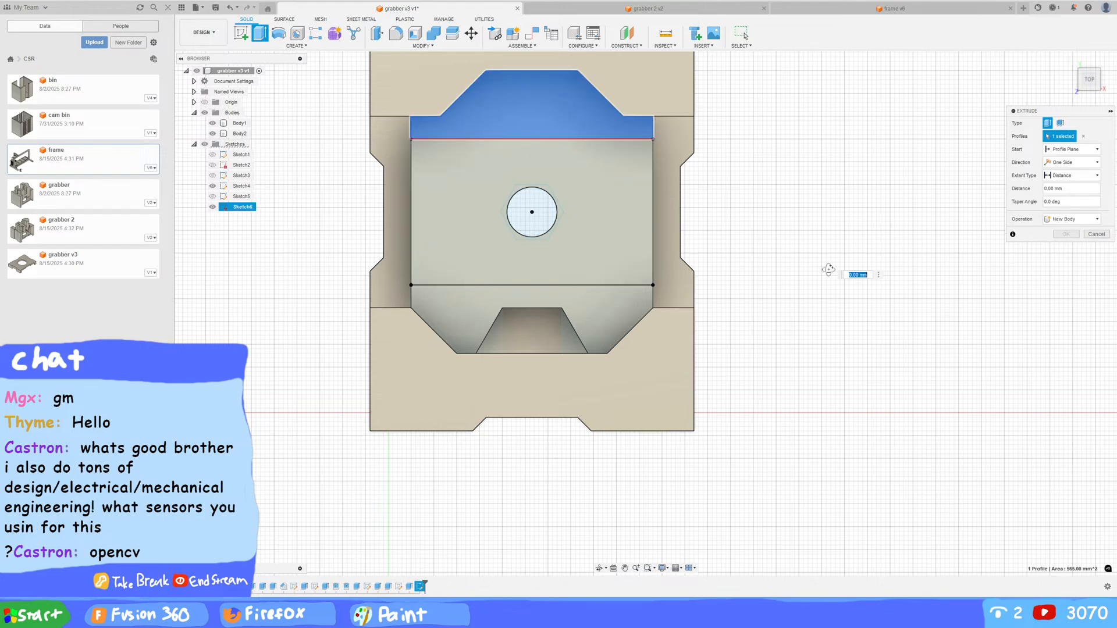
left_click(623, 156)
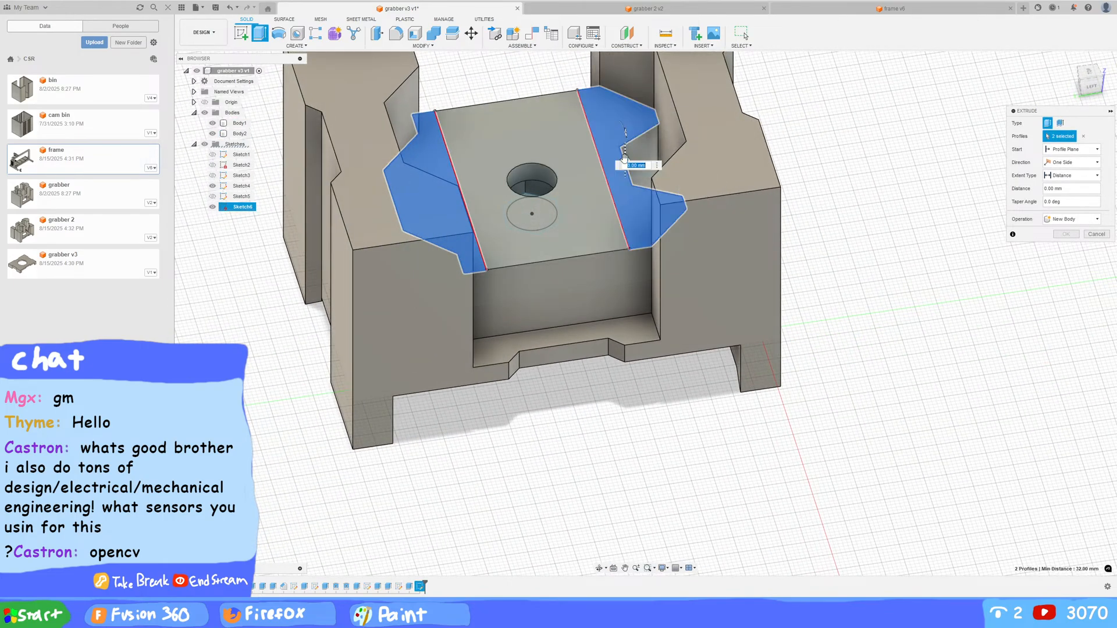
left_click_drag(627, 157, 628, 94)
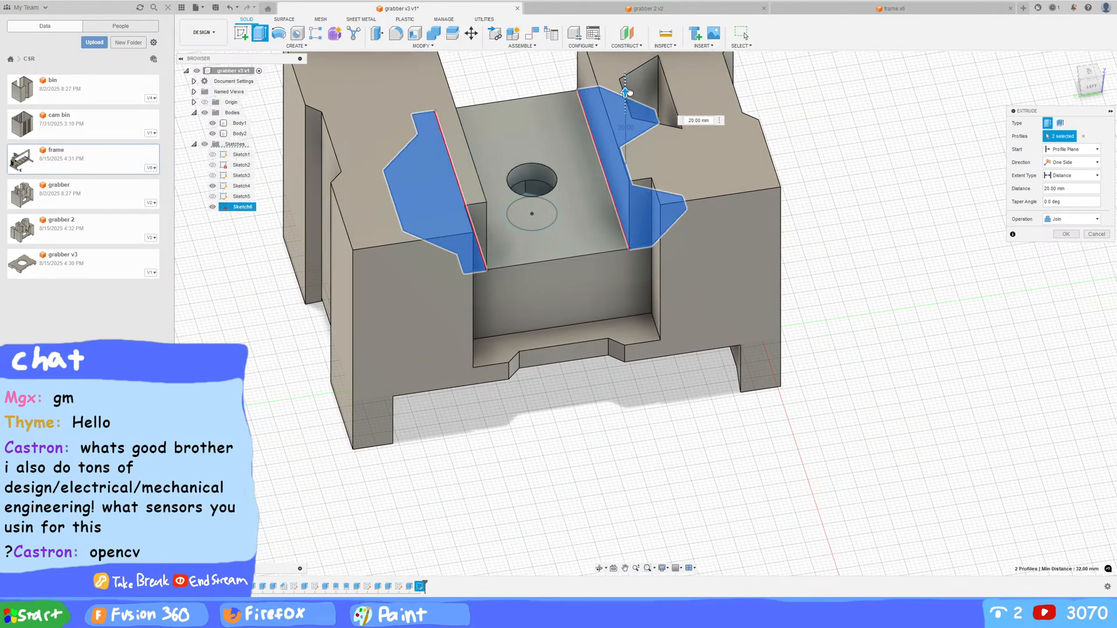
left_click(212, 122)
middle_click_drag(822, 232, 807, 238, "shift")
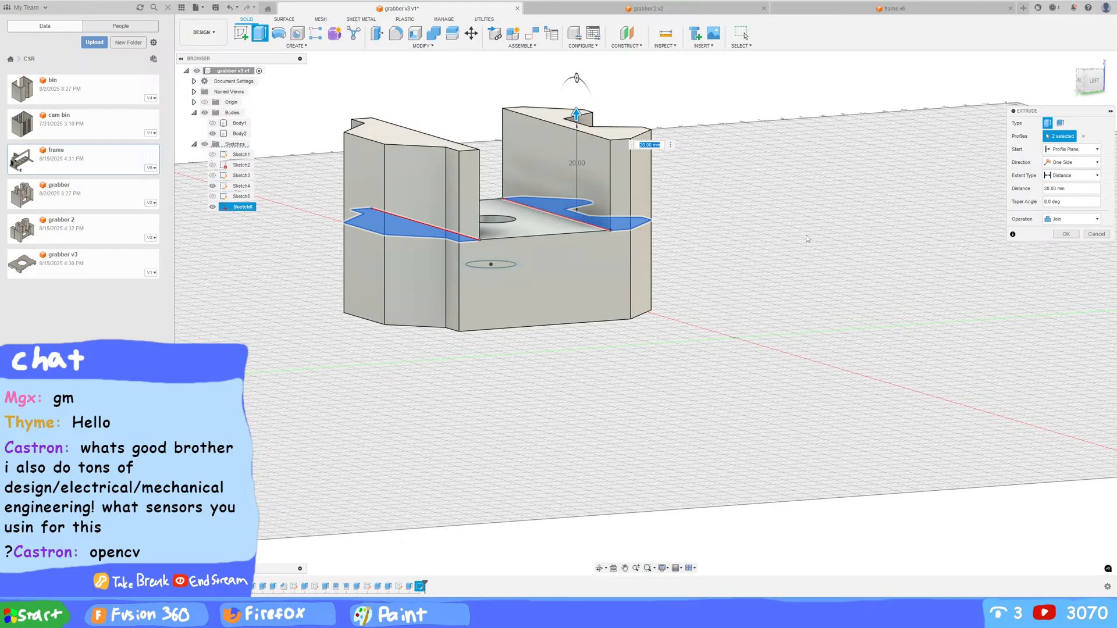
key("Return")
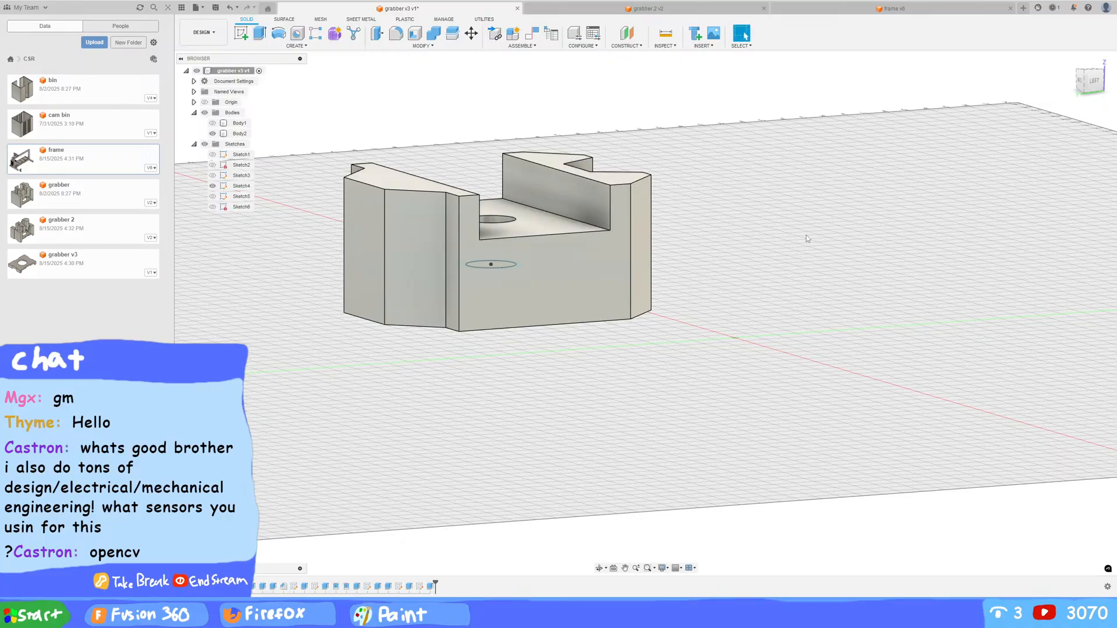
Step: Inspect the raised end walls of the centre body, look at grabber 2 for comparison, and check the fit between the side posts
middle_click_drag(812, 225, 786, 276, "shift")
left_click(563, 306)
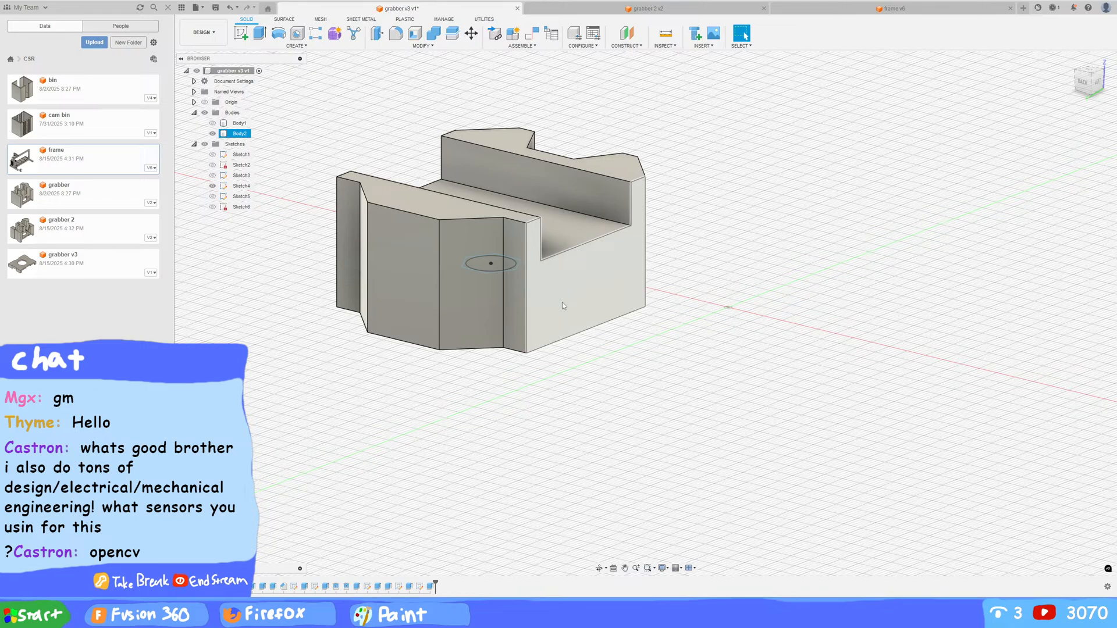
left_click(646, 8)
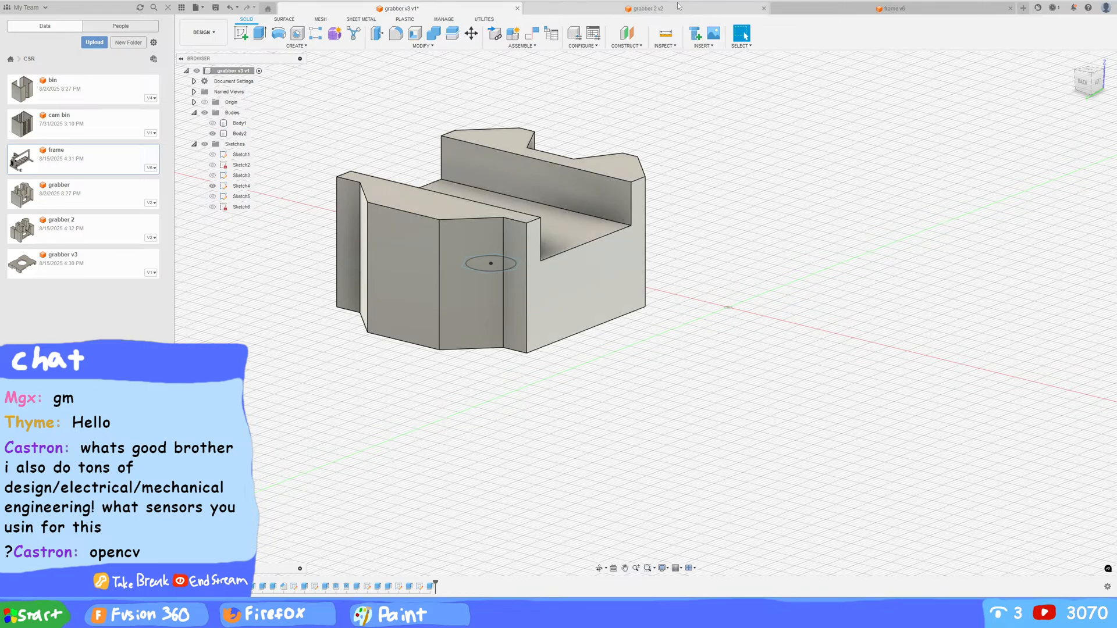
middle_click_drag(713, 272, 639, 222, "shift")
left_click(401, 9)
middle_click_drag(686, 326, 599, 247, "shift")
middle_click_drag(640, 290, 861, 302, "shift")
key("Escape")
middle_click_drag(515, 205, 326, 154, "shift")
key("Escape")
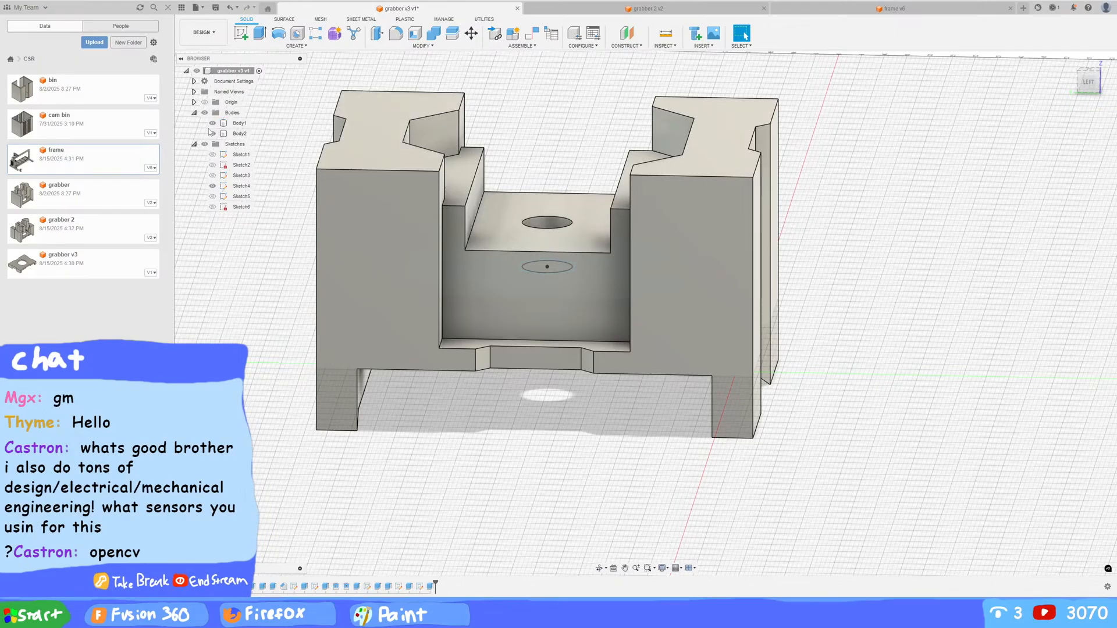
Step: Hide the side-post body and examine the centre body's round recess and hex pocket from below
left_click(212, 123)
left_click(212, 133)
left_click(212, 133)
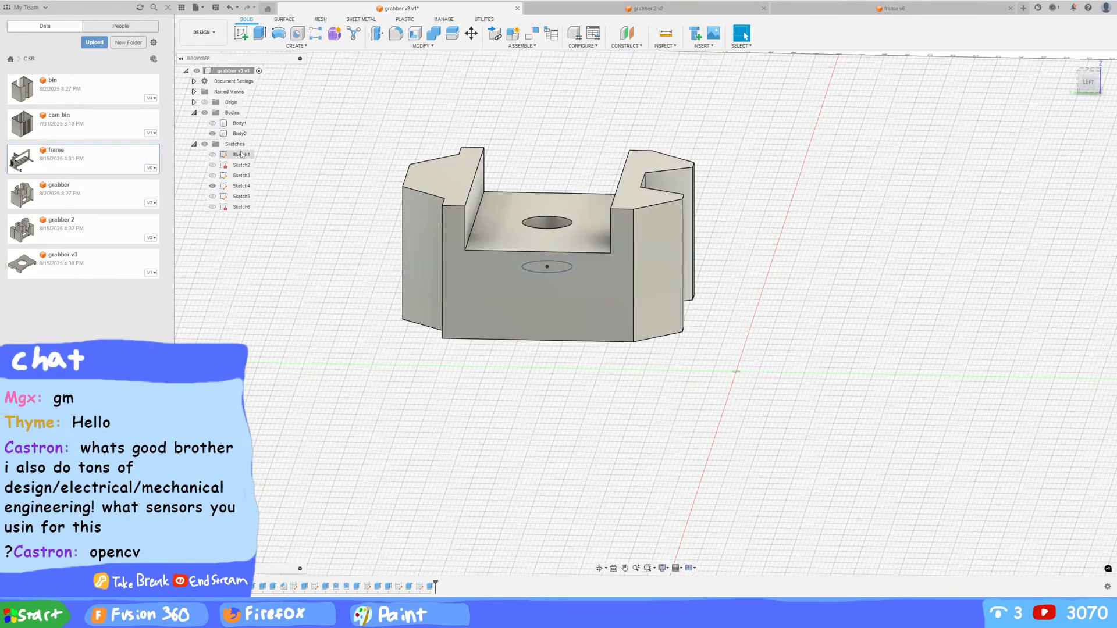
middle_click_drag(340, 285, 321, 240, "shift")
key("Escape")
middle_click_drag(796, 330, 869, 433, "shift")
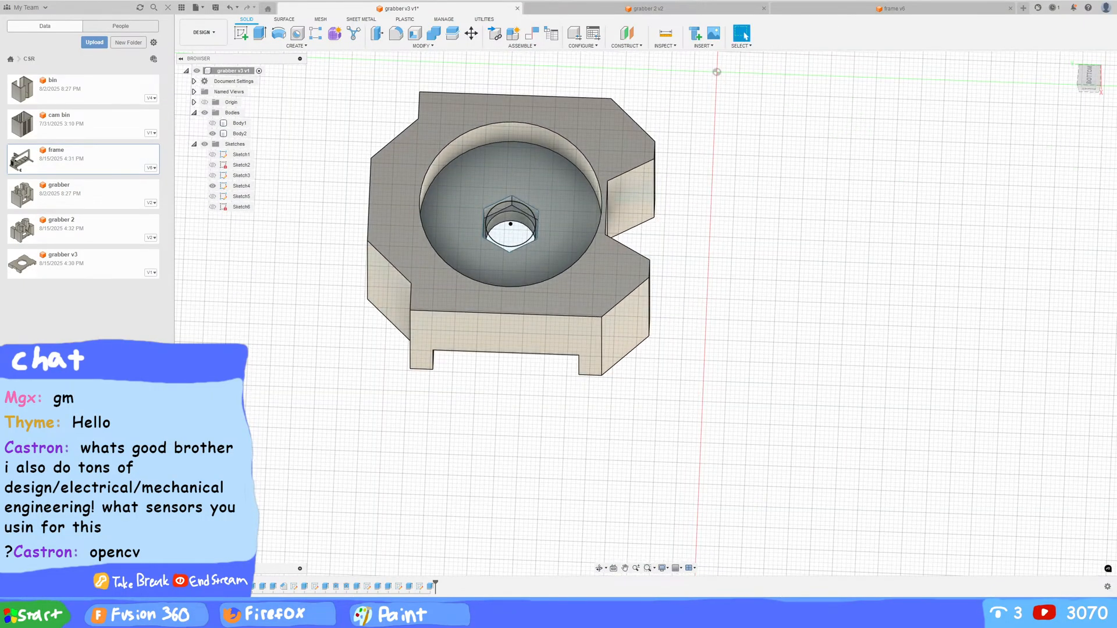
Step: Exit Steam running in the background
left_click(1036, 617)
right_click(1070, 565)
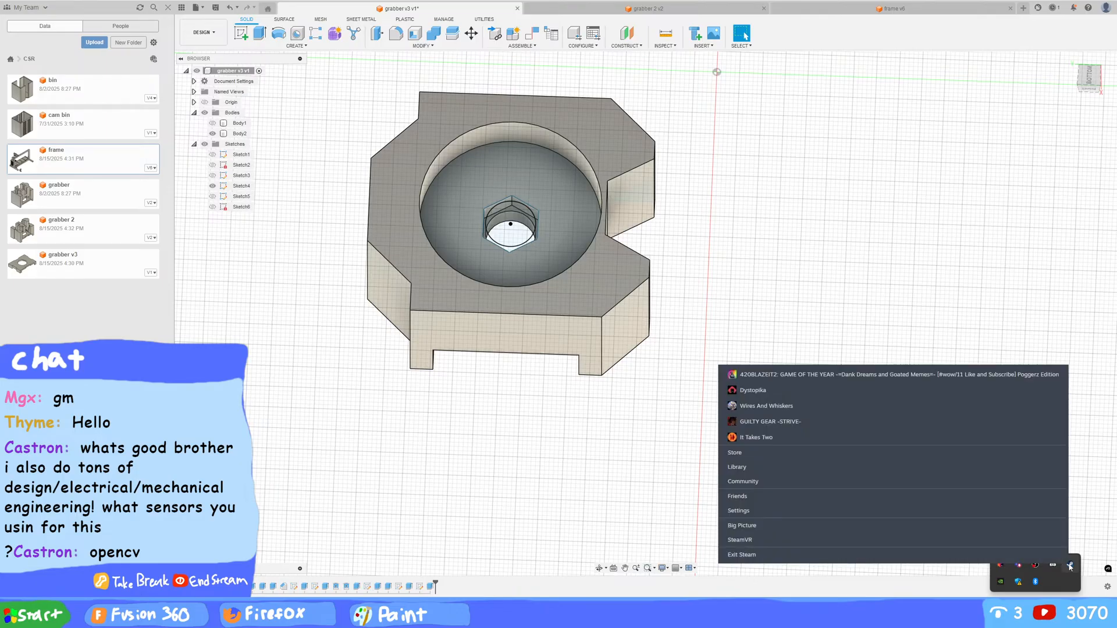
left_click(899, 556)
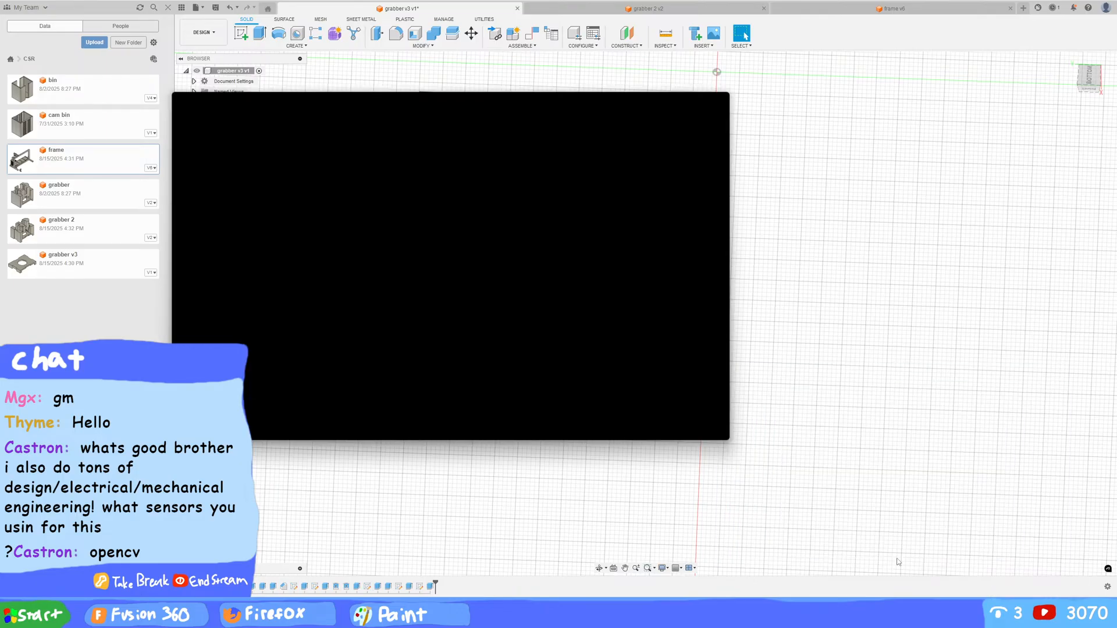
middle_click_drag(491, 375, 506, 523, "shift")
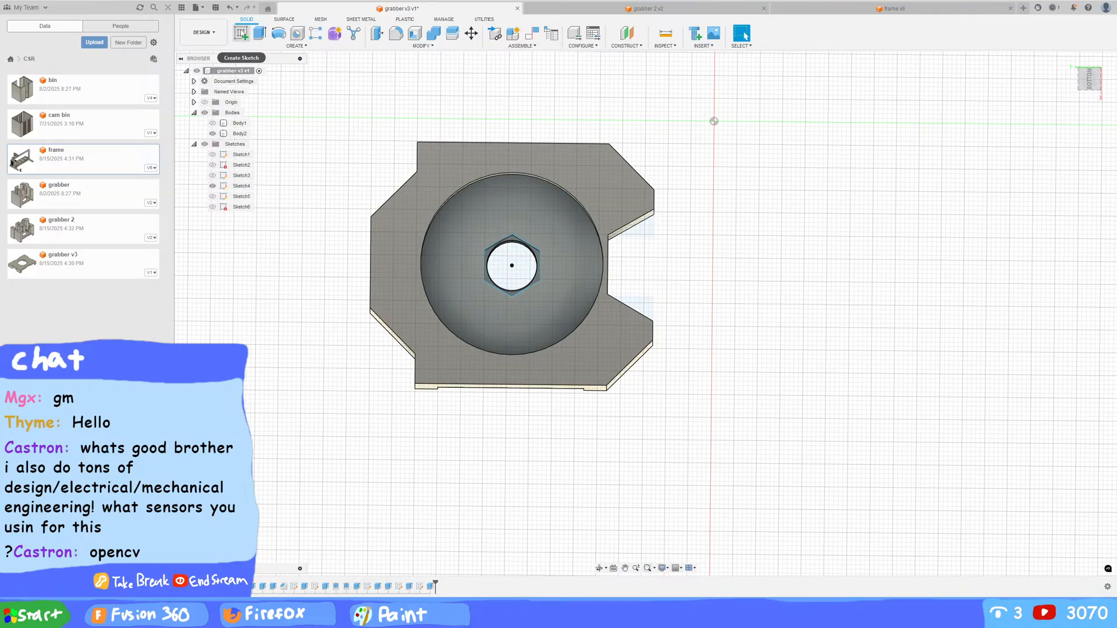
left_click(521, 225)
middle_click_drag(520, 225, 516, 204, "shift")
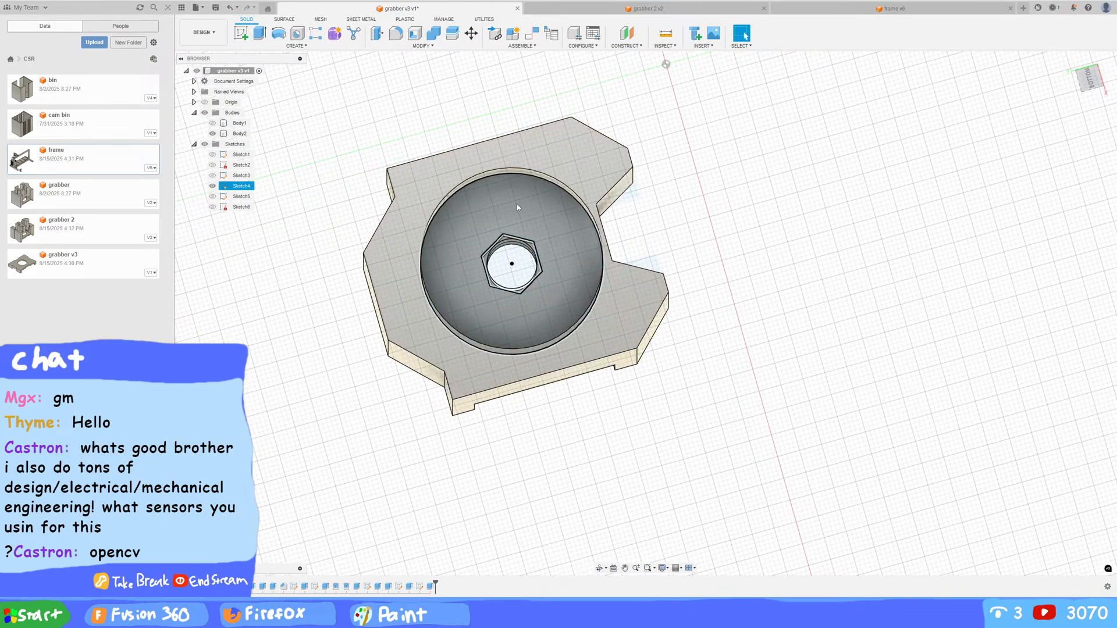
left_click(516, 203)
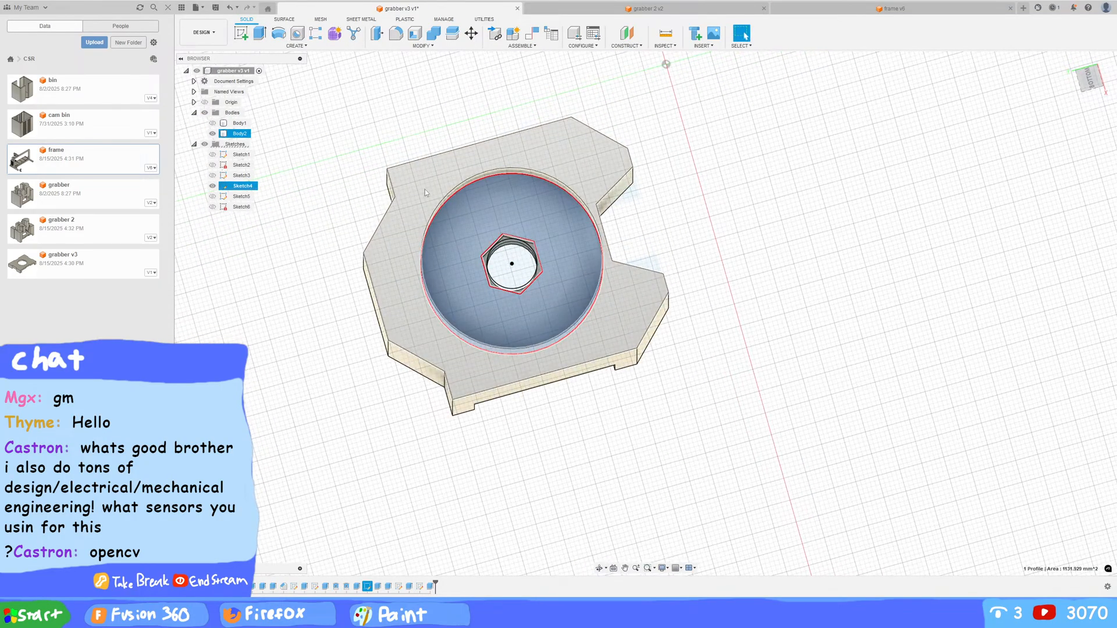
left_click(244, 36)
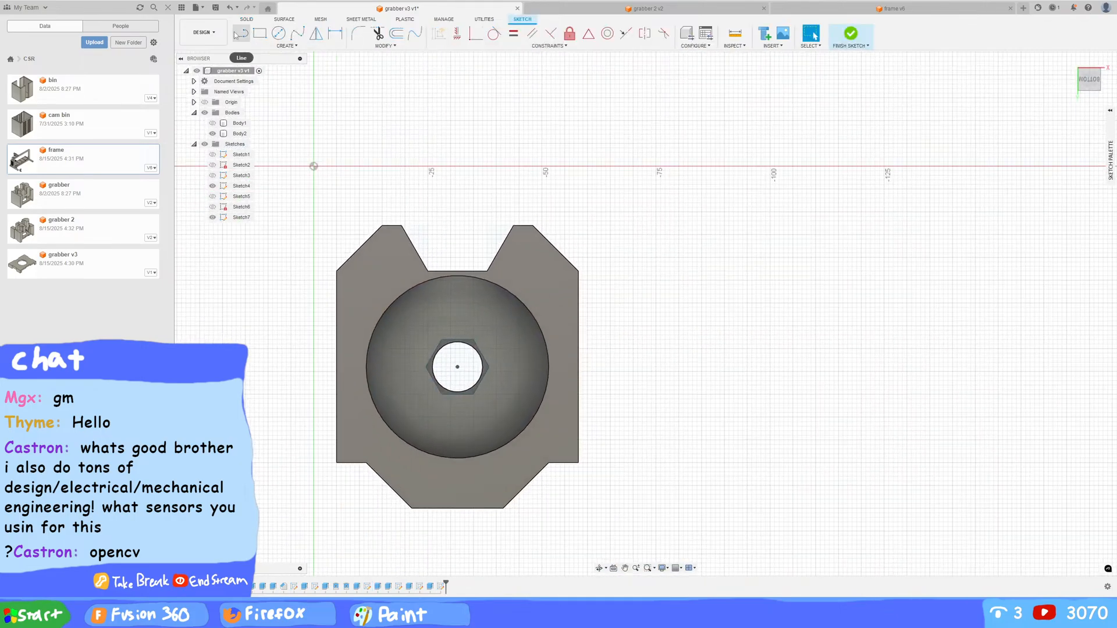
left_click(243, 37)
left_click(286, 45)
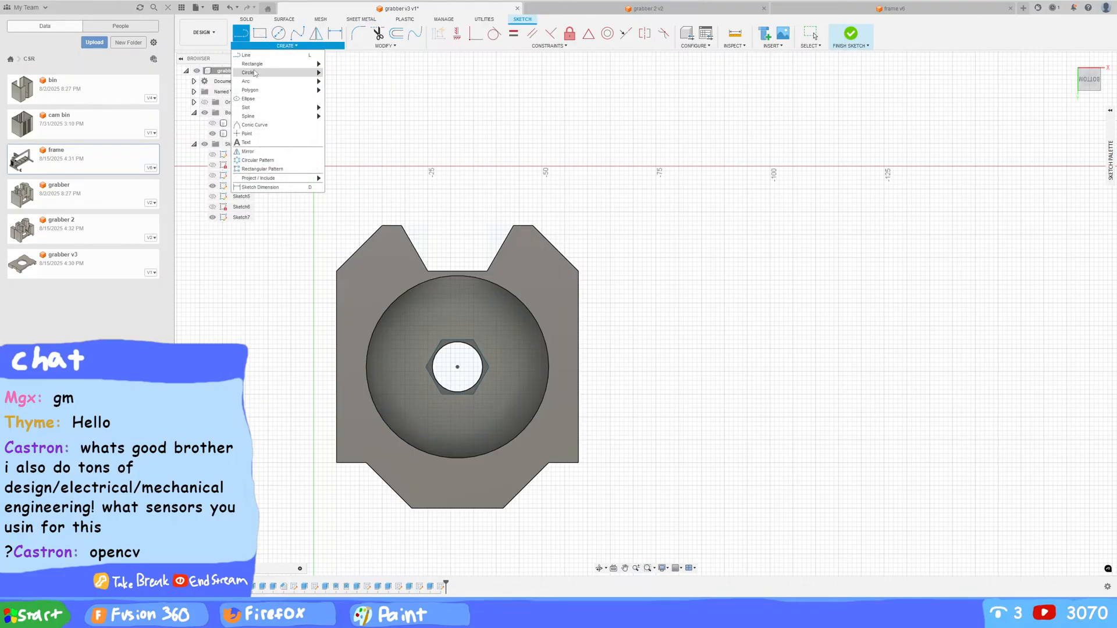
left_click(352, 72)
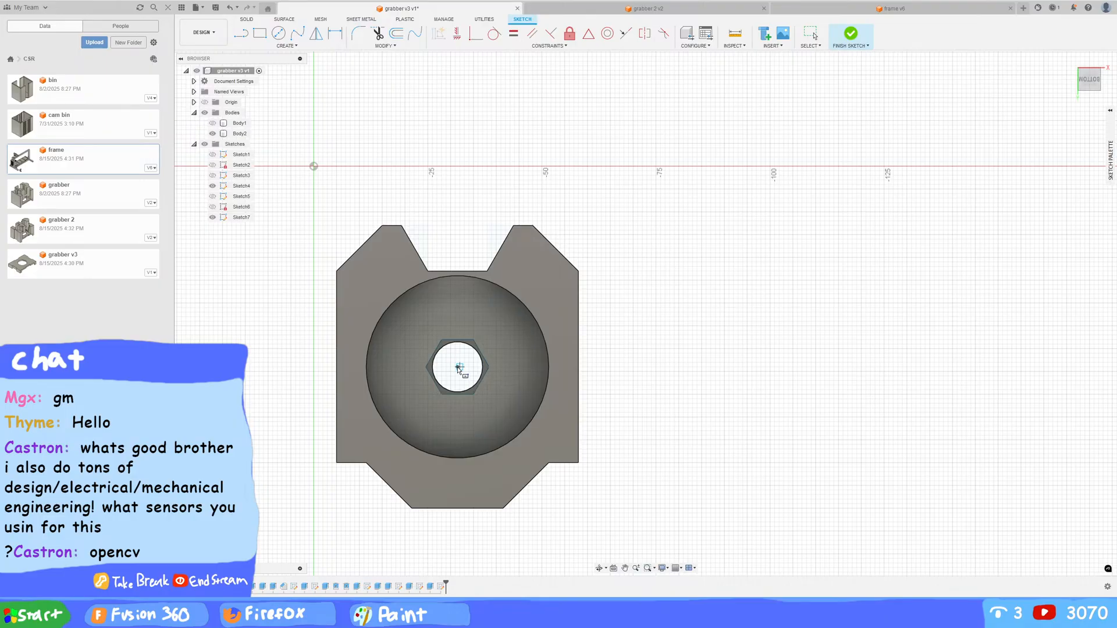
scroll(458, 368, "up", 3)
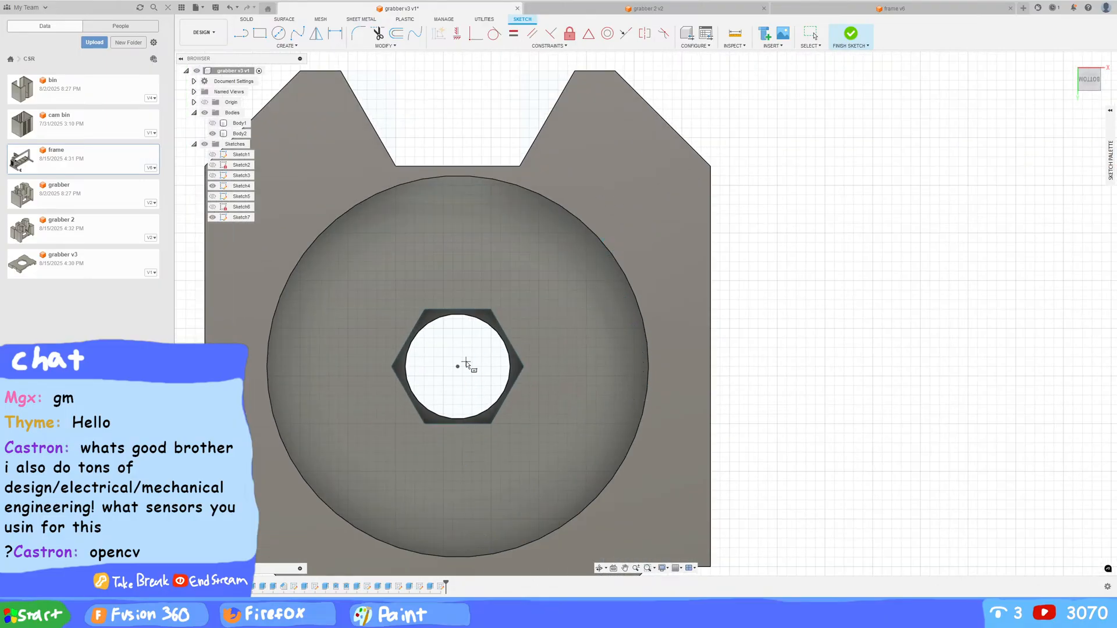
key("Escape")
key("ctrl+z")
middle_click_drag(720, 424, 725, 424, "shift")
scroll(639, 418, "down", 5)
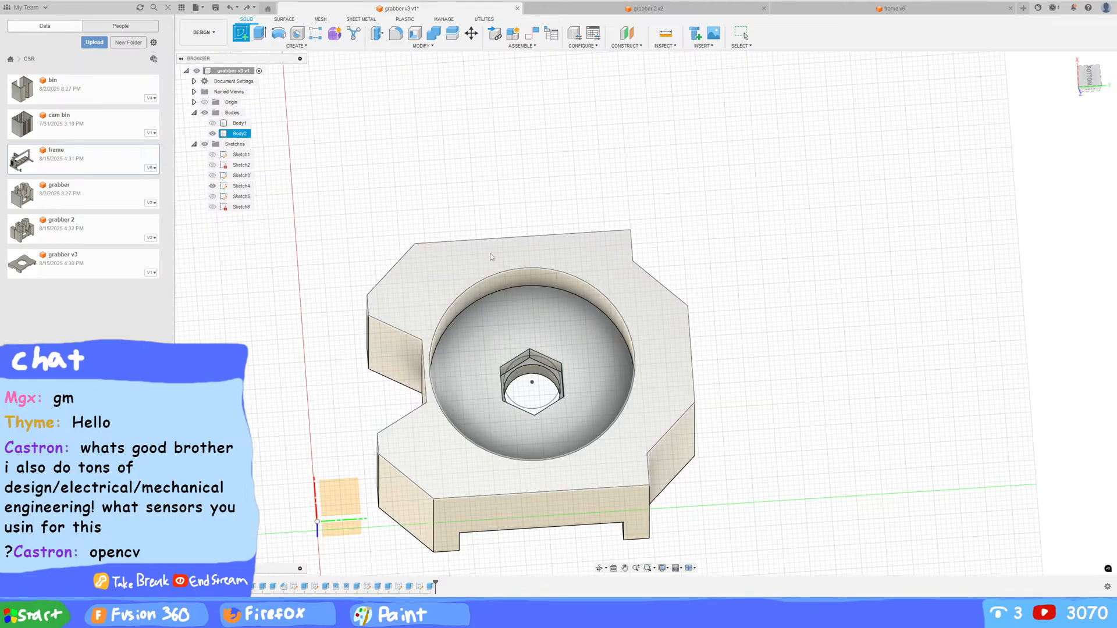
Step: Start a sketch on the underside face of the centre body
left_click(490, 250)
left_click(279, 33)
left_click(577, 282)
key("Escape")
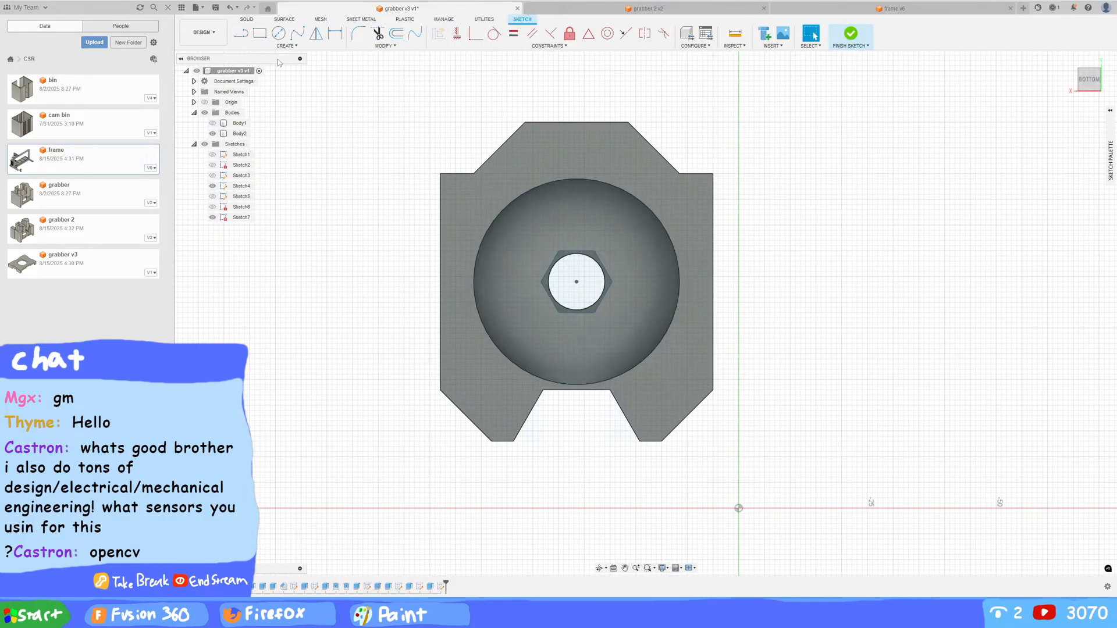
left_click(286, 46)
mouse_move(271, 78)
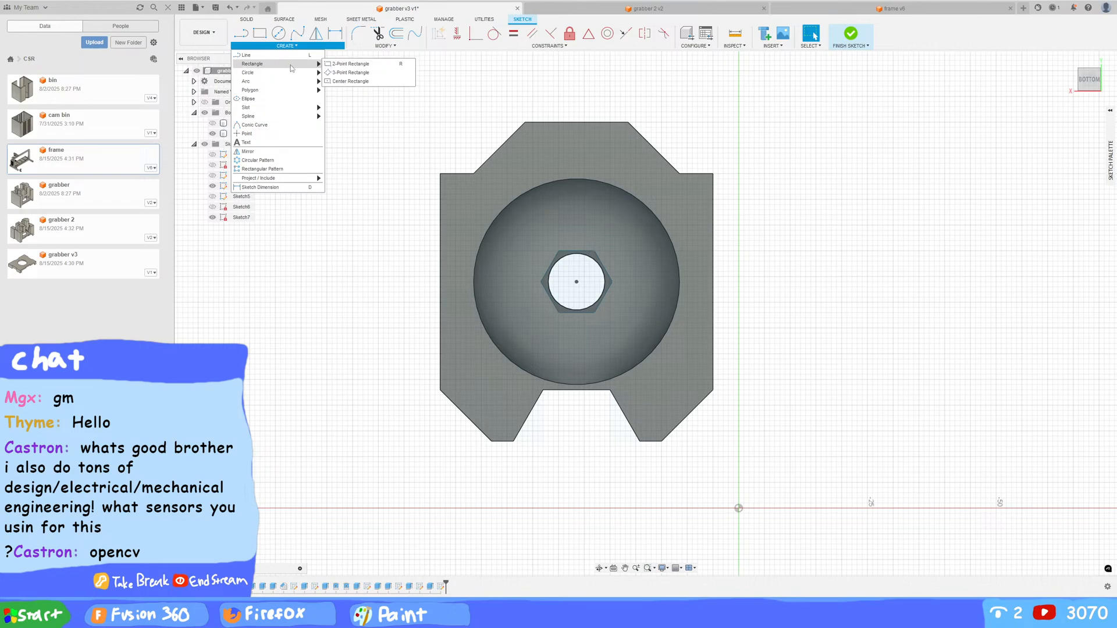
left_click(356, 72)
left_click(576, 282)
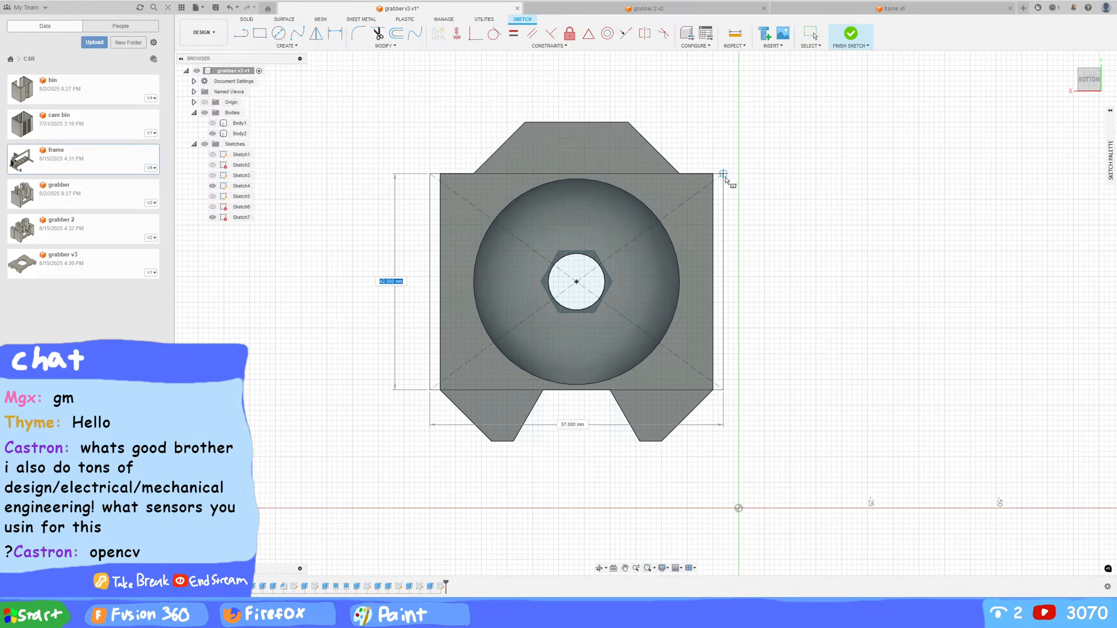
key("Escape")
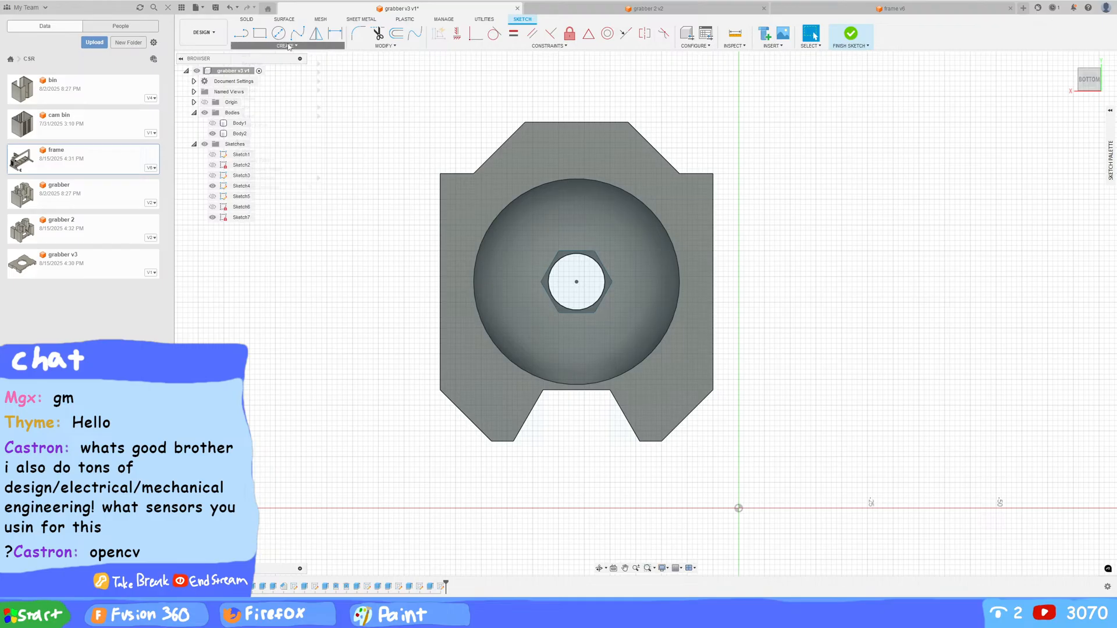
Step: Draw a four-sided circumscribed polygon centred on the bolt hole, with a 20 mm inner radius matching the edge of the round recess
left_click(286, 45)
mouse_move(274, 67)
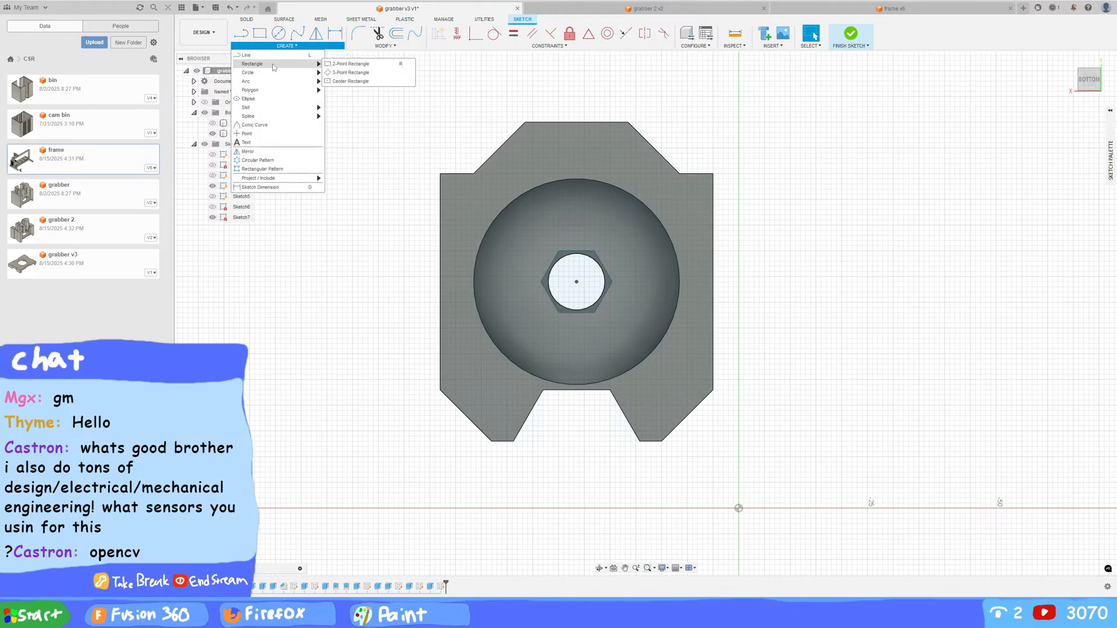
mouse_move(270, 93)
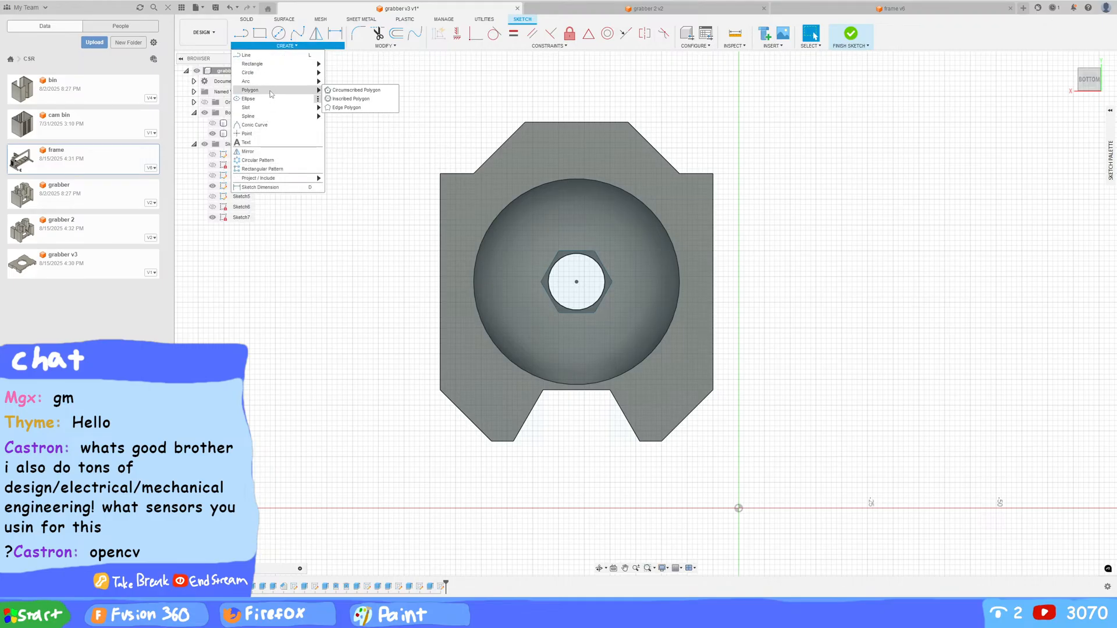
left_click(346, 93)
left_click(576, 281)
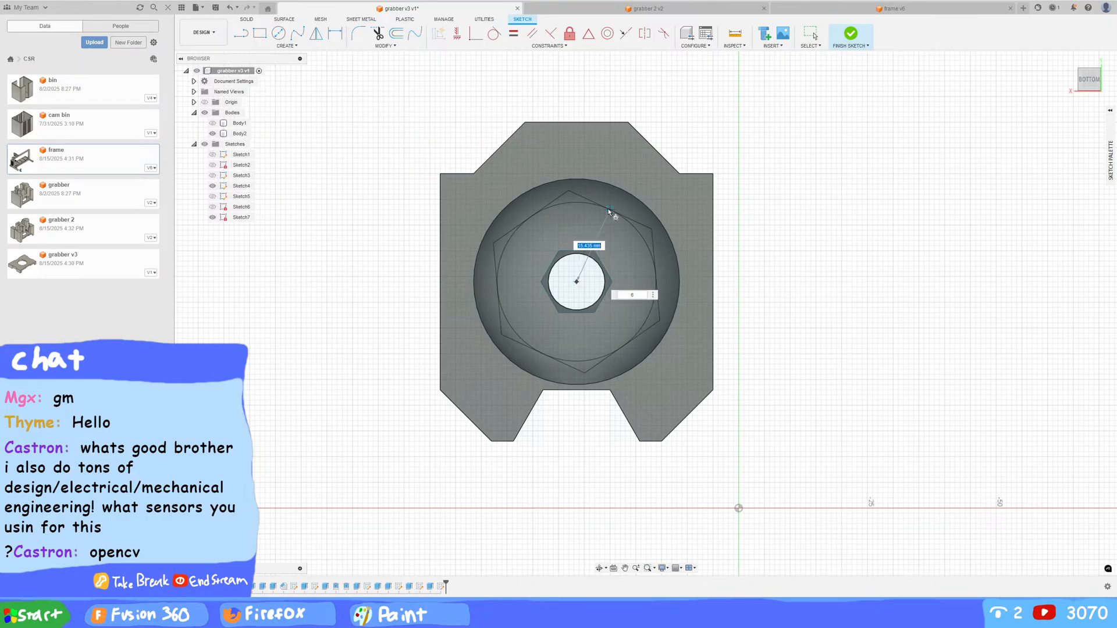
key("Tab")
type("4")
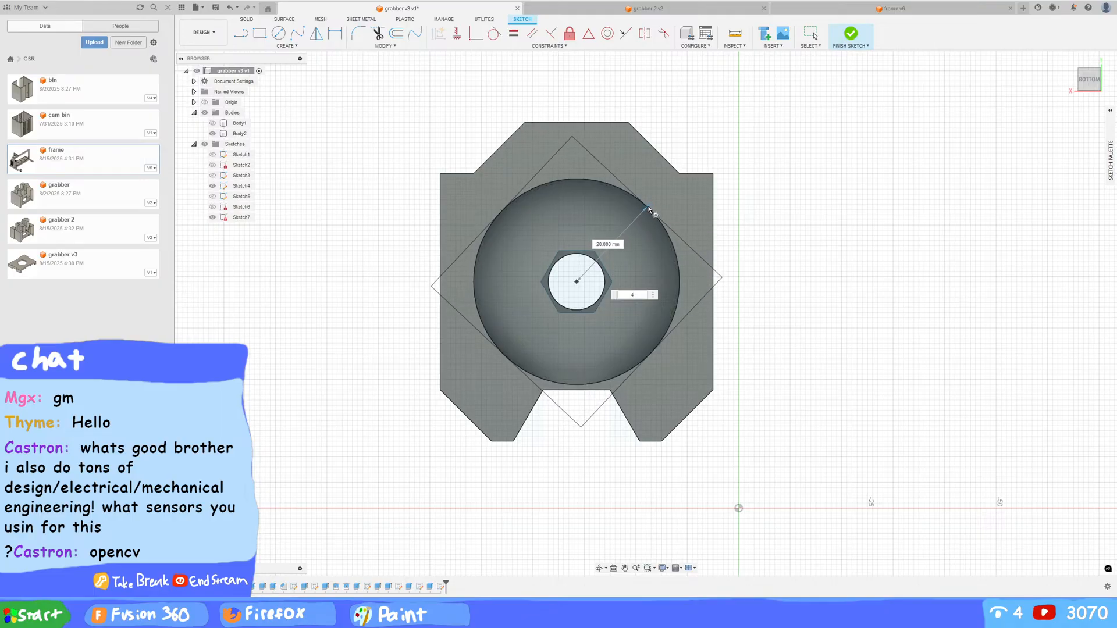
left_click(650, 212)
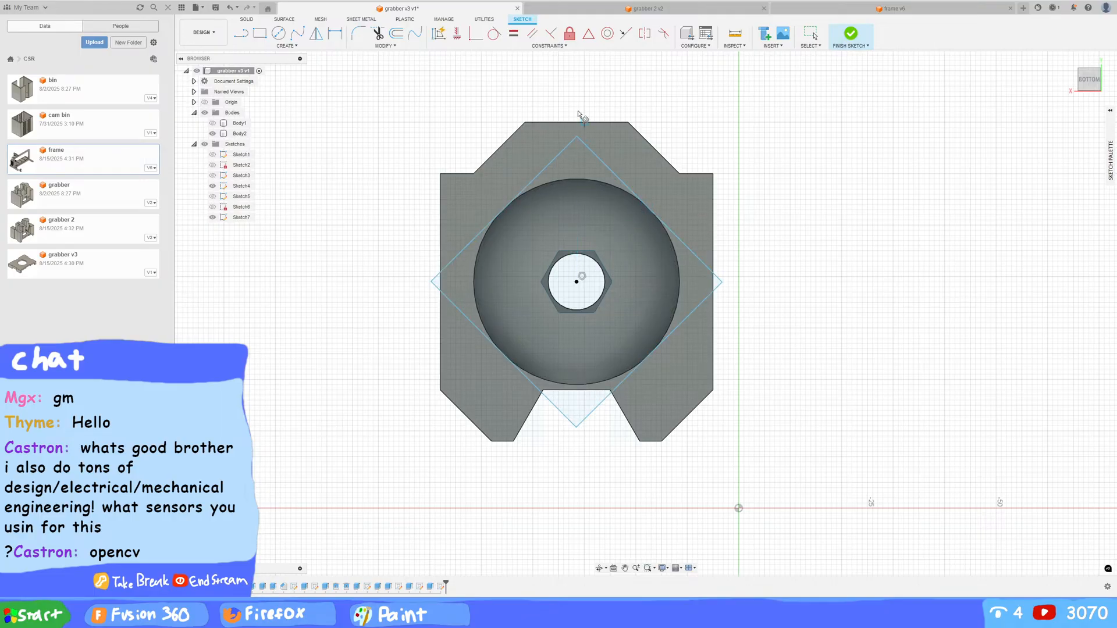
Step: Dimension the angle between the polygon's side and the centre body's straight side edge as 135°
key("d")
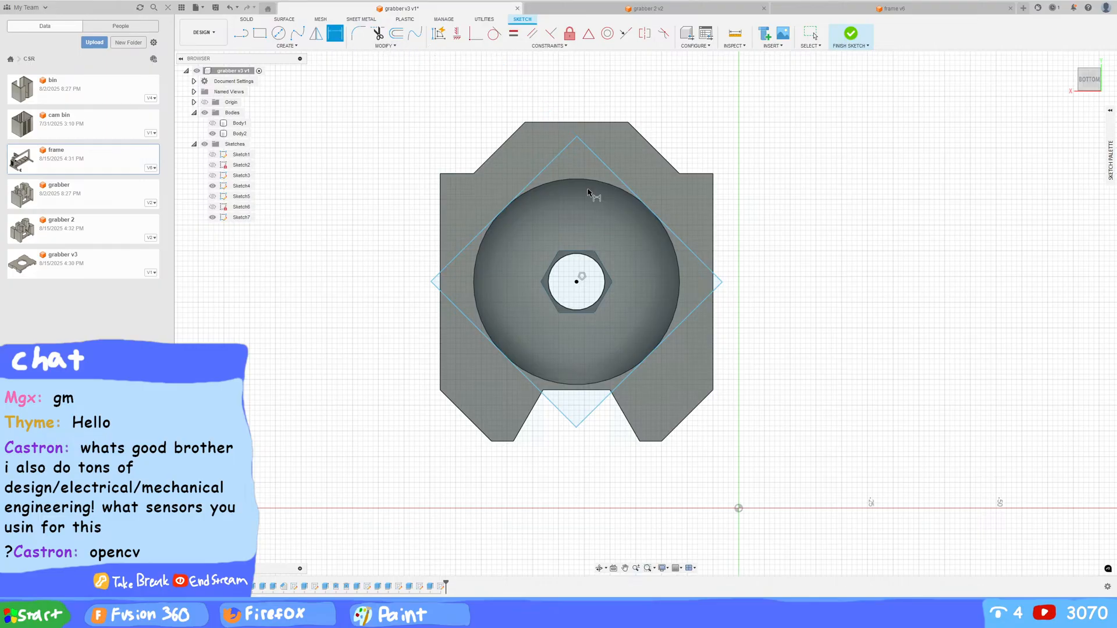
left_click(717, 289)
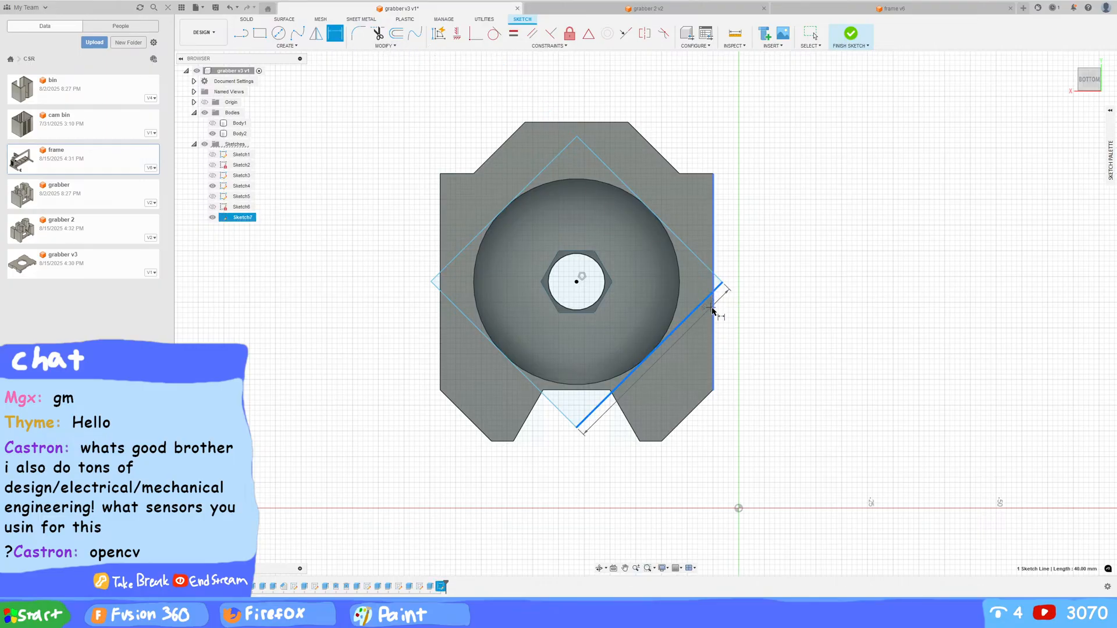
left_click(714, 319)
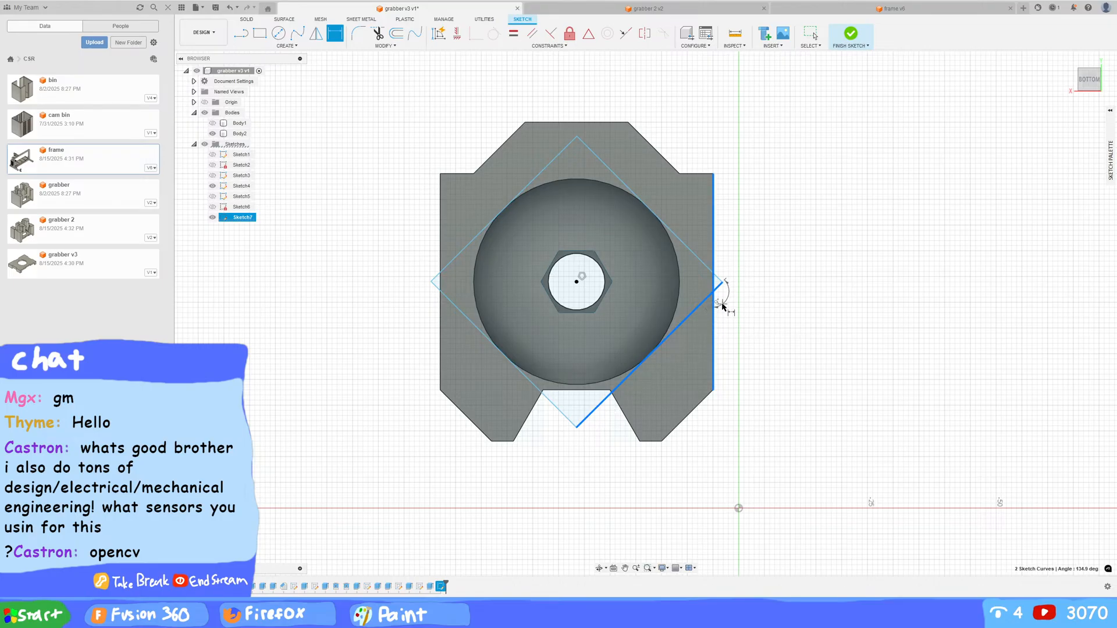
left_click(723, 320)
type("1")
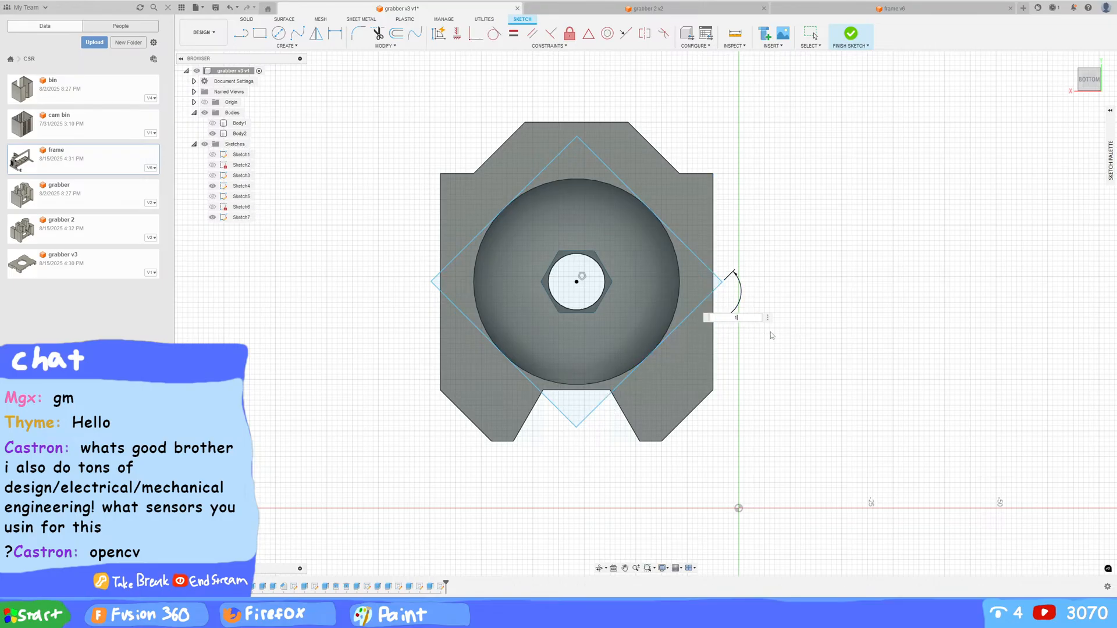
key("Return")
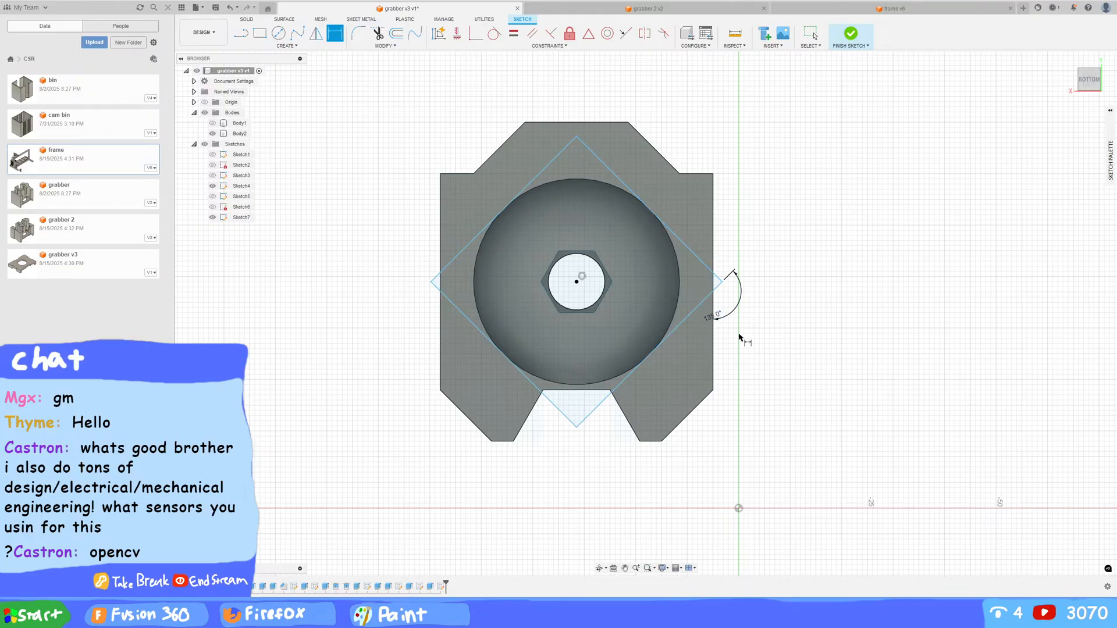
key("Escape")
Step: Cut the two opposite polygon corner profiles outside the round recess 10 mm deep into the centre body
left_click(693, 292)
key("e")
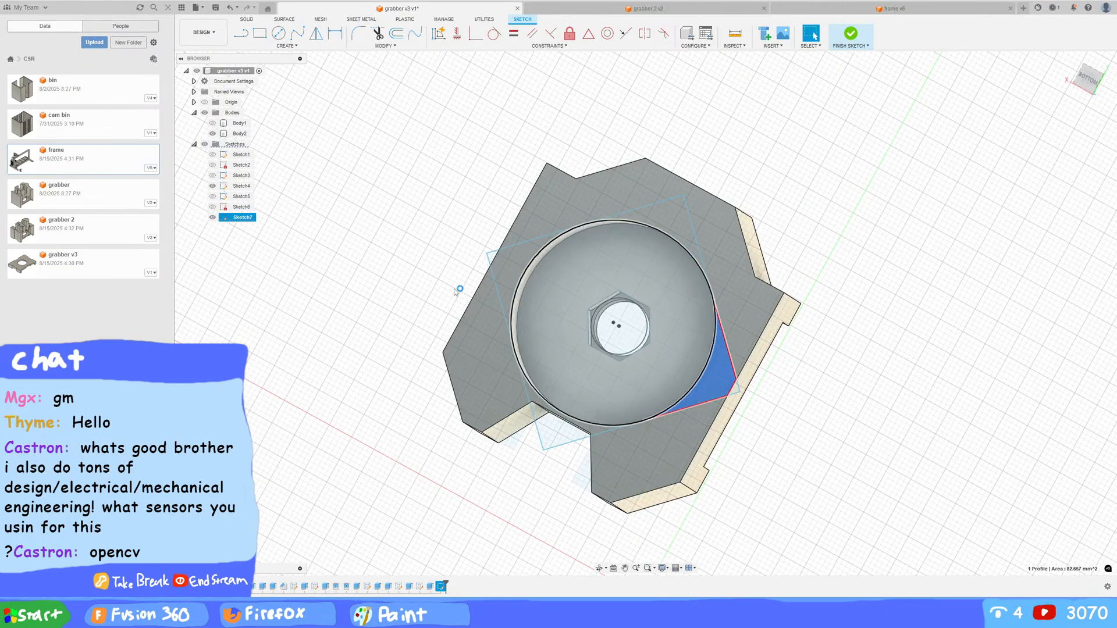
left_click(526, 265)
left_click_drag(524, 259, 524, 279)
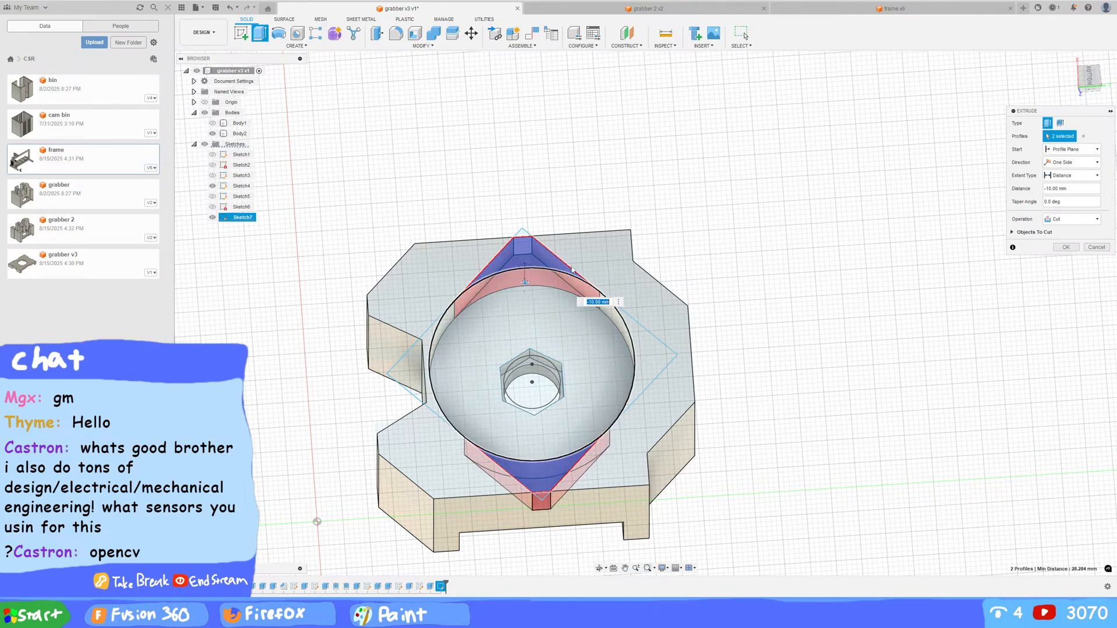
left_click(1064, 247)
Step: Hide the remaining visible circle sketch and examine the centre body's pointed recess and side openings from above and below
middle_click_drag(796, 270, 715, 244, "shift")
middle_click_drag(605, 204, 700, 142, "shift")
key("F6")
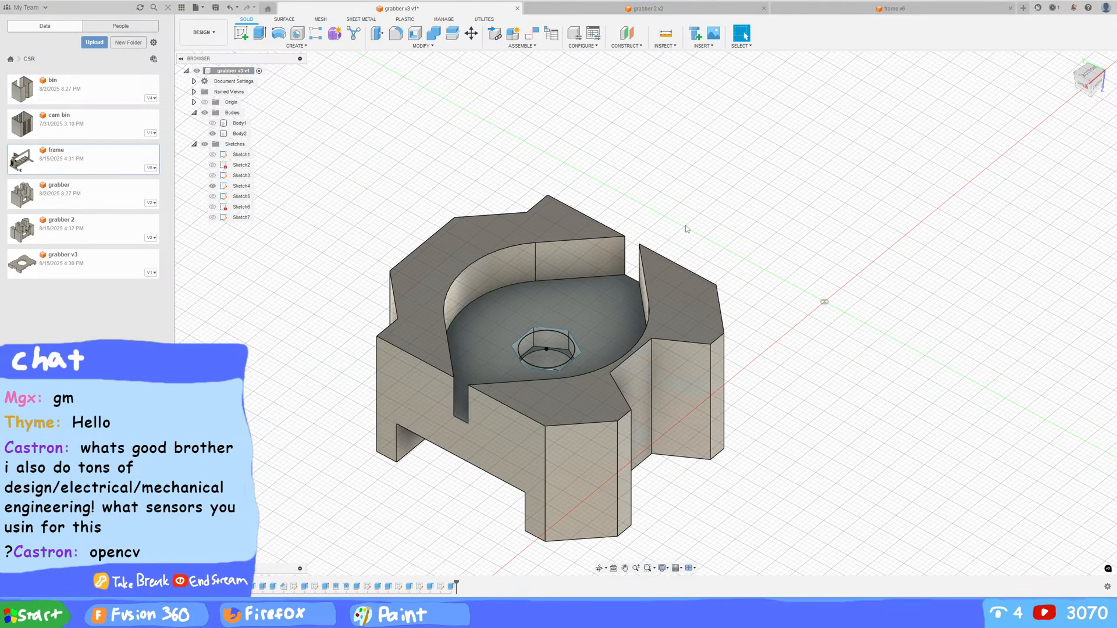
middle_click_drag(631, 238, 555, 182, "shift")
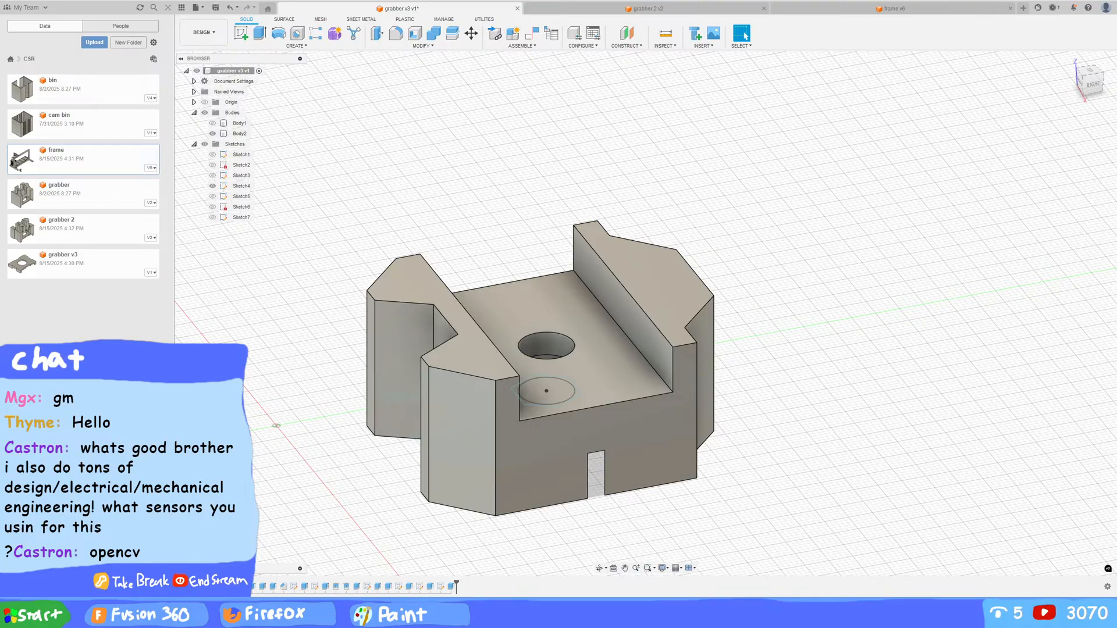
middle_click_drag(651, 273, 853, 313, "shift")
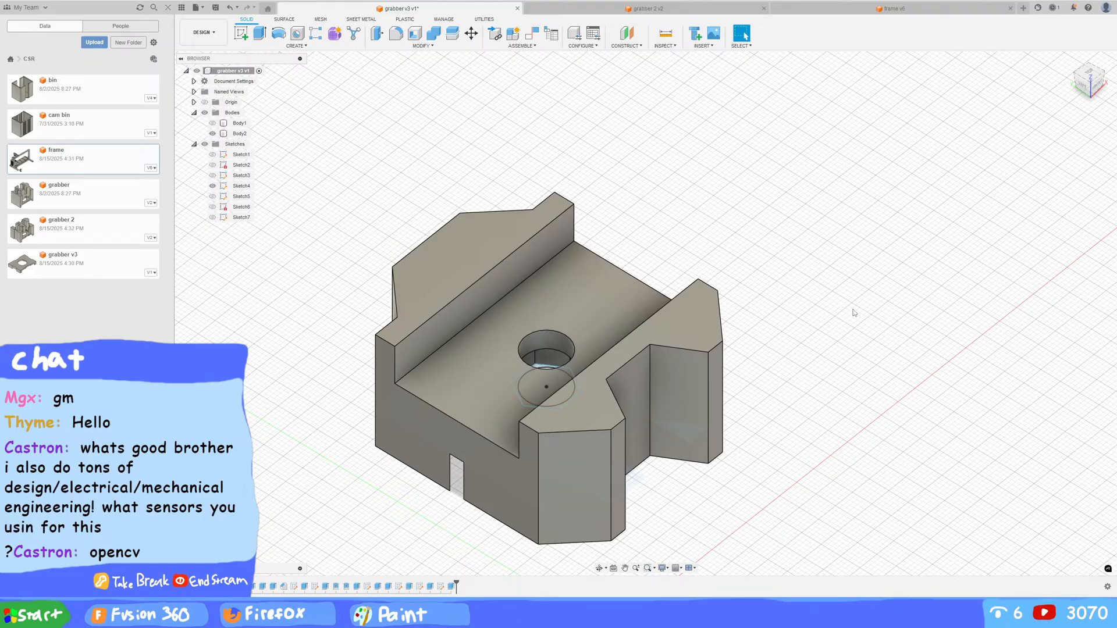
middle_click_drag(740, 297, 756, 372, "shift")
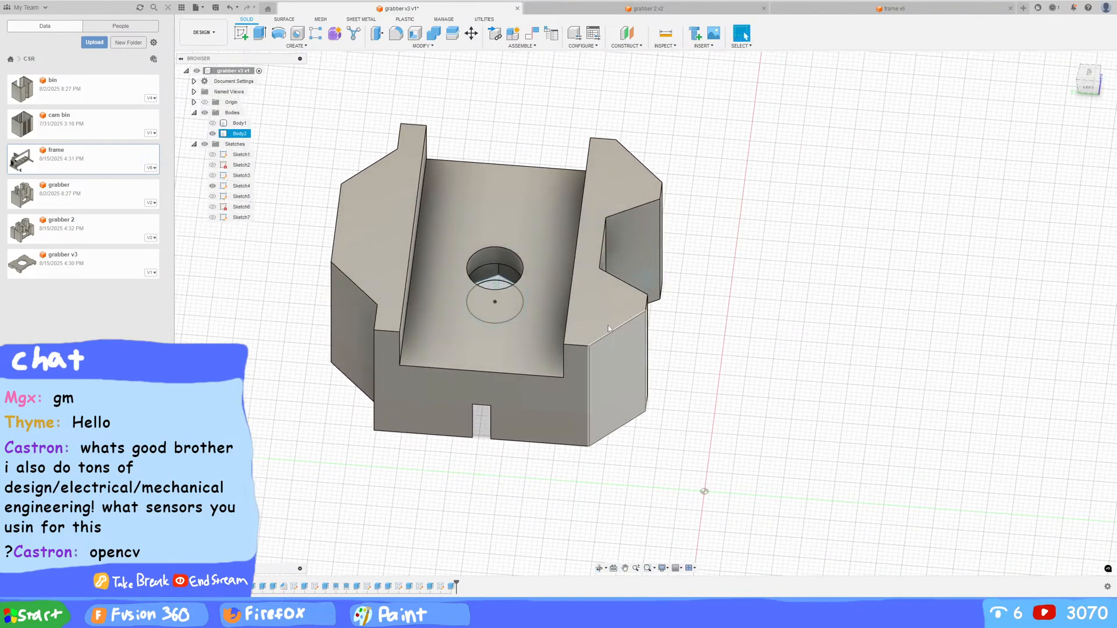
left_click(221, 134)
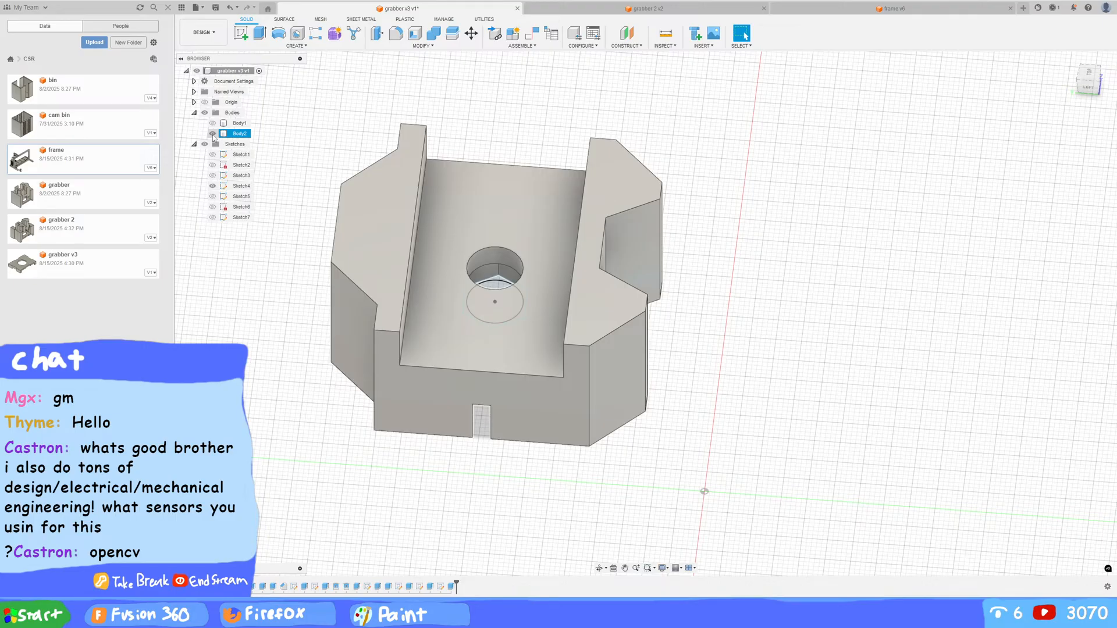
left_click(213, 186)
mouse_move(256, 390)
middle_mouse_down("shift")
mouse_move(305, 297)
mouse_move(253, 323)
middle_mouse_up("shift")
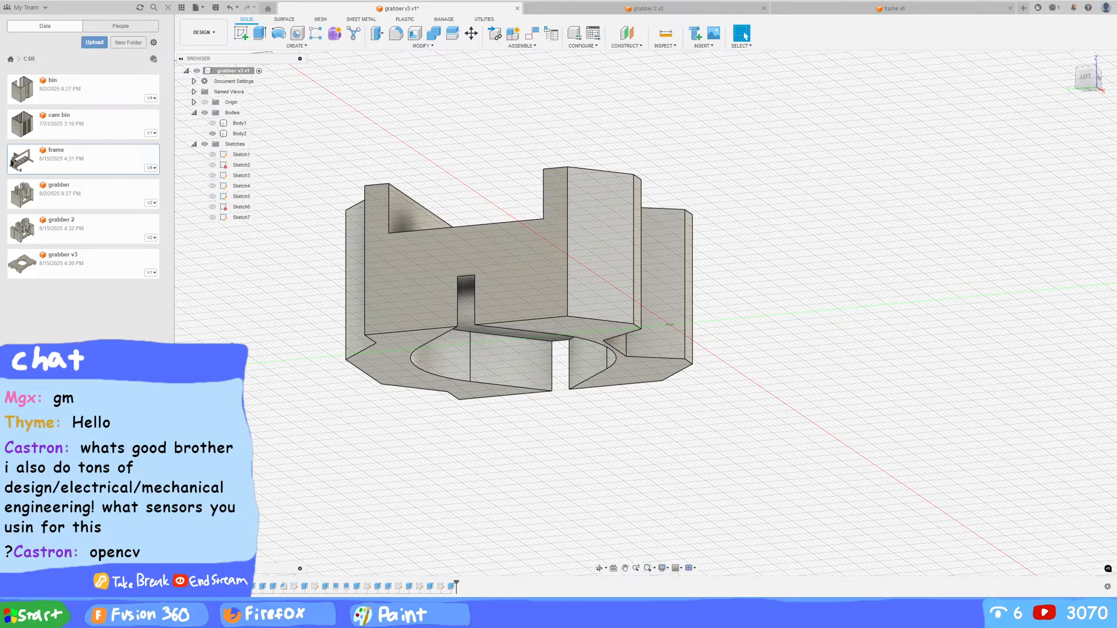
middle_click_drag(742, 413, 779, 300, "shift")
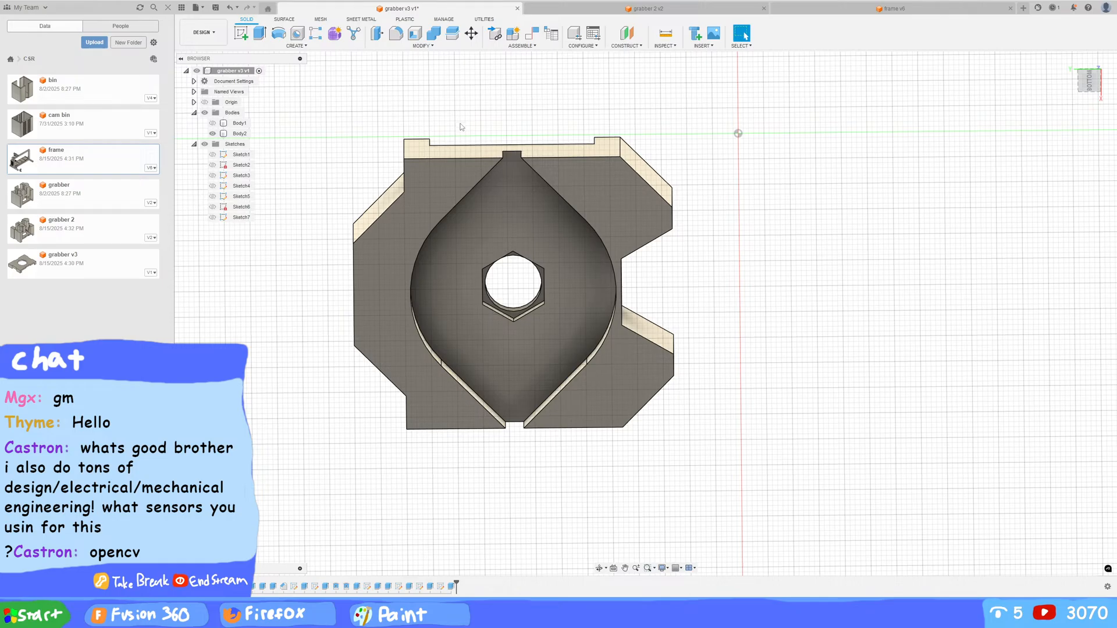
middle_click_drag(455, 133, 496, 242, "shift")
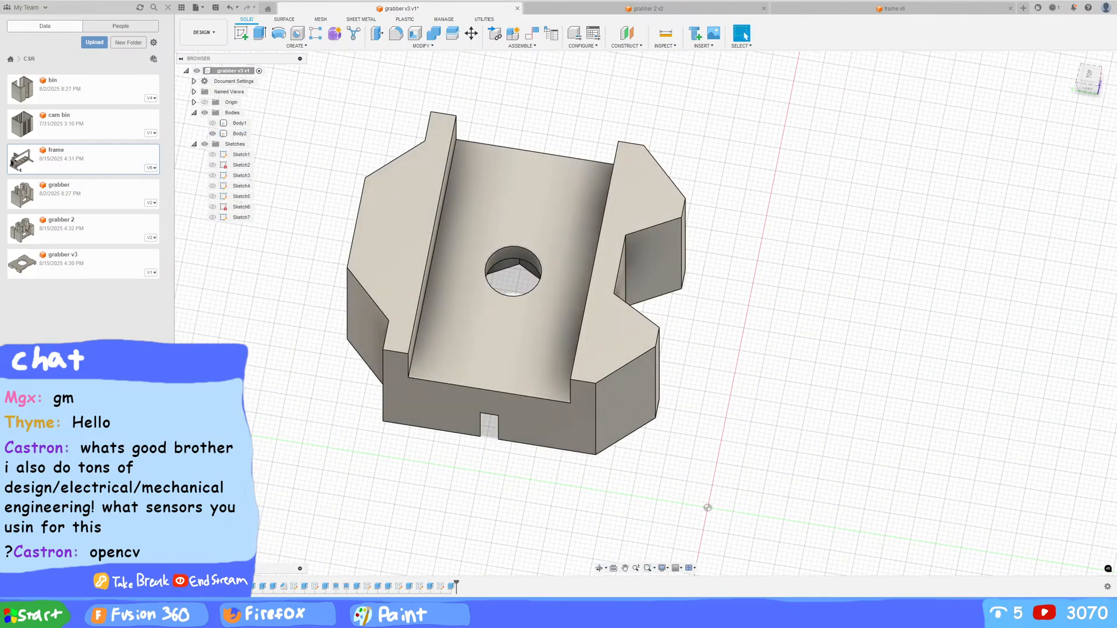
Step: Compare the centre body's shape and wall height with grabber 2, and view it together with the side posts
left_click(712, 13)
middle_click_drag(902, 256, 314, 353, "shift")
middle_click_drag(718, 354, 943, 343, "shift")
middle_click_drag(394, 252, 431, 322, "shift")
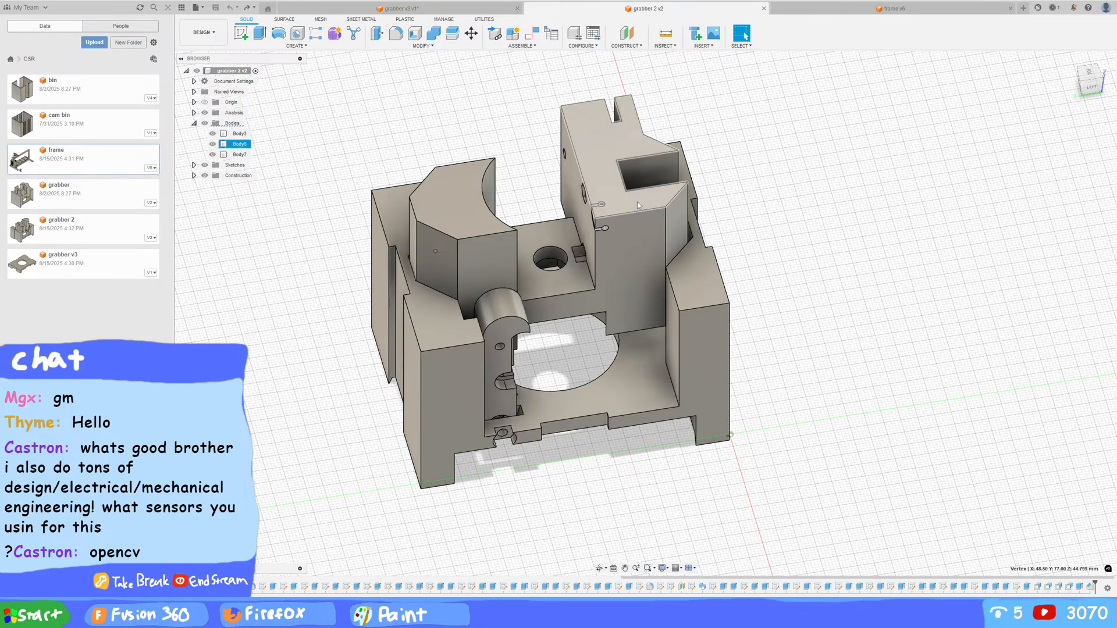
middle_click_drag(826, 262, 955, 279, "shift")
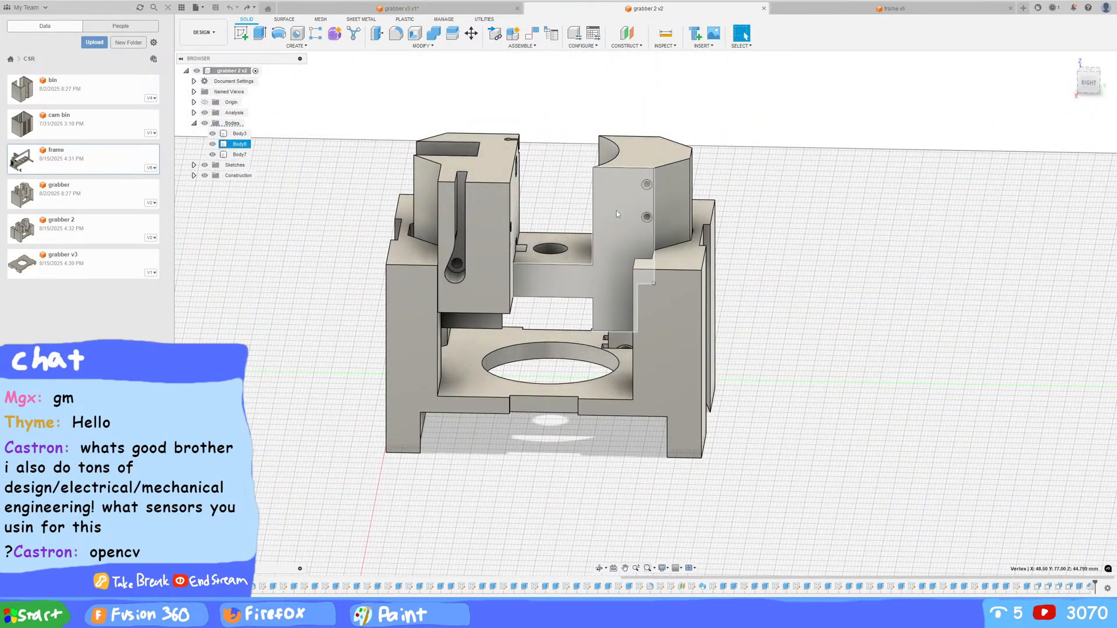
left_click(387, 9)
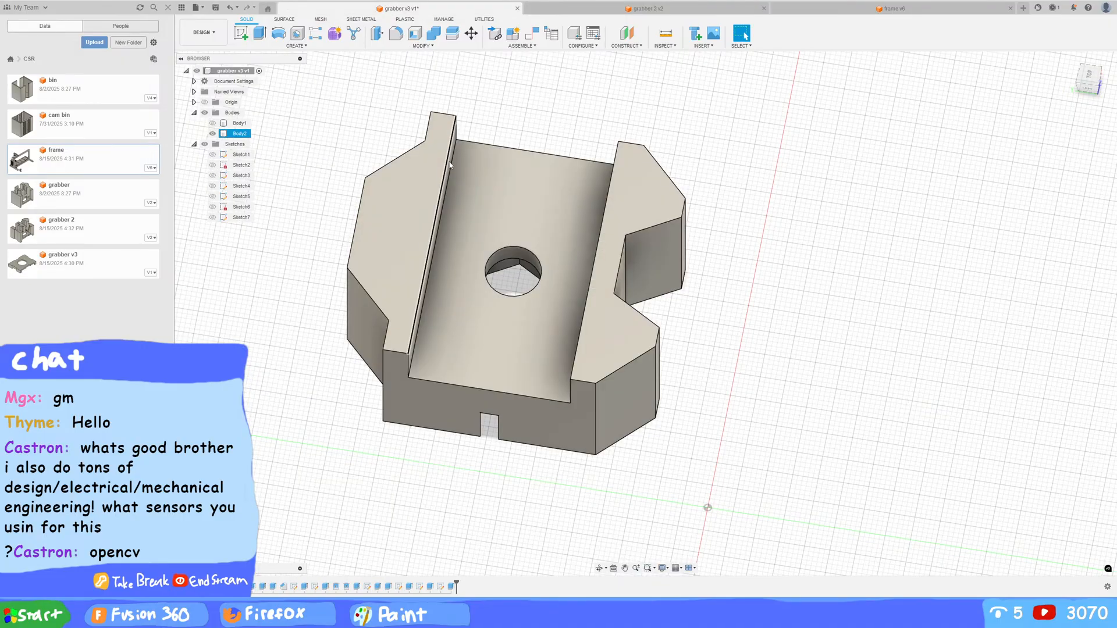
middle_click_drag(754, 257, 704, 234, "shift")
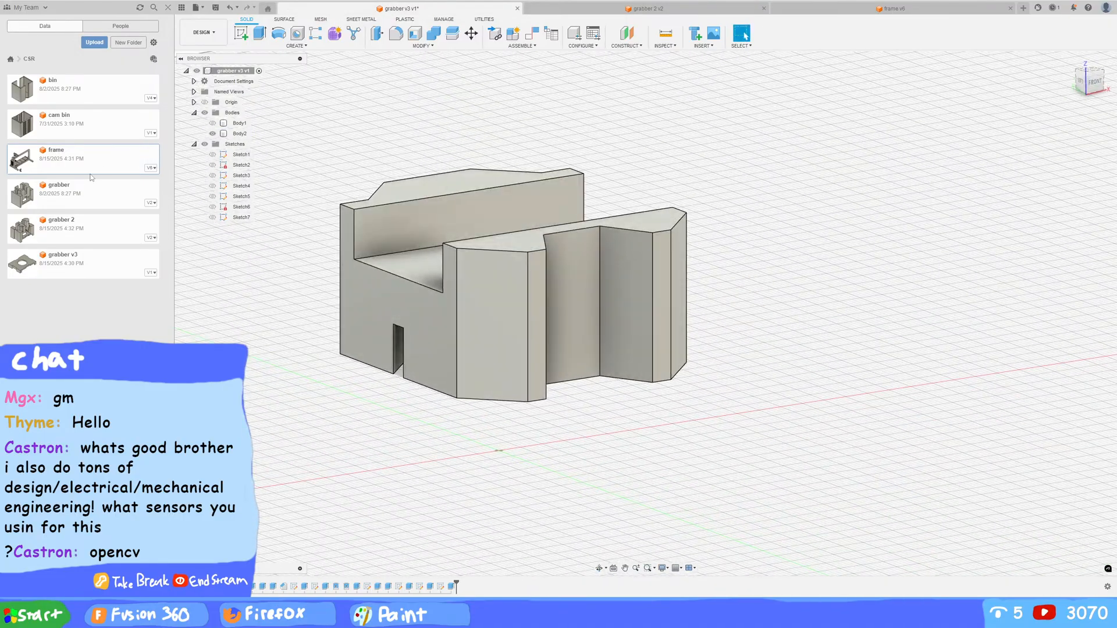
left_click(649, 10)
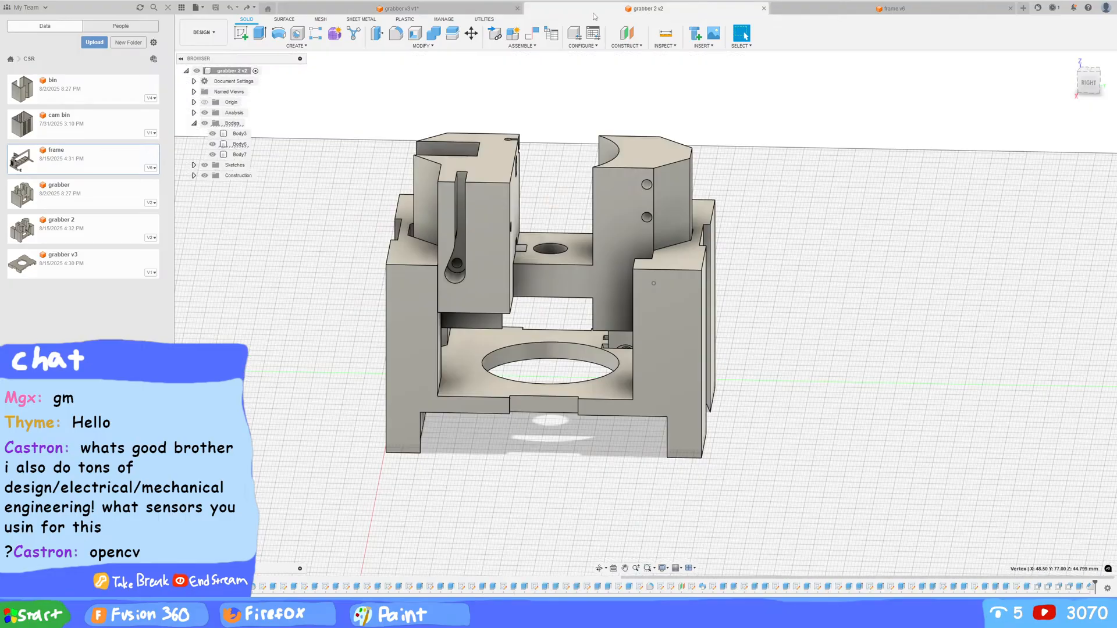
left_click(441, 9)
middle_click_drag(289, 190, 791, 217, "shift")
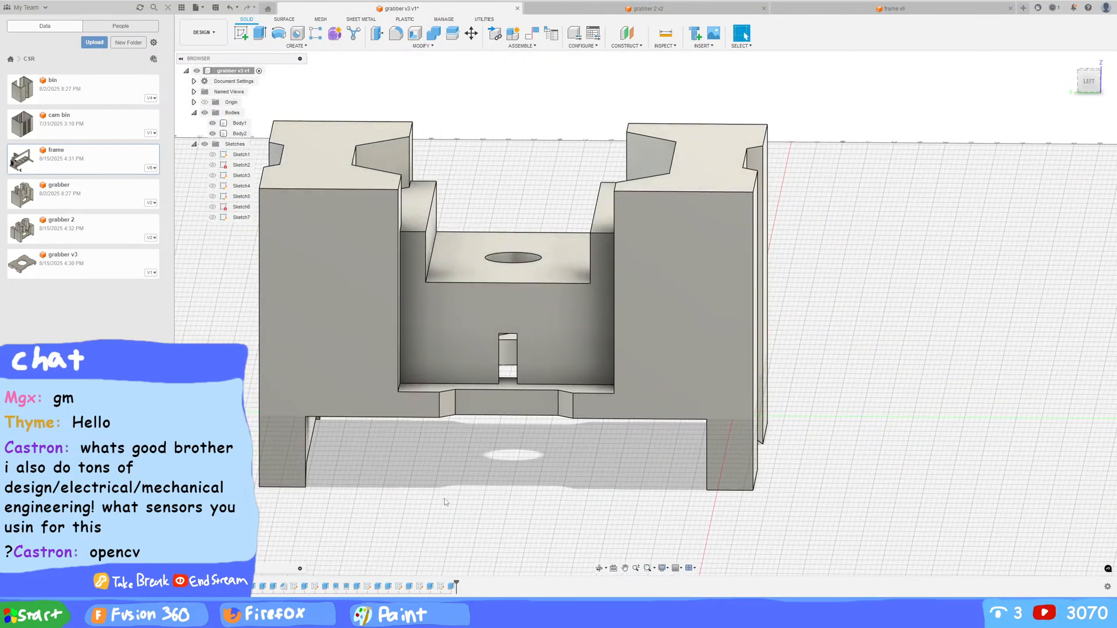
Step: Increase the extrusion distance of the centre body's two end walls to reach the side-post tops, hiding and reshowing the side-post body
double_click(419, 587)
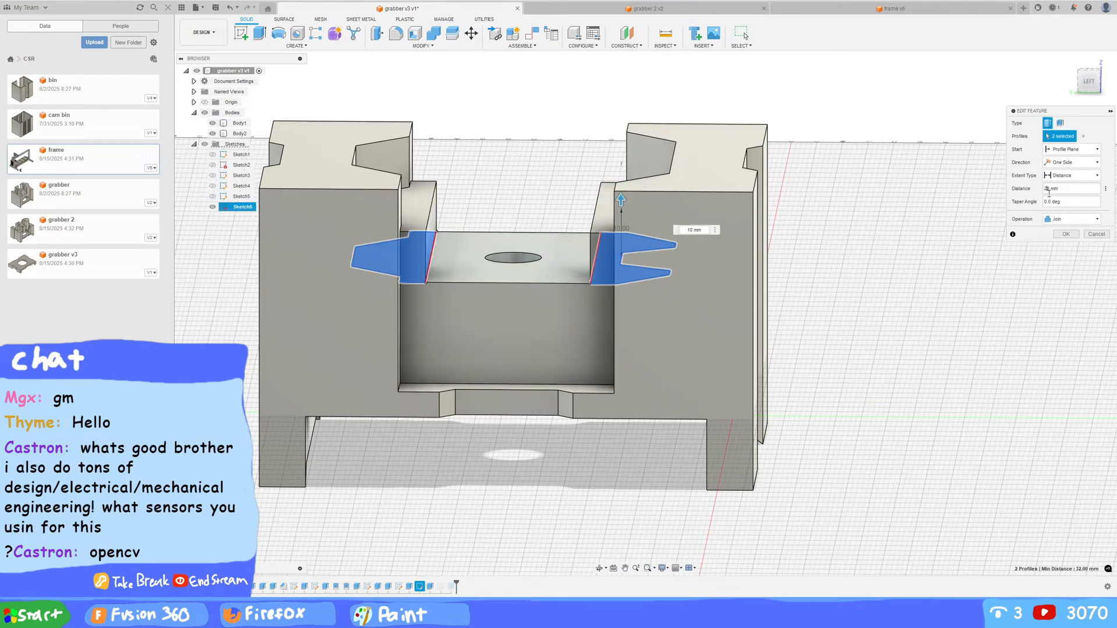
left_click(212, 123)
key("Return")
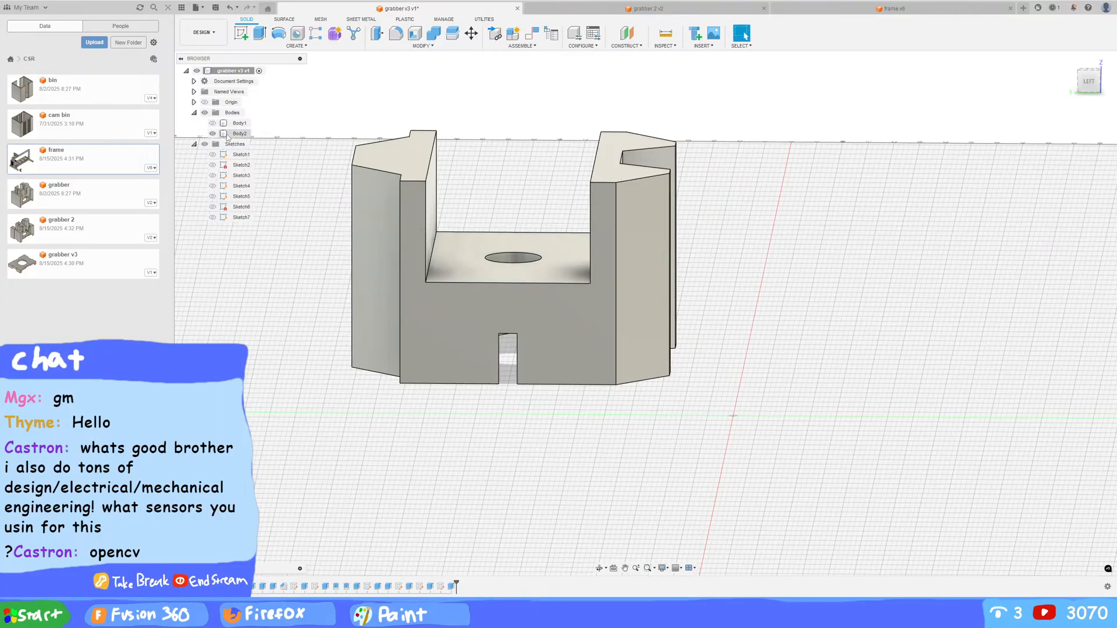
left_click(213, 122)
Step: Inspect the taller end walls between the side posts and compare the top view with grabber 2
middle_click_drag(878, 224, 574, 230, "shift")
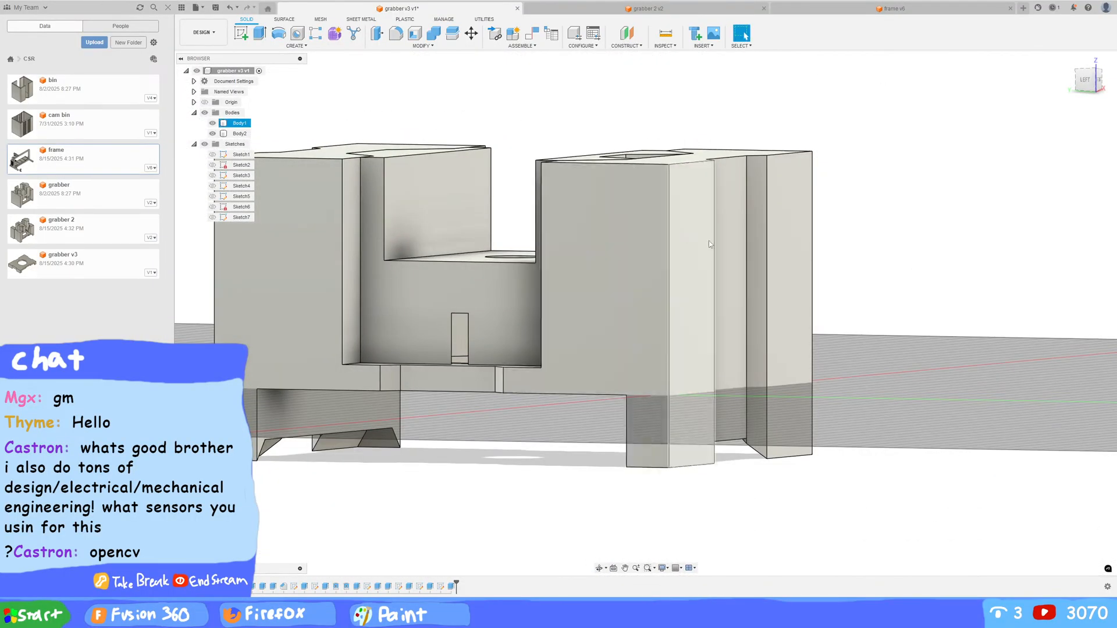
scroll(722, 281, "down", 3)
left_click(844, 268)
middle_click_drag(849, 264, 757, 259, "shift")
left_click(686, 8)
middle_click_drag(761, 198, 696, 257, "shift")
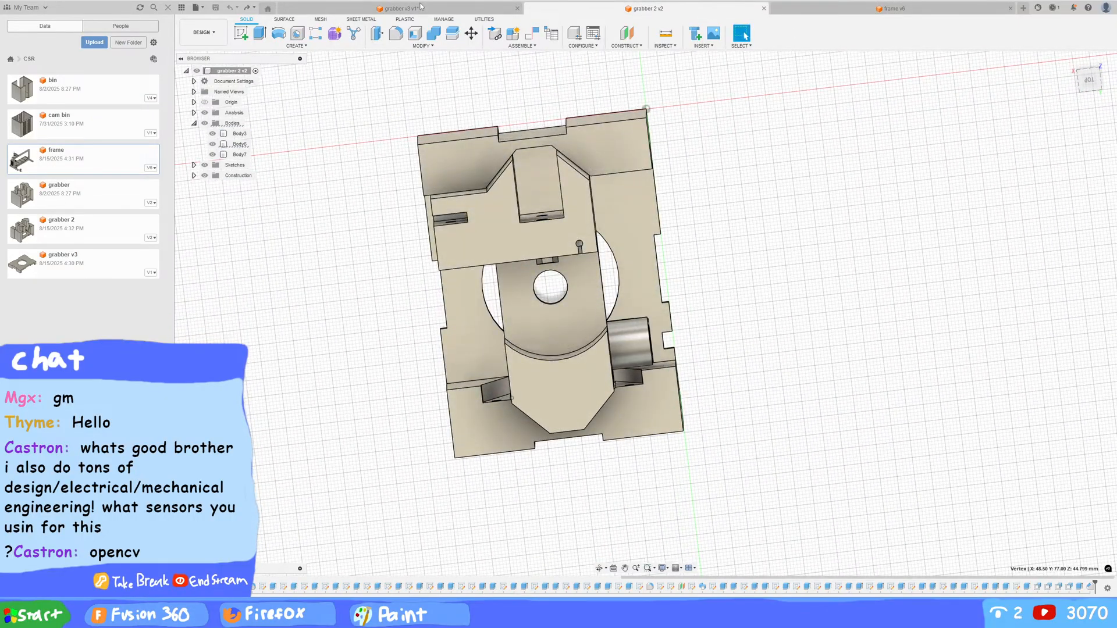
left_click(421, 7)
middle_click_drag(582, 192, 599, 245, "shift")
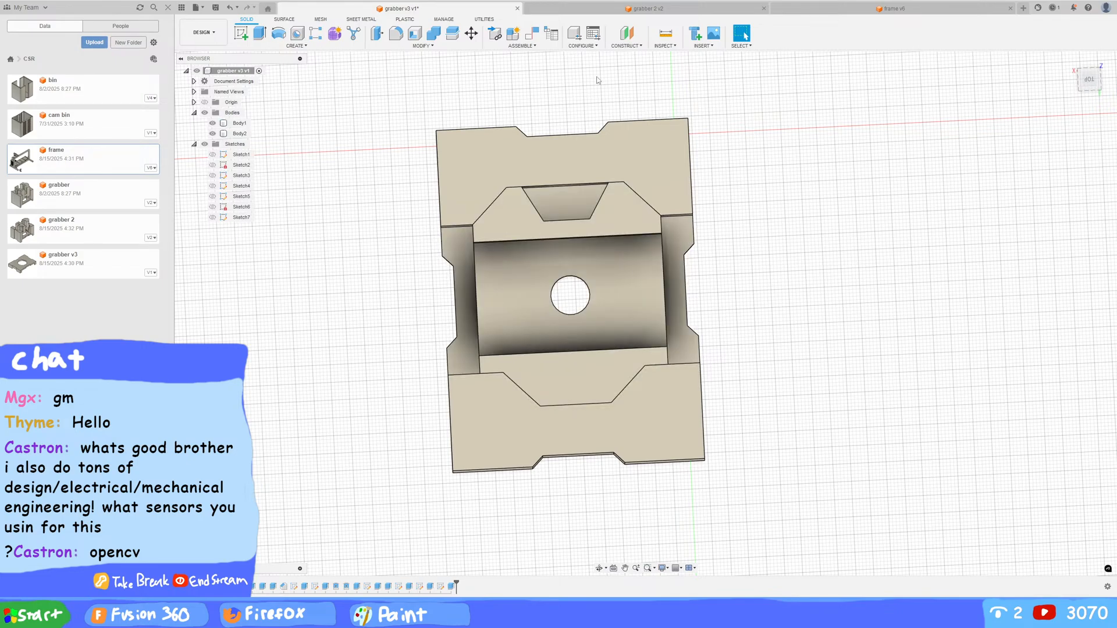
Step: Compare the top views of grabber v3 and grabber 2, switching between the two designs
left_click(616, 8)
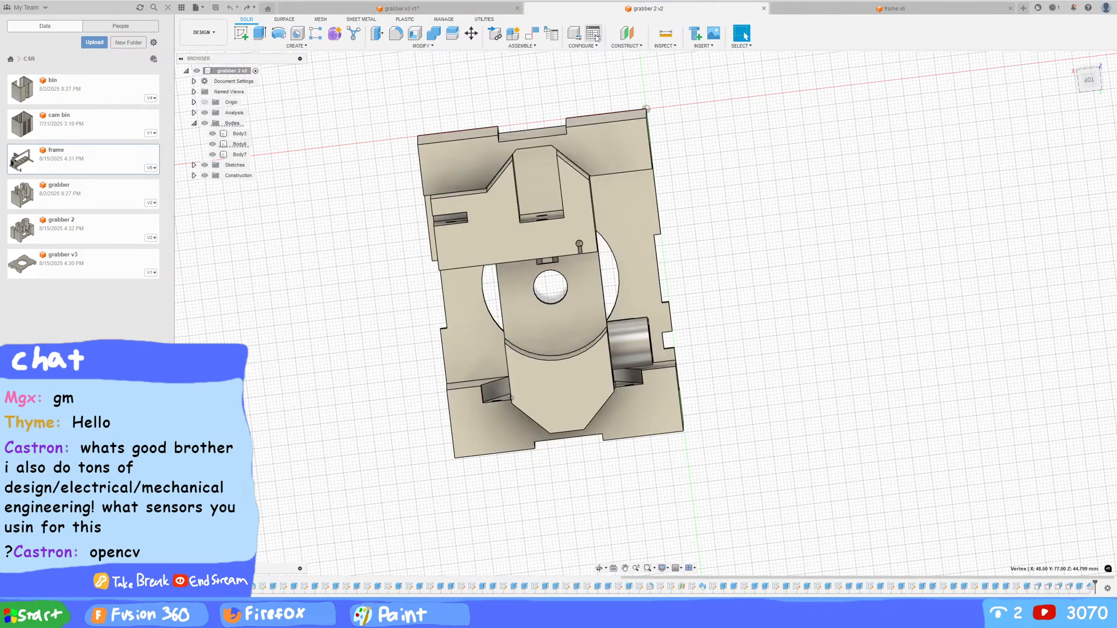
left_click(448, 9)
left_click(605, 9)
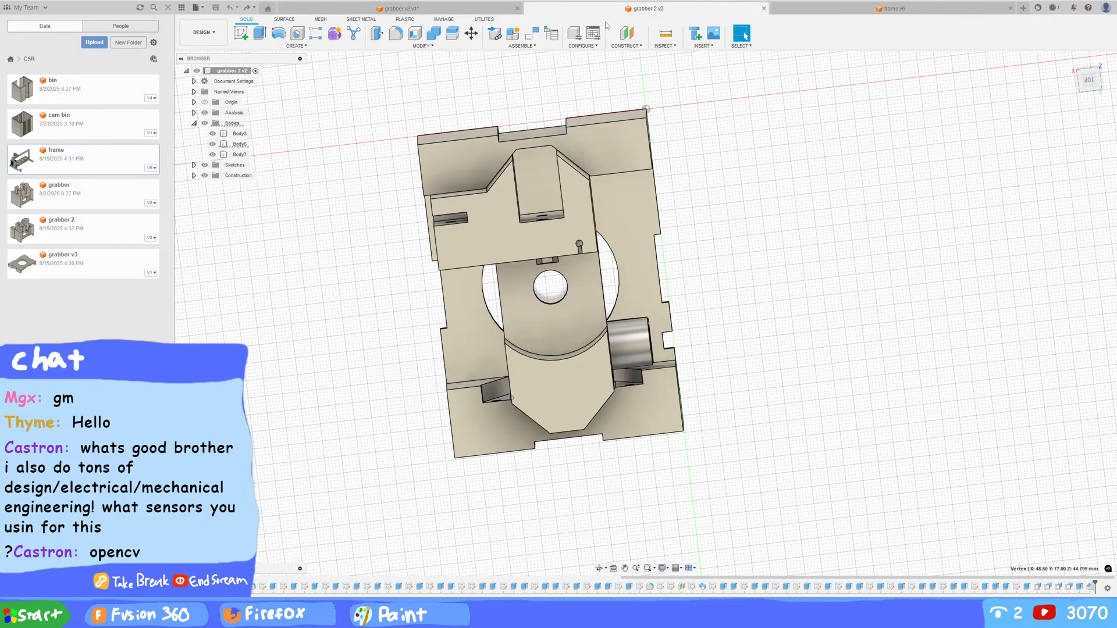
middle_click_drag(454, 214, 448, 208, "shift")
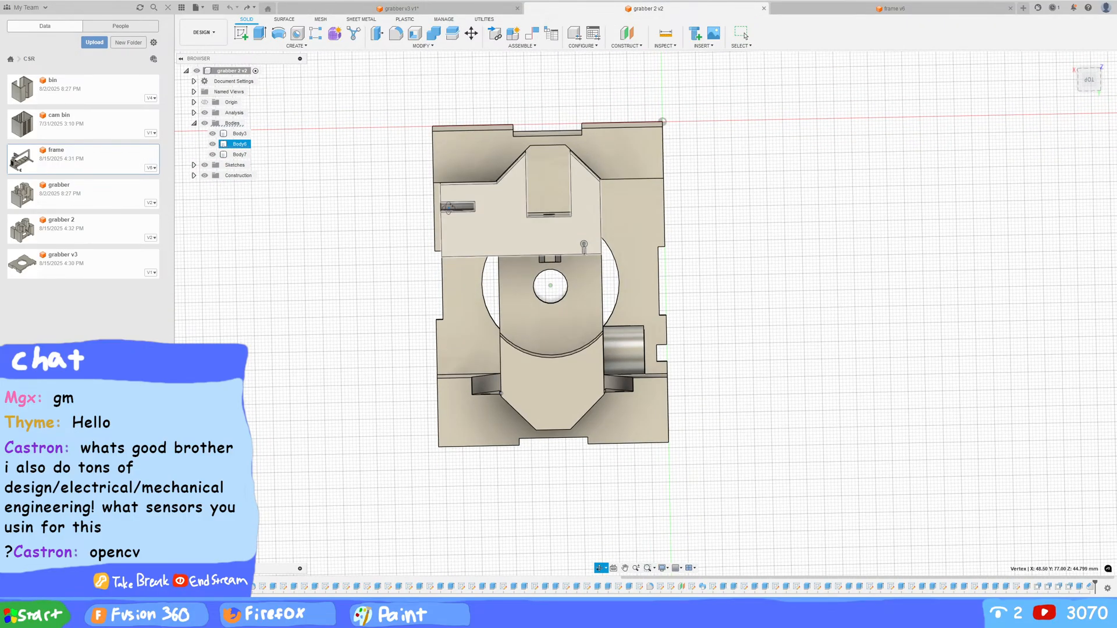
left_click(405, 8)
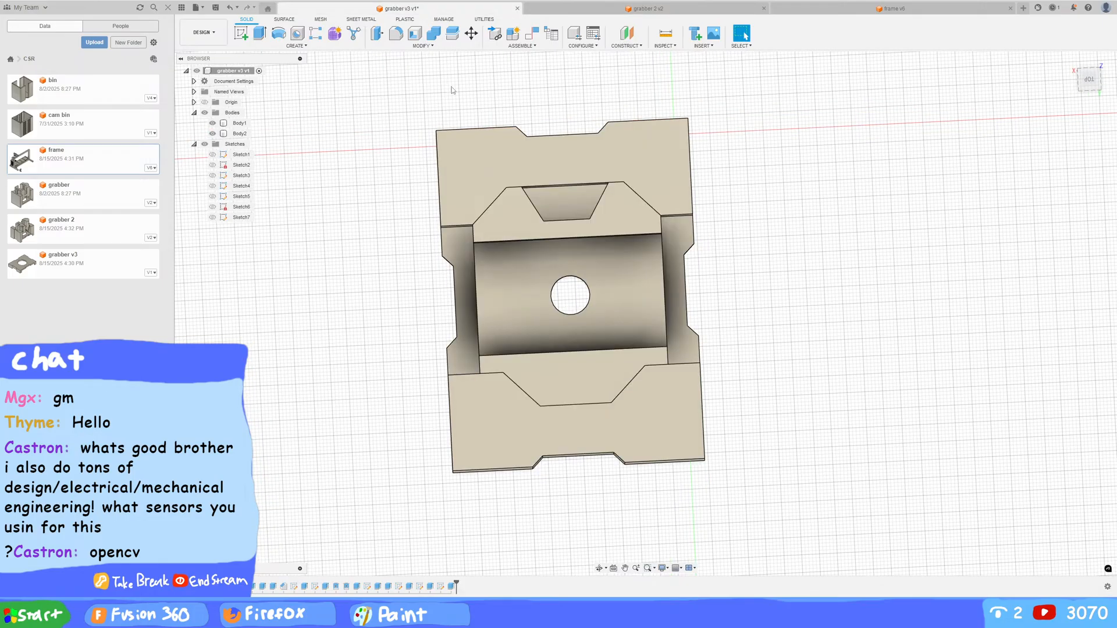
left_click(593, 9)
left_click(435, 9)
Step: Measure the distance between the outer vertical edges of a side post in grabber v3
middle_click_drag(608, 220, 620, 114, "shift")
middle_click_drag(483, 171, 421, 194, "shift")
left_click(435, 191)
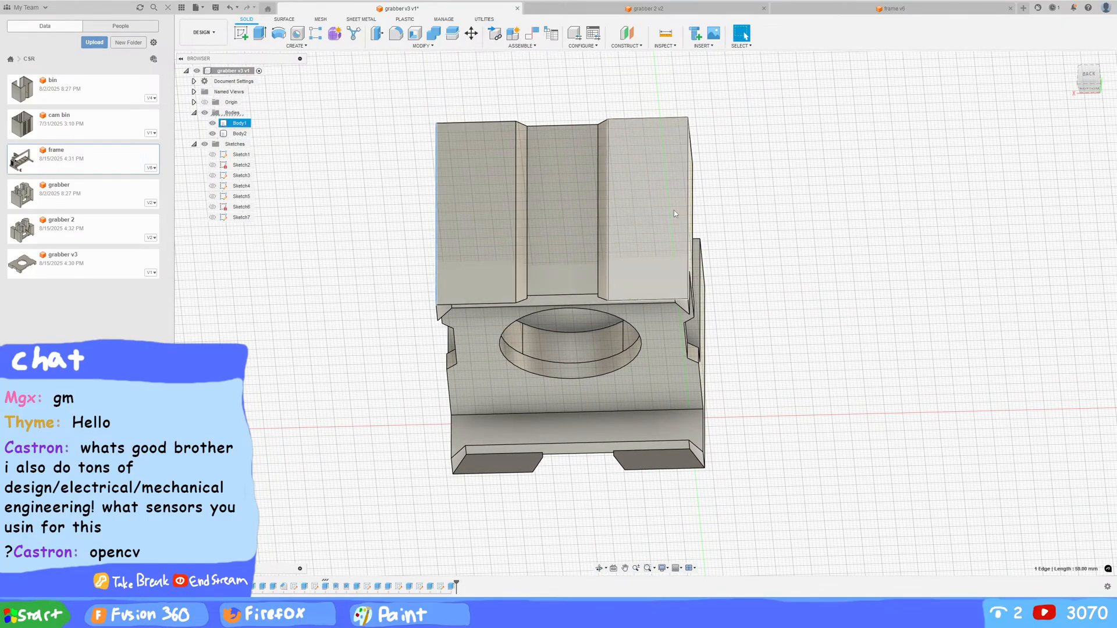
left_click(690, 209, "ctrl")
Step: Switch to the frame design and measure the spacing between the two divider edges bounding the bay beside the camera bin
middle_click_drag(774, 232, 663, 18, "shift")
left_click(844, 10)
middle_click_drag(911, 147, 859, 263, "shift")
scroll(639, 415, "up", 10)
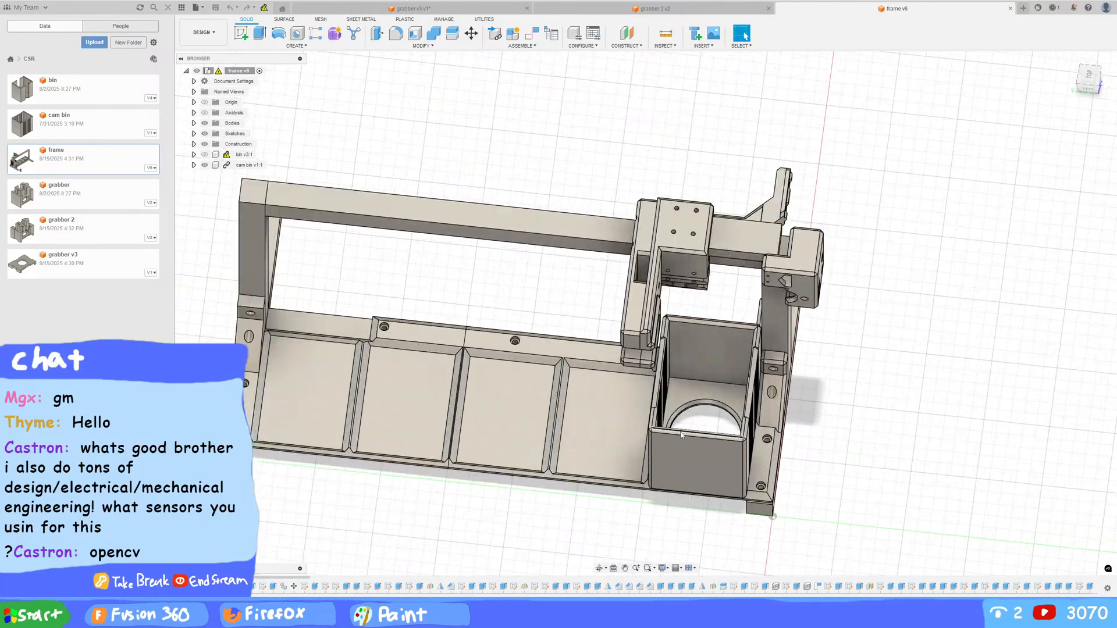
left_click(487, 263)
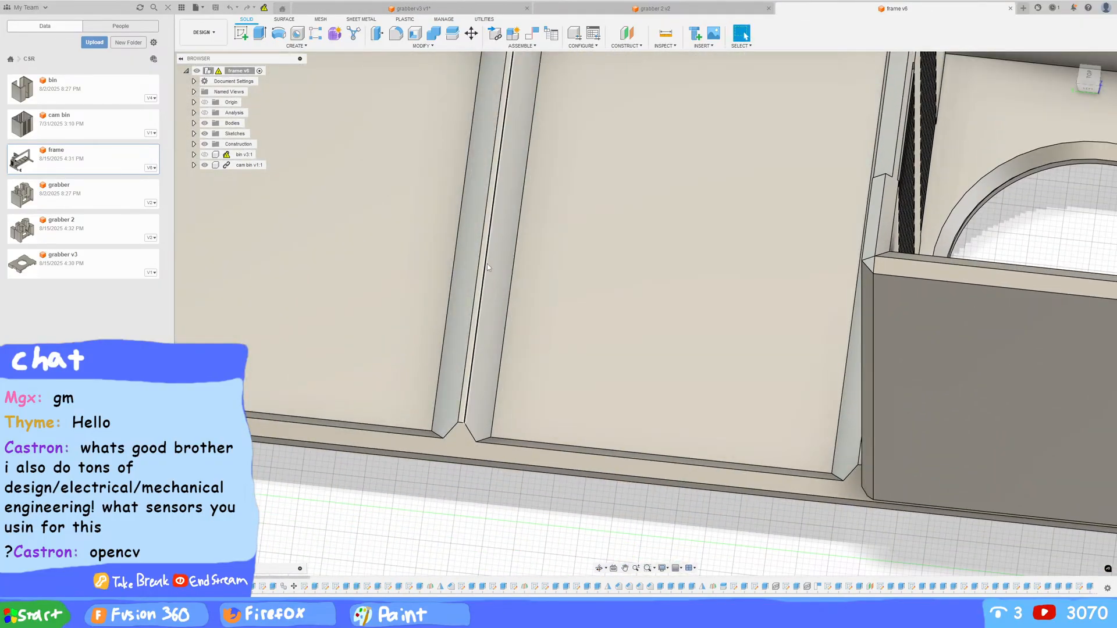
middle_click_drag(486, 264, 889, 296, "shift")
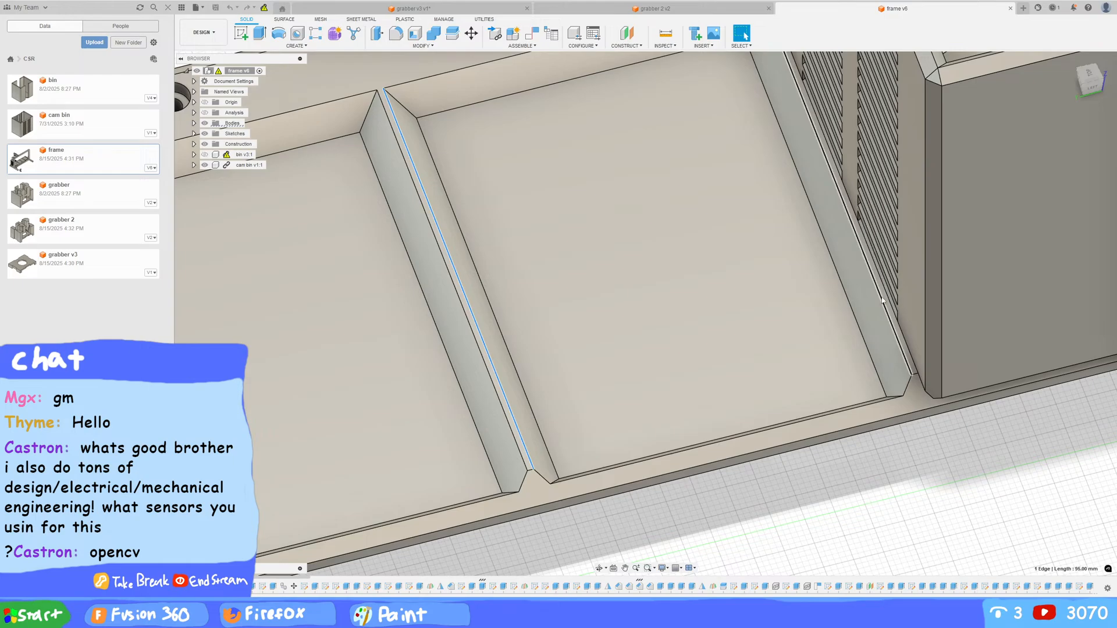
scroll(882, 301, "down", 10)
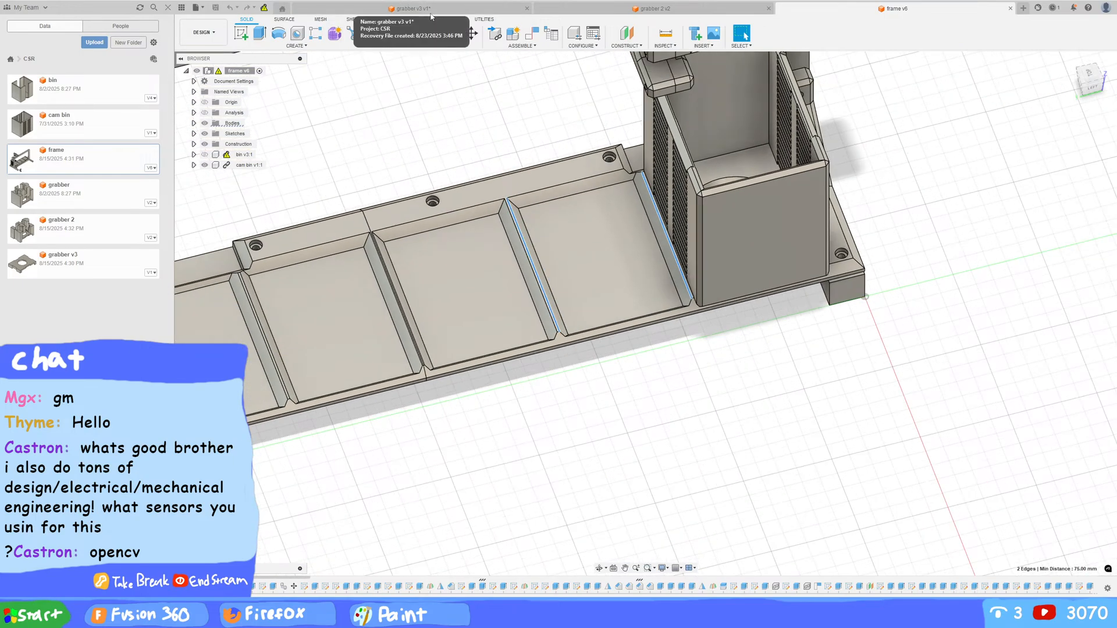
middle_click_drag(514, 160, 799, 204, "shift")
Step: Return to grabber v3 and inspect the side posts and centre body from the sides and above
left_click(401, 8)
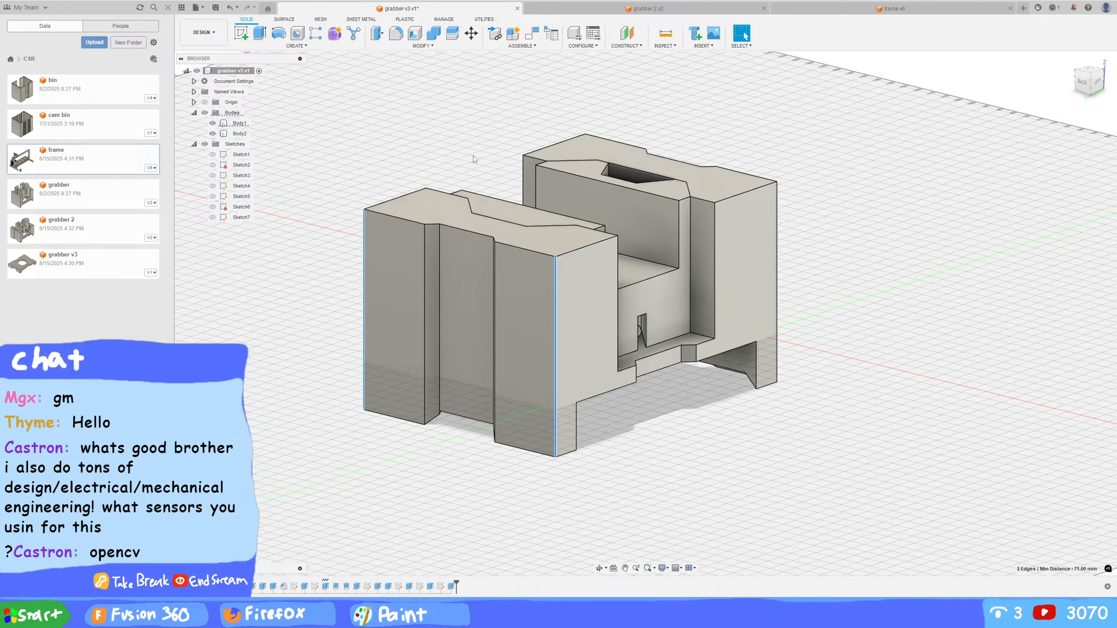
middle_click_drag(813, 332, 732, 318, "shift")
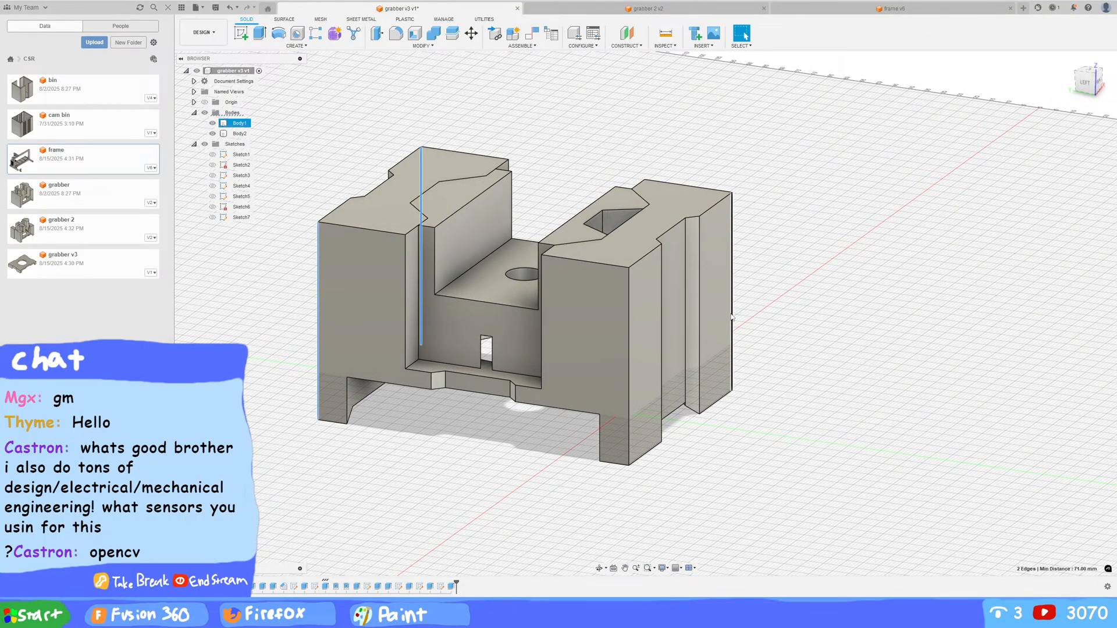
middle_click_drag(405, 419, 706, 422, "shift")
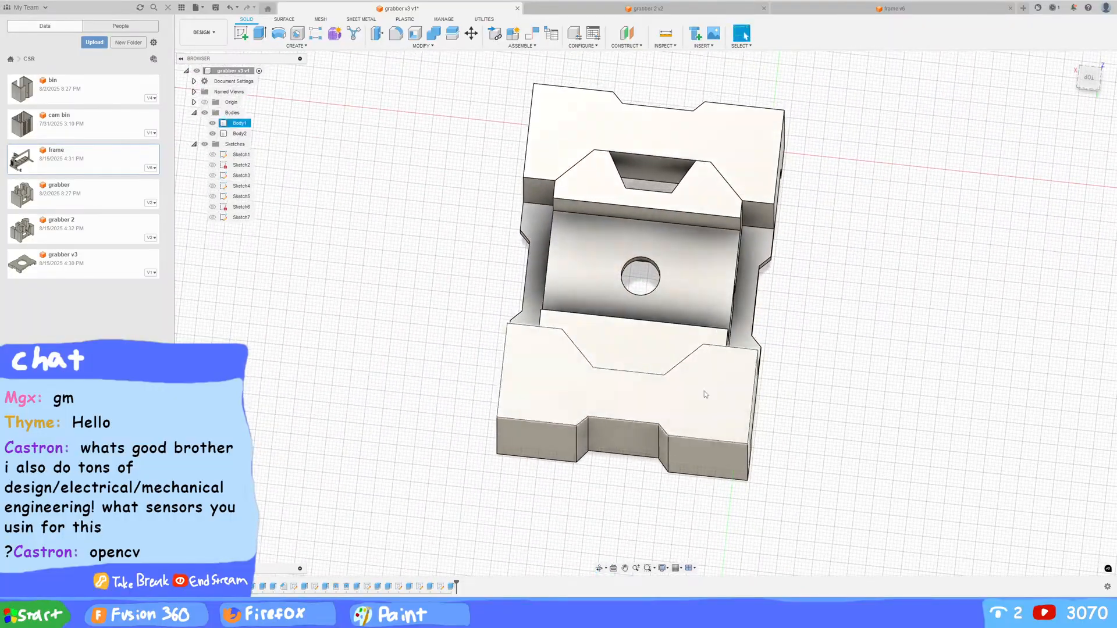
Step: Switch to grabber 2 and measure from the narrow slot's inner end to the near edge of the centre body's rectangular notch
left_click(690, 12)
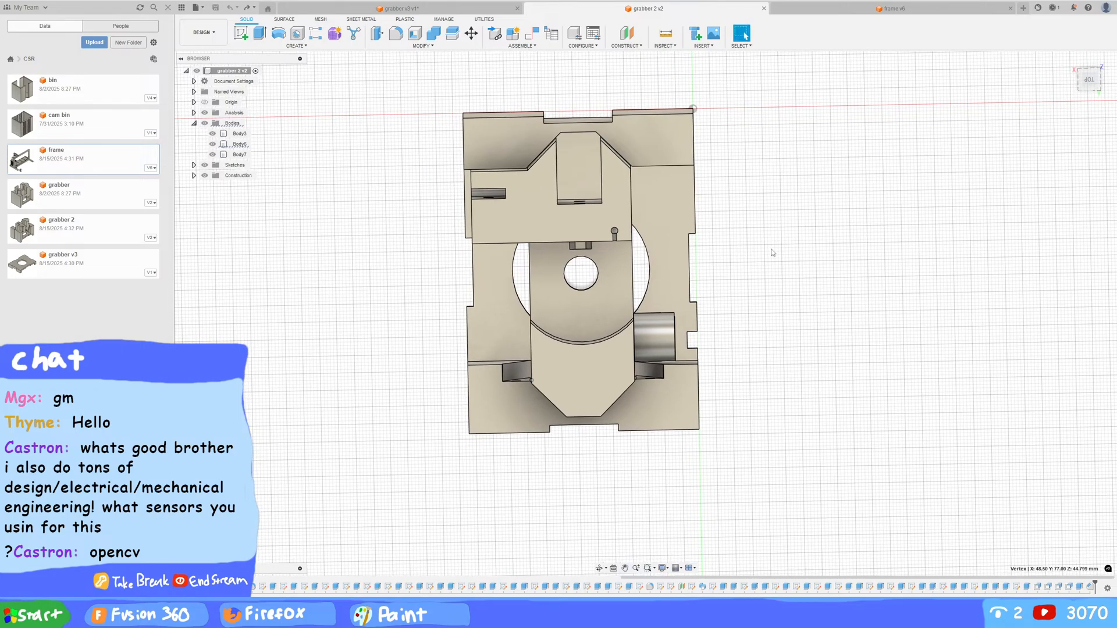
scroll(535, 212, "up", 3)
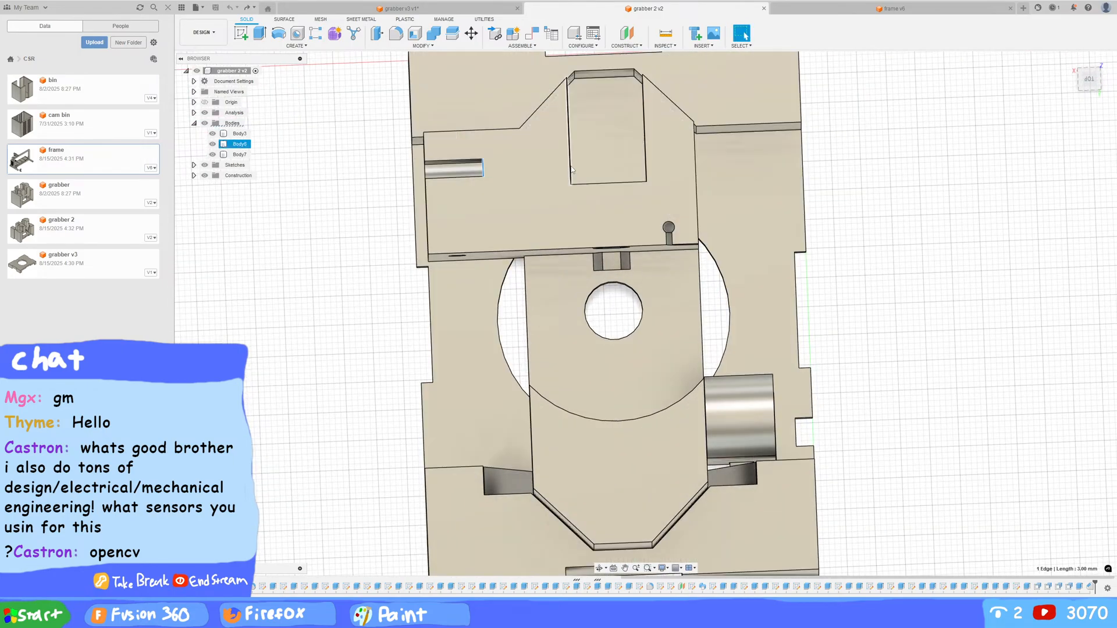
left_click(483, 169, "ctrl")
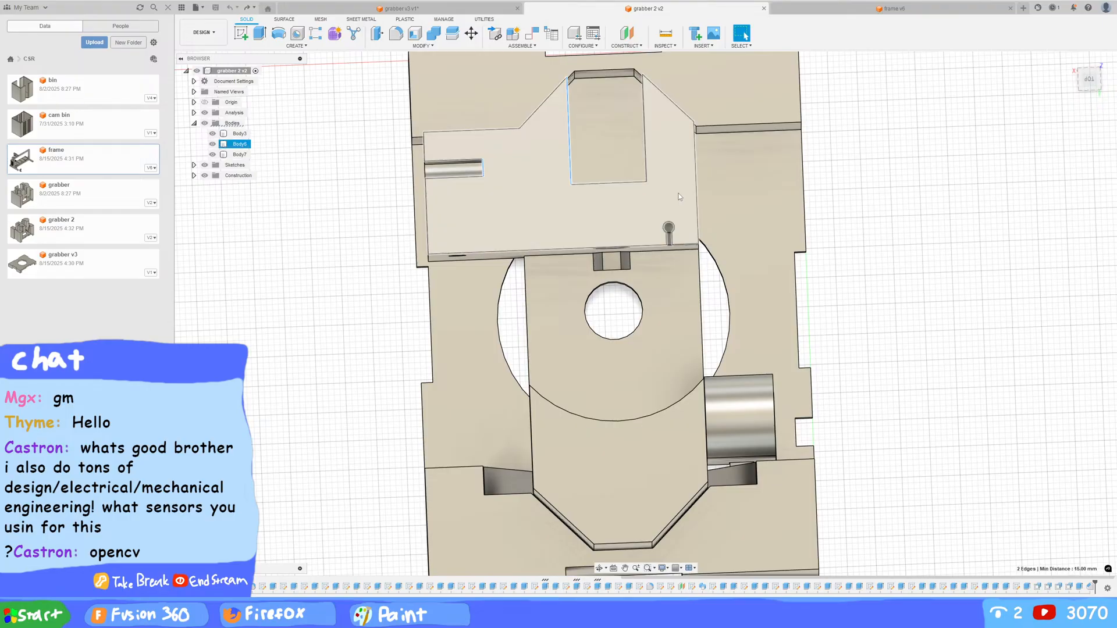
middle_click_drag(819, 250, 898, 247, "shift")
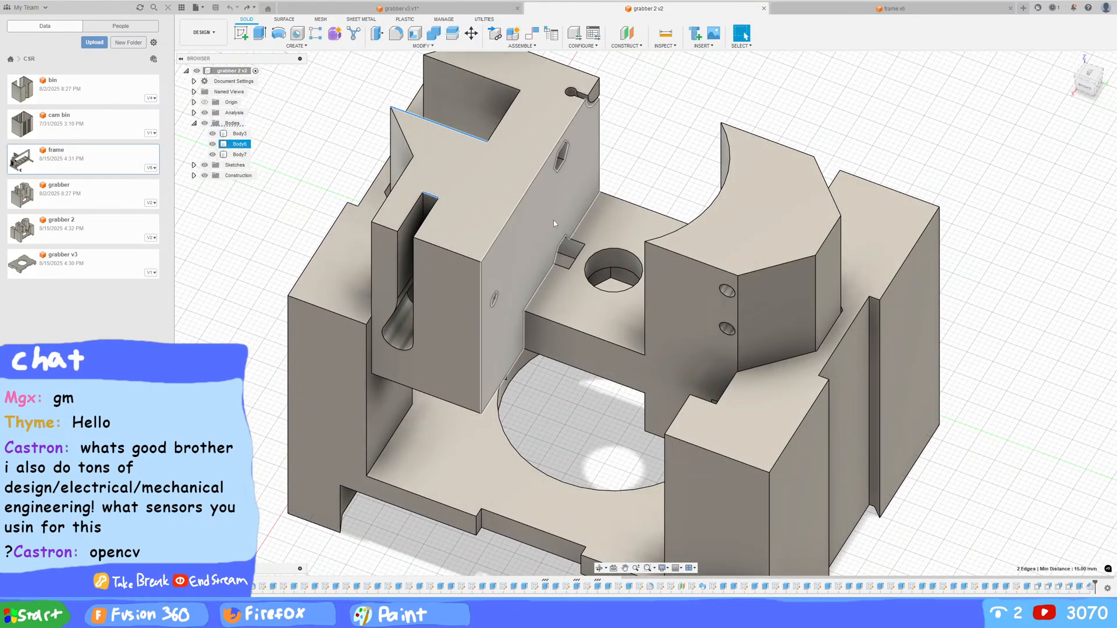
Step: Measure from the narrow slot's rounded face to its corner on the top face of grabber 2, with snap points shown
left_click(1096, 81)
middle_click_drag(492, 136, 637, 175, "shift")
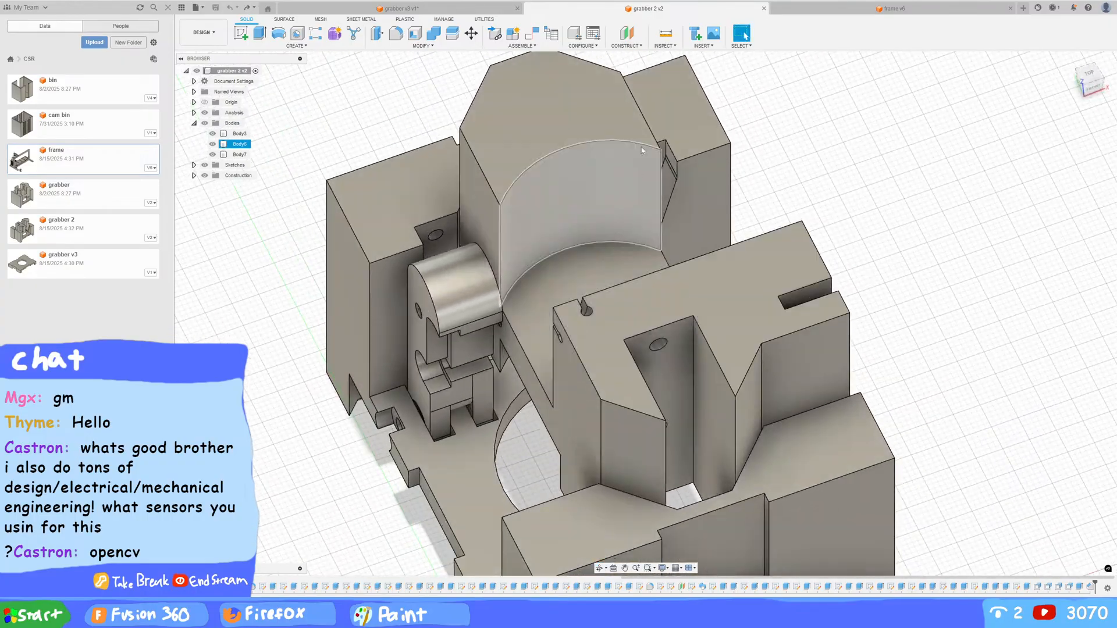
left_click(665, 45)
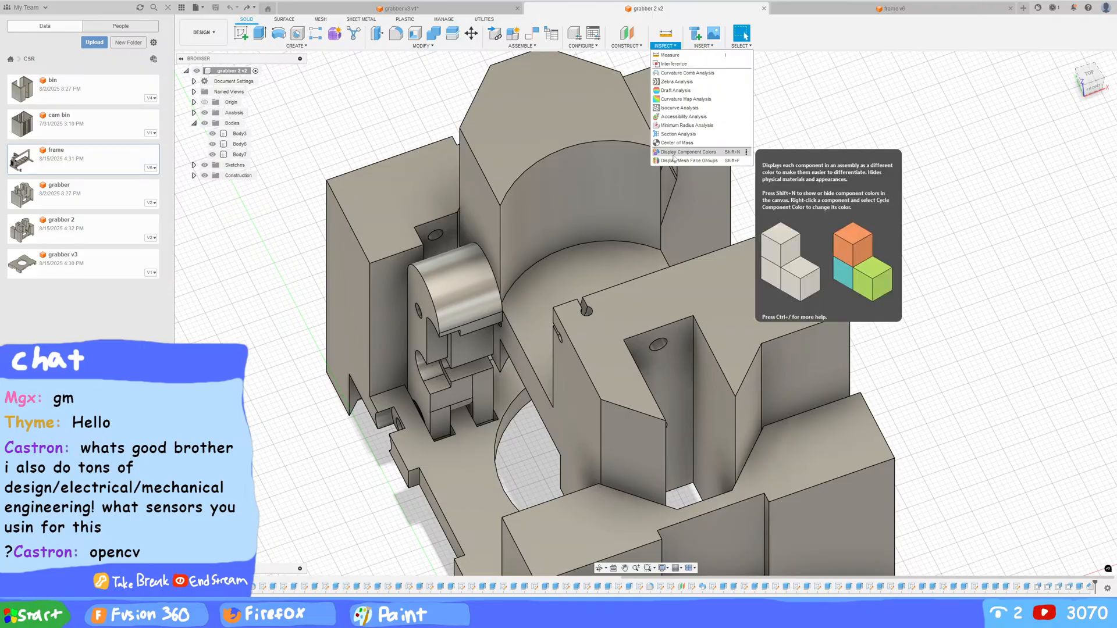
left_click(670, 54)
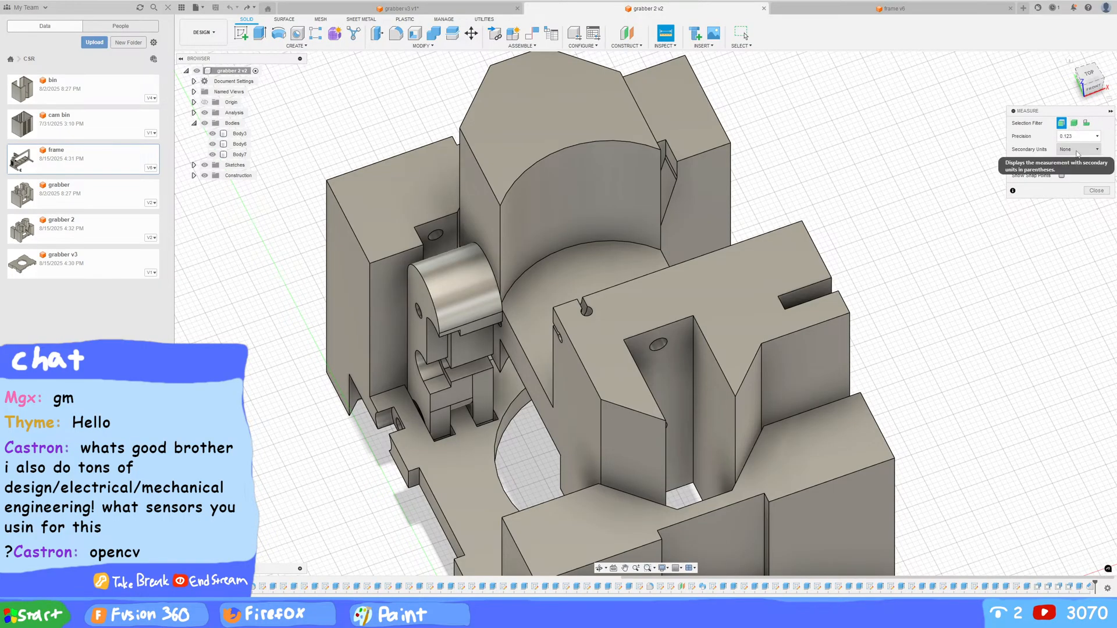
left_click(1061, 175)
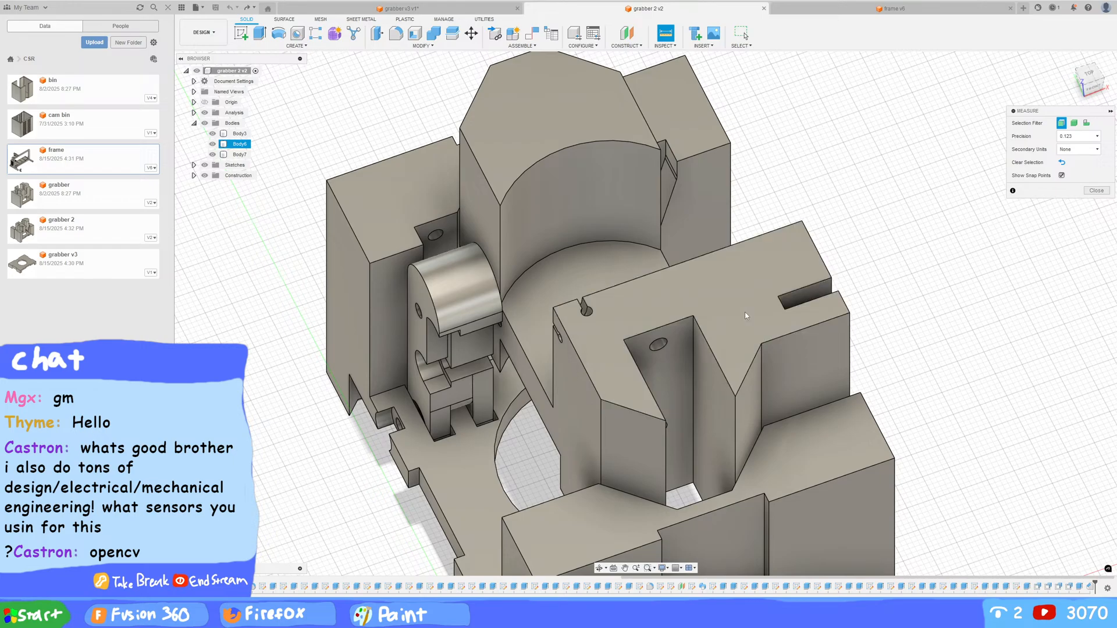
left_click(774, 300)
left_click(779, 298)
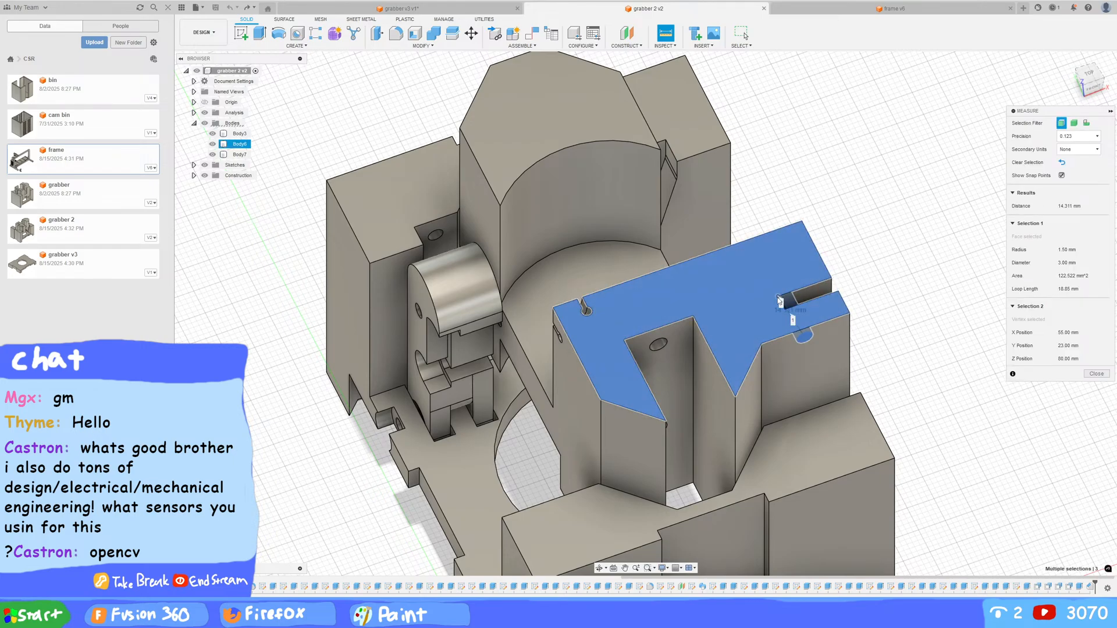
key("Escape")
Step: Start a sketch on the slotted wall's top face in grabber 2 and examine the narrow slot
middle_click_drag(899, 266, 621, 308, "shift")
left_click(620, 311)
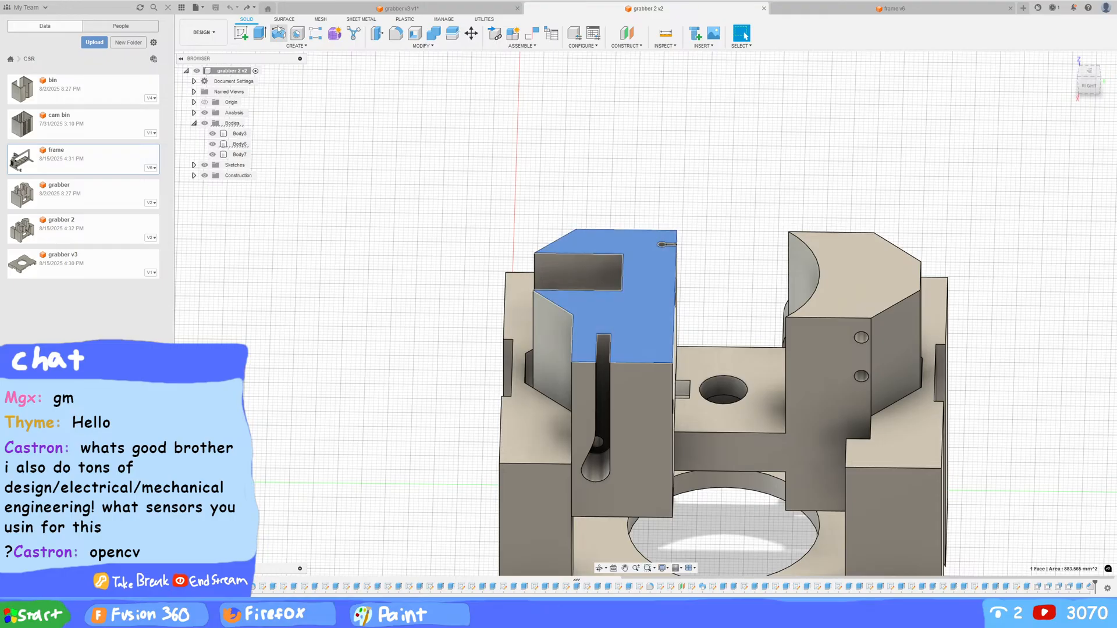
left_click(243, 35)
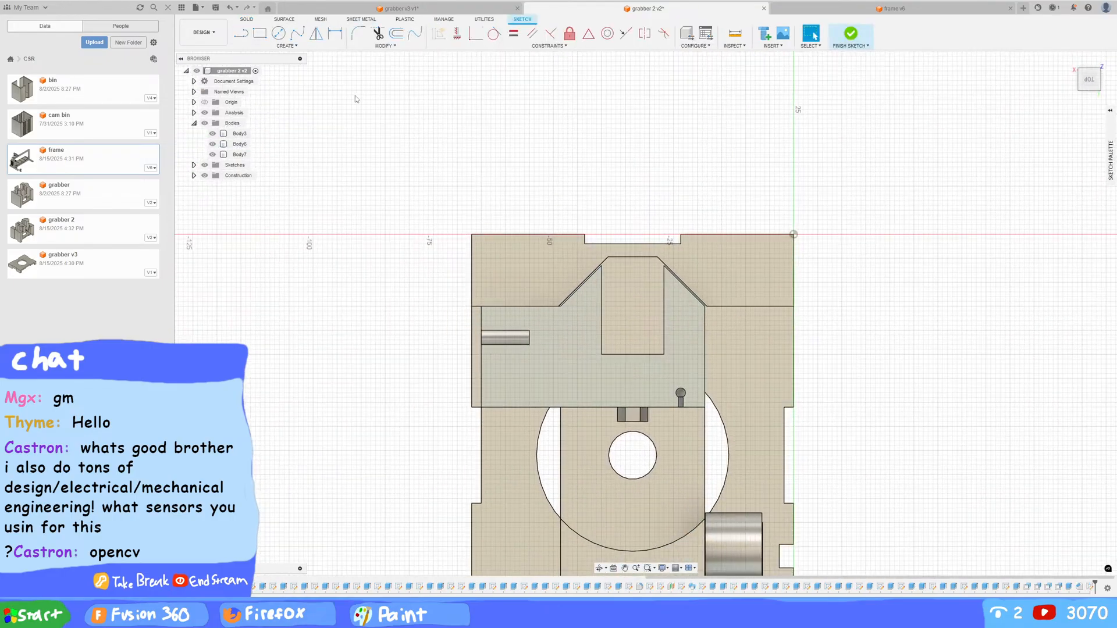
left_click(531, 346)
scroll(601, 348, "up", 4)
key("Escape")
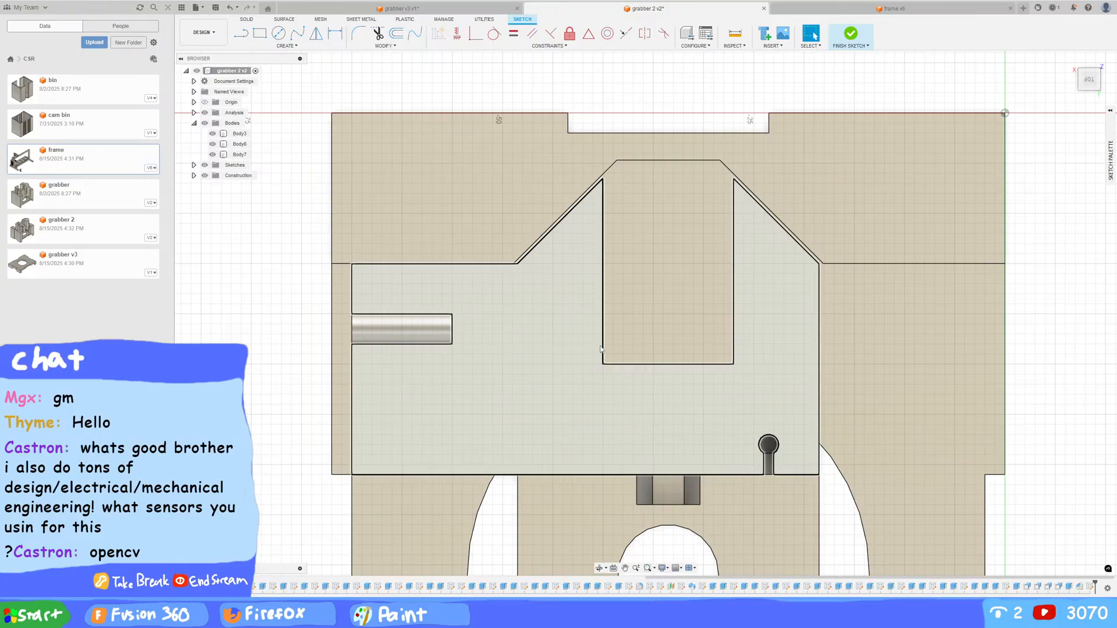
mouse_move(518, 244)
middle_mouse_down("shift")
mouse_move(583, 192)
mouse_move(585, 217)
mouse_move(419, 84)
middle_mouse_up("shift")
Step: Return to grabber v3 and examine the end walls, trapezoidal opening and gaps beside the centre body from several angles
left_click(391, 9)
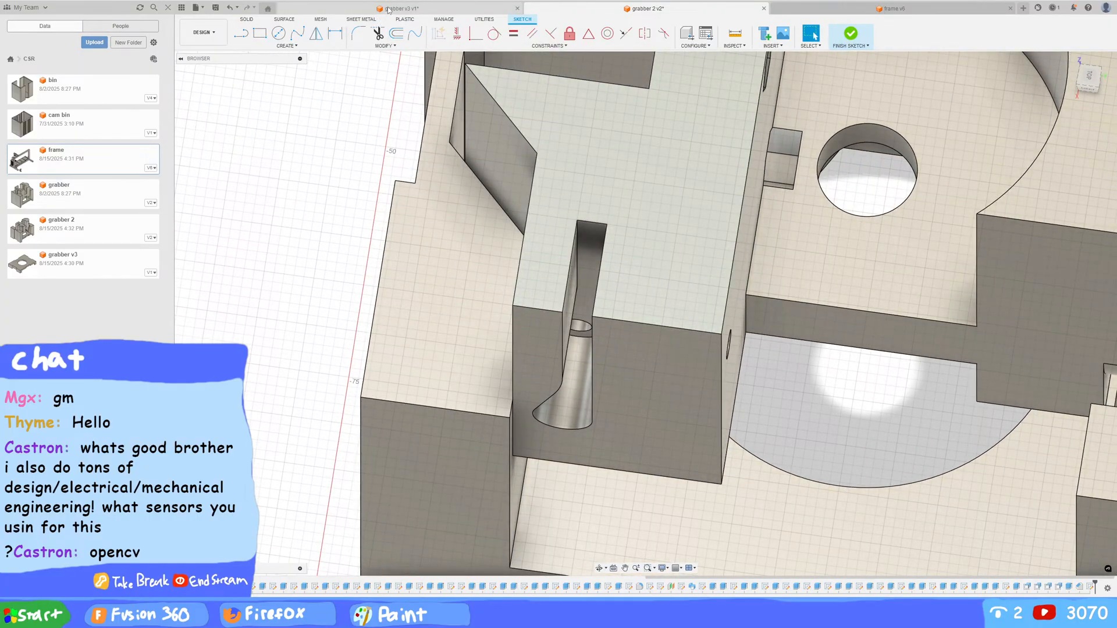
middle_click_drag(666, 251, 734, 234, "shift")
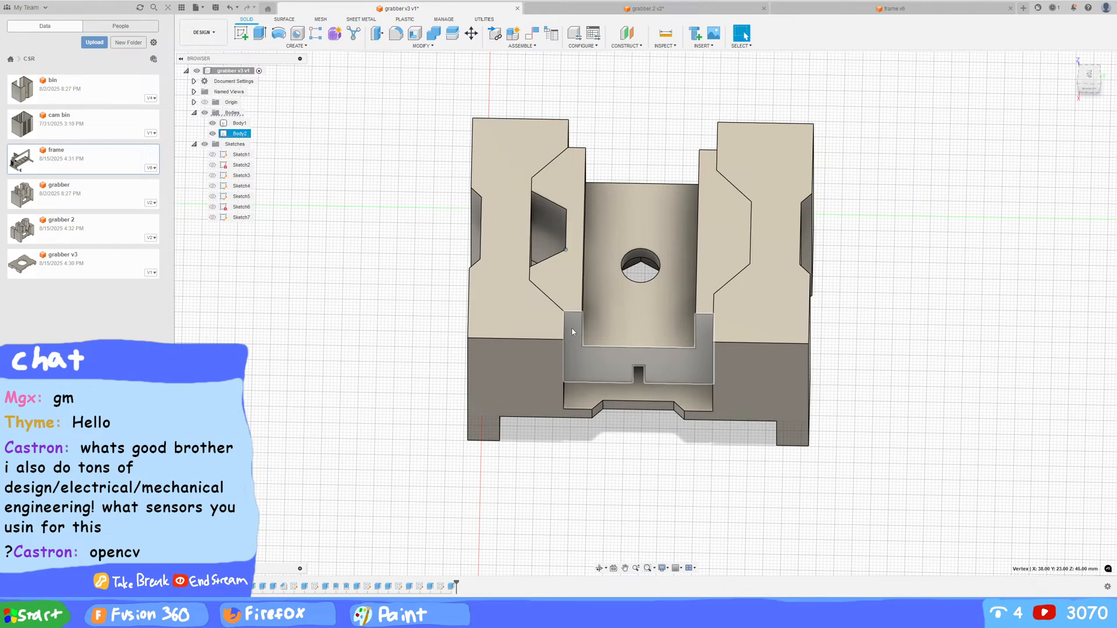
mouse_move(566, 317)
middle_mouse_down("shift")
mouse_move(576, 402)
mouse_move(570, 300)
middle_mouse_up("shift")
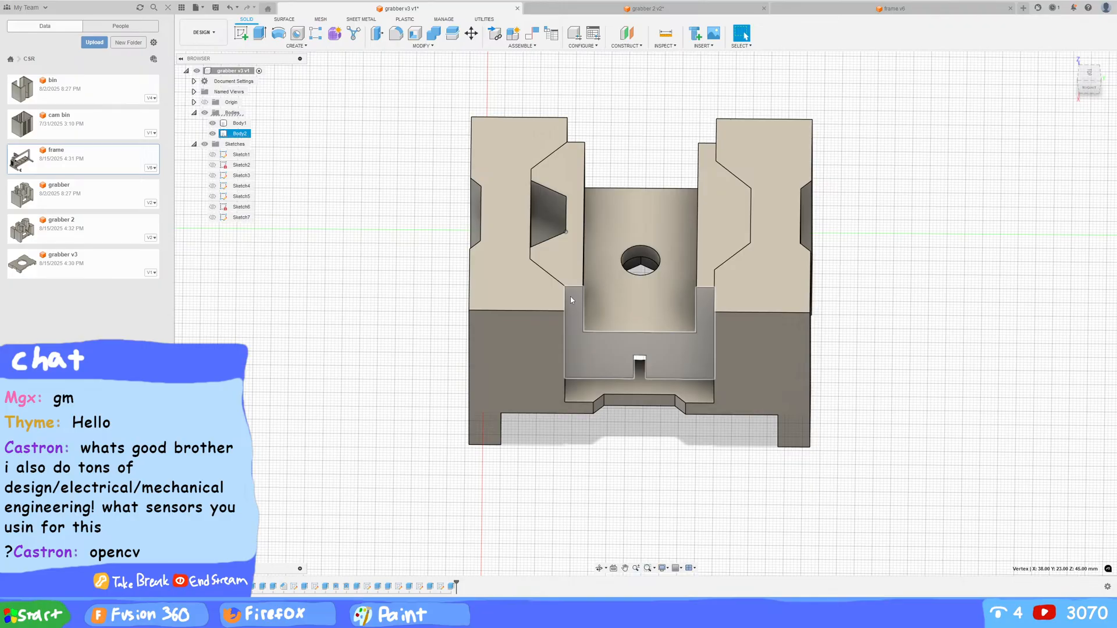
middle_click_drag(570, 296, 527, 306, "shift")
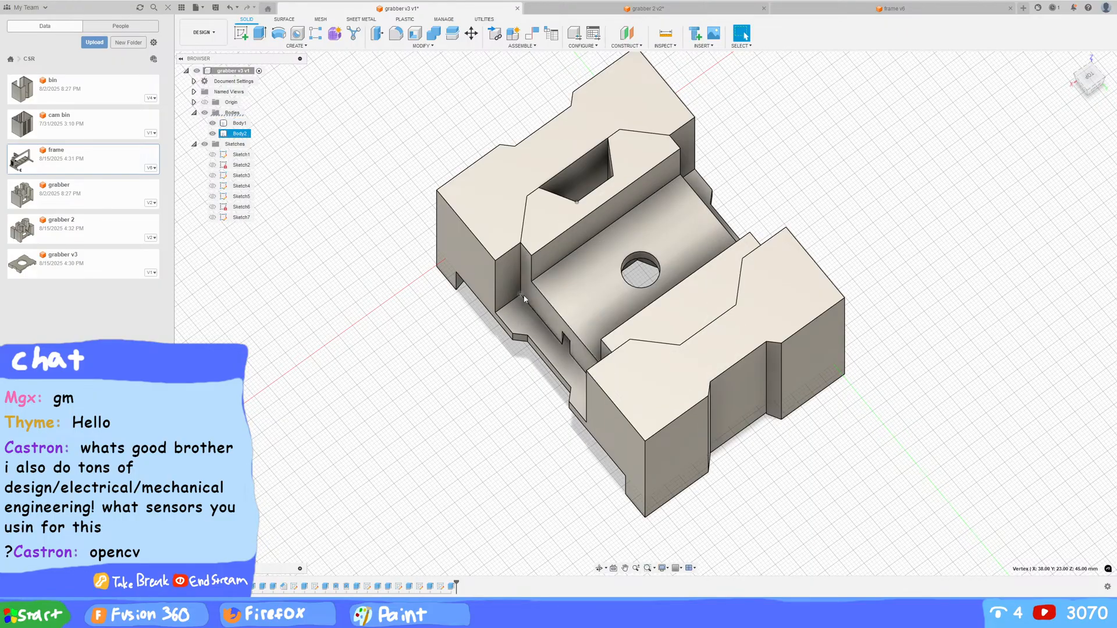
middle_click_drag(505, 314, 544, 314, "shift")
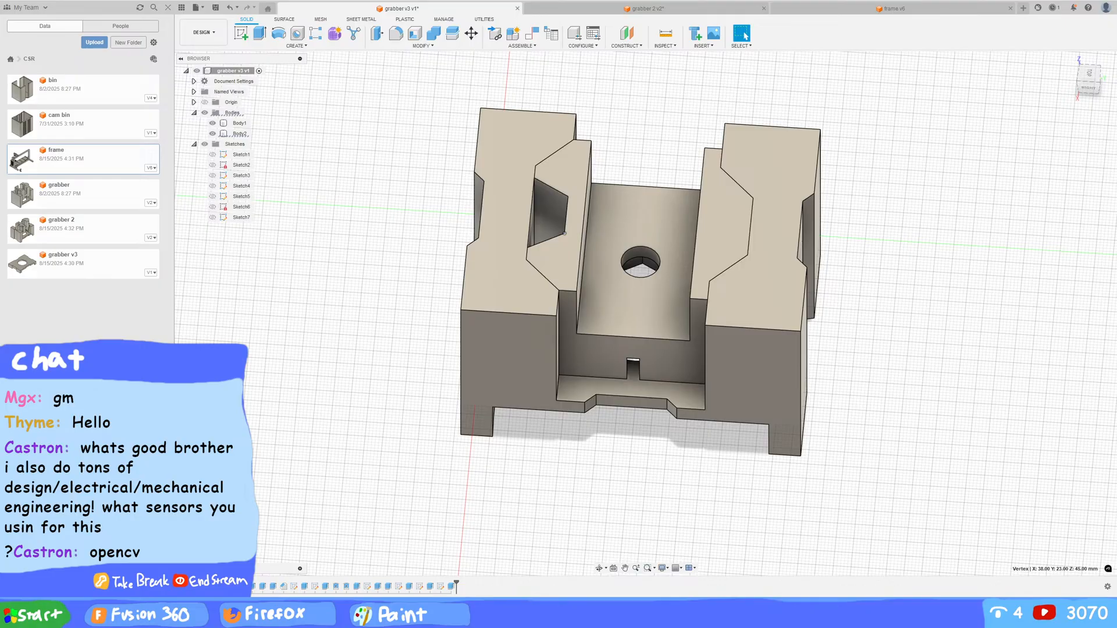
middle_click_drag(372, 239, 532, 319)
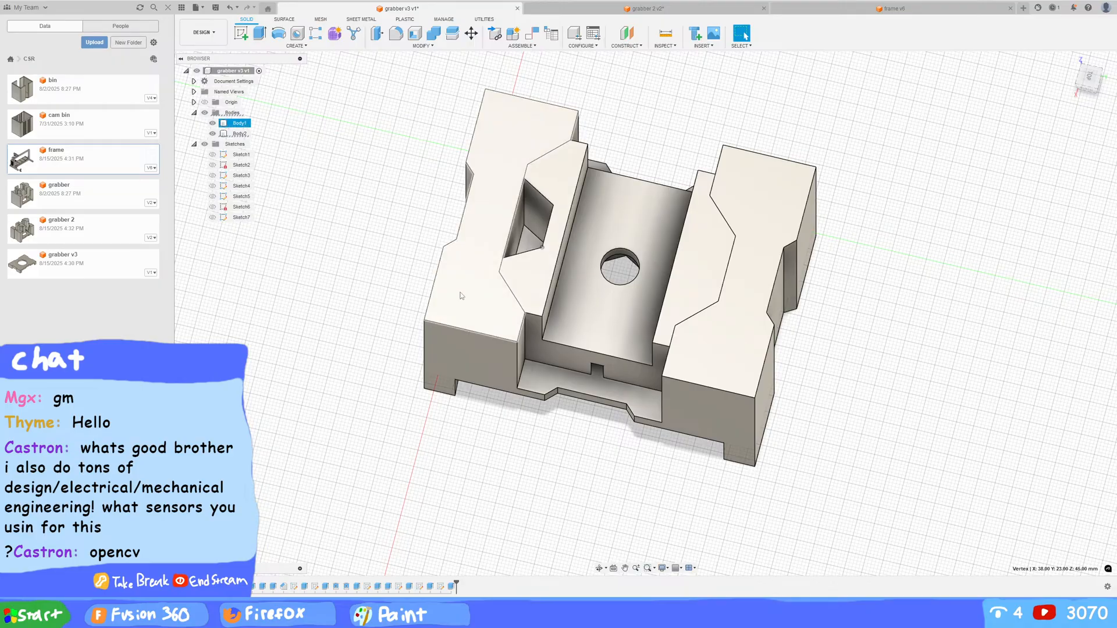
mouse_move(370, 281)
middle_mouse_down("shift")
mouse_move(381, 219)
mouse_move(362, 261)
mouse_move(377, 284)
middle_mouse_up("shift")
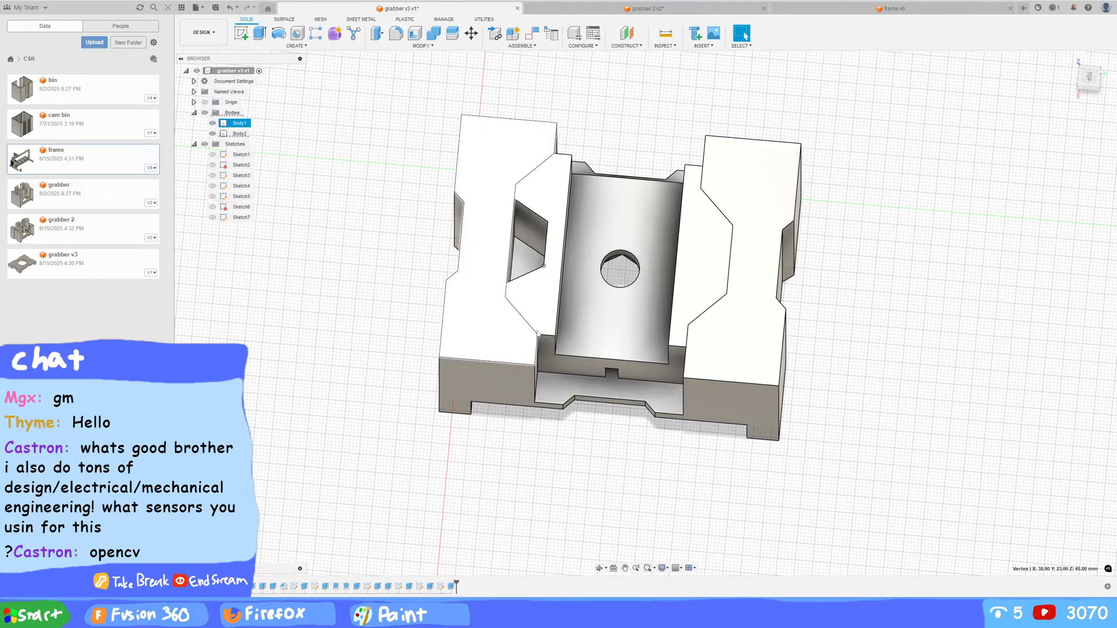
middle_click_drag(614, 453, 606, 381)
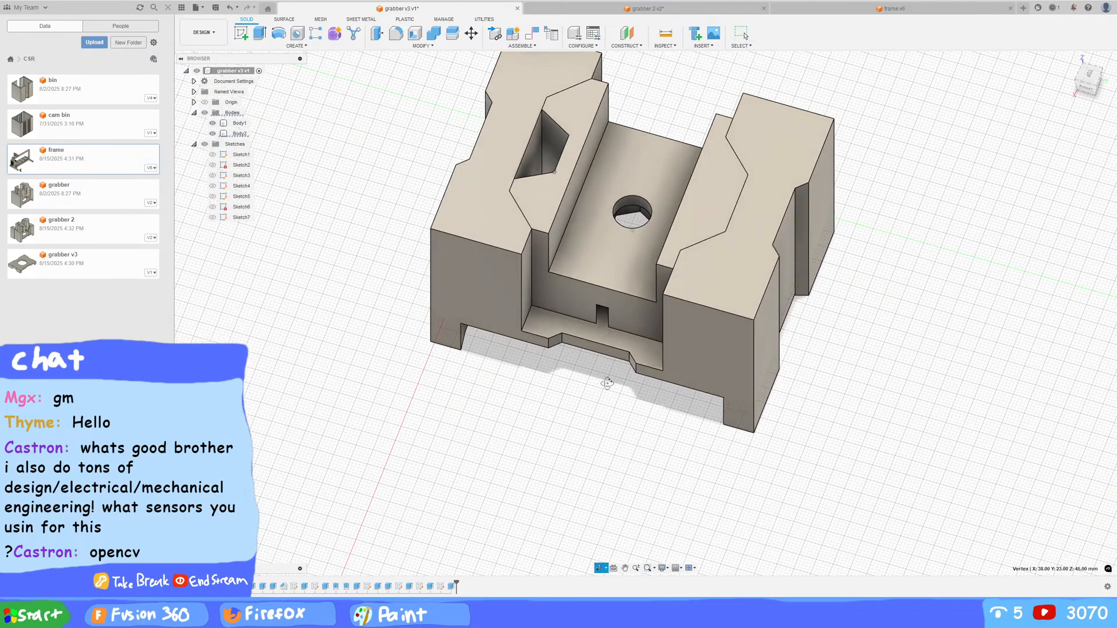
Step: Switch to grabber 2 and measure from the slotted wall's outer end edge to the near edge of its rectangular notch, with snap points hidden
left_click(649, 8)
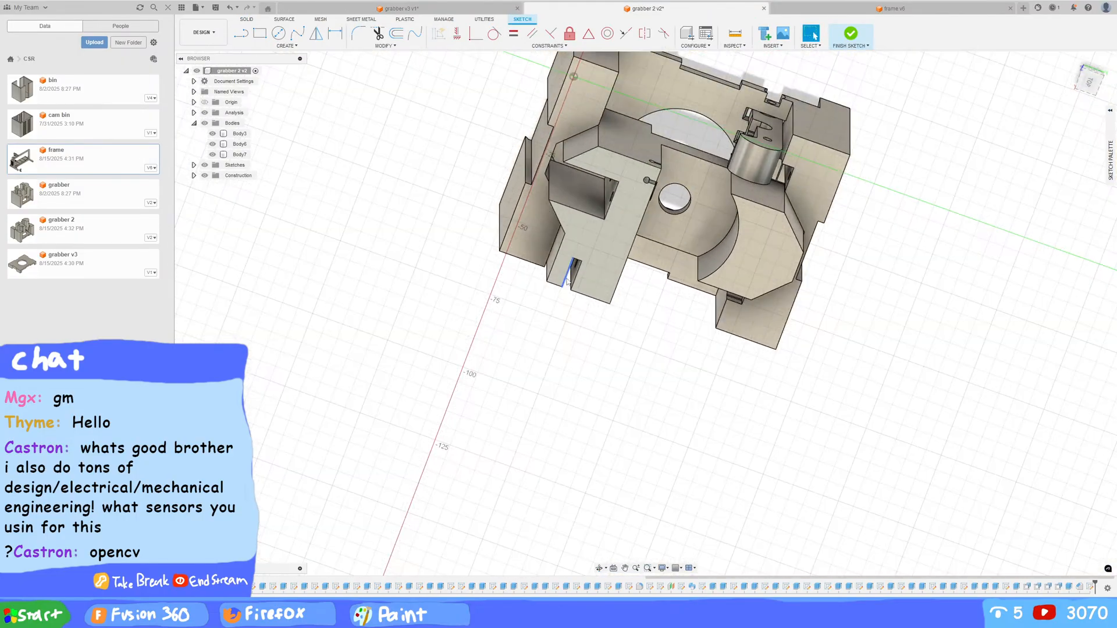
middle_click_drag(472, 324, 389, 269)
mouse_move(439, 227)
middle_mouse_down()
mouse_move(449, 358)
mouse_move(457, 326)
middle_mouse_up()
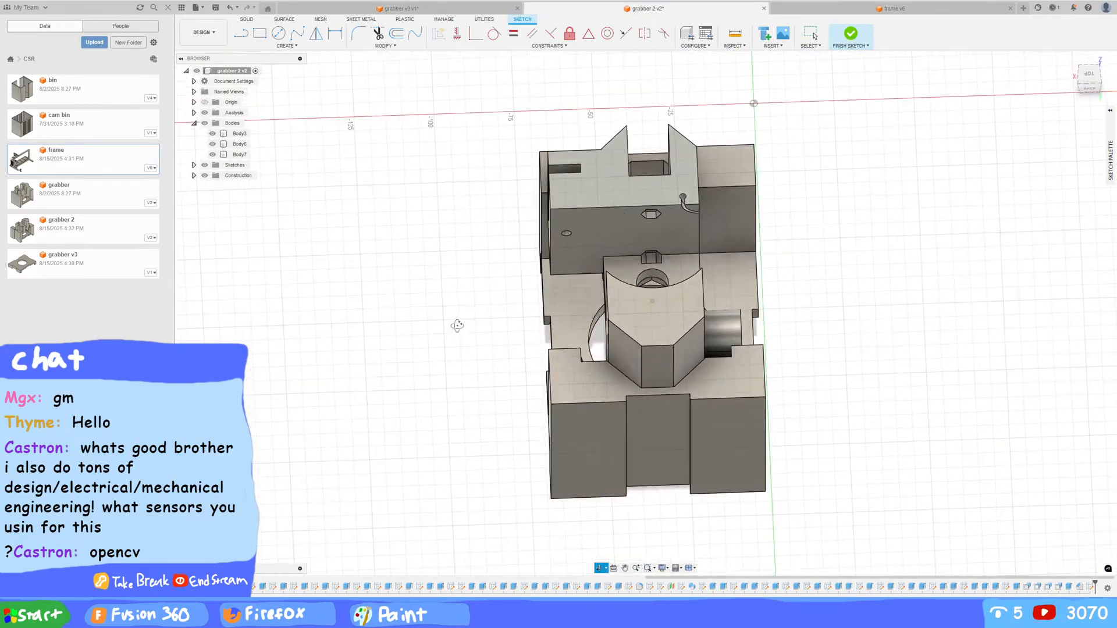
left_click(735, 33)
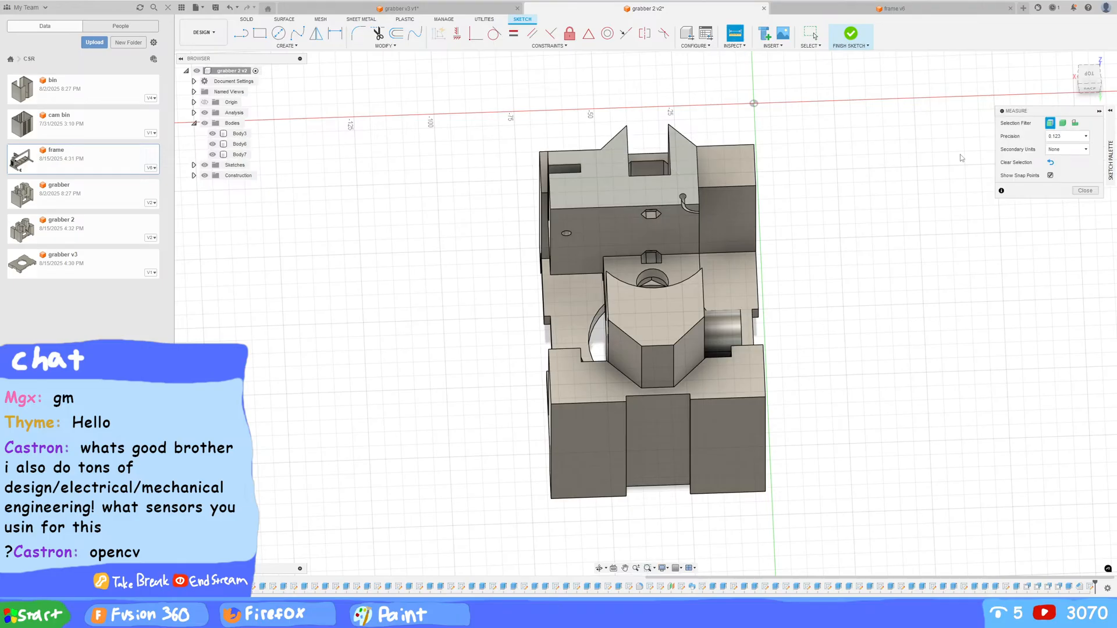
left_click(1049, 175)
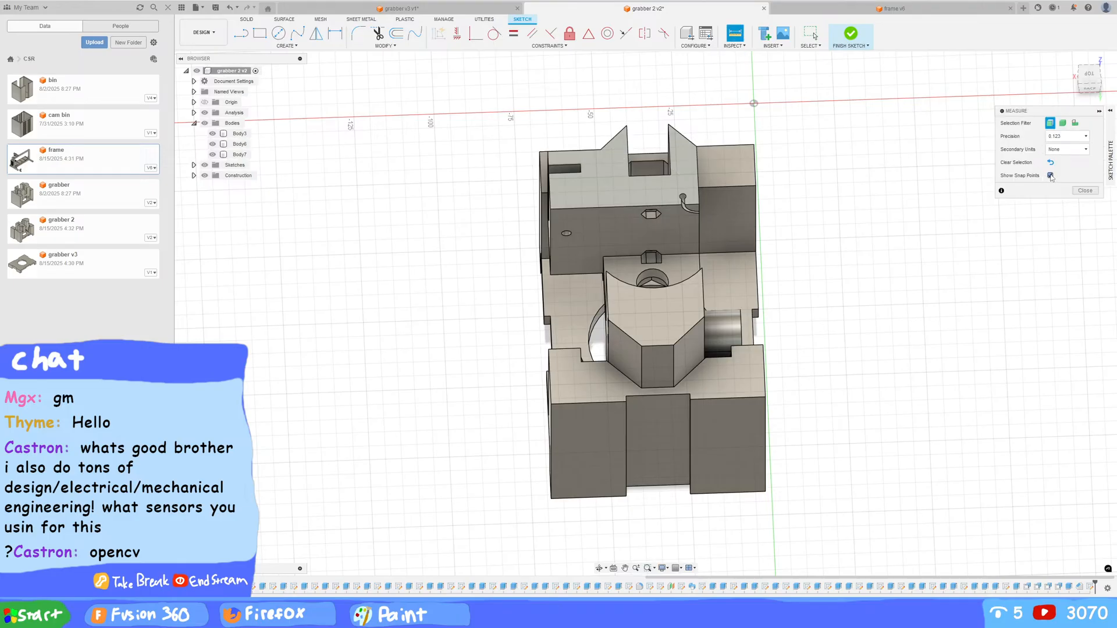
left_click(549, 161)
left_click(629, 165)
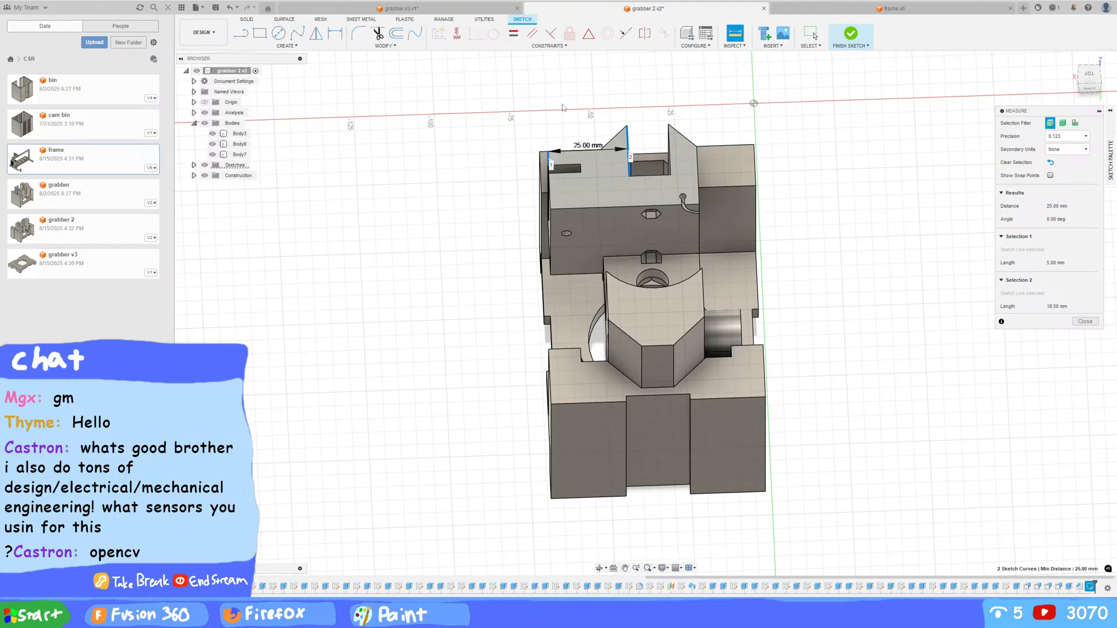
Step: Switch to grabber v3 and measure from the trapezoidal opening's corner to the adjacent end edge of the centre body's wall
left_click(401, 8)
middle_click_drag(430, 239, 436, 332, "shift")
left_click(666, 35)
left_click(615, 218)
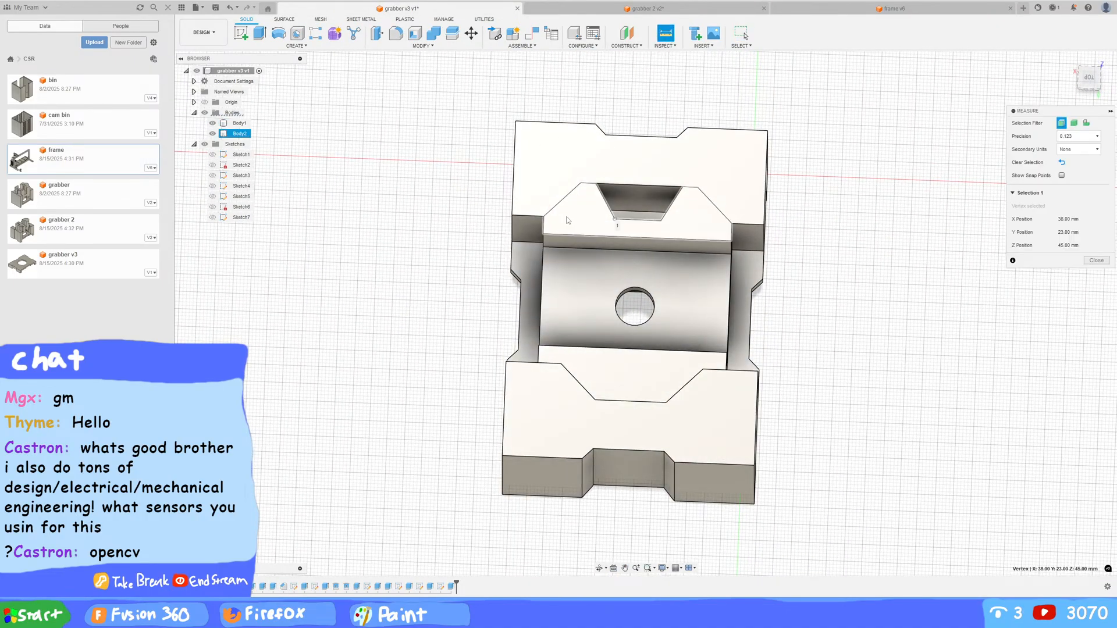
left_click(545, 226)
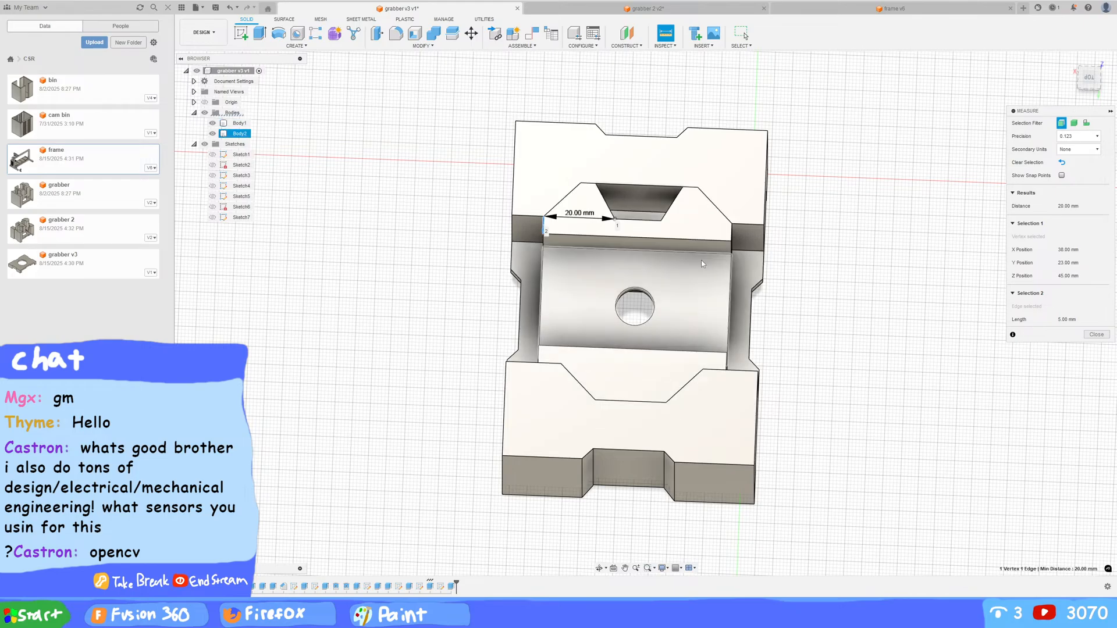
key("Escape")
Step: Open Sketch3 to examine the trapezoid profile lines and their dimensions beside the central circle, and close the sketch
scroll(571, 242, "down", 3)
scroll(571, 242, "up", 3)
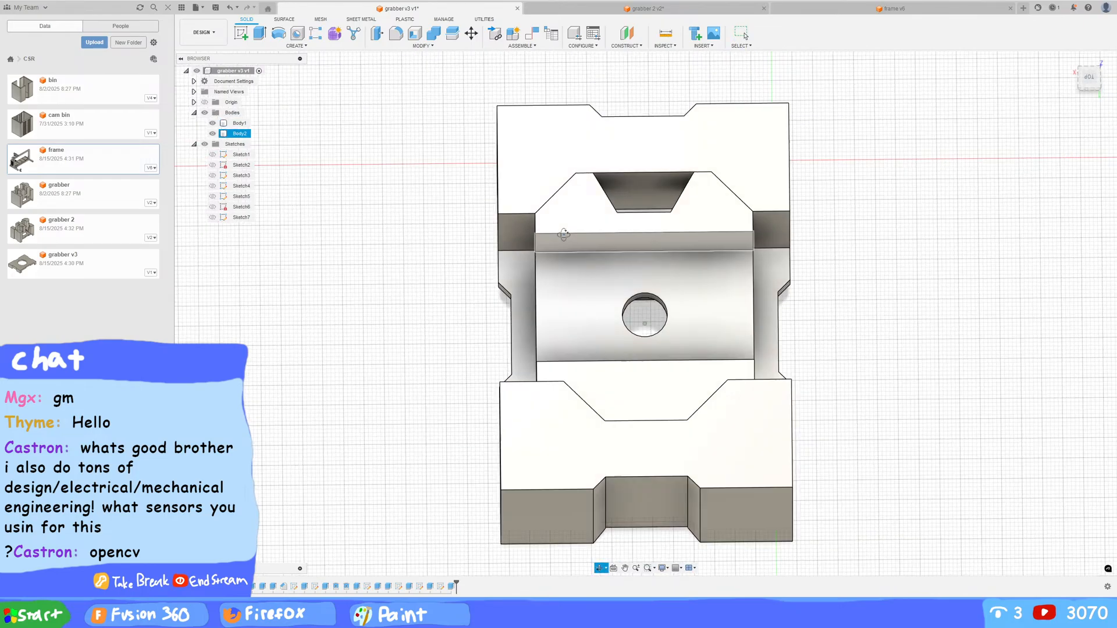
middle_click_drag(571, 242, 599, 216, "shift")
mouse_move(539, 249)
middle_mouse_down("shift")
mouse_move(552, 248)
mouse_move(523, 249)
mouse_move(595, 252)
mouse_move(504, 306)
mouse_move(547, 267)
middle_mouse_up("shift")
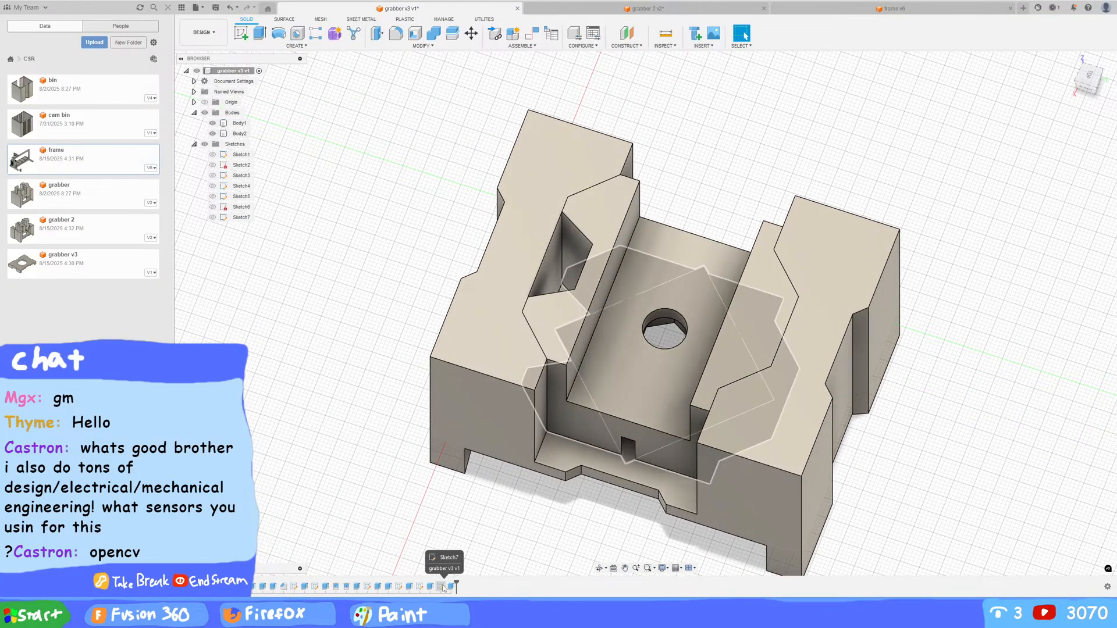
double_click(318, 588)
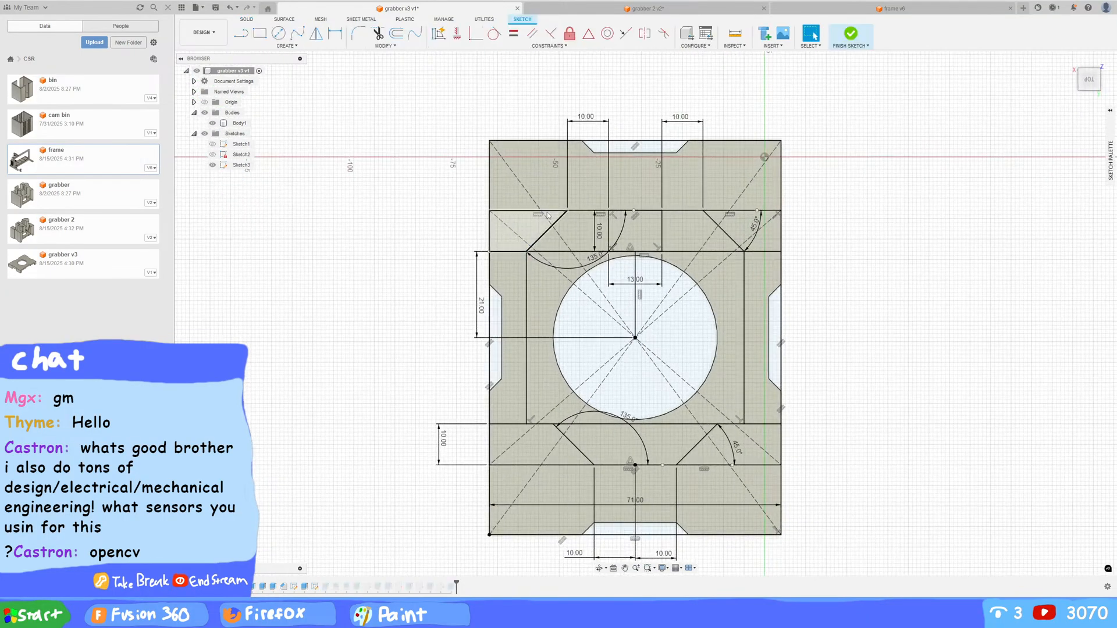
scroll(562, 226, "up", 3)
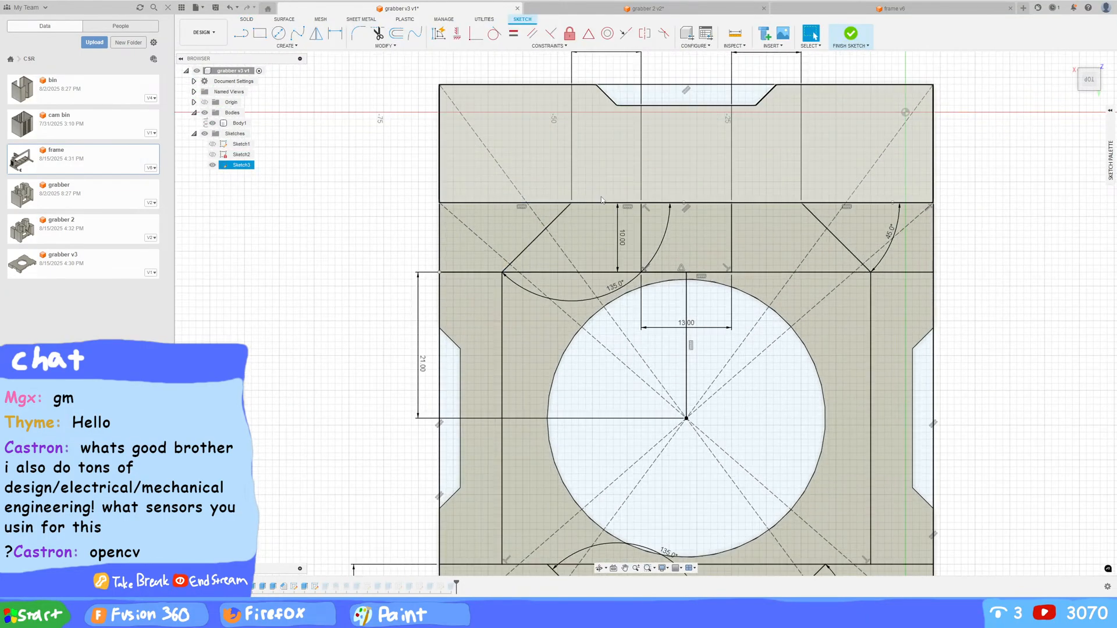
left_click(599, 204)
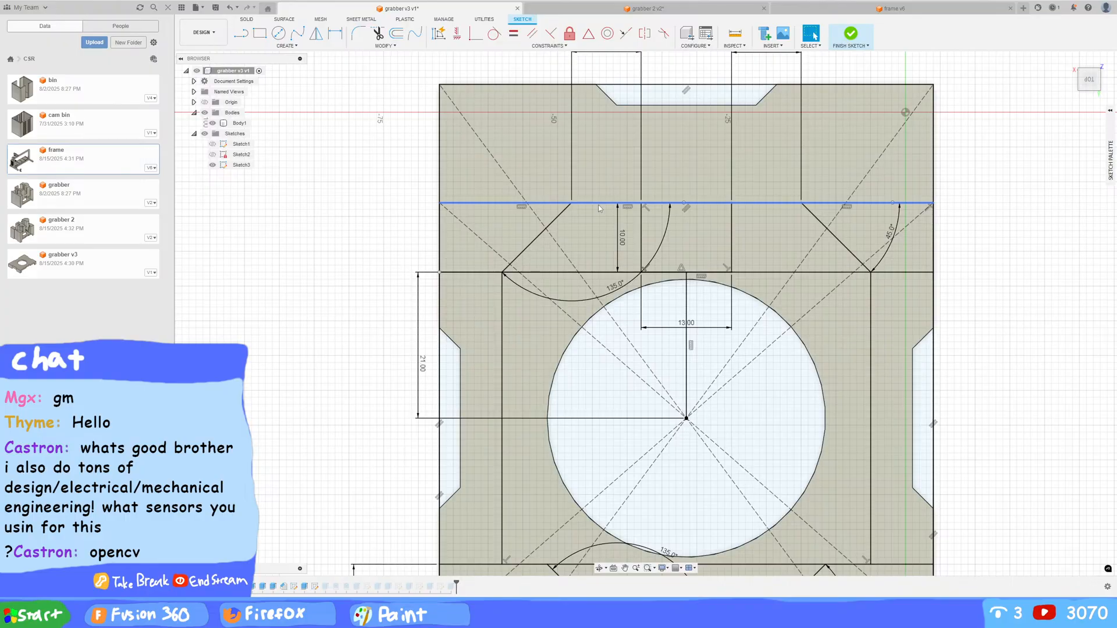
left_click(533, 243)
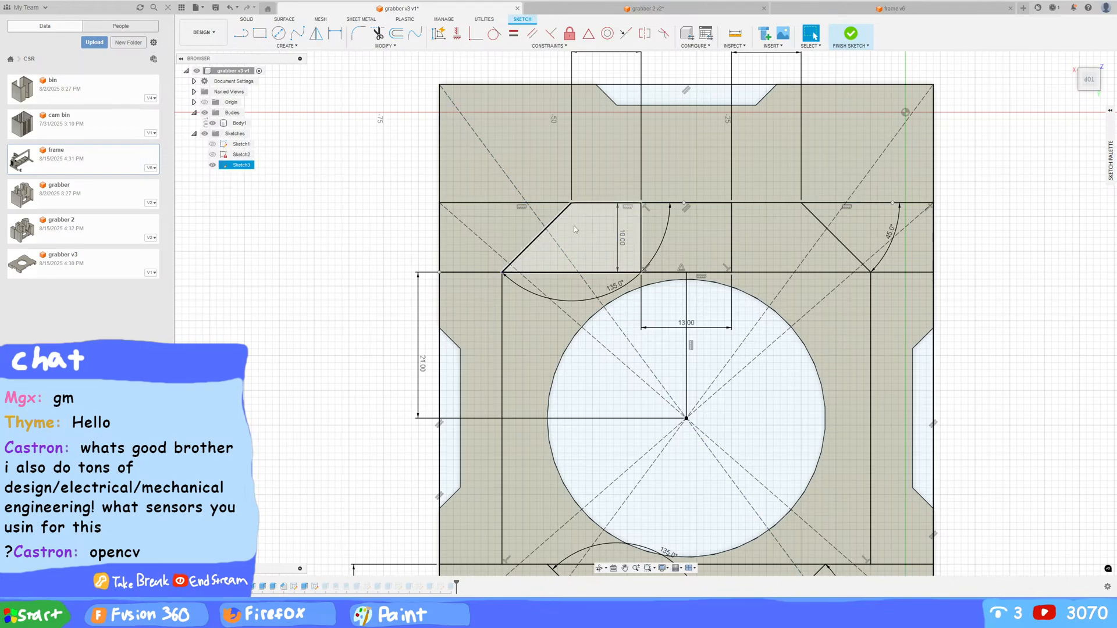
scroll(538, 237, "down", 6)
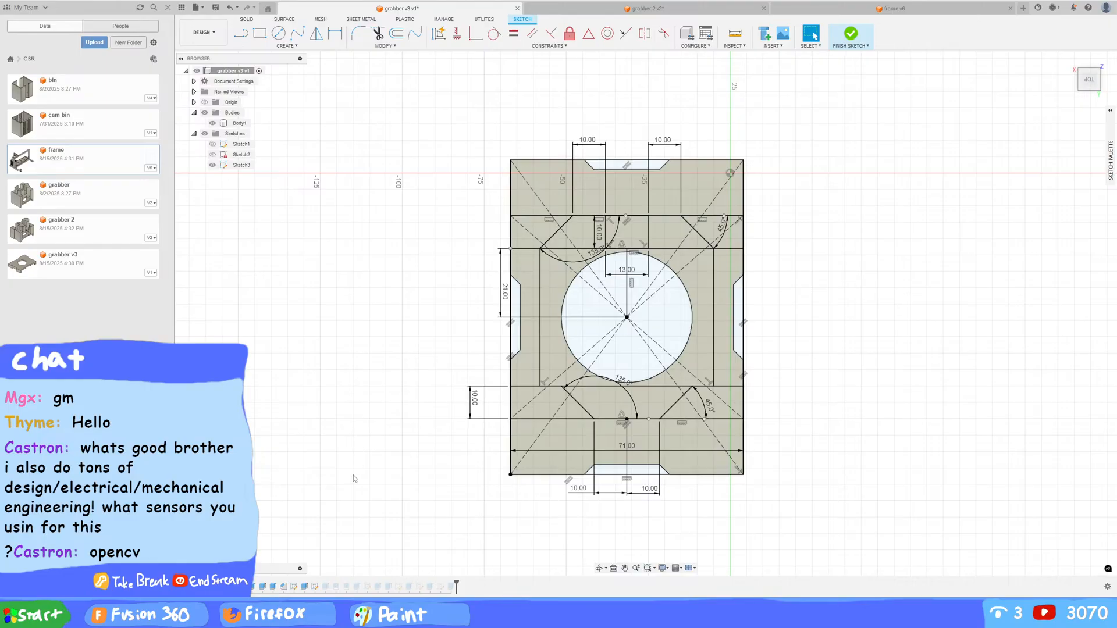
key("F2")
middle_click_drag(709, 525, 751, 489, "shift")
left_click(849, 36)
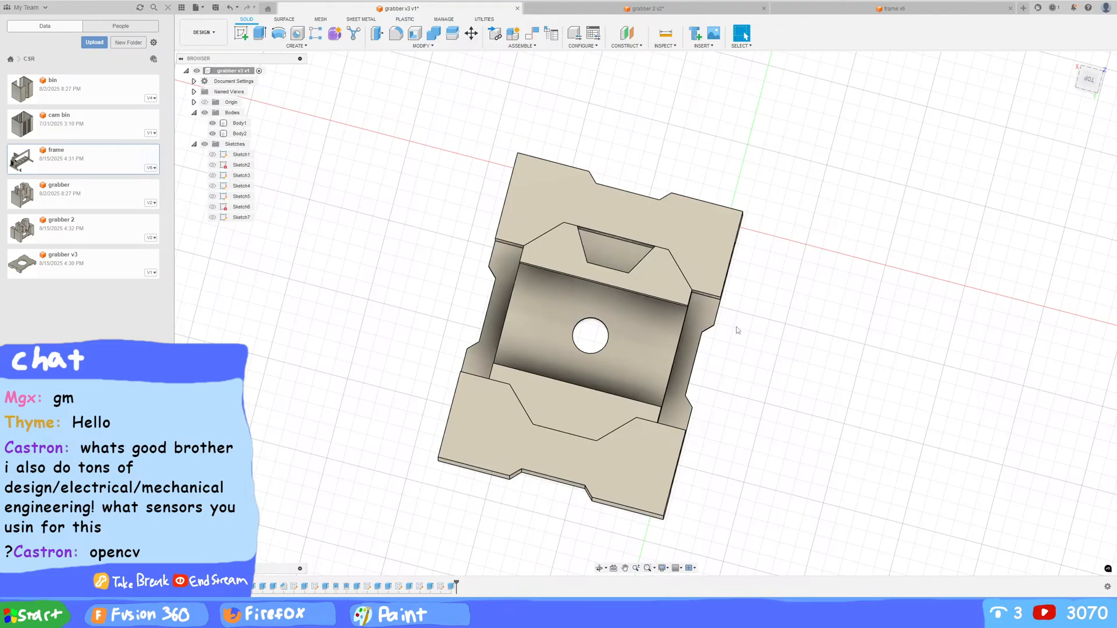
Step: Examine grabber v3's centre channel, round hole, small rectangular slot and side posts from several angles
middle_click_drag(737, 331, 669, 192, "shift")
middle_click_drag(697, 319, 877, 319, "shift")
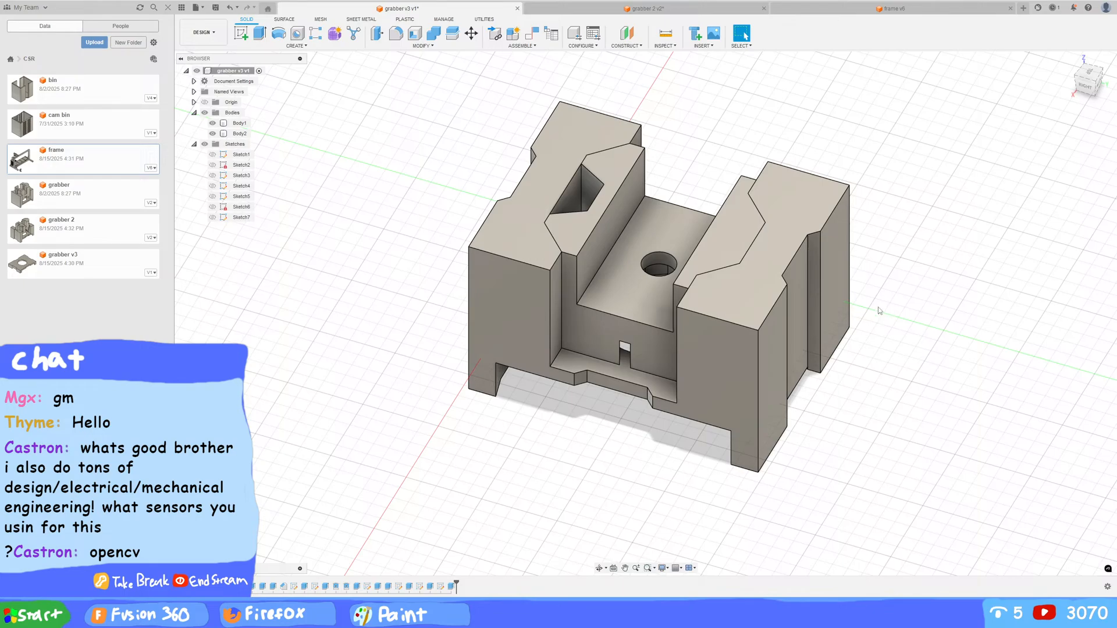
middle_click_drag(361, 390, 354, 427, "shift")
scroll(354, 427, "up", 3)
middle_click_drag(531, 428, 513, 495, "shift")
scroll(535, 495, "down", 3)
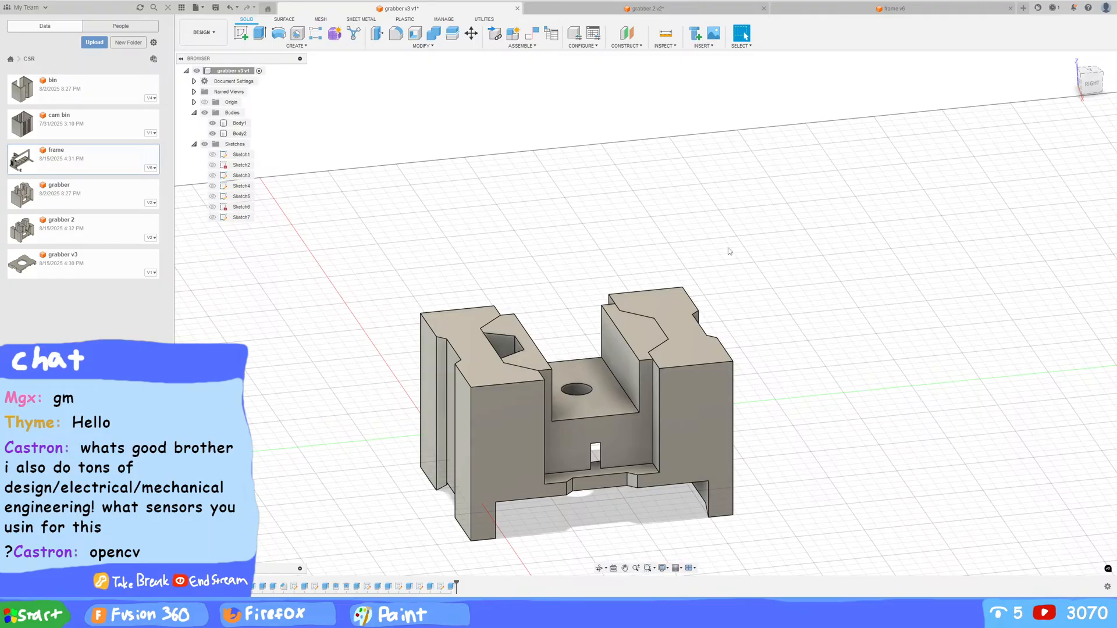
mouse_move(740, 330)
middle_mouse_down("shift")
mouse_move(733, 312)
mouse_move(756, 342)
mouse_move(748, 320)
mouse_move(758, 323)
middle_mouse_up("shift")
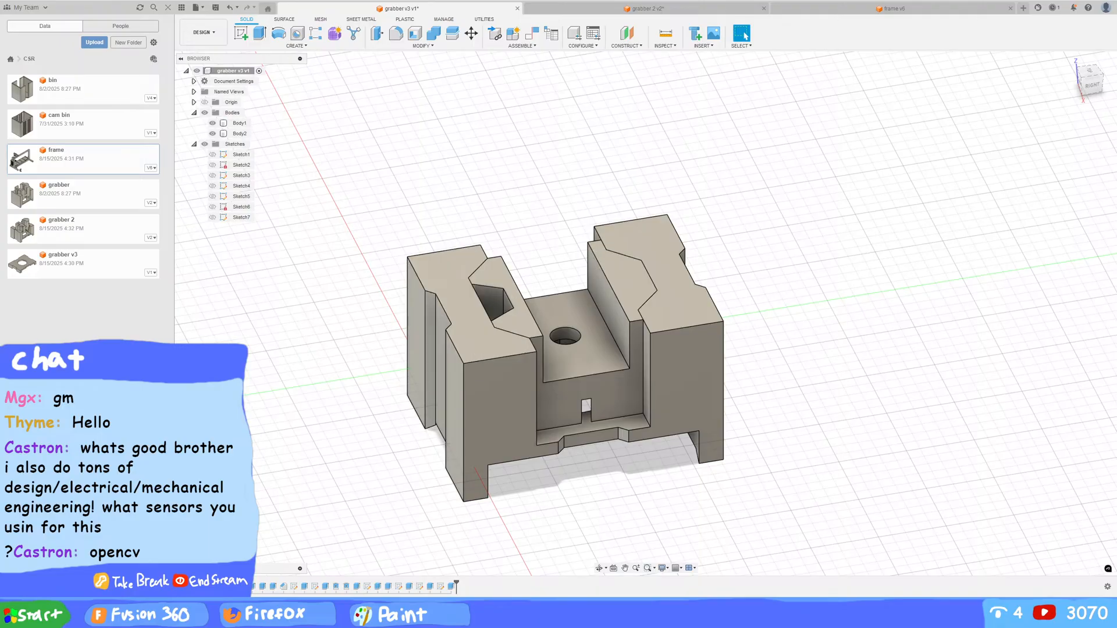
Step: Switch to Paint, clear the canvas and select the Brush tool
key("alt+Tab")
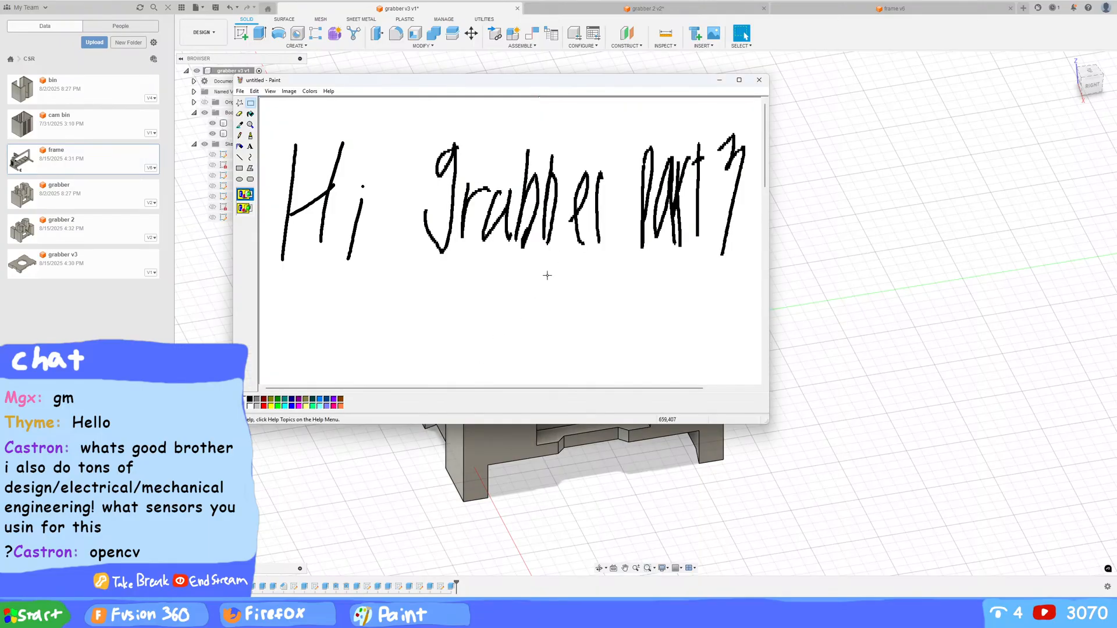
key("super+n")
key("Escape")
key("ctrl+shift+n")
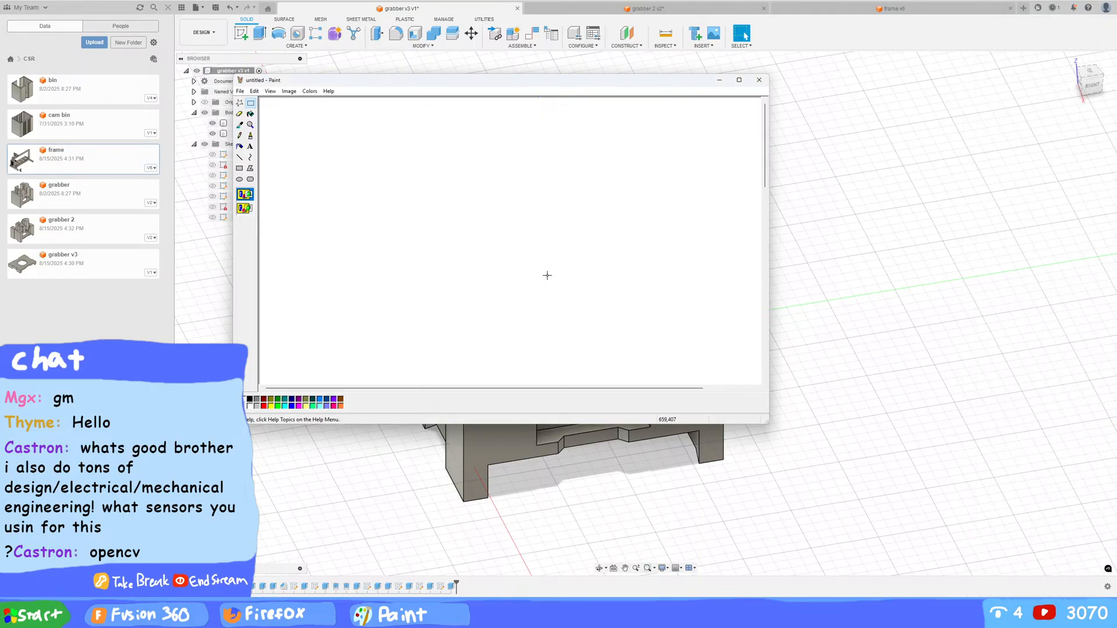
left_click_drag(508, 83, 650, 96)
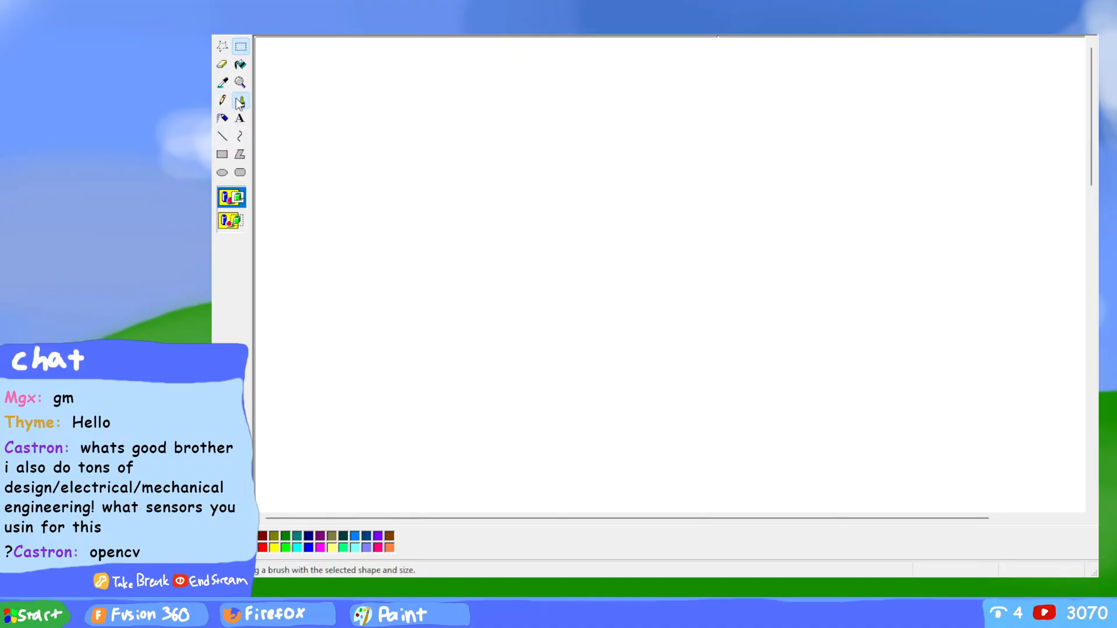
left_click(239, 100)
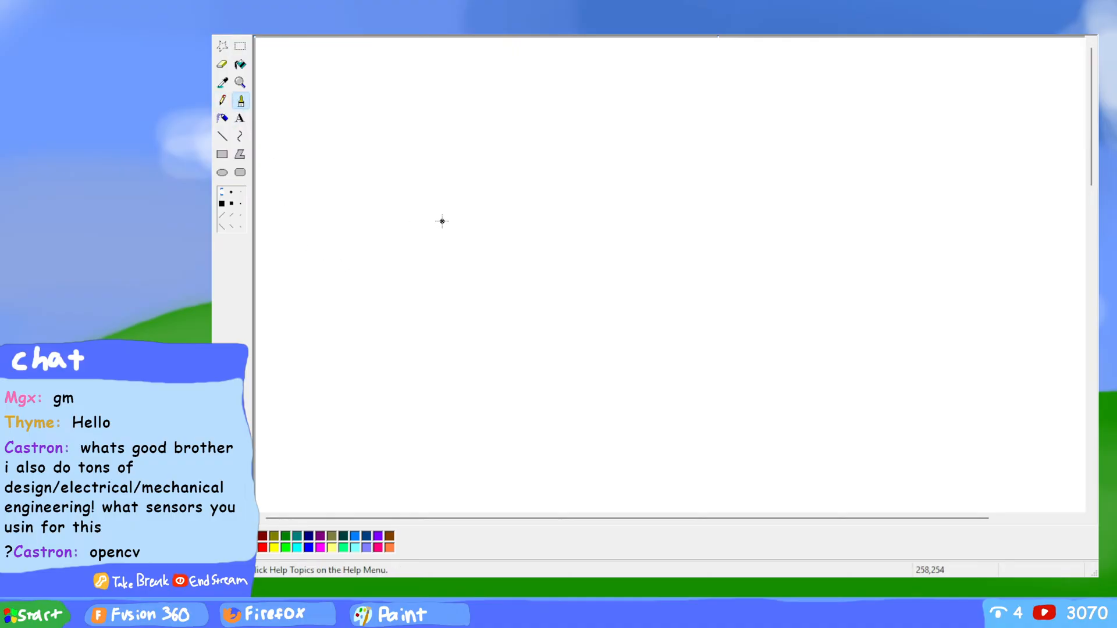
Step: Draw a tilted tube with a circular lower end and a curved downward arrow beside its raised end
mouse_move(376, 228)
left_mouse_down()
mouse_move(412, 227)
mouse_move(404, 211)
mouse_move(376, 213)
mouse_move(373, 224)
mouse_move(374, 235)
mouse_move(402, 195)
mouse_move(572, 97)
left_mouse_up()
mouse_move(402, 249)
left_mouse_down()
mouse_move(586, 149)
mouse_move(605, 118)
mouse_move(596, 100)
mouse_move(569, 98)
left_mouse_up()
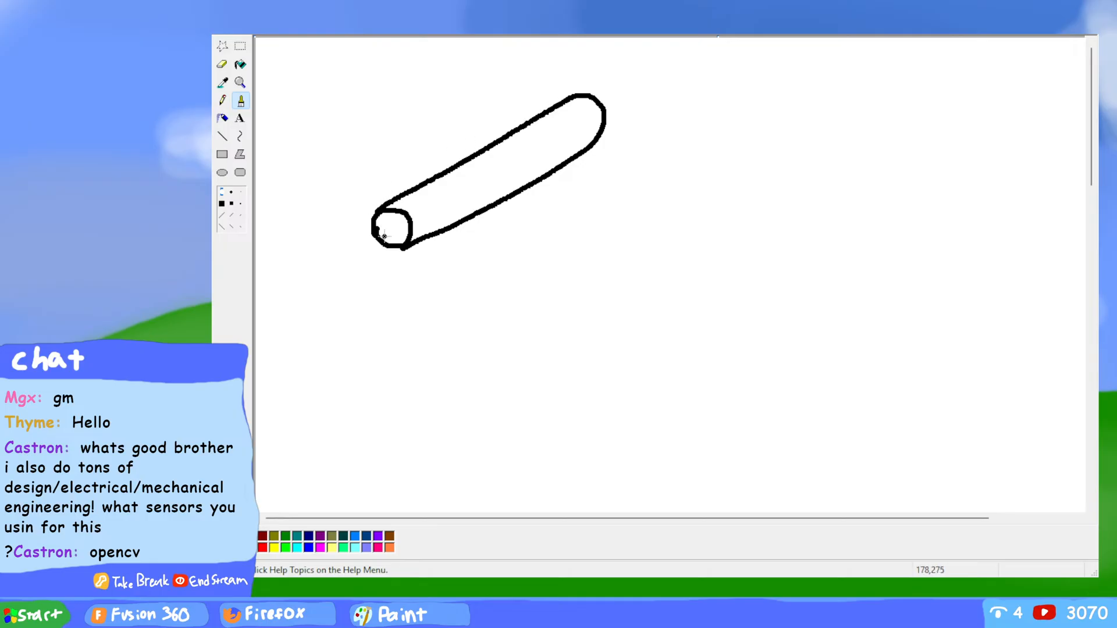
mouse_move(615, 108)
left_mouse_down()
mouse_move(621, 181)
mouse_move(634, 178)
left_mouse_up()
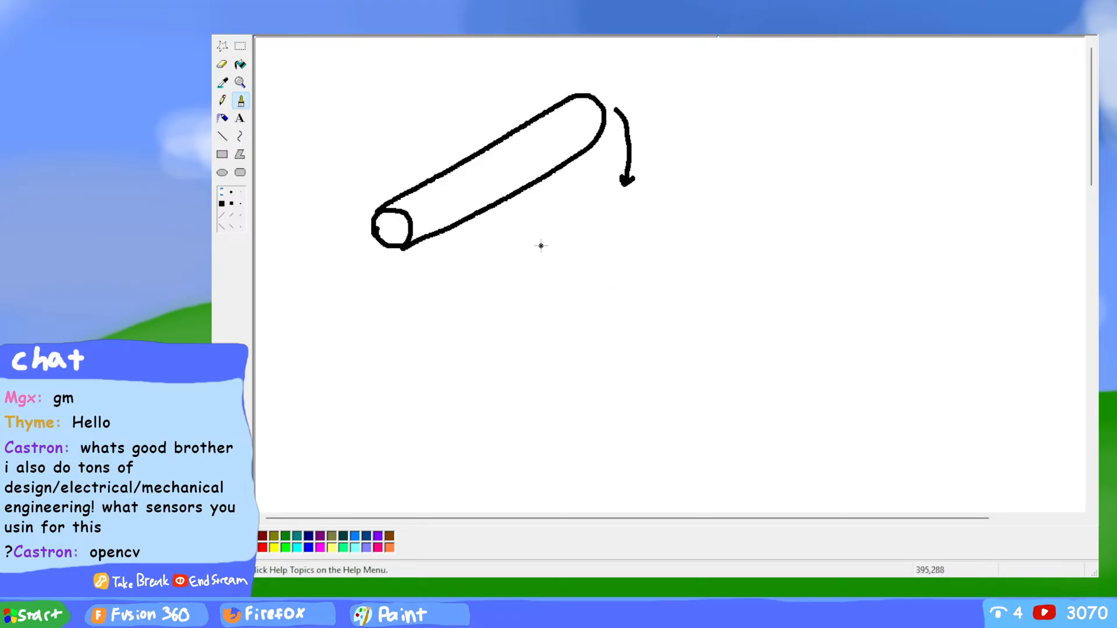
Step: Draw a second, steeper tube below the first with a downward arrow inside and a circle at its lower end
mouse_move(532, 369)
left_mouse_down()
mouse_move(570, 254)
mouse_move(614, 218)
mouse_move(613, 280)
mouse_move(574, 383)
mouse_move(556, 395)
mouse_move(536, 389)
mouse_move(533, 369)
left_mouse_up()
left_click_drag(609, 315, 599, 385)
key("ctrl+z")
left_click_drag(602, 237, 596, 289)
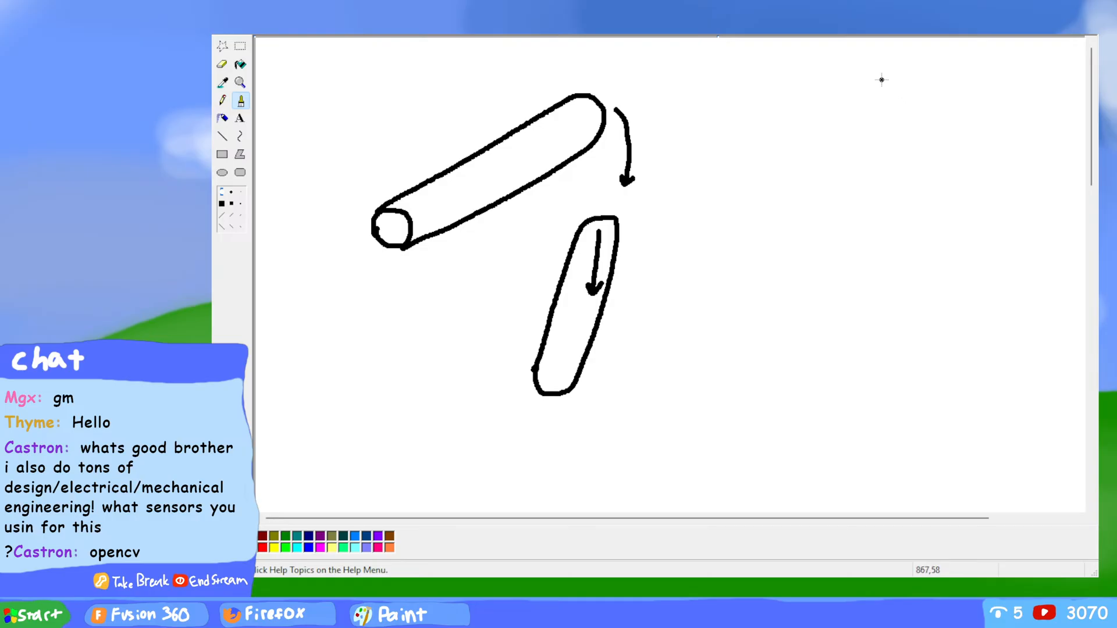
mouse_move(562, 359)
left_mouse_down()
mouse_move(539, 385)
mouse_move(569, 378)
mouse_move(556, 365)
left_mouse_up()
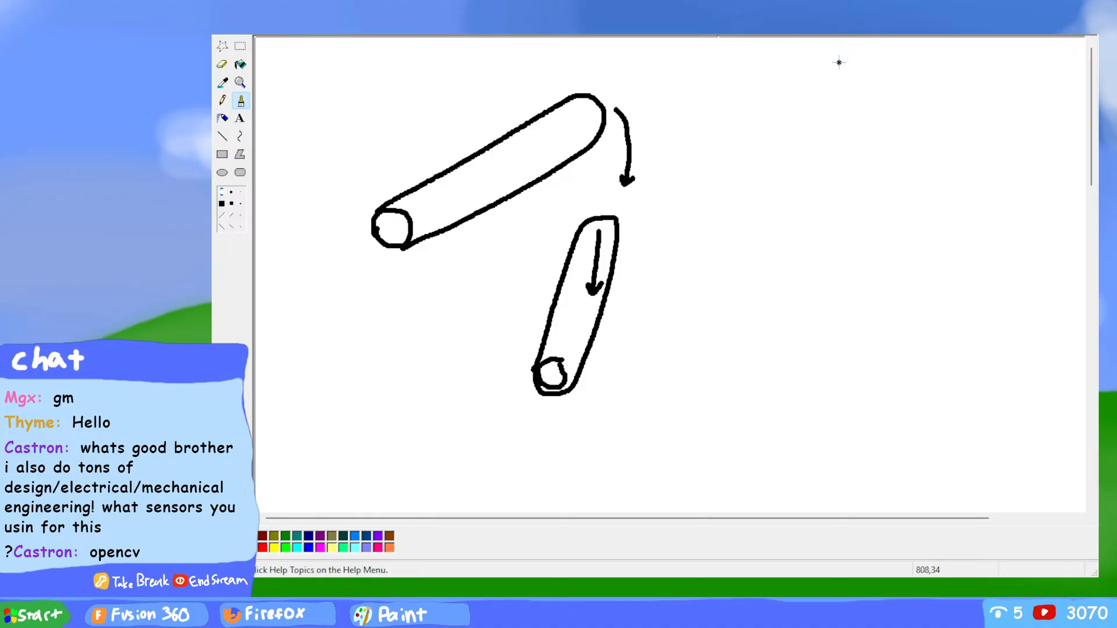
left_click_drag(839, 65, 835, 133)
mouse_move(840, 63)
left_mouse_down()
mouse_move(852, 72)
mouse_move(842, 86)
mouse_move(854, 69)
mouse_move(899, 76)
left_mouse_up()
key("ctrl+z")
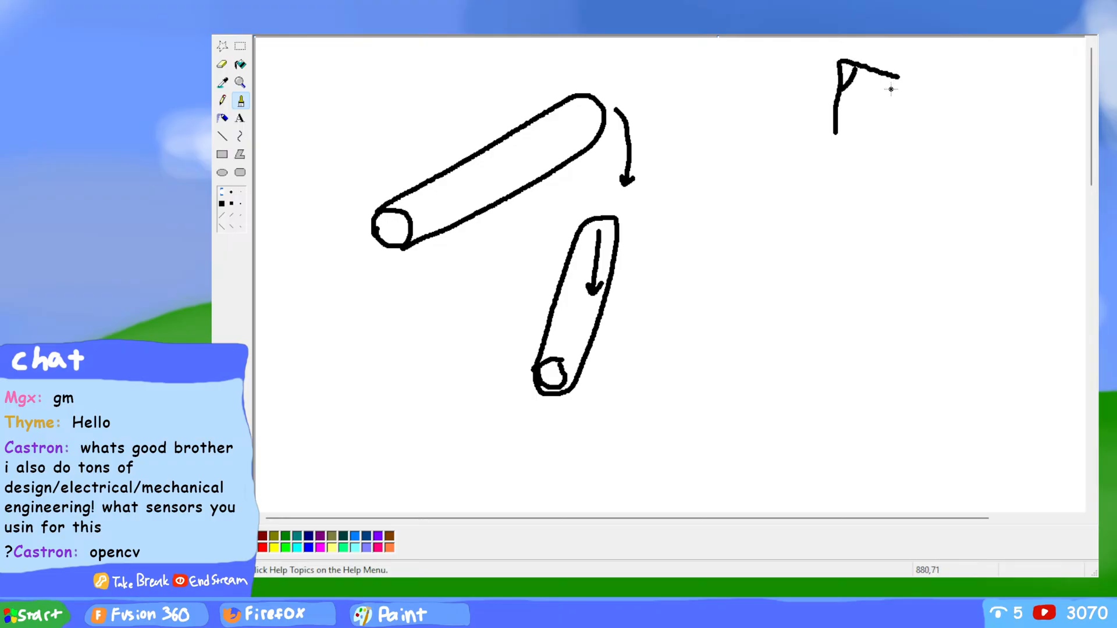
key("ctrl+z")
key("ctrl+z")
key("ctrl+z")
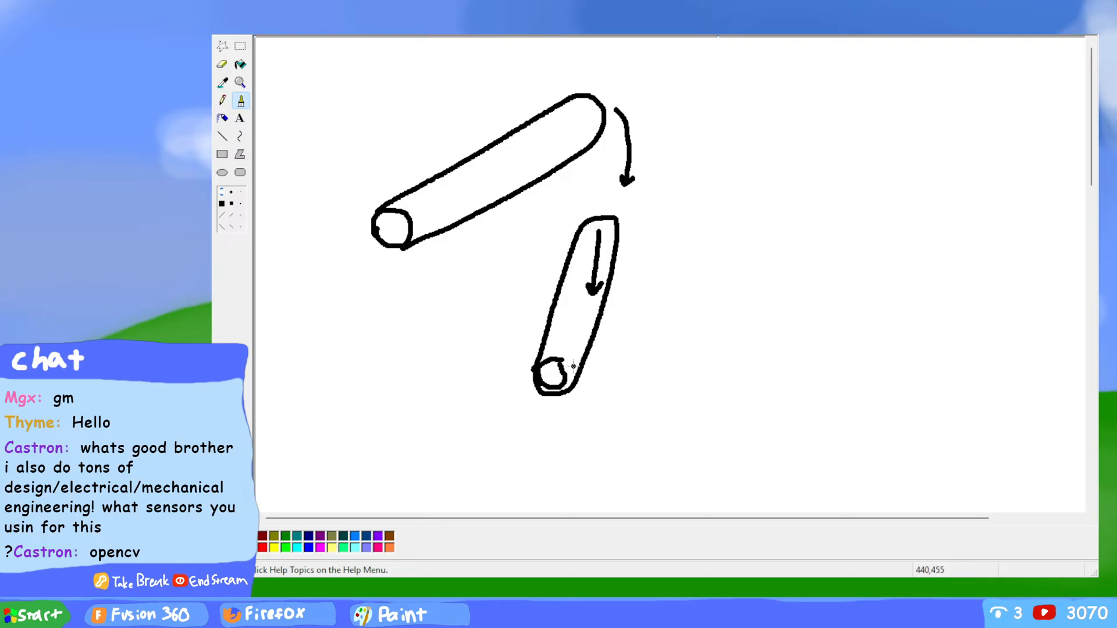
Step: Mark a centre line along the first tube, and draw a right triangle labelled H with the note "H=gravity"
left_click_drag(578, 118, 394, 228)
mouse_move(482, 178)
left_mouse_down()
mouse_move(493, 199)
mouse_move(499, 174)
left_mouse_up()
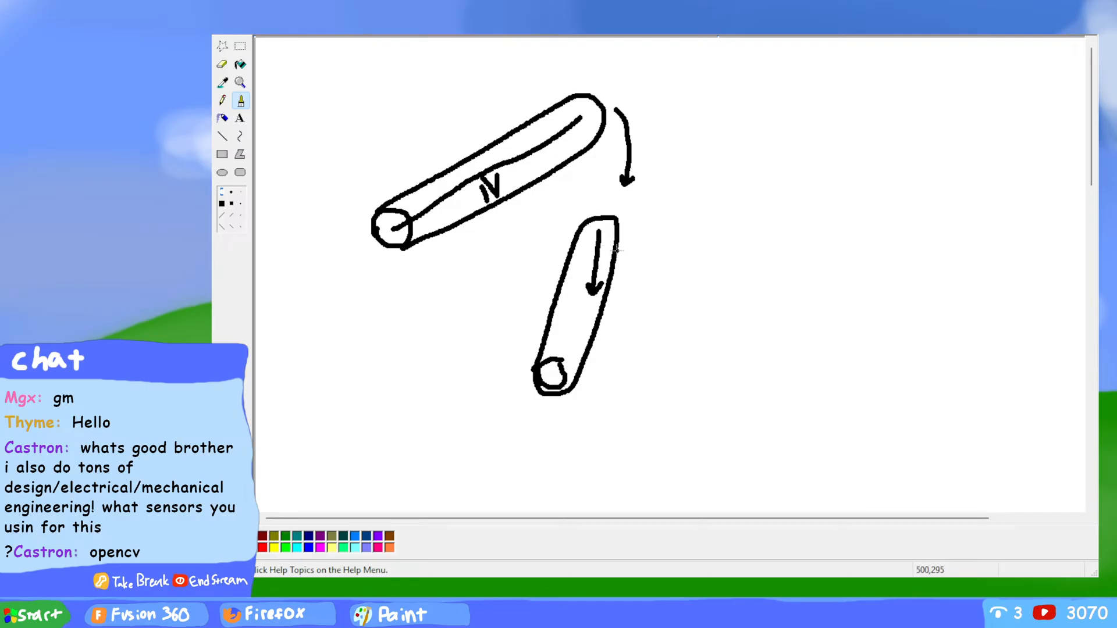
mouse_move(705, 131)
left_mouse_down()
mouse_move(800, 130)
mouse_move(766, 109)
mouse_move(798, 97)
mouse_move(799, 124)
left_mouse_up()
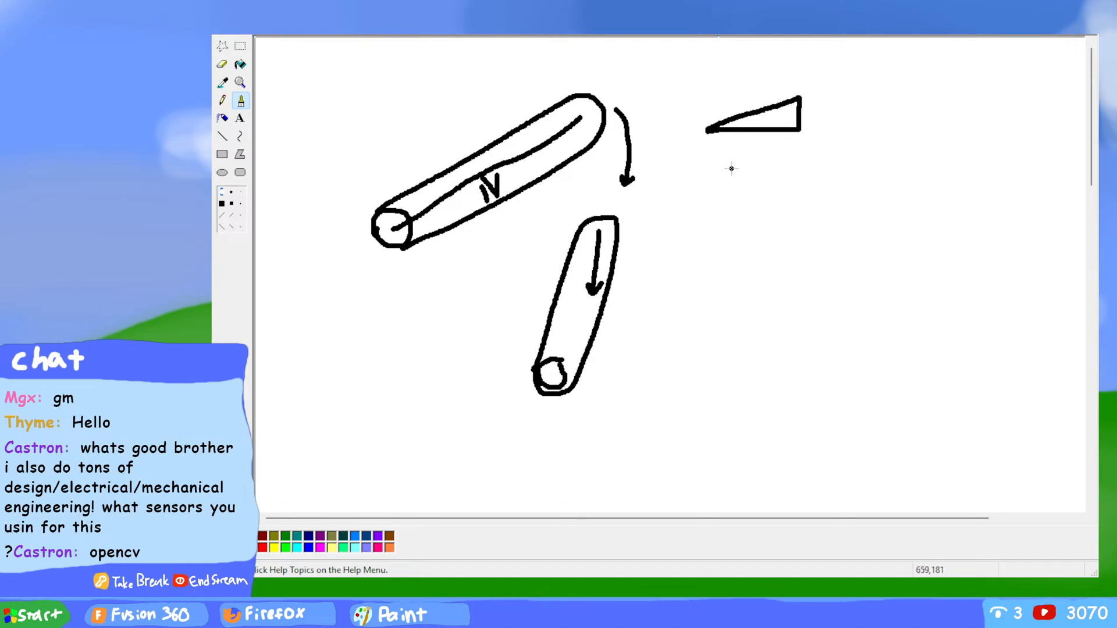
left_click_drag(735, 92, 749, 103)
mouse_move(725, 167)
left_mouse_down()
mouse_move(724, 198)
mouse_move(739, 184)
left_mouse_up()
mouse_move(739, 167)
left_mouse_down()
mouse_move(738, 197)
mouse_move(778, 180)
mouse_move(758, 209)
left_mouse_up()
mouse_move(789, 181)
left_mouse_down()
mouse_move(808, 178)
mouse_move(821, 200)
mouse_move(839, 175)
mouse_move(846, 201)
mouse_move(848, 179)
mouse_move(865, 182)
mouse_move(866, 201)
mouse_move(885, 174)
mouse_move(876, 212)
left_mouse_up()
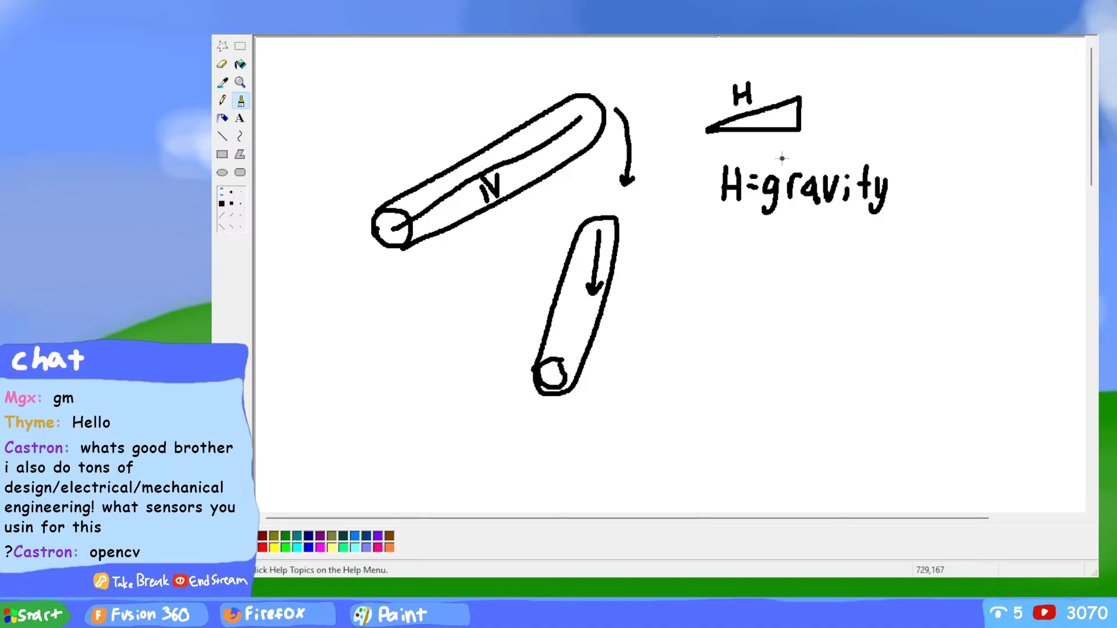
Step: Clear the canvas and redraw the tilted tube with a straight downward arrow from its raised end and curved rotation arrows at both ends
key("ctrl+z")
mouse_move(869, 181)
right_mouse_down()
mouse_move(866, 196)
mouse_move(774, 203)
mouse_move(834, 181)
mouse_move(807, 187)
right_mouse_up()
key("ctrl+shift+n")
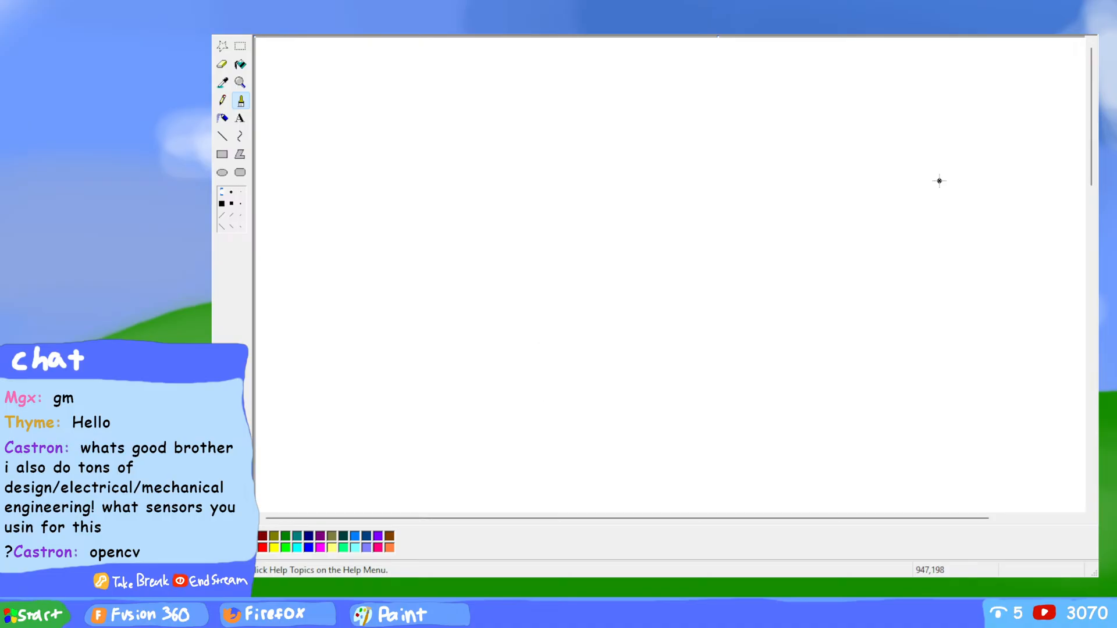
mouse_move(414, 208)
left_mouse_down()
mouse_move(386, 211)
mouse_move(468, 137)
mouse_move(556, 98)
mouse_move(556, 128)
mouse_move(504, 174)
mouse_move(411, 221)
left_mouse_up()
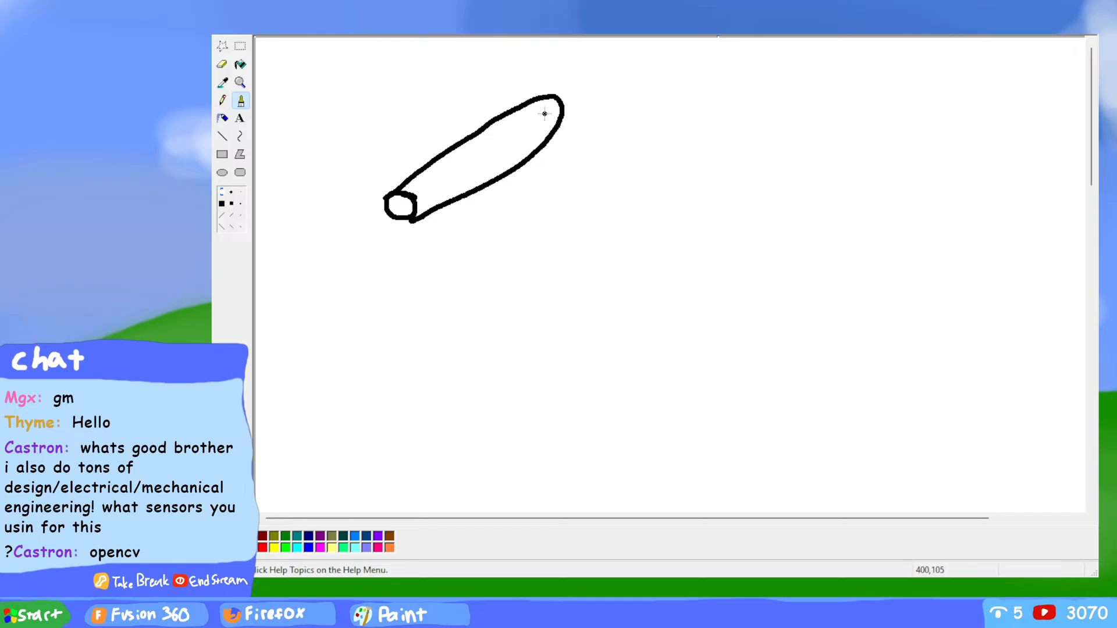
mouse_move(546, 116)
left_mouse_down()
mouse_move(542, 181)
mouse_move(556, 170)
left_mouse_up()
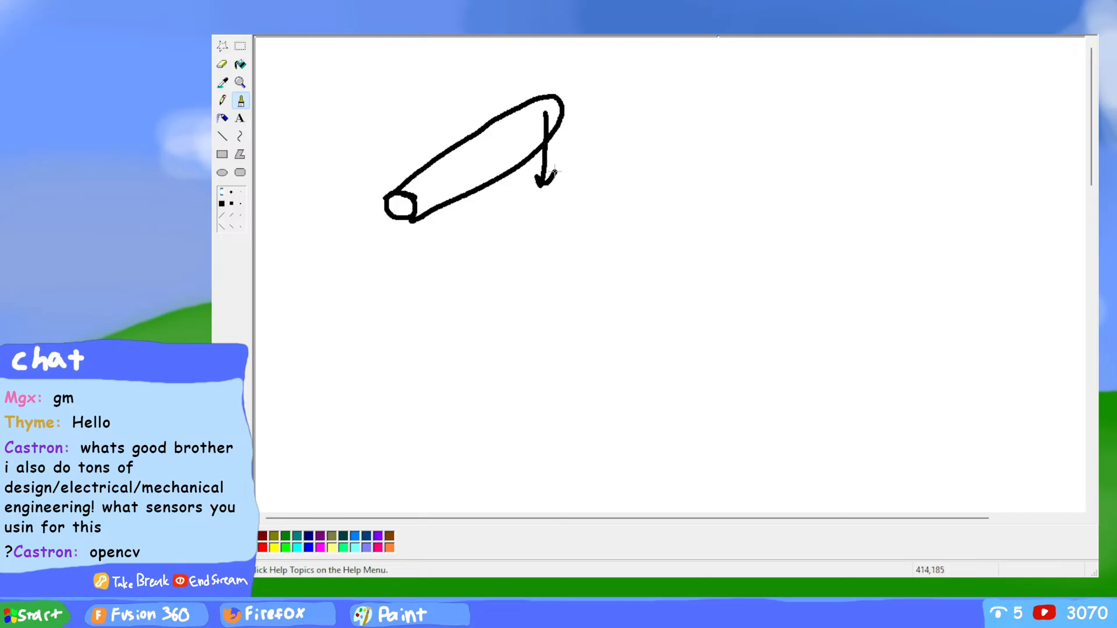
mouse_move(567, 88)
left_mouse_down()
mouse_move(587, 108)
mouse_move(599, 171)
mouse_move(610, 165)
left_mouse_up()
mouse_move(394, 246)
left_mouse_down()
mouse_move(368, 214)
mouse_move(380, 205)
left_mouse_up()
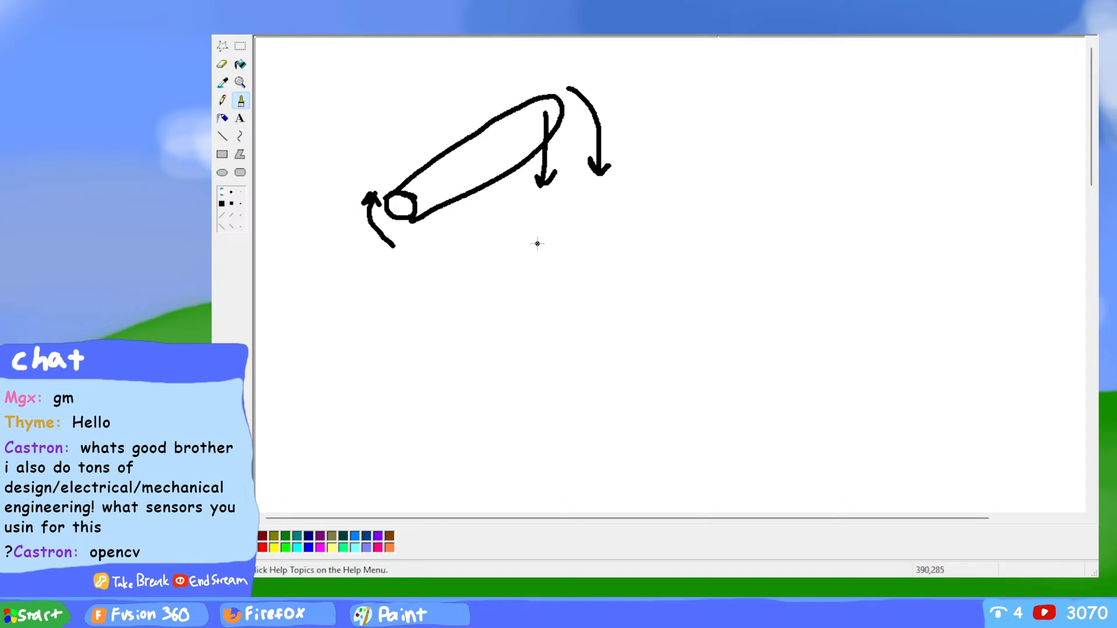
Step: Dot the first tube's pivot and draw a steeper tube below it with vertical and perpendicular lines from its raised end
left_click_drag(402, 206, 400, 207)
left_click_drag(544, 233, 542, 294)
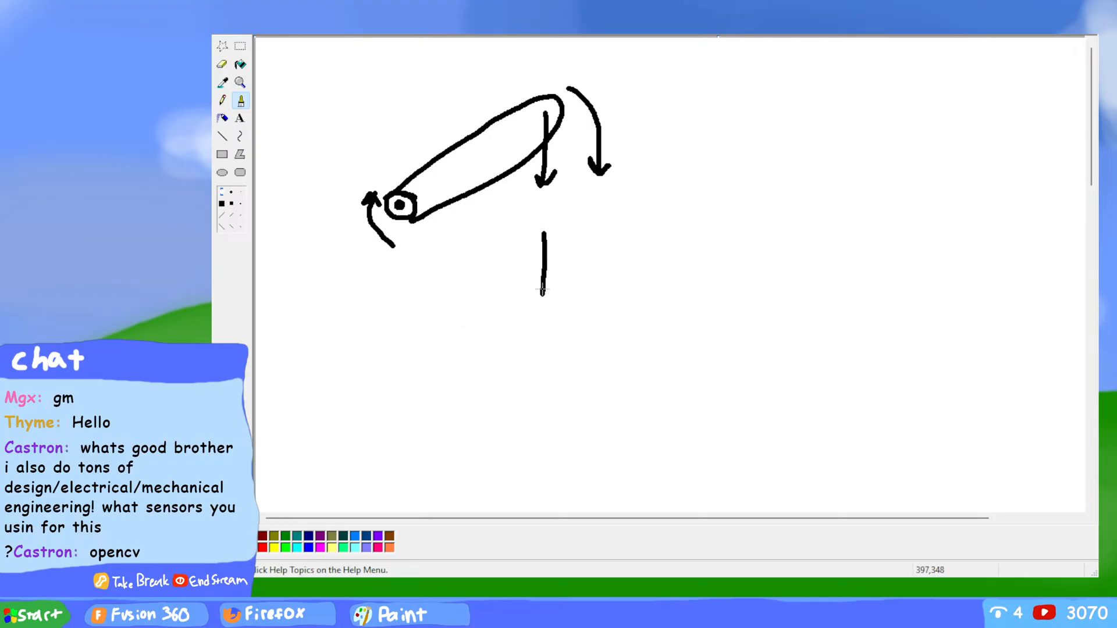
left_click_drag(544, 235, 583, 262)
mouse_move(544, 217)
left_mouse_down()
mouse_move(437, 340)
mouse_move(462, 348)
mouse_move(535, 279)
mouse_move(565, 238)
mouse_move(547, 217)
left_mouse_up()
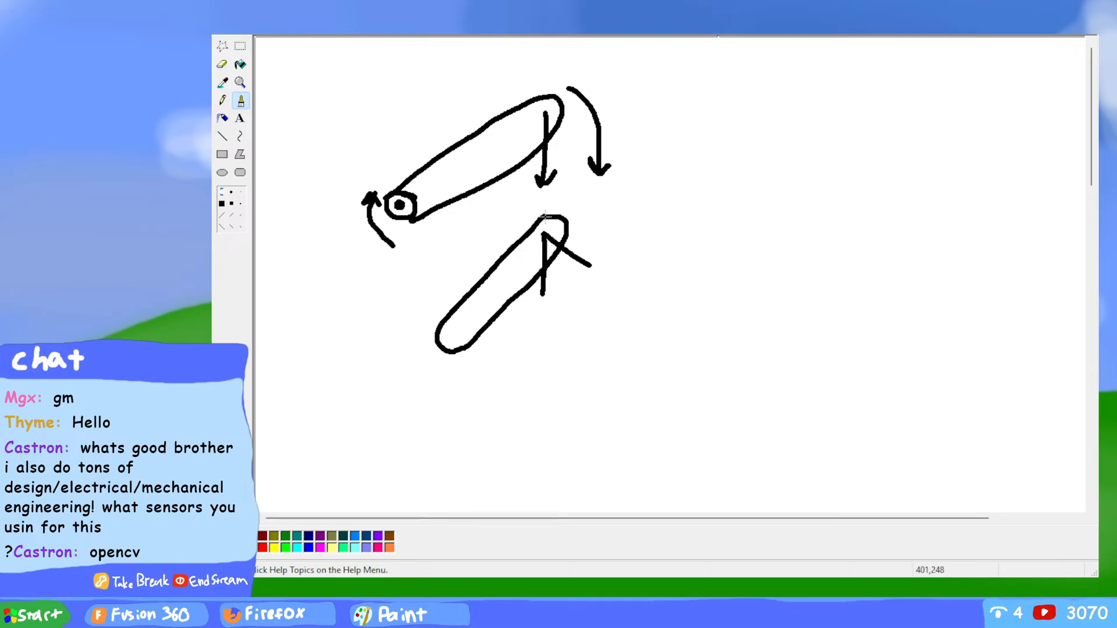
Step: Dot the second tube's pivot, complete the force triangle with arrowheads, and mark the tilt angle between a vertical line and the tube's centre line
left_click_drag(452, 329, 453, 331)
left_click_drag(590, 265, 549, 266)
key("ctrl+z")
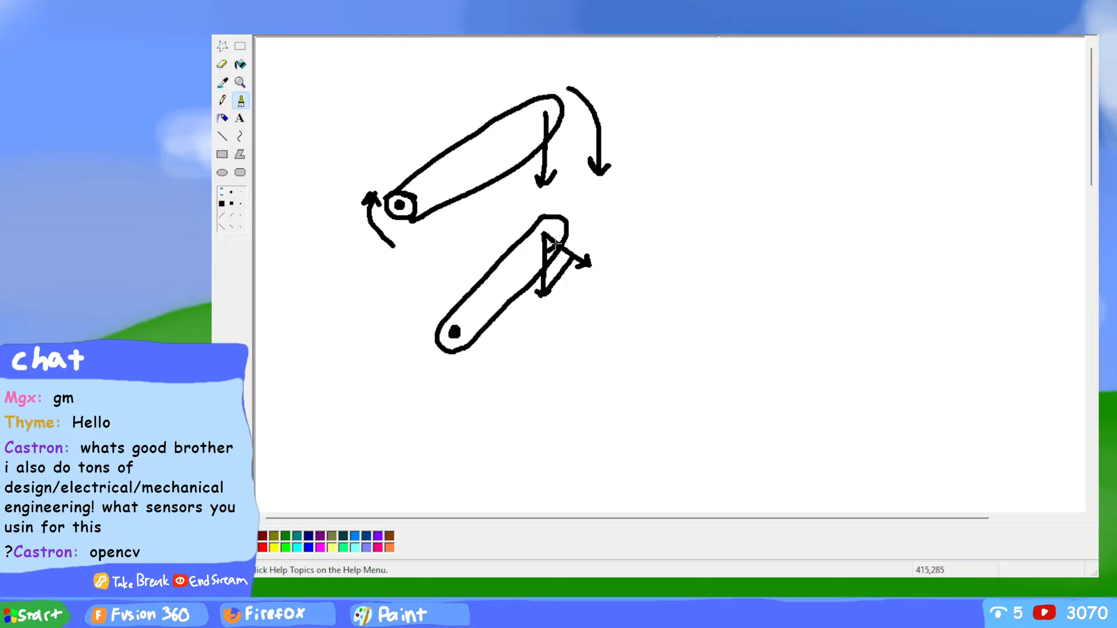
mouse_move(461, 237)
left_mouse_down()
mouse_move(454, 333)
mouse_move(539, 243)
left_mouse_up()
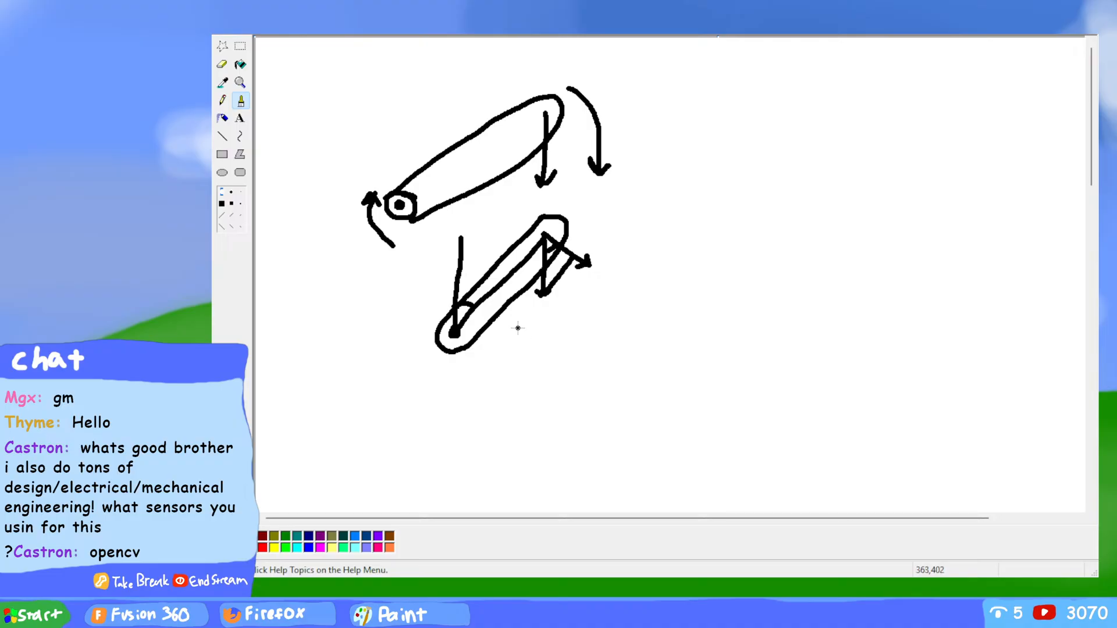
Step: Handwrite "Math Warning!!" in large letters below the tube sketches
mouse_move(273, 496)
left_mouse_down()
mouse_move(285, 466)
mouse_move(300, 491)
mouse_move(317, 478)
mouse_move(346, 498)
mouse_move(356, 462)
mouse_move(367, 476)
left_mouse_up()
mouse_move(385, 434)
left_mouse_down()
mouse_move(384, 506)
mouse_move(401, 503)
left_mouse_up()
key("ctrl+z")
key("ctrl+z")
mouse_move(373, 441)
left_mouse_down()
mouse_move(371, 496)
mouse_move(385, 496)
left_mouse_up()
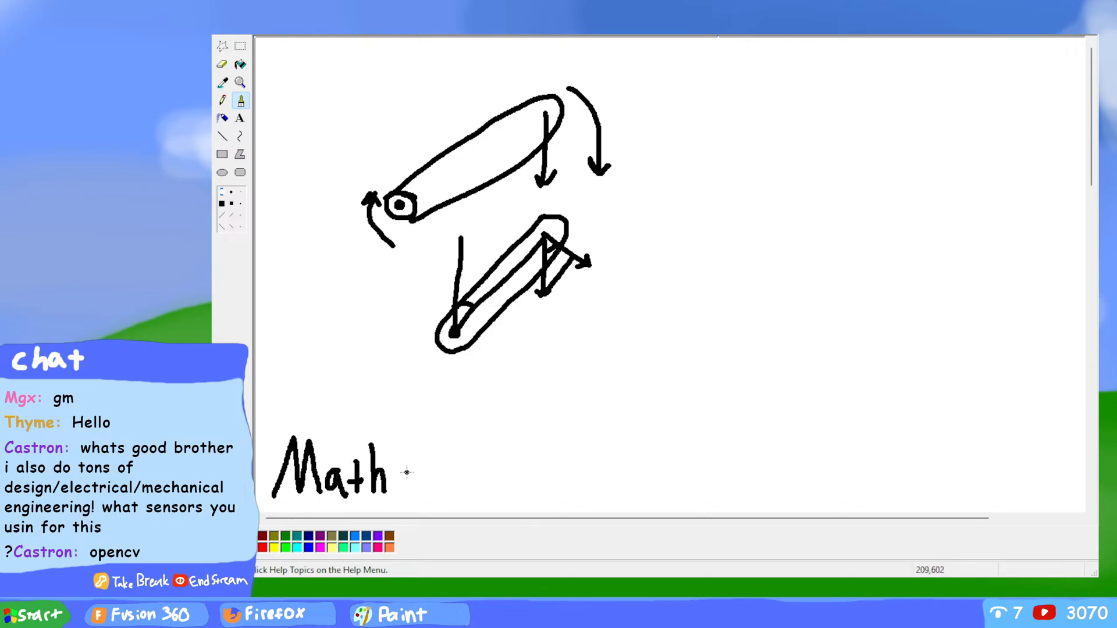
mouse_move(420, 436)
left_mouse_down()
mouse_move(426, 481)
mouse_move(440, 436)
mouse_move(453, 451)
mouse_move(450, 480)
mouse_move(466, 466)
mouse_move(472, 492)
mouse_move(486, 464)
mouse_move(487, 494)
mouse_move(534, 469)
mouse_move(544, 487)
left_mouse_up()
left_click_drag(547, 463, 553, 460)
left_click_drag(557, 465, 537, 493)
mouse_move(570, 429)
left_mouse_down()
mouse_move(569, 473)
mouse_move(584, 459)
mouse_move(584, 480)
left_mouse_up()
left_click(568, 485)
left_click(578, 488)
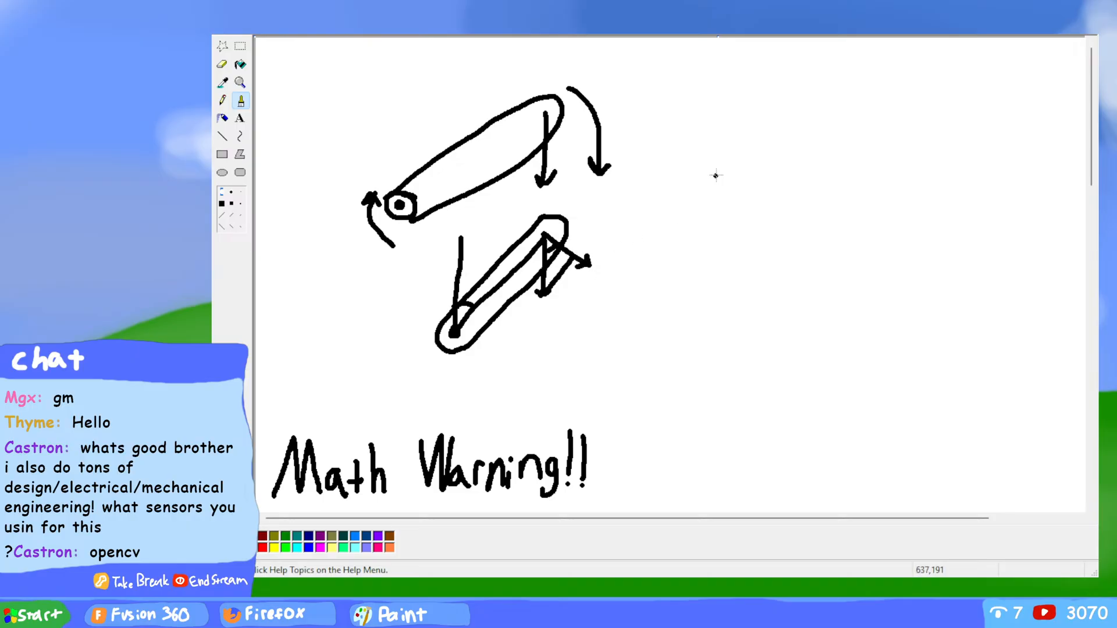
Step: Draw an enlarged force triangle beside the tubes with its right angle and upper angle marked, and write "a" above it
left_click_drag(745, 109, 745, 201)
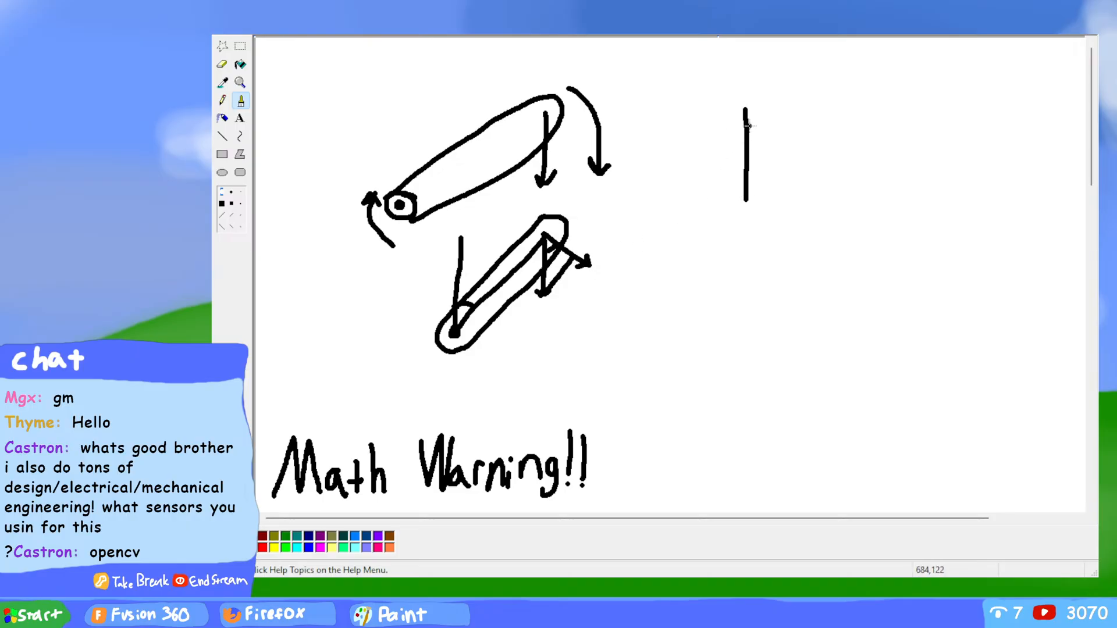
mouse_move(748, 108)
left_mouse_down()
mouse_move(811, 146)
mouse_move(743, 205)
left_mouse_up()
mouse_move(792, 141)
left_mouse_down()
mouse_move(794, 156)
mouse_move(758, 134)
mouse_move(766, 122)
left_mouse_up()
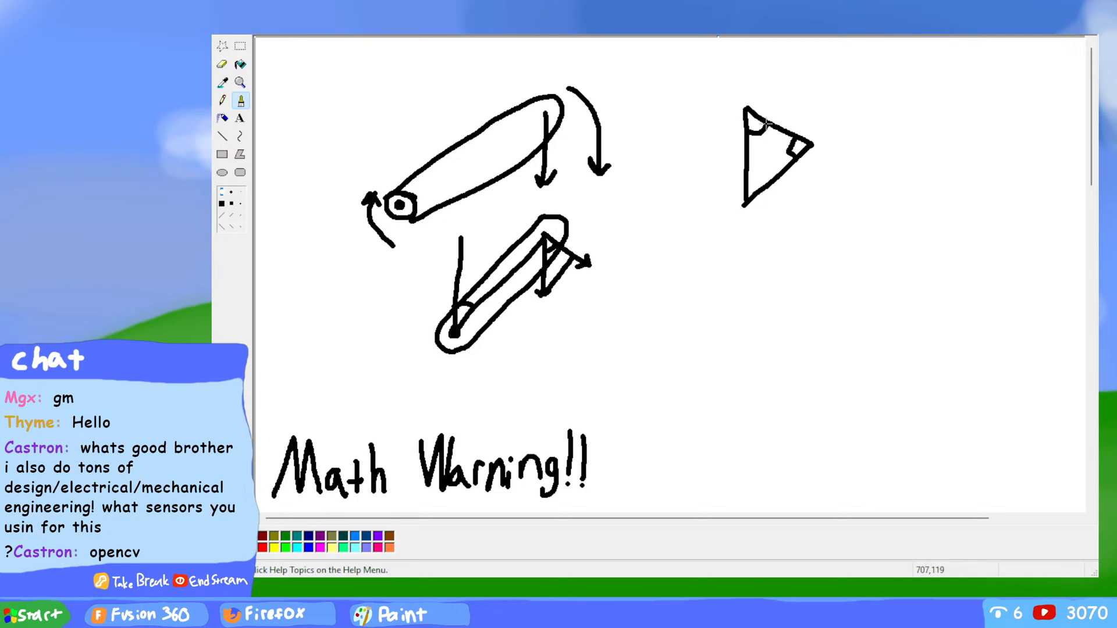
mouse_move(702, 72)
left_mouse_down()
mouse_move(698, 82)
mouse_move(704, 68)
left_mouse_up()
key("ctrl+z")
mouse_move(675, 83)
left_mouse_down()
mouse_move(685, 66)
mouse_move(691, 82)
mouse_move(676, 77)
mouse_move(696, 81)
left_mouse_up()
key("ctrl+z")
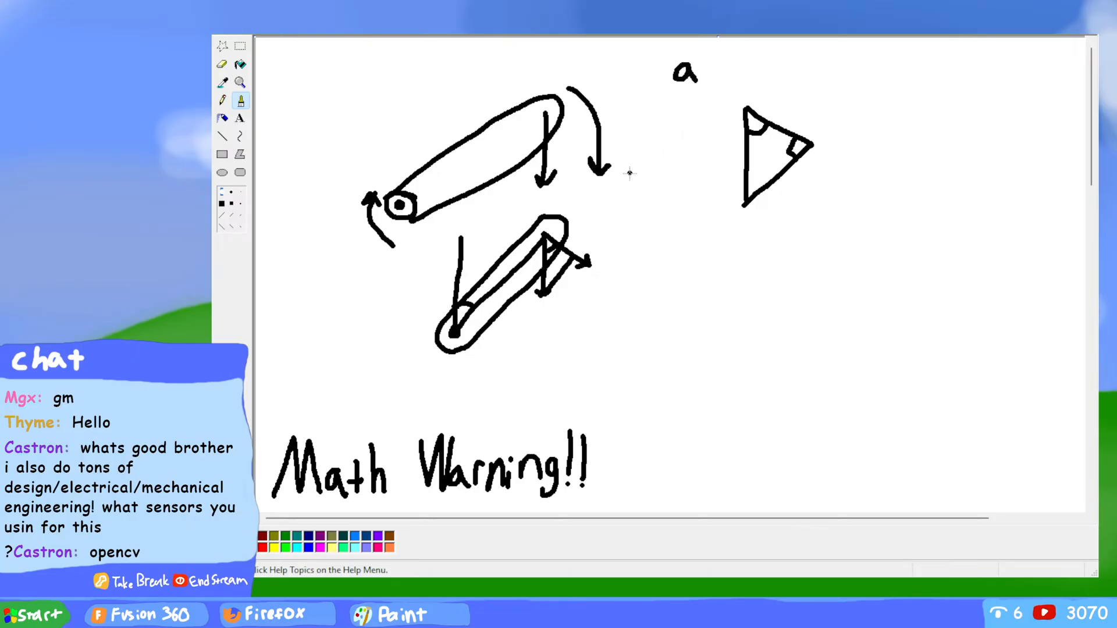
Step: Label the second tube's length "l" and write the torque expression "l·F" below the tube
mouse_move(485, 253)
left_mouse_down()
mouse_move(491, 231)
mouse_move(496, 251)
left_mouse_up()
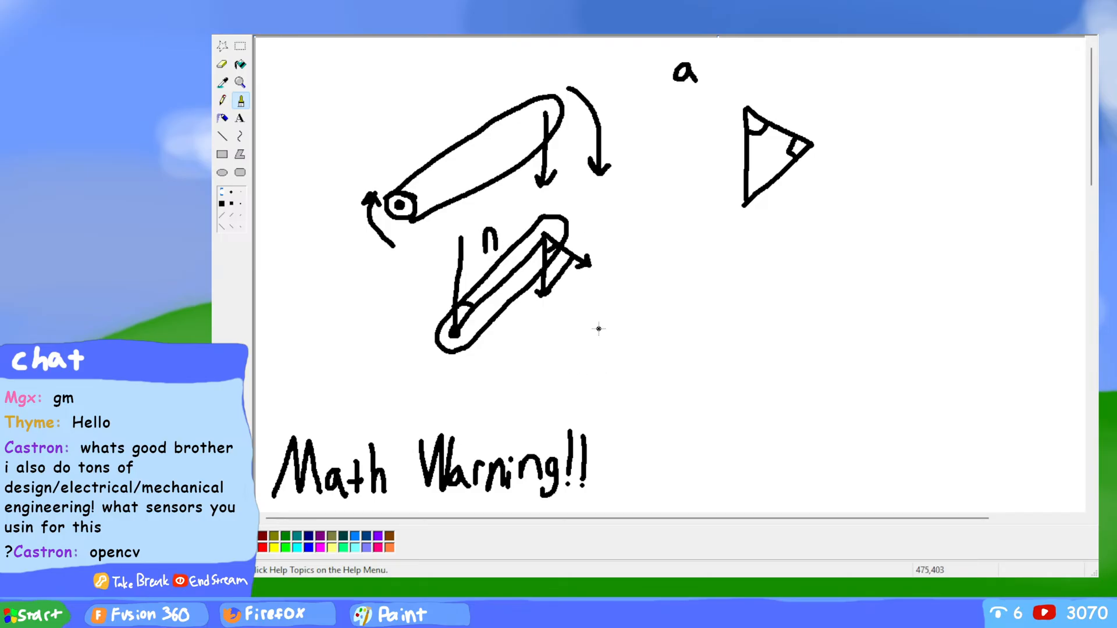
left_click_drag(588, 325, 591, 359)
mouse_move(589, 330)
left_mouse_down()
mouse_move(600, 328)
mouse_move(608, 361)
left_mouse_up()
left_click(615, 343)
key("ctrl+z")
key("ctrl+z")
key("ctrl+z")
left_click_drag(486, 223, 492, 247)
key("ctrl+z")
mouse_move(571, 339)
left_mouse_down()
mouse_move(579, 315)
mouse_move(582, 338)
mouse_move(600, 337)
left_mouse_up()
left_click(591, 327)
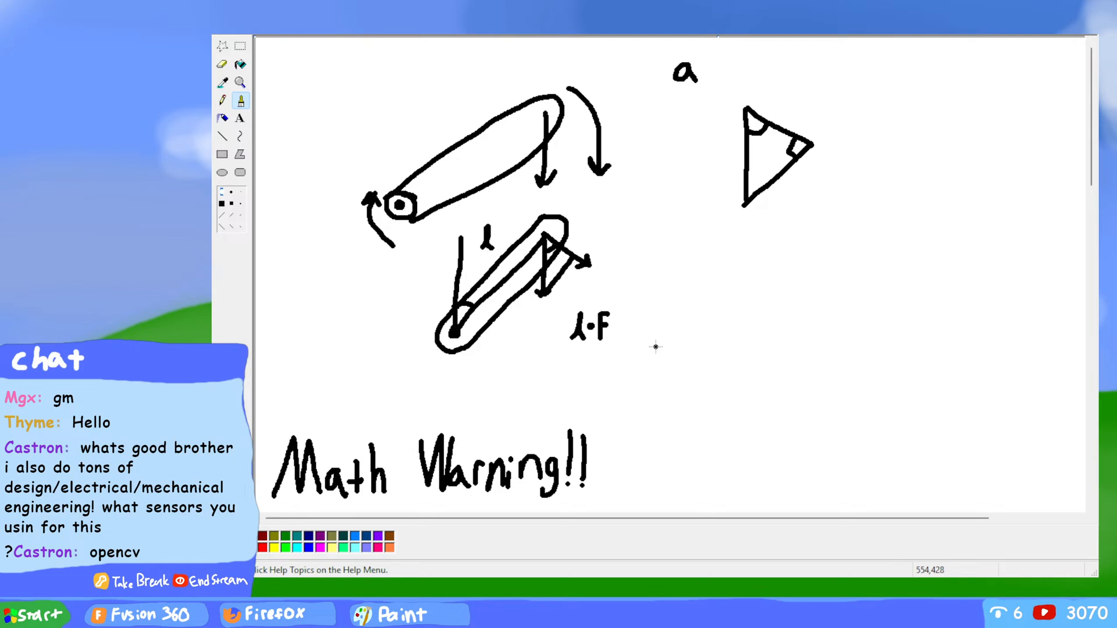
Step: Write the unit "N/m" under the torque expression and label the second tube's raised end "m"
mouse_move(546, 361)
left_mouse_down()
mouse_move(543, 387)
mouse_move(546, 358)
mouse_move(560, 378)
mouse_move(563, 357)
mouse_move(563, 383)
mouse_move(605, 368)
mouse_move(608, 383)
left_mouse_up()
key("ctrl+z")
key("ctrl+z")
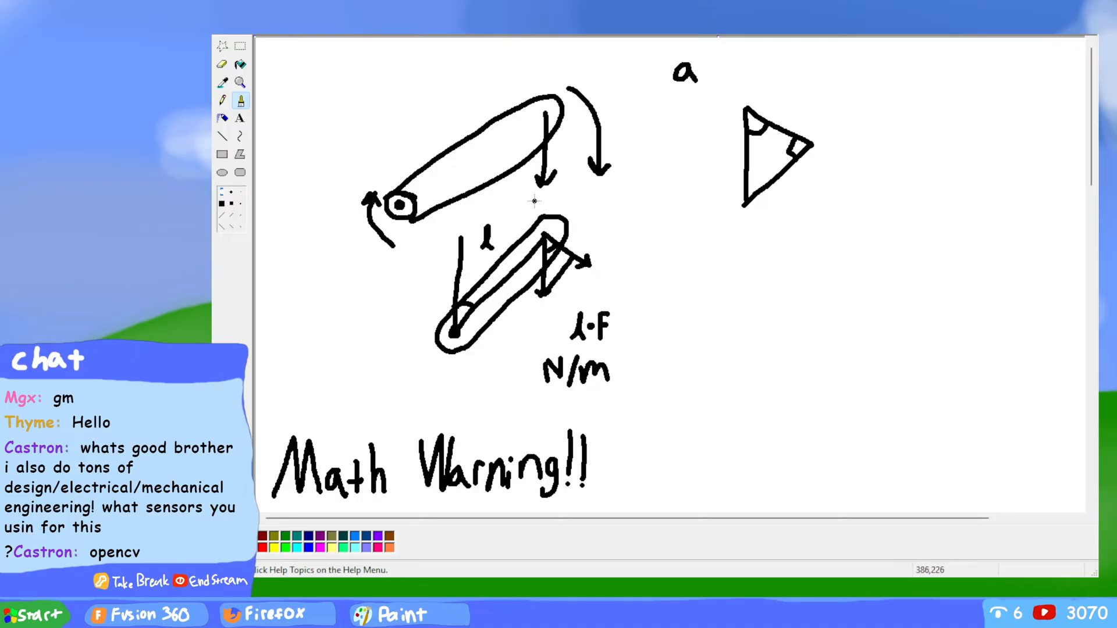
left_click_drag(534, 205, 562, 208)
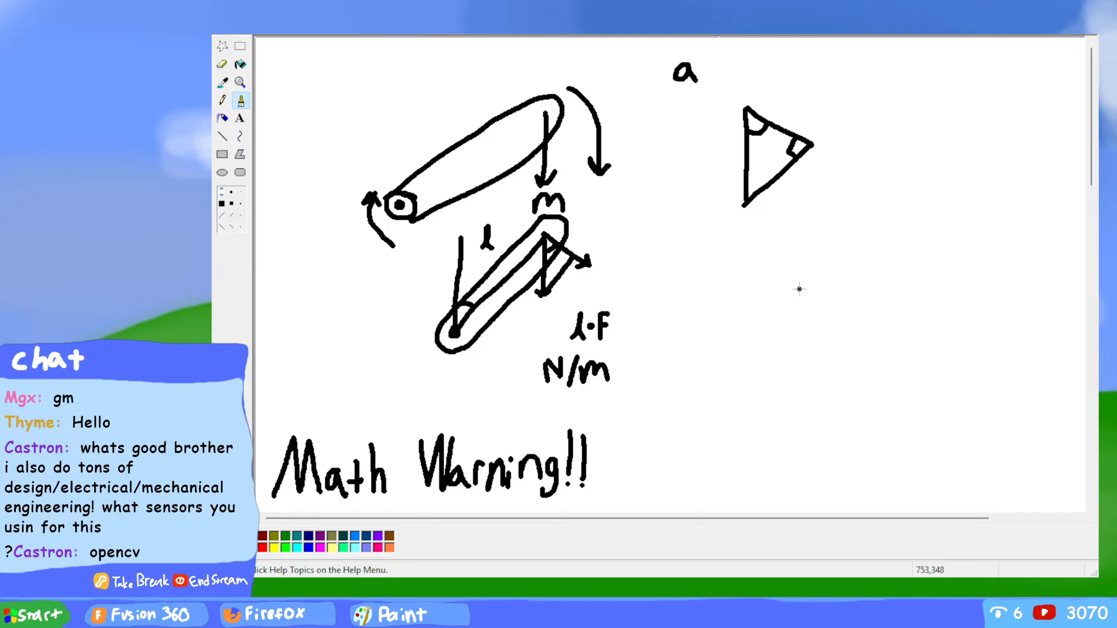
Step: Draw a trapezoidal weight marked "e" hanging from a string over a small pulley, with a downward arrow beneath it
mouse_move(722, 295)
left_mouse_down()
mouse_move(714, 350)
mouse_move(725, 333)
mouse_move(752, 371)
mouse_move(698, 371)
mouse_move(708, 333)
left_mouse_up()
key("ctrl+z")
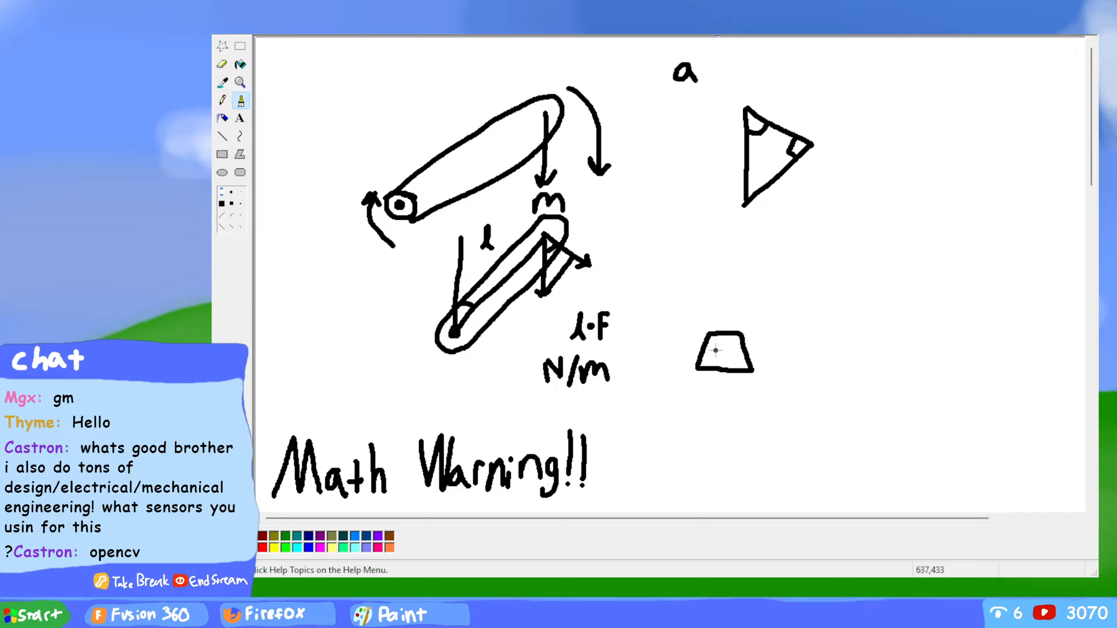
mouse_move(719, 348)
left_mouse_down()
mouse_move(730, 363)
mouse_move(726, 271)
mouse_move(772, 269)
mouse_move(730, 288)
mouse_move(740, 279)
left_mouse_up()
left_click_drag(722, 381, 720, 412)
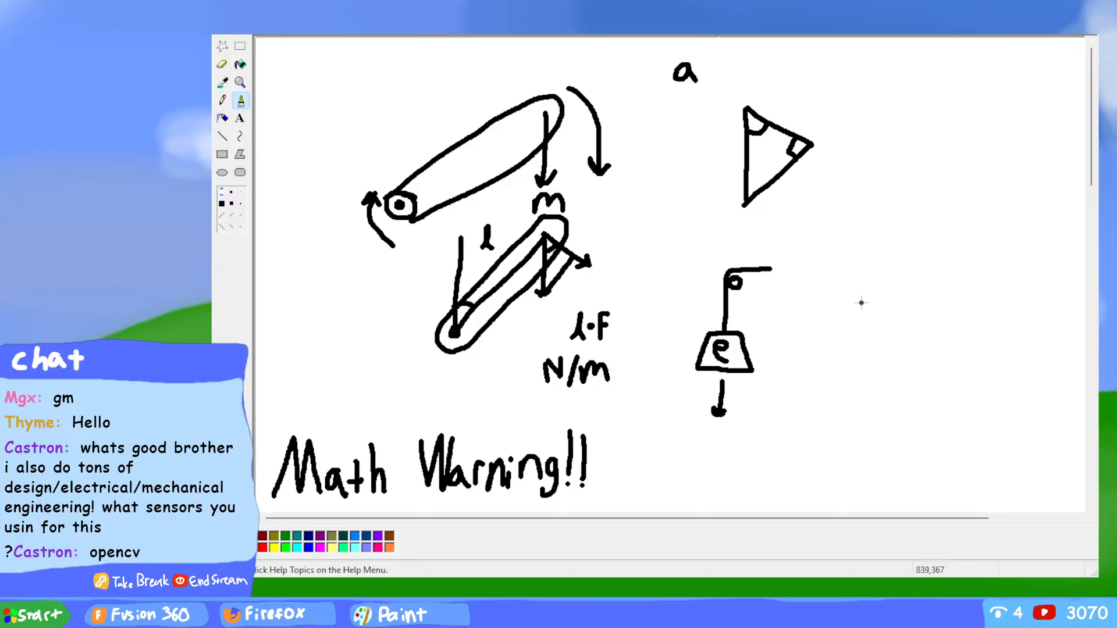
Step: Draw a tilted tube with a circular pivot at the string's end, and a curved cam outline below the tube
mouse_move(787, 269)
left_mouse_down()
mouse_move(773, 280)
mouse_move(792, 286)
mouse_move(790, 268)
mouse_move(860, 192)
mouse_move(877, 200)
mouse_move(792, 289)
left_mouse_up()
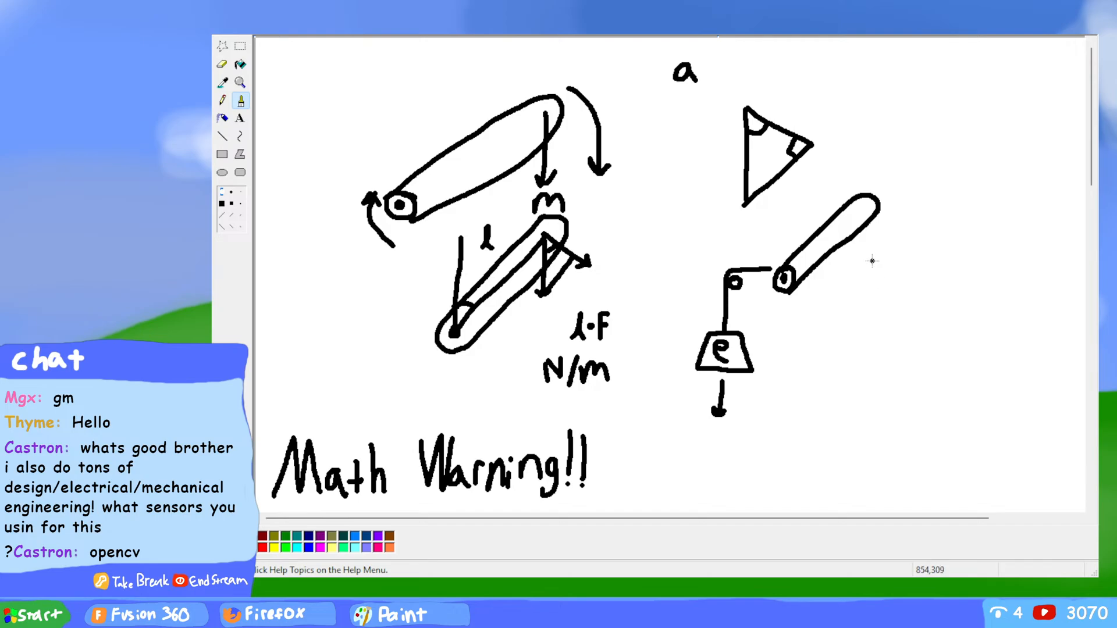
left_click_drag(853, 171, 889, 216)
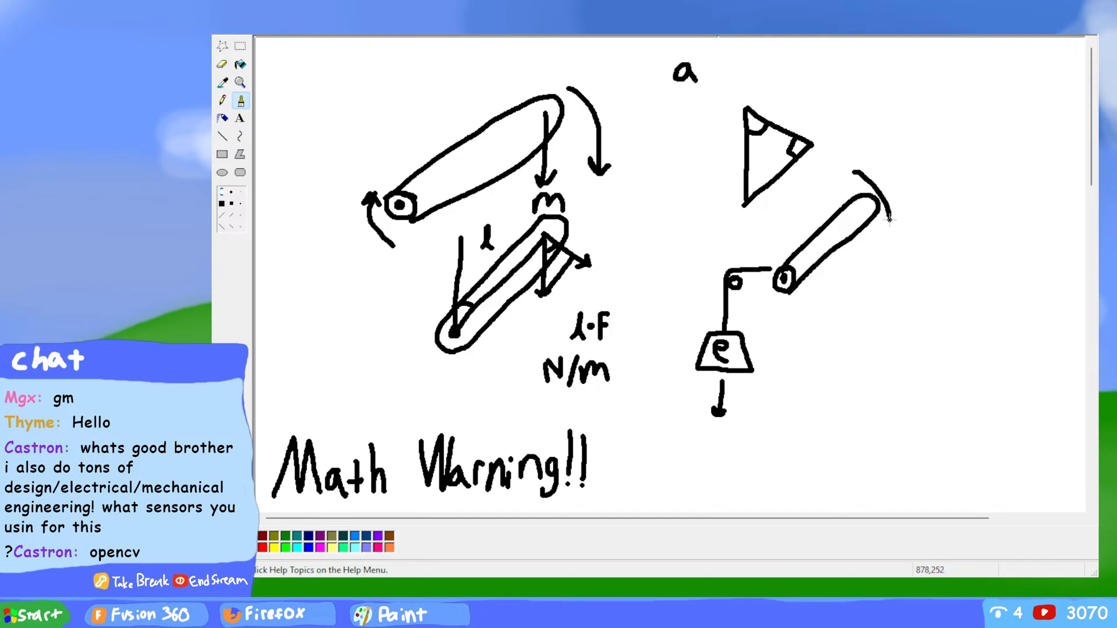
key("ctrl+z")
mouse_move(854, 178)
left_mouse_down()
mouse_move(881, 189)
mouse_move(892, 218)
left_mouse_up()
key("ctrl+z")
mouse_move(854, 368)
left_mouse_down()
mouse_move(833, 376)
mouse_move(842, 401)
mouse_move(875, 387)
mouse_move(879, 333)
mouse_move(857, 316)
mouse_move(852, 360)
left_mouse_up()
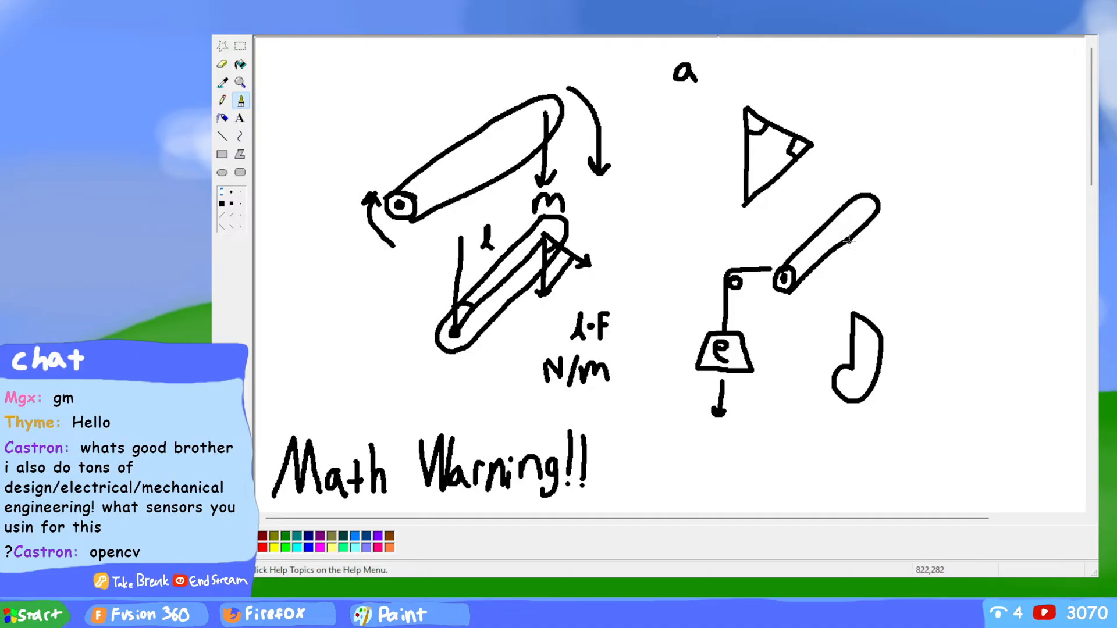
Step: Draw a horizontal tube with an oval cam around its pivot and a string running over a pulley to a small weight
mouse_move(900, 120)
left_mouse_down()
mouse_move(1014, 124)
mouse_move(1012, 154)
mouse_move(913, 150)
mouse_move(897, 125)
left_mouse_up()
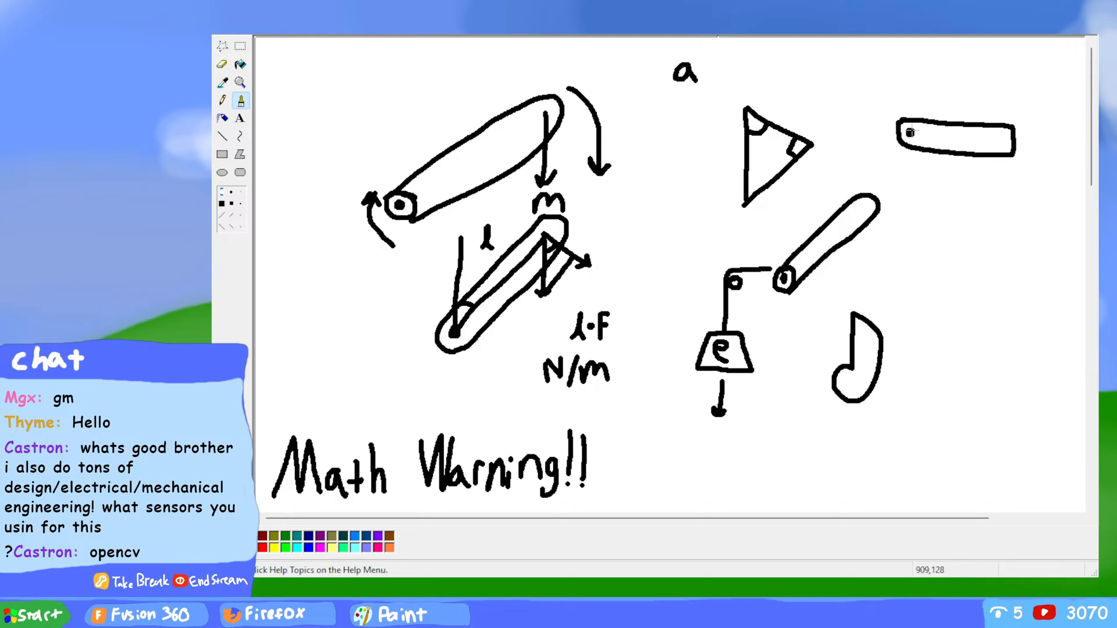
mouse_move(910, 101)
left_mouse_down()
mouse_move(928, 133)
mouse_move(918, 152)
mouse_move(900, 150)
left_mouse_up()
key("ctrl+z")
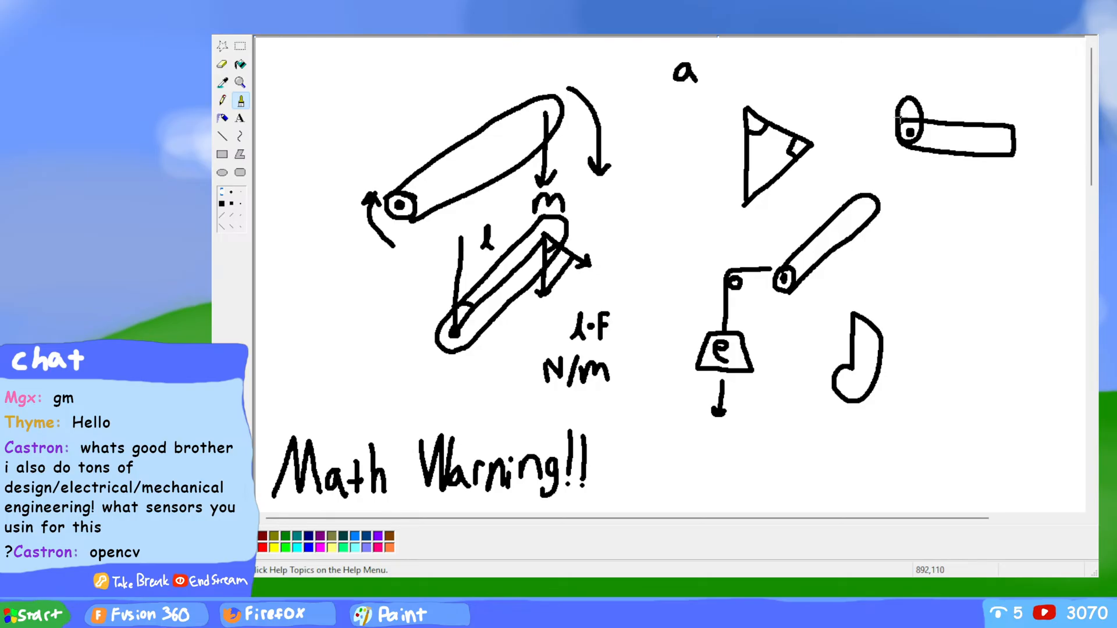
key("ctrl+z")
mouse_move(908, 106)
left_mouse_down()
mouse_move(896, 146)
mouse_move(909, 158)
mouse_move(911, 112)
mouse_move(922, 143)
mouse_move(911, 156)
mouse_move(896, 132)
mouse_move(904, 115)
mouse_move(877, 111)
mouse_move(871, 172)
mouse_move(885, 120)
left_mouse_up()
key("ctrl+z")
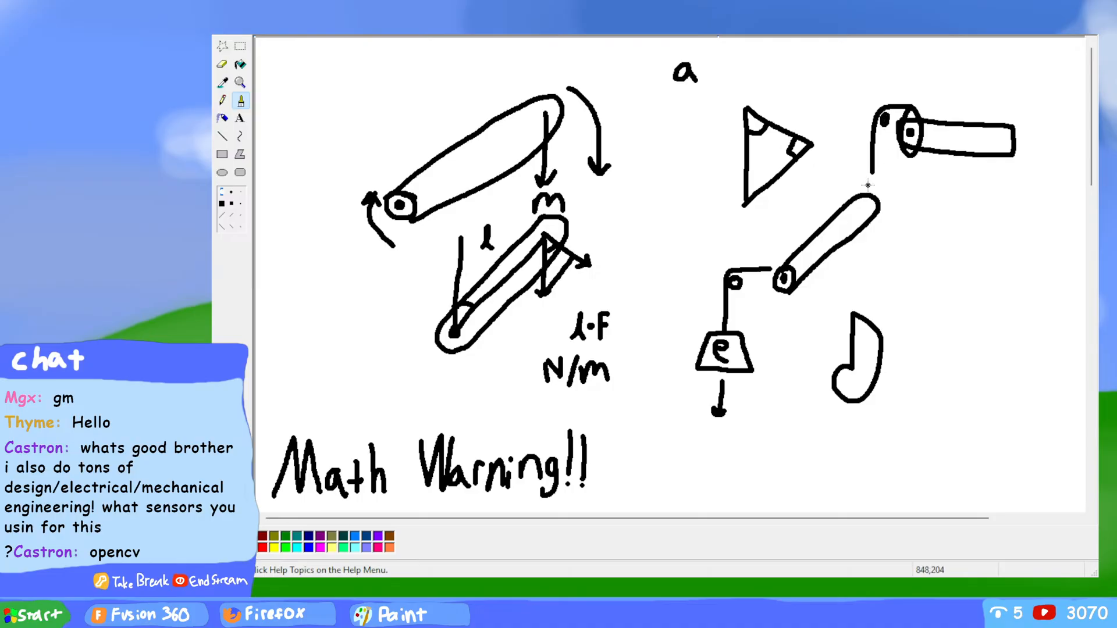
left_click_drag(874, 181, 879, 188)
Step: Draw a steeply tilted tube with a dotted pivot and a flattened oval cam around its lower end
left_click_drag(959, 213, 913, 314)
mouse_move(938, 296)
left_mouse_down()
mouse_move(970, 238)
mouse_move(968, 217)
left_mouse_up()
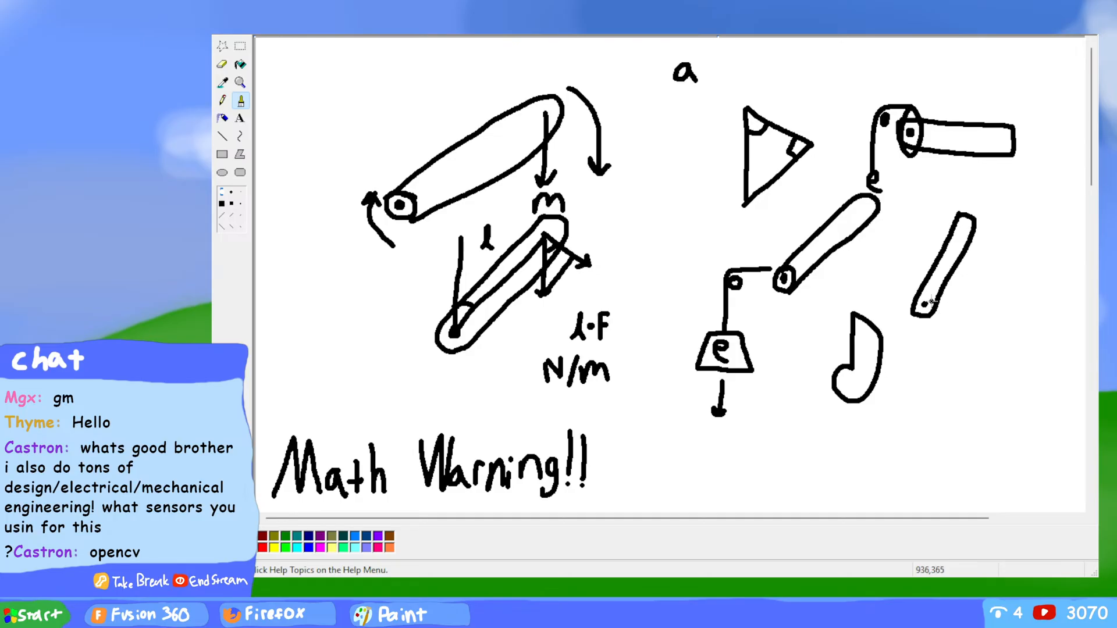
mouse_move(947, 302)
left_mouse_down()
mouse_move(904, 296)
mouse_move(899, 313)
mouse_move(949, 317)
mouse_move(936, 295)
mouse_move(885, 293)
mouse_move(879, 328)
left_mouse_up()
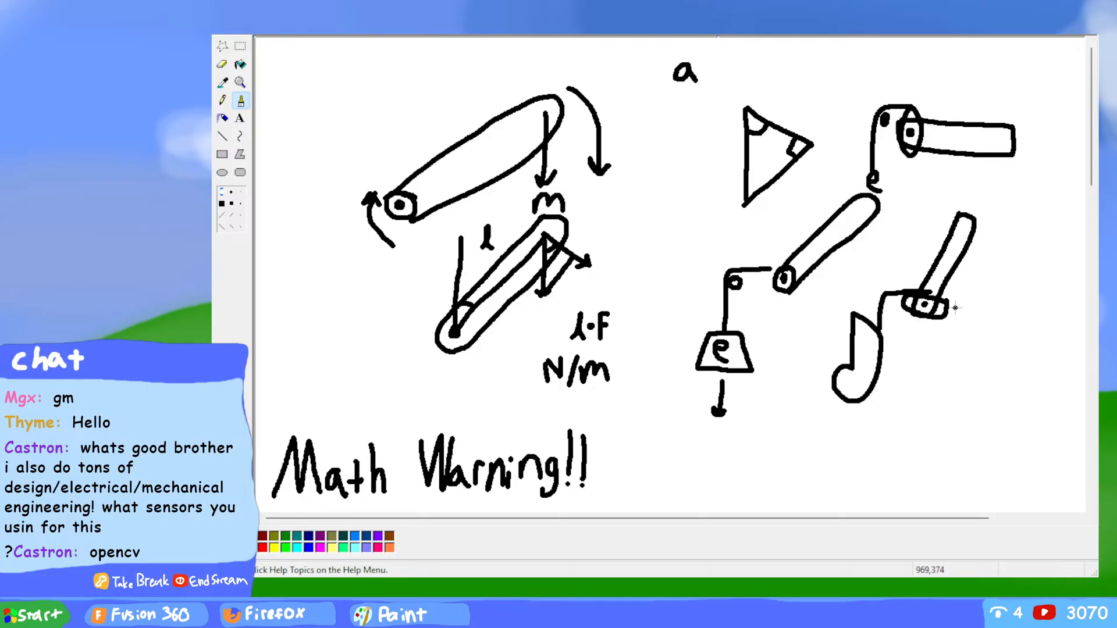
key("ctrl+z")
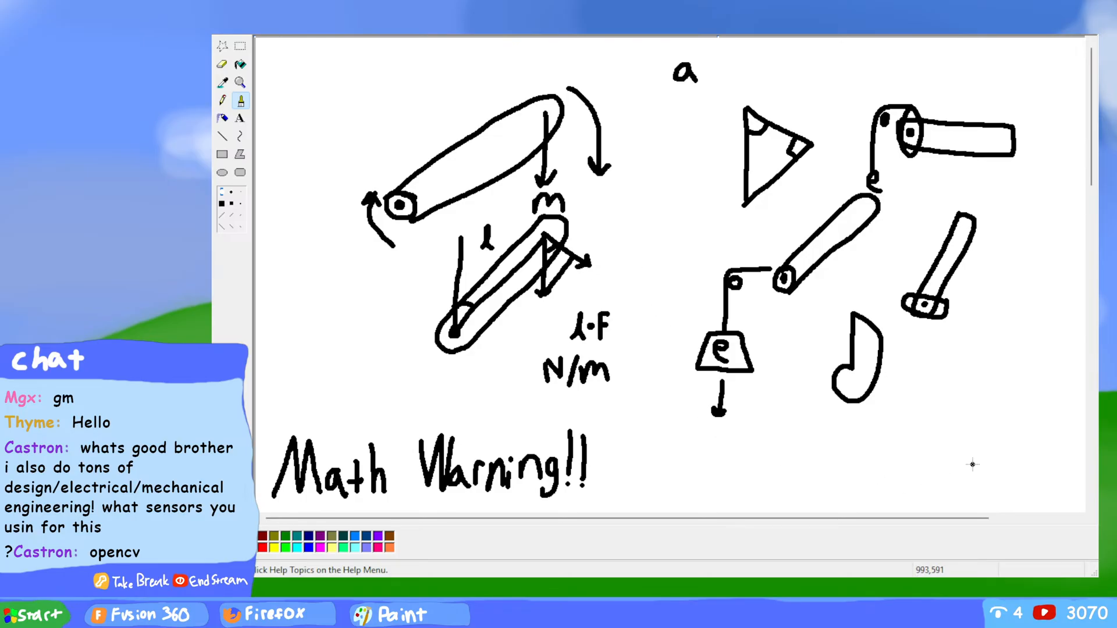
mouse_move(965, 413)
left_mouse_down()
mouse_move(931, 459)
mouse_move(962, 455)
mouse_move(965, 414)
left_mouse_up()
left_click_drag(944, 453, 943, 459)
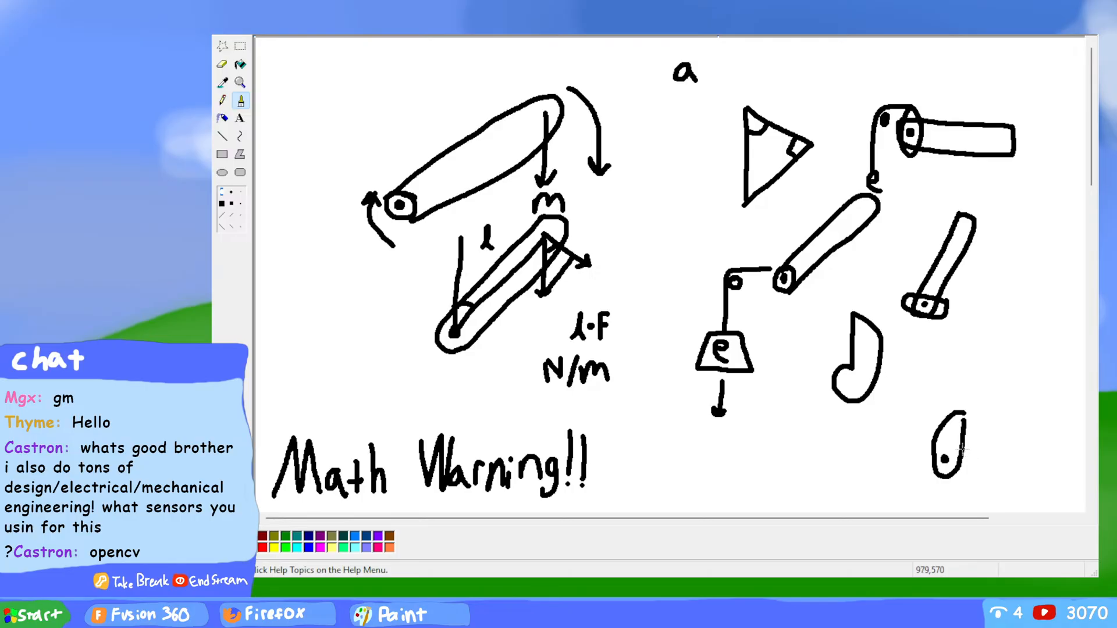
key("ctrl+z")
key("ctrl+z")
Step: Draw a round cam with an off-centre pivot dot and a string wrapping around its underside
mouse_move(982, 408)
left_mouse_down()
mouse_move(957, 405)
mouse_move(974, 471)
mouse_move(980, 407)
mouse_move(945, 469)
mouse_move(970, 420)
mouse_move(919, 443)
mouse_move(989, 402)
mouse_move(973, 399)
mouse_move(936, 463)
mouse_move(989, 405)
mouse_move(967, 398)
left_mouse_up()
key("ctrl+z")
key("ctrl+z")
key("ctrl+z")
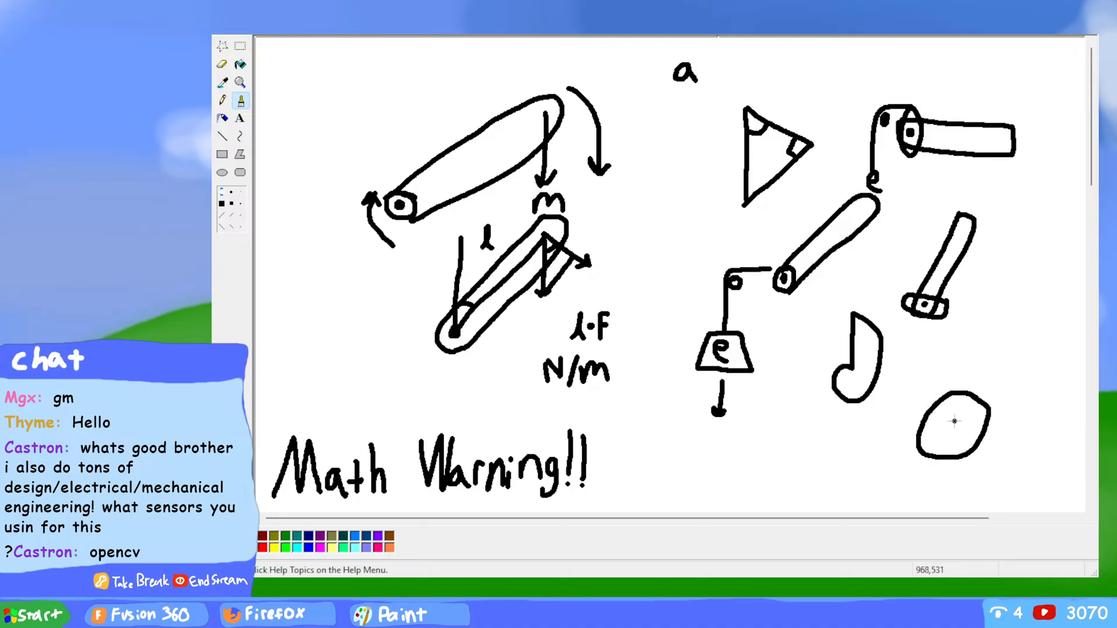
left_click(962, 415)
mouse_move(871, 461)
left_mouse_down()
mouse_move(970, 457)
mouse_move(993, 420)
mouse_move(948, 461)
left_mouse_up()
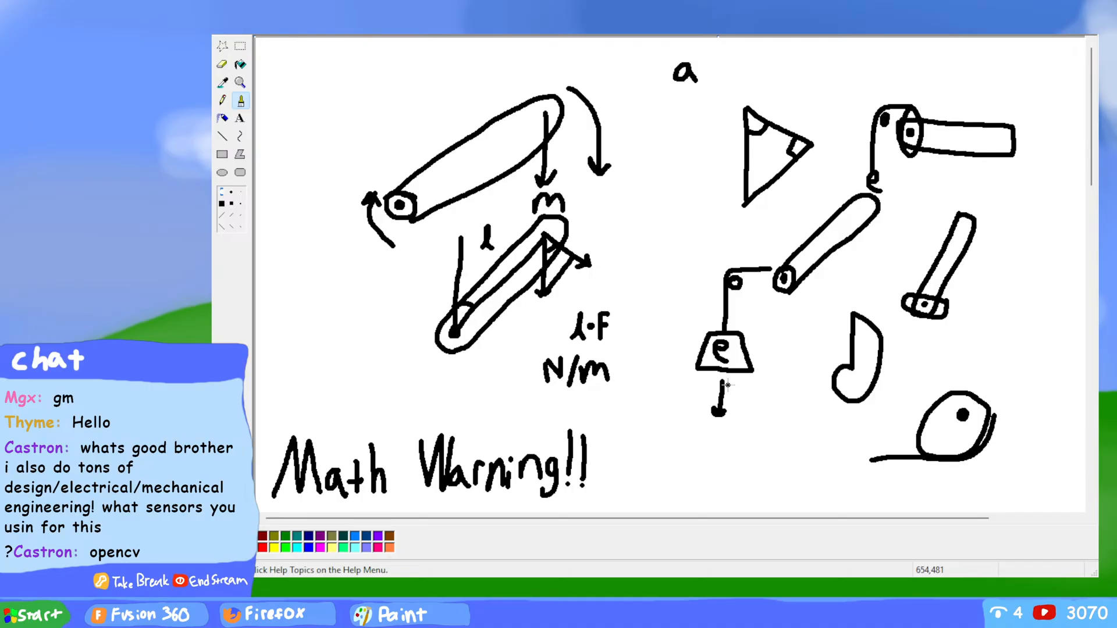
Step: Draw a narrow upright tube with a pivot dot at its lower end in the blank area under "Math Warning!!"
scroll(700, 438, "down", 6)
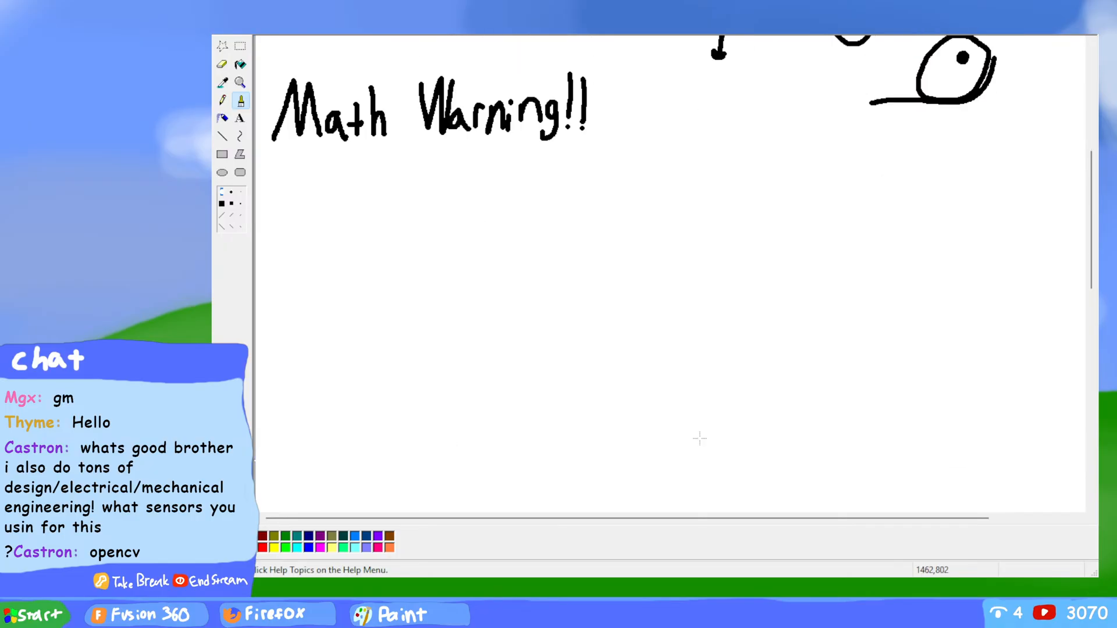
scroll(700, 411, "up", 6)
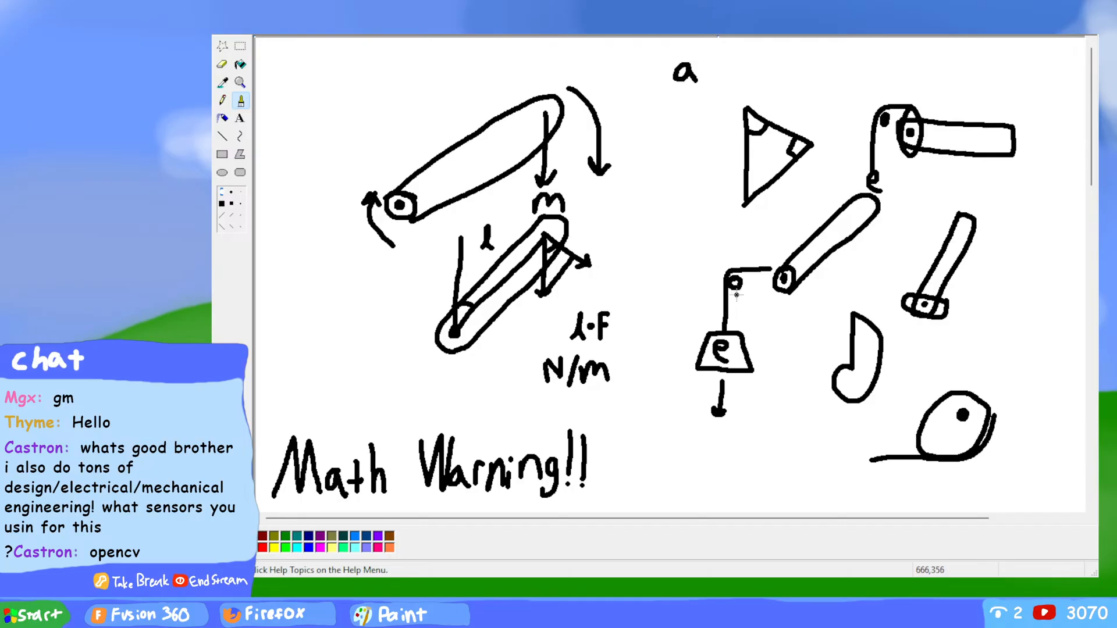
scroll(724, 305, "down", 3)
scroll(721, 311, "up", 3)
scroll(707, 324, "down", 3)
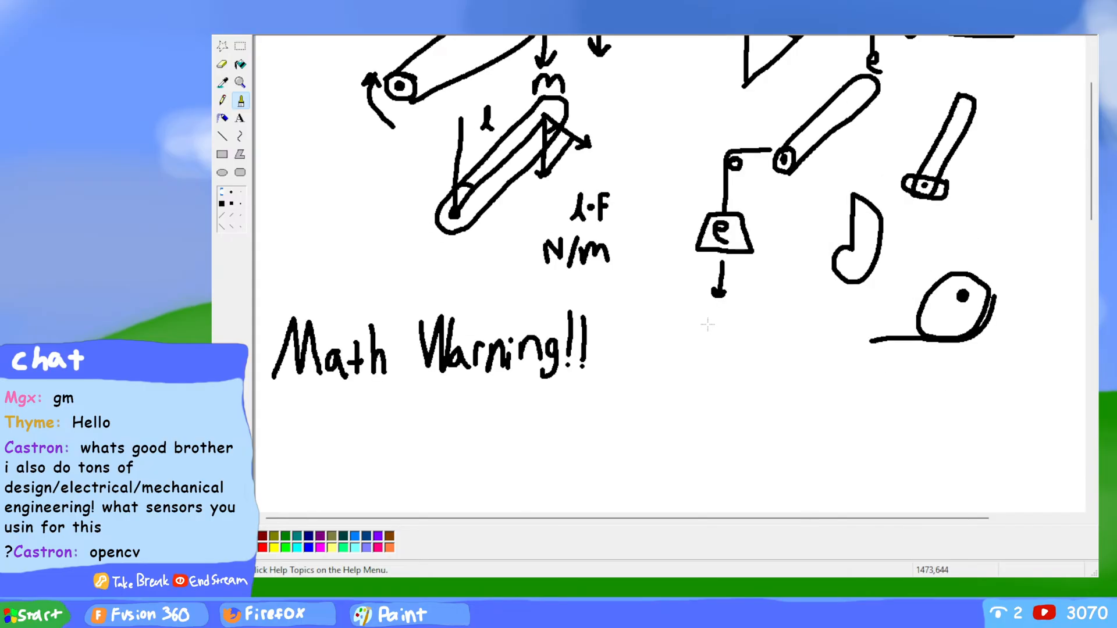
scroll(707, 324, "down", 6)
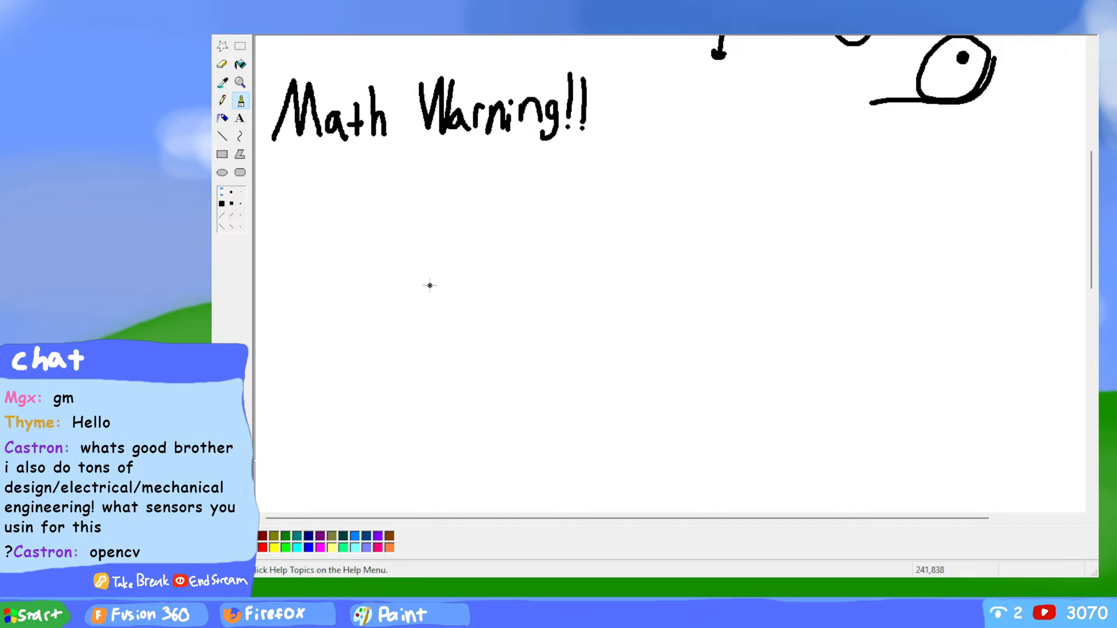
mouse_move(425, 332)
left_mouse_down()
mouse_move(426, 215)
mouse_move(442, 202)
mouse_move(444, 311)
mouse_move(432, 341)
mouse_move(424, 329)
left_mouse_up()
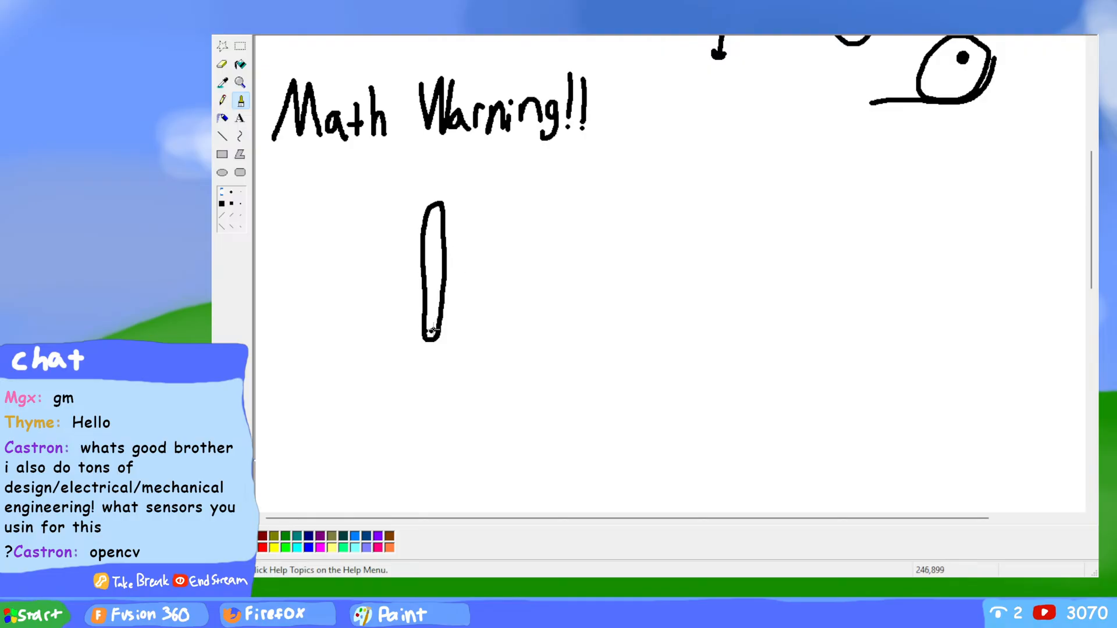
Step: Draw a horizontal string below the upright tube, running over a pulley to a hanging weight marked "e"
left_click_drag(378, 376, 421, 374)
key("ctrl+z")
left_click_drag(416, 380, 314, 379)
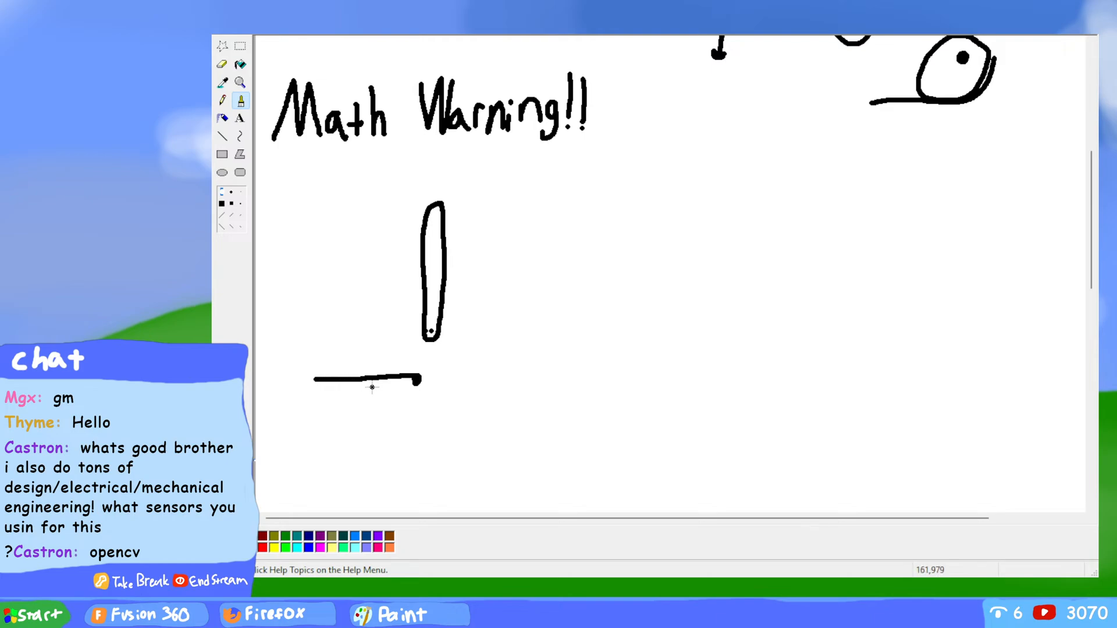
left_click(321, 390)
mouse_move(315, 380)
left_mouse_down()
mouse_move(306, 433)
mouse_move(293, 435)
mouse_move(325, 438)
mouse_move(317, 474)
mouse_move(270, 474)
mouse_move(291, 437)
left_mouse_up()
mouse_move(299, 460)
left_mouse_down()
mouse_move(313, 451)
mouse_move(326, 465)
left_mouse_up()
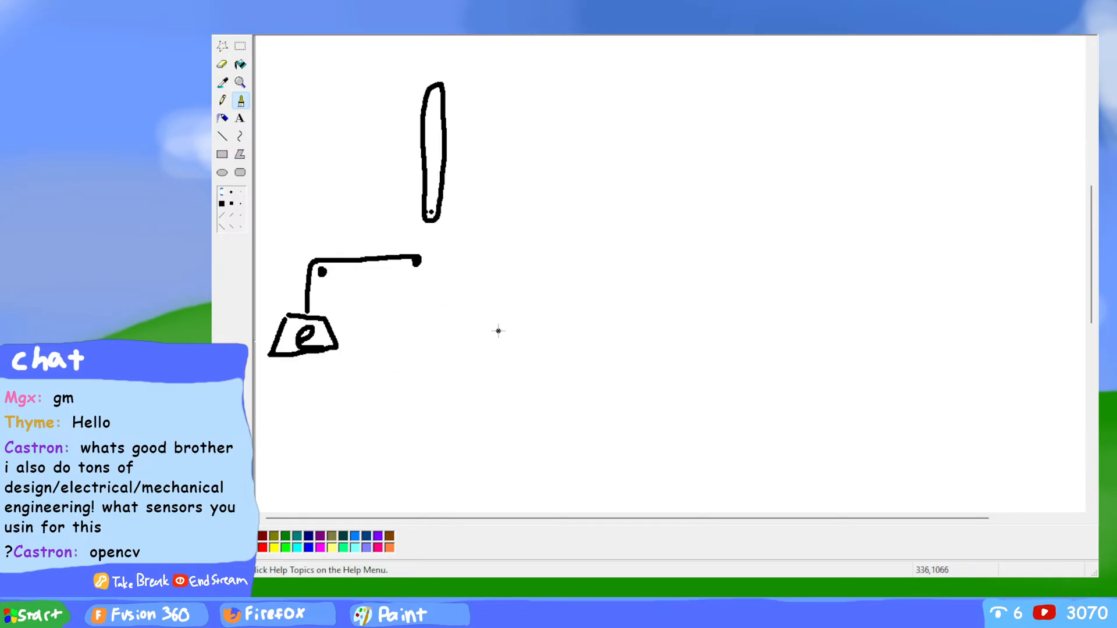
scroll(502, 329, "down", 10)
scroll(349, 309, "up", 3)
scroll(356, 351, "up", 9)
scroll(361, 362, "down", 15)
scroll(407, 325, "up", 15)
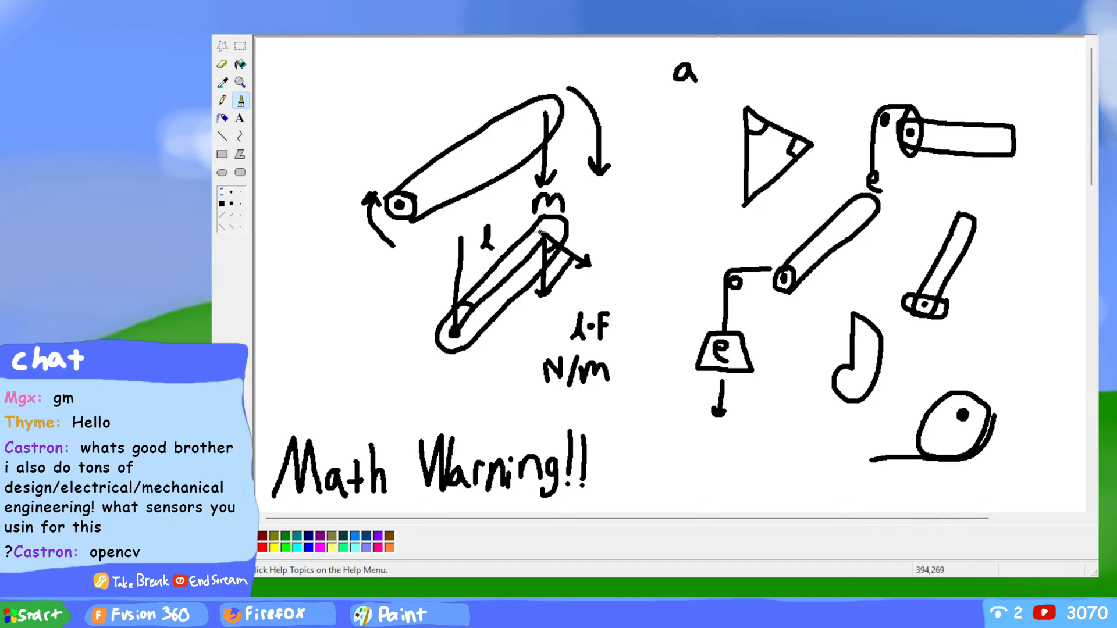
Step: Draw a horizontal tube beside the upright one, with a pivot dot, a narrow upright cam and a string running over a pulley
scroll(542, 232, "down", 8)
scroll(306, 468, "up", 8)
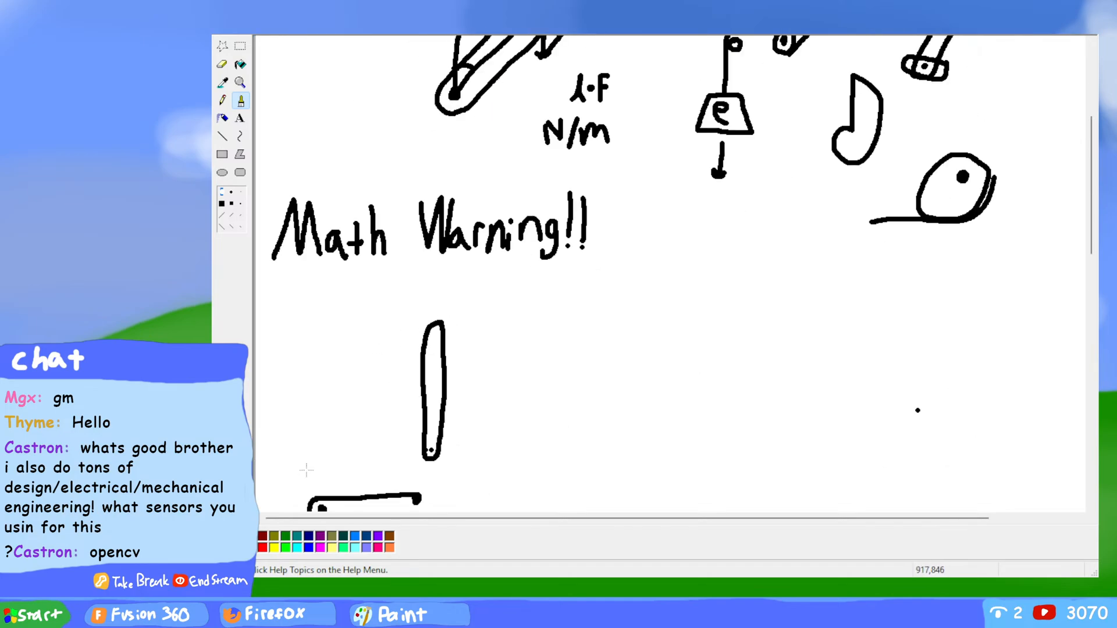
scroll(412, 442, "down", 8)
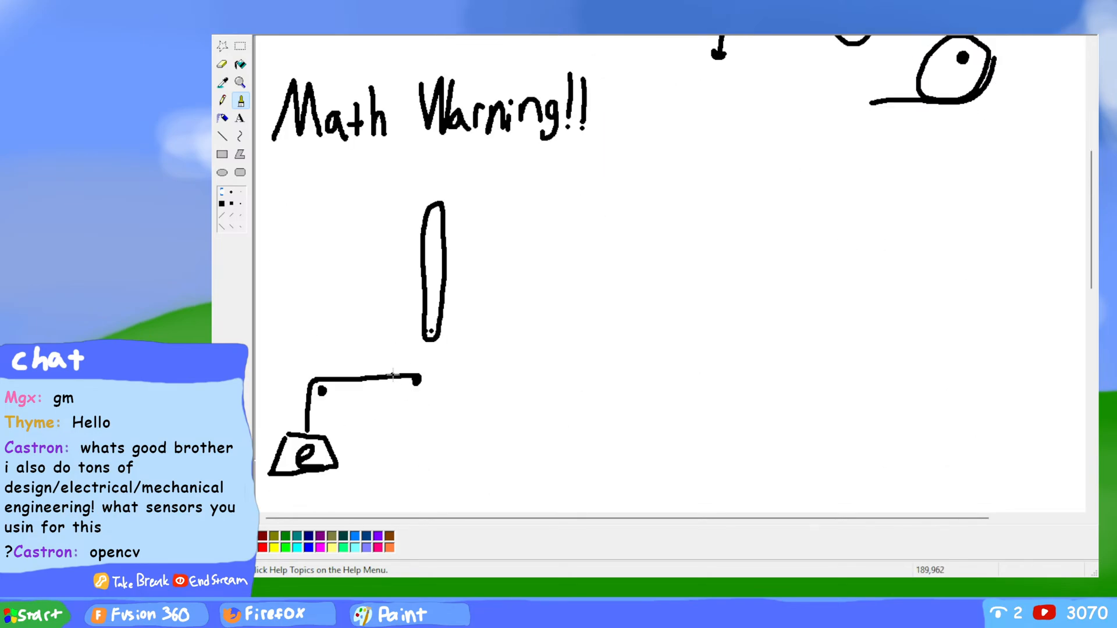
scroll(416, 384, "up", 8)
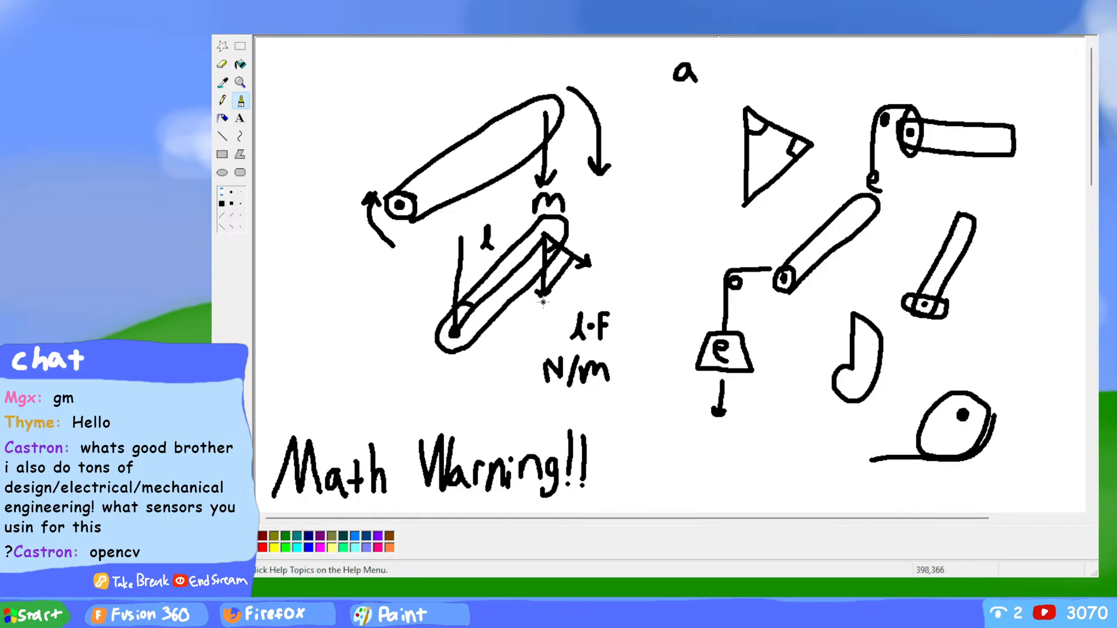
scroll(552, 349, "down", 8)
scroll(454, 364, "up", 2)
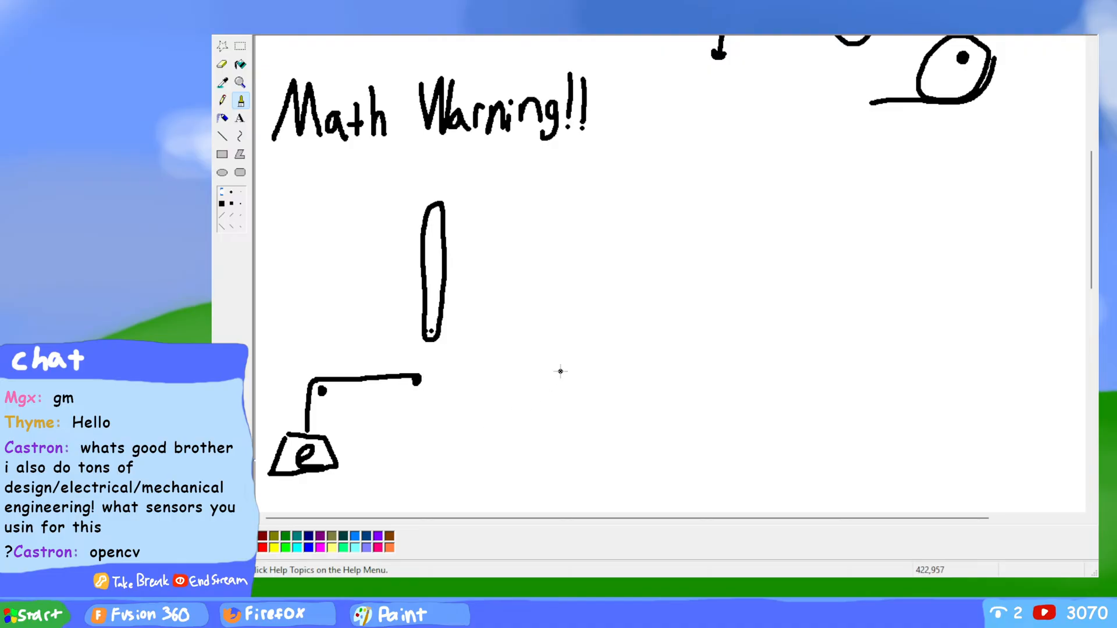
mouse_move(559, 362)
left_mouse_down()
mouse_move(698, 372)
mouse_move(556, 385)
mouse_move(559, 367)
left_mouse_up()
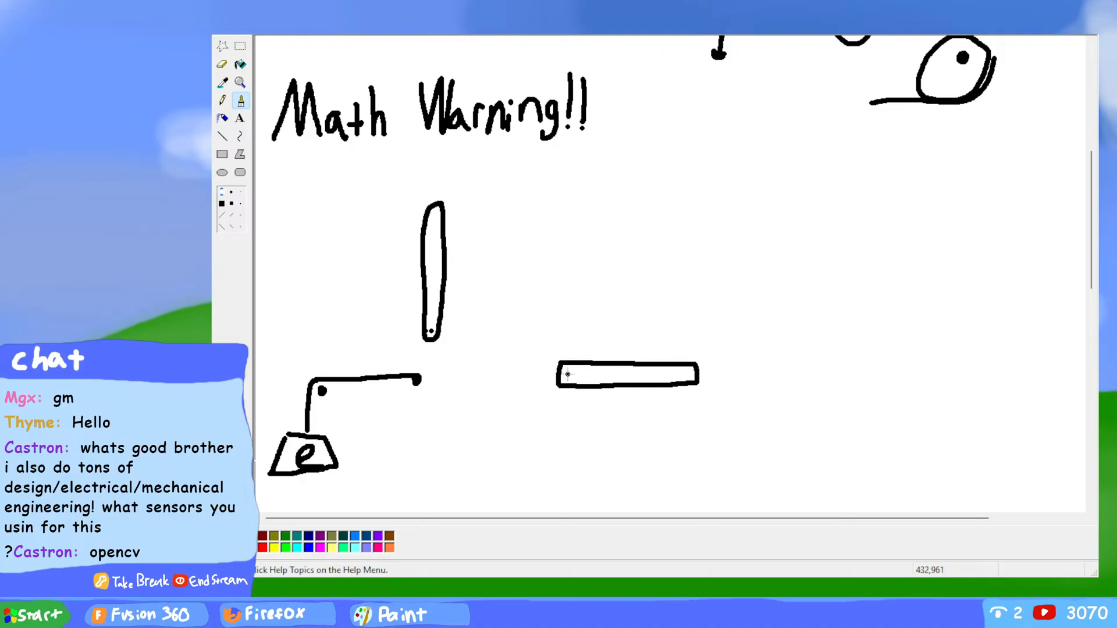
left_click(567, 374)
mouse_move(563, 334)
left_mouse_down()
mouse_move(567, 403)
mouse_move(574, 333)
mouse_move(488, 331)
mouse_move(472, 412)
left_mouse_up()
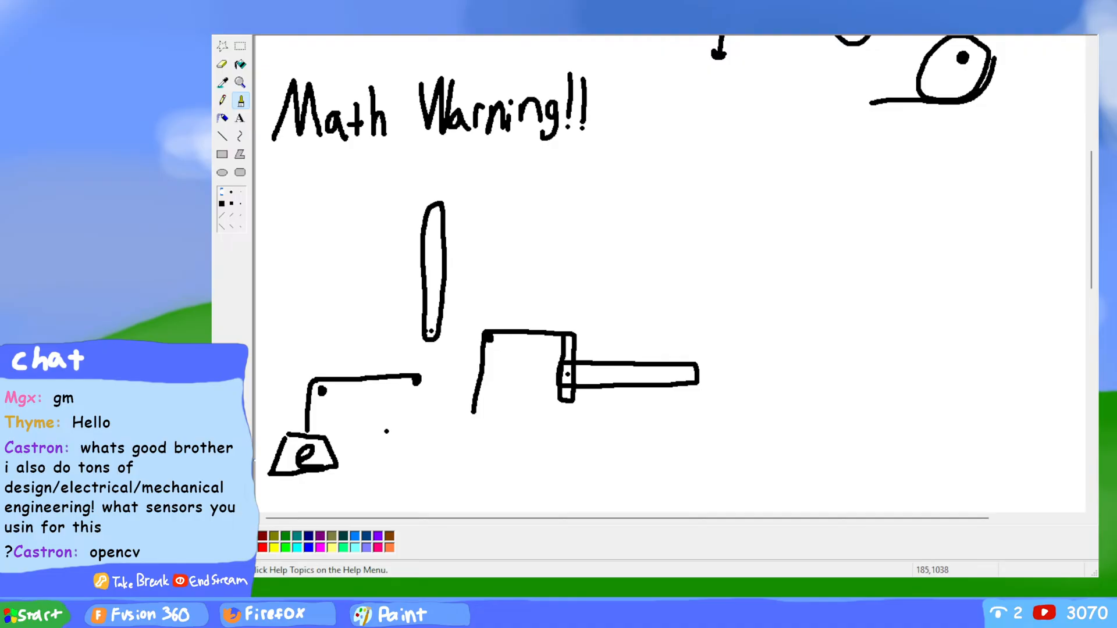
scroll(499, 428, "up", 4)
scroll(498, 428, "up", 2)
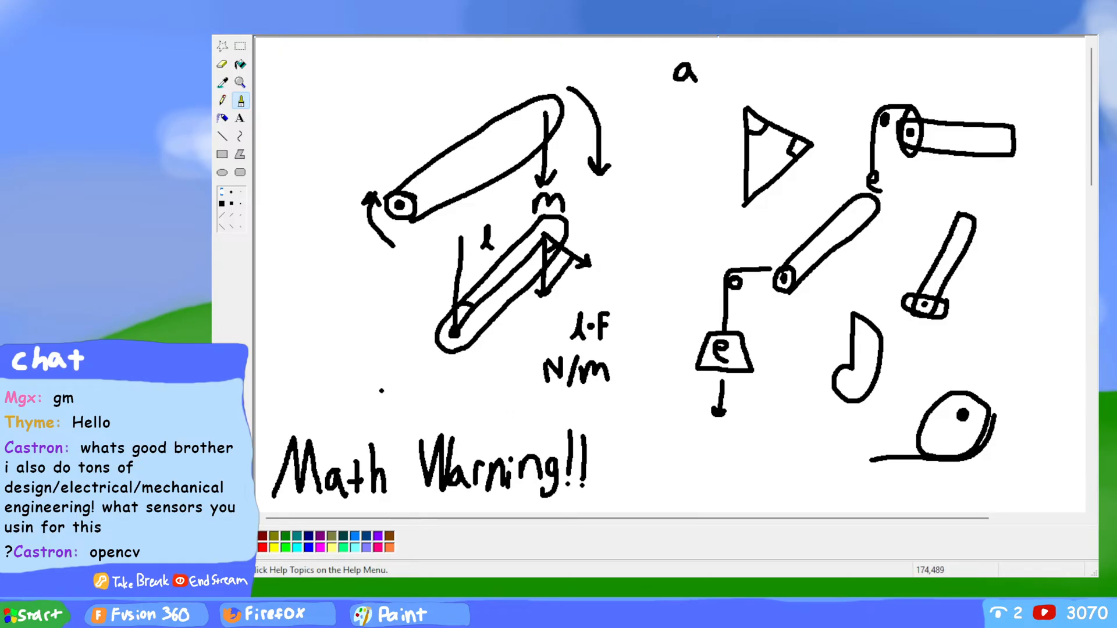
scroll(381, 393, "down", 6)
scroll(563, 451, "up", 2)
scroll(588, 454, "down", 2)
scroll(586, 456, "up", 2)
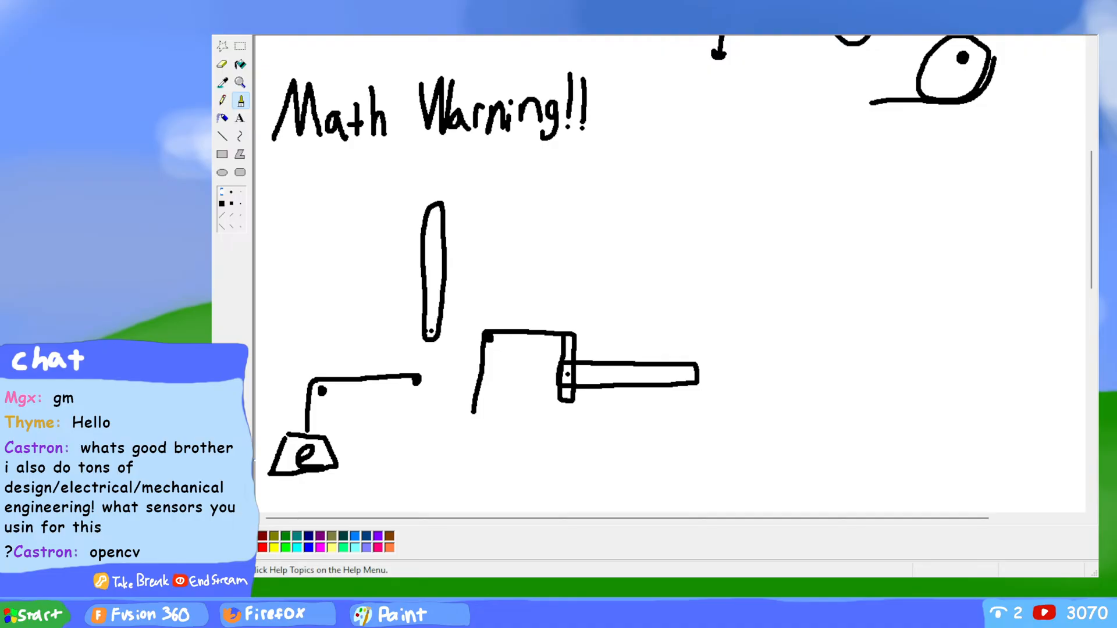
Step: Write "Thanks 4" in the blank area below the sketches, with an oversized, thickened T and 4
scroll(605, 436, "down", 5)
mouse_move(463, 198)
left_mouse_down()
mouse_move(432, 375)
mouse_move(486, 197)
mouse_move(555, 205)
left_mouse_up()
mouse_move(401, 183)
left_mouse_down()
mouse_move(541, 201)
mouse_move(395, 195)
mouse_move(471, 199)
mouse_move(473, 212)
mouse_move(457, 201)
mouse_move(443, 382)
mouse_move(451, 211)
mouse_move(453, 230)
left_mouse_up()
mouse_move(479, 314)
left_mouse_down()
mouse_move(505, 378)
mouse_move(532, 346)
mouse_move(543, 378)
mouse_move(561, 377)
left_mouse_up()
mouse_move(574, 320)
left_mouse_down()
mouse_move(575, 381)
mouse_move(608, 363)
mouse_move(602, 385)
left_mouse_up()
mouse_move(726, 191)
left_mouse_down()
mouse_move(714, 300)
mouse_move(722, 230)
mouse_move(713, 285)
mouse_move(787, 295)
mouse_move(693, 297)
mouse_move(810, 300)
left_mouse_up()
mouse_move(808, 200)
left_mouse_down()
mouse_move(796, 346)
mouse_move(799, 300)
left_mouse_up()
mouse_move(773, 354)
left_mouse_down()
mouse_move(806, 205)
mouse_move(786, 385)
mouse_move(789, 300)
mouse_move(779, 388)
mouse_move(814, 245)
mouse_move(807, 216)
mouse_move(788, 305)
mouse_move(718, 317)
mouse_move(684, 302)
mouse_move(720, 262)
mouse_move(724, 291)
mouse_move(731, 249)
mouse_move(710, 299)
mouse_move(762, 306)
mouse_move(790, 273)
mouse_move(773, 354)
left_mouse_up()
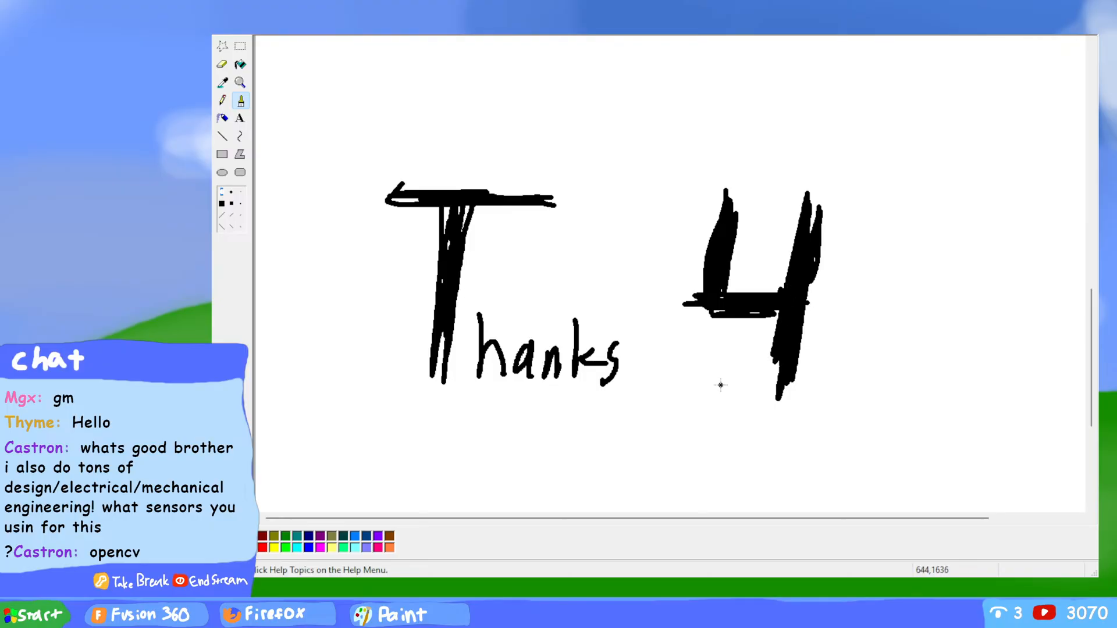
Step: Write "watching" by hand beneath "Thanks 4"
scroll(722, 384, "down", 3)
mouse_move(422, 331)
left_mouse_down()
mouse_move(449, 342)
mouse_move(480, 327)
mouse_move(507, 378)
mouse_move(532, 381)
mouse_move(568, 336)
mouse_move(571, 360)
left_mouse_up()
mouse_move(584, 317)
left_mouse_down()
mouse_move(608, 379)
mouse_move(616, 332)
mouse_move(643, 343)
mouse_move(670, 331)
mouse_move(693, 408)
mouse_move(666, 399)
left_mouse_up()
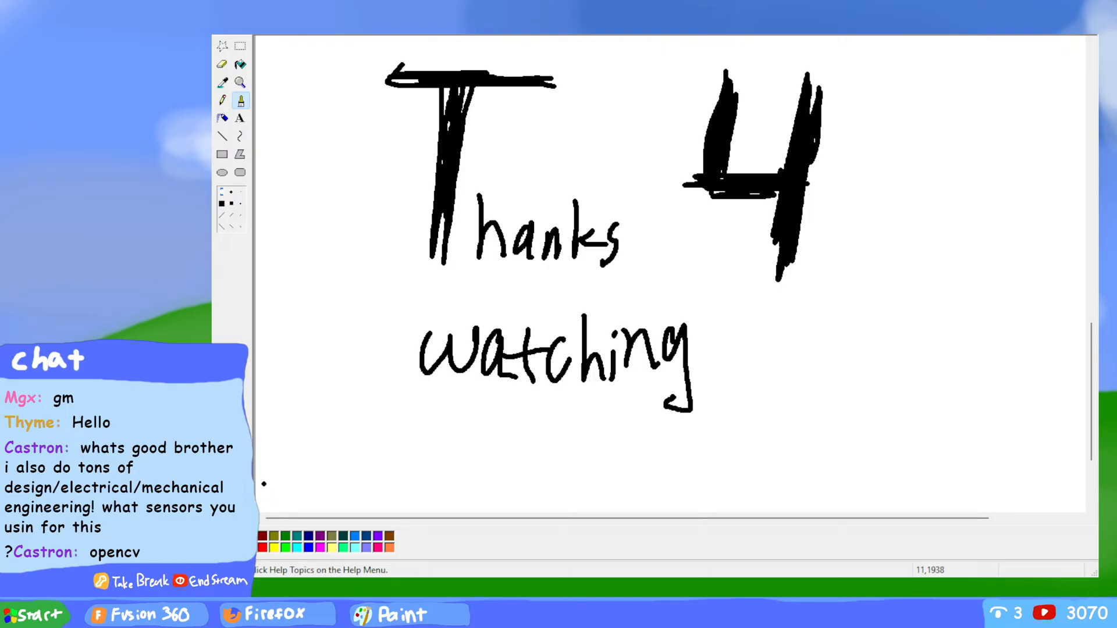
Step: Write "Storytime" in large handwriting in the blank space beside the tube sketches, below "Math Warning!!"
scroll(479, 328, "down", 2)
scroll(489, 339, "up", 8)
scroll(643, 331, "down", 3)
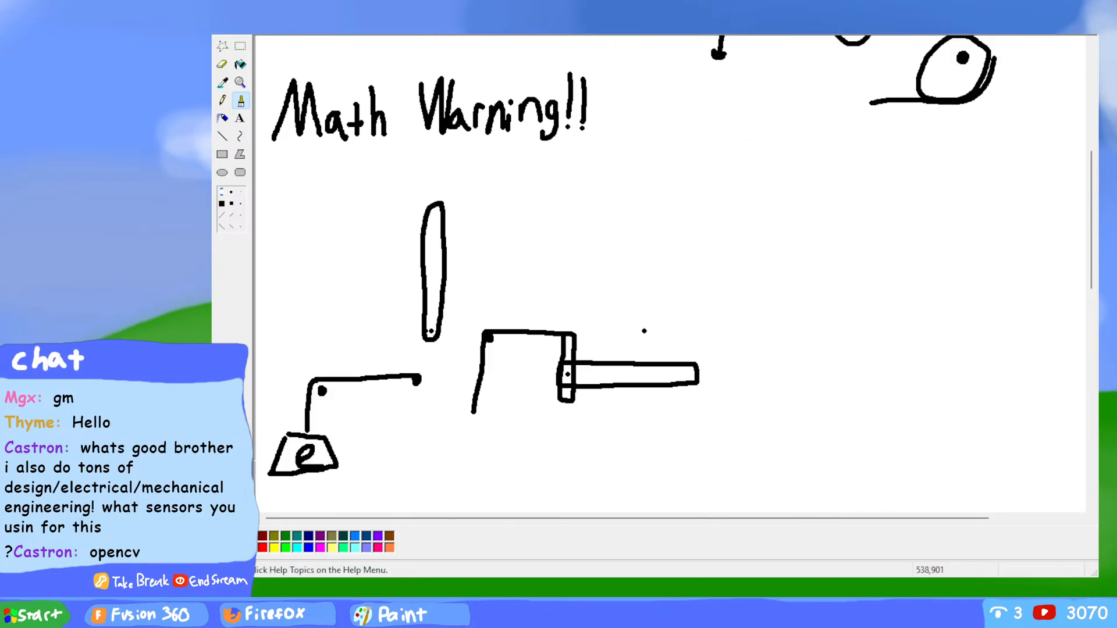
mouse_move(734, 204)
left_mouse_down()
mouse_move(721, 210)
mouse_move(710, 274)
left_mouse_up()
left_click_drag(798, 235, 772, 290)
left_click_drag(768, 234, 780, 255)
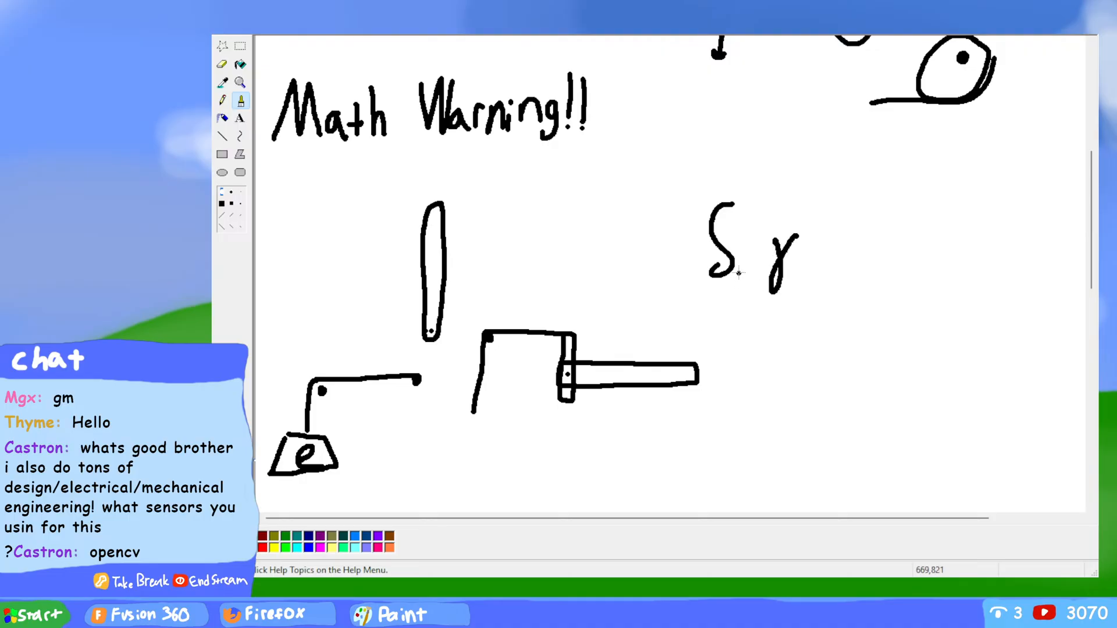
left_click_drag(755, 214, 739, 274)
left_click_drag(730, 230, 783, 232)
mouse_move(795, 290)
left_mouse_down()
mouse_move(815, 229)
mouse_move(855, 256)
mouse_move(849, 285)
left_mouse_up()
mouse_move(877, 228)
left_mouse_down()
mouse_move(887, 288)
mouse_move(923, 246)
mouse_move(918, 283)
left_mouse_up()
left_click(925, 219)
mouse_move(934, 269)
left_mouse_down()
mouse_move(942, 239)
mouse_move(981, 264)
mouse_move(1003, 254)
left_mouse_up()
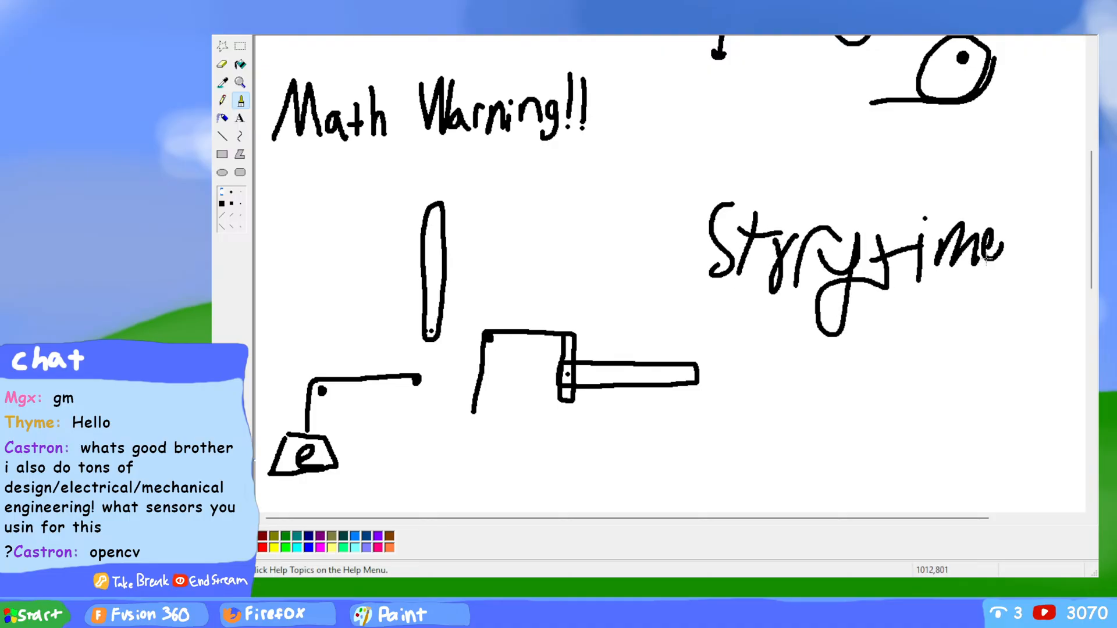
Step: Write "About work" on two lines under "Storytime", and return to the "Thanks 4 watching" message
left_click_drag(759, 343, 733, 372)
mouse_move(767, 339)
left_mouse_down()
mouse_move(775, 386)
mouse_move(842, 362)
mouse_move(848, 381)
left_mouse_up()
mouse_move(852, 347)
left_mouse_down()
mouse_move(853, 379)
mouse_move(869, 356)
left_mouse_up()
mouse_move(749, 420)
left_mouse_down()
mouse_move(820, 419)
mouse_move(844, 442)
mouse_move(887, 406)
left_mouse_up()
mouse_move(905, 369)
left_mouse_down()
mouse_move(903, 397)
mouse_move(947, 448)
mouse_move(966, 446)
left_mouse_up()
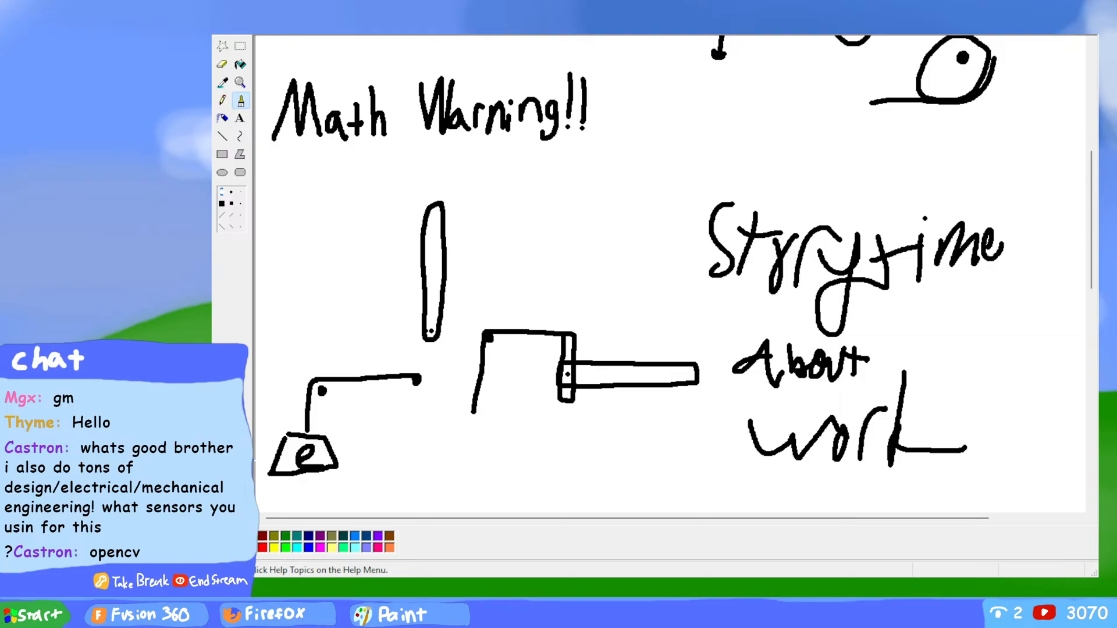
scroll(669, 273, "down", 10)
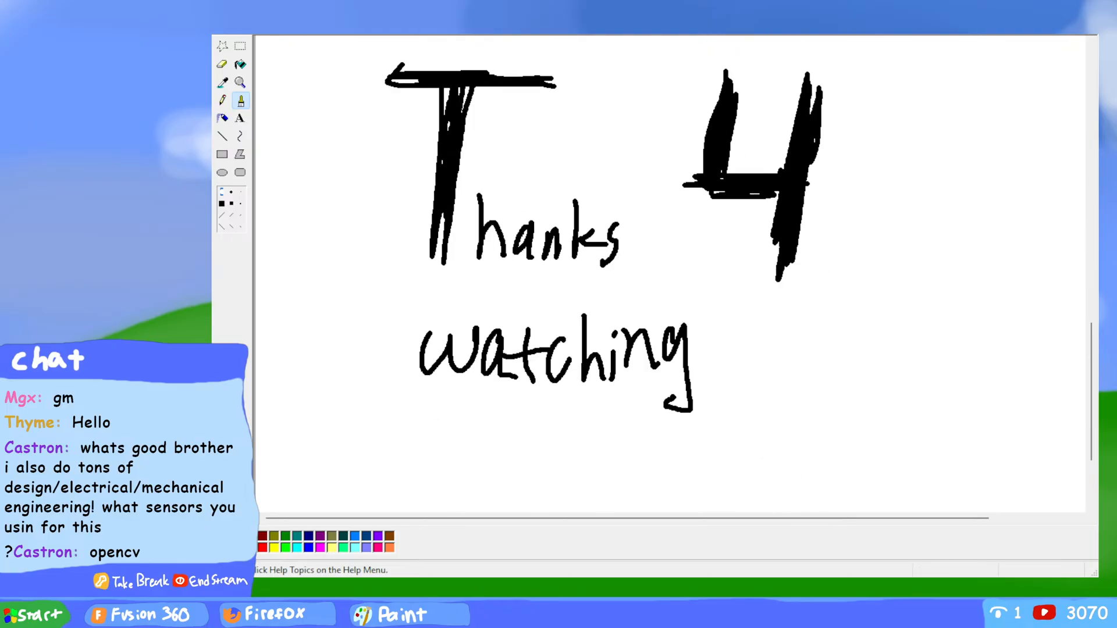